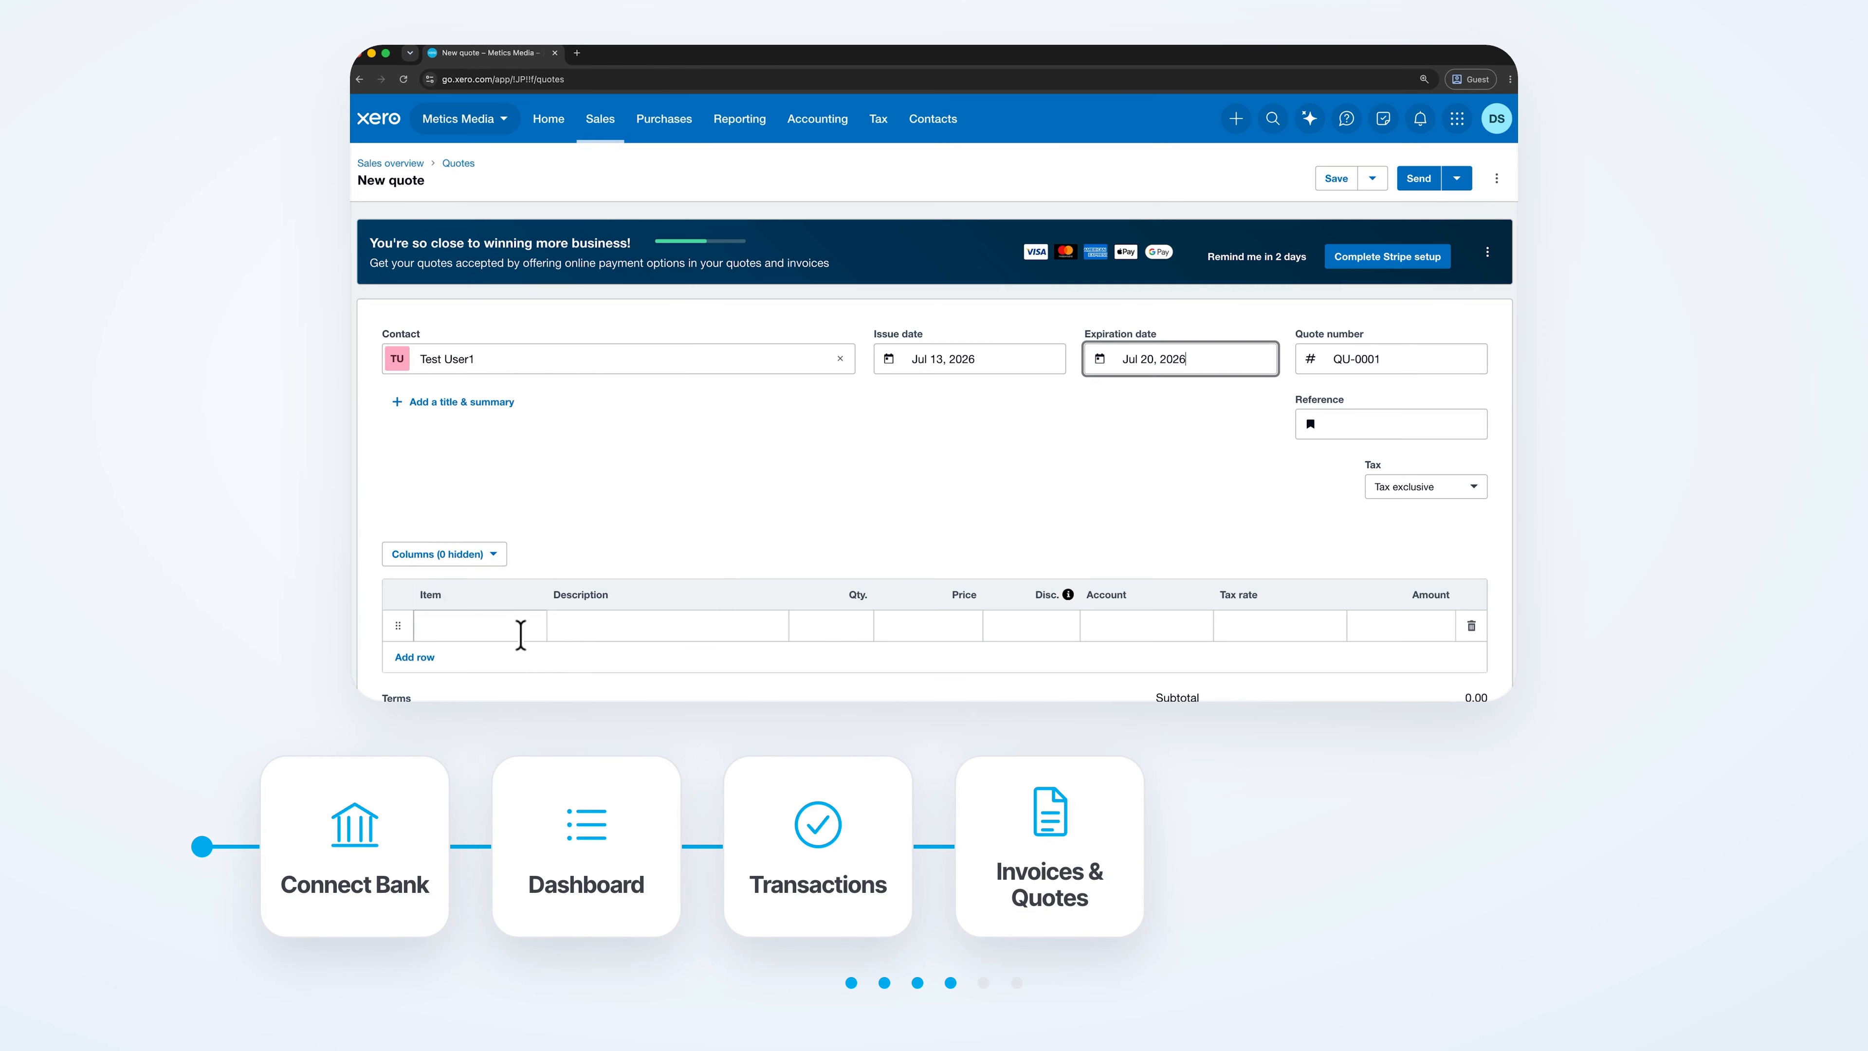
Put NGB-White, the white Novelty Golf Balls item at 6.60, on the quote's first line.
left_click(517, 632)
left_click(545, 586)
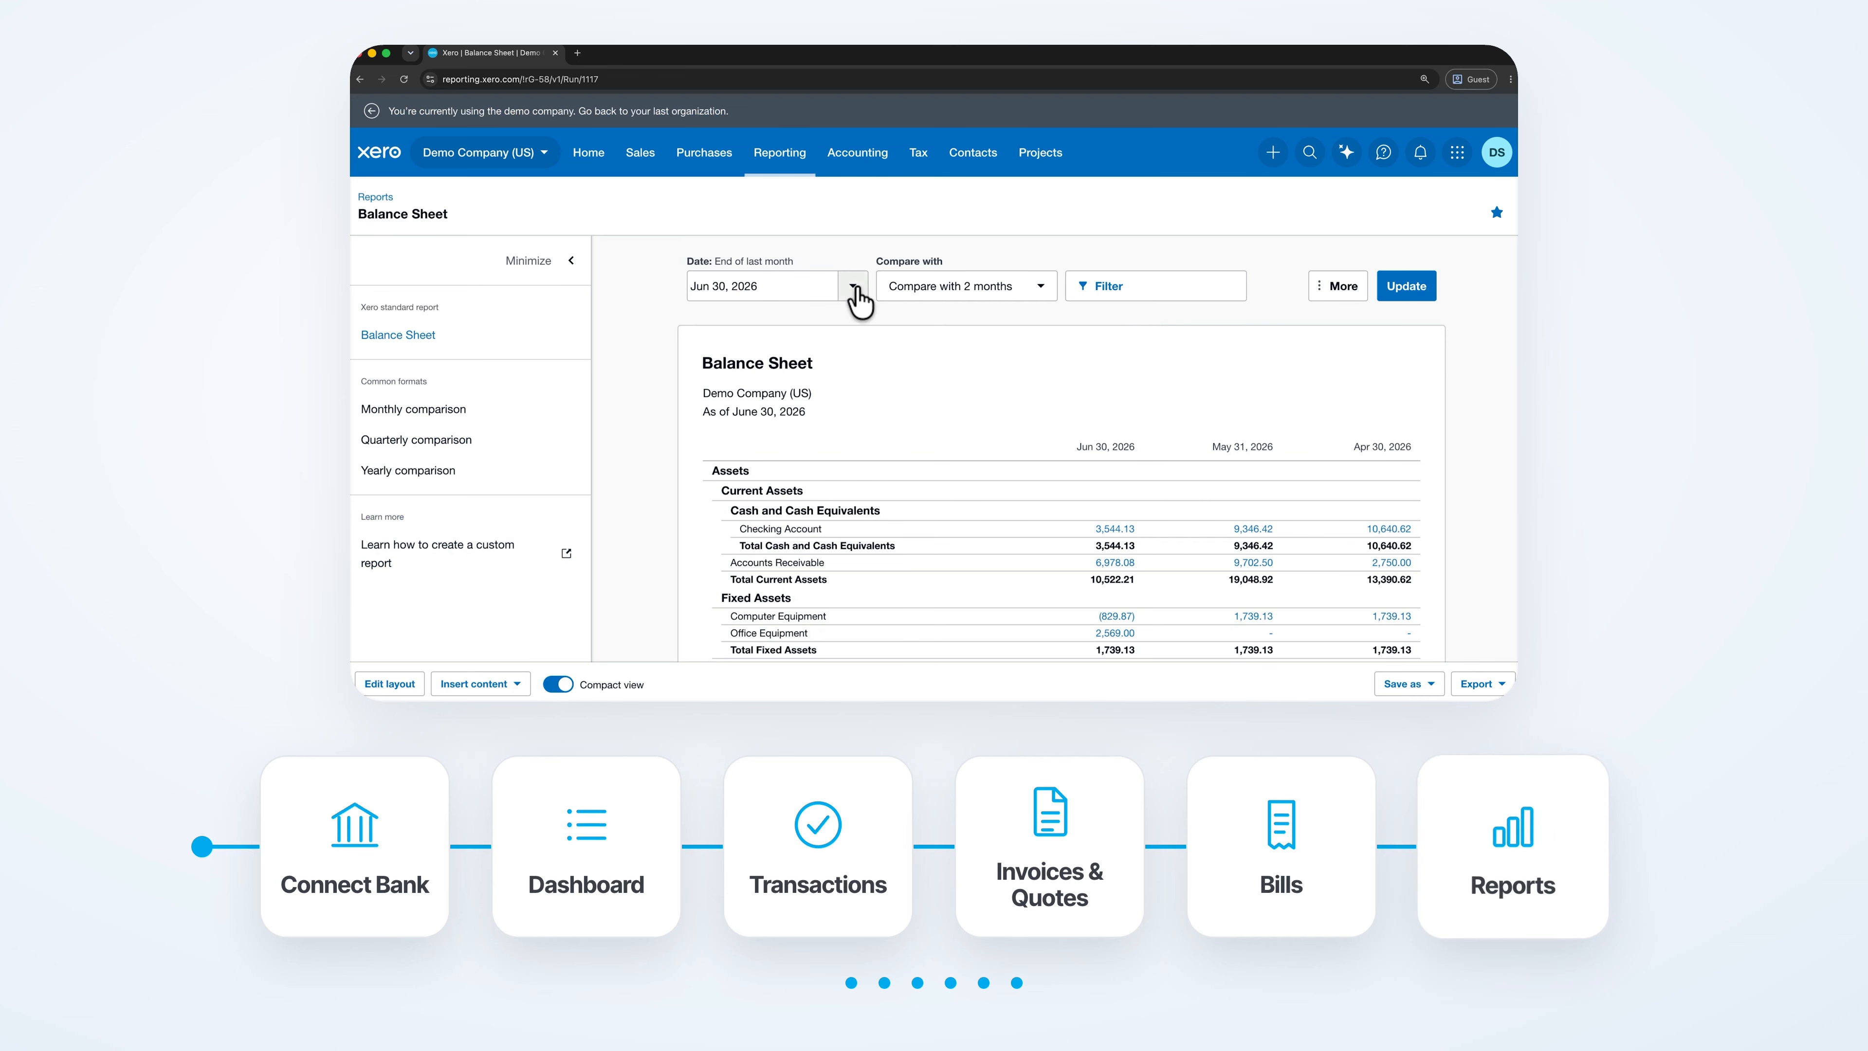
left_click(854, 287)
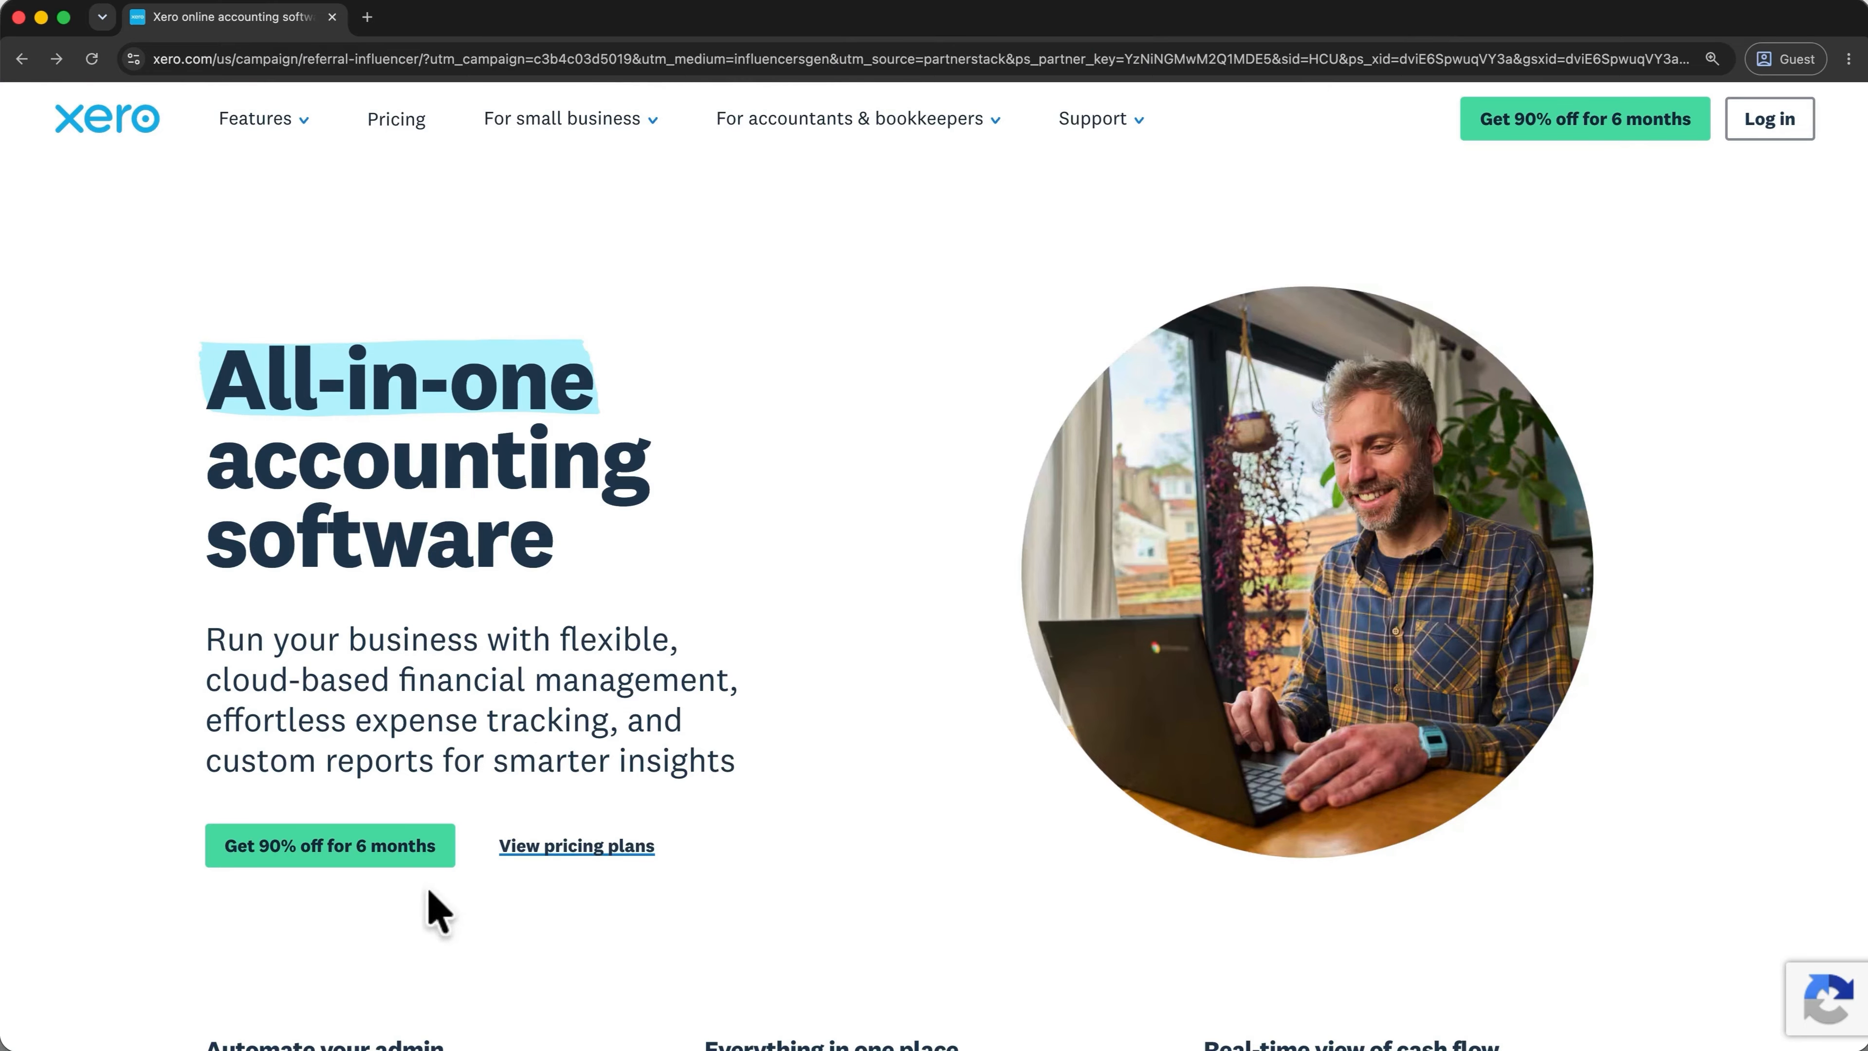
Fill in and submit the 'Get 90% off for 6 months' signup form.
left_click(396, 865)
left_click(720, 474)
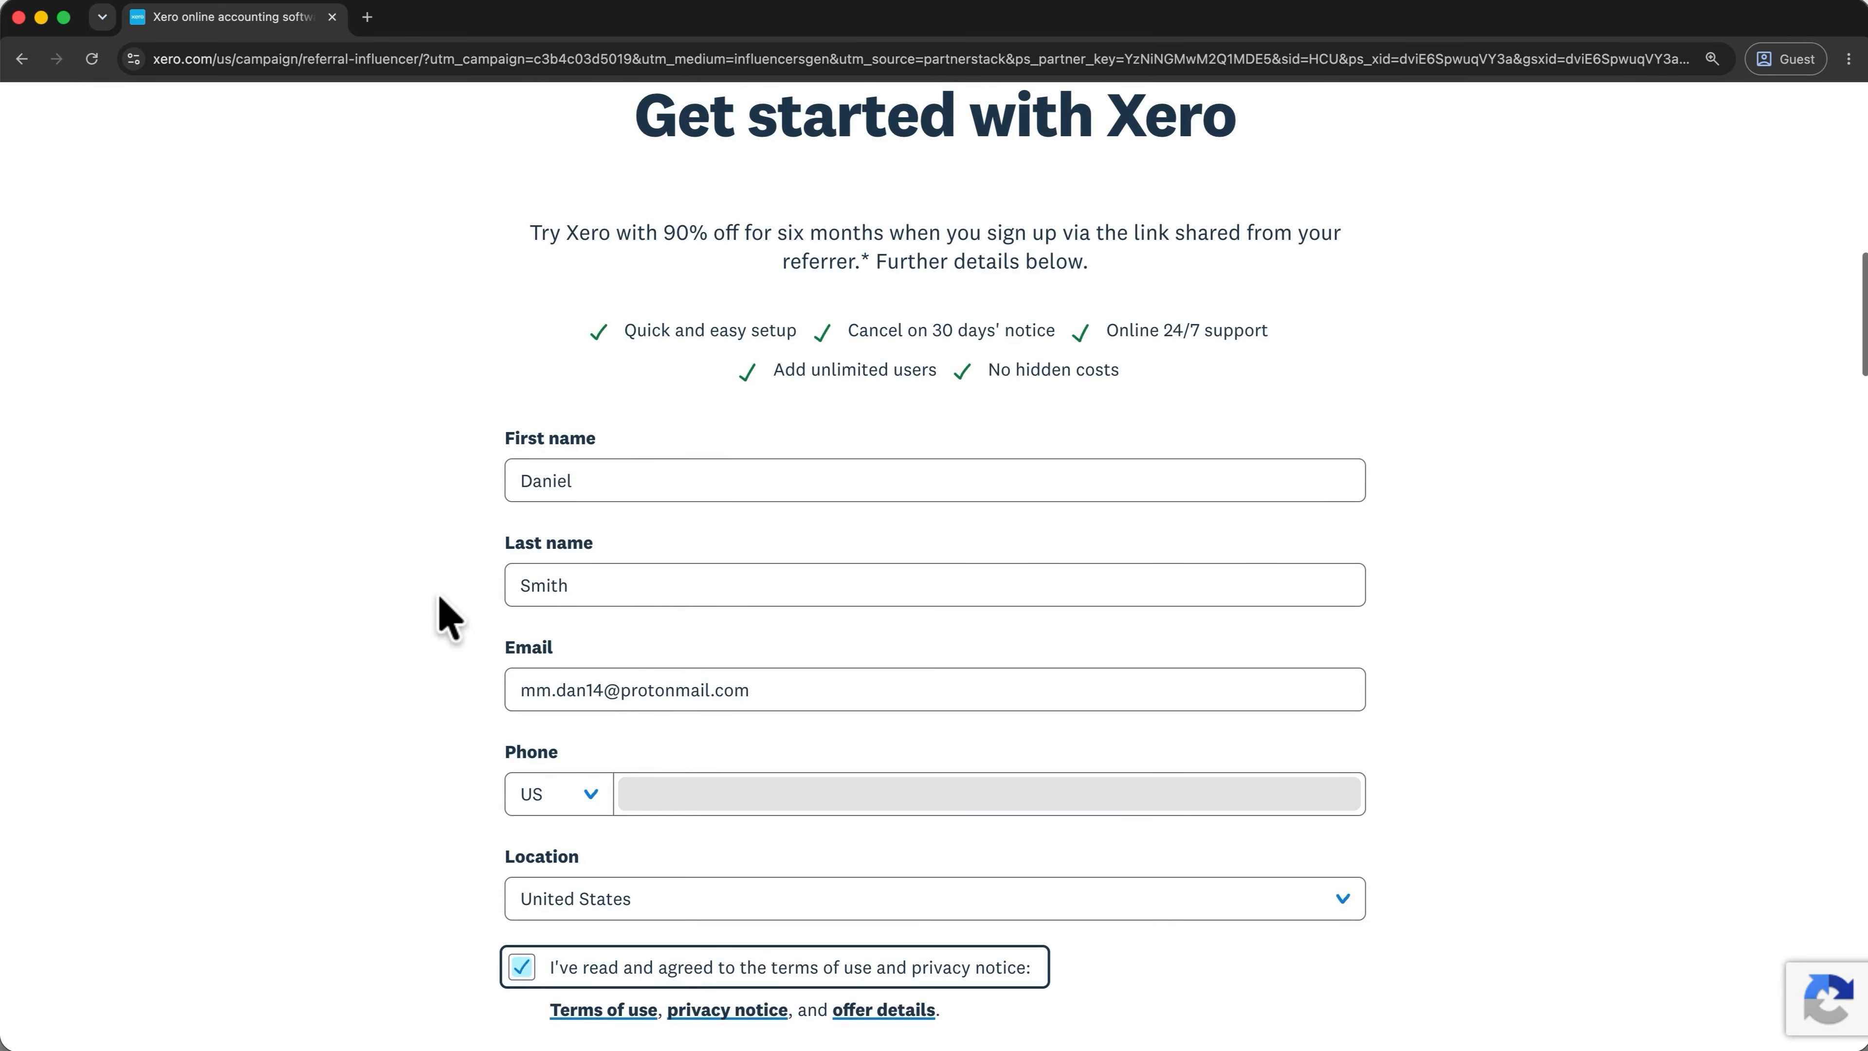
scroll(449, 617, "down", 3)
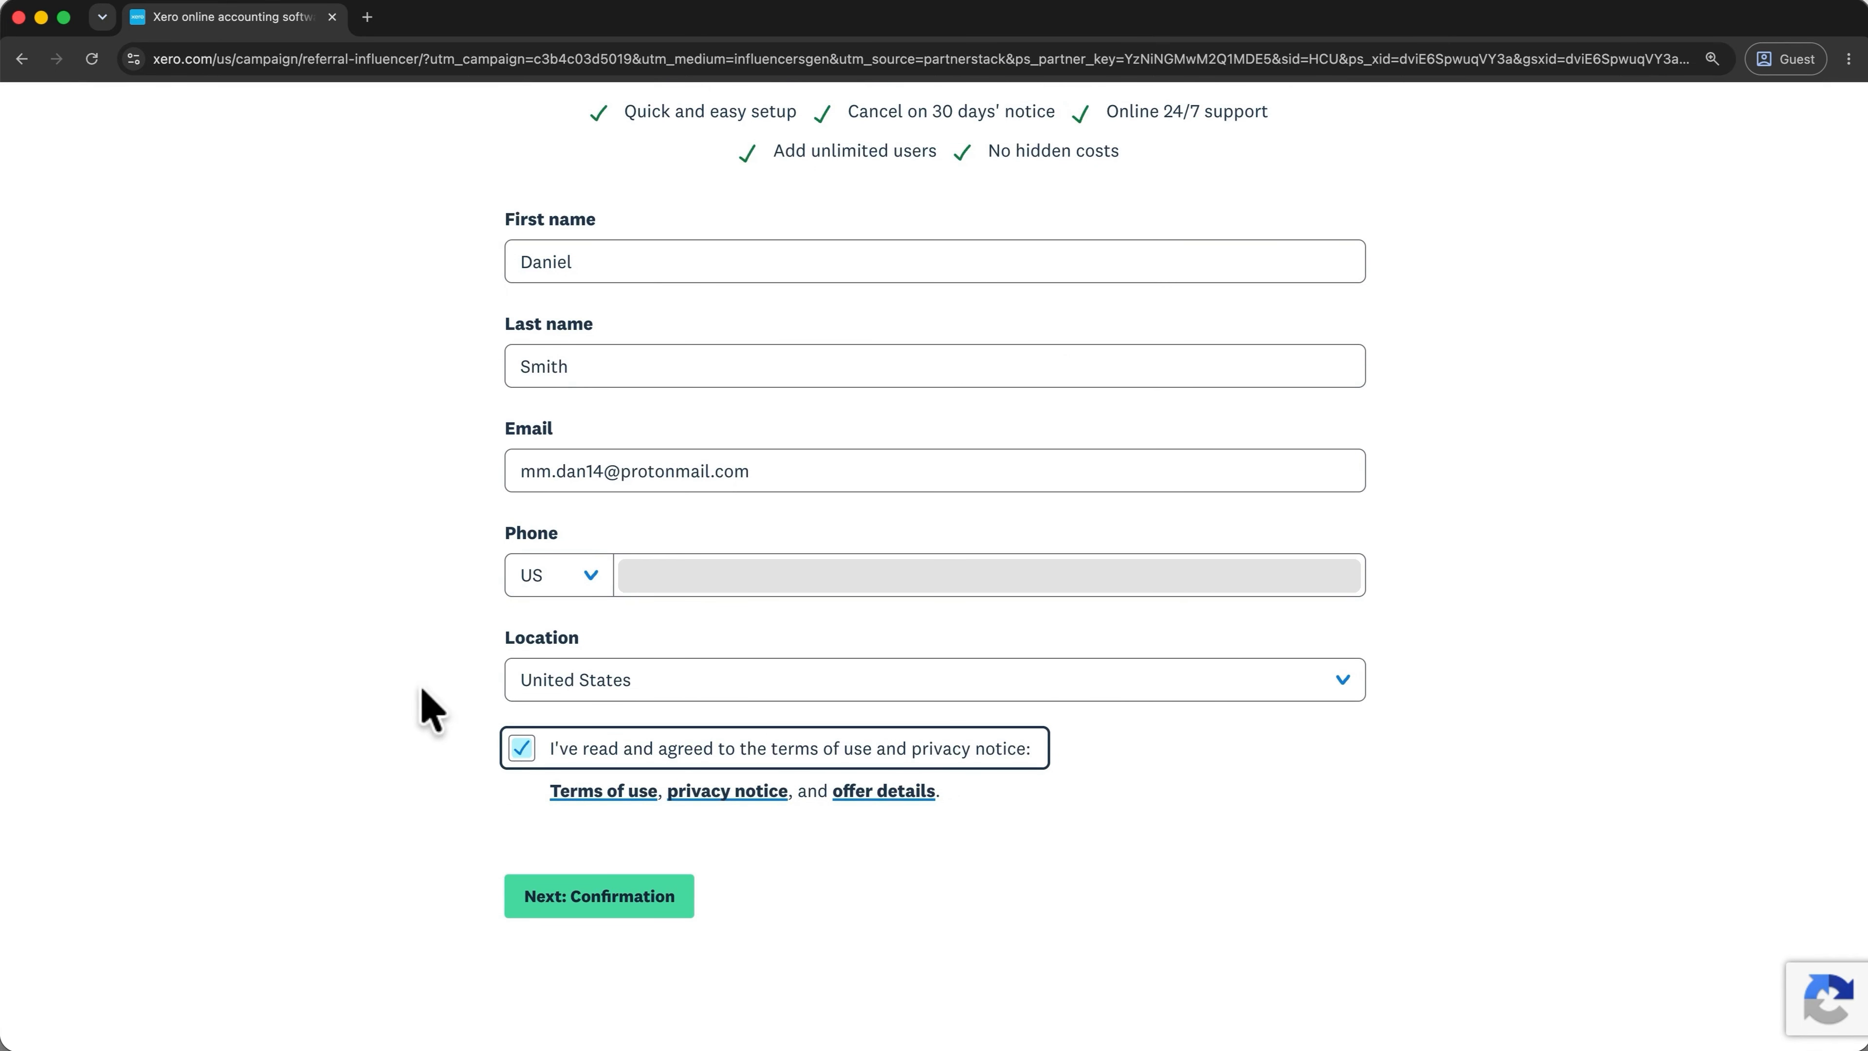
left_click(606, 876)
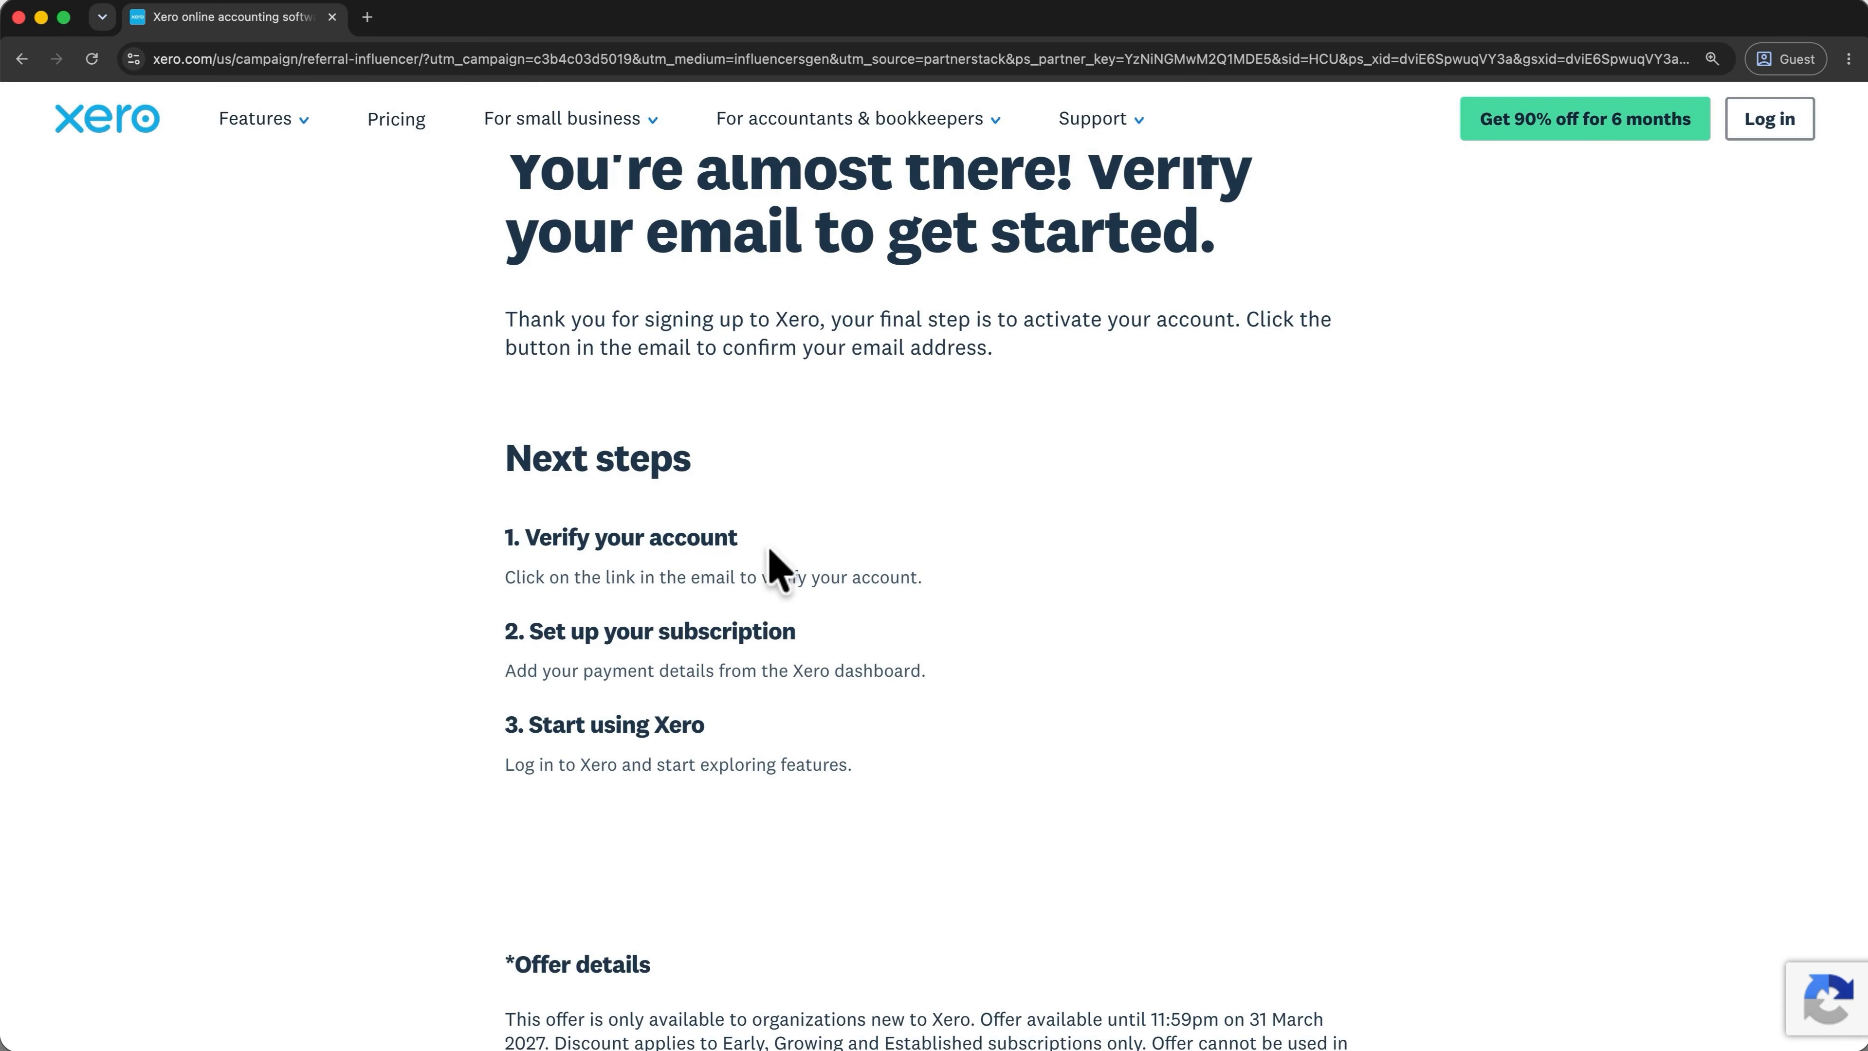
Confirm the email address using the Xero message in Proton Mail.
left_click(367, 16)
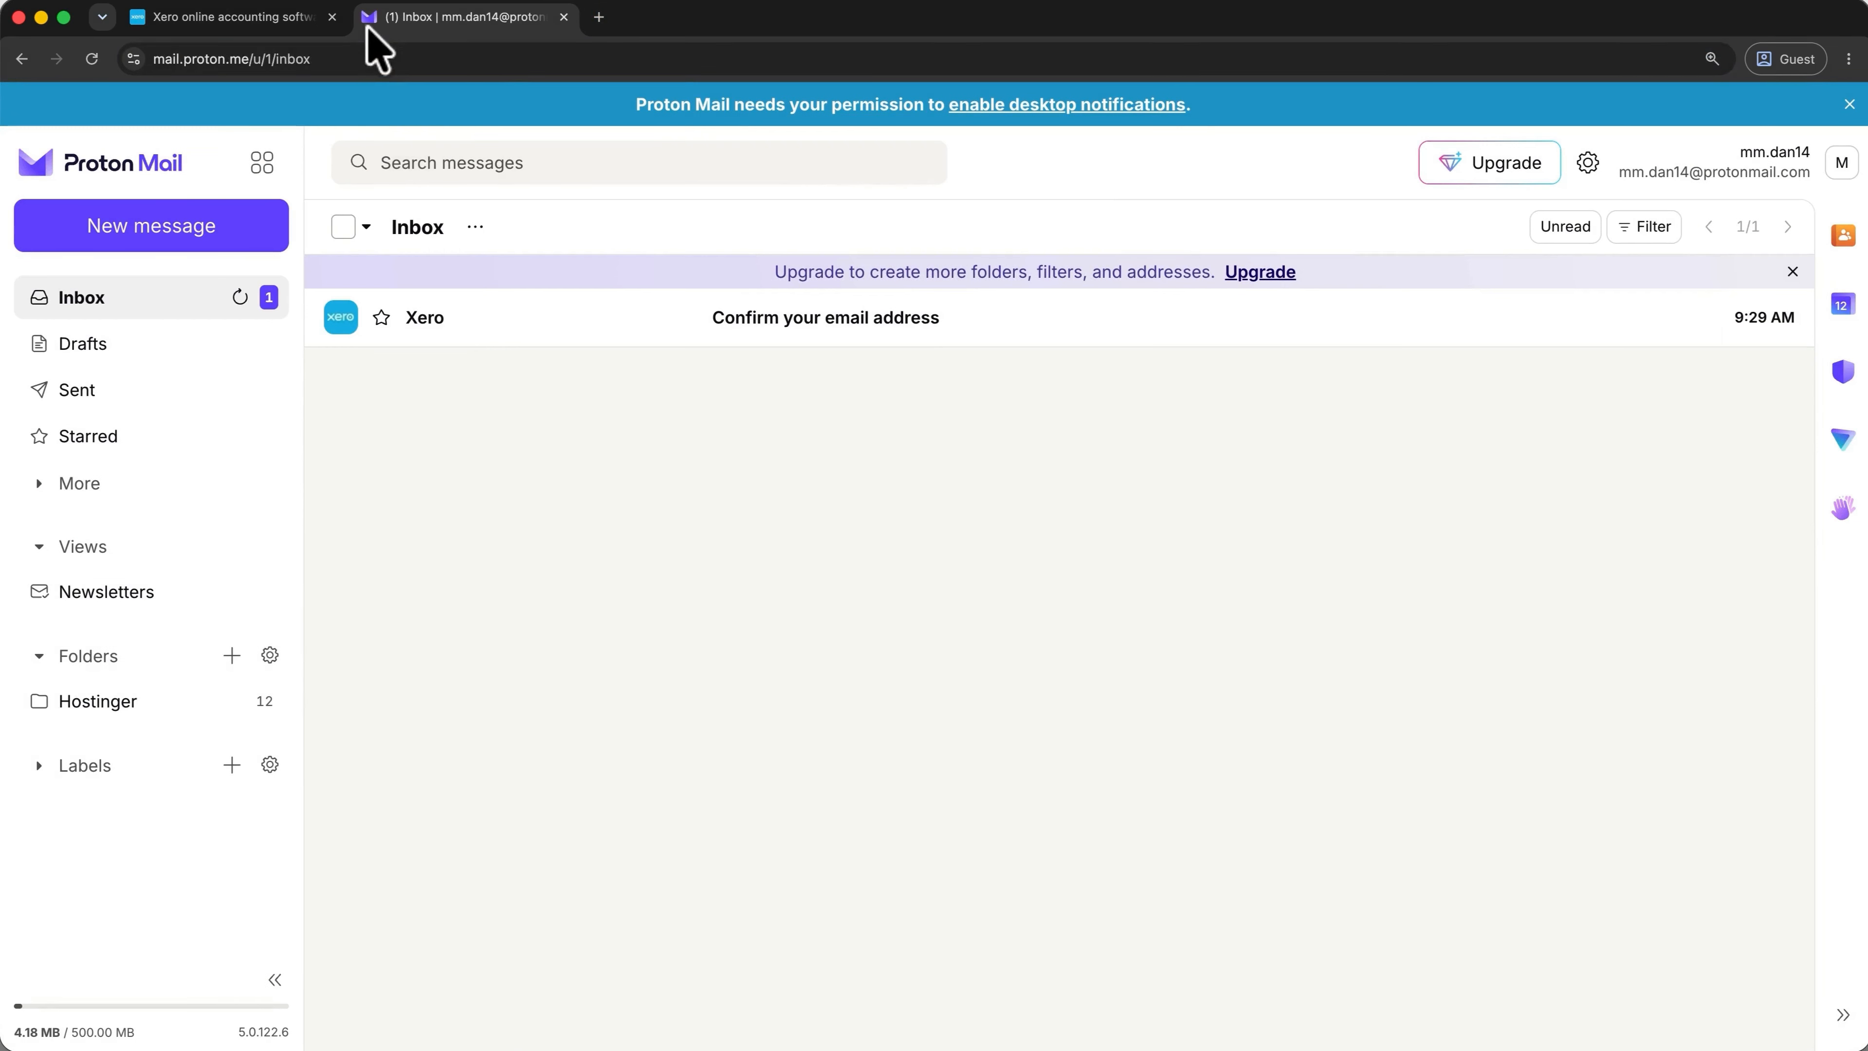
left_click(551, 319)
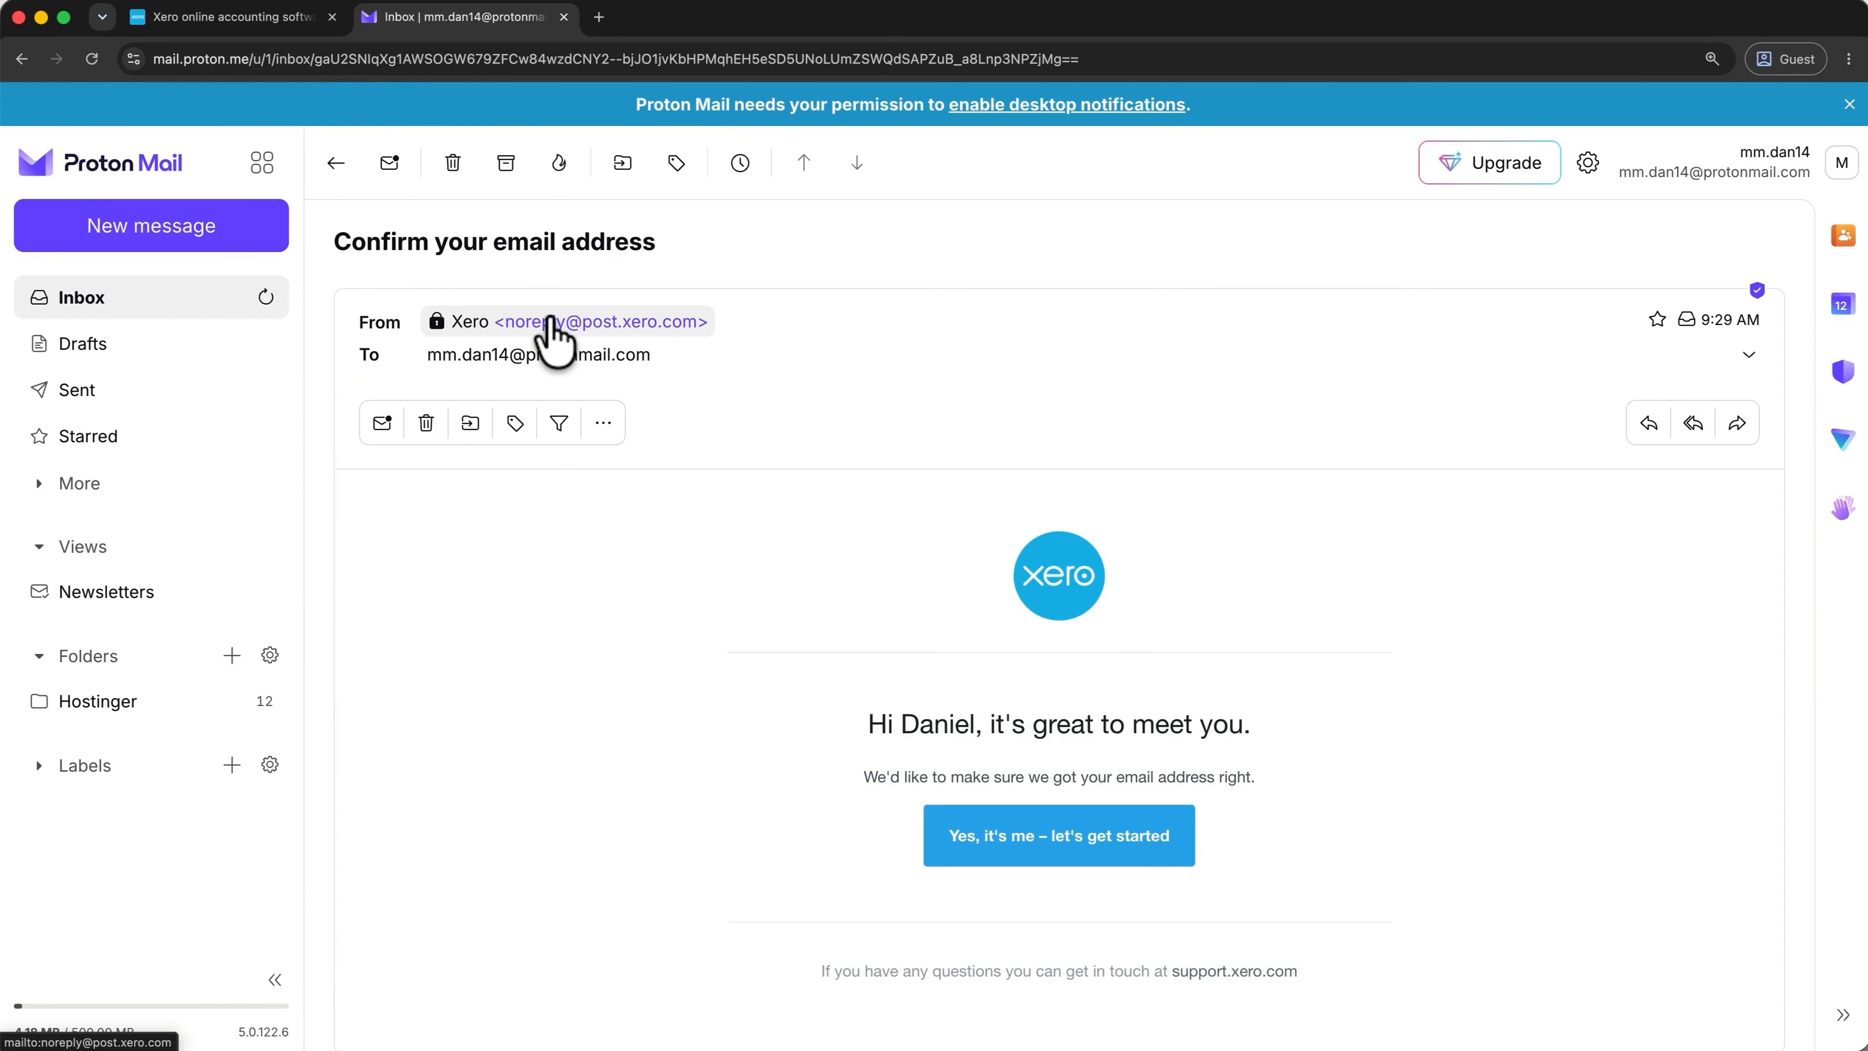
left_click(927, 833)
left_click(1183, 651)
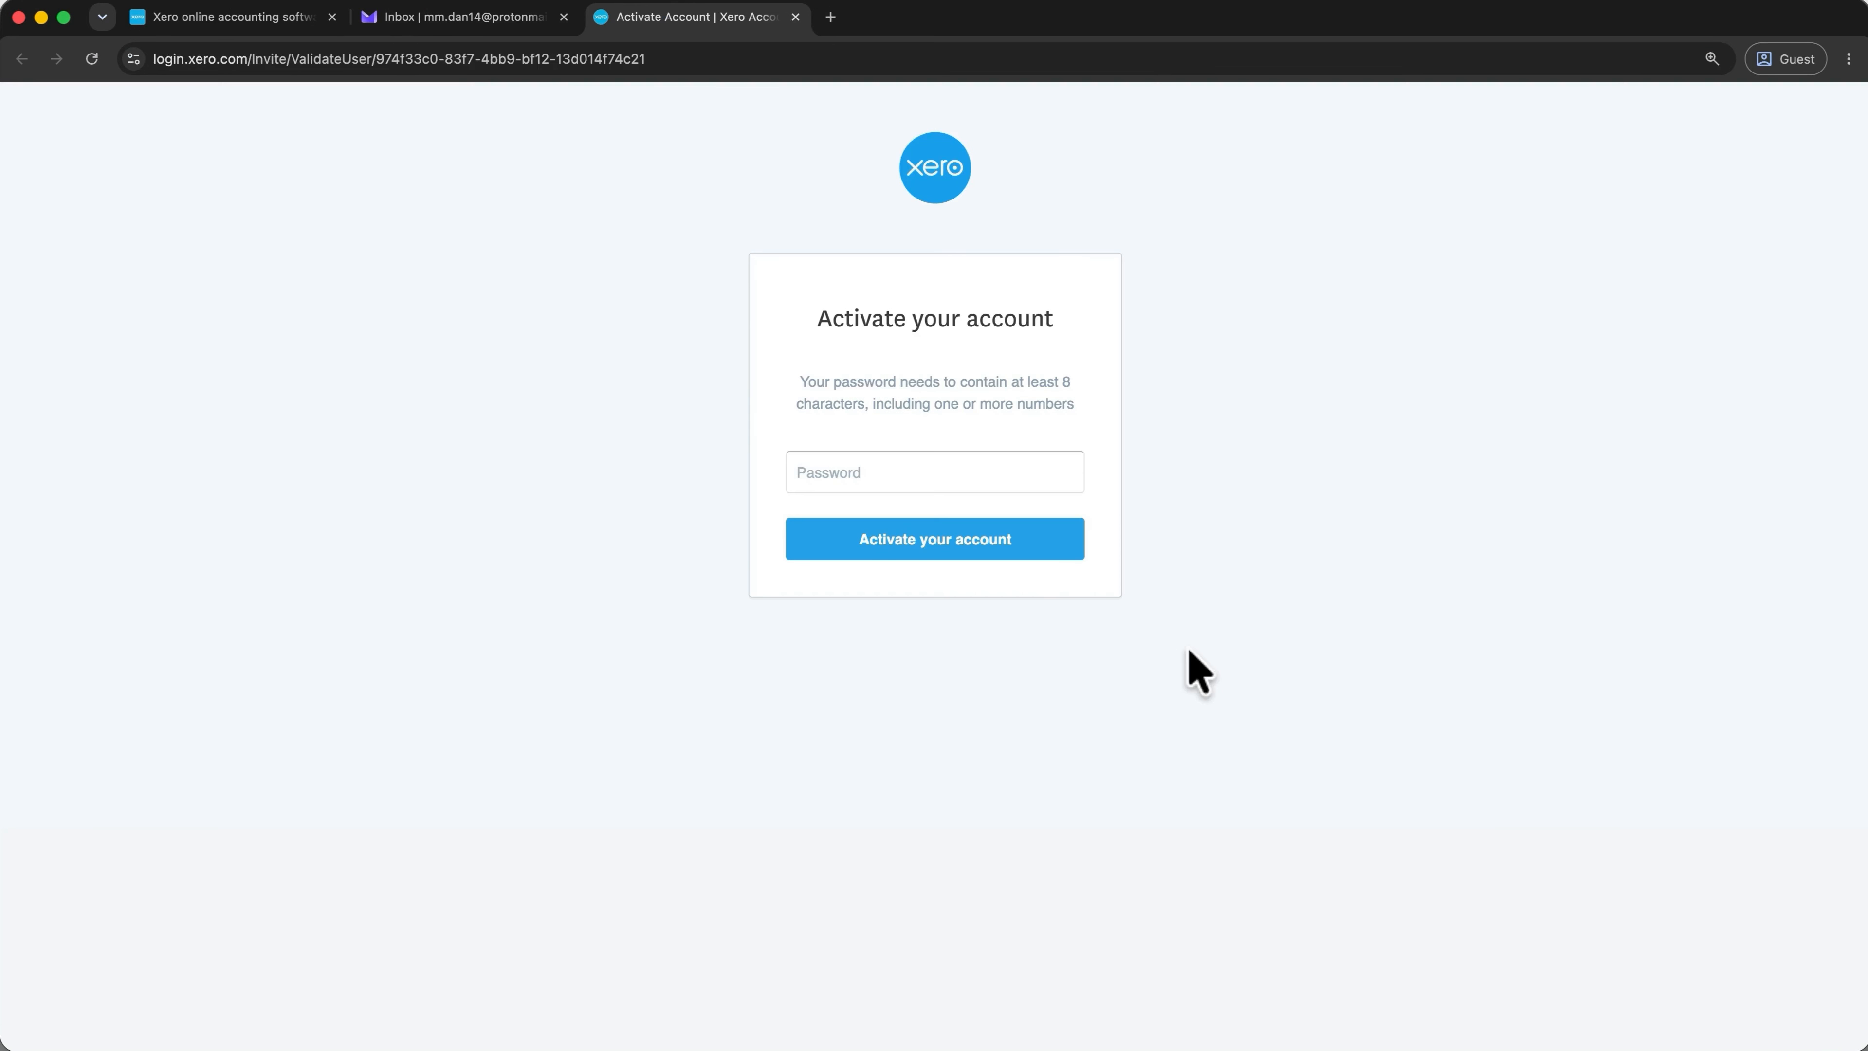
Activate the account with a pasted password and add the Metics Media business before buying.
left_click(1001, 470)
key("super+v")
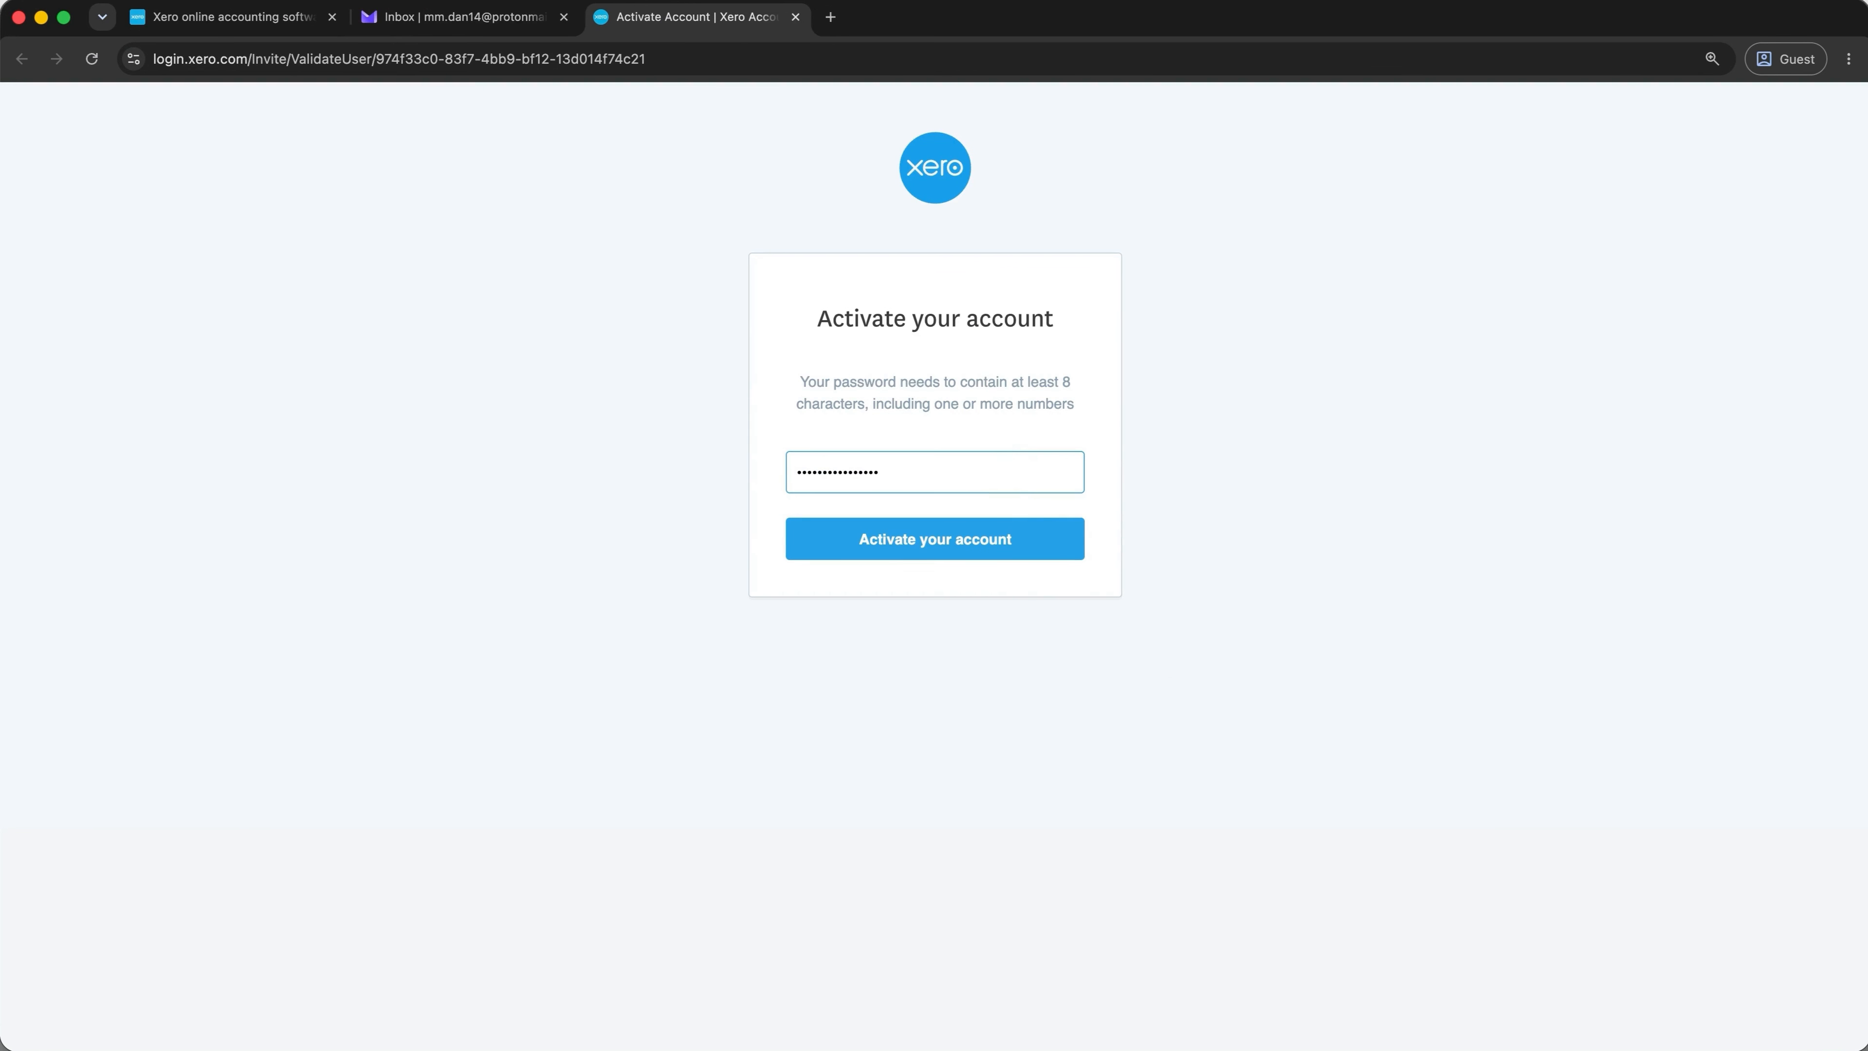
left_click(1049, 541)
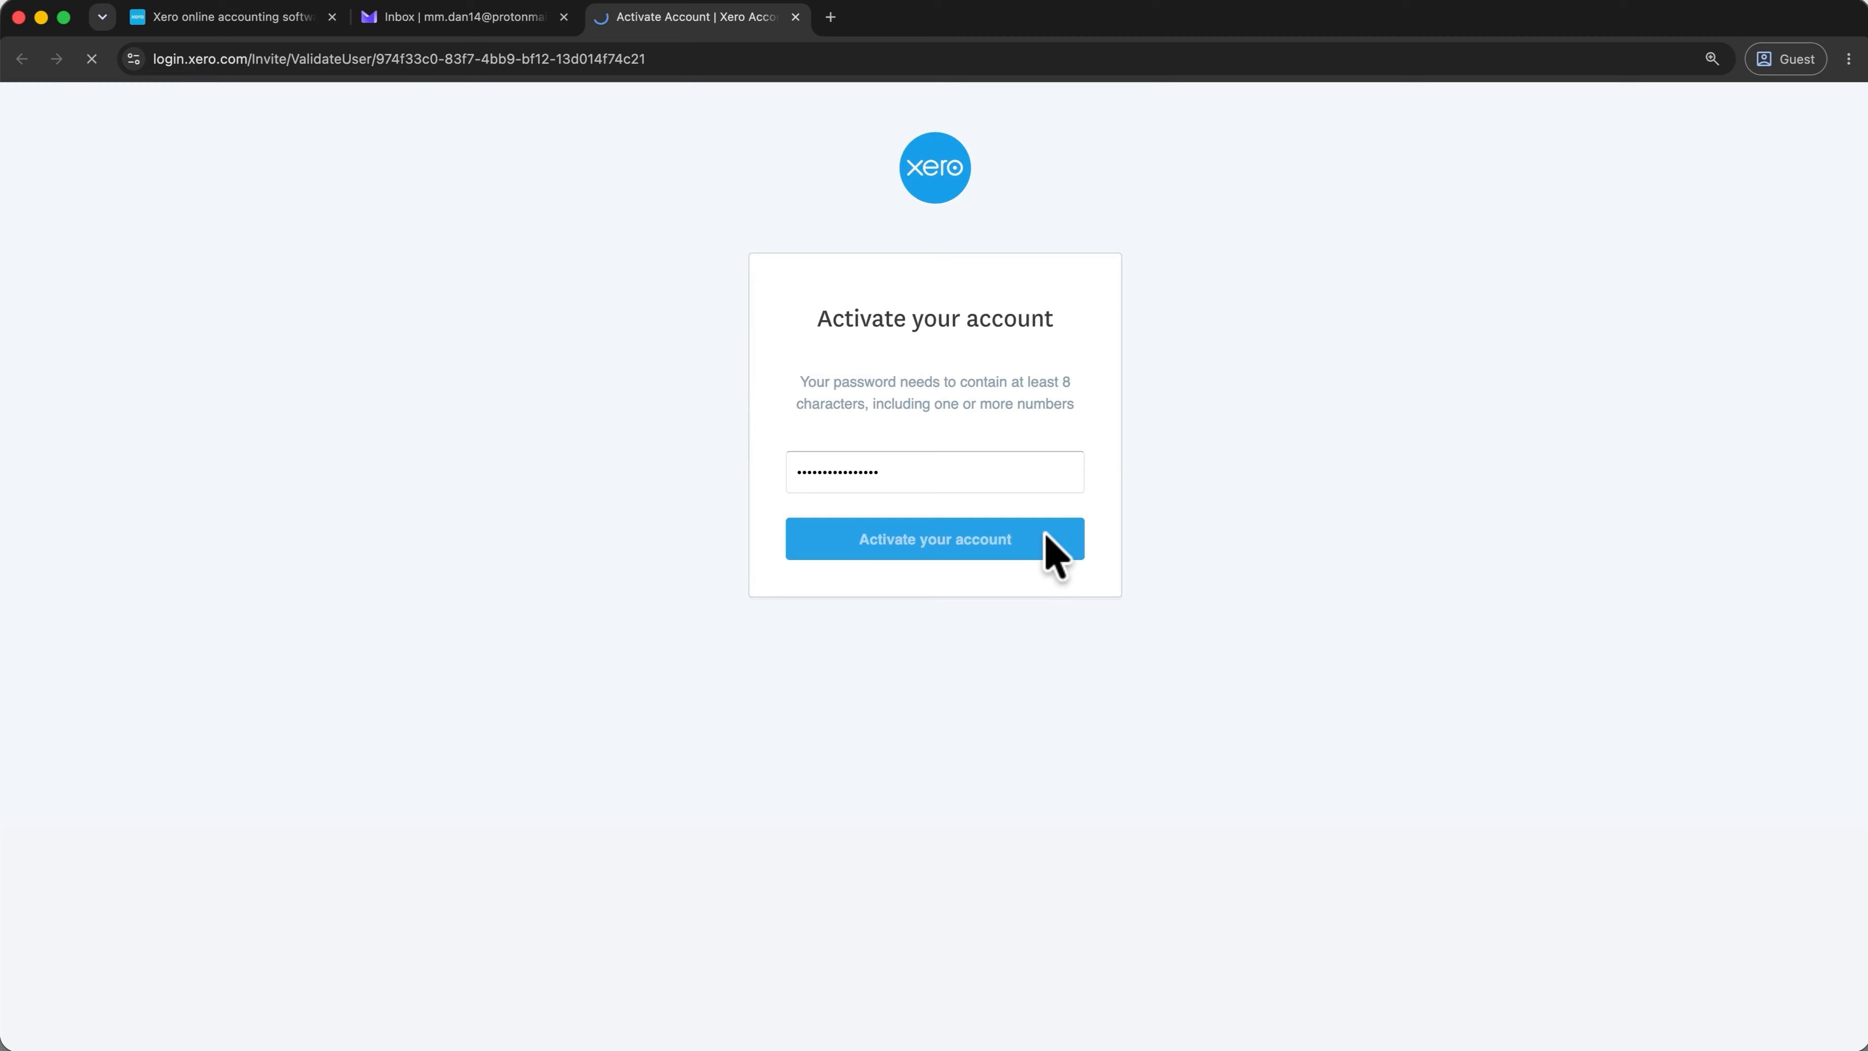
left_click(787, 413)
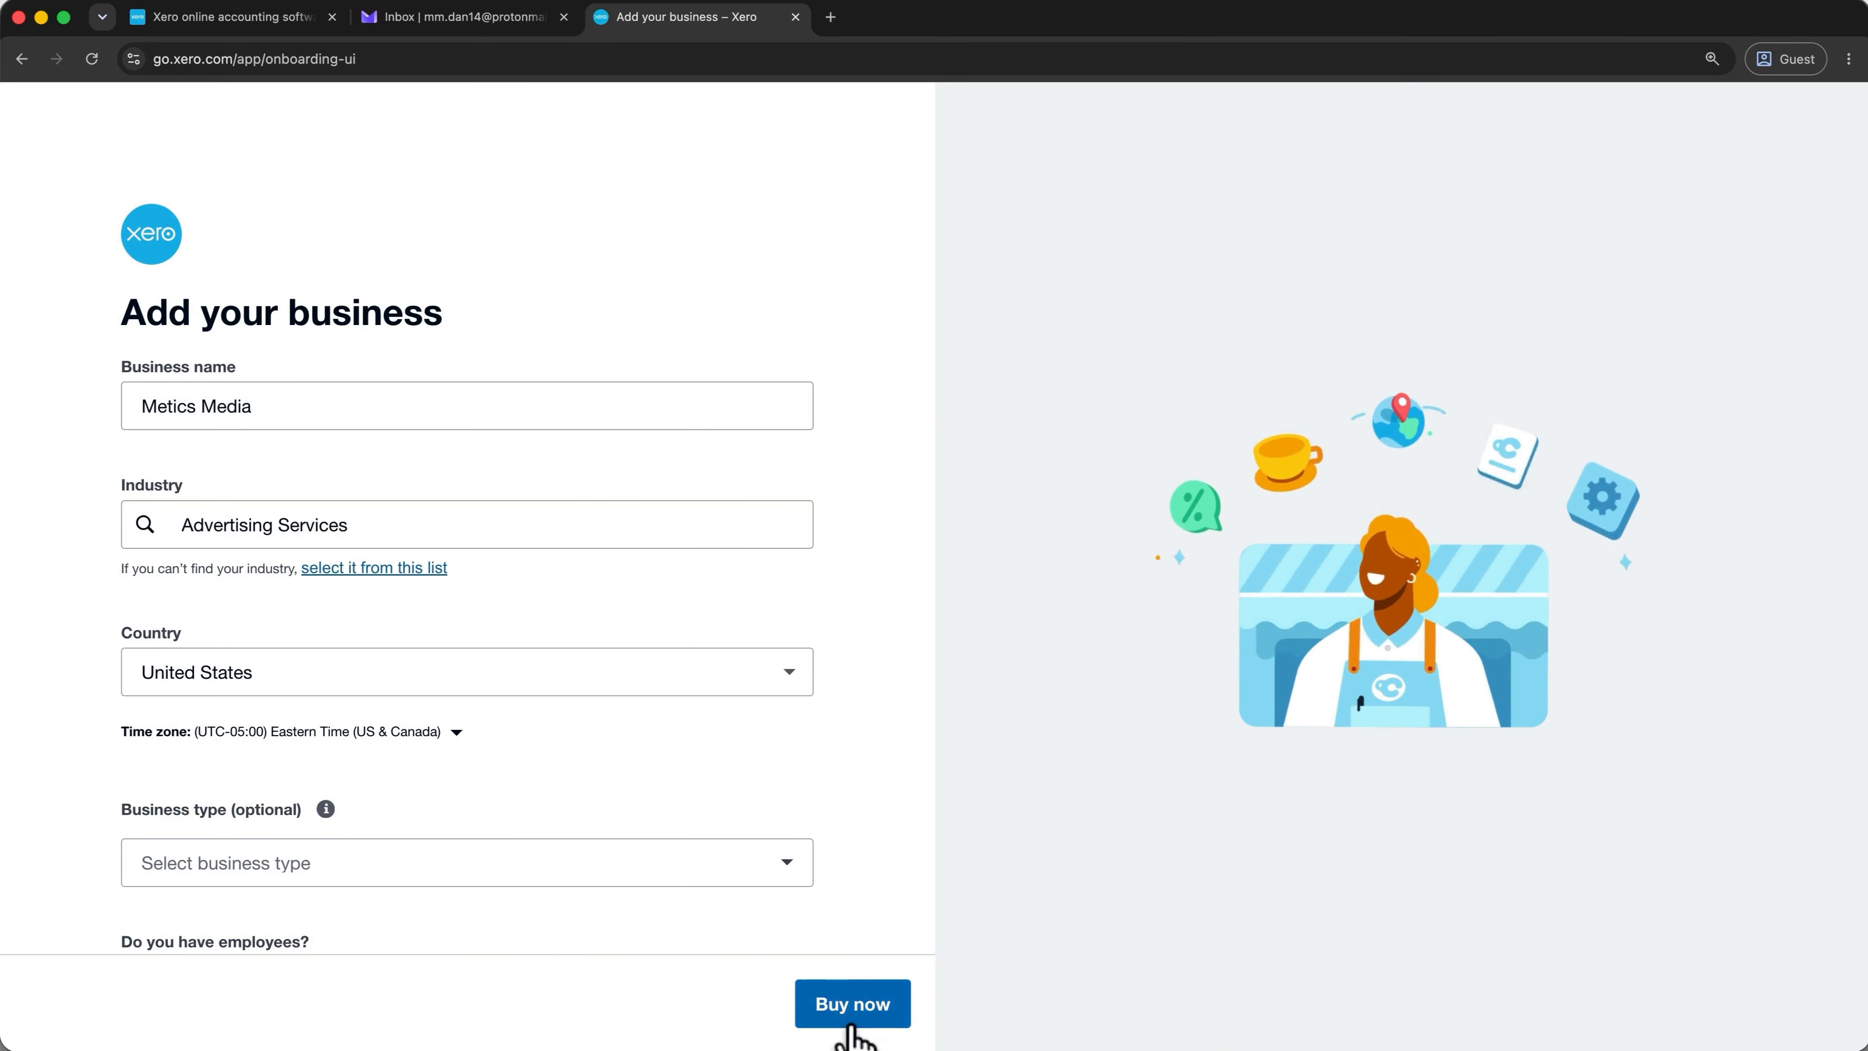
left_click(852, 1024)
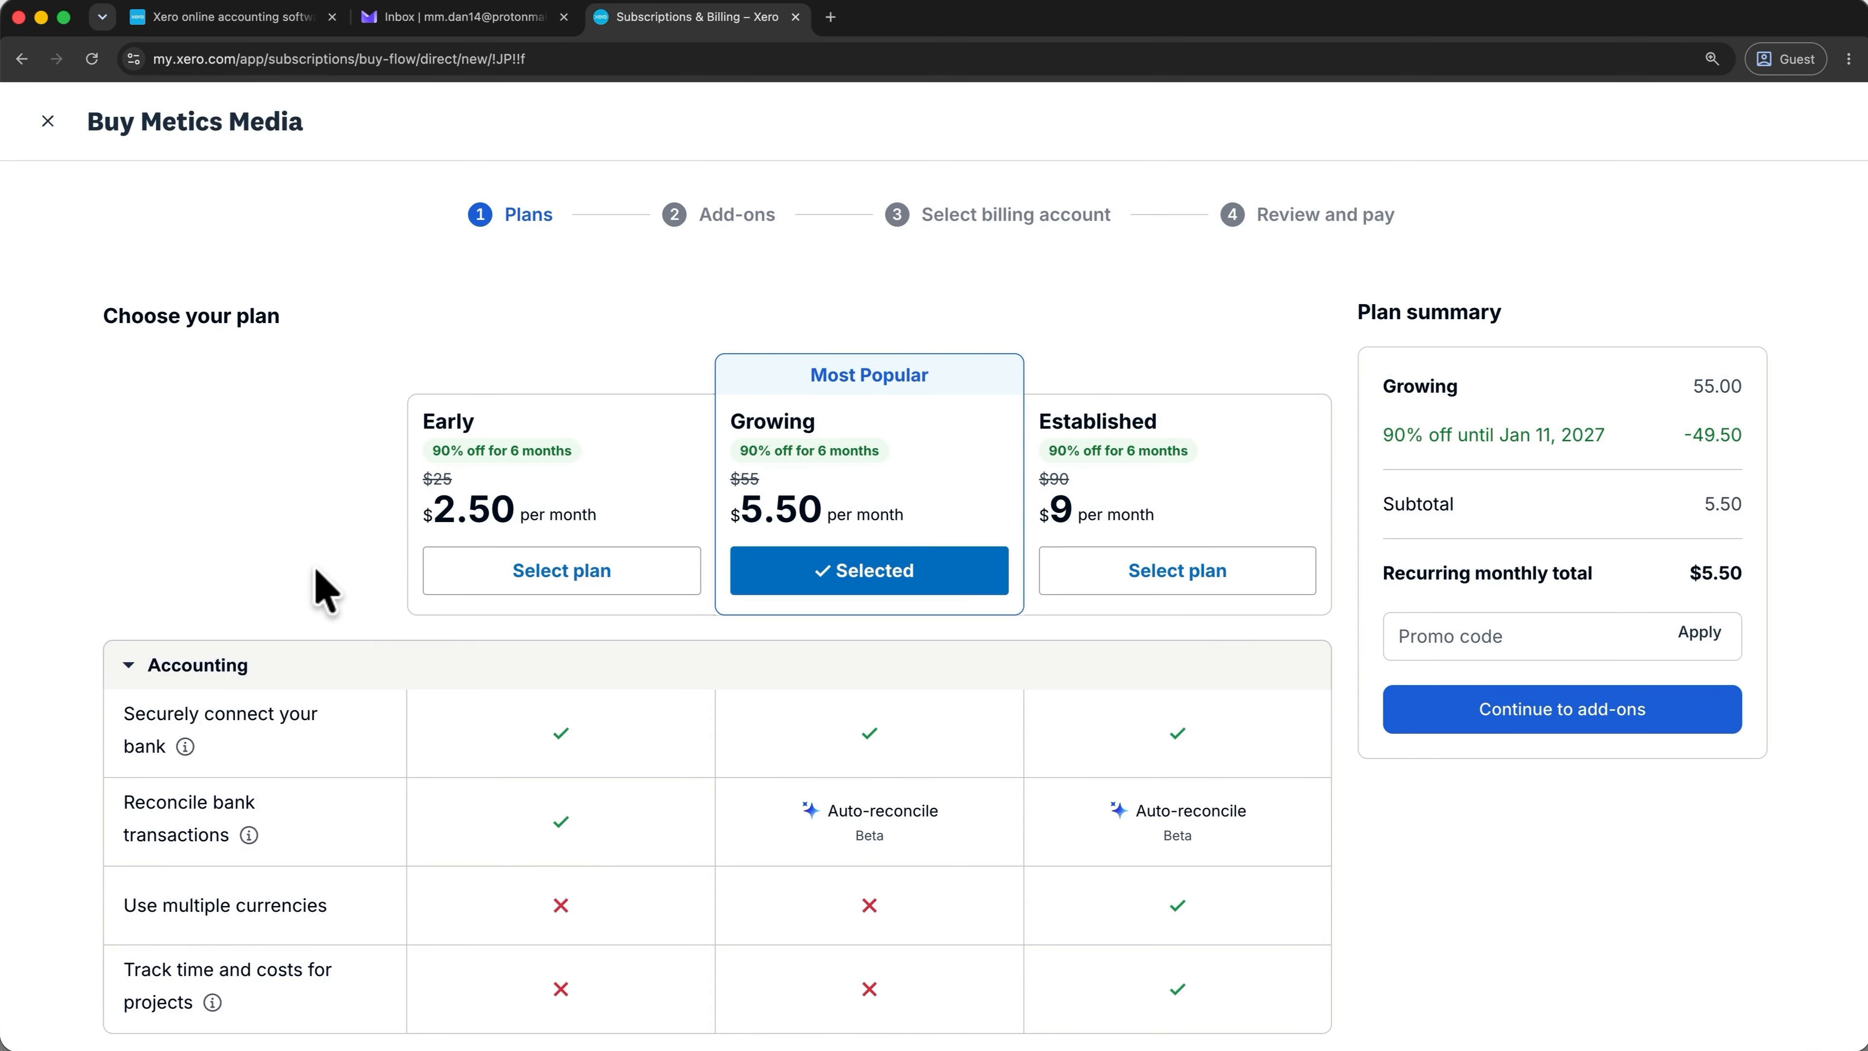
Choose the Early plan at $2.50 per month, review its features, and proceed to add-ons.
left_click(456, 584)
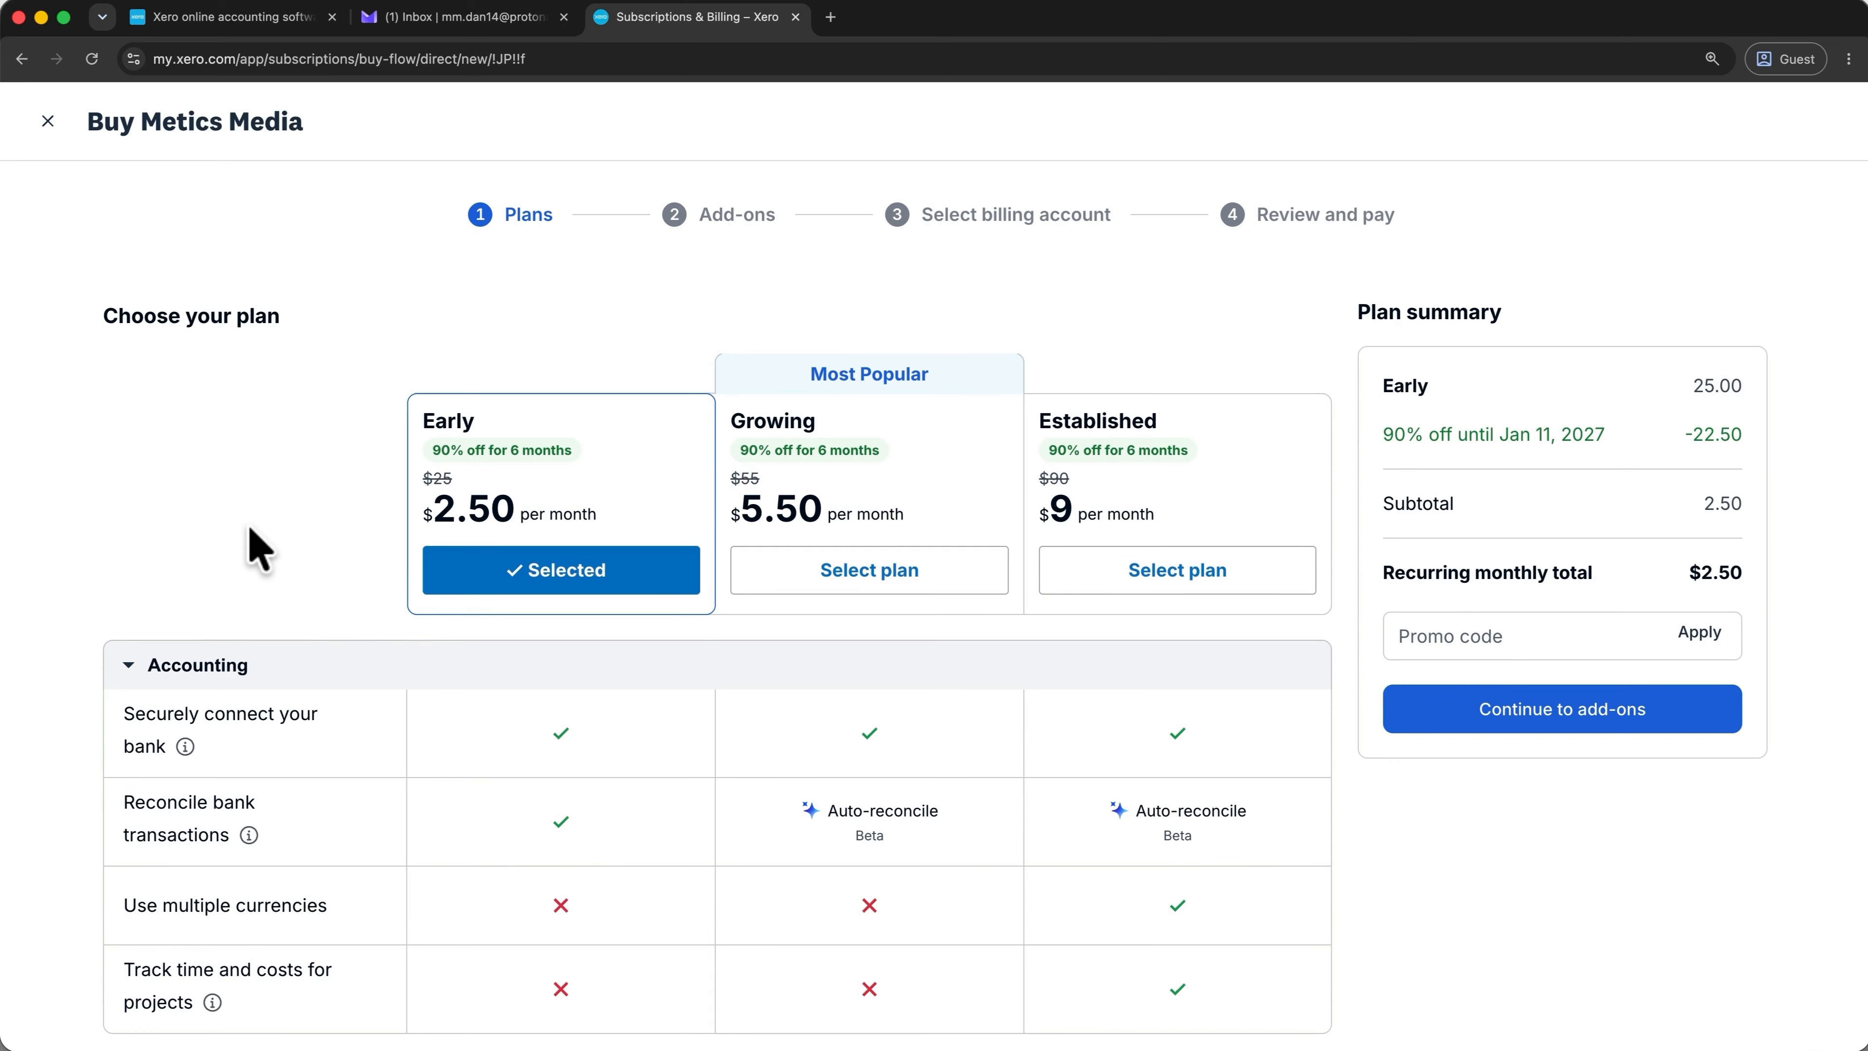
scroll(368, 795, "down", 6)
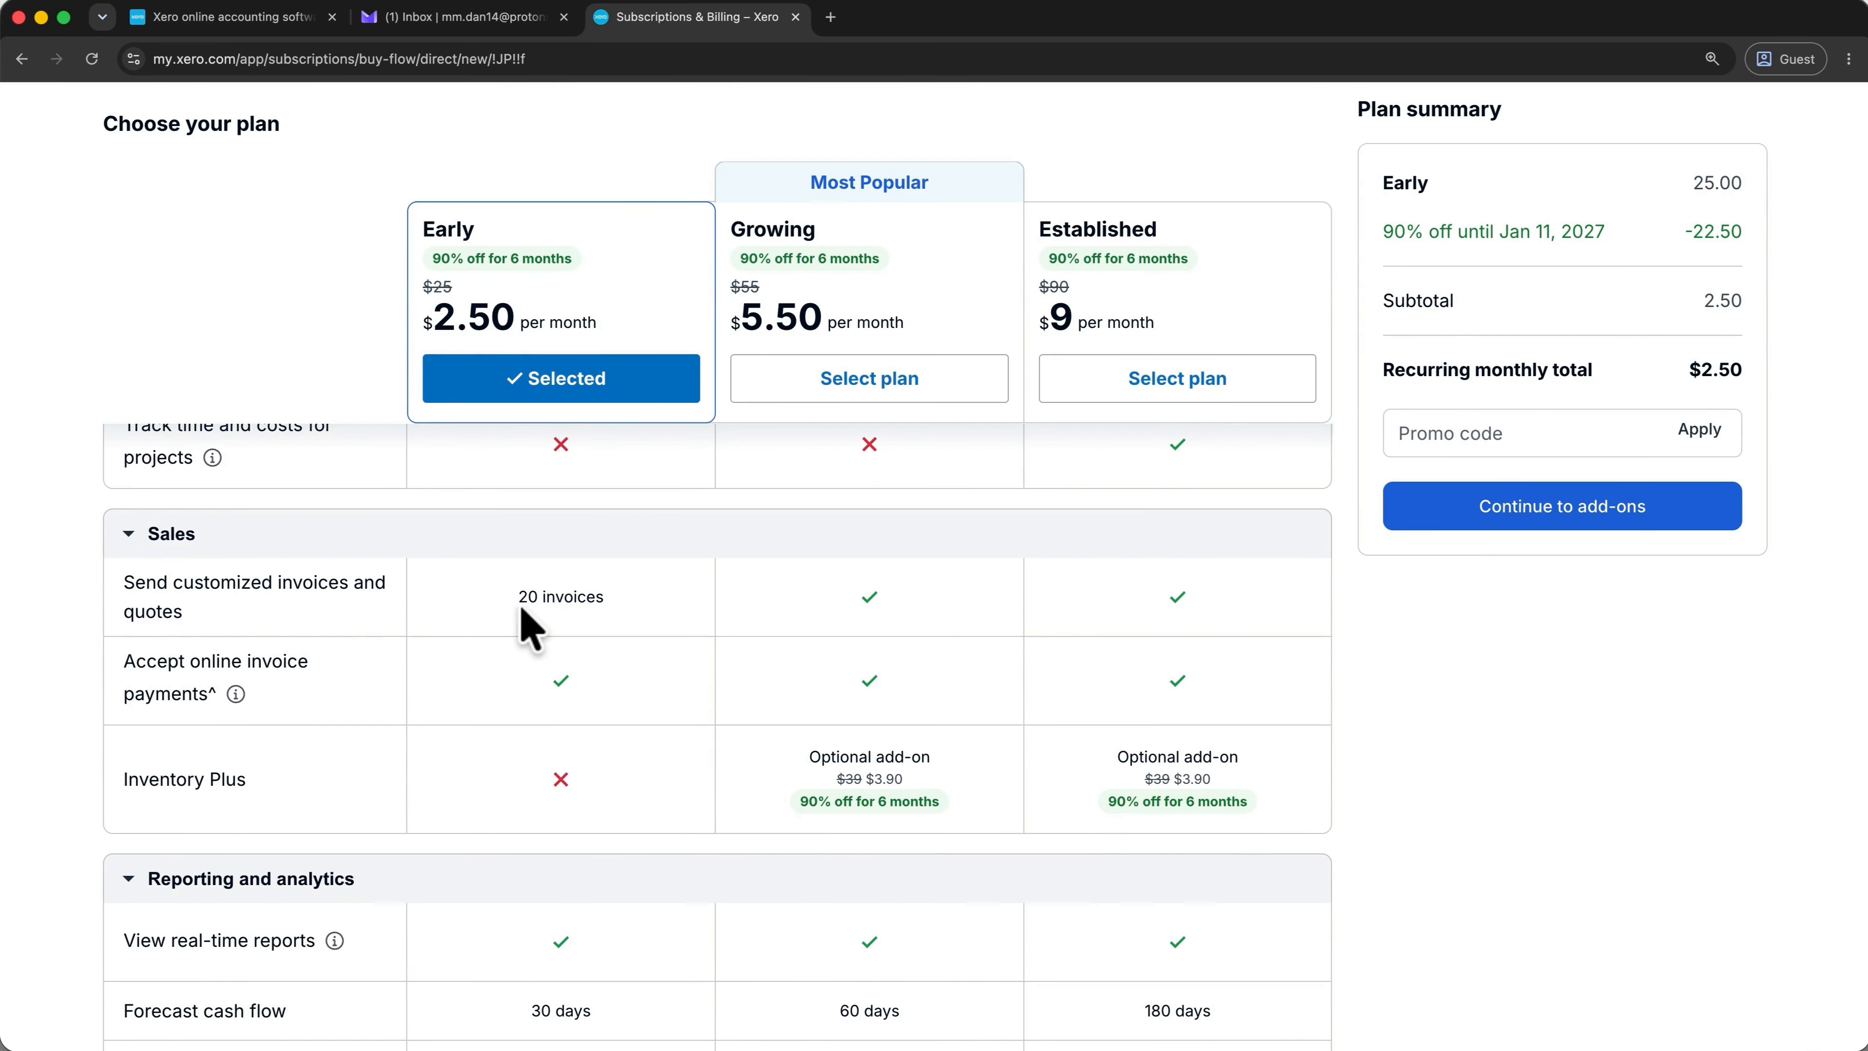
scroll(531, 630, "down", 9)
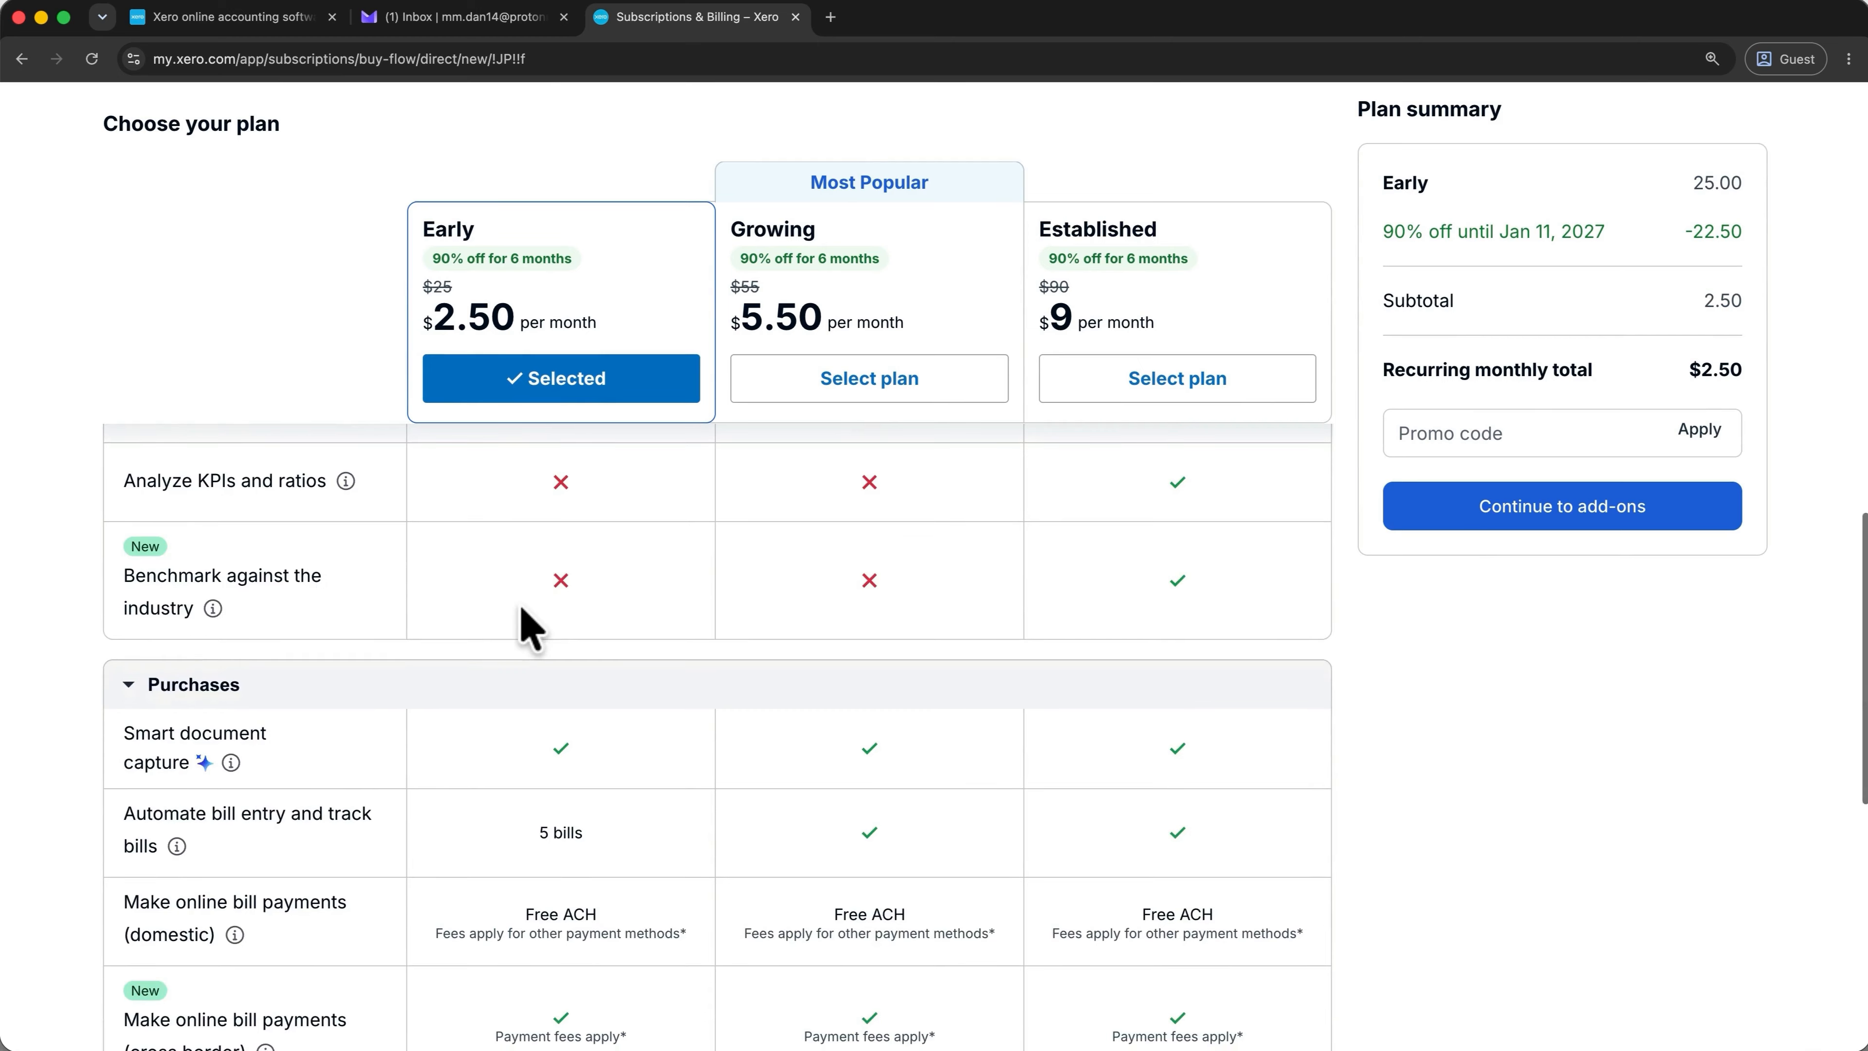
scroll(538, 854, "up", 12)
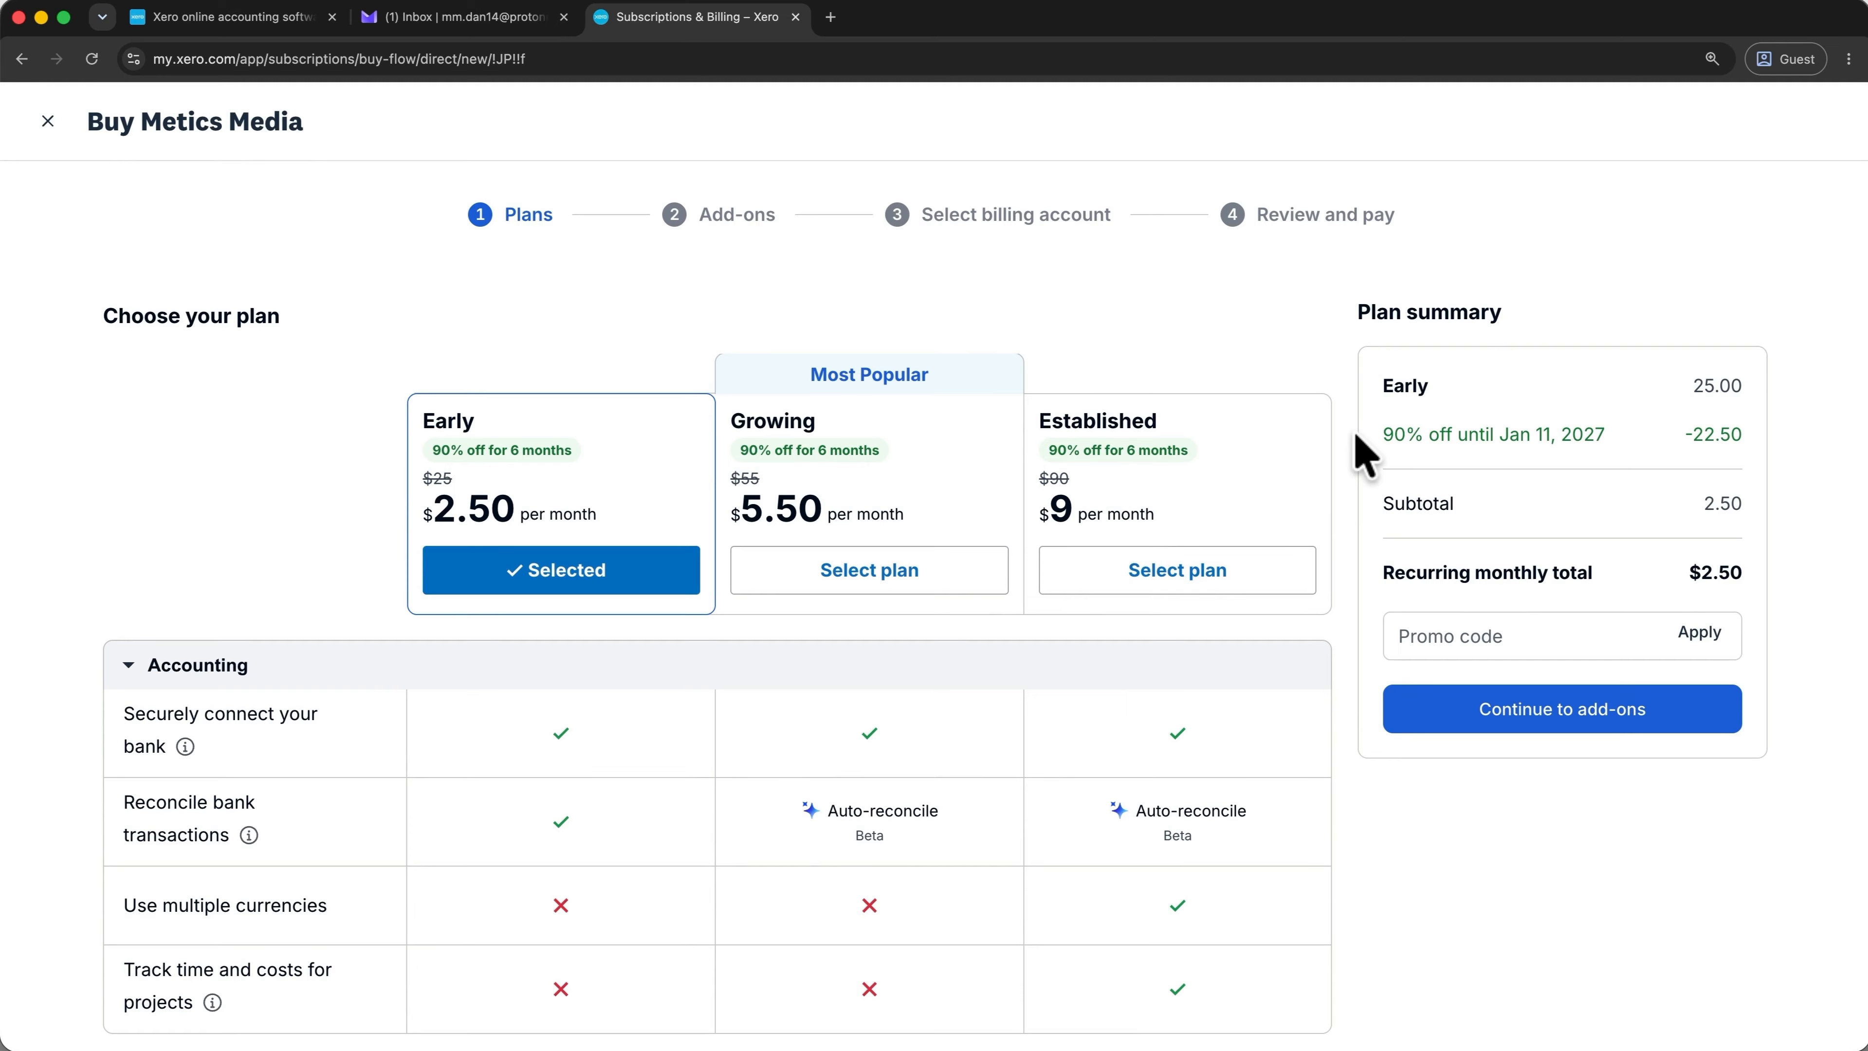
left_click(1440, 725)
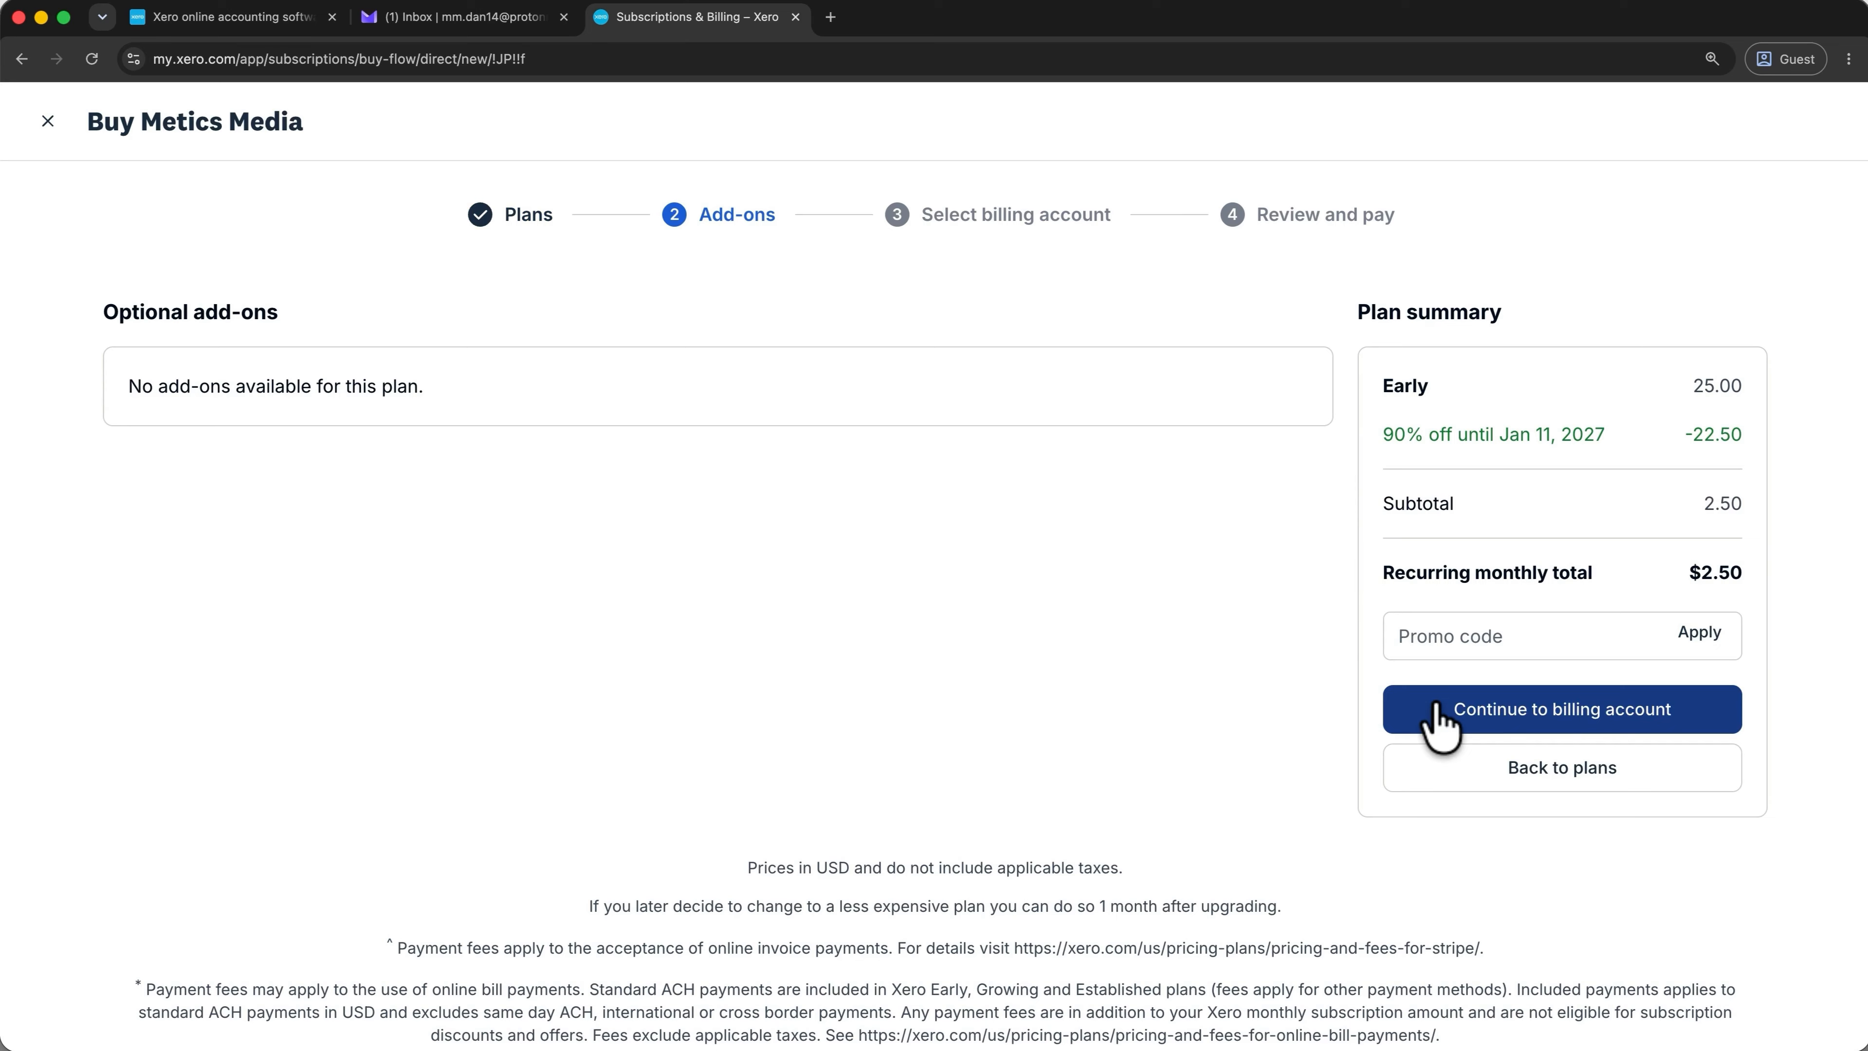
Complete the billing address and pay by card to confirm the Early plan purchase.
left_click(1549, 712)
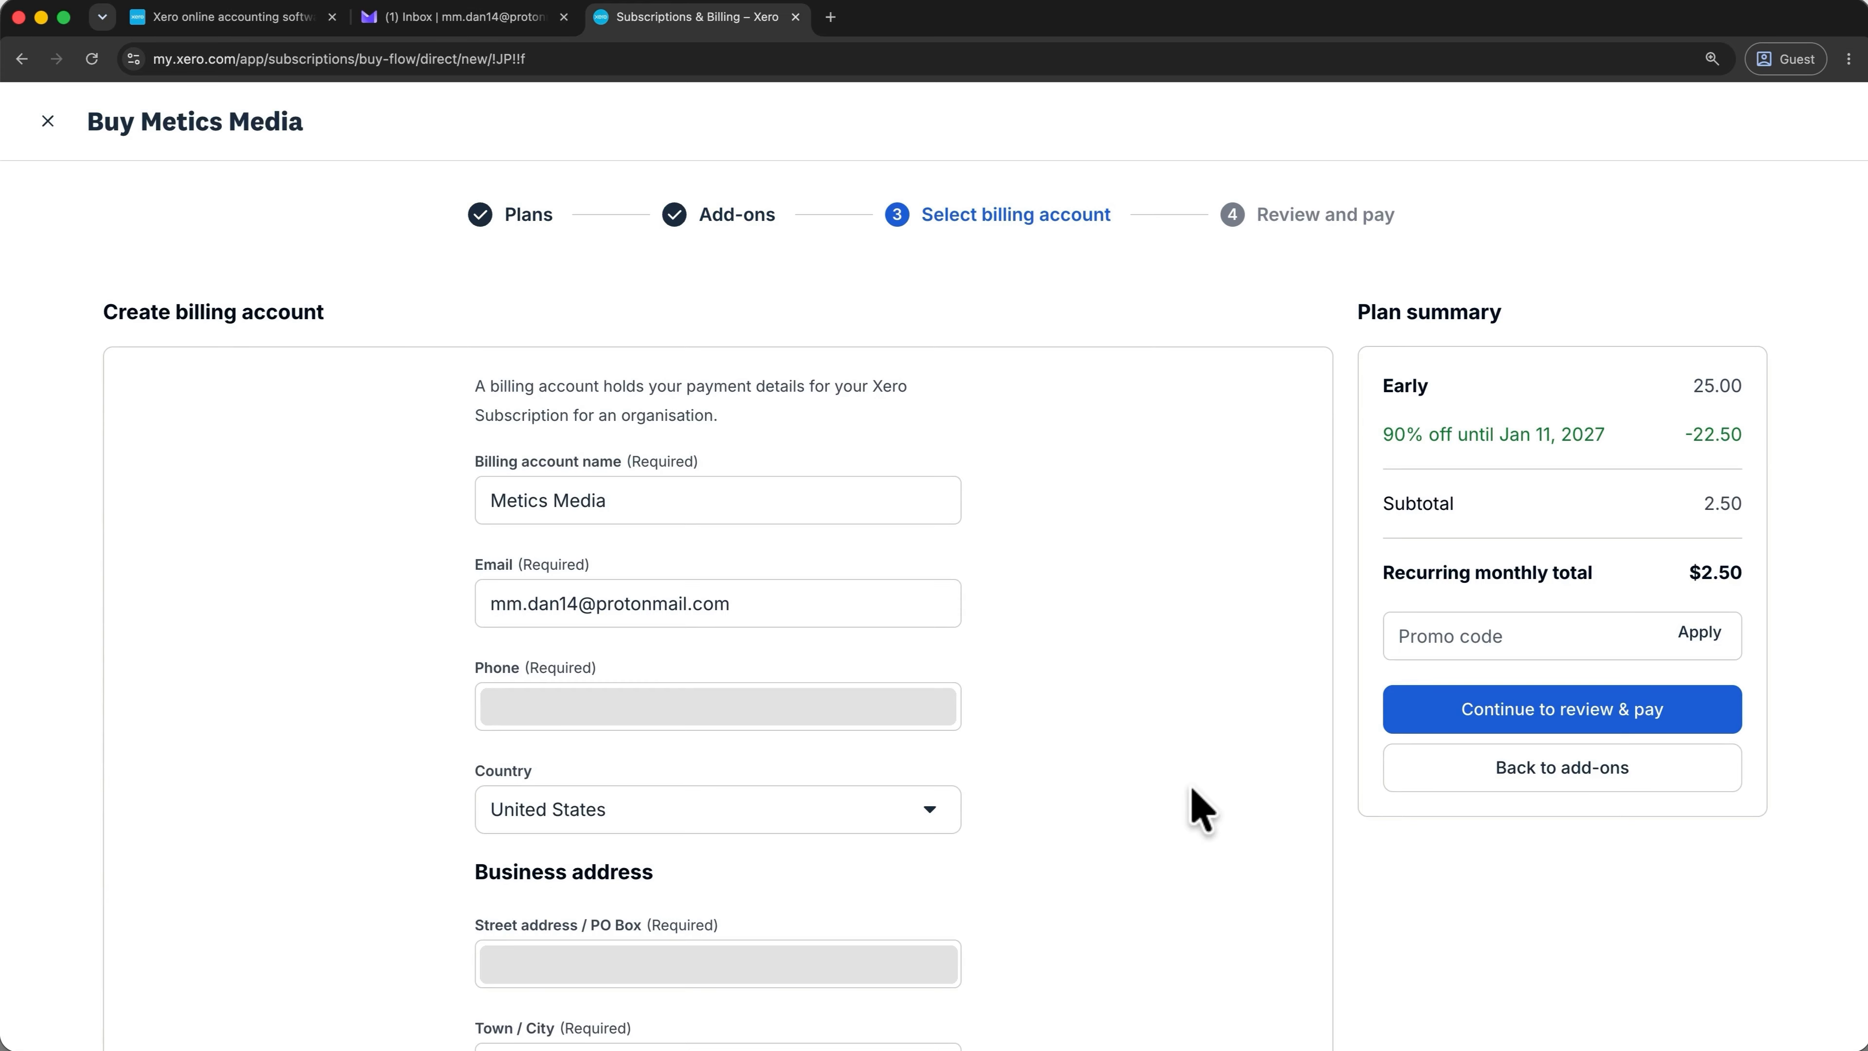
left_click(937, 988)
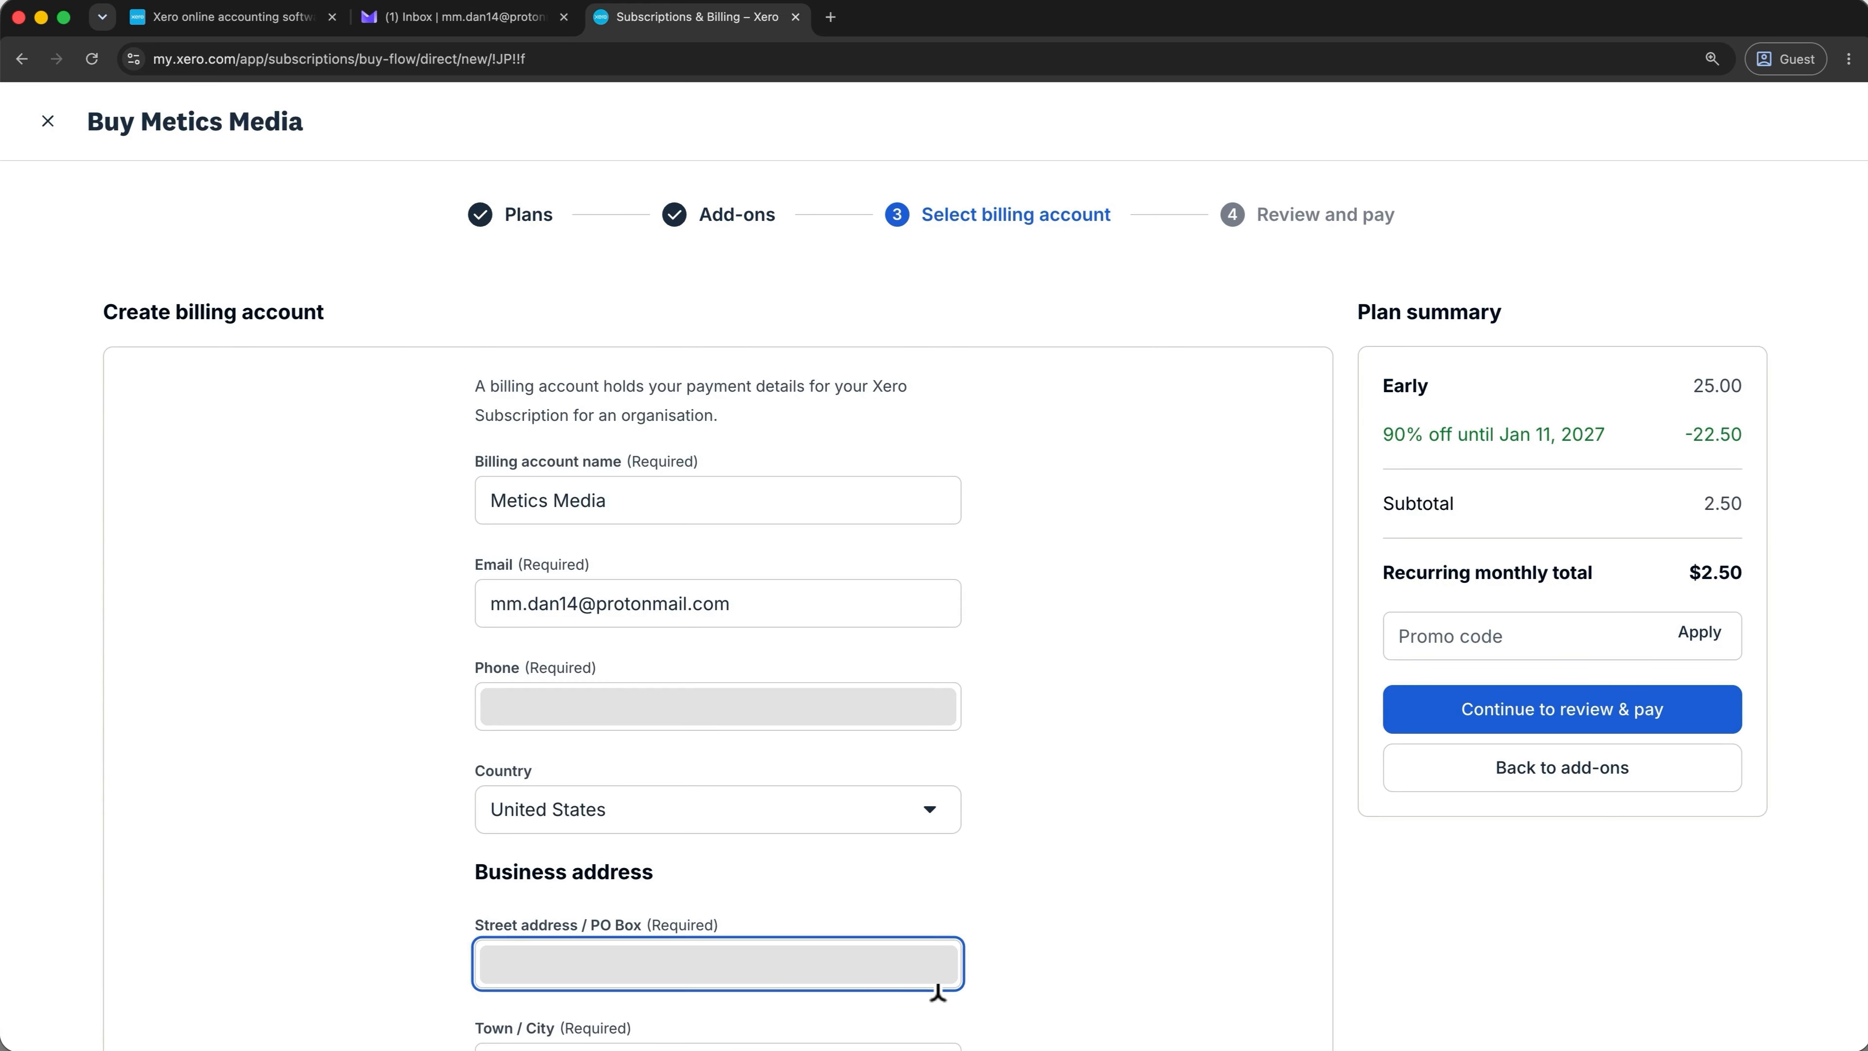
left_click(1440, 714)
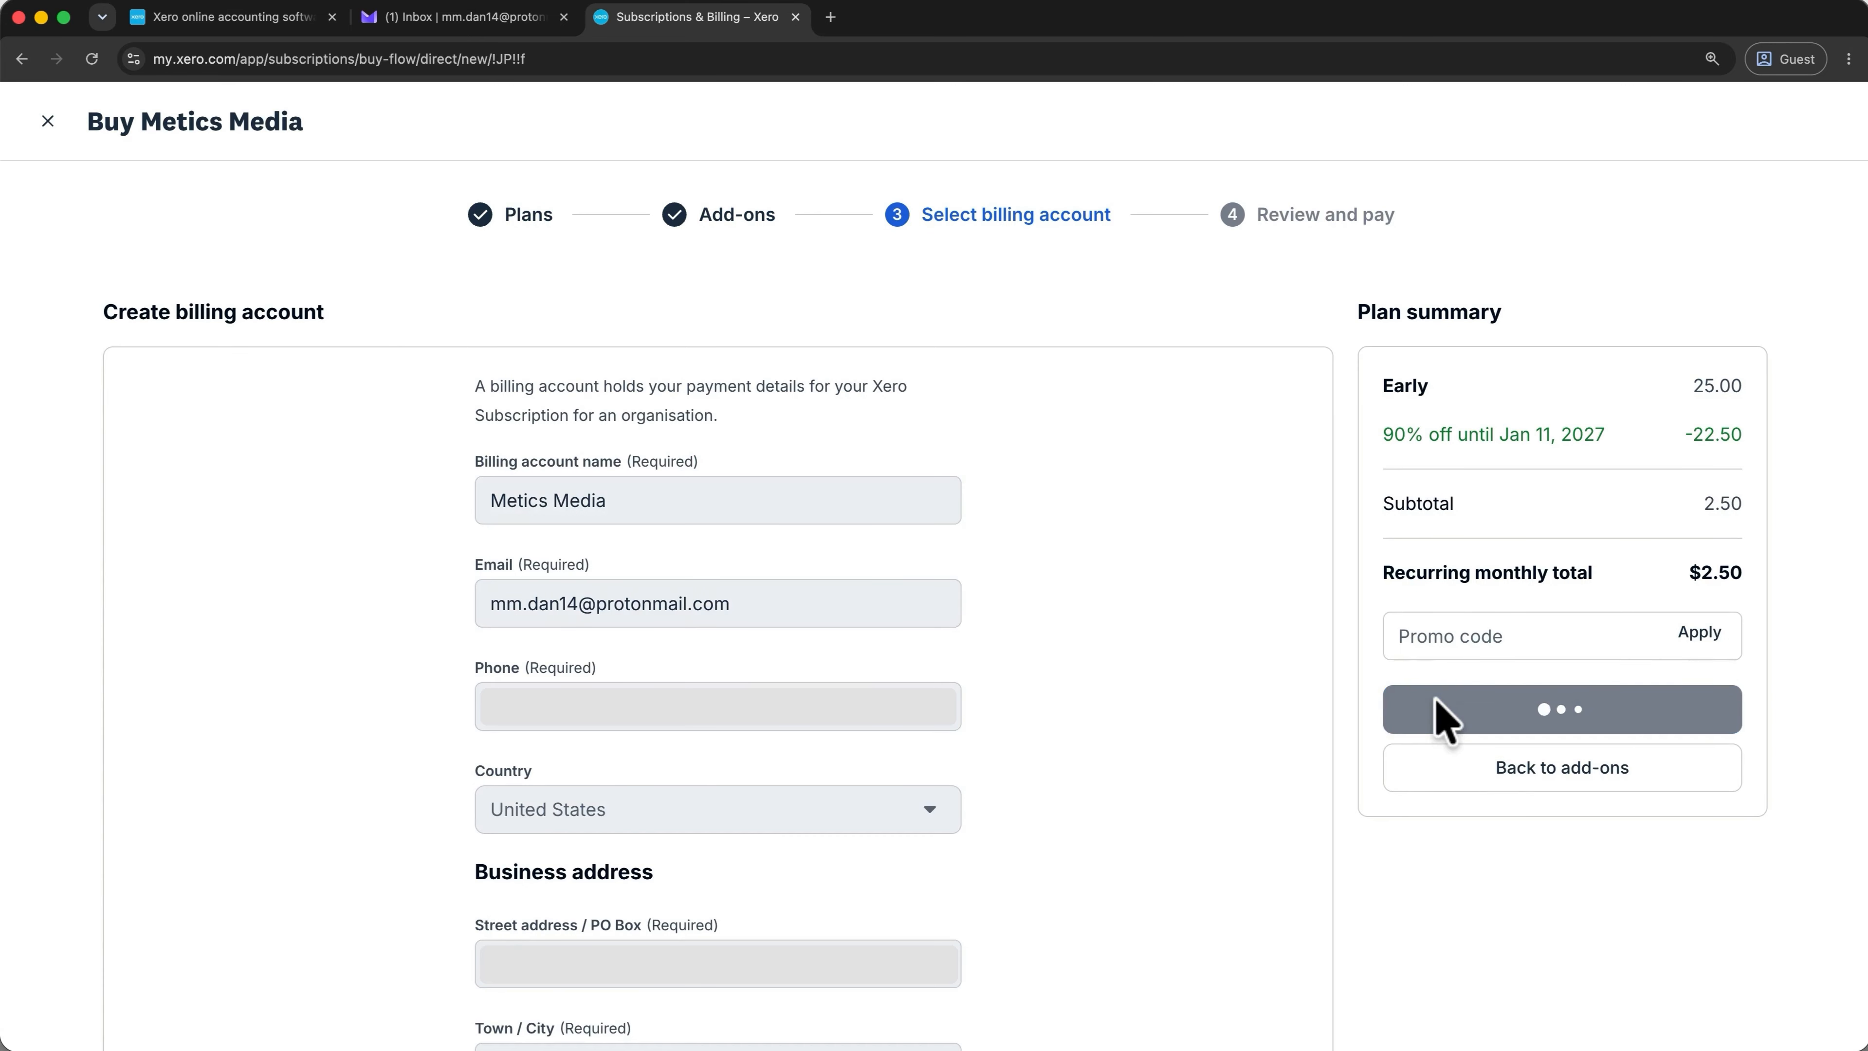
left_click(931, 728)
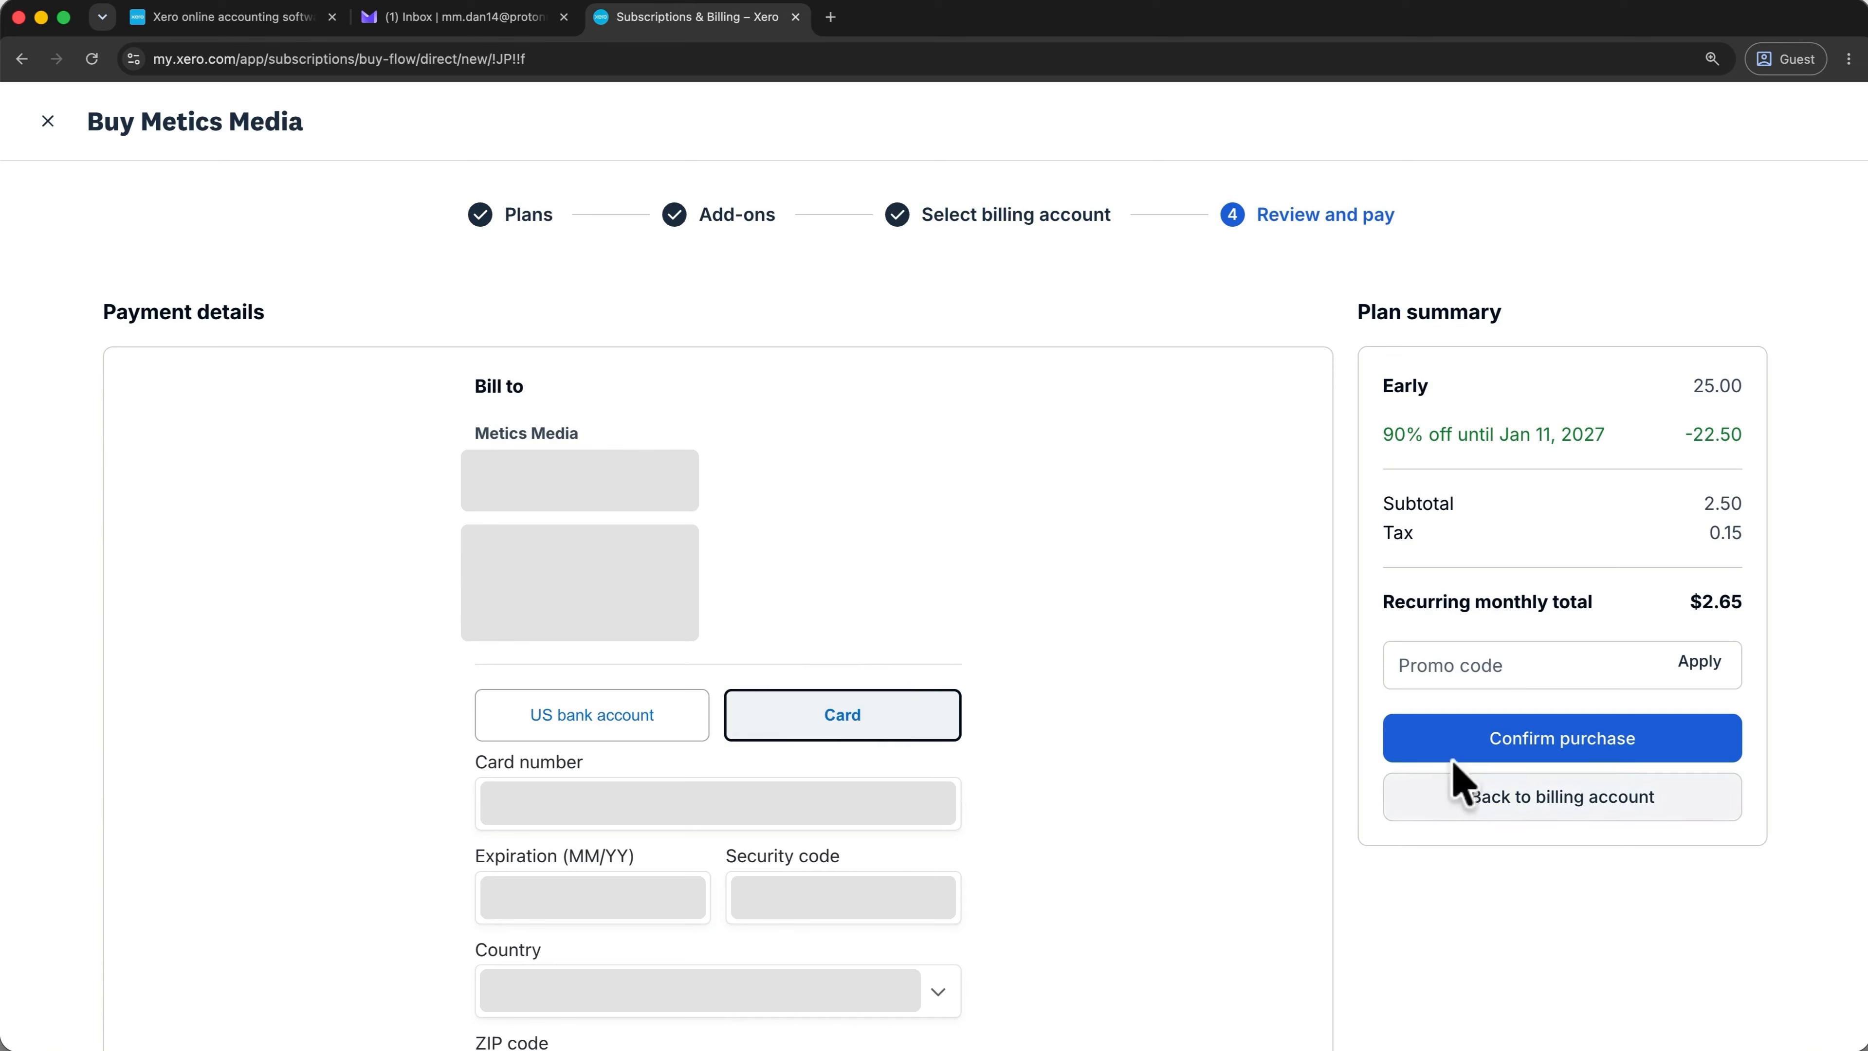
left_click(1469, 746)
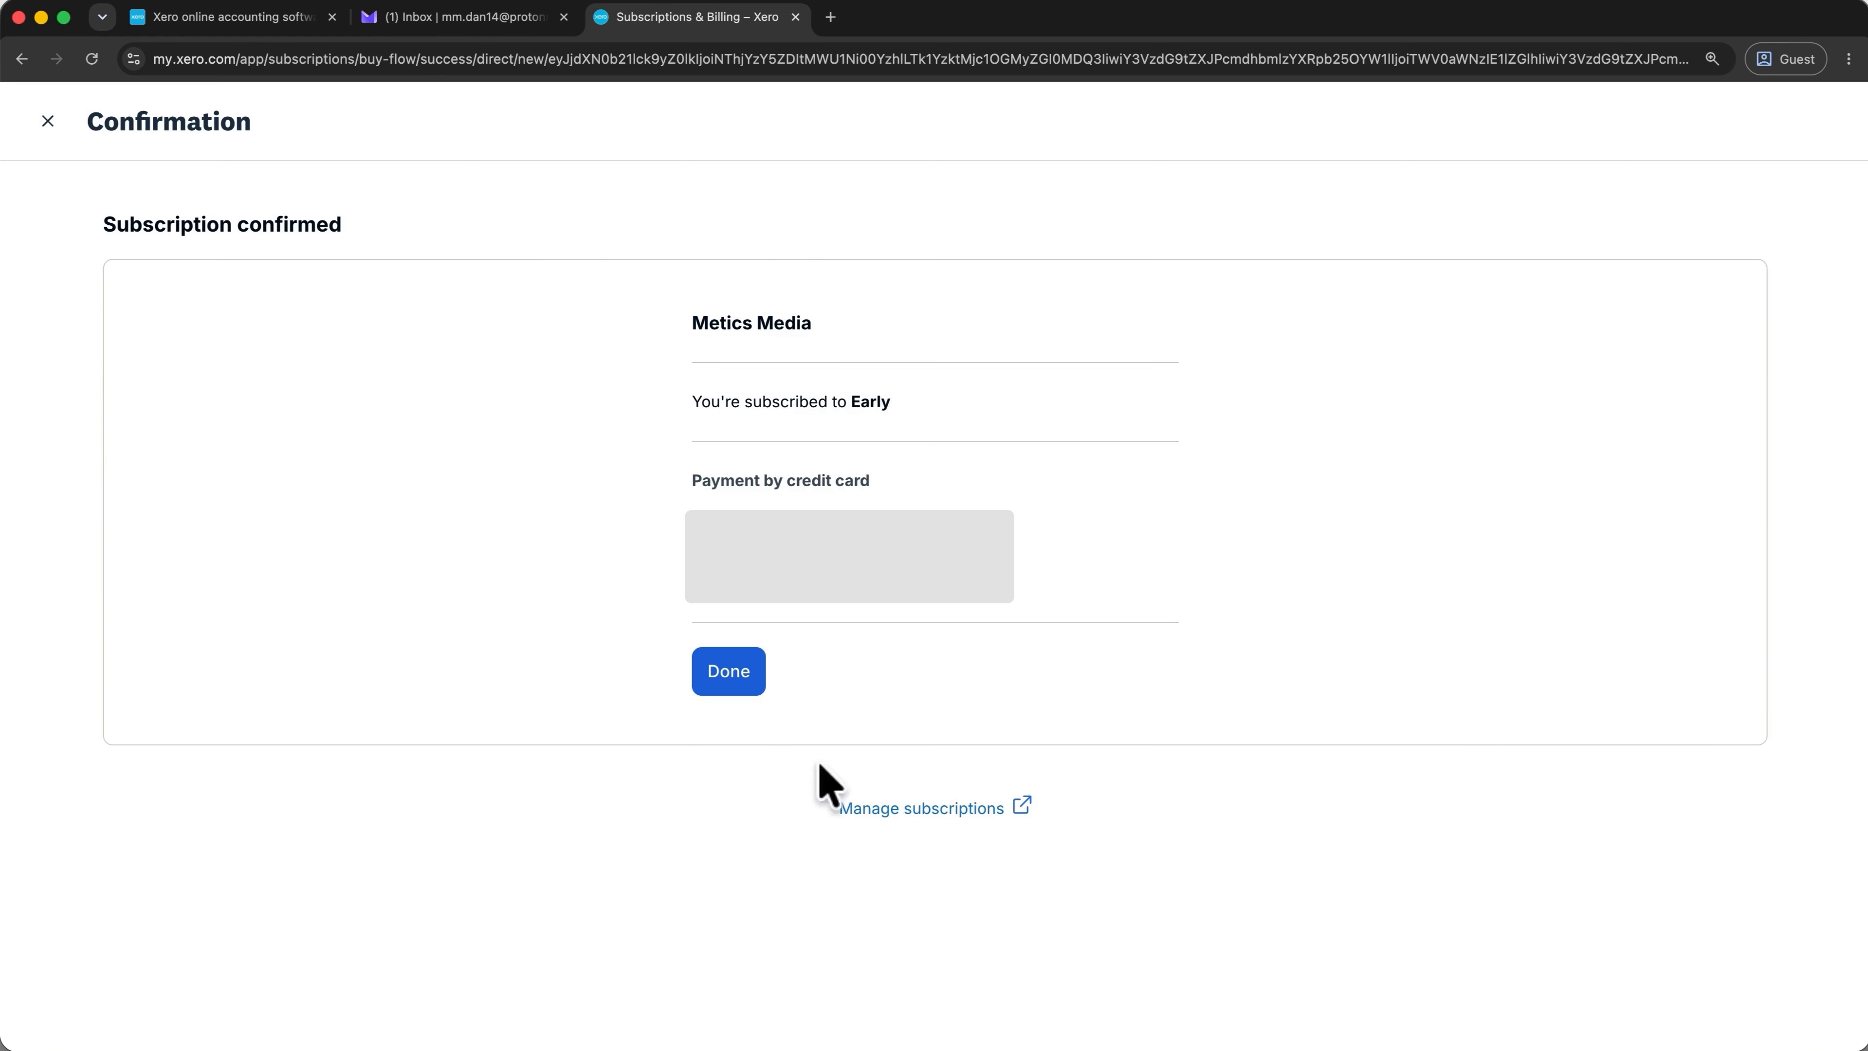
left_click(719, 693)
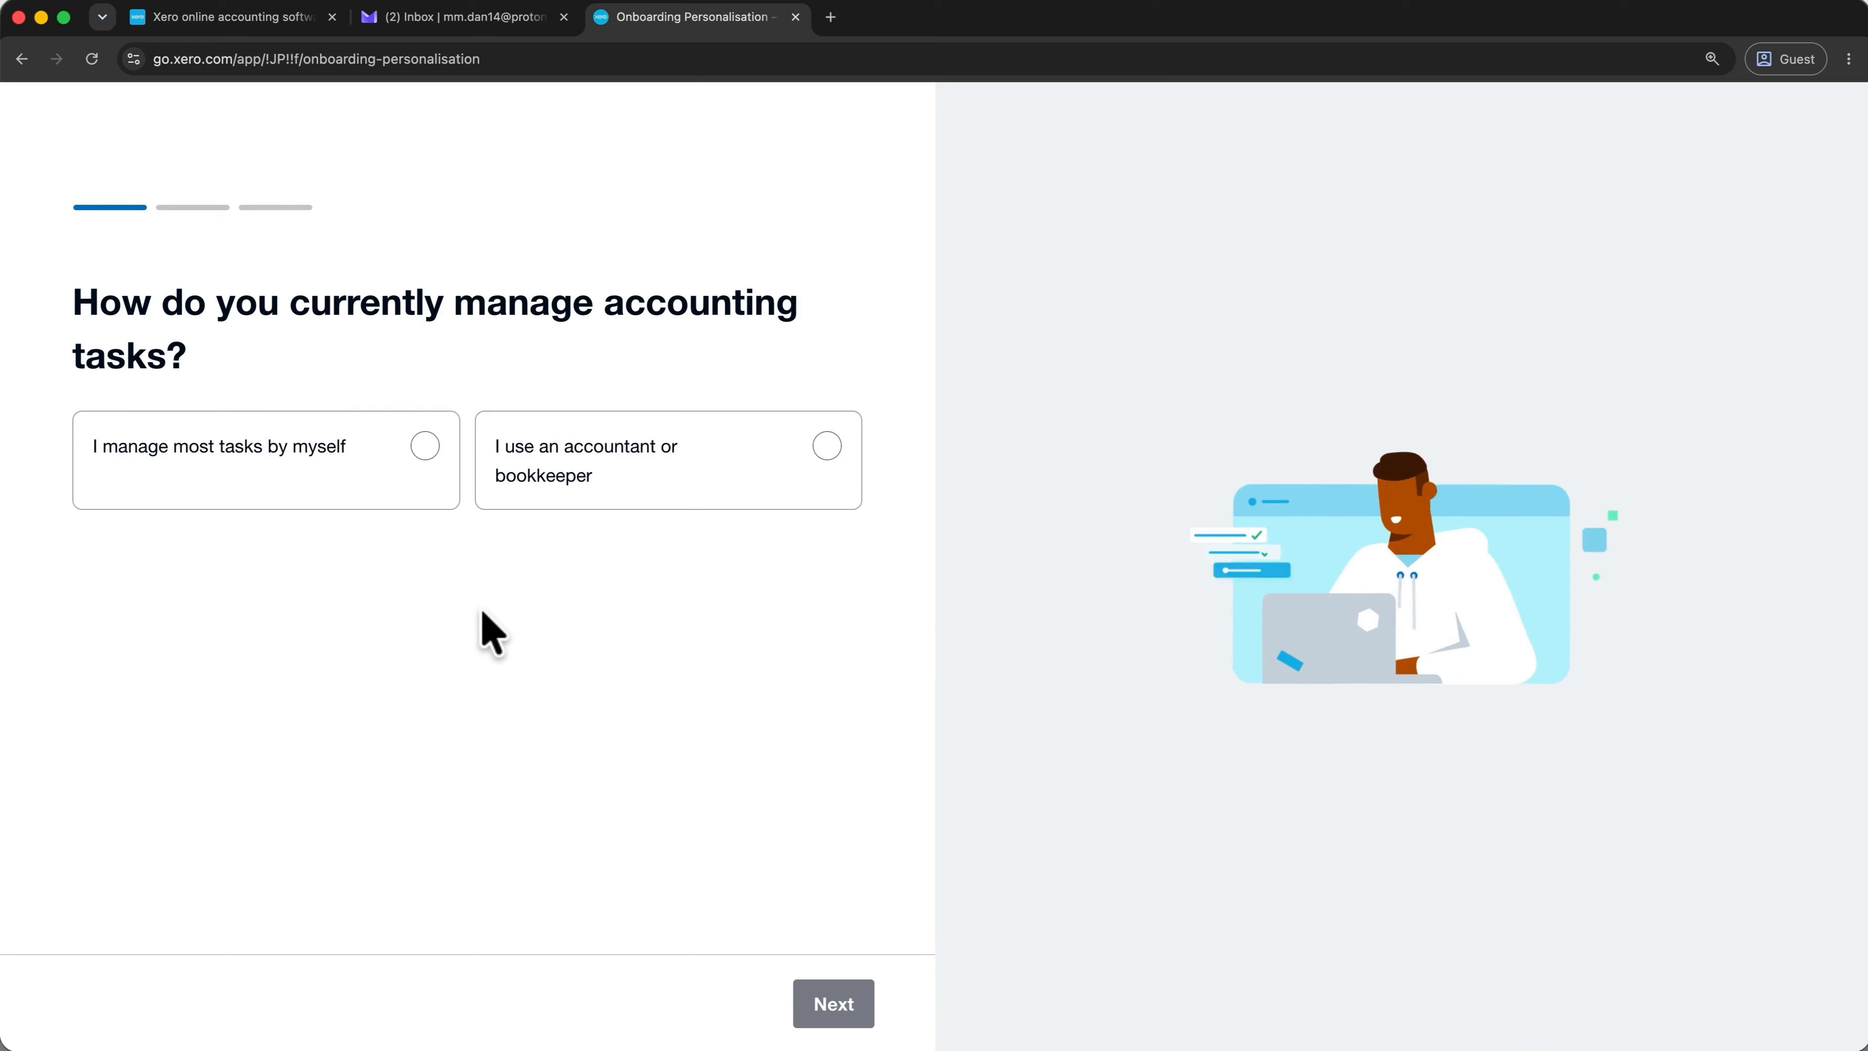
Answer 'I manage most tasks by myself' and finish onboarding onto the homepage.
left_click(428, 456)
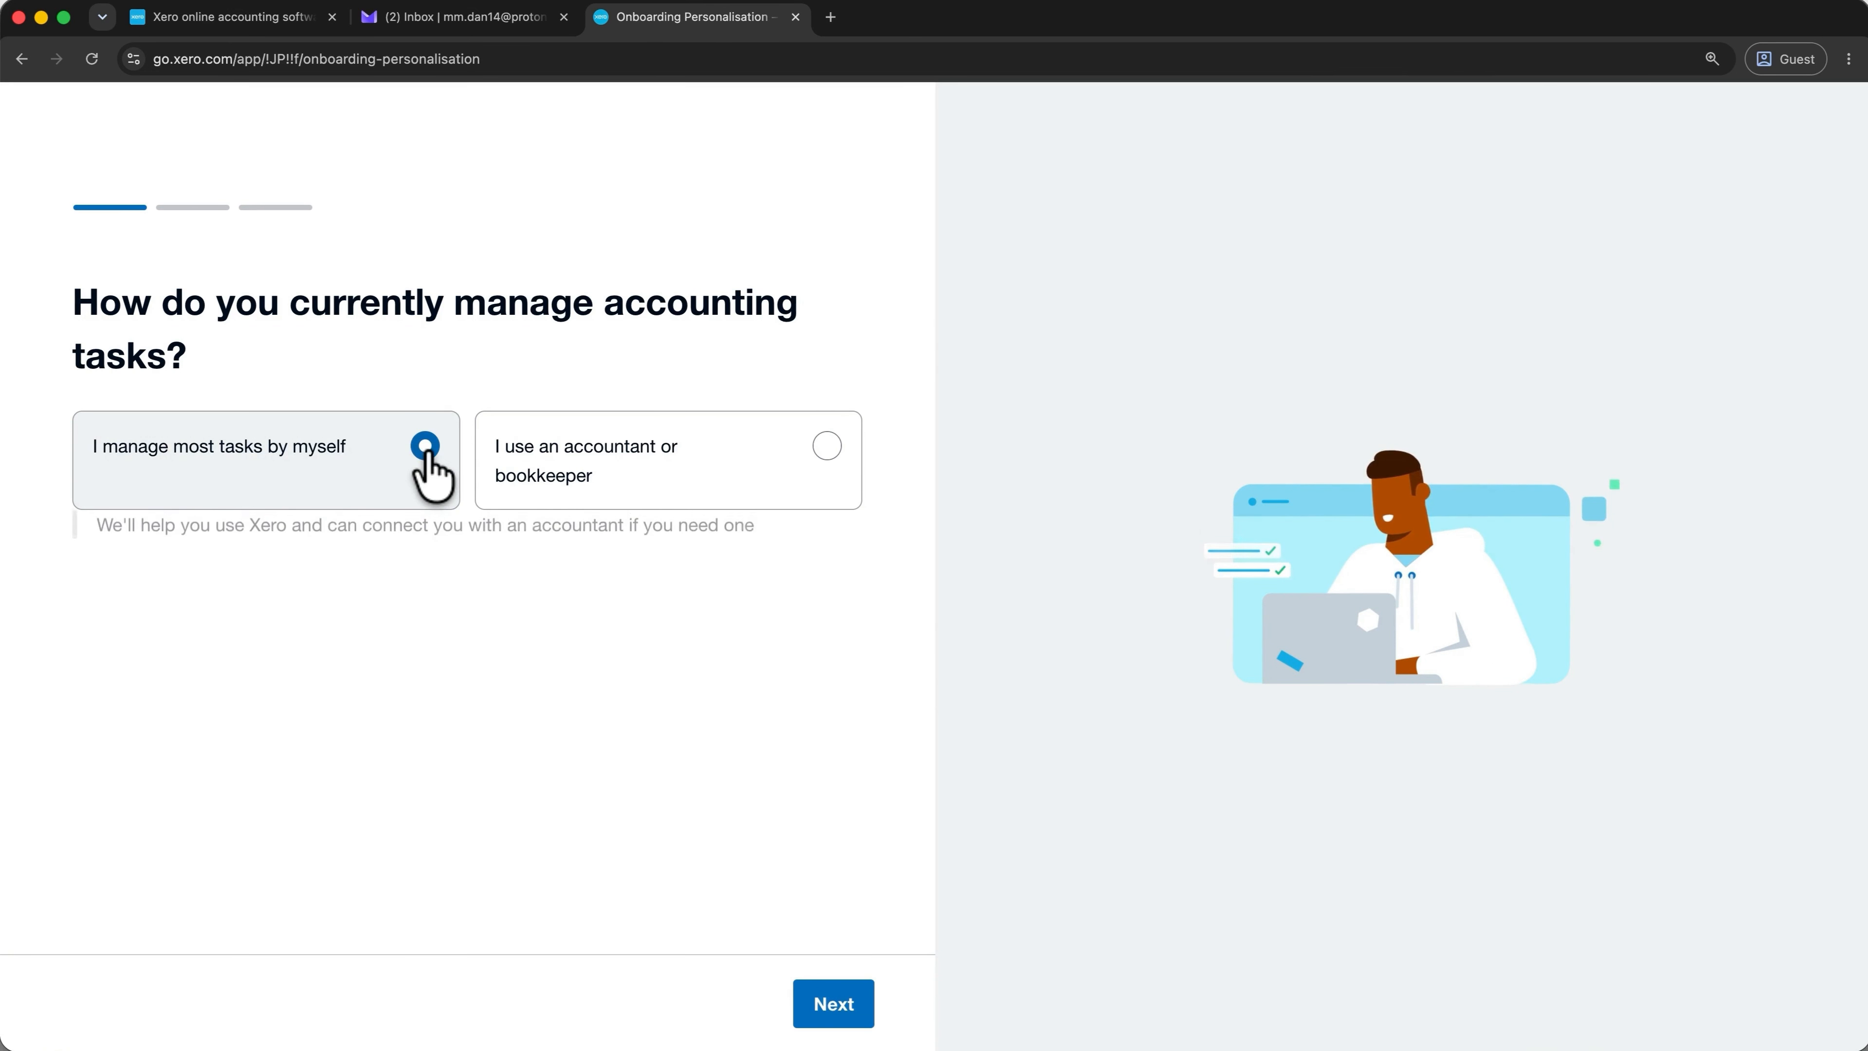
left_click(804, 1005)
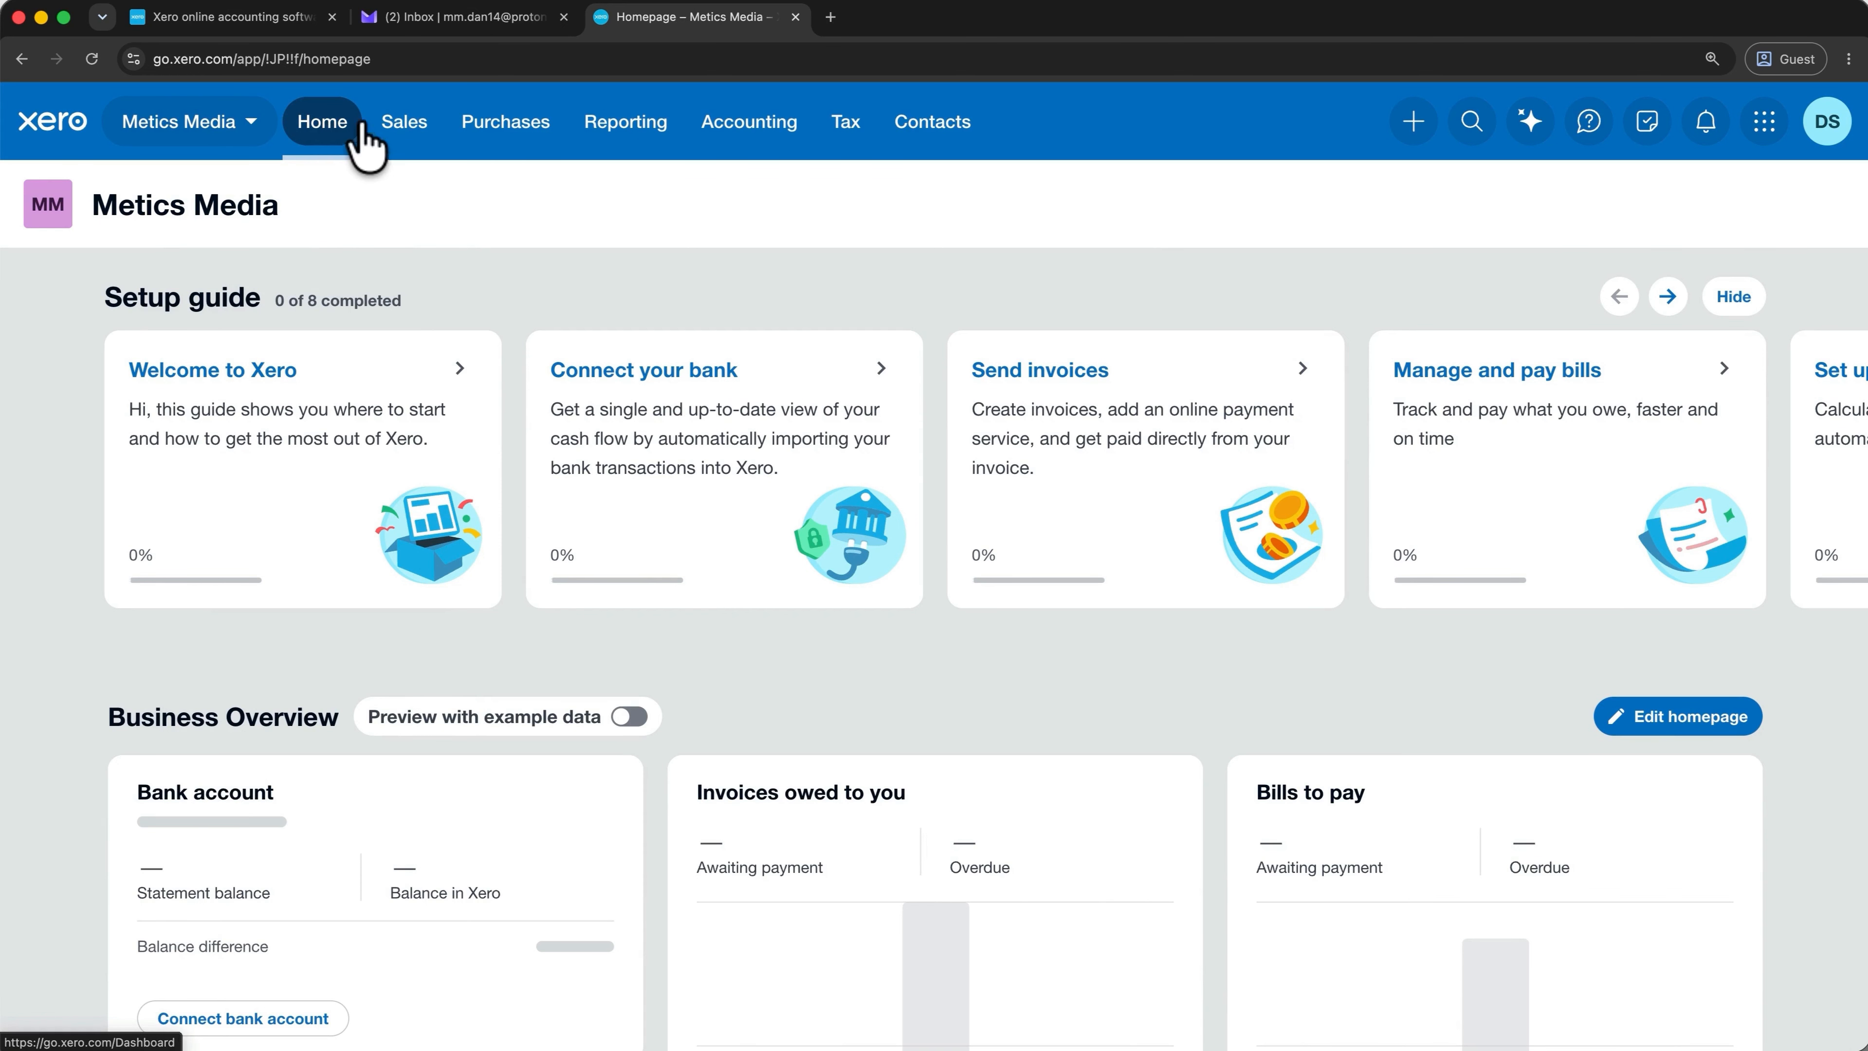
Close the Proton Mail tab and the Xero marketing site tab.
left_click(562, 17)
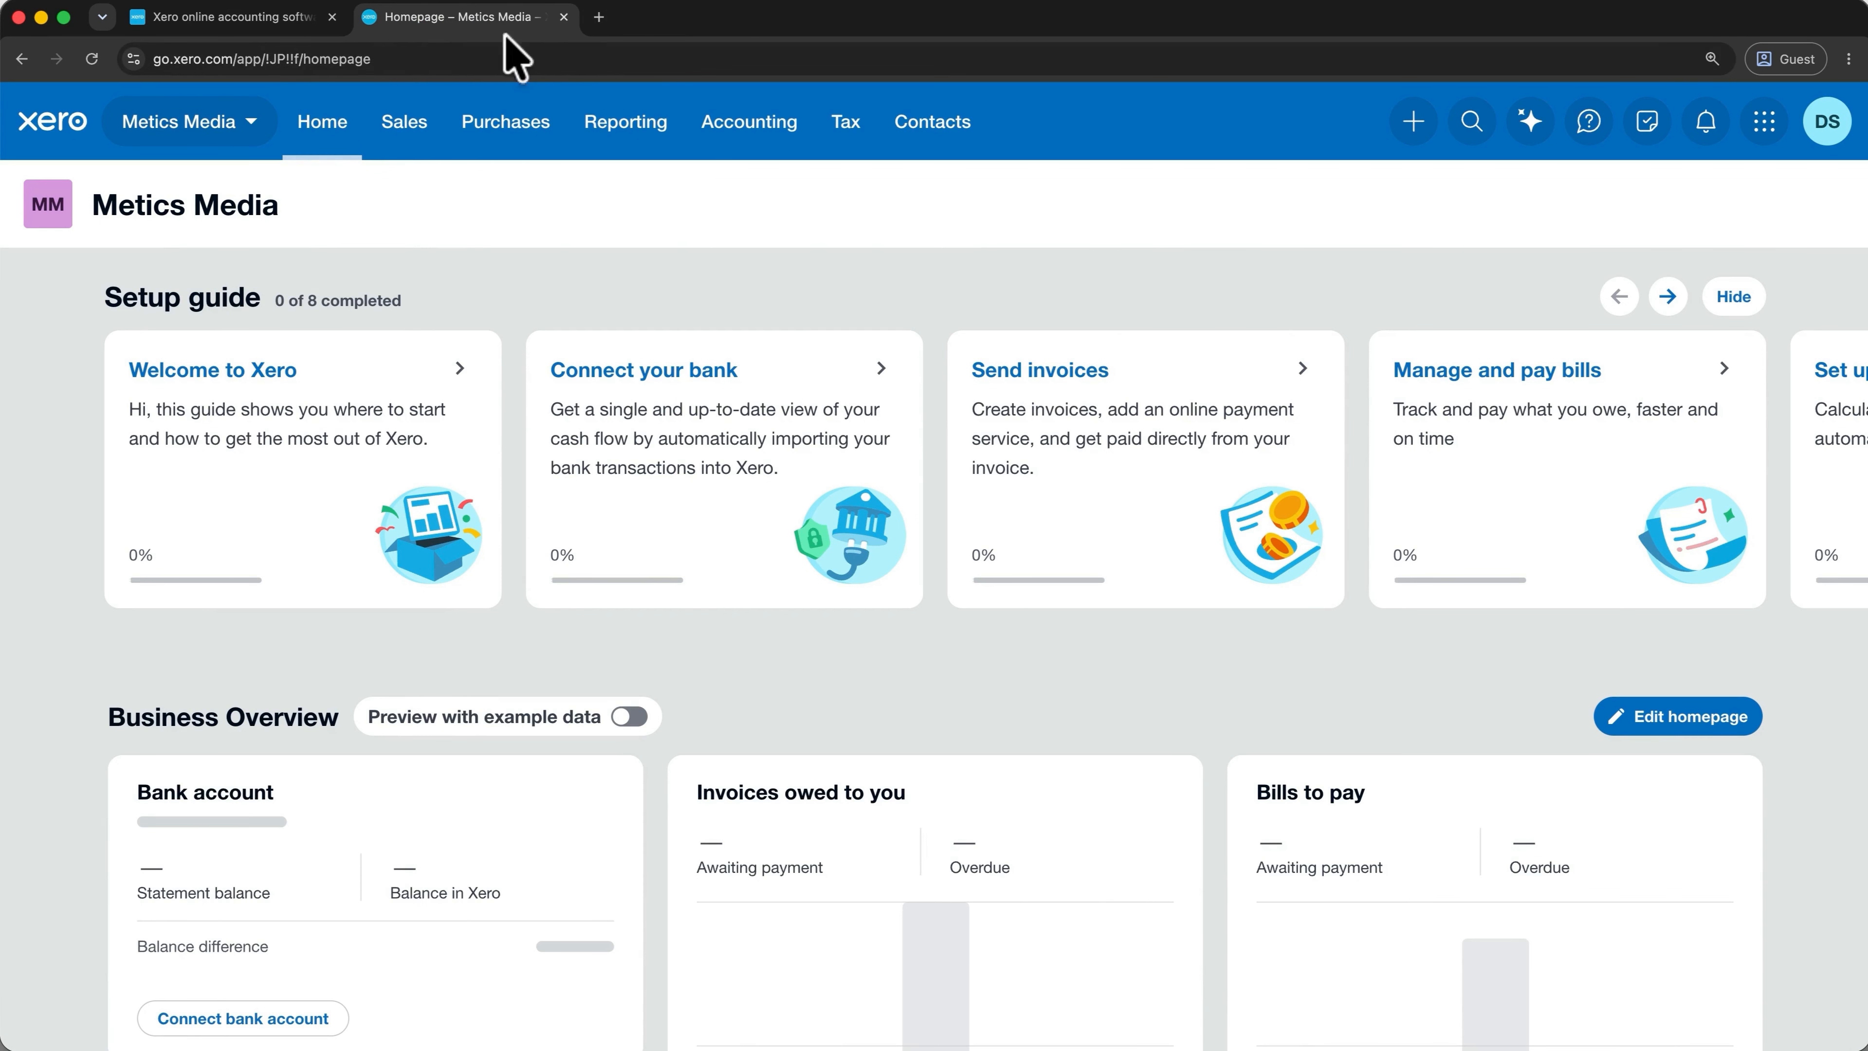
left_click(332, 17)
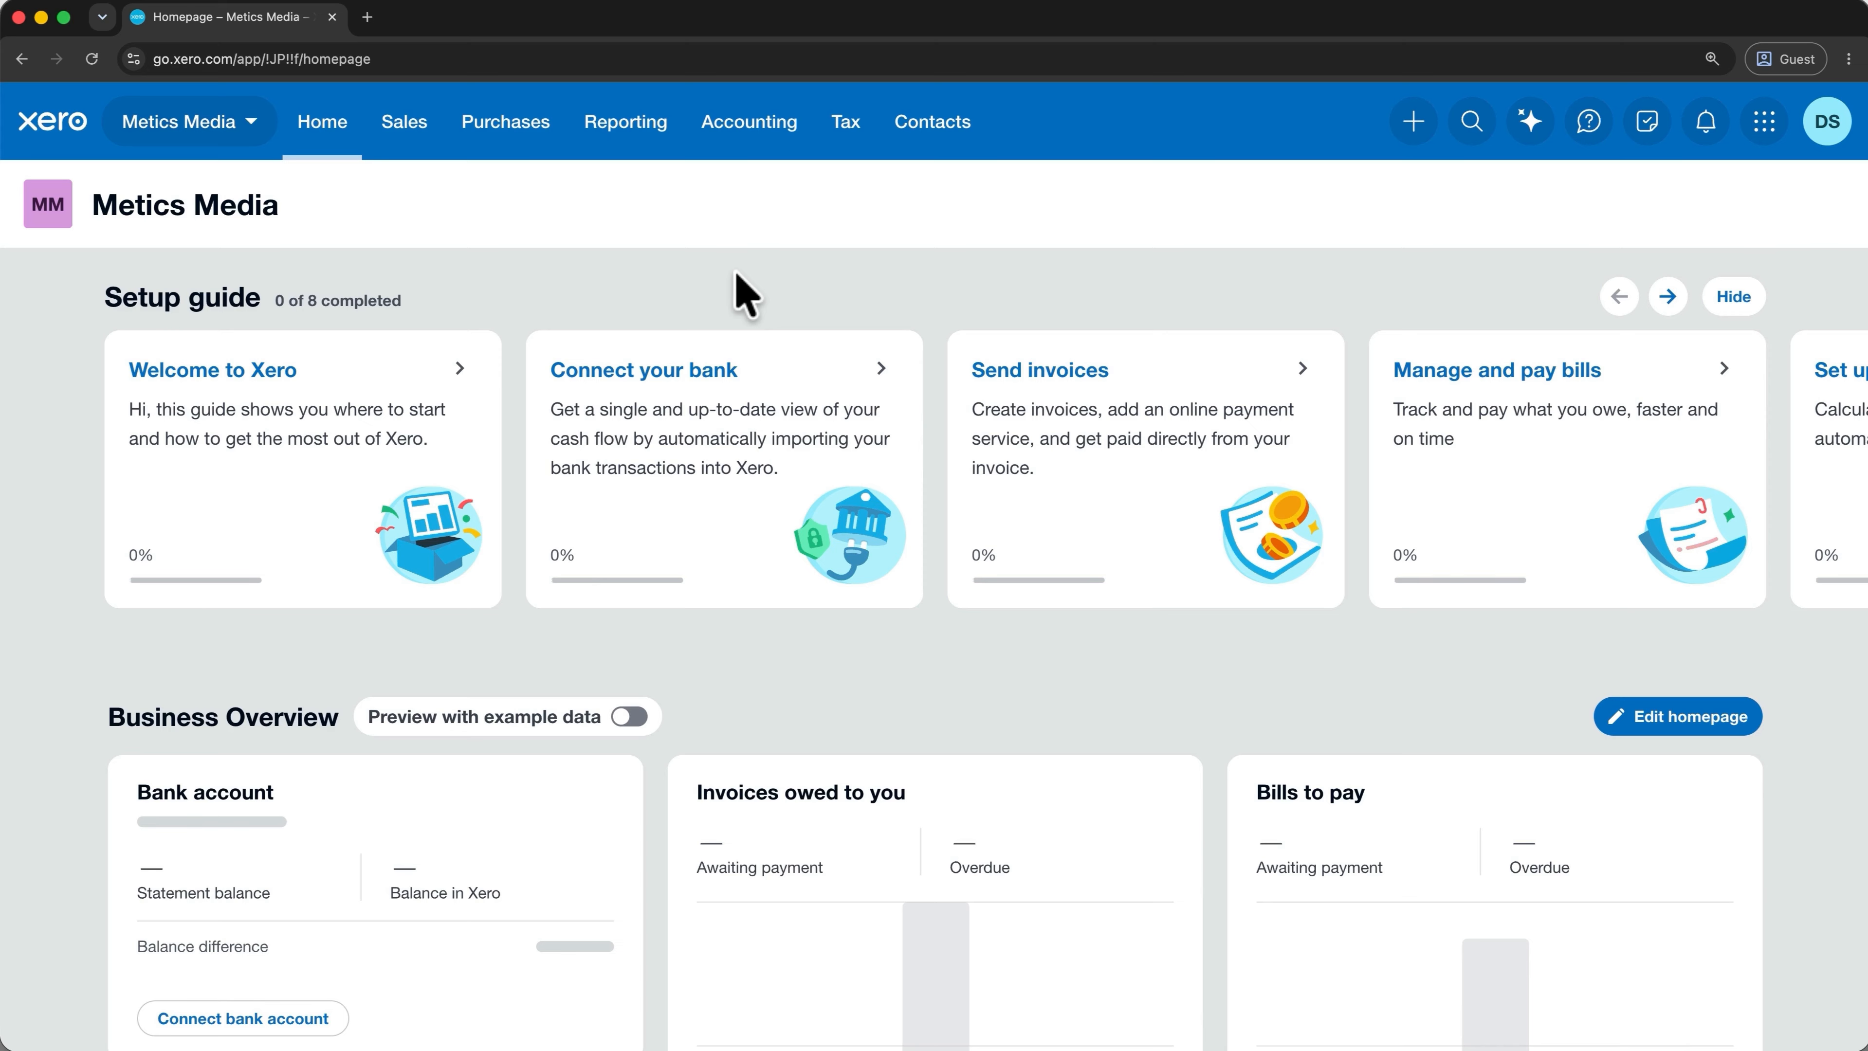
left_click(777, 133)
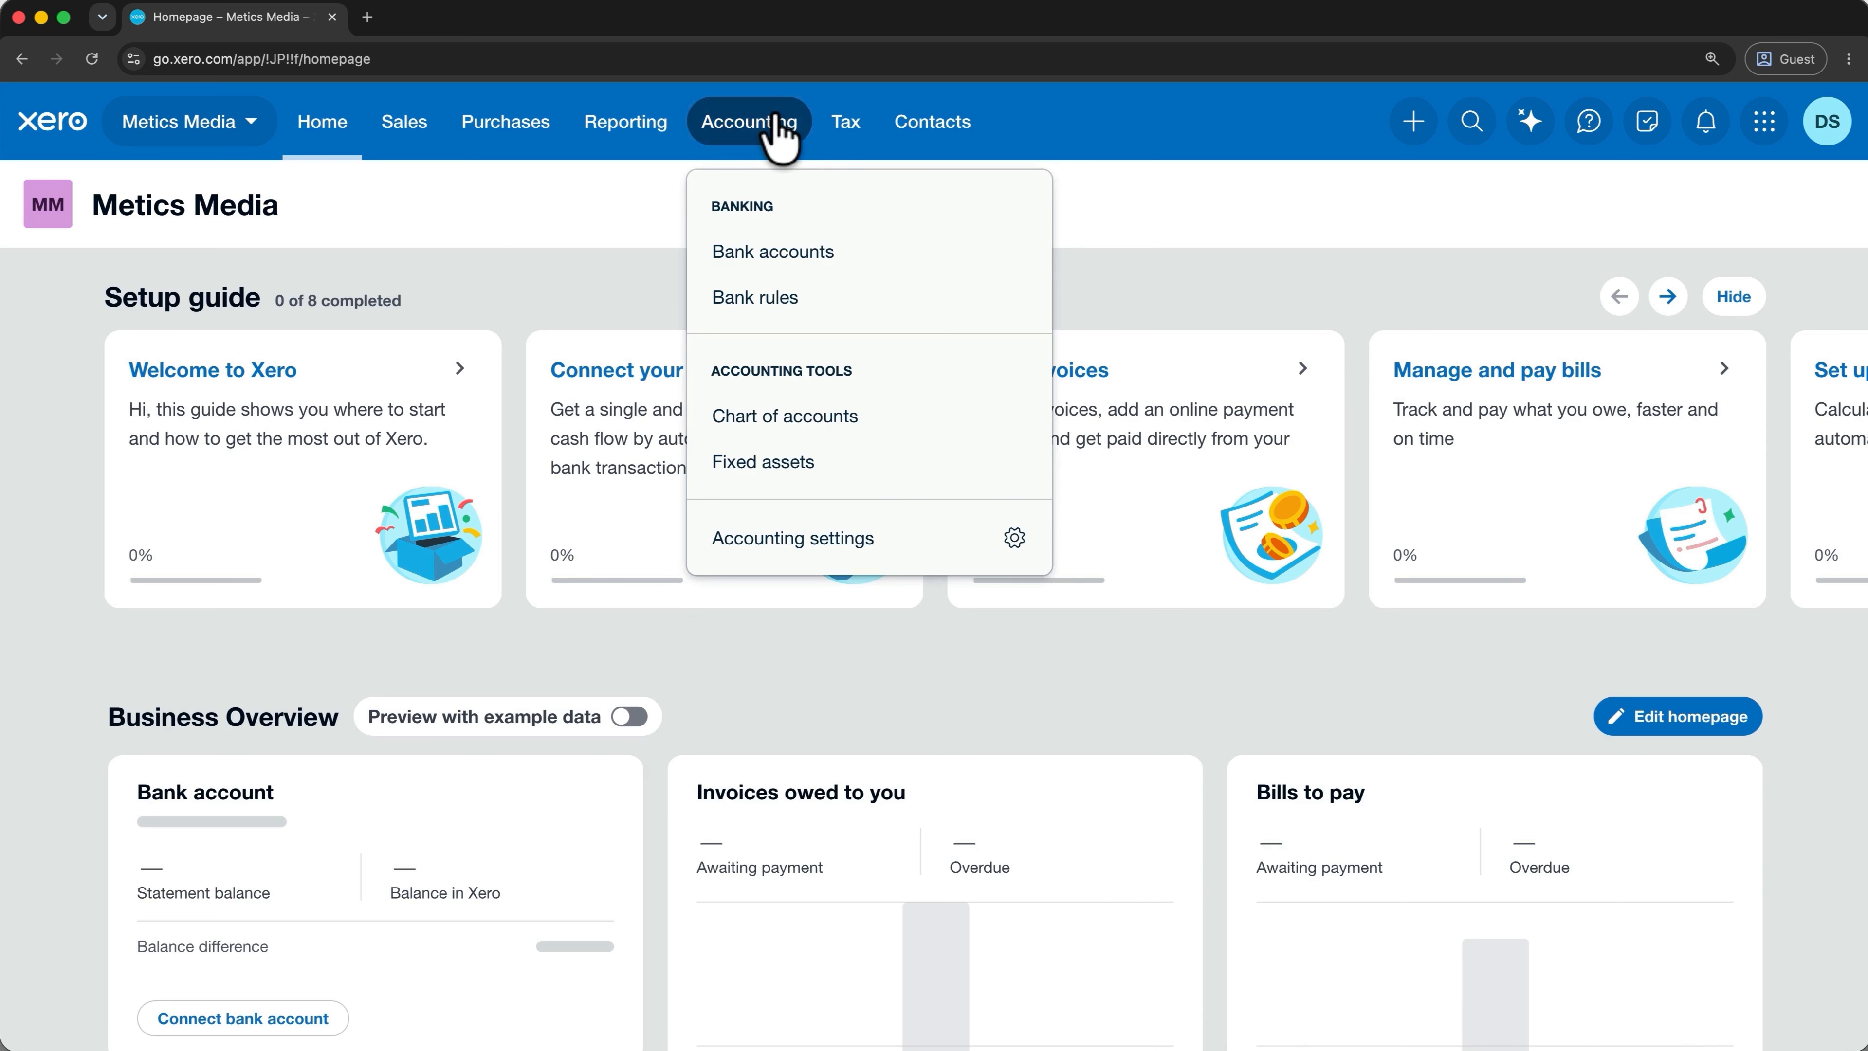
Add a bank account from the Bank accounts page, choosing Bank of America (US).
left_click(851, 252)
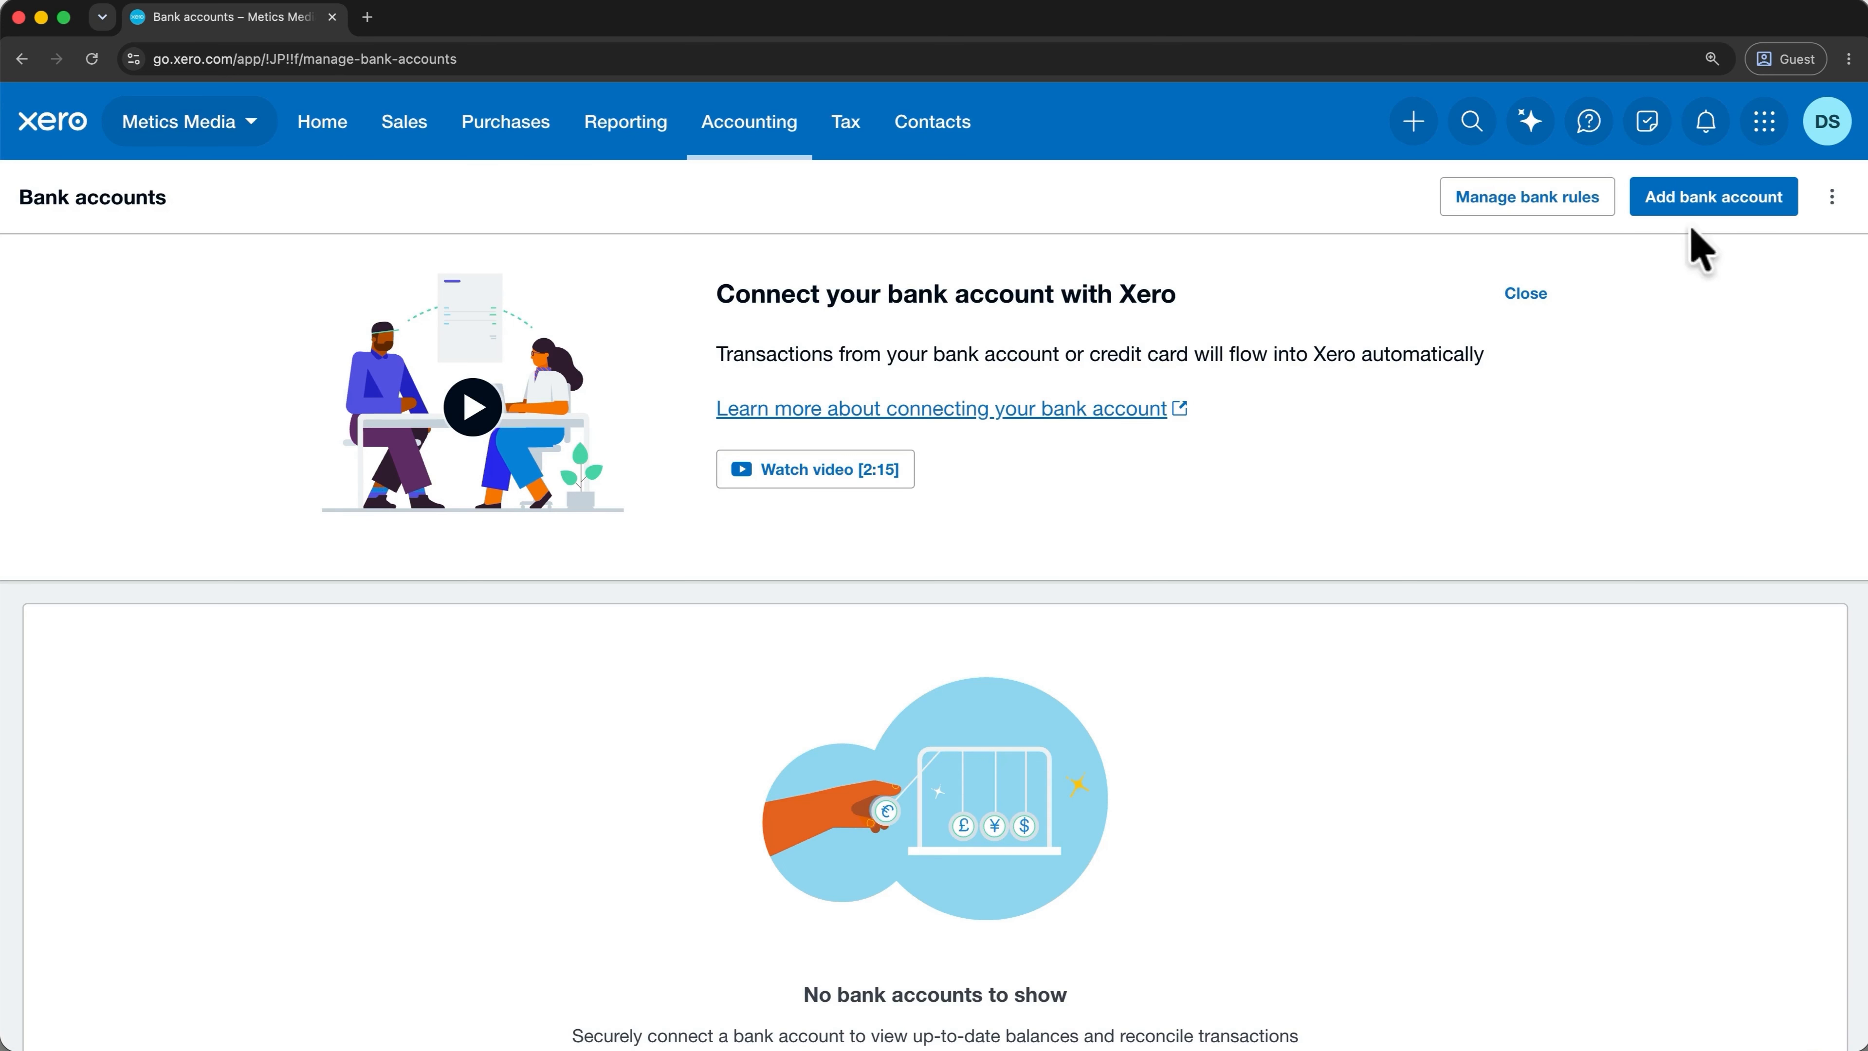
left_click(1700, 212)
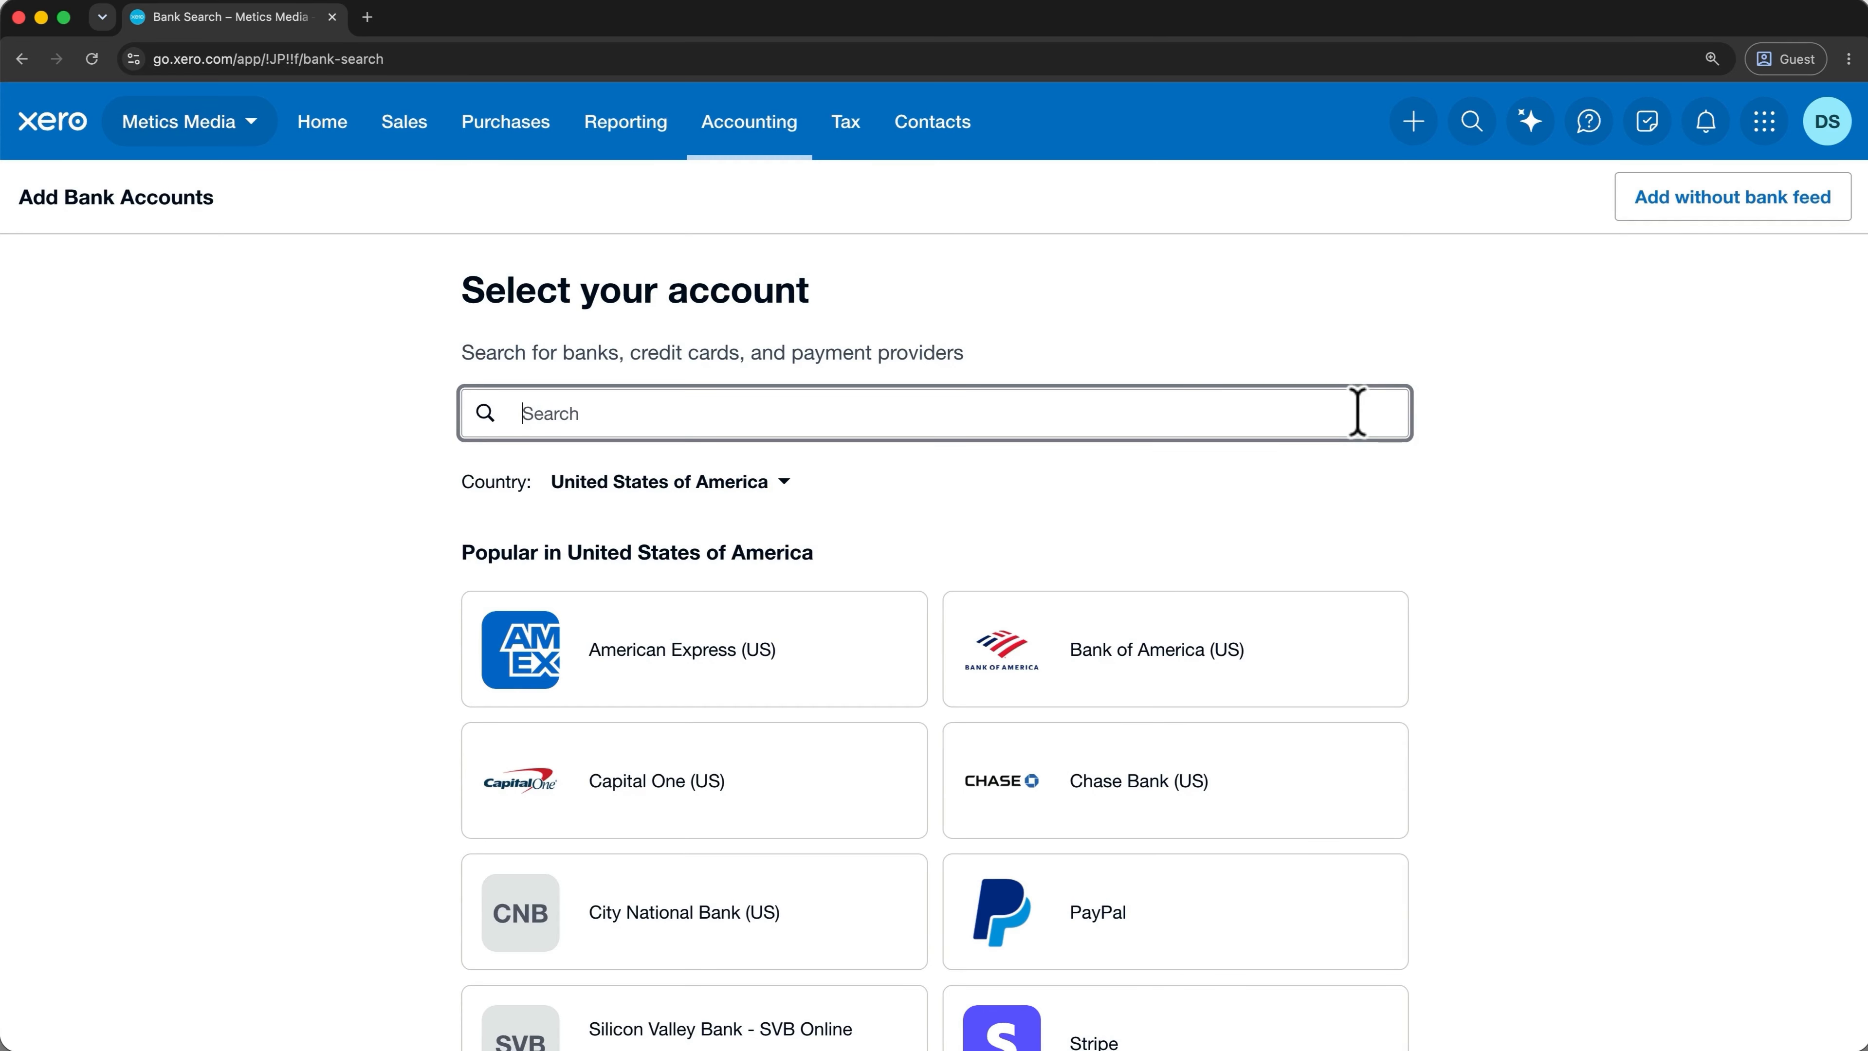
left_click(1337, 657)
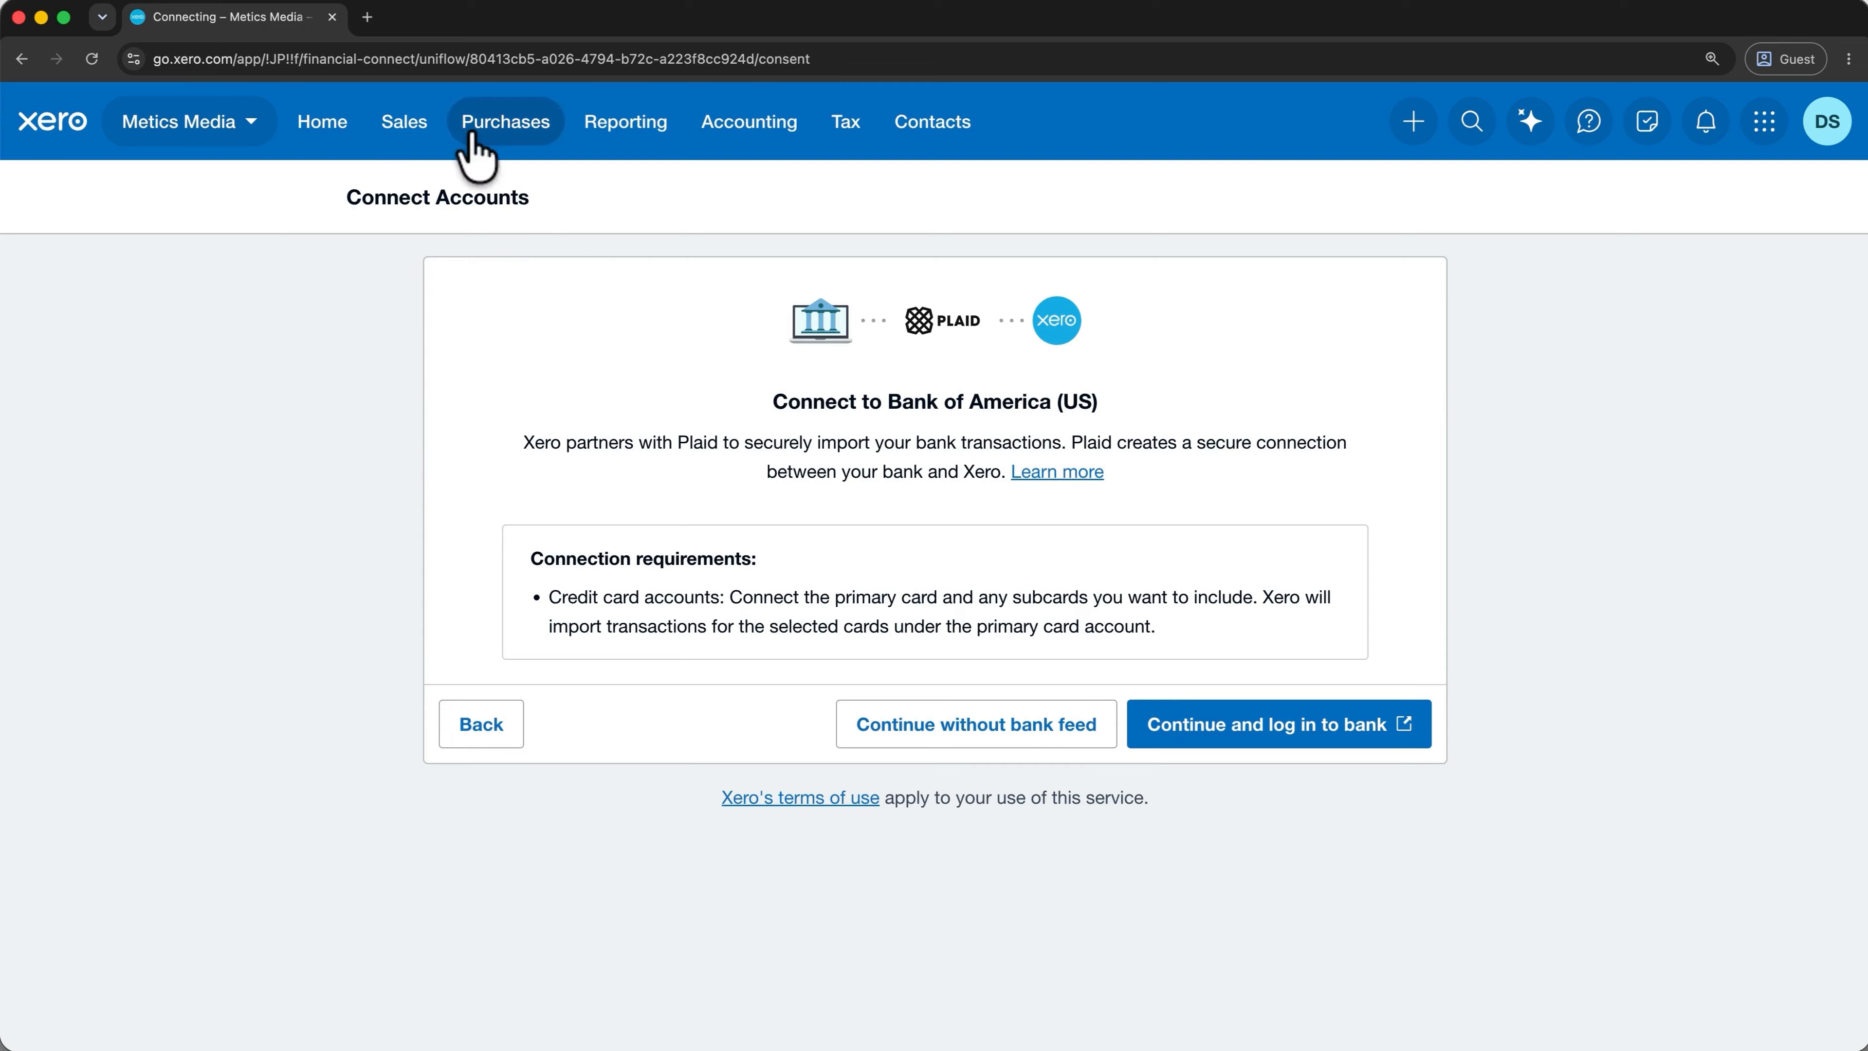
left_click(436, 122)
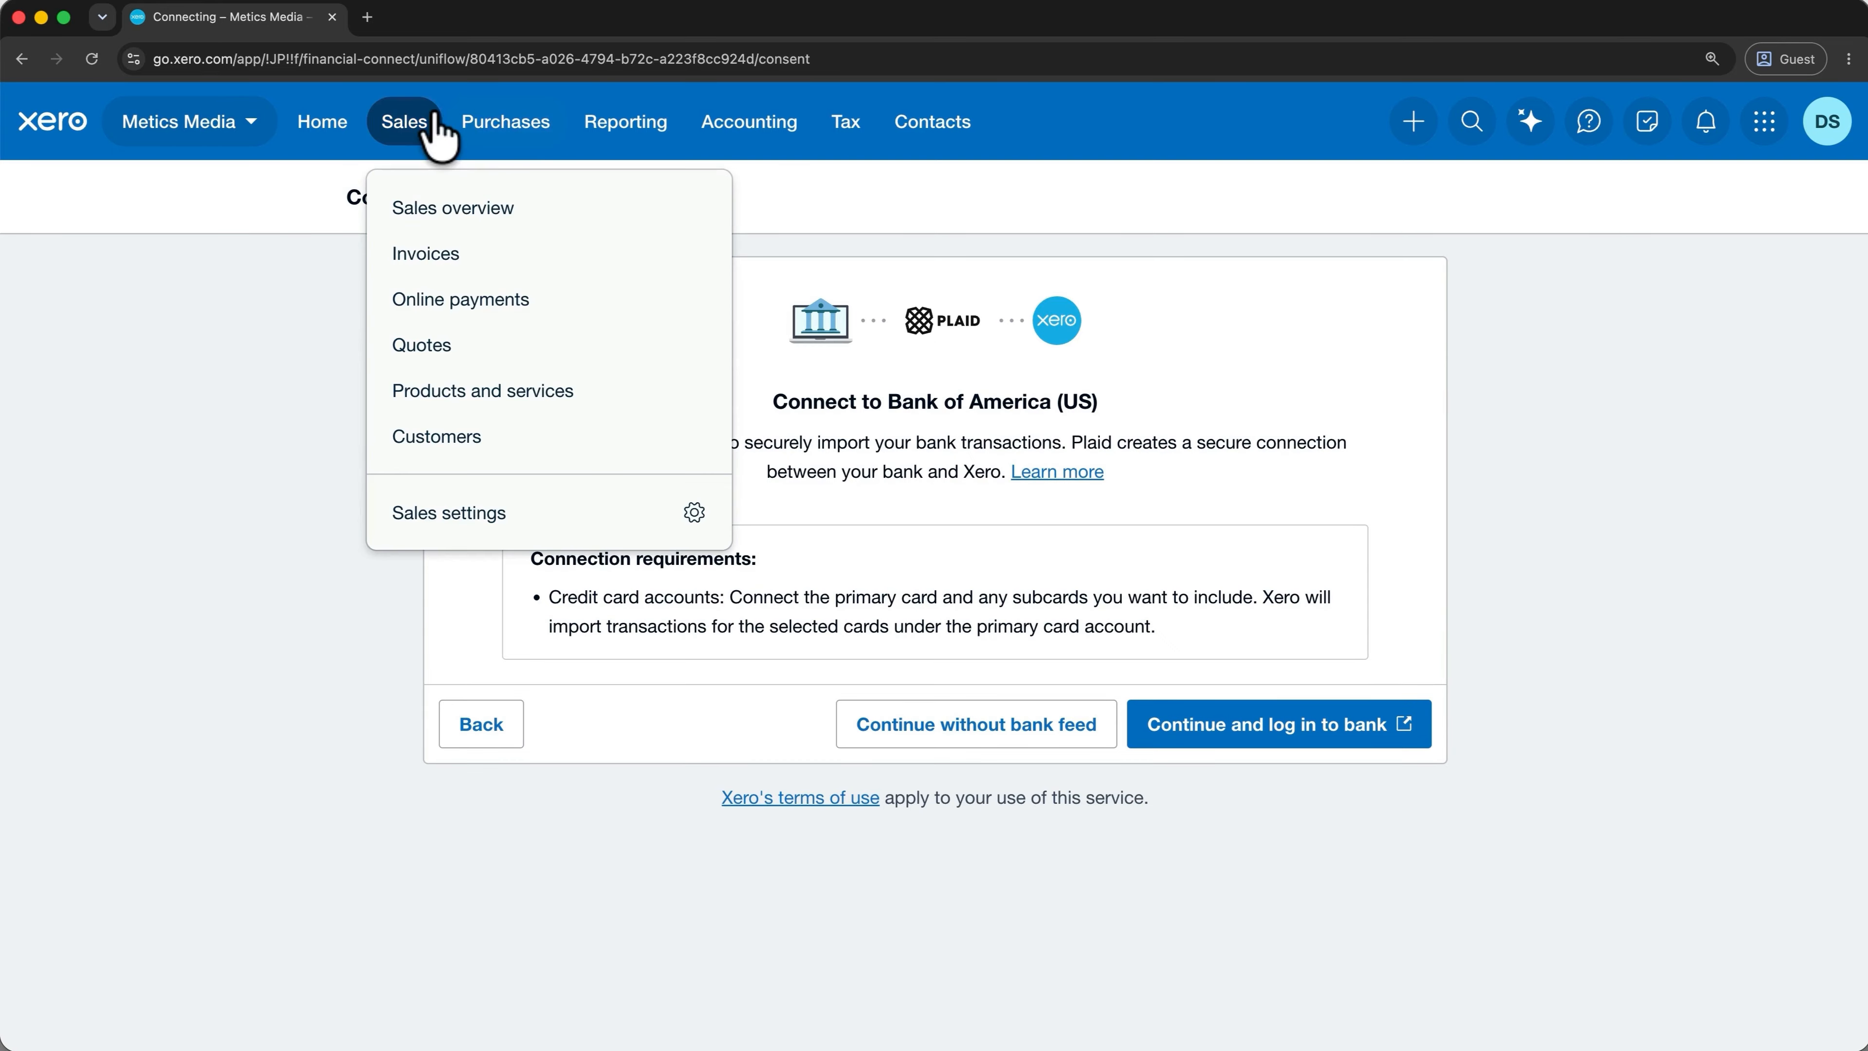
Start Stripe card payments setup under Online payments, then exit the setup screen.
left_click(505, 299)
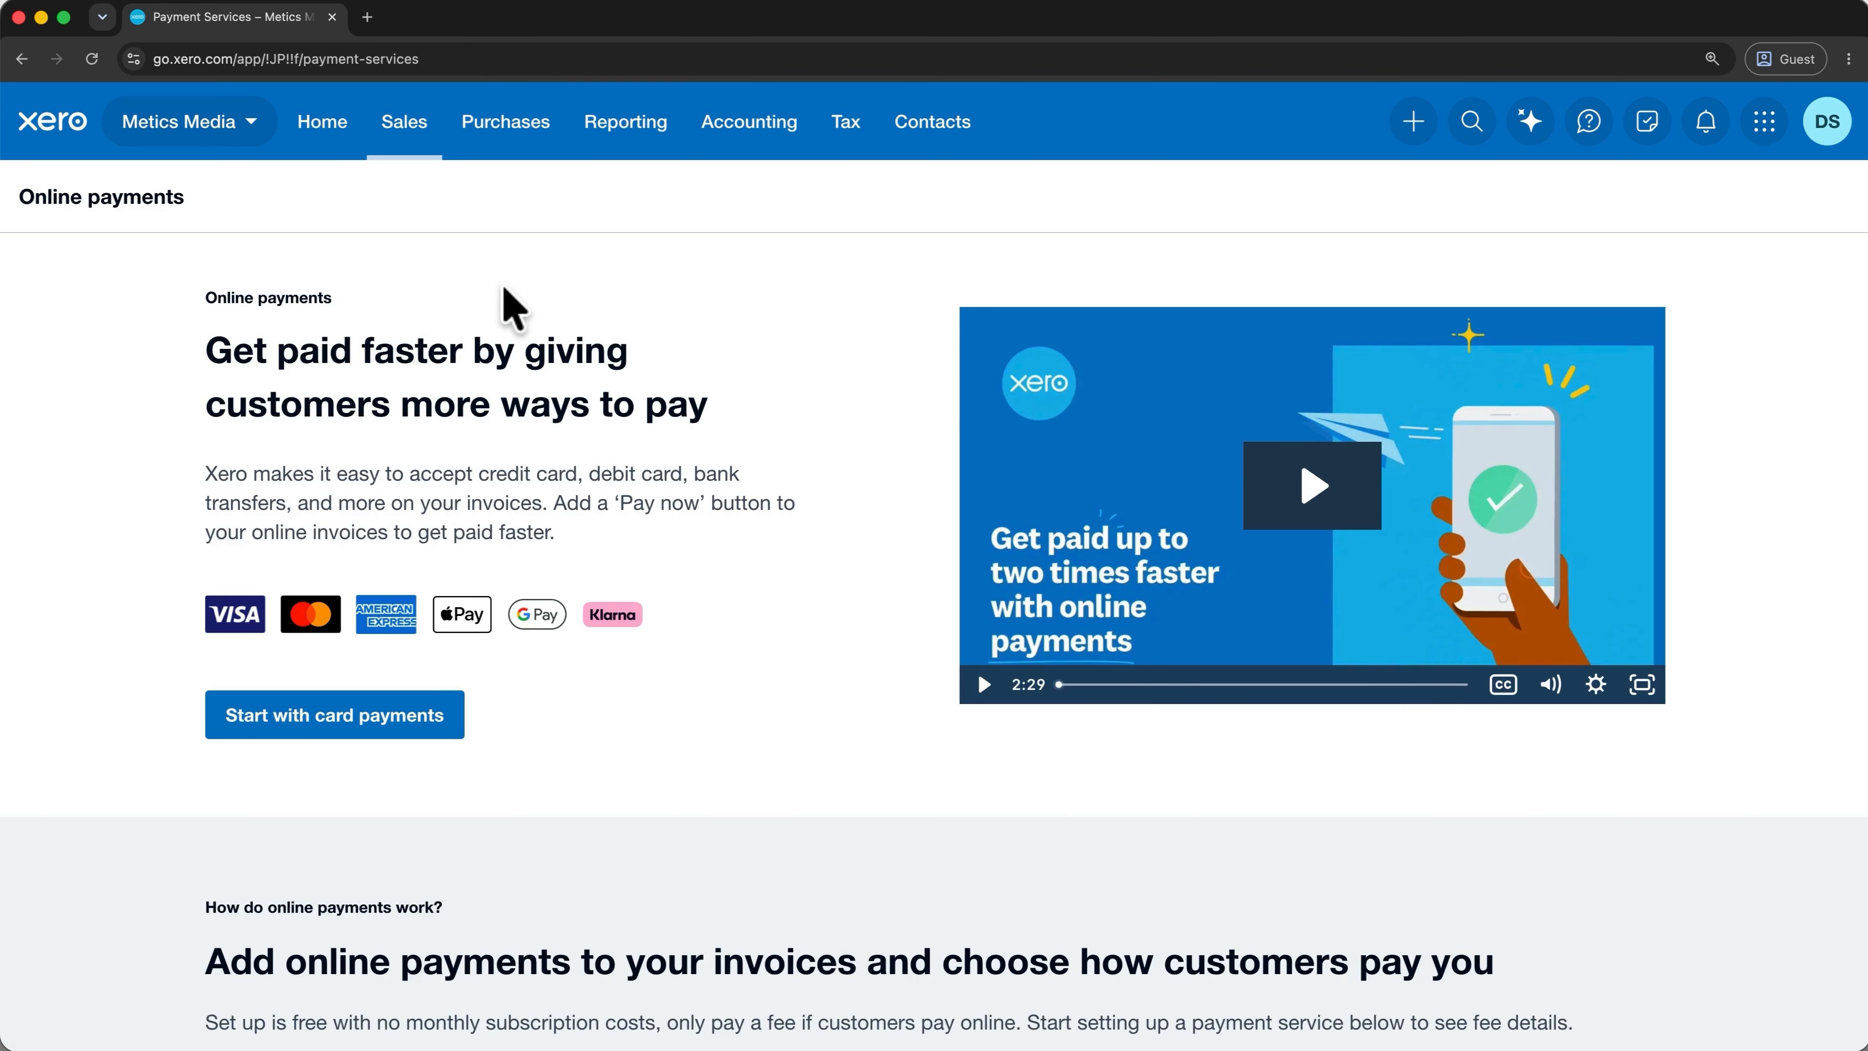
left_click(406, 713)
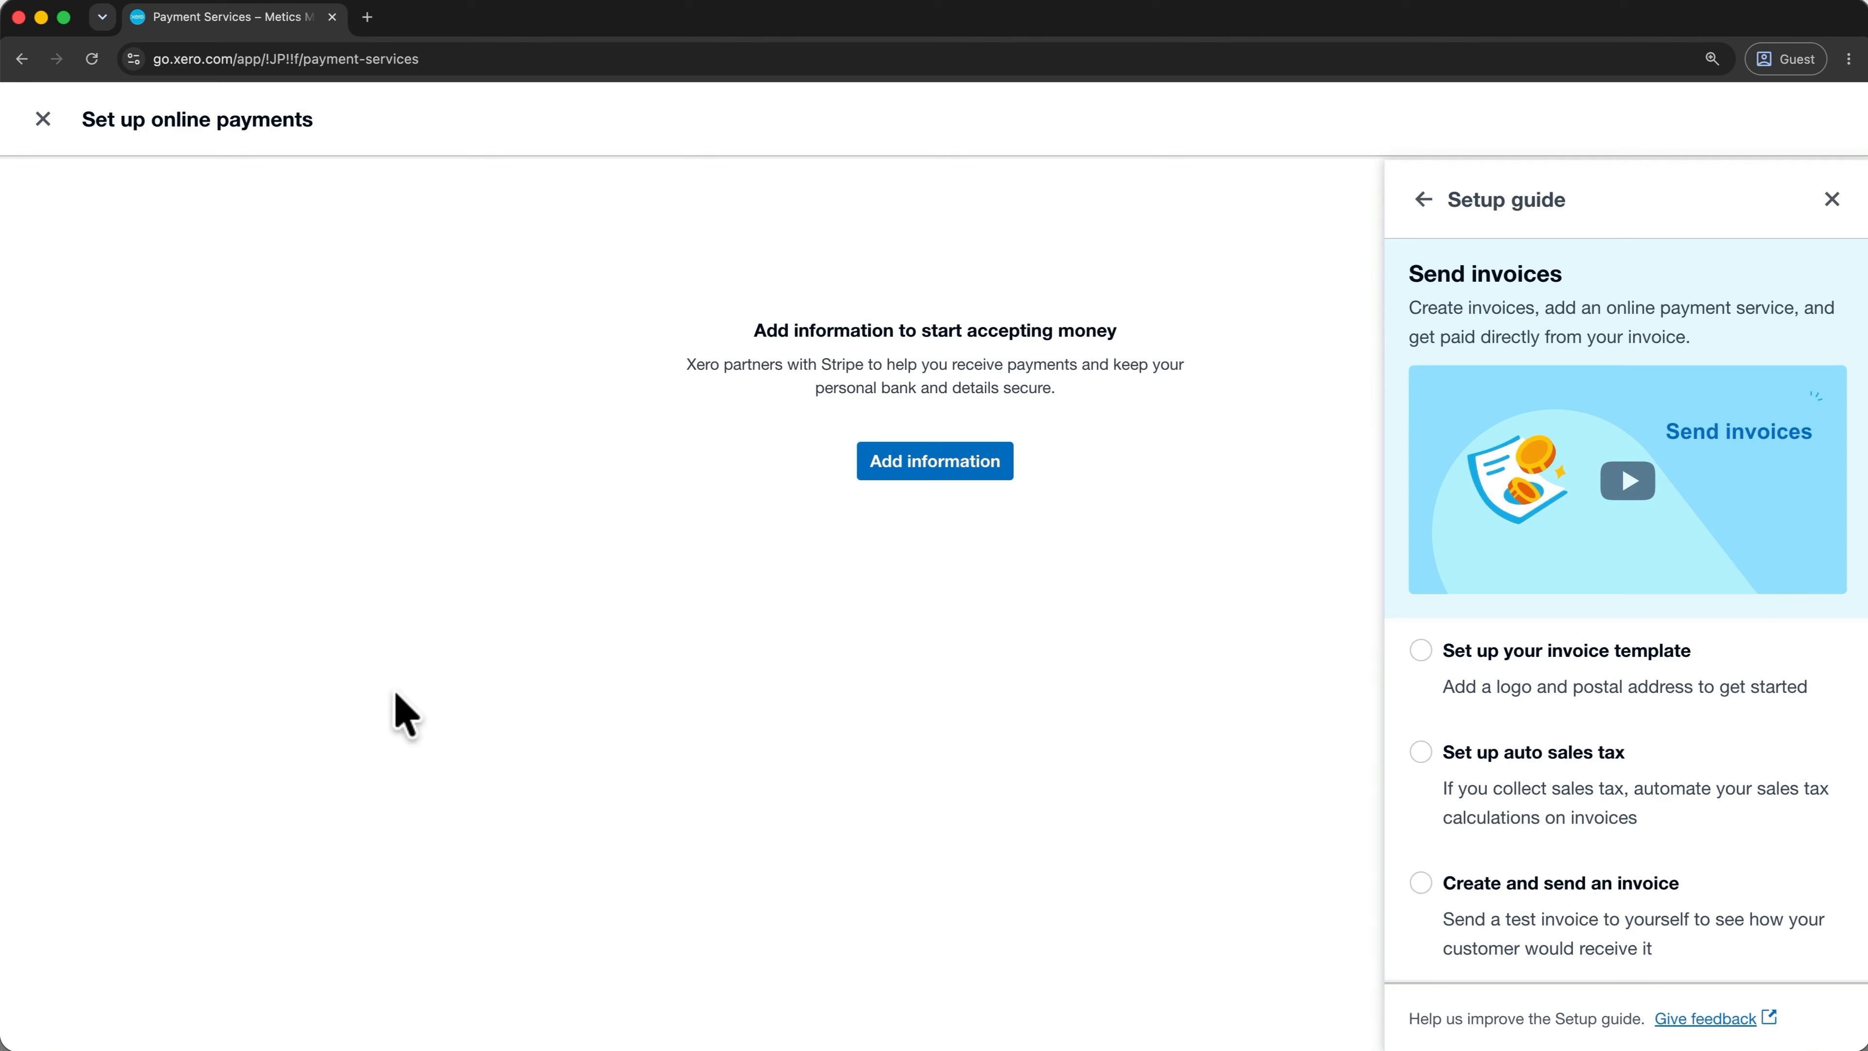
left_click(920, 464)
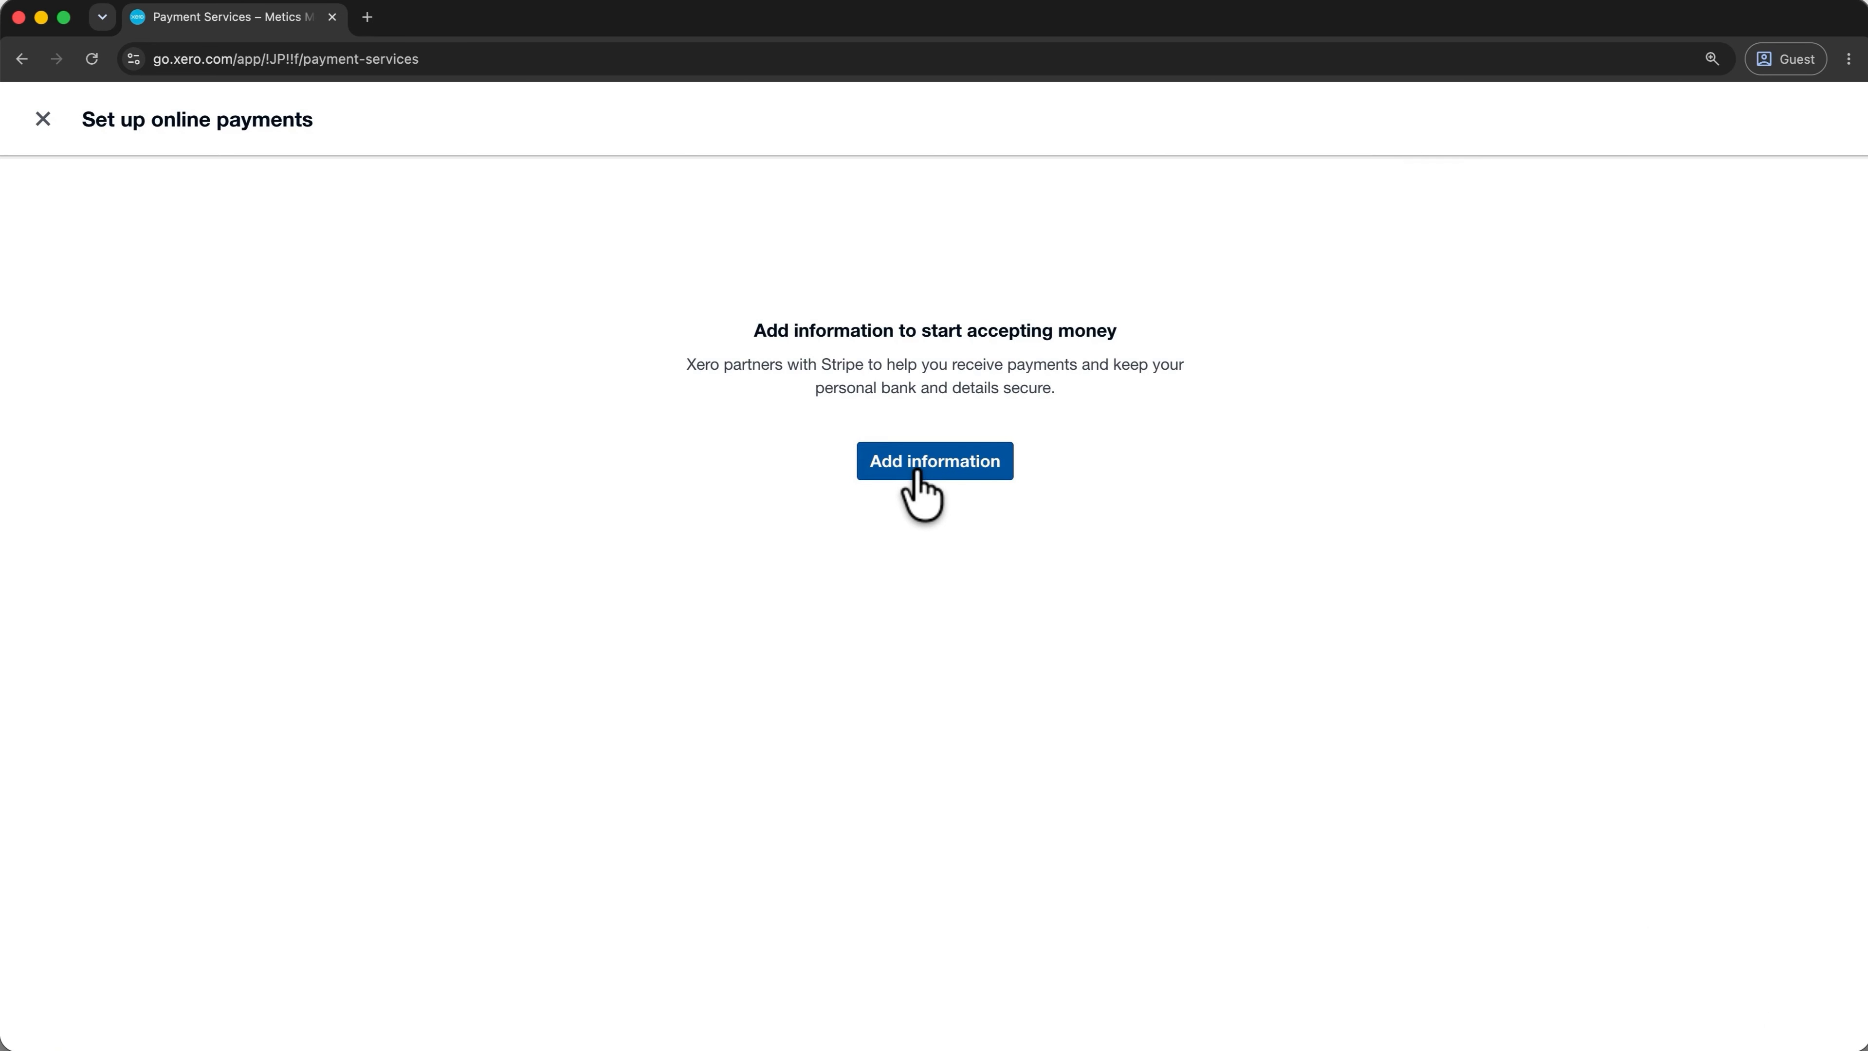
left_click(43, 119)
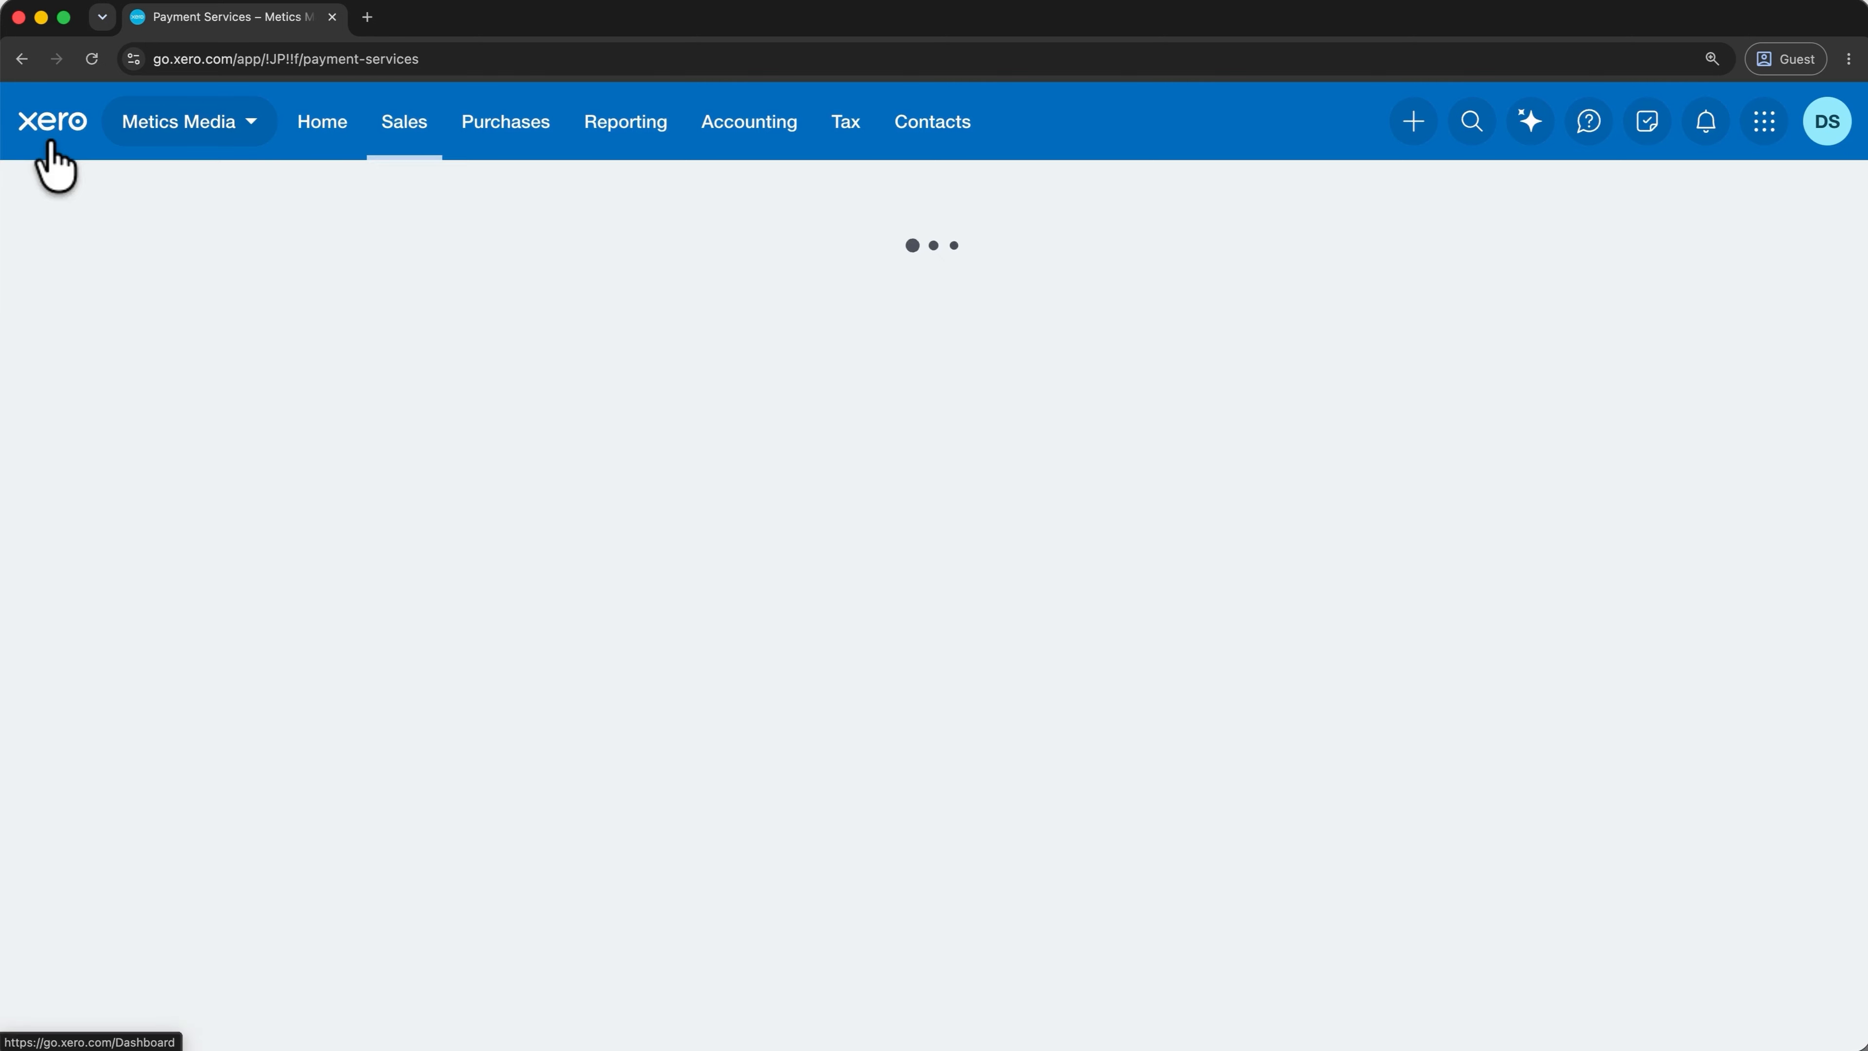
left_click(718, 127)
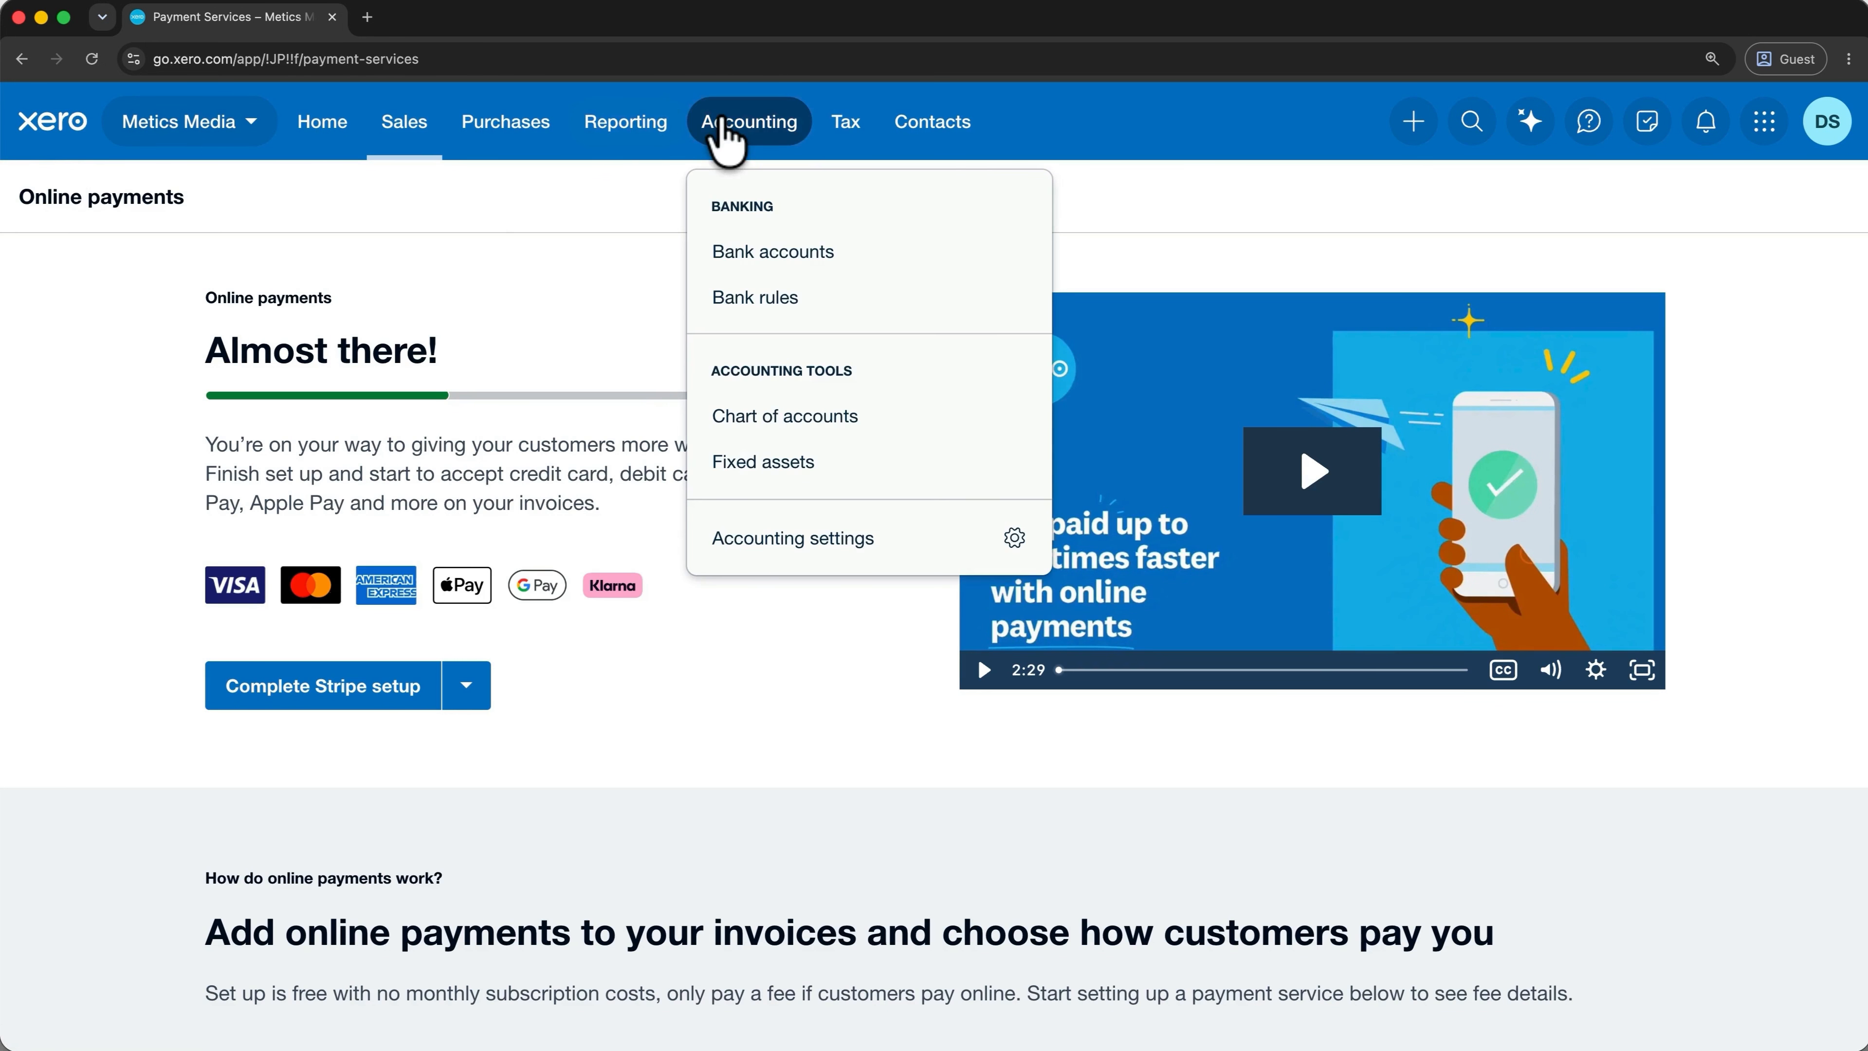
Go to the Chart of accounts and bring up the Add New Account dialog.
left_click(770, 425)
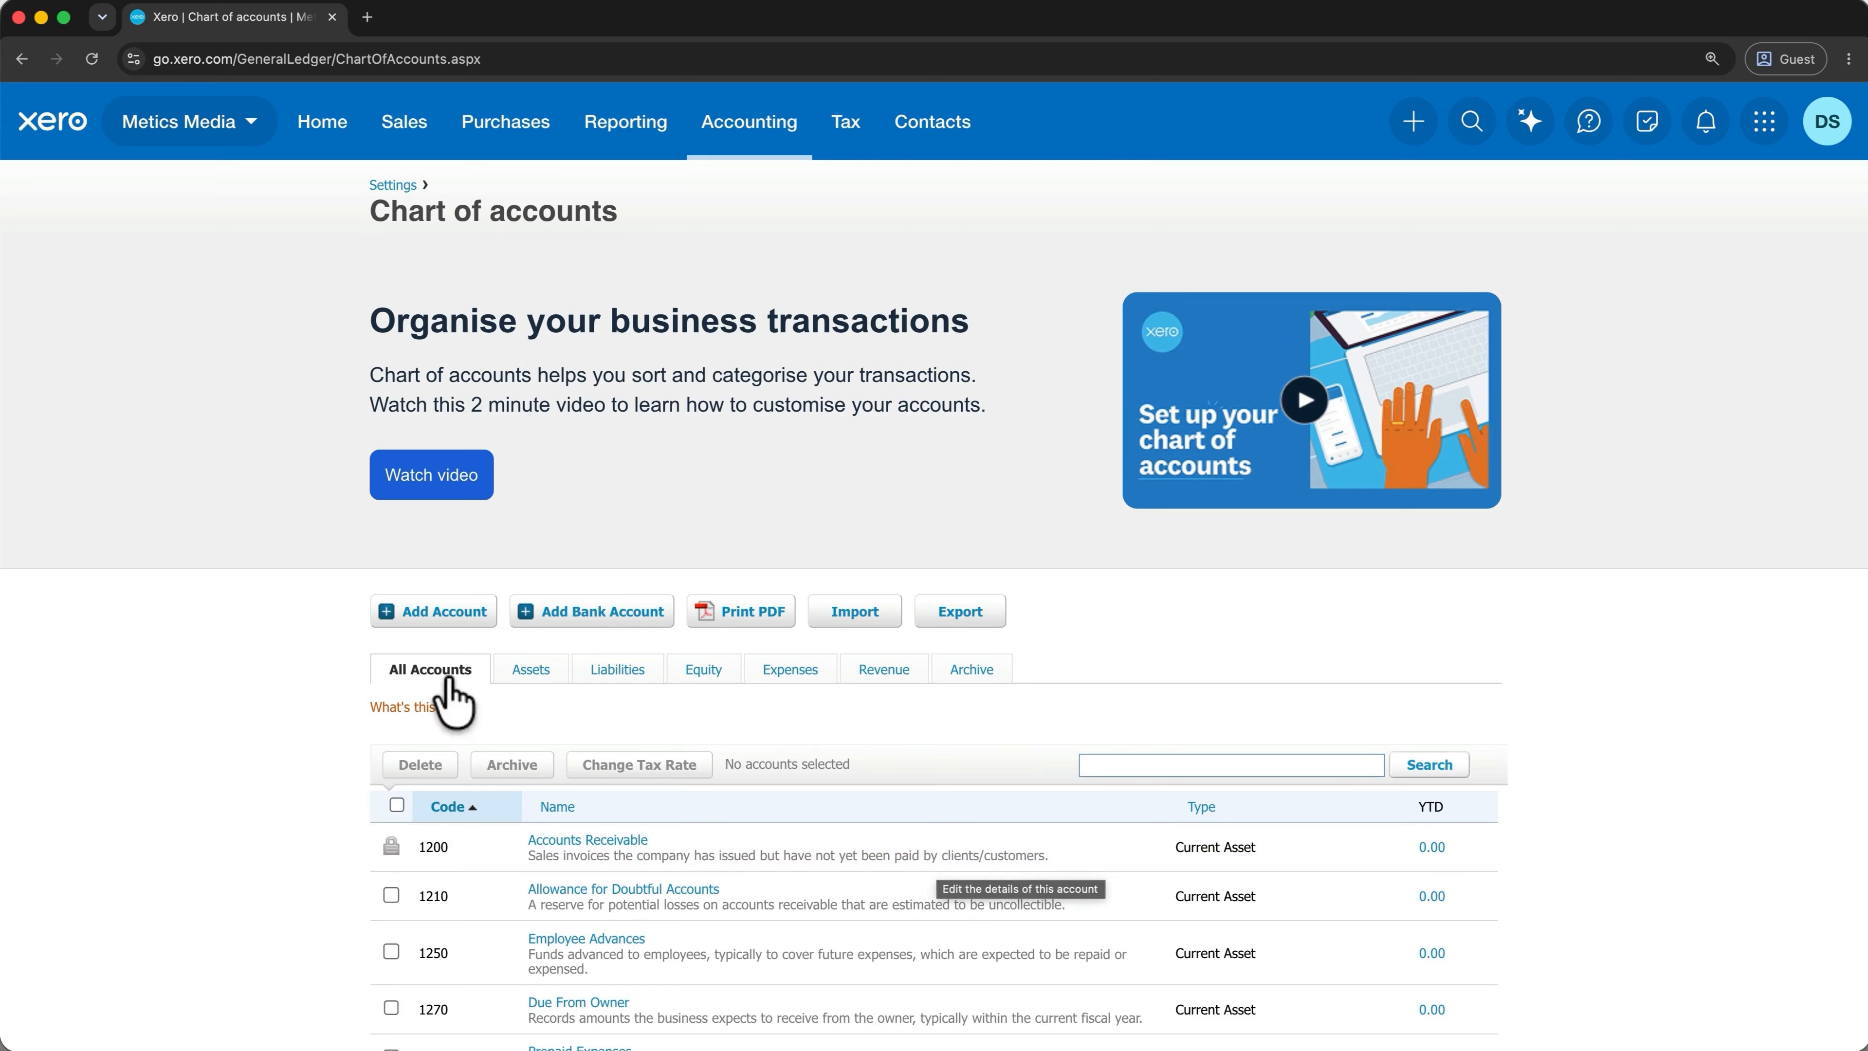
left_click(428, 612)
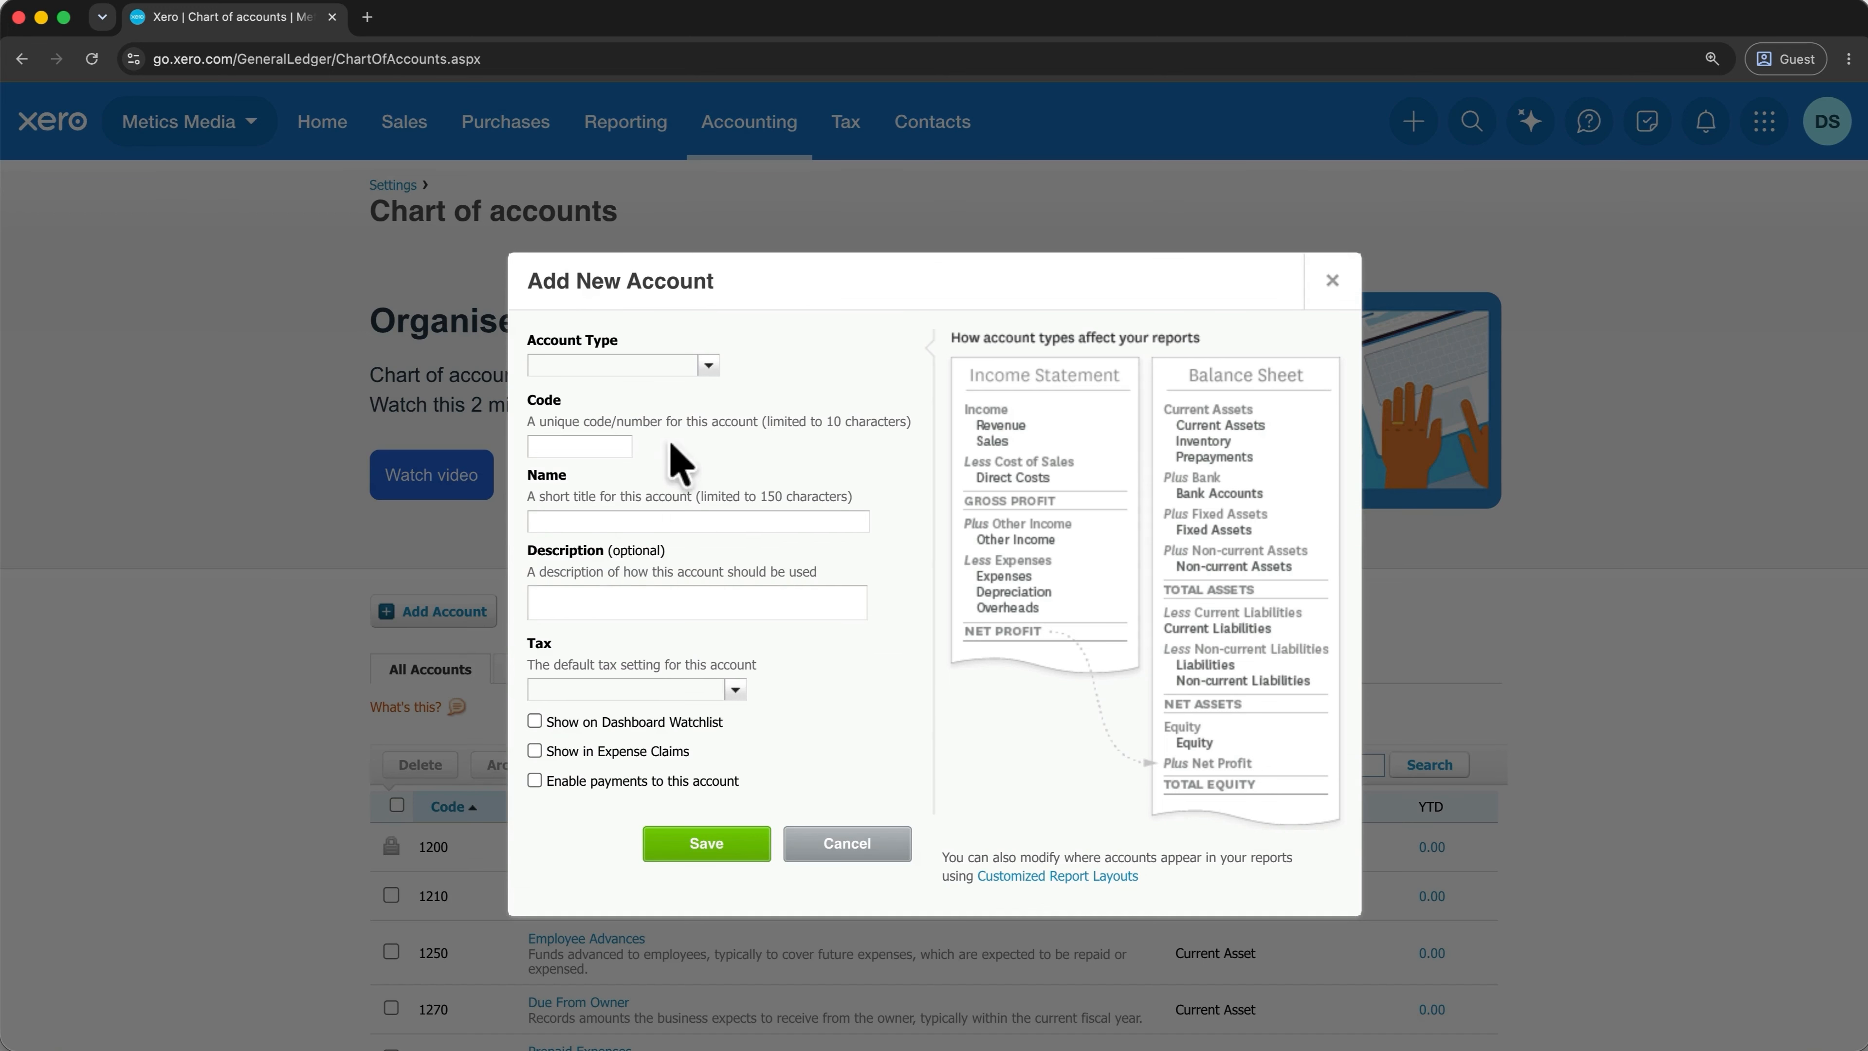
Create Inventory account 0000 'Test Inventory Account' with a stock-value description, and save it.
left_click(707, 366)
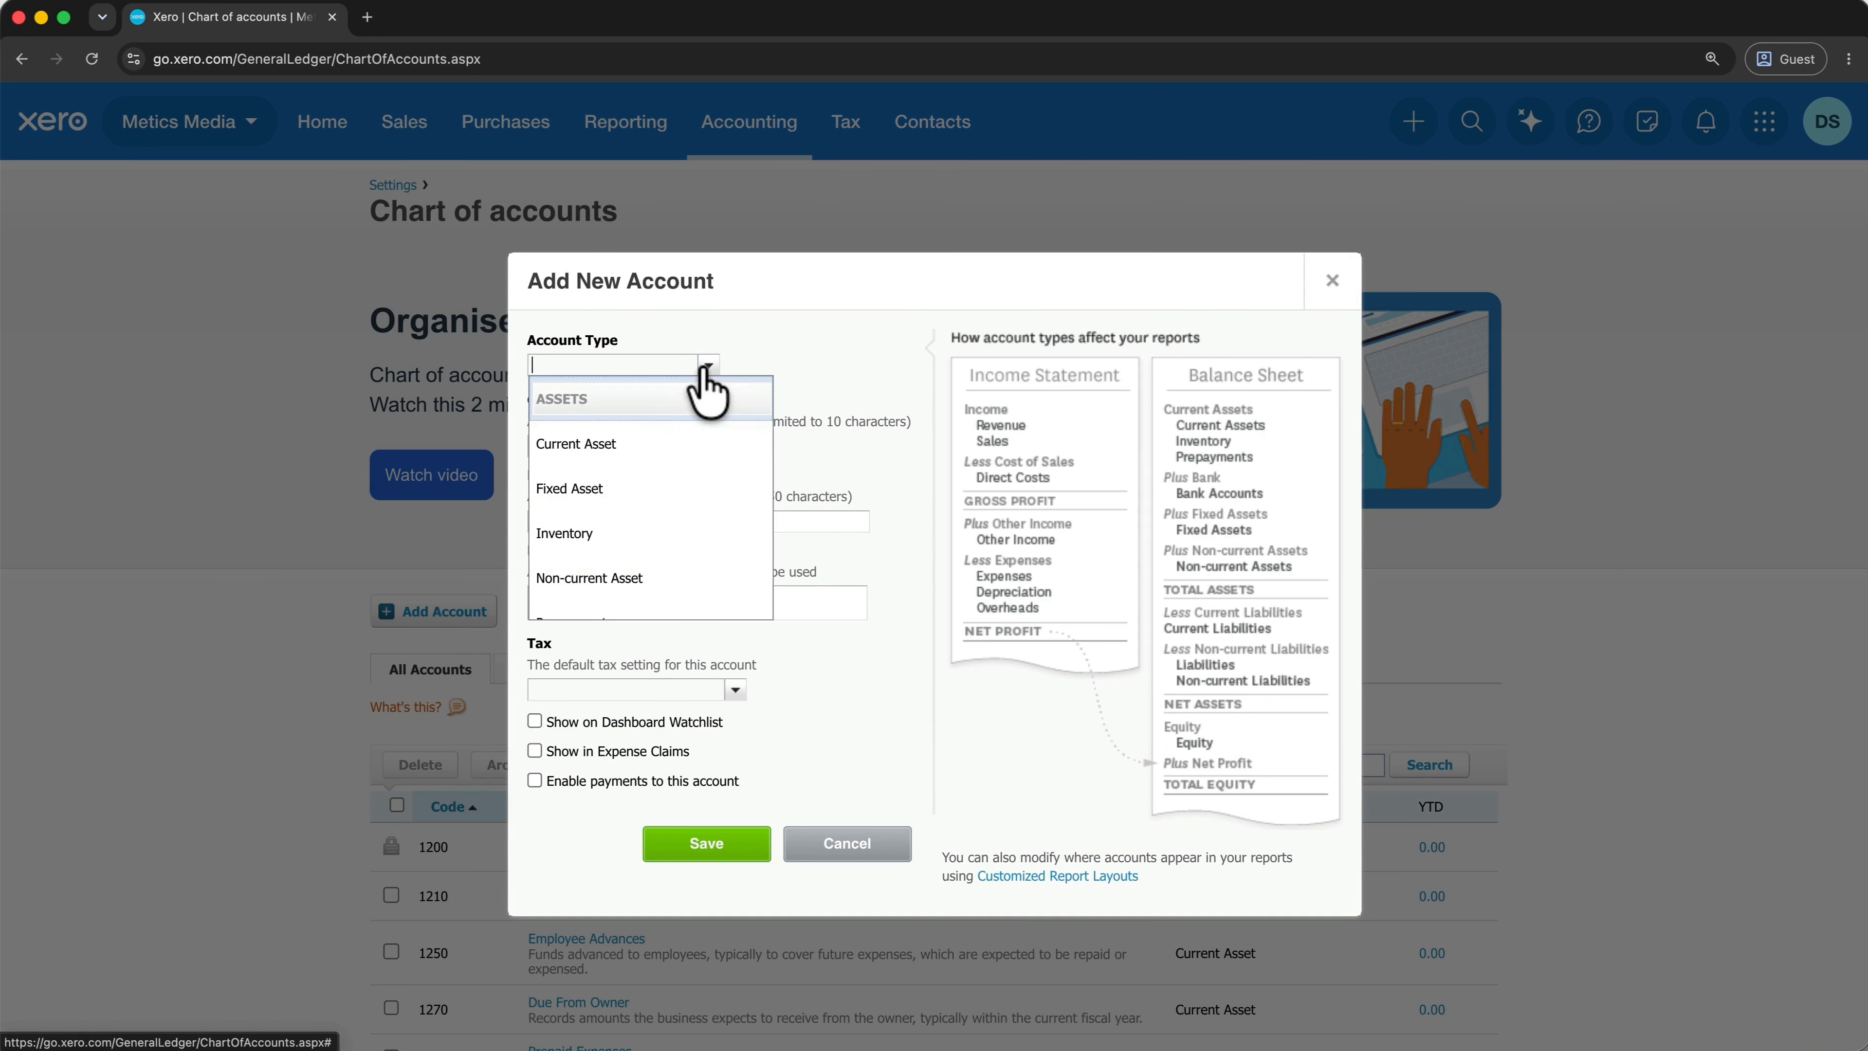
left_click(654, 533)
left_click(588, 446)
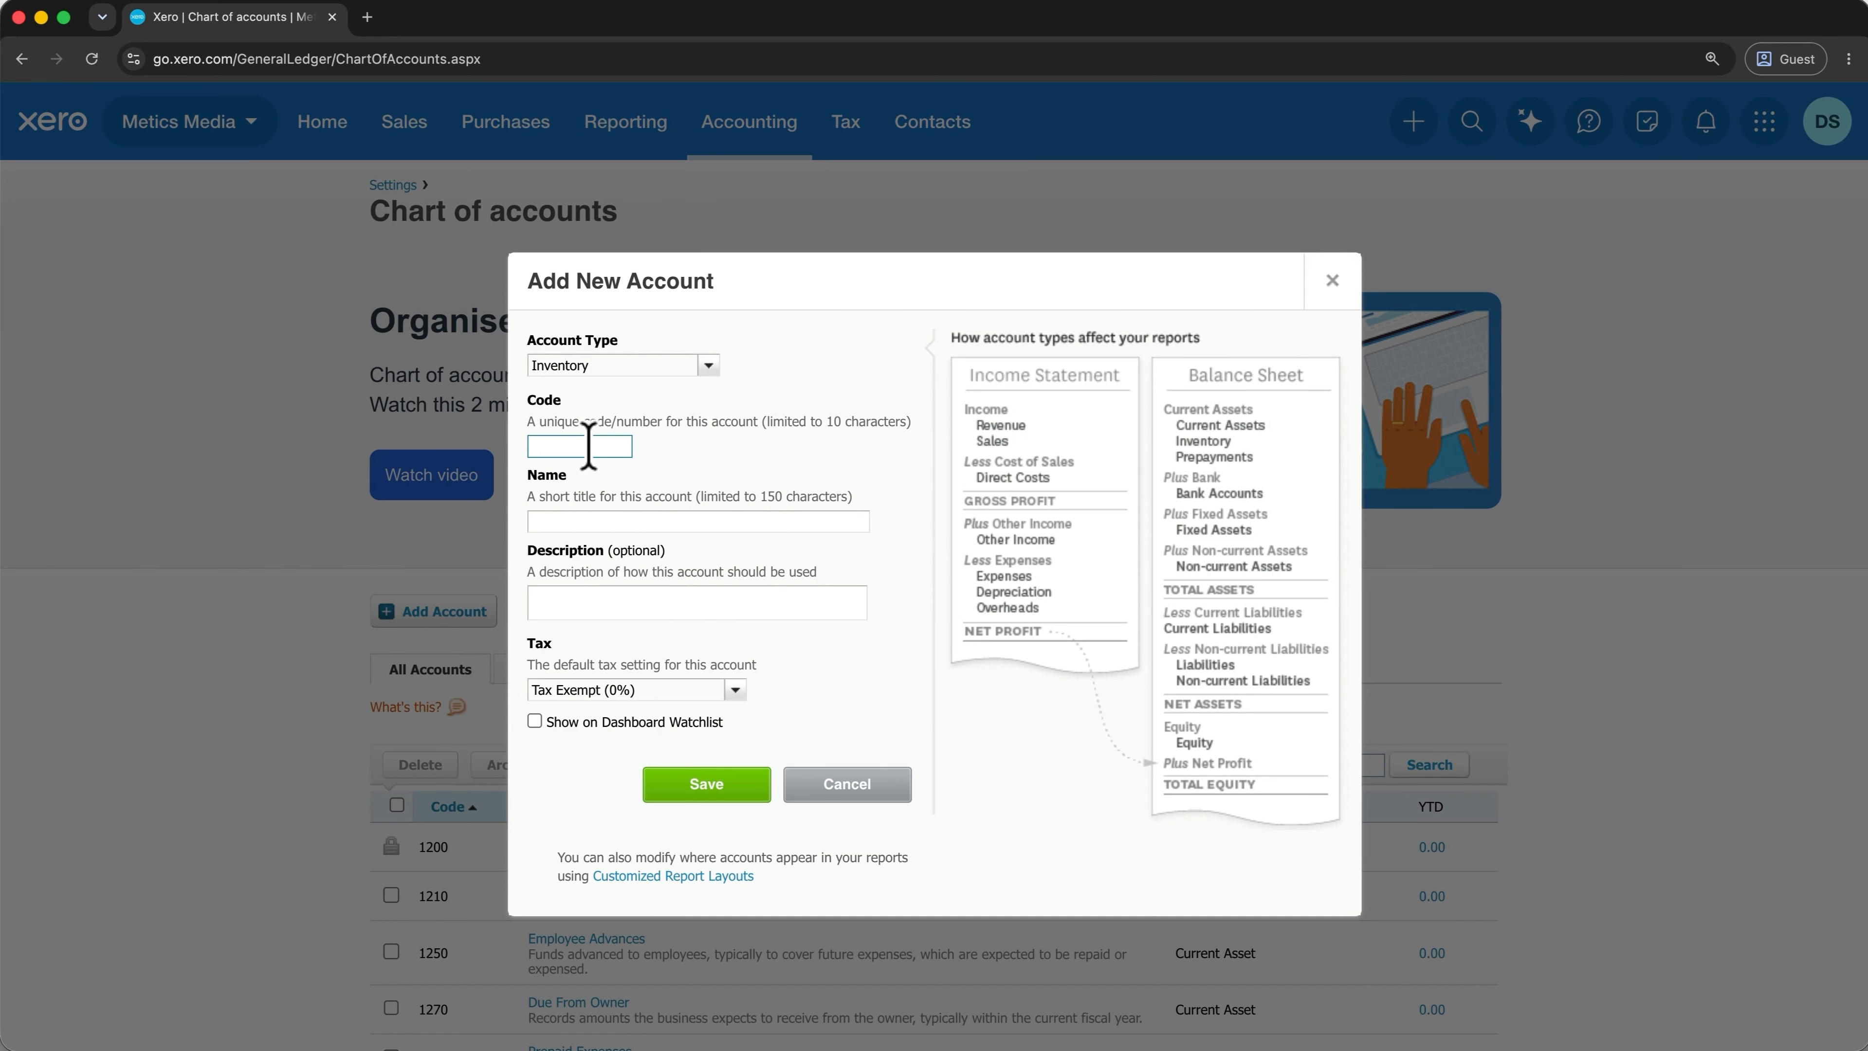
type("0000")
key("Tab")
type("Test Inventory Account")
key("Tab")
type("Tracks the value of goods held in stock for resale.")
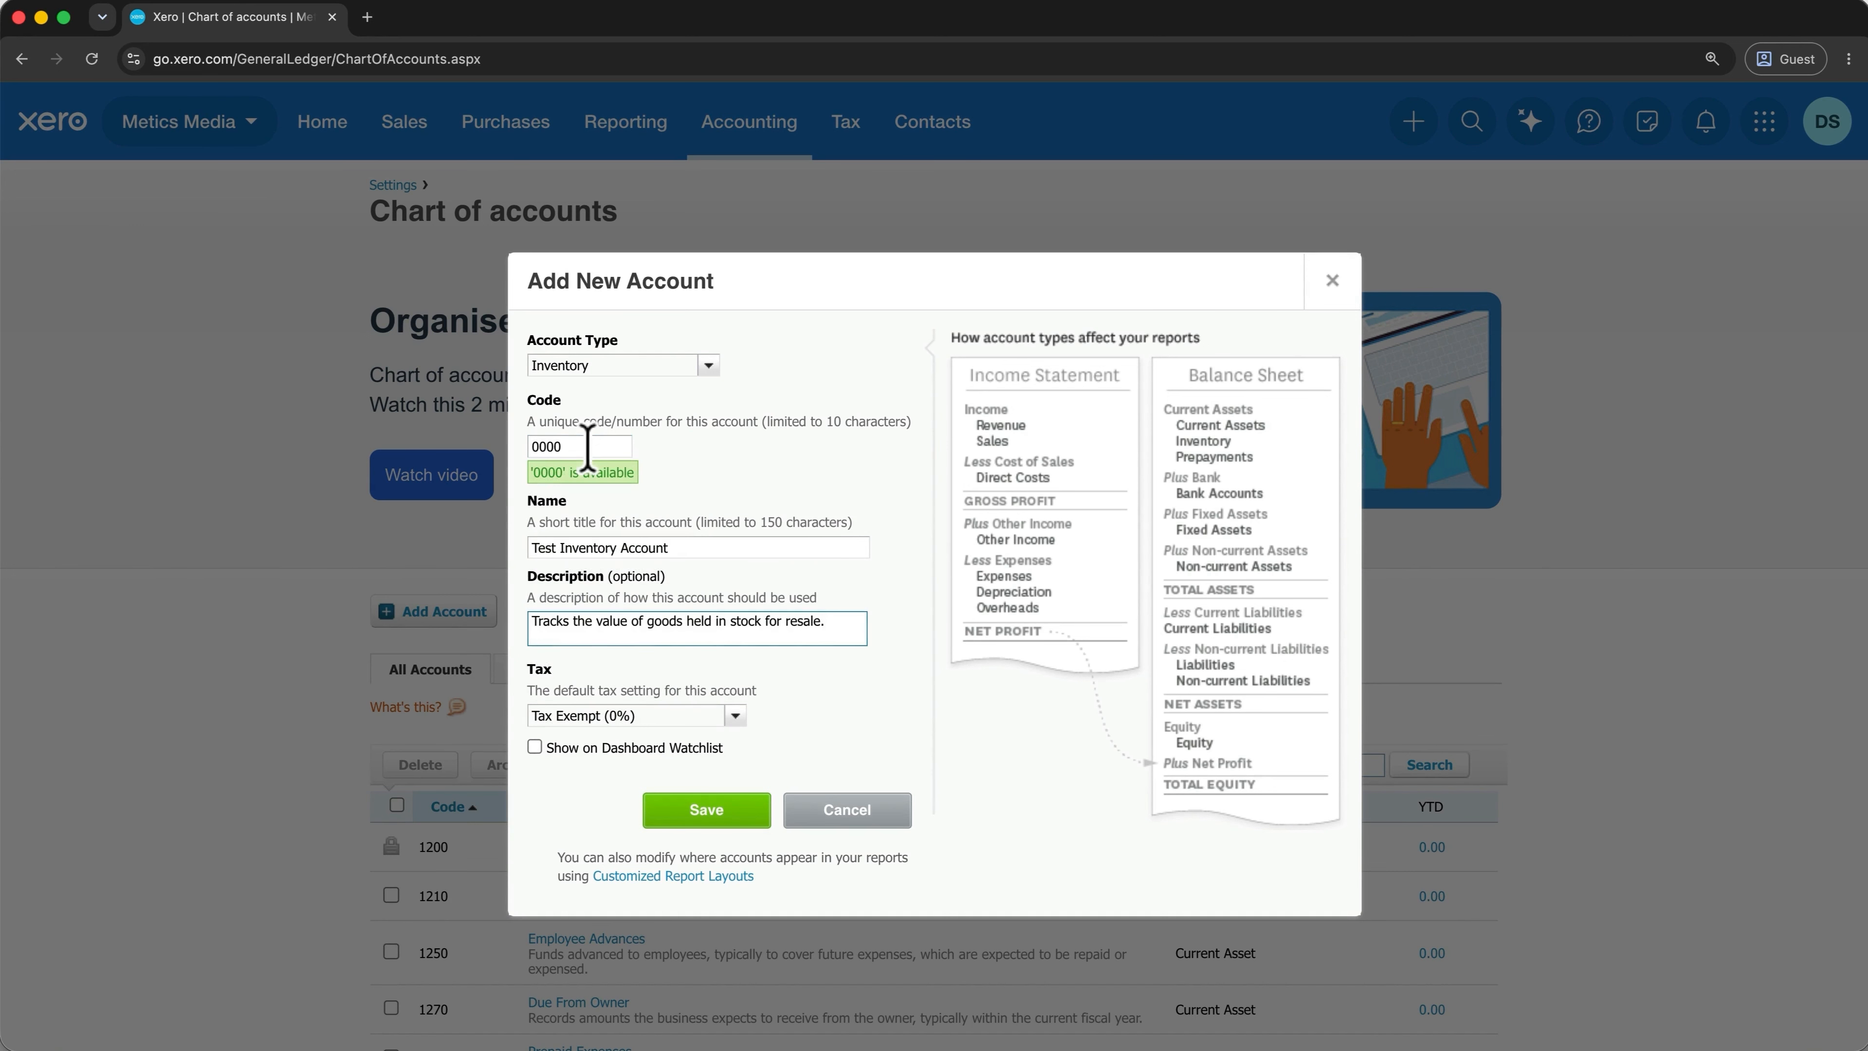
left_click(691, 714)
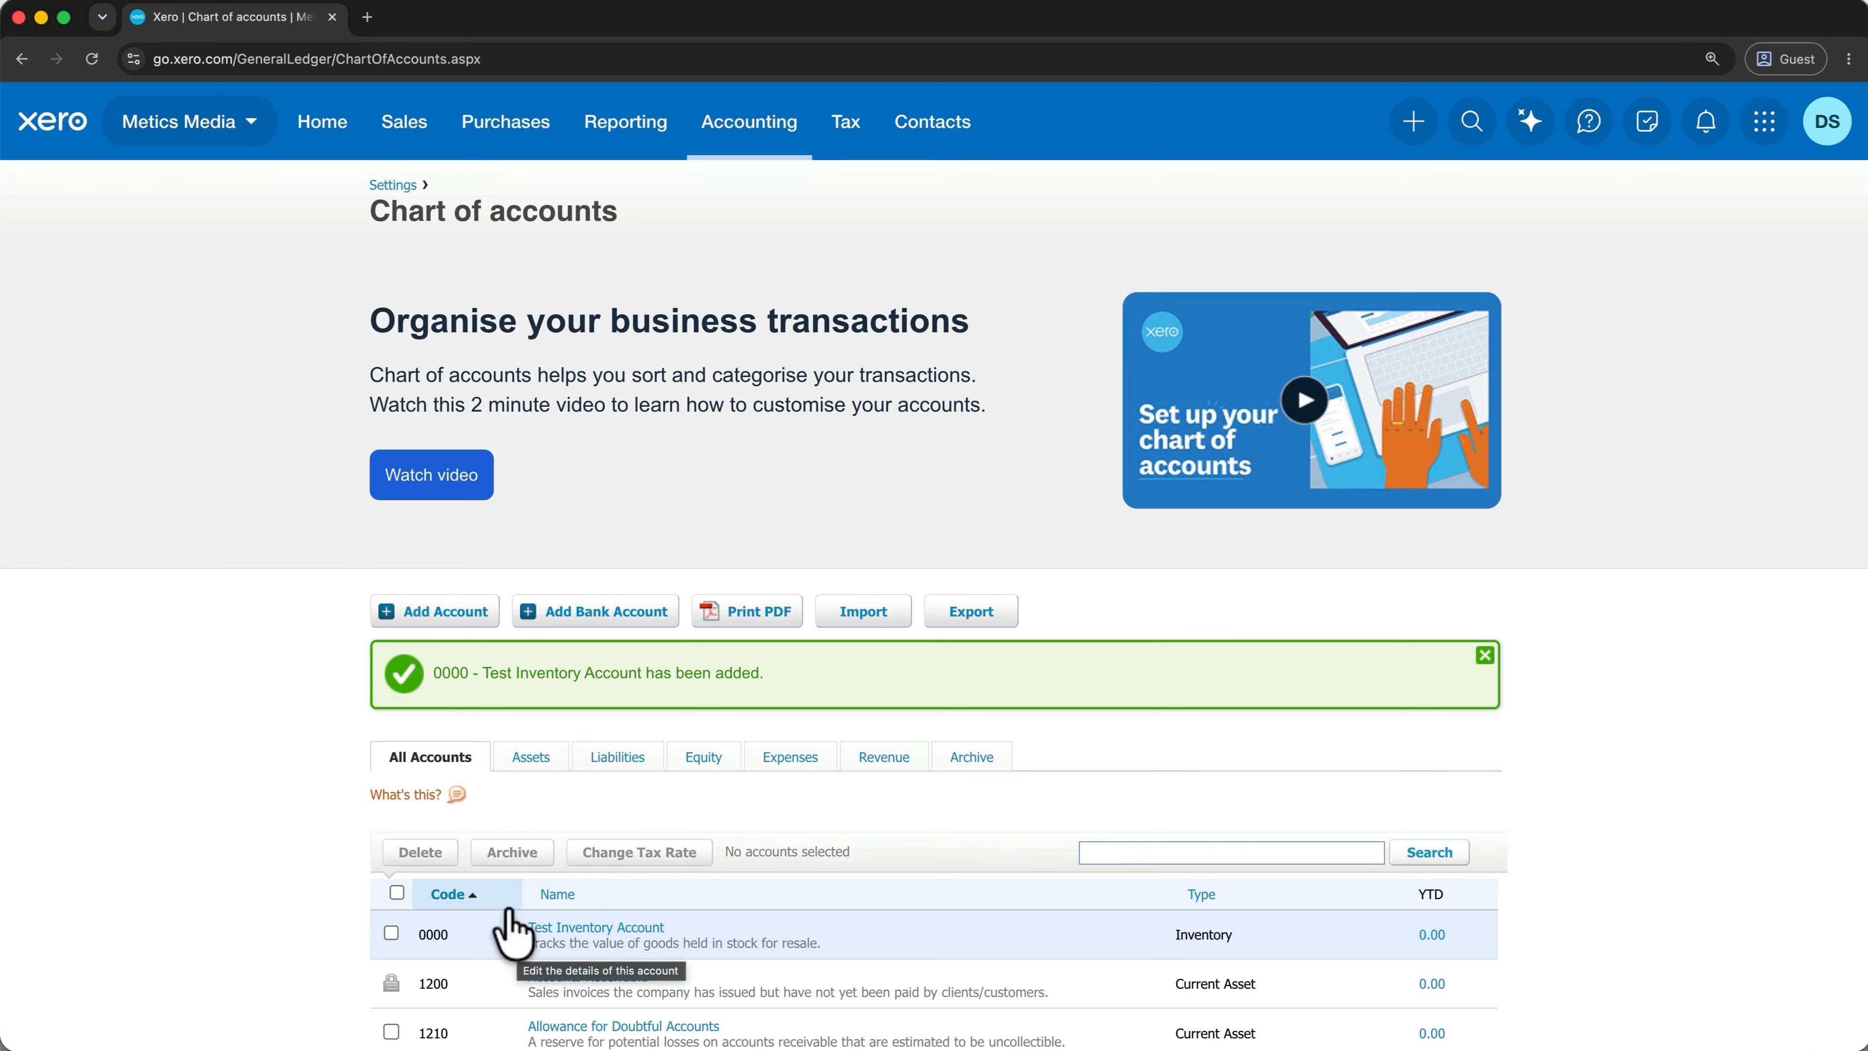
left_click(329, 131)
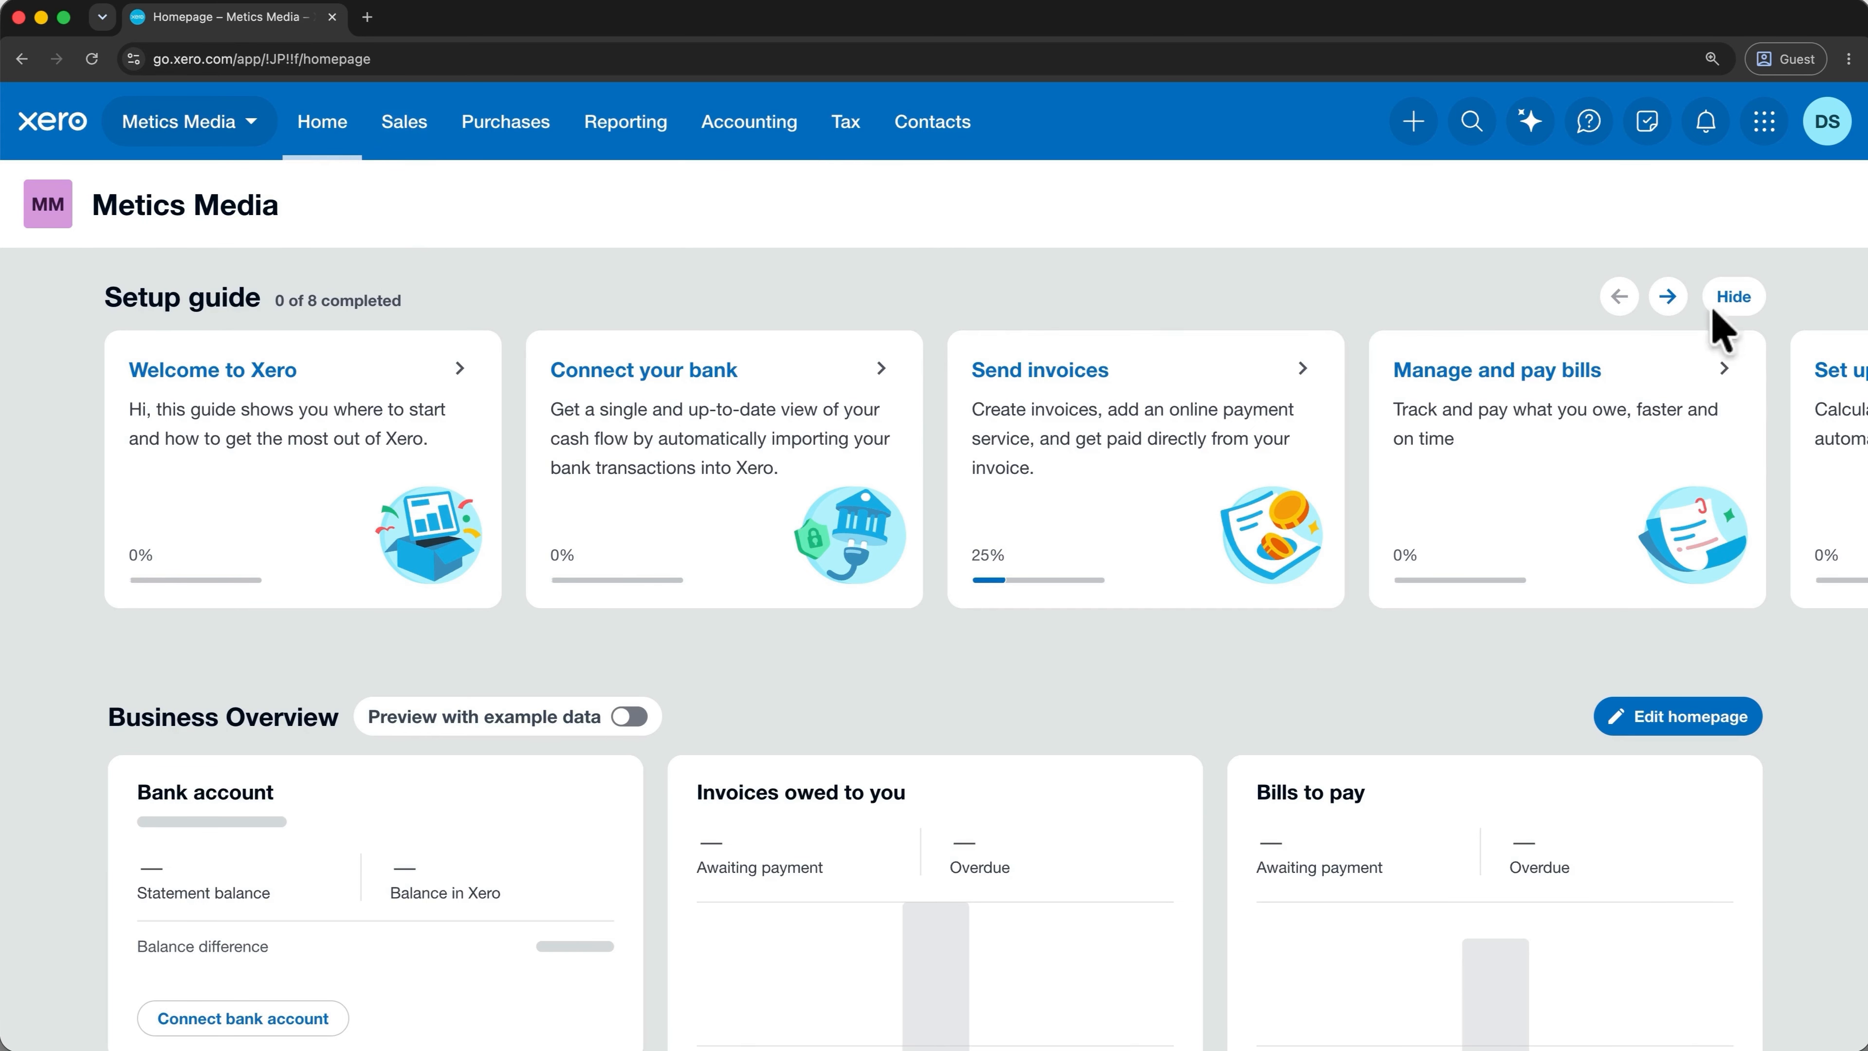
Hide the Setup guide so Business Overview and Tasks sit directly below it.
left_click(1726, 301)
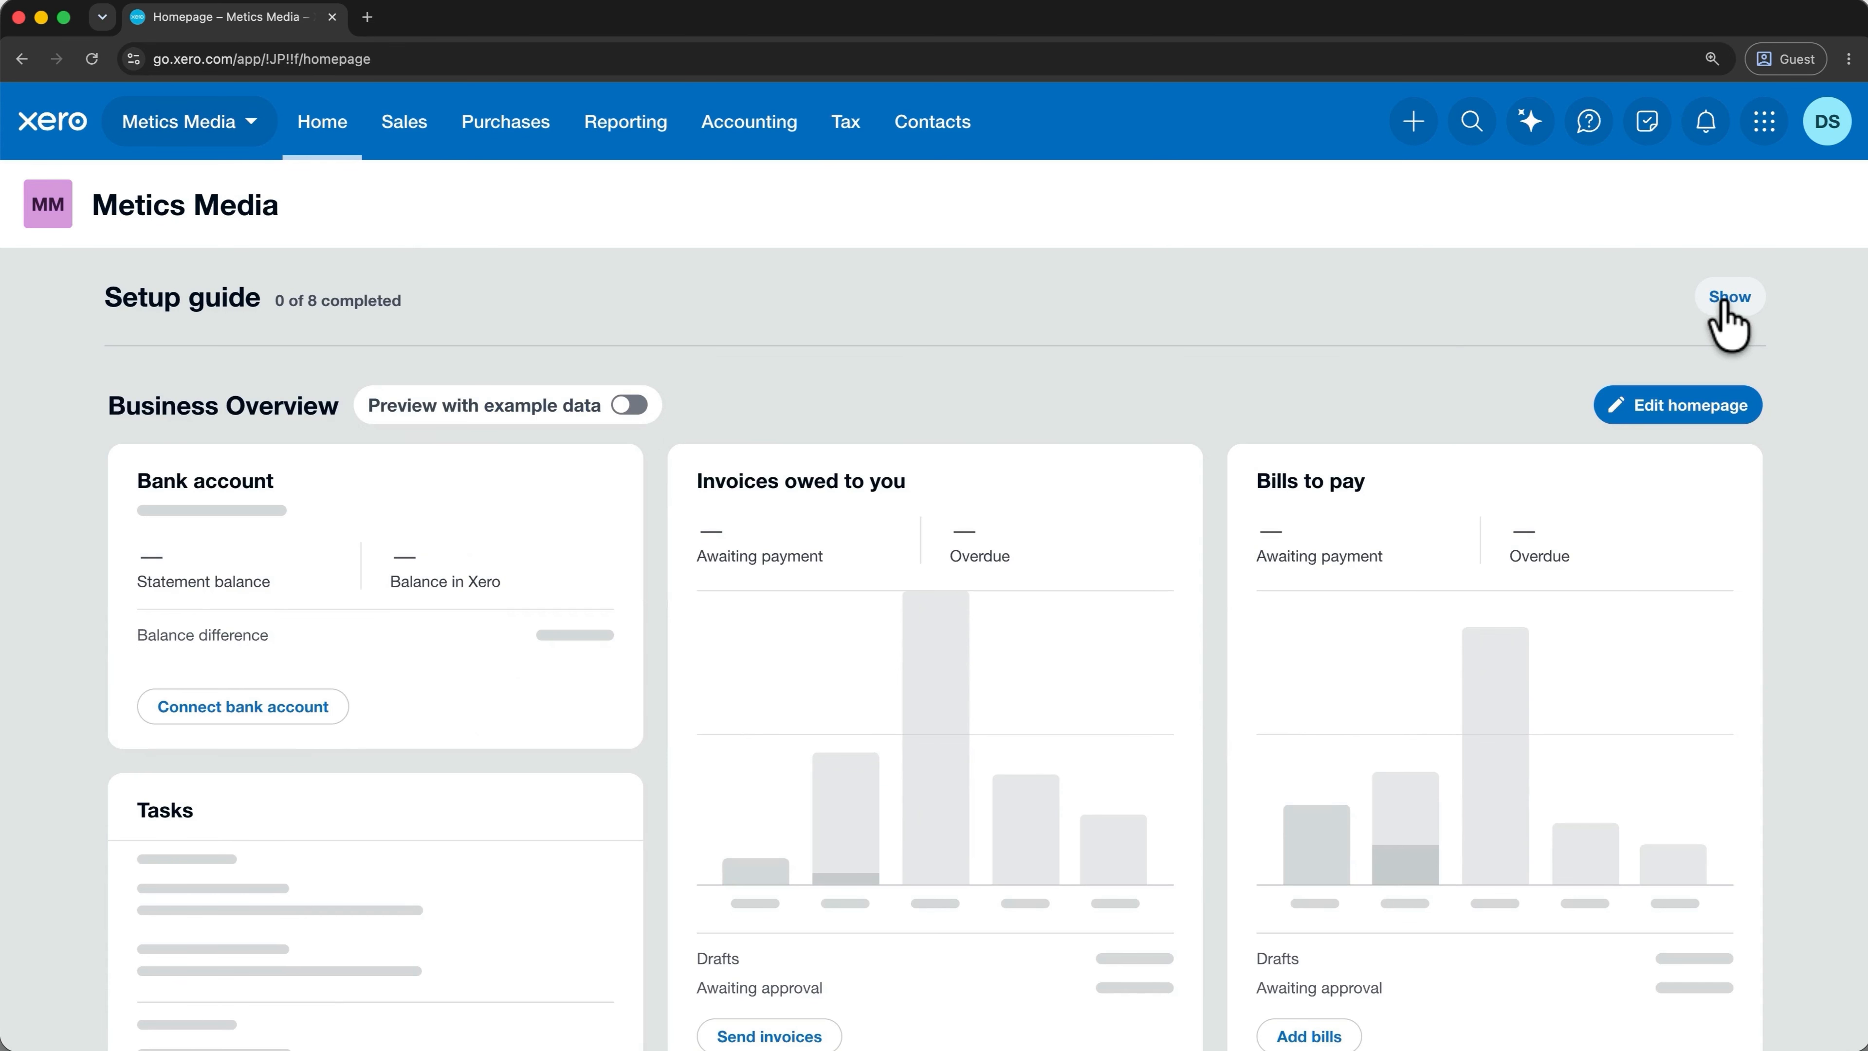
mouse_move(1234, 572)
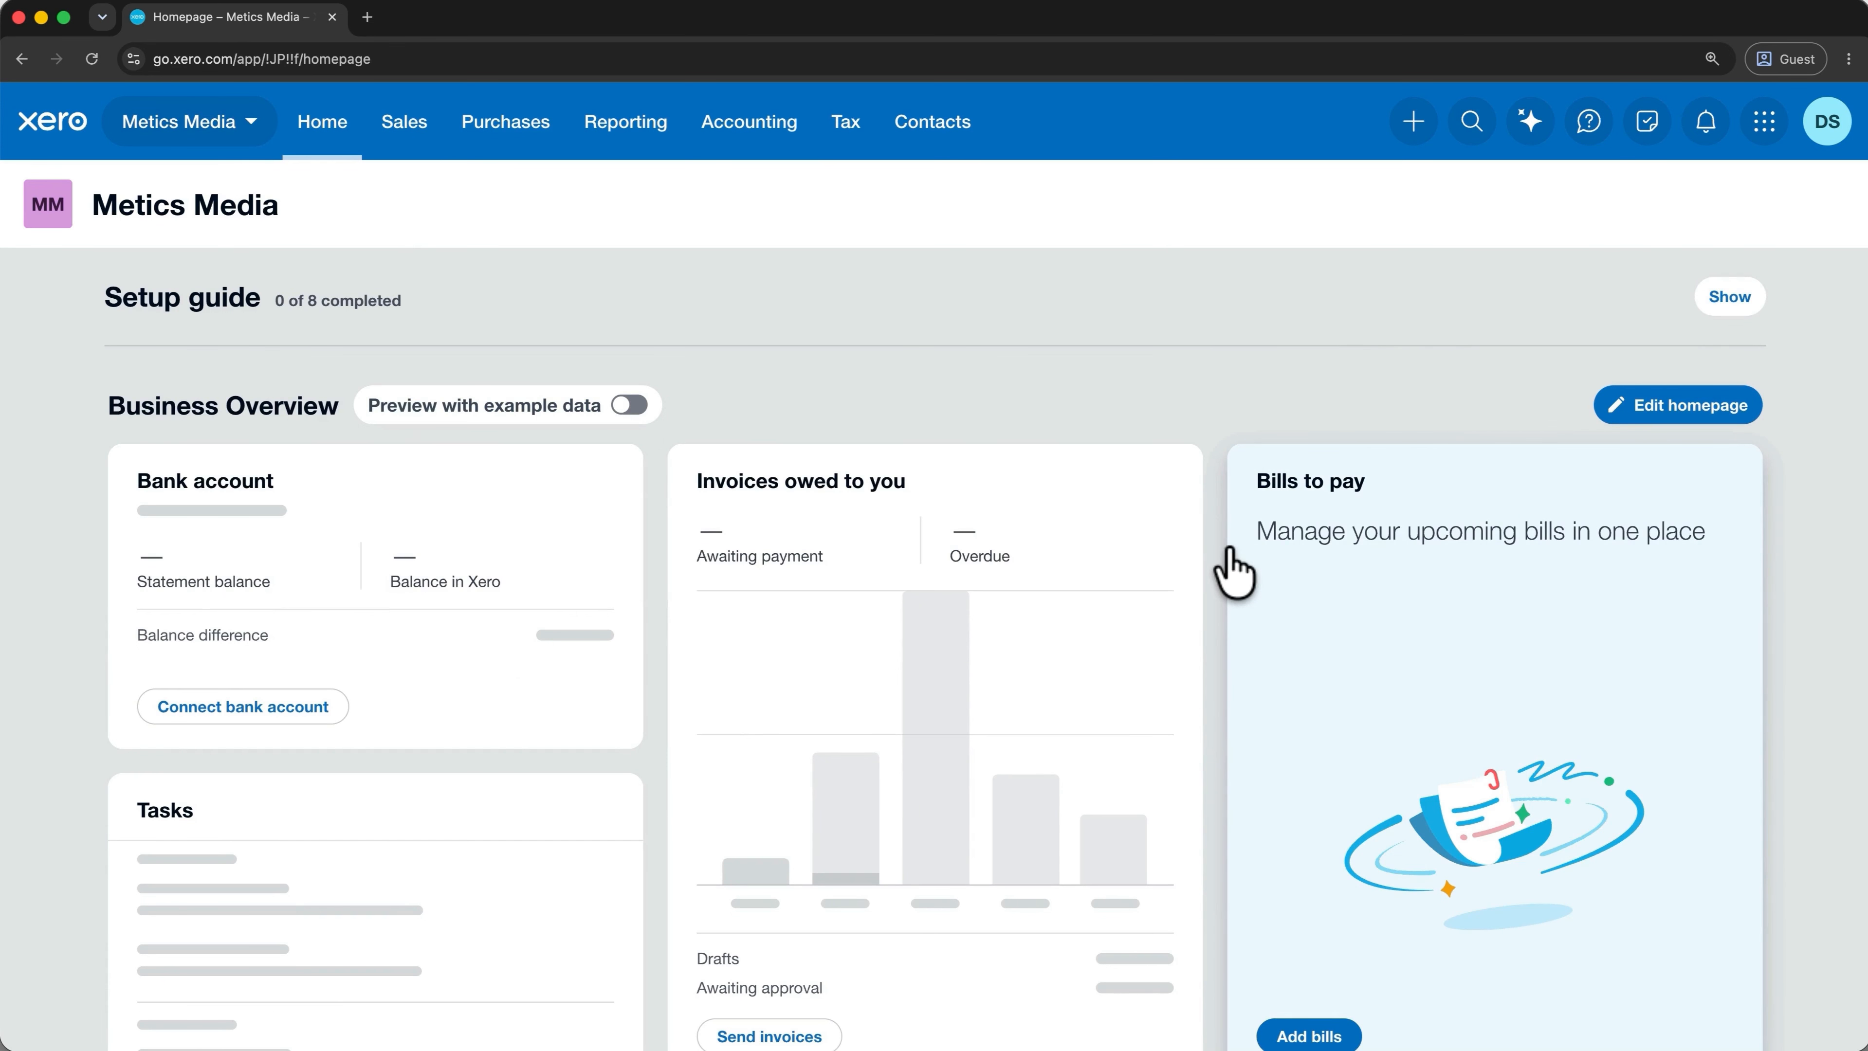
Remove the Cash in and out widget and move Bills to pay beside Bank account.
left_click(1644, 423)
scroll(1641, 435, "down", 5)
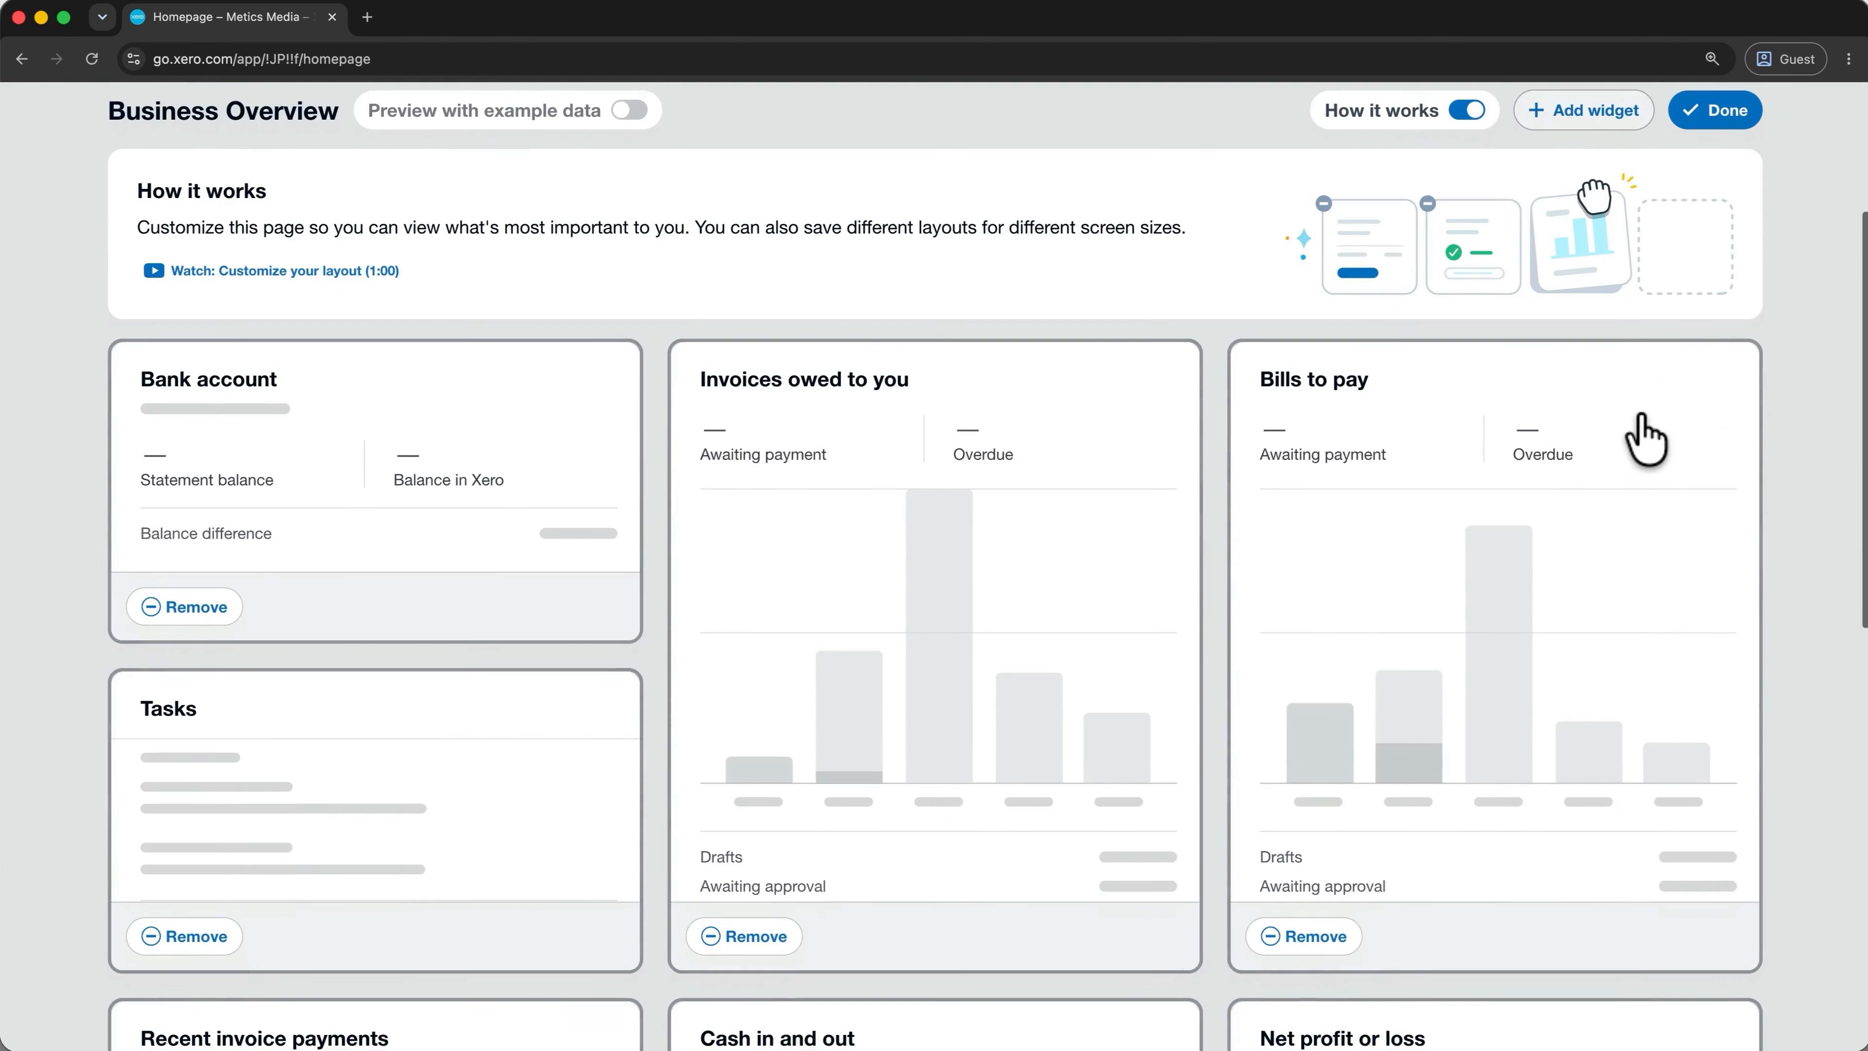
scroll(1556, 692, "down", 8)
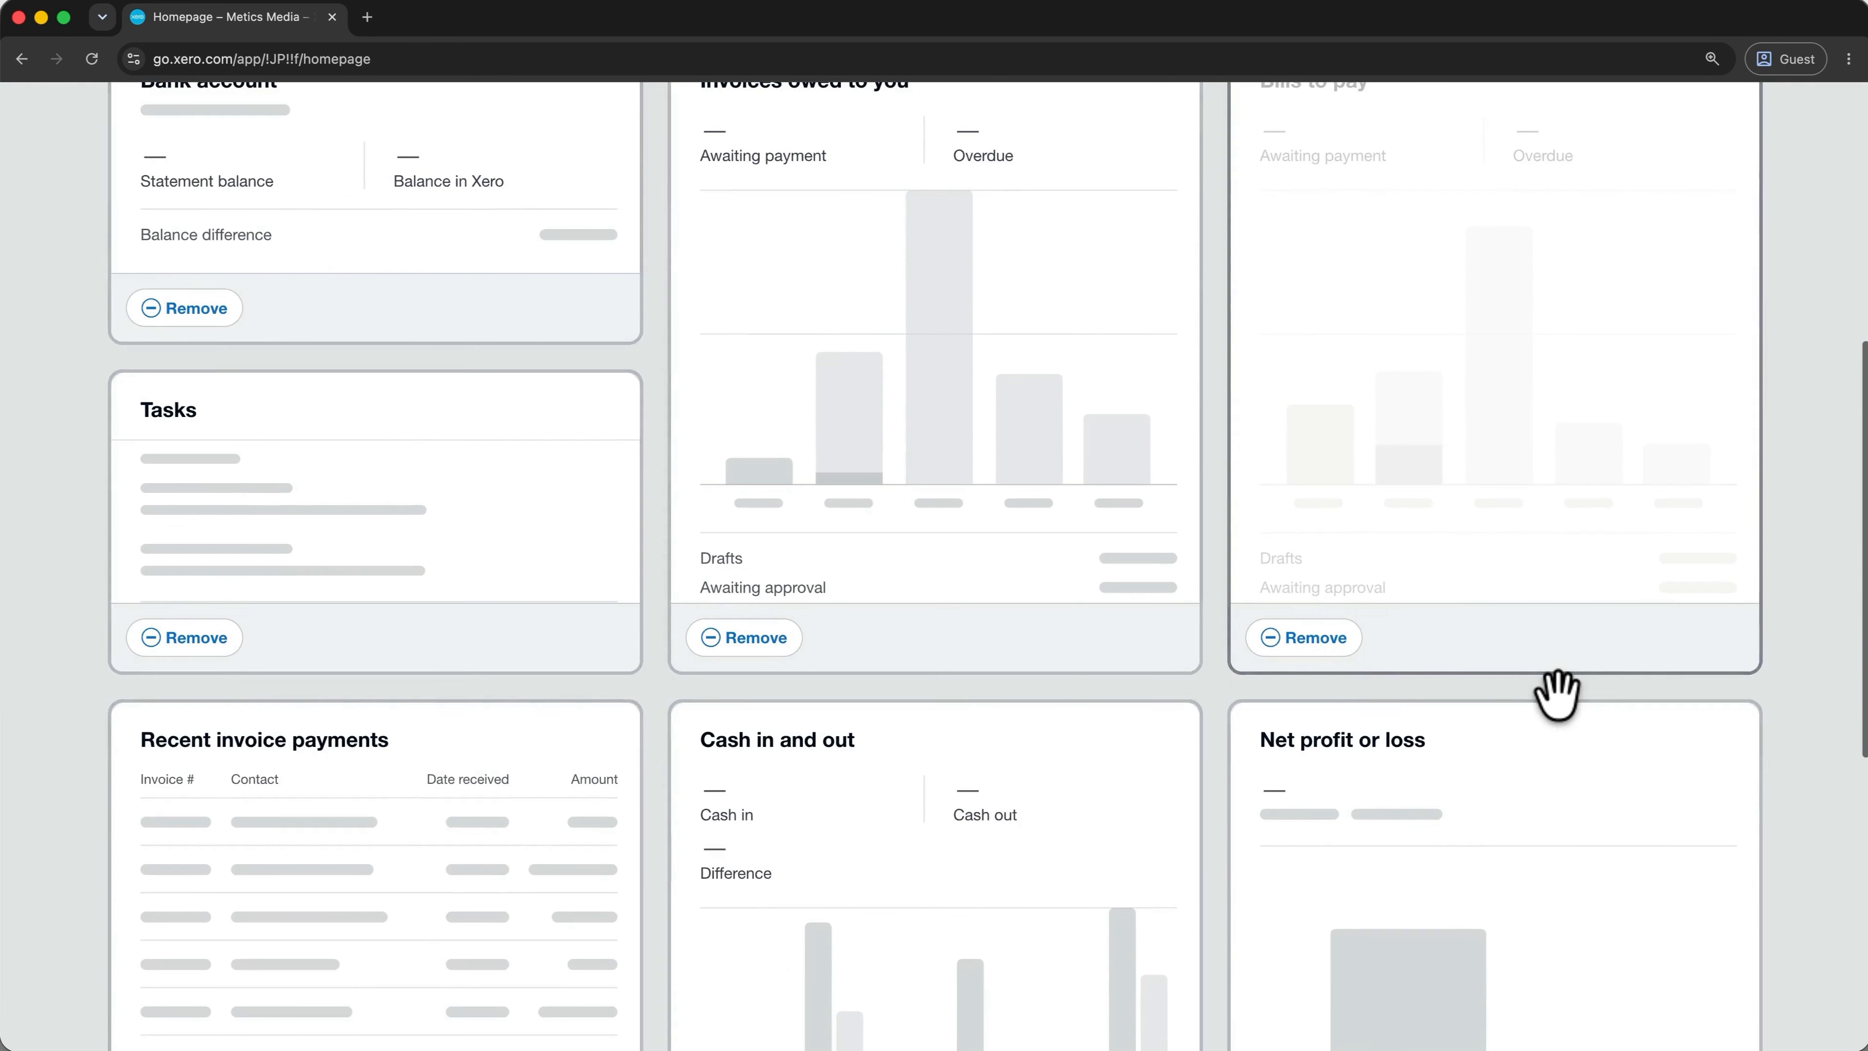
left_click(744, 1017)
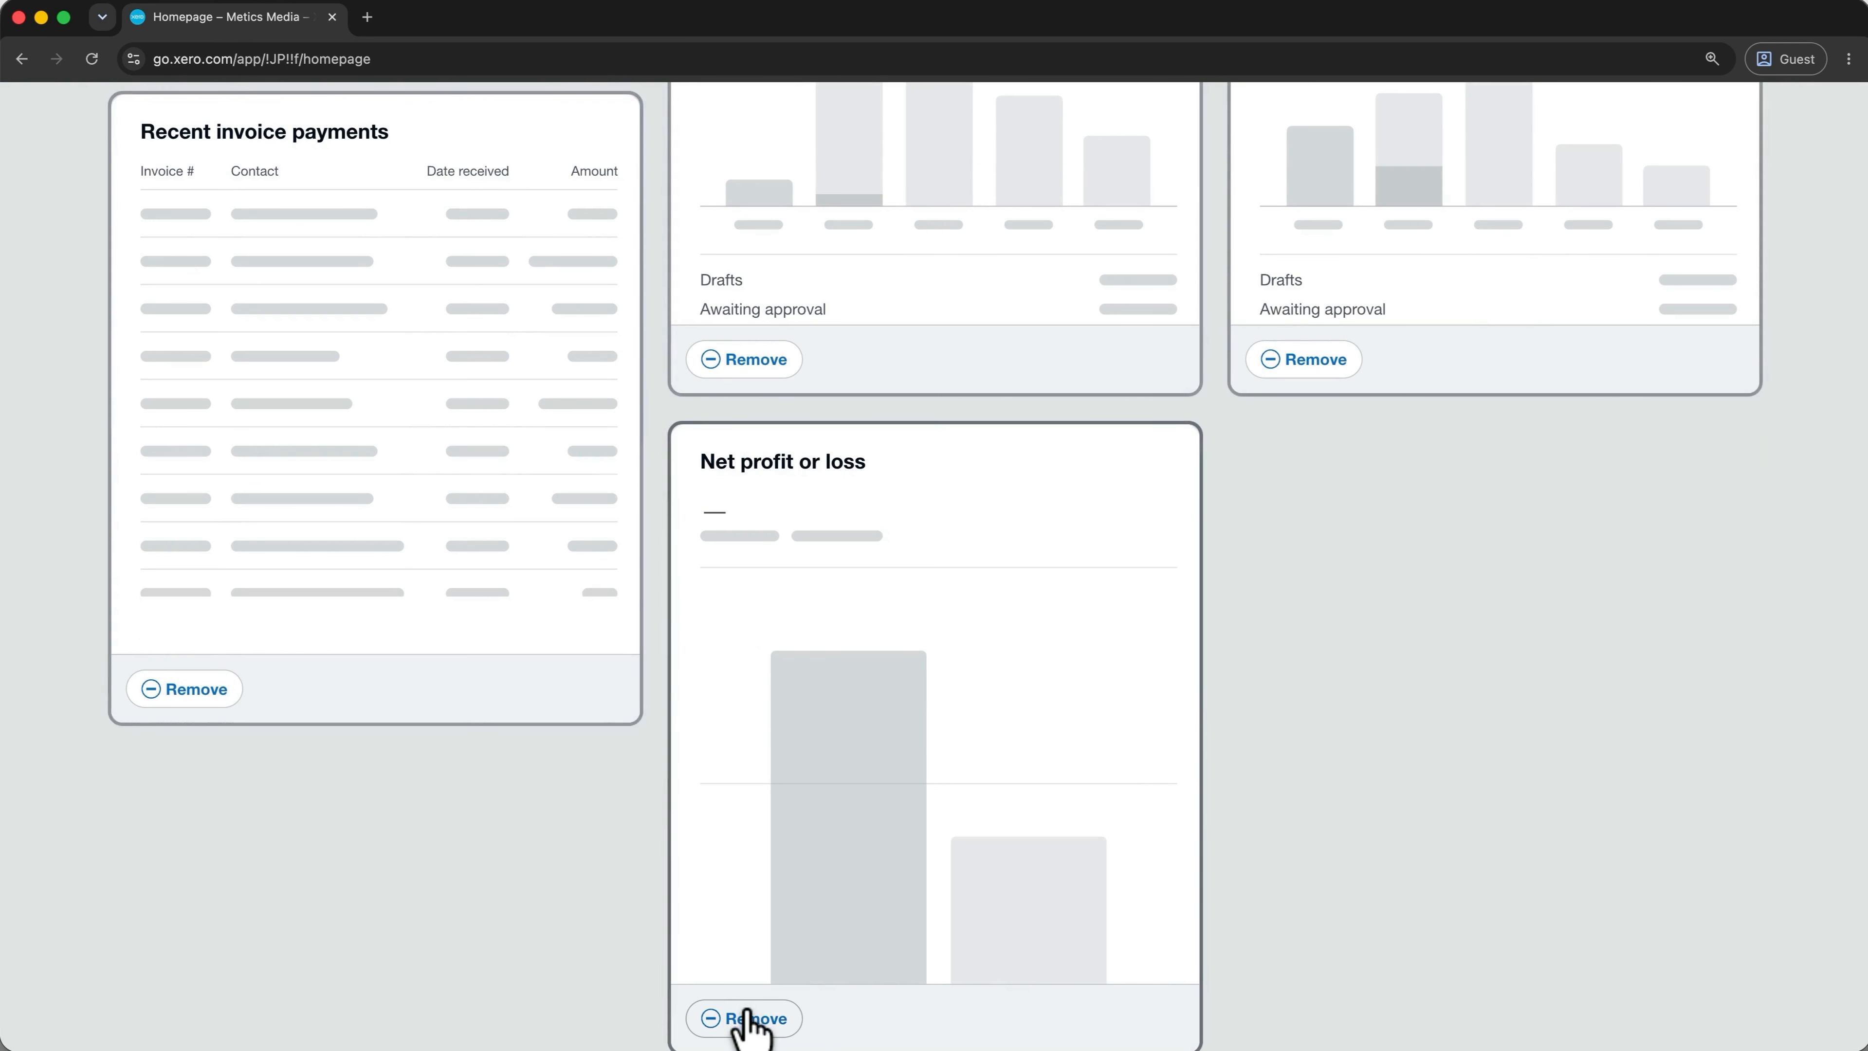
scroll(751, 1022, "up", 10)
left_click_drag(1263, 805, 965, 766)
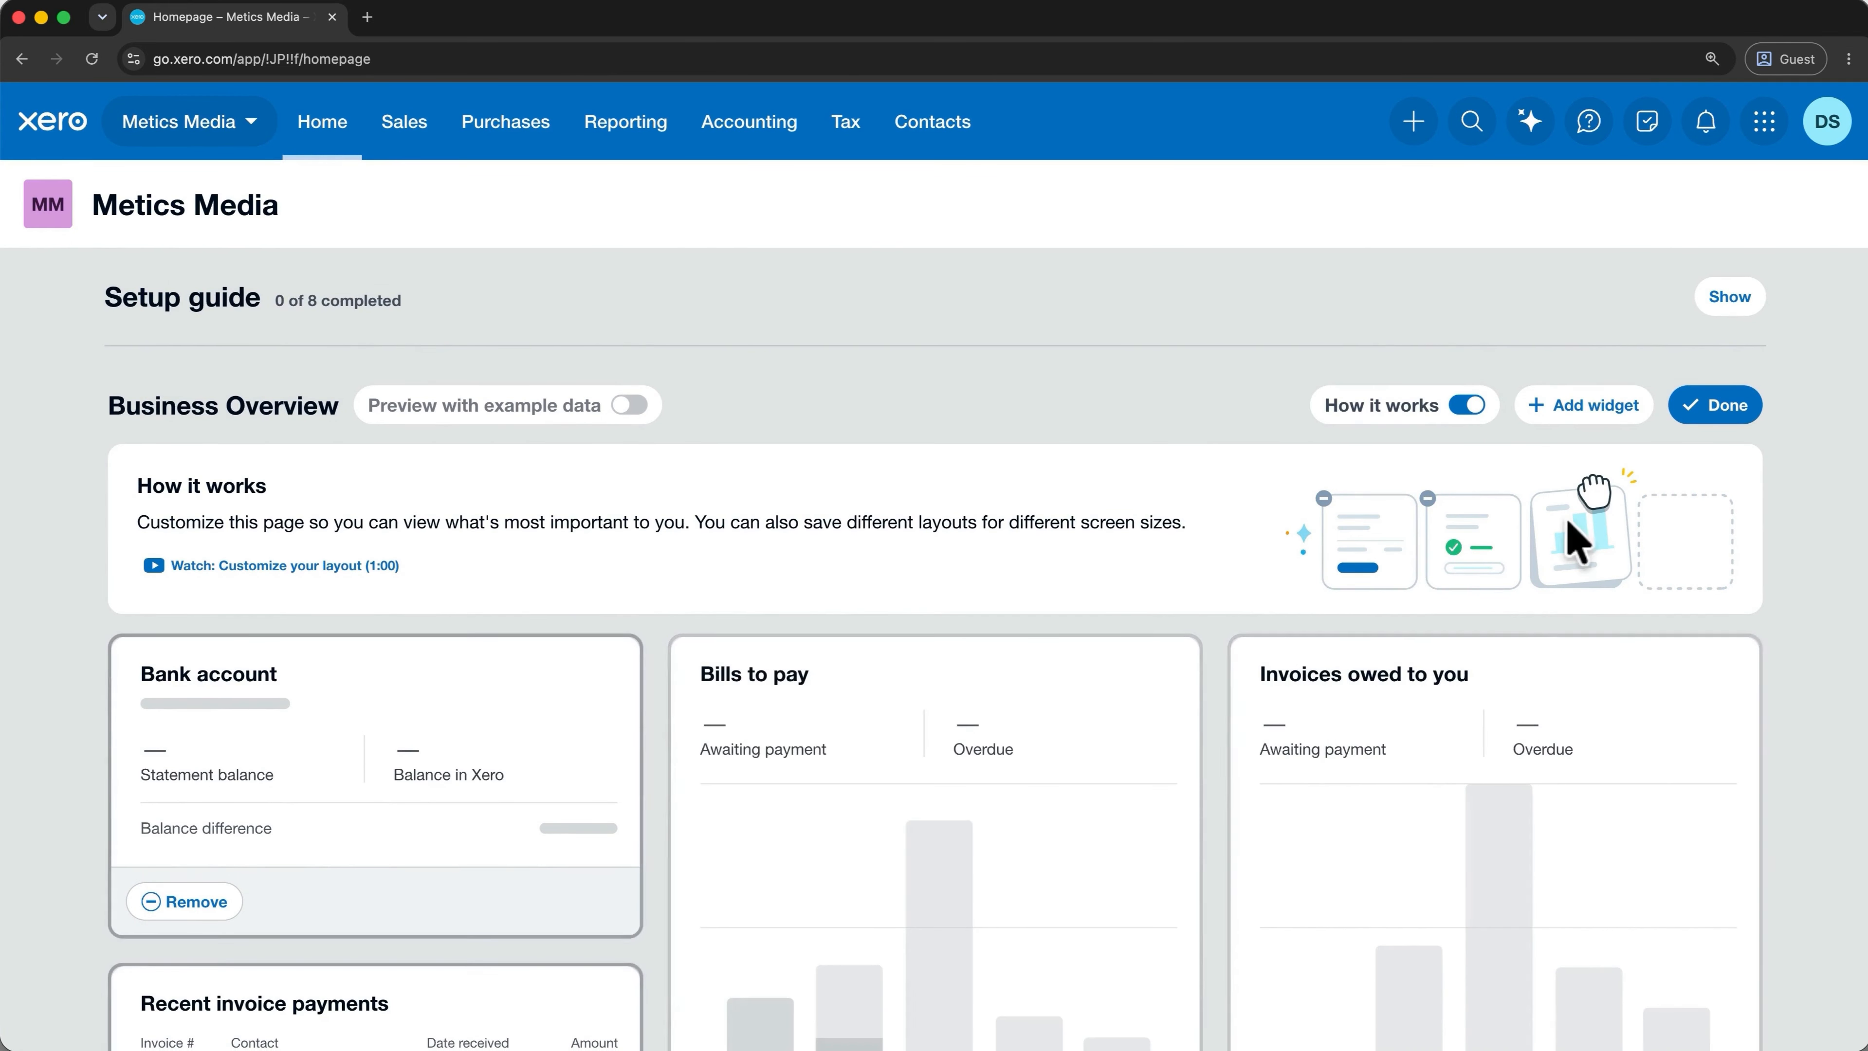
left_click(1692, 415)
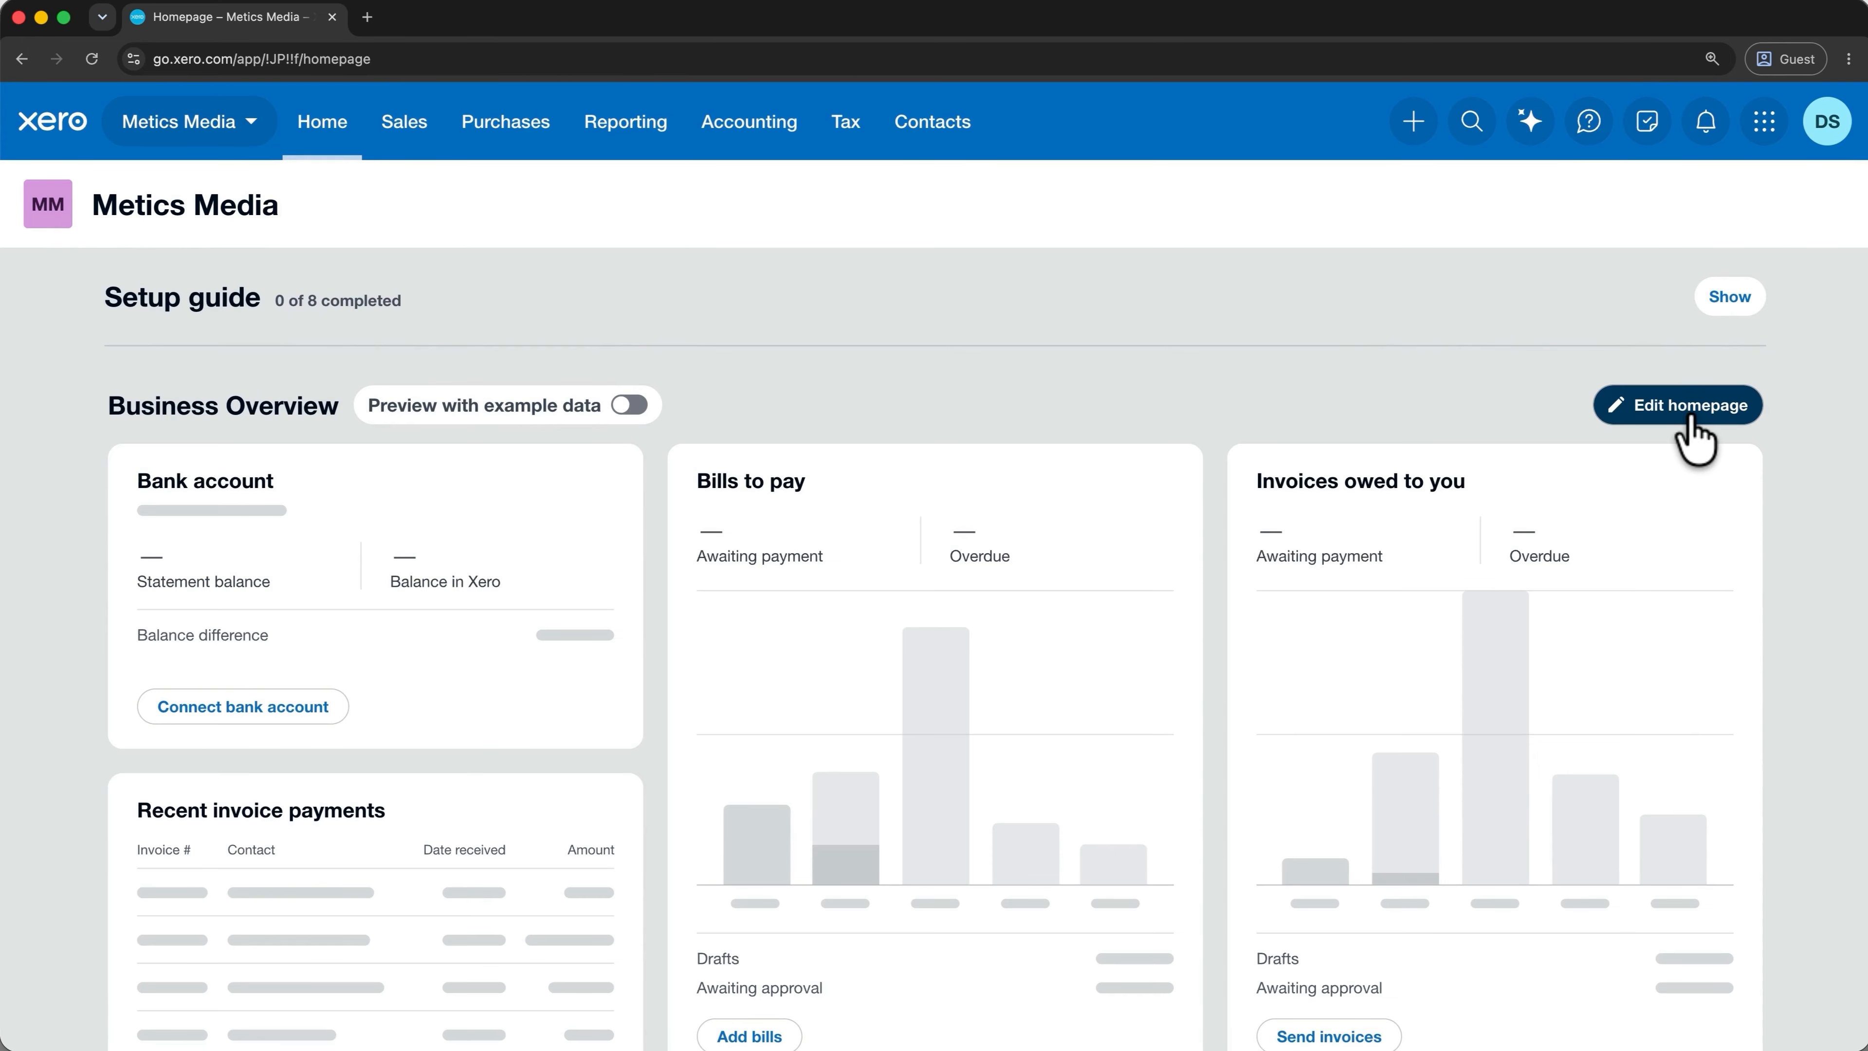
Turn on the Tasks widget and finish customizing the homepage.
left_click(1699, 418)
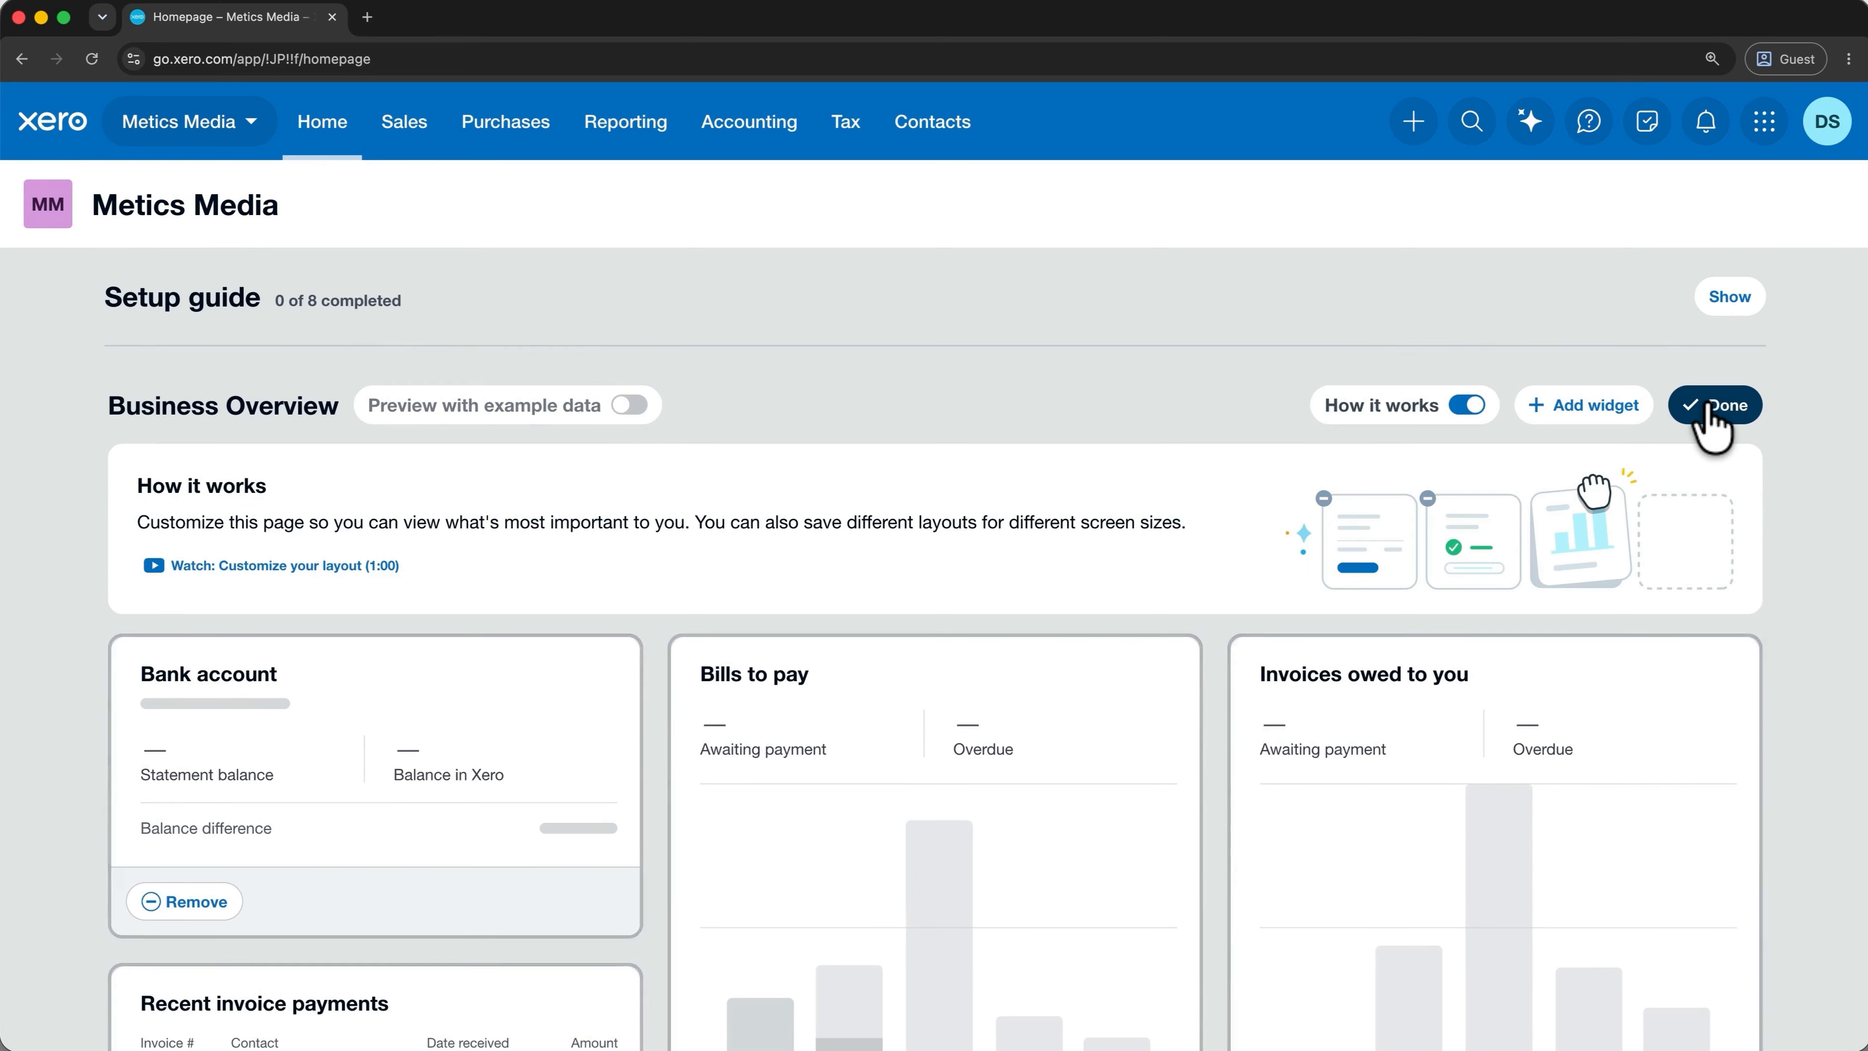
left_click(1607, 425)
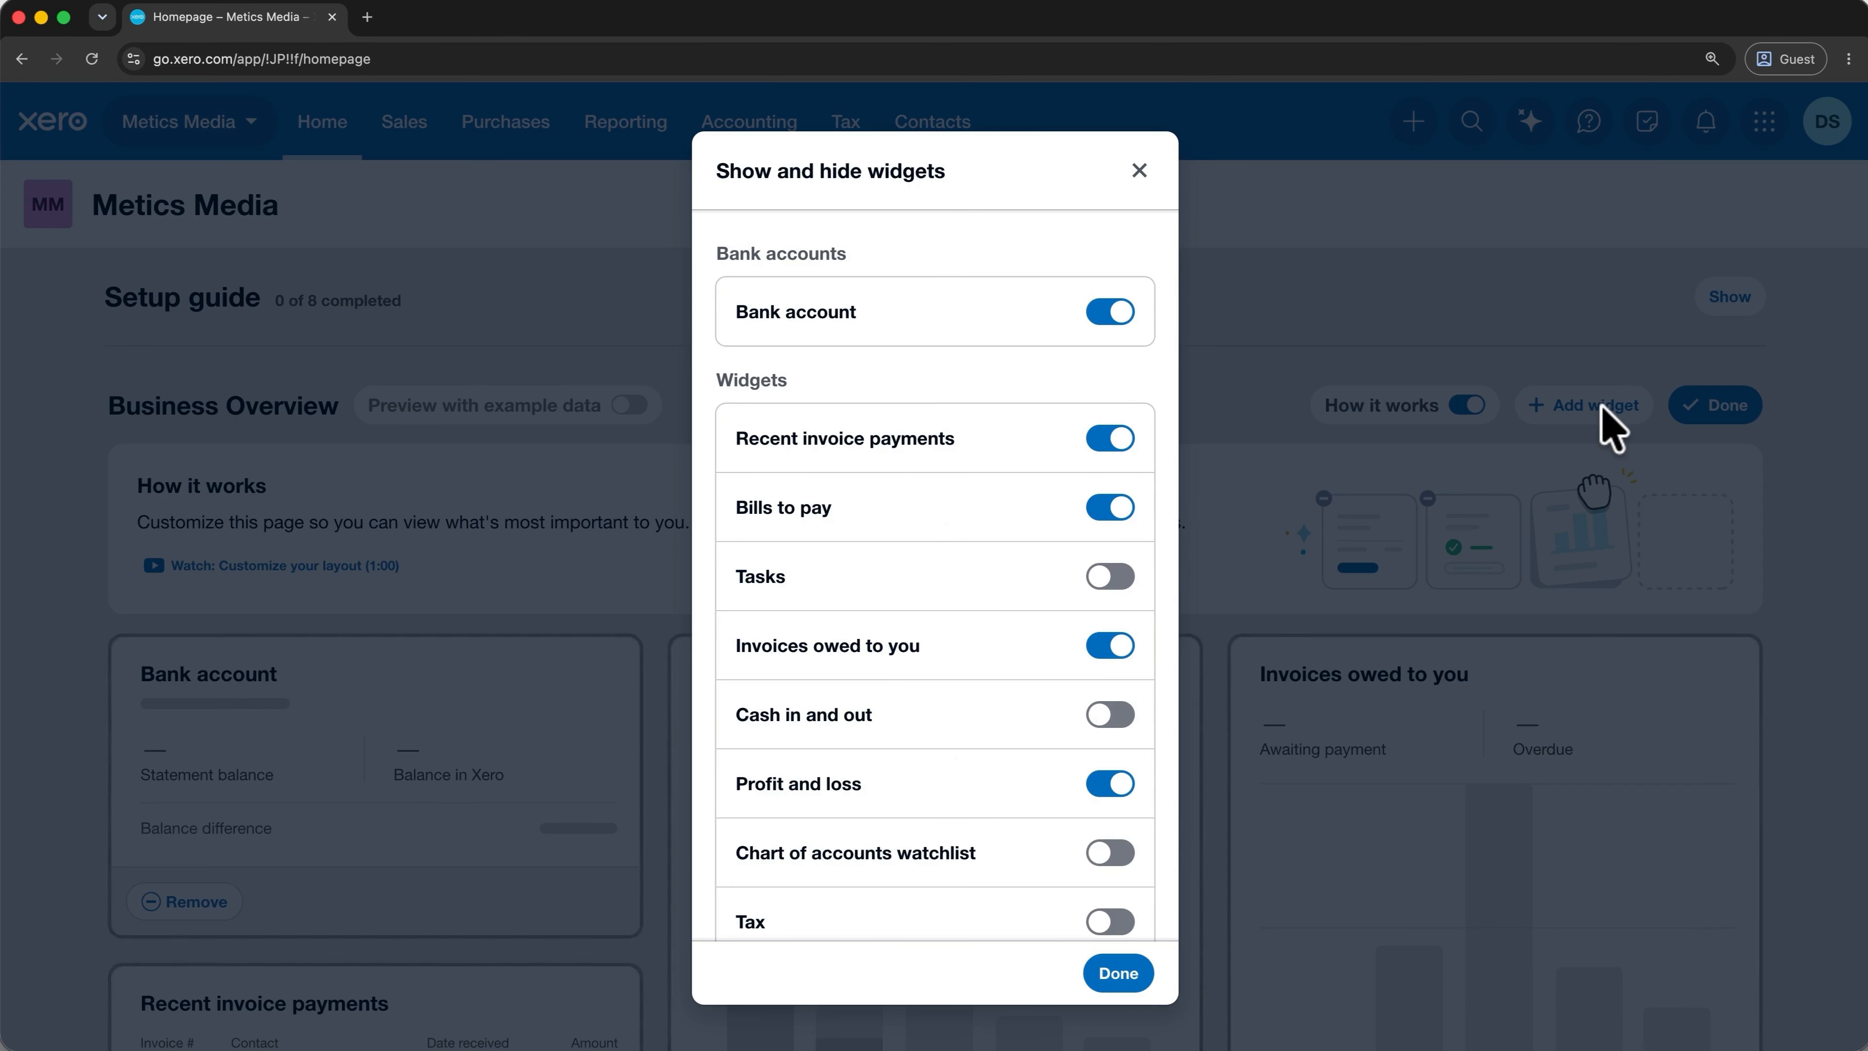
left_click(1123, 580)
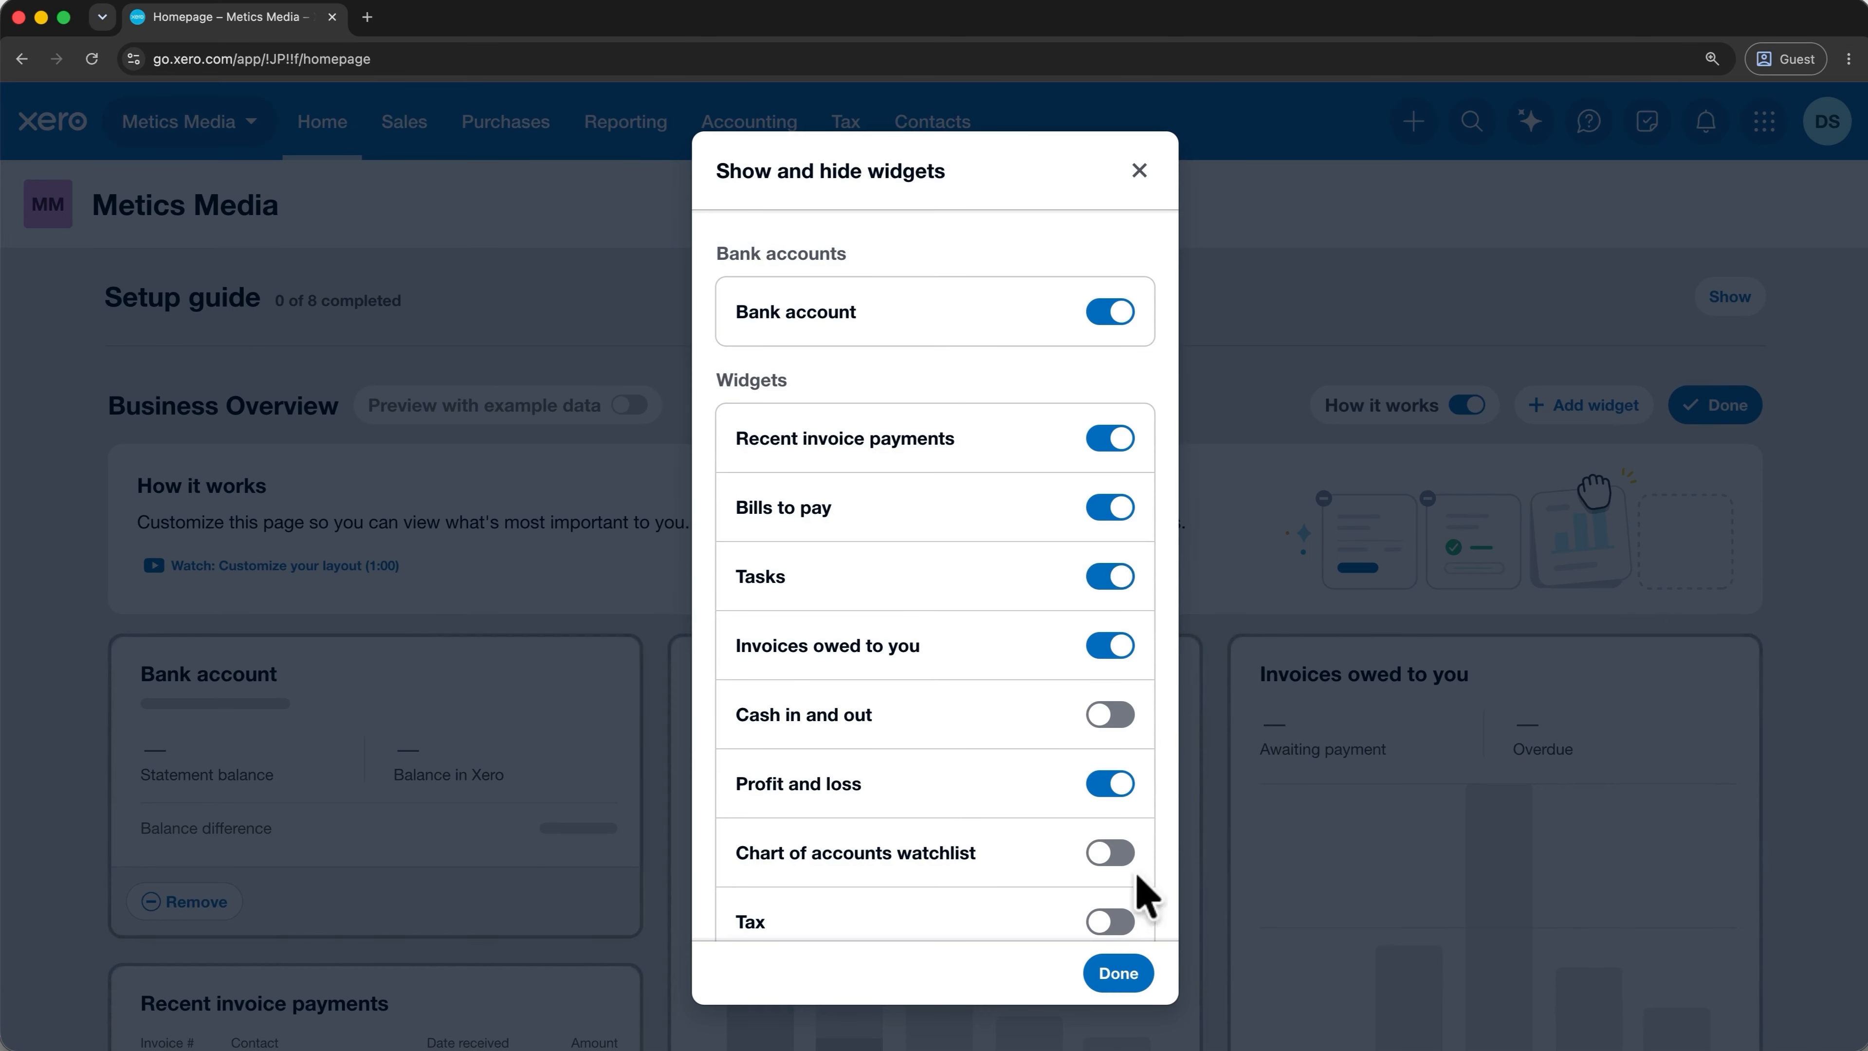
left_click(1119, 973)
scroll(1118, 807, "down", 7)
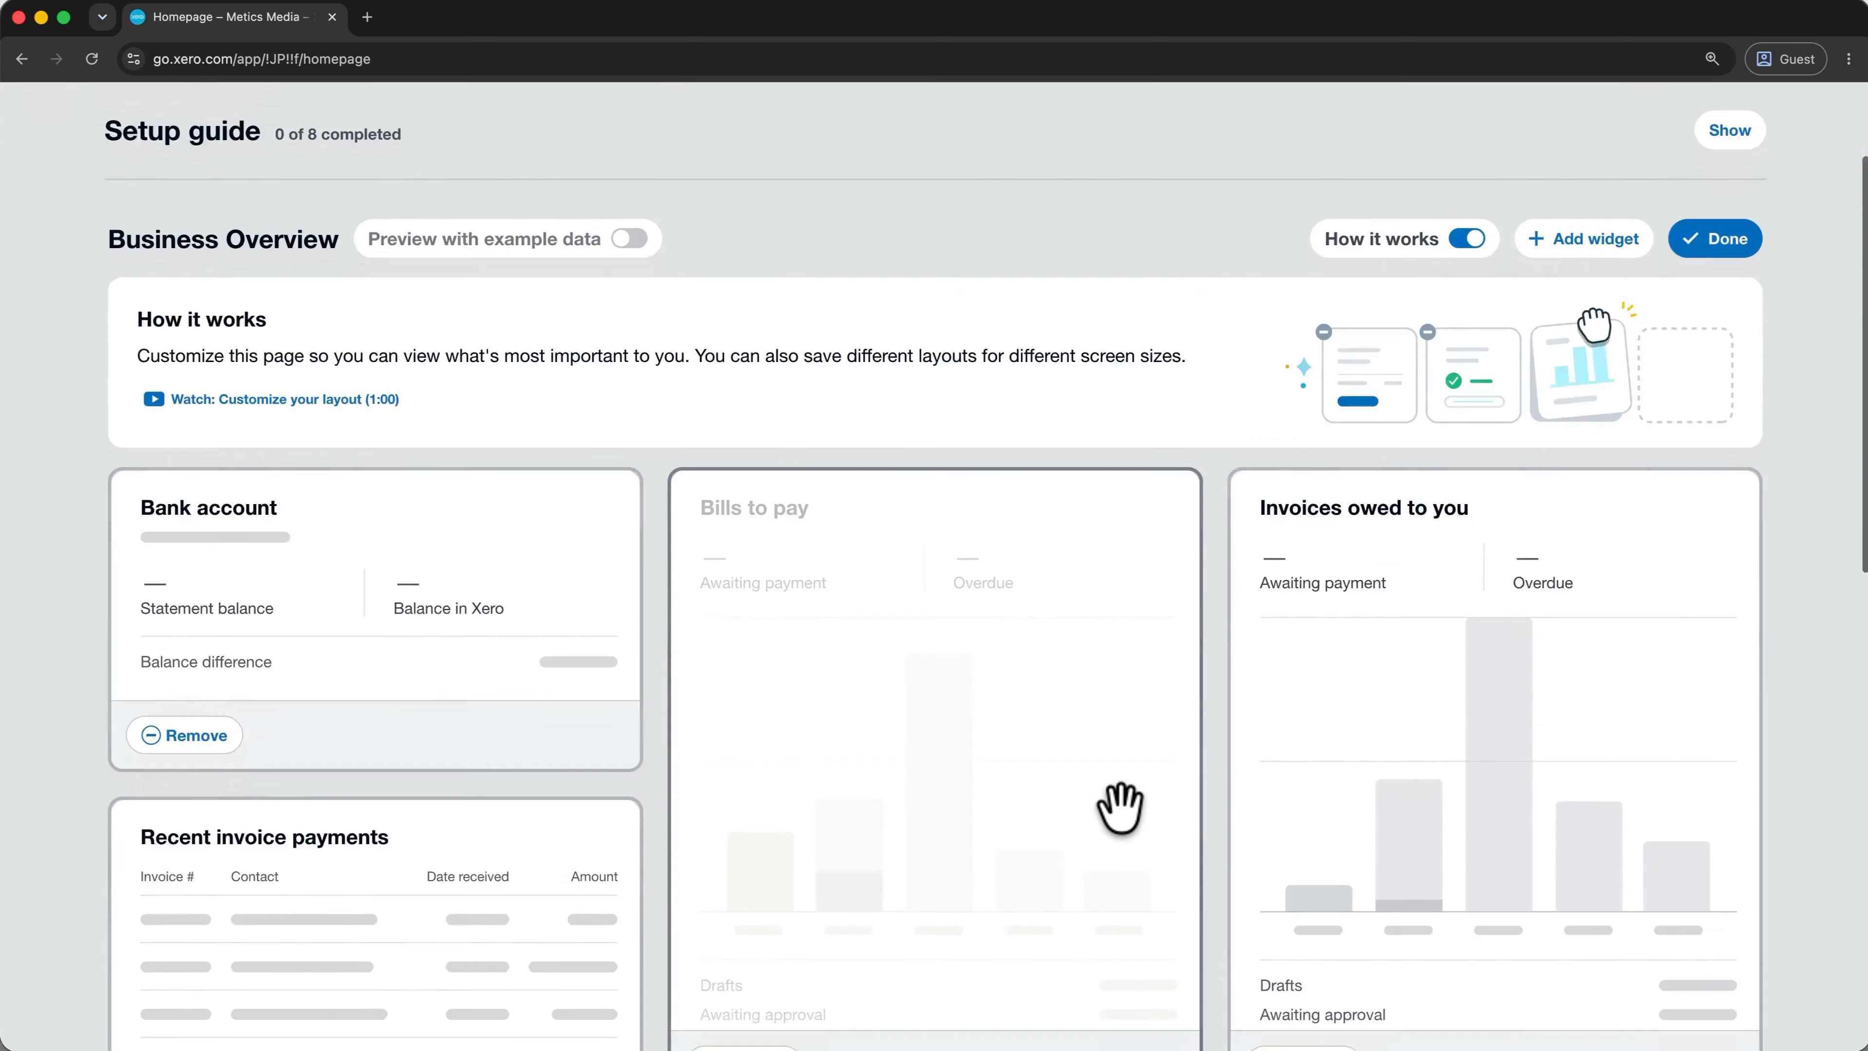
scroll(1119, 808, "down", 5)
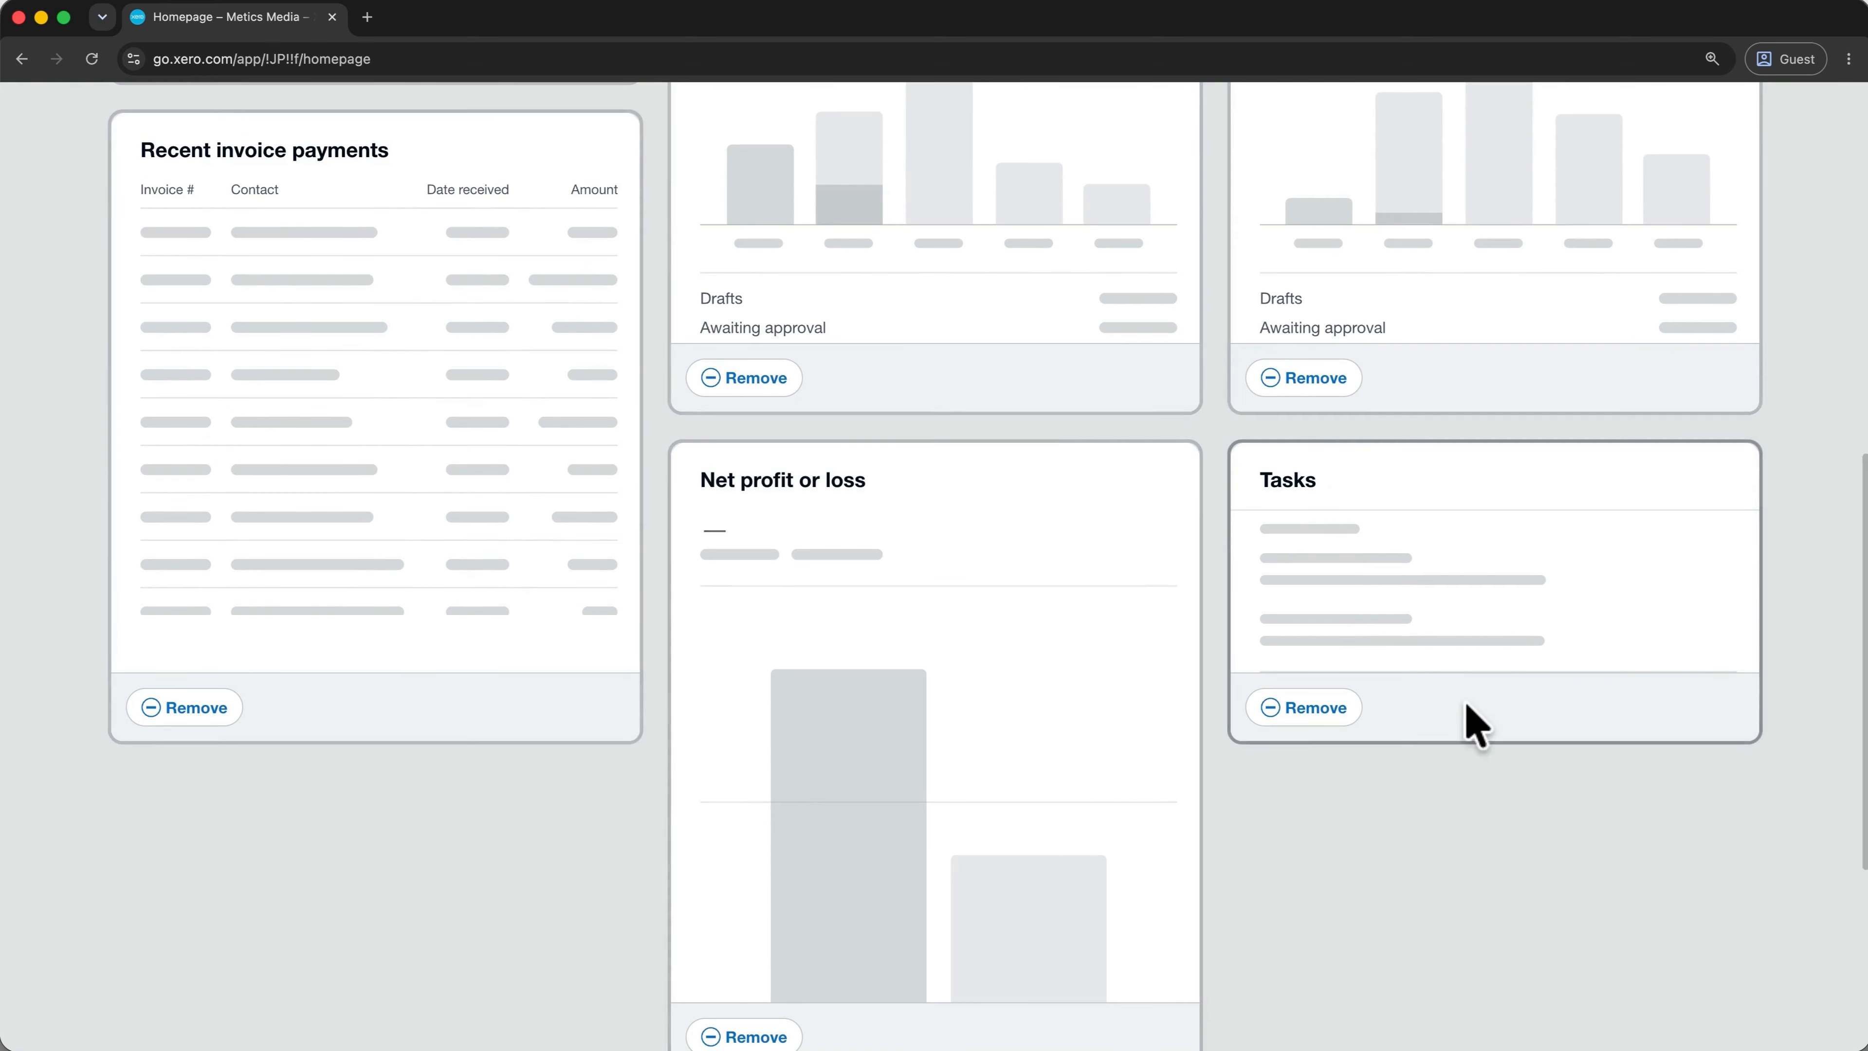
scroll(1479, 711, "up", 12)
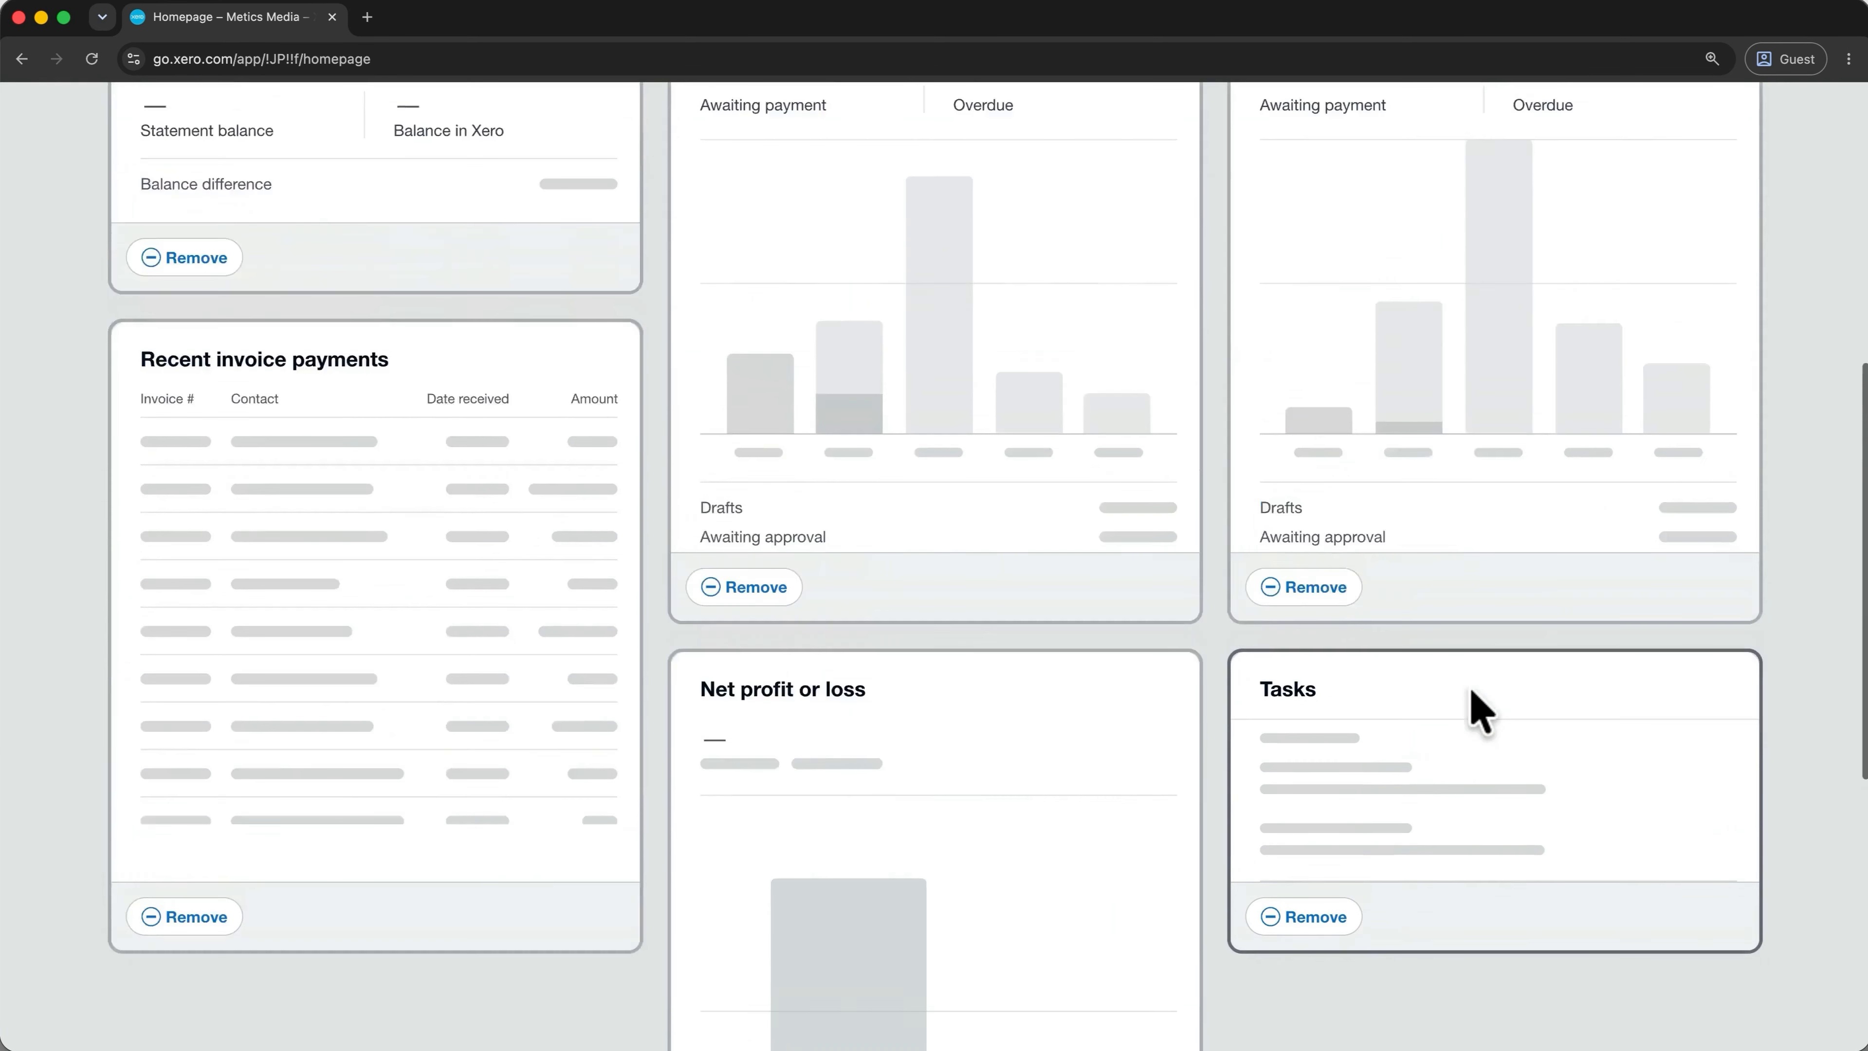
left_click(1717, 411)
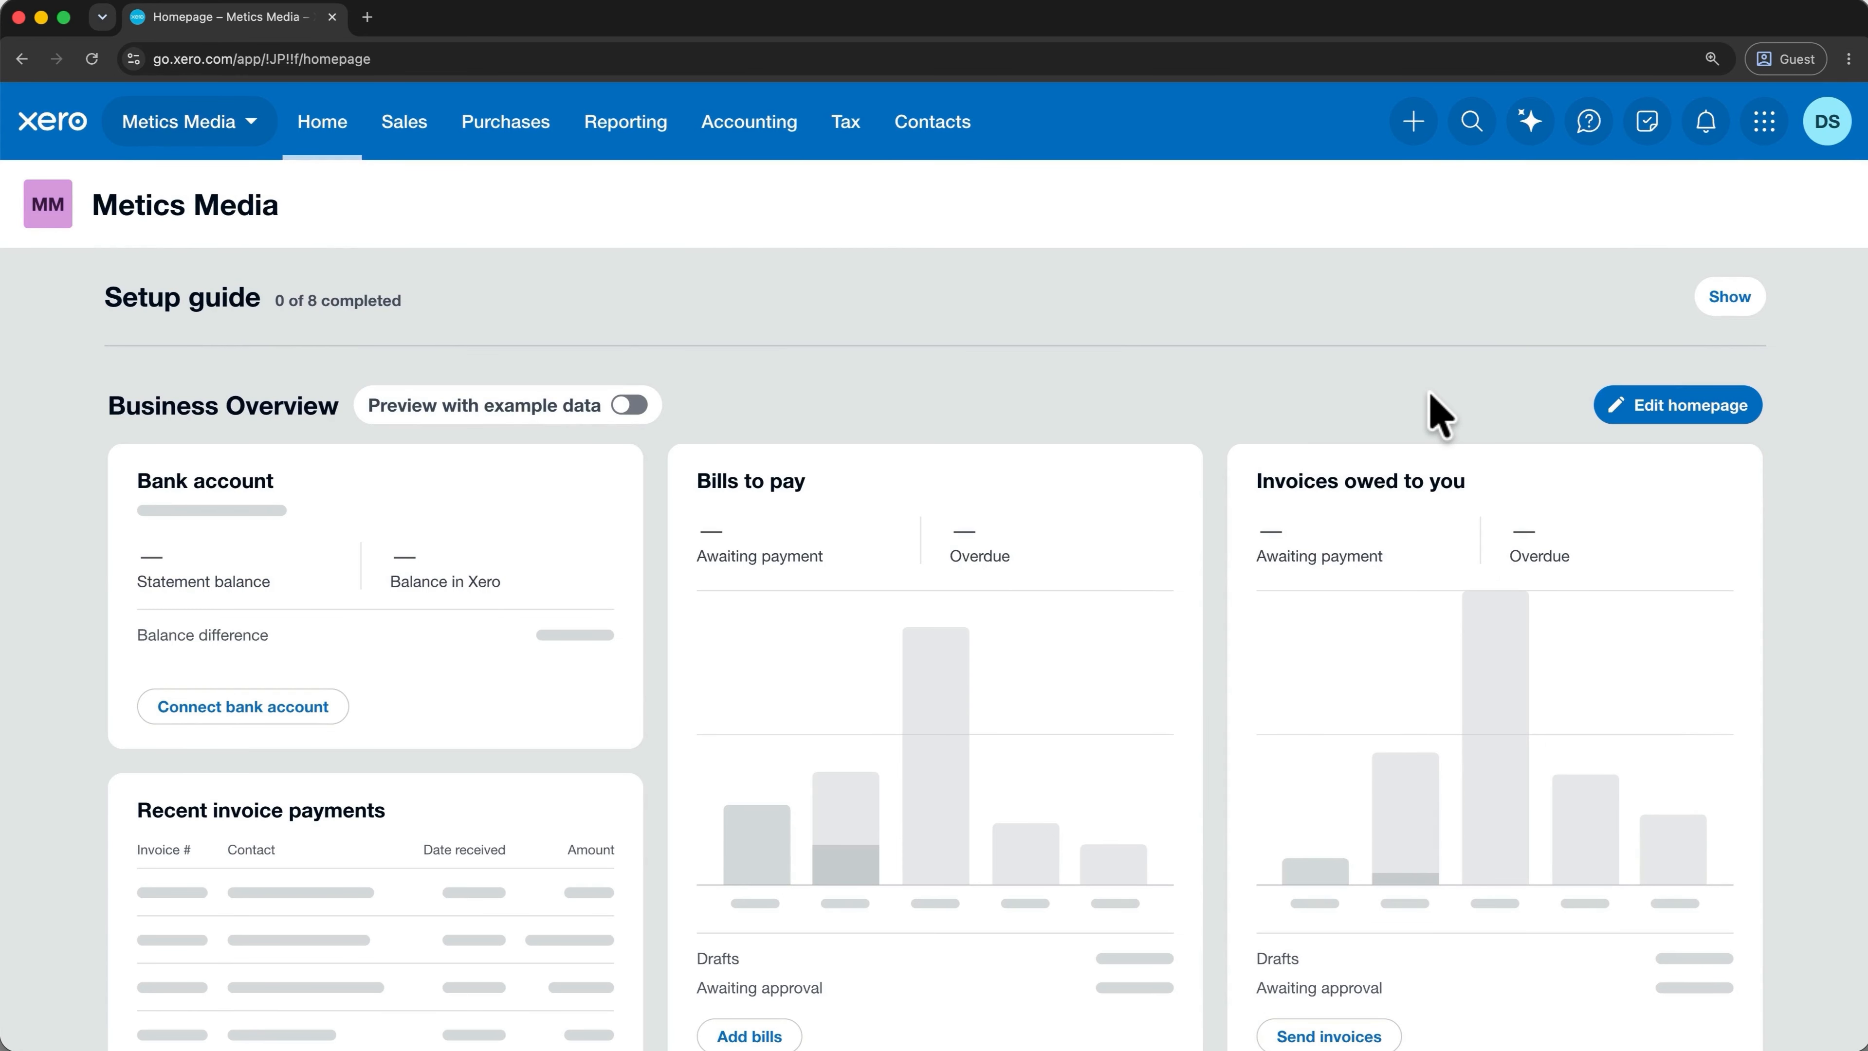
Fill the homepage with example data and preview the Sales, Purchases, Accounting and Reporting menus.
left_click(631, 406)
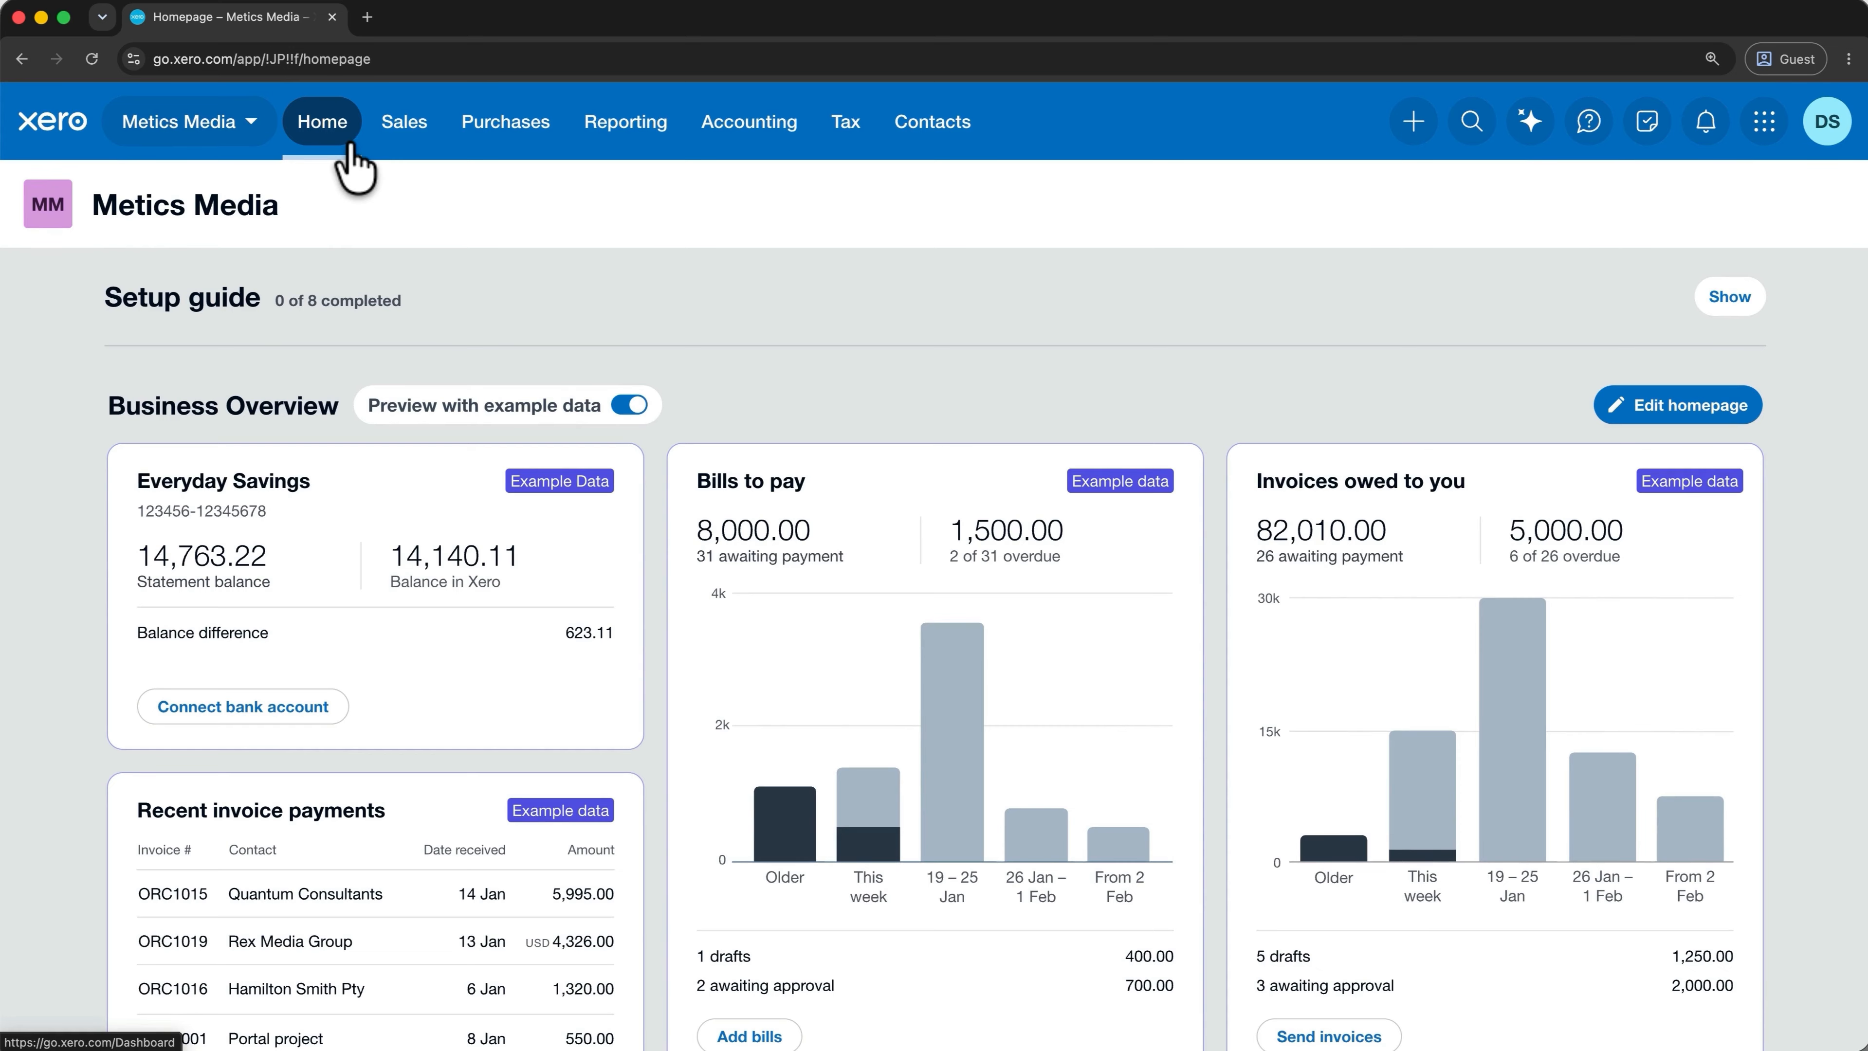
left_click(408, 144)
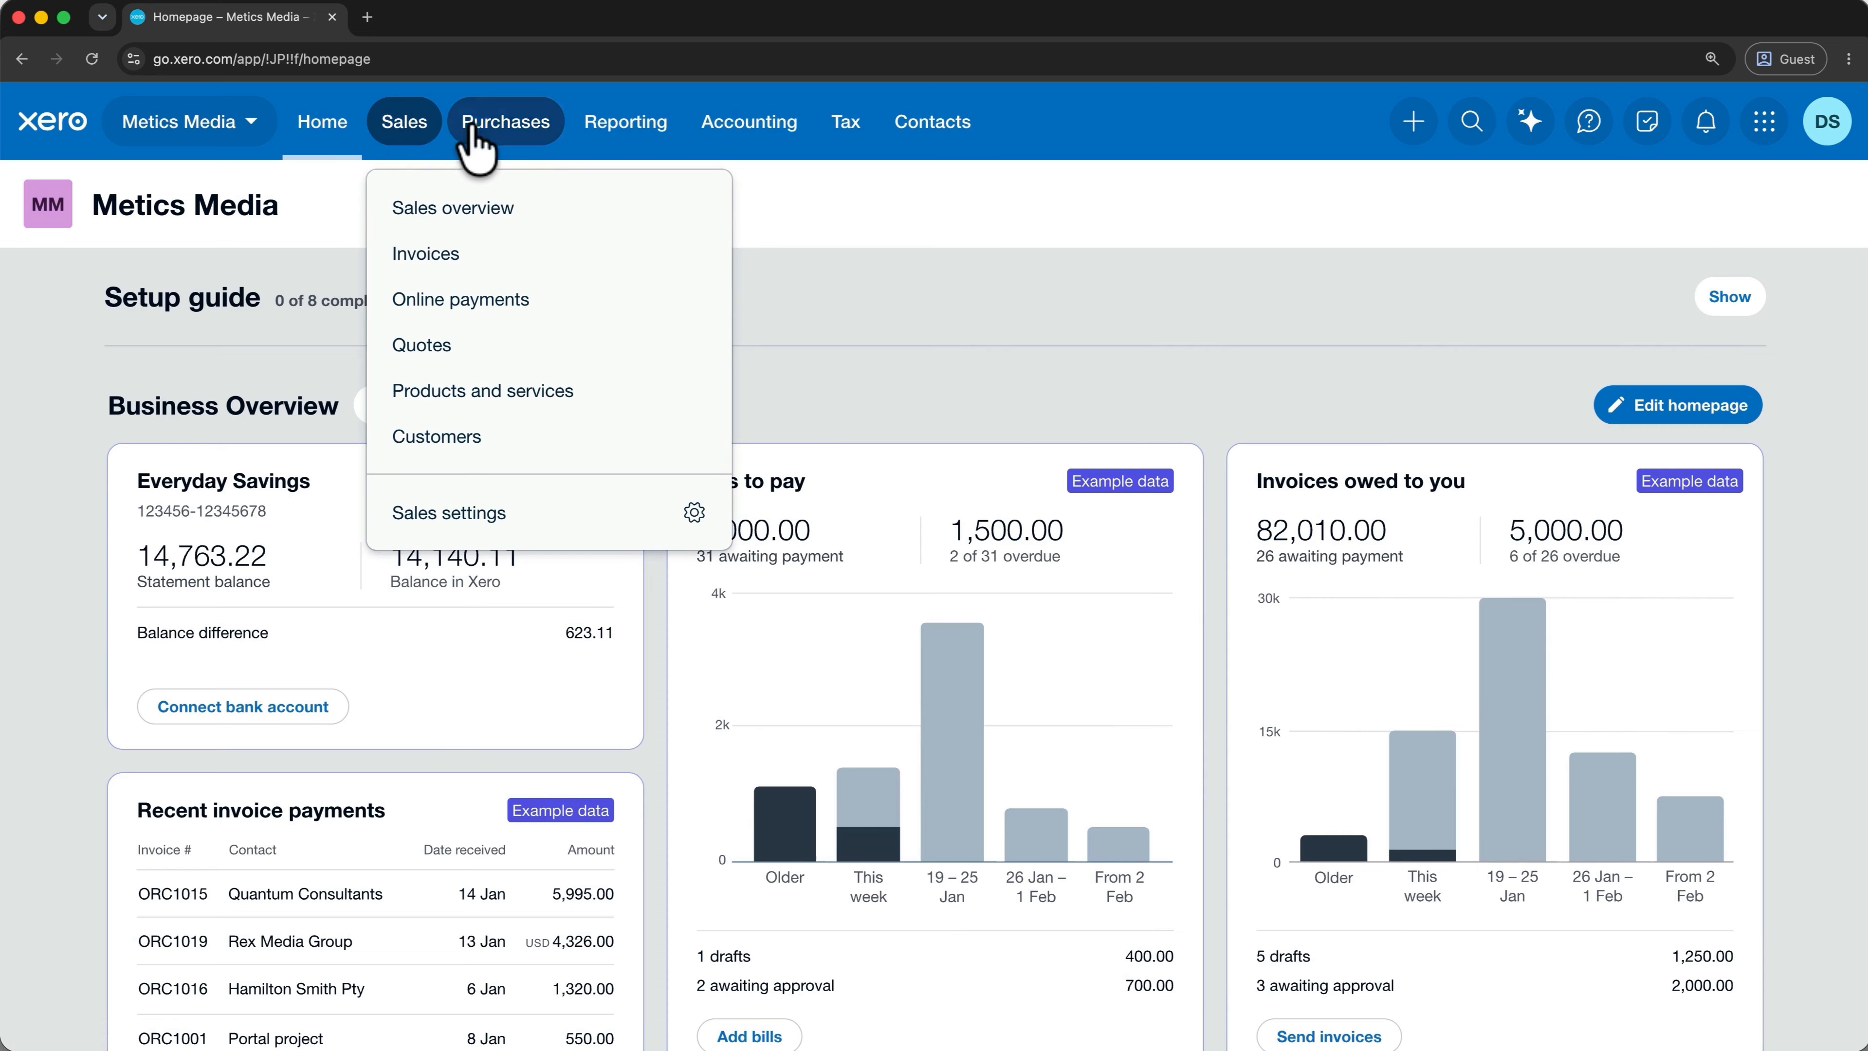
left_click(484, 141)
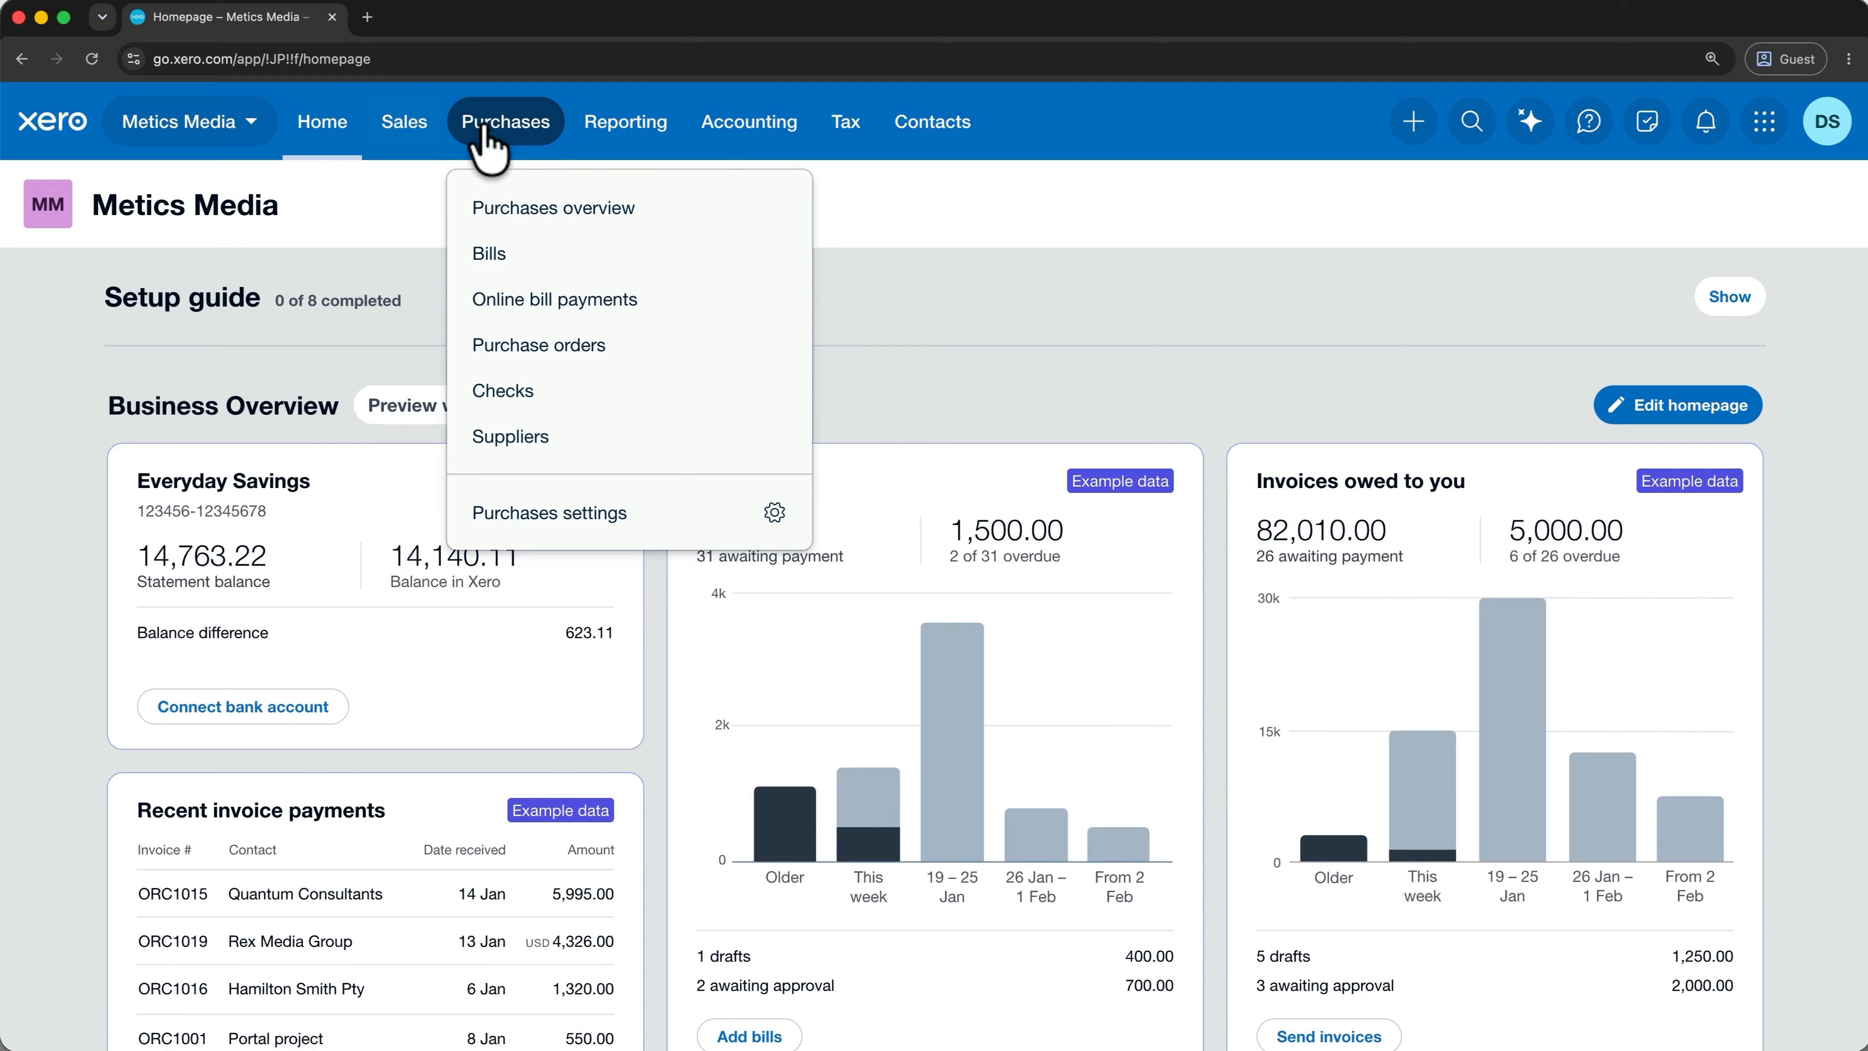
left_click(726, 137)
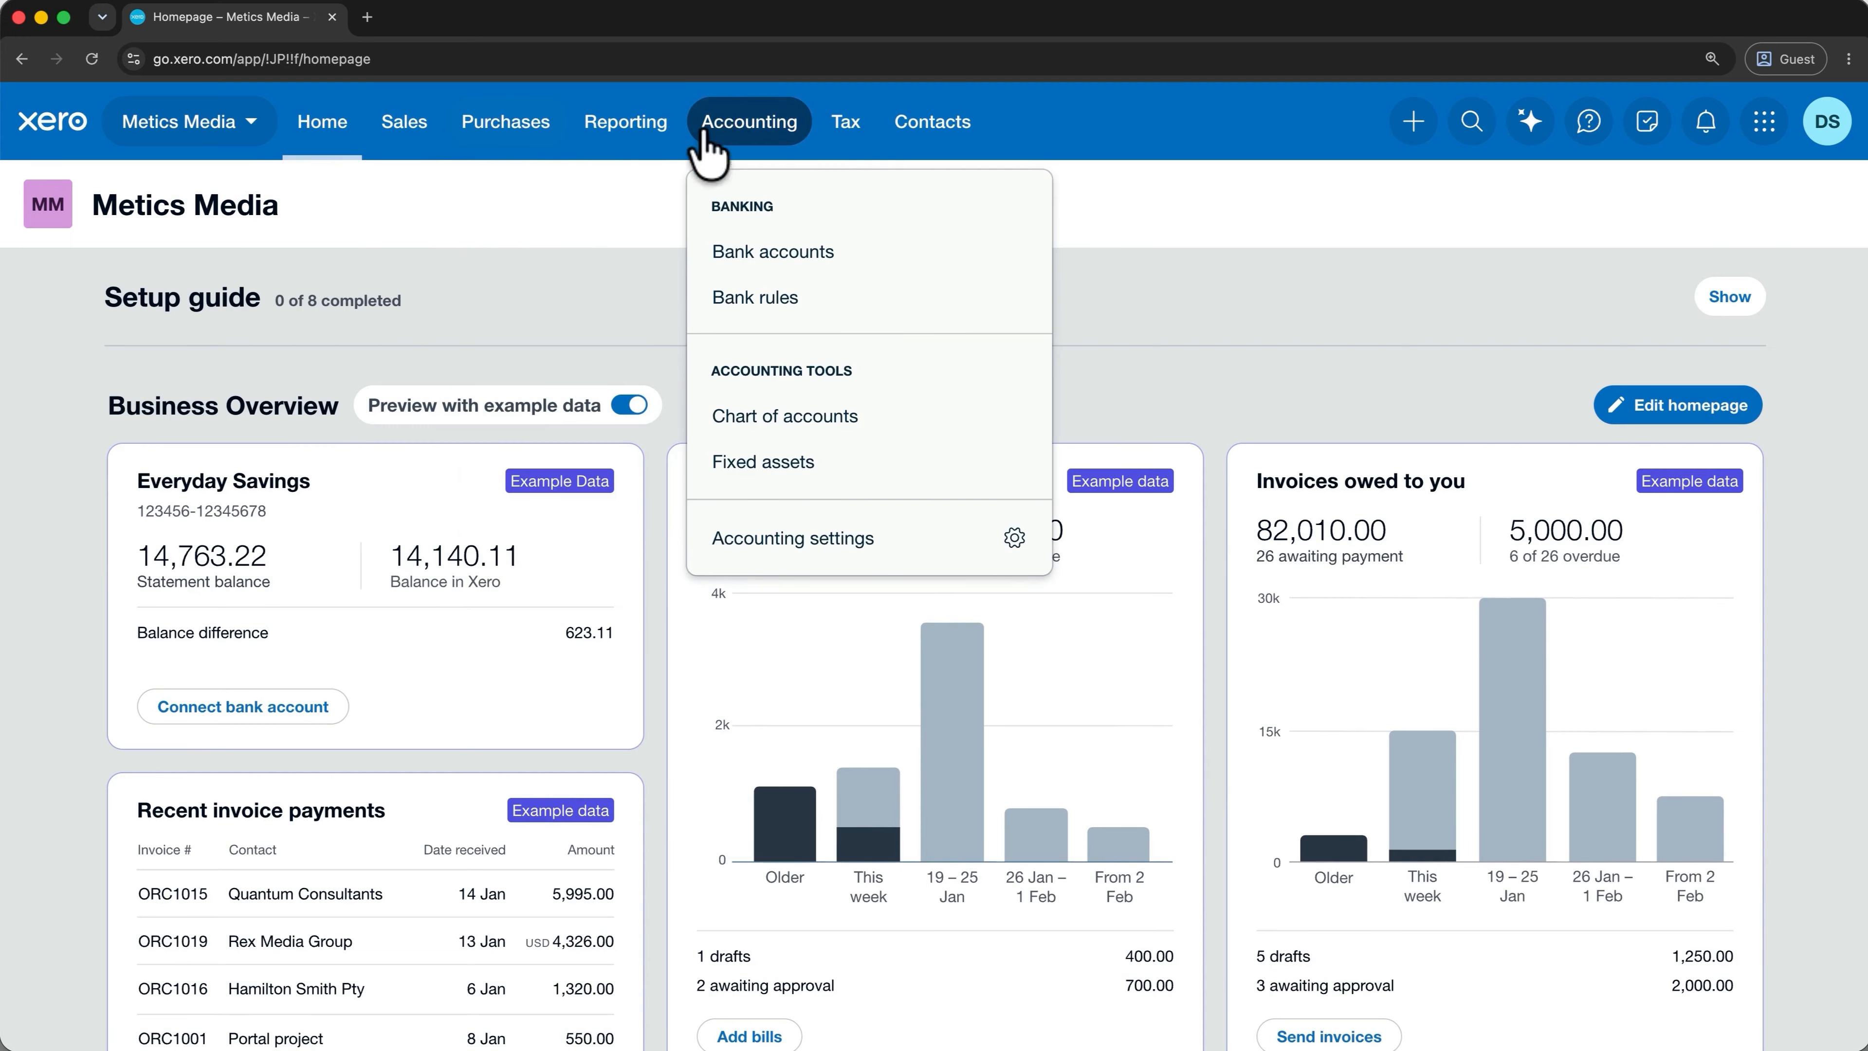
left_click(646, 144)
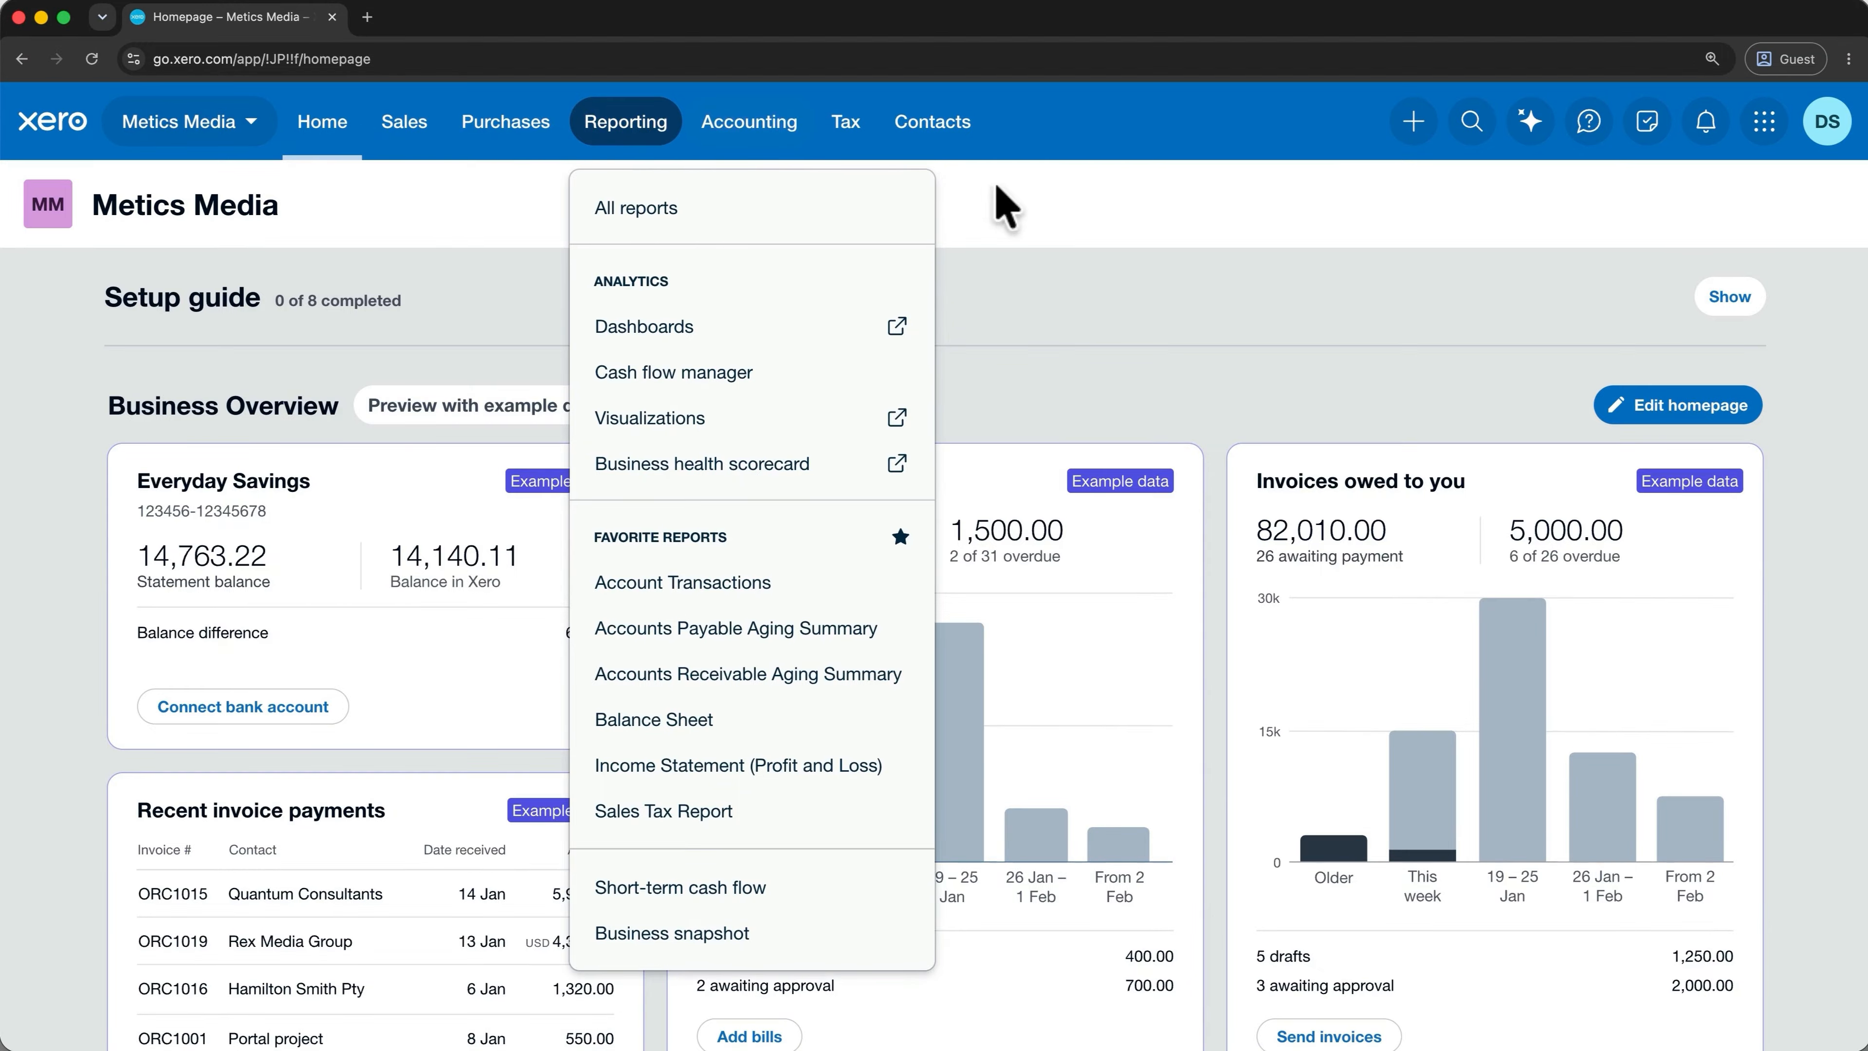
left_click(1413, 121)
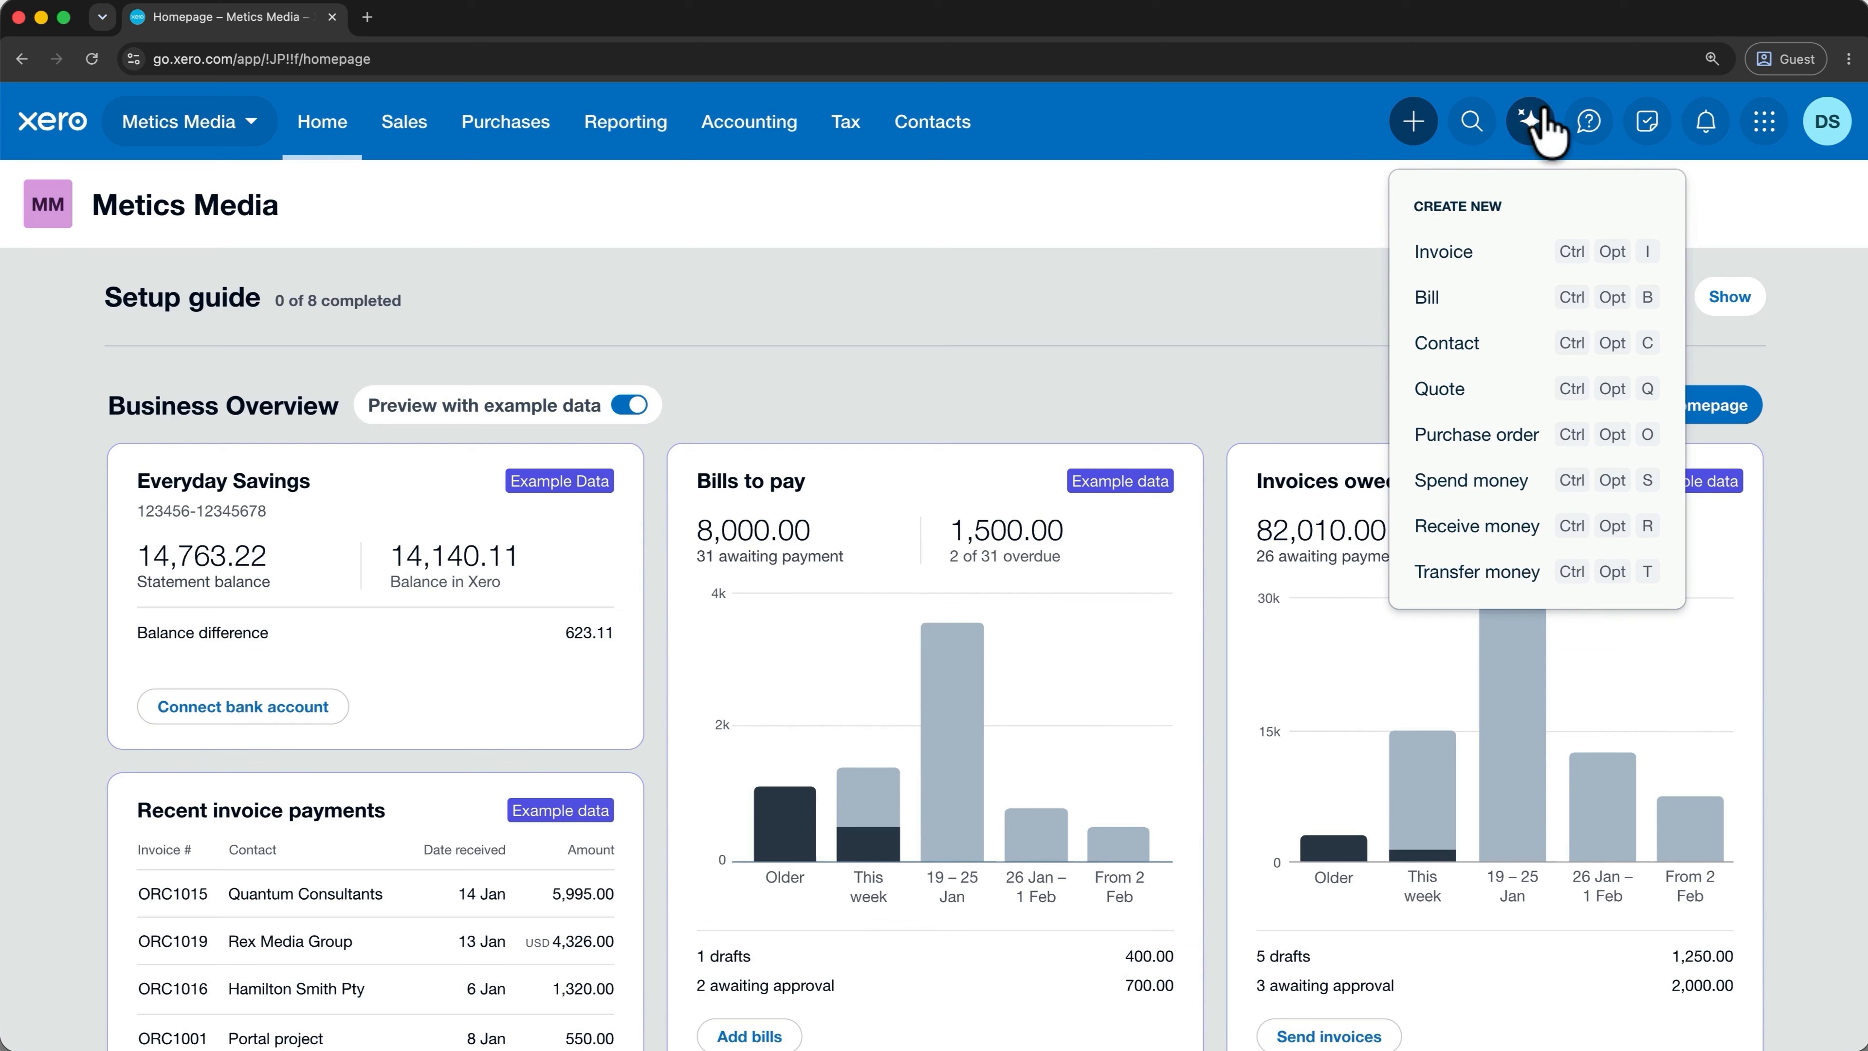
Open the JAX assistant and the contact and transaction search, then list the organisations.
left_click(1528, 125)
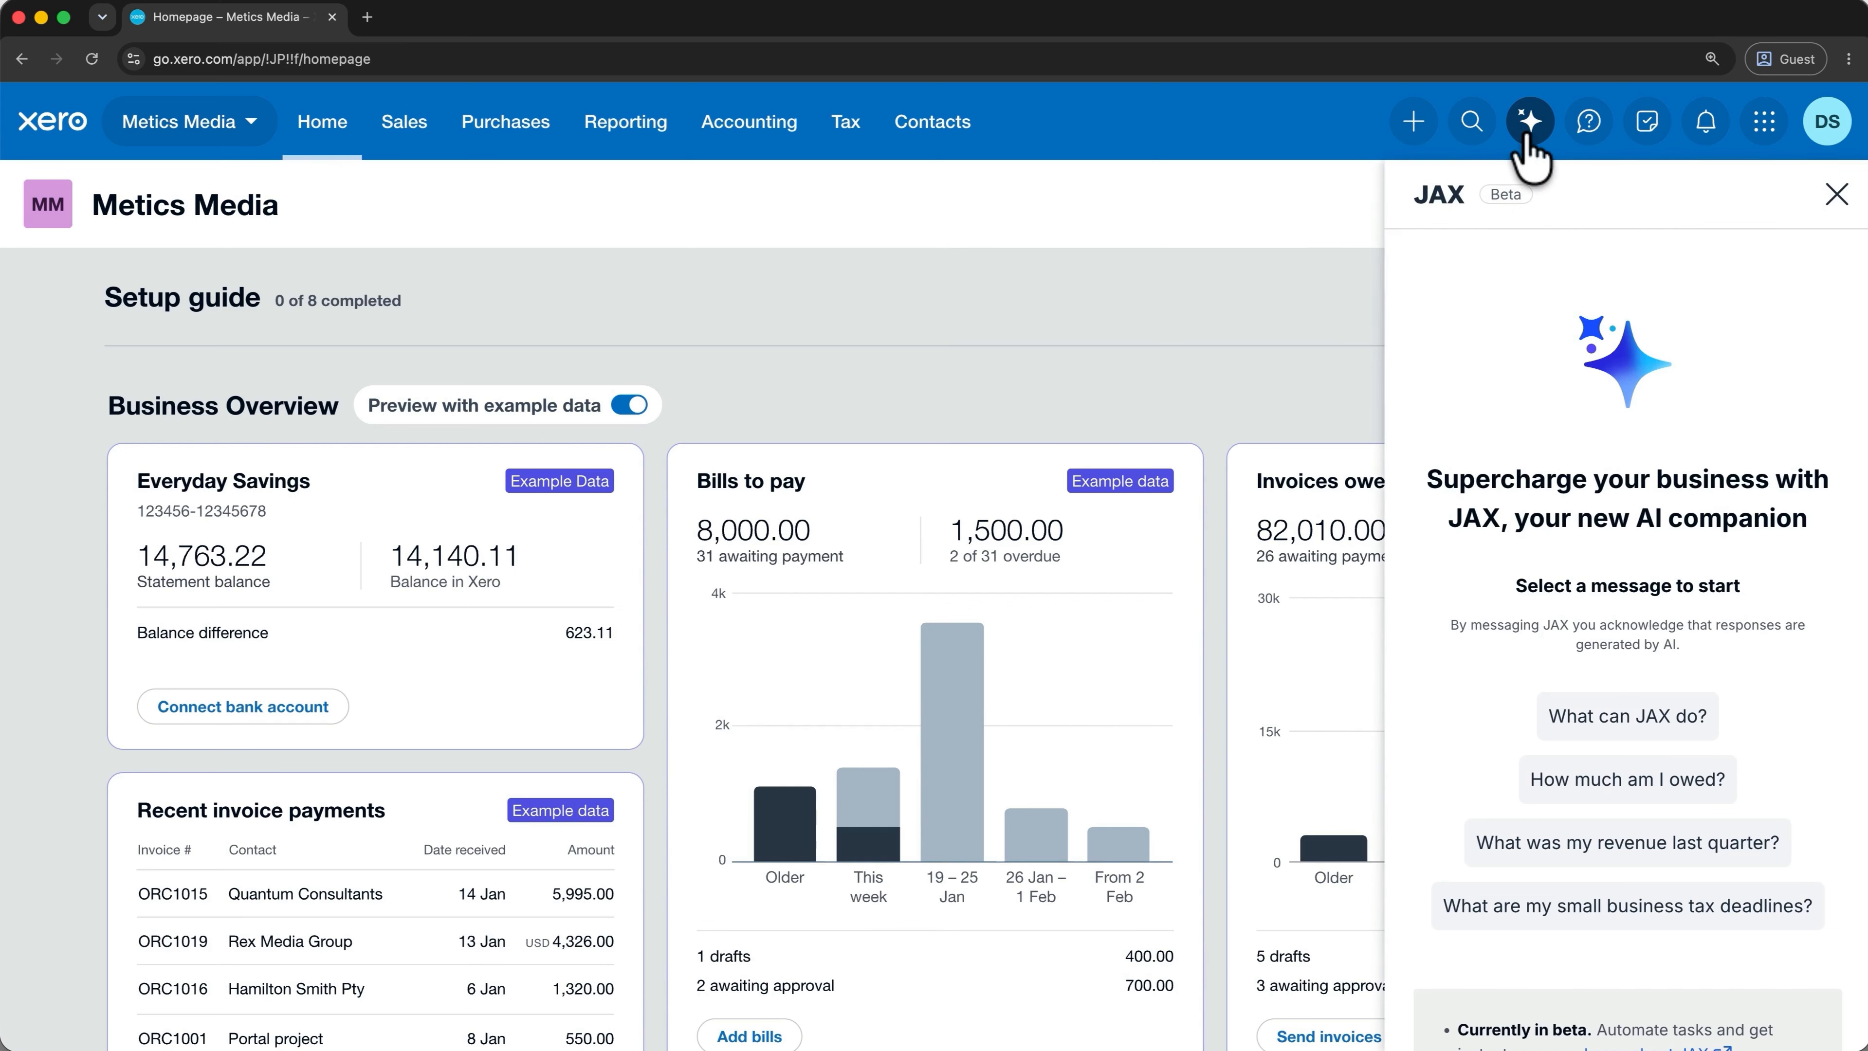
left_click(1472, 127)
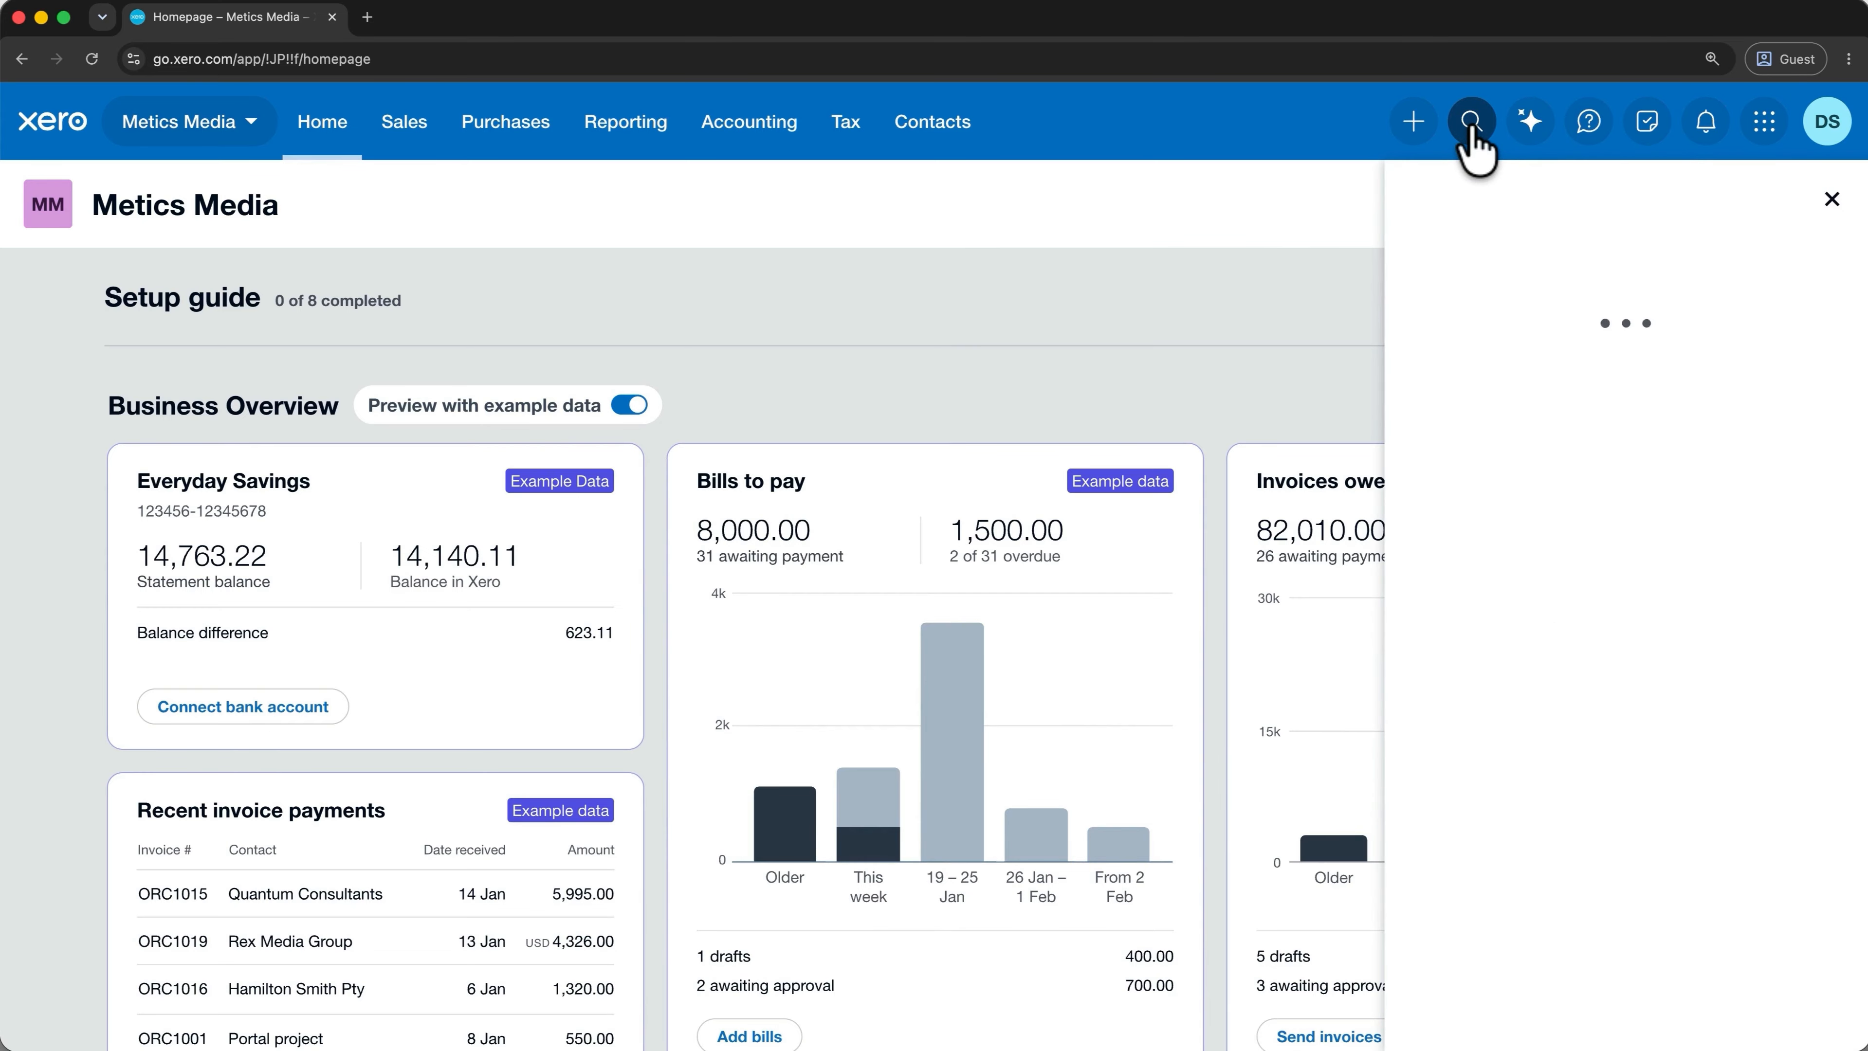
left_click(1299, 283)
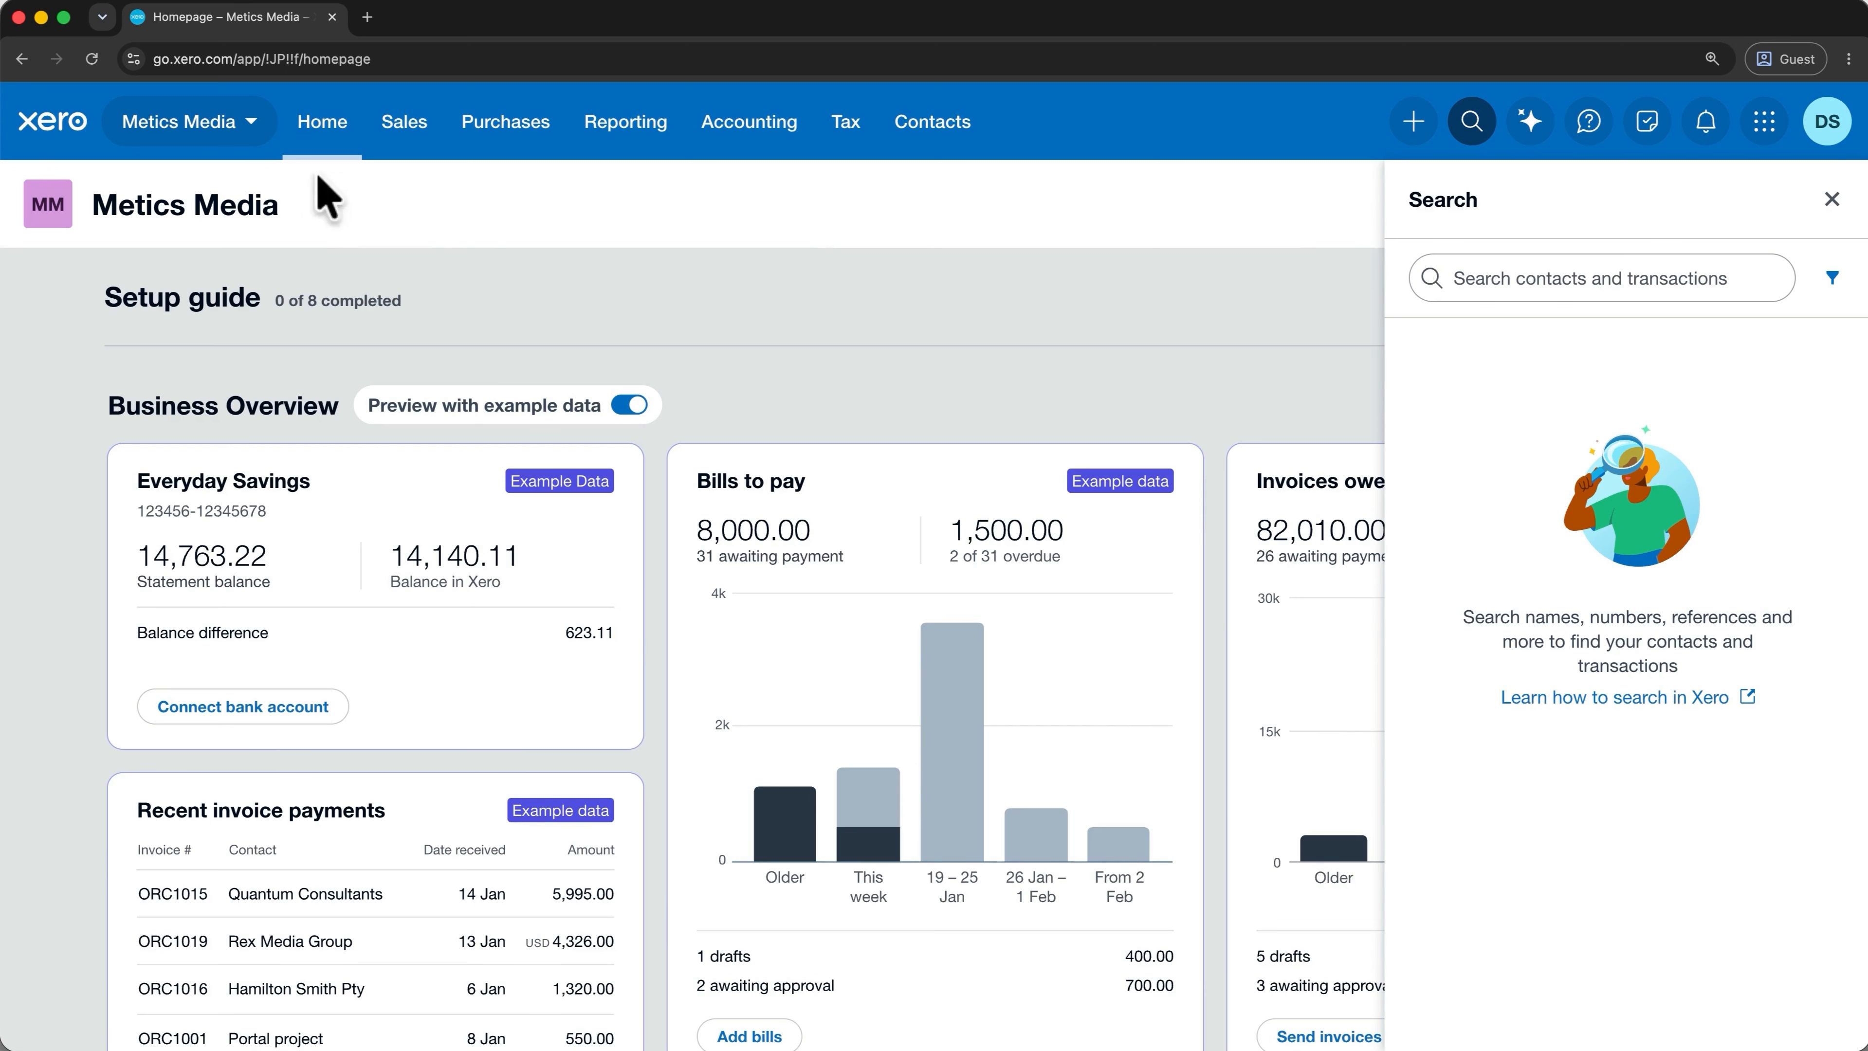
left_click(255, 127)
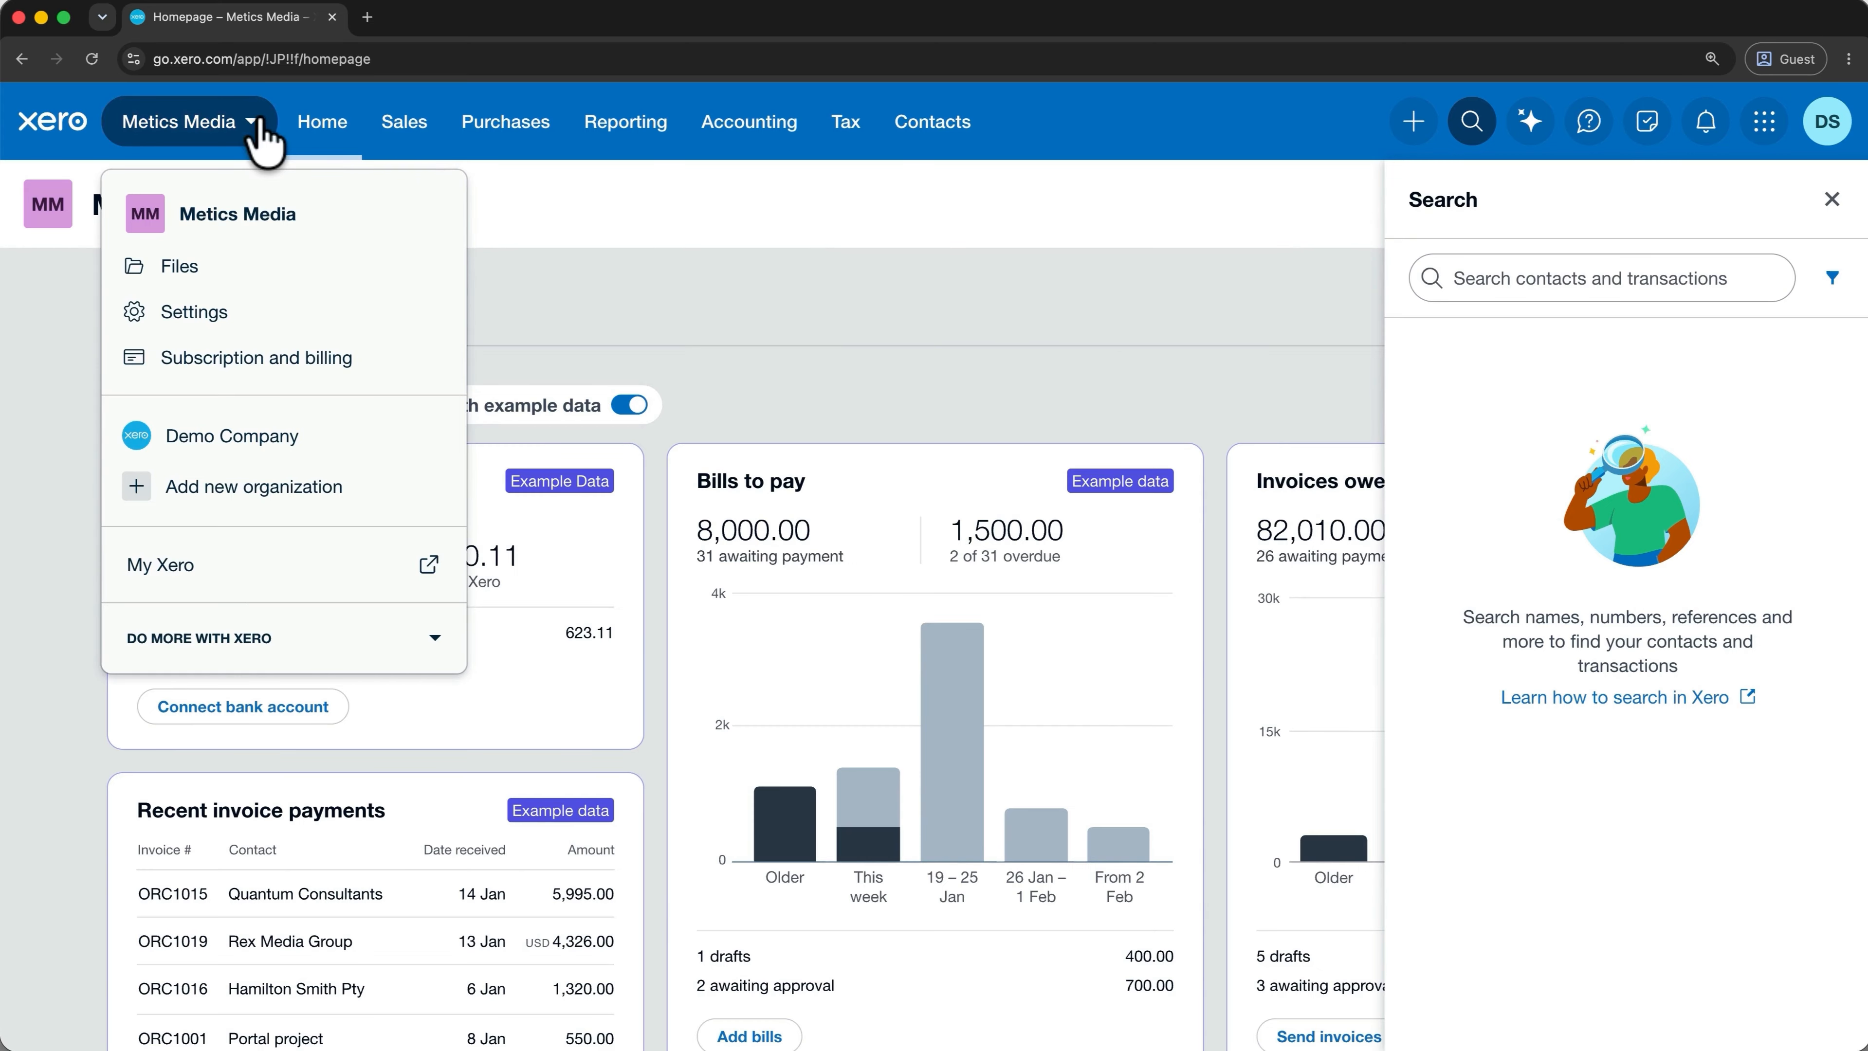
Switch to Demo Company (US) and go to its Bank accounts page.
left_click(265, 435)
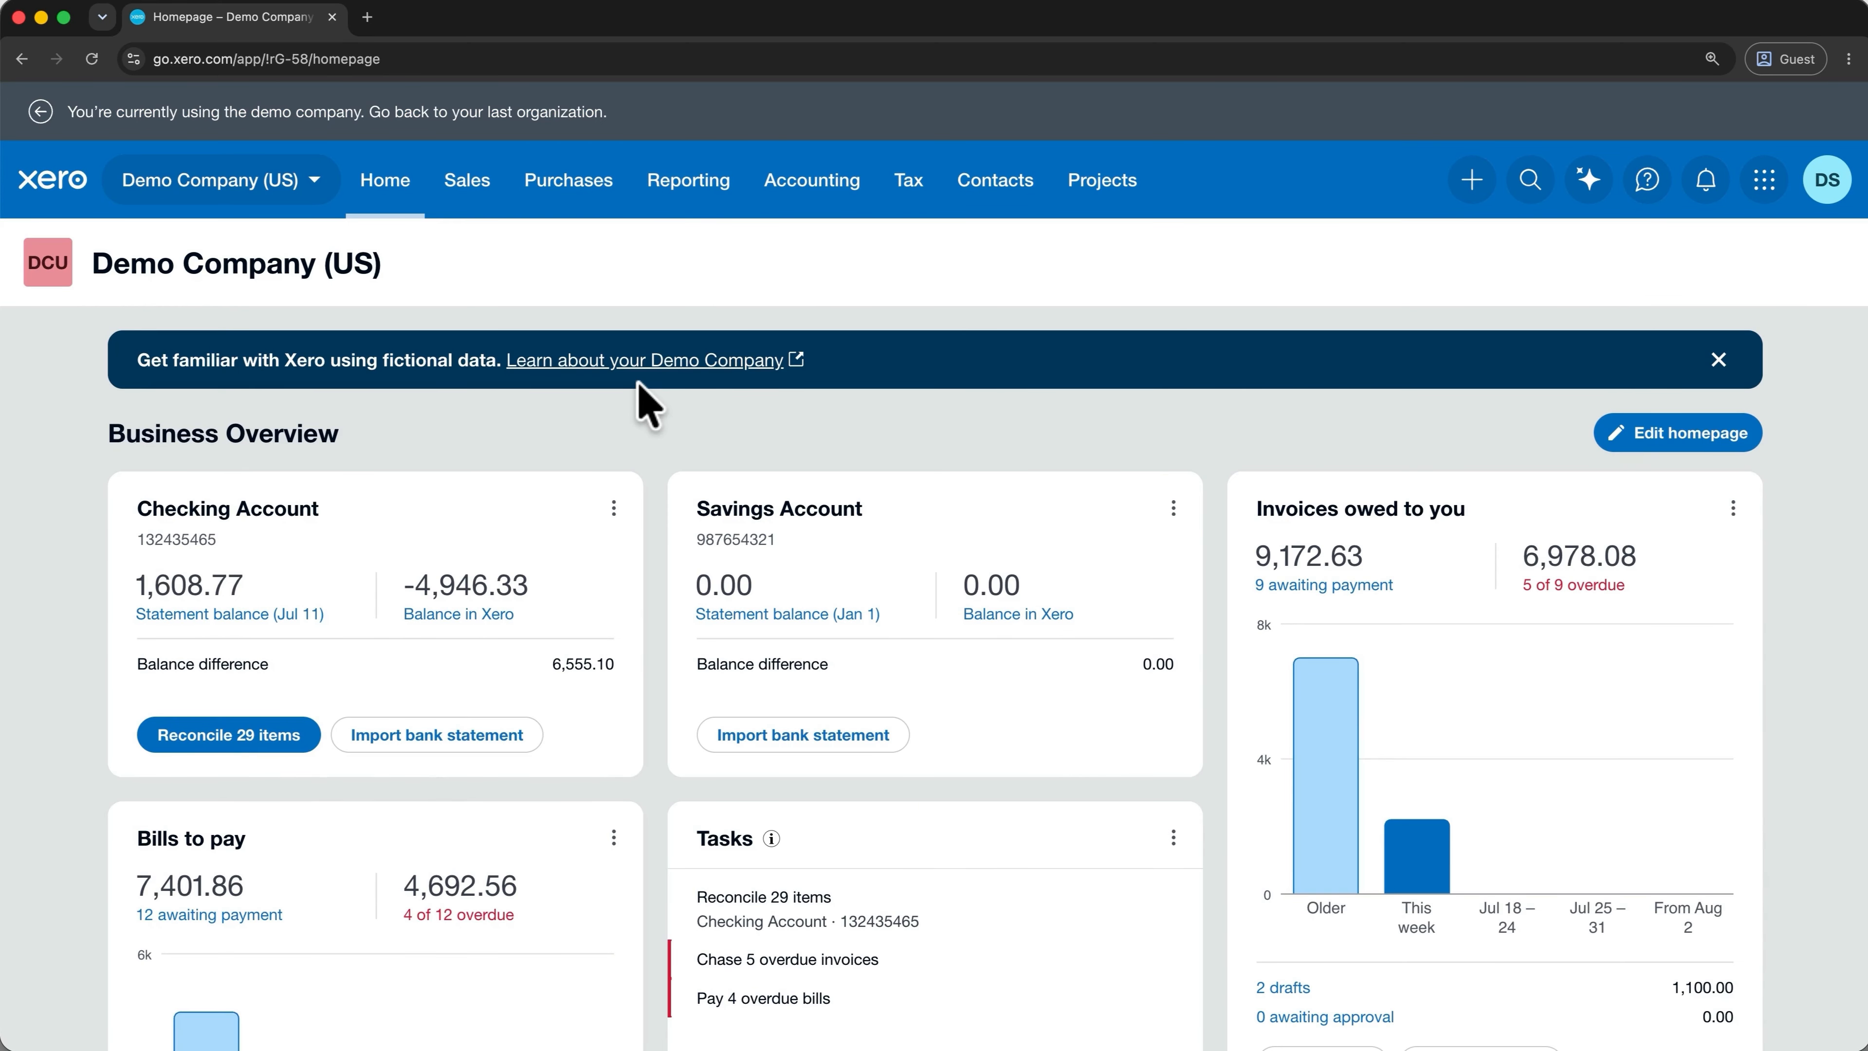
left_click(799, 193)
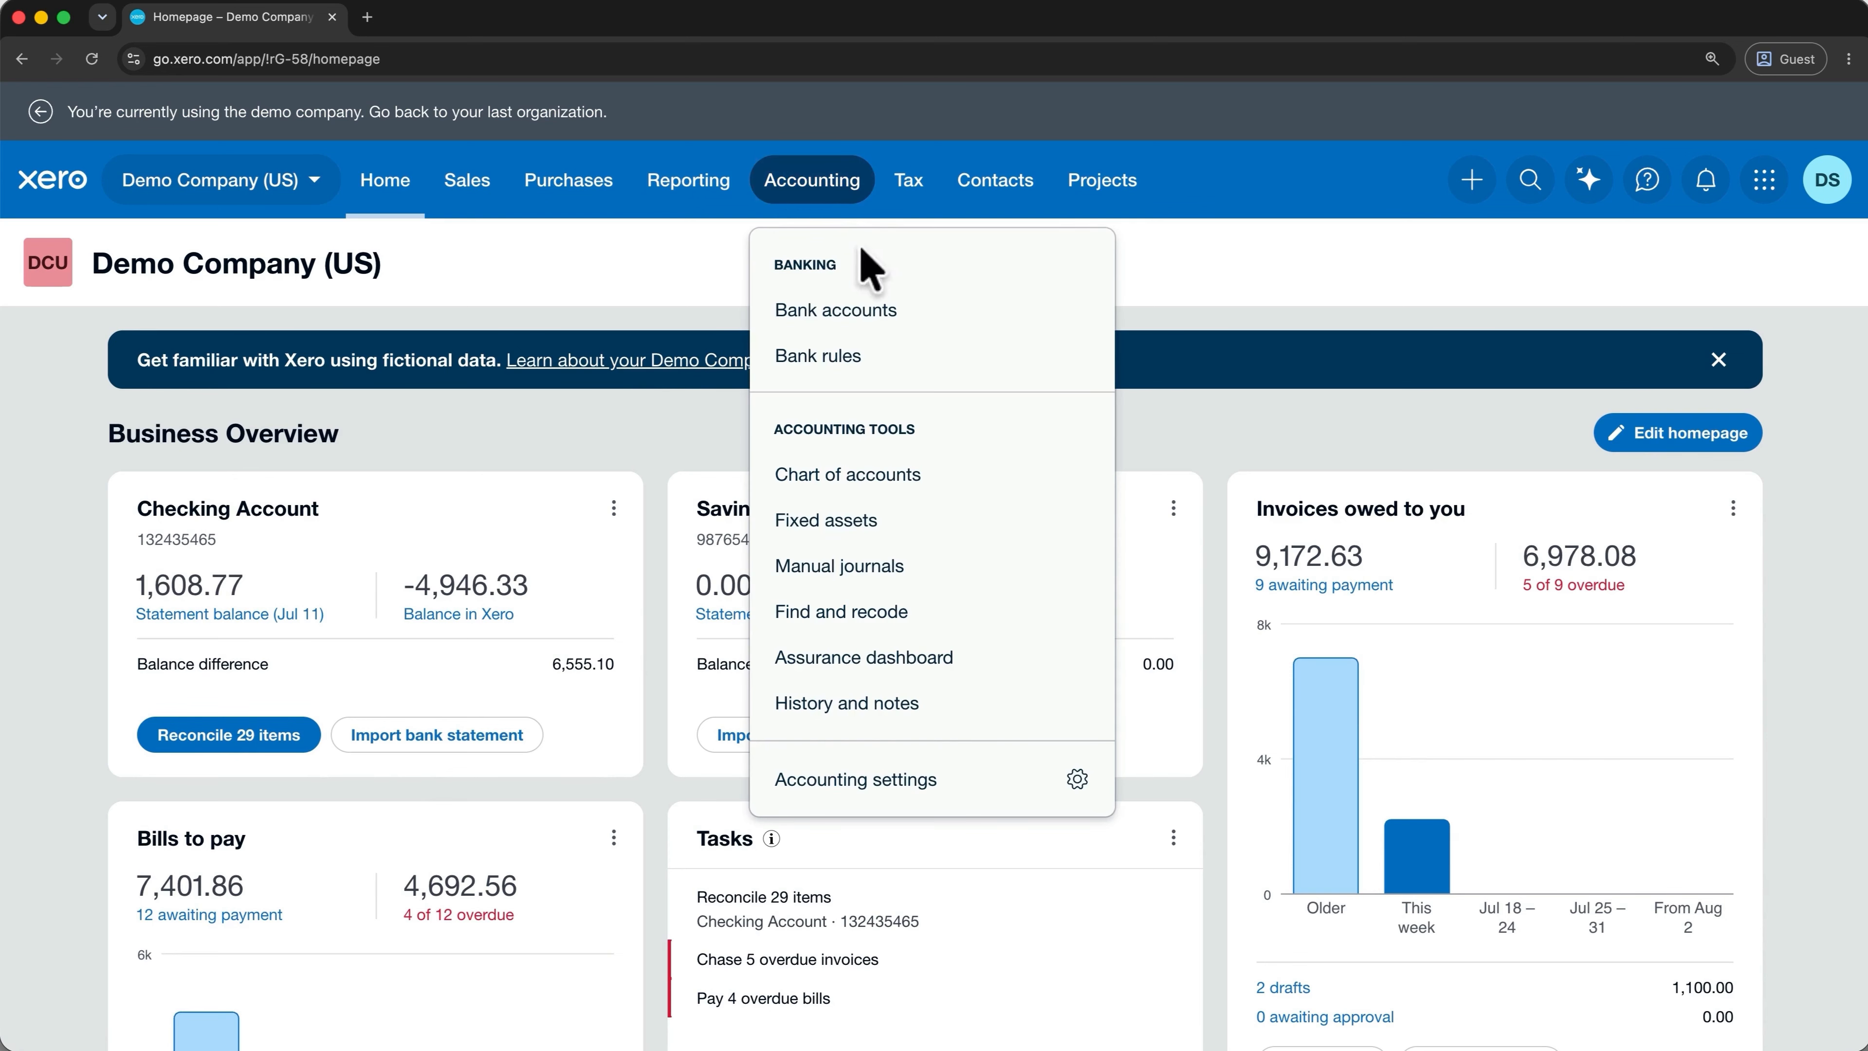
left_click(865, 316)
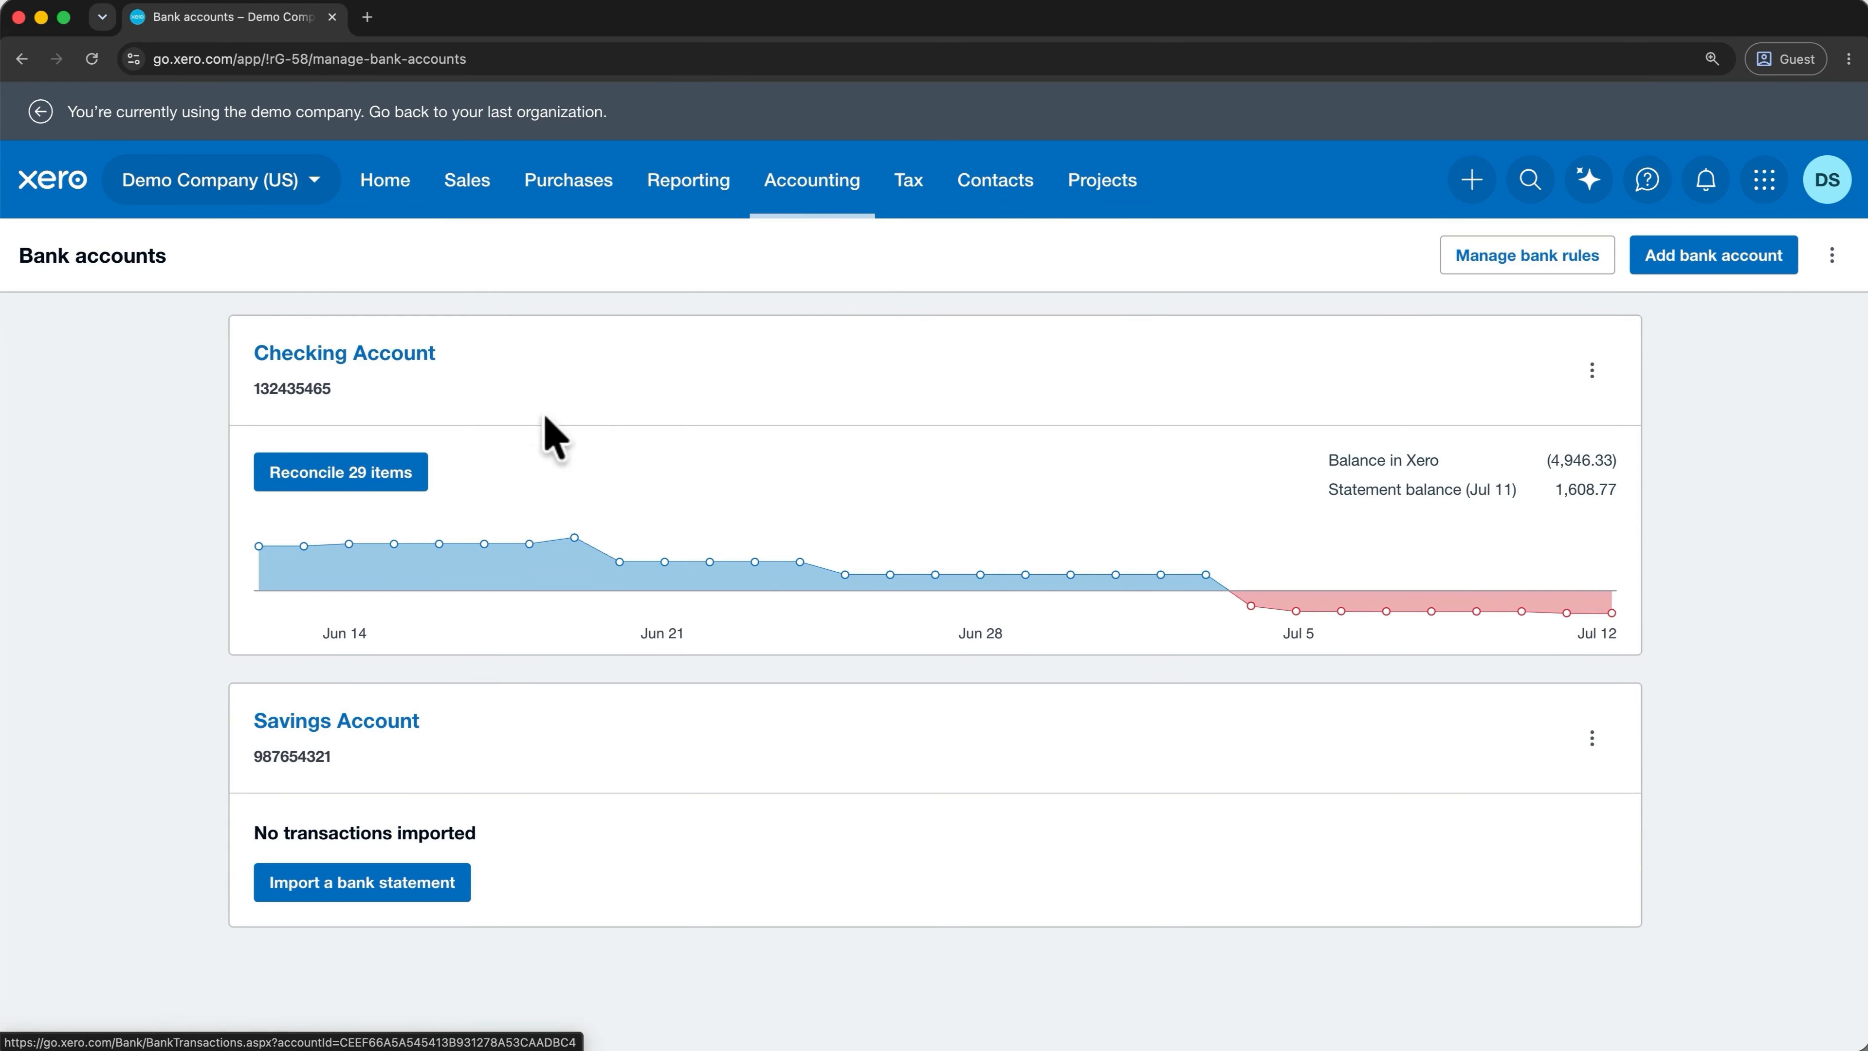
Start reconciling the Checking Account's 29 items and match Check 1236 to Truxton Property Management.
left_click(389, 480)
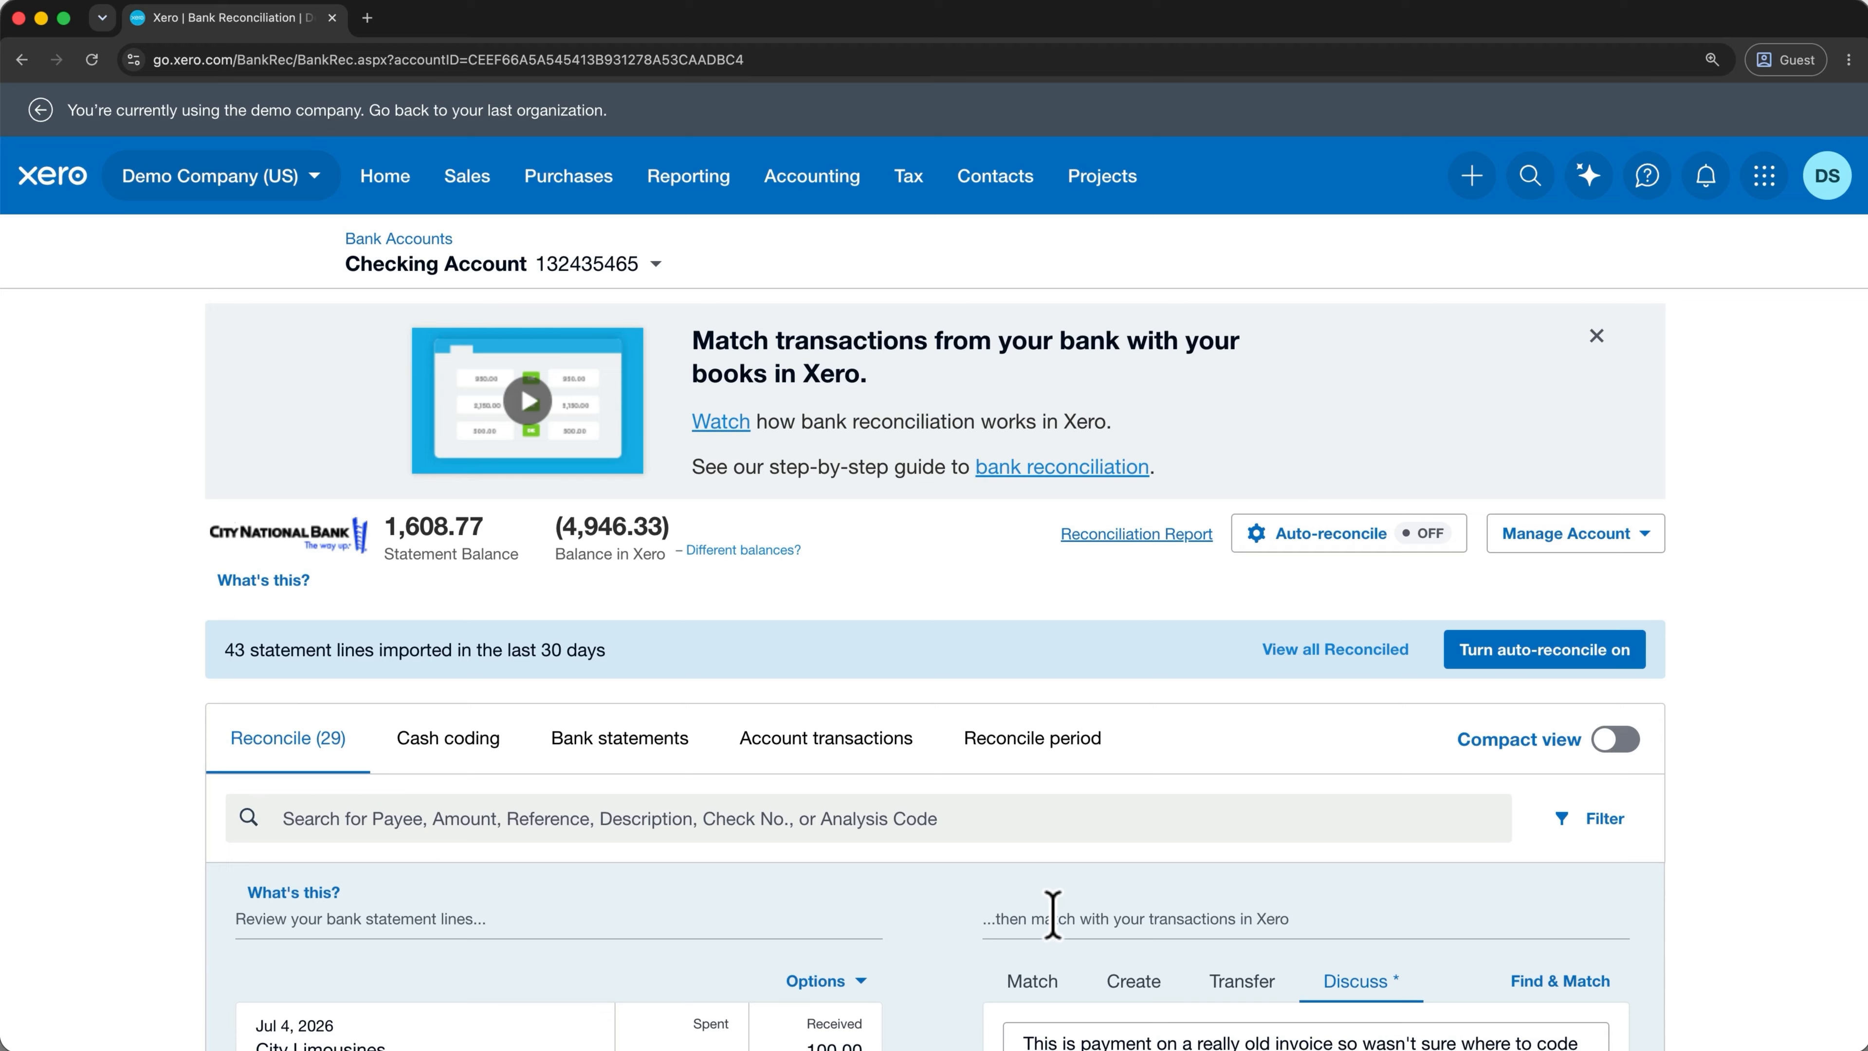
scroll(1053, 915, "down", 9)
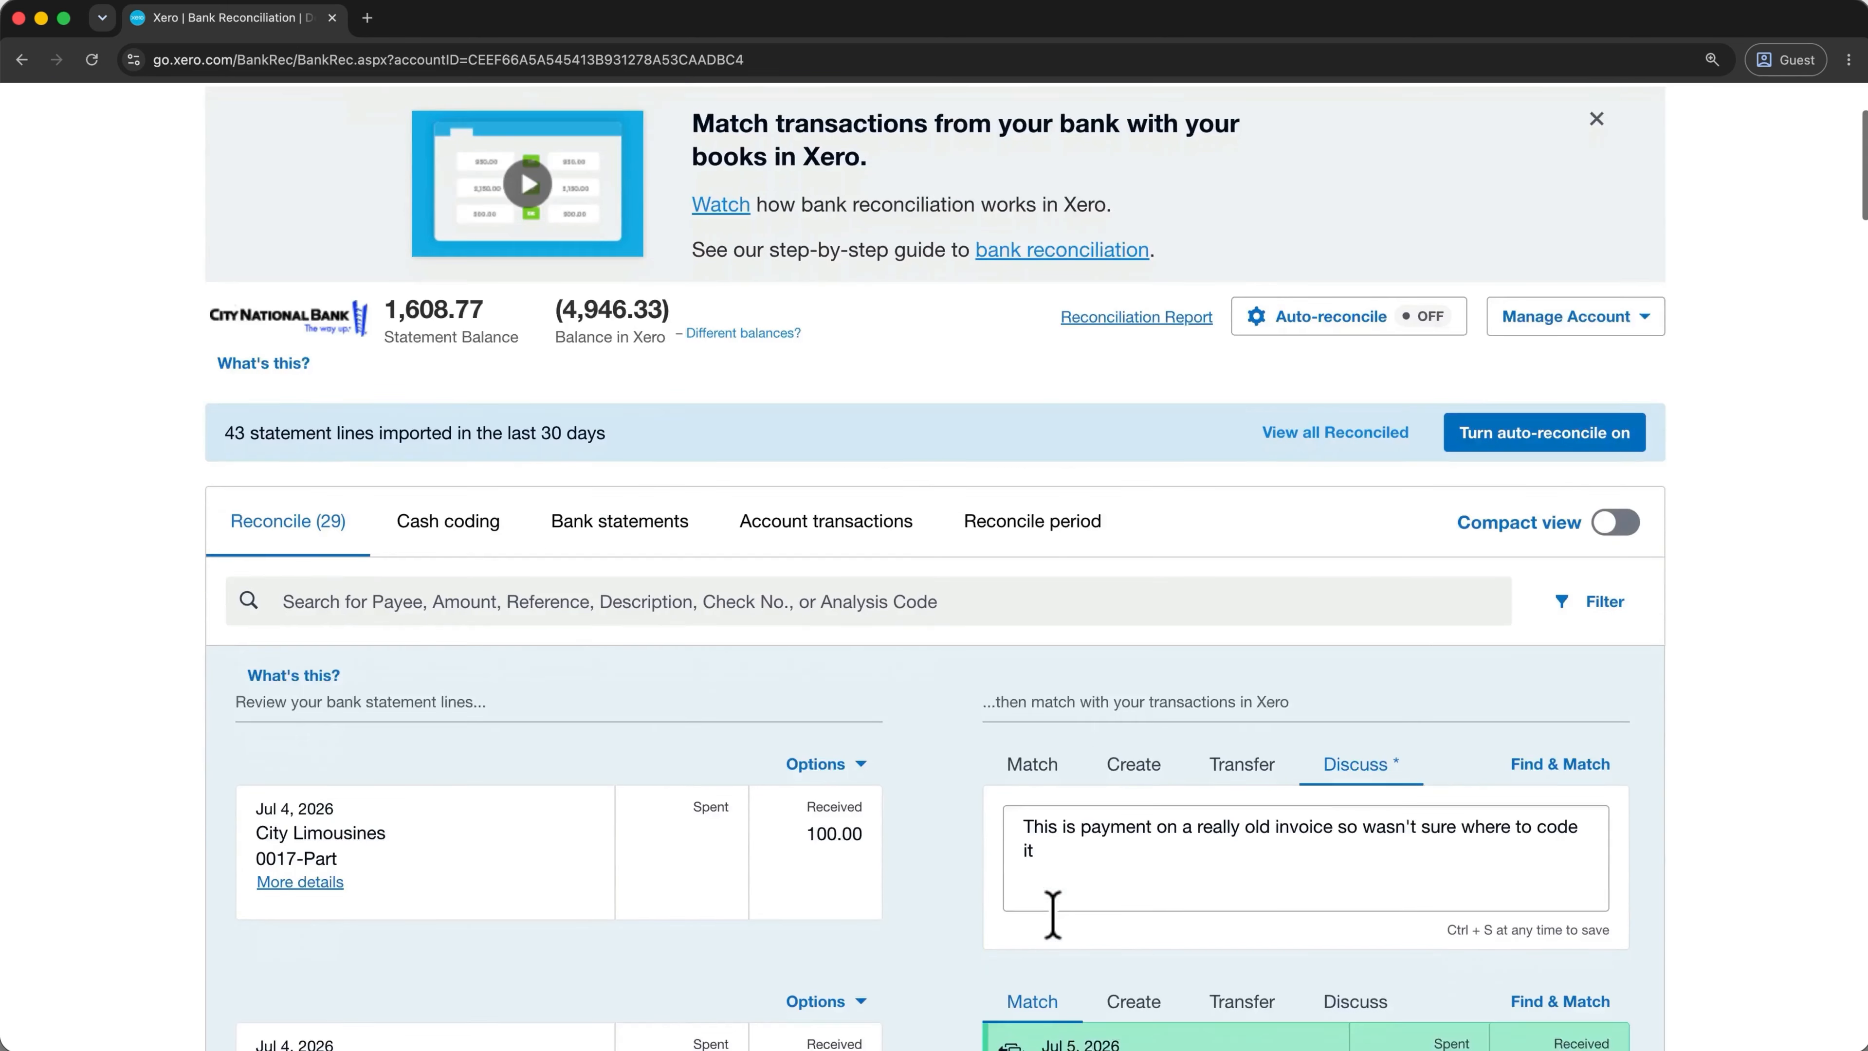
scroll(1055, 915, "down", 1)
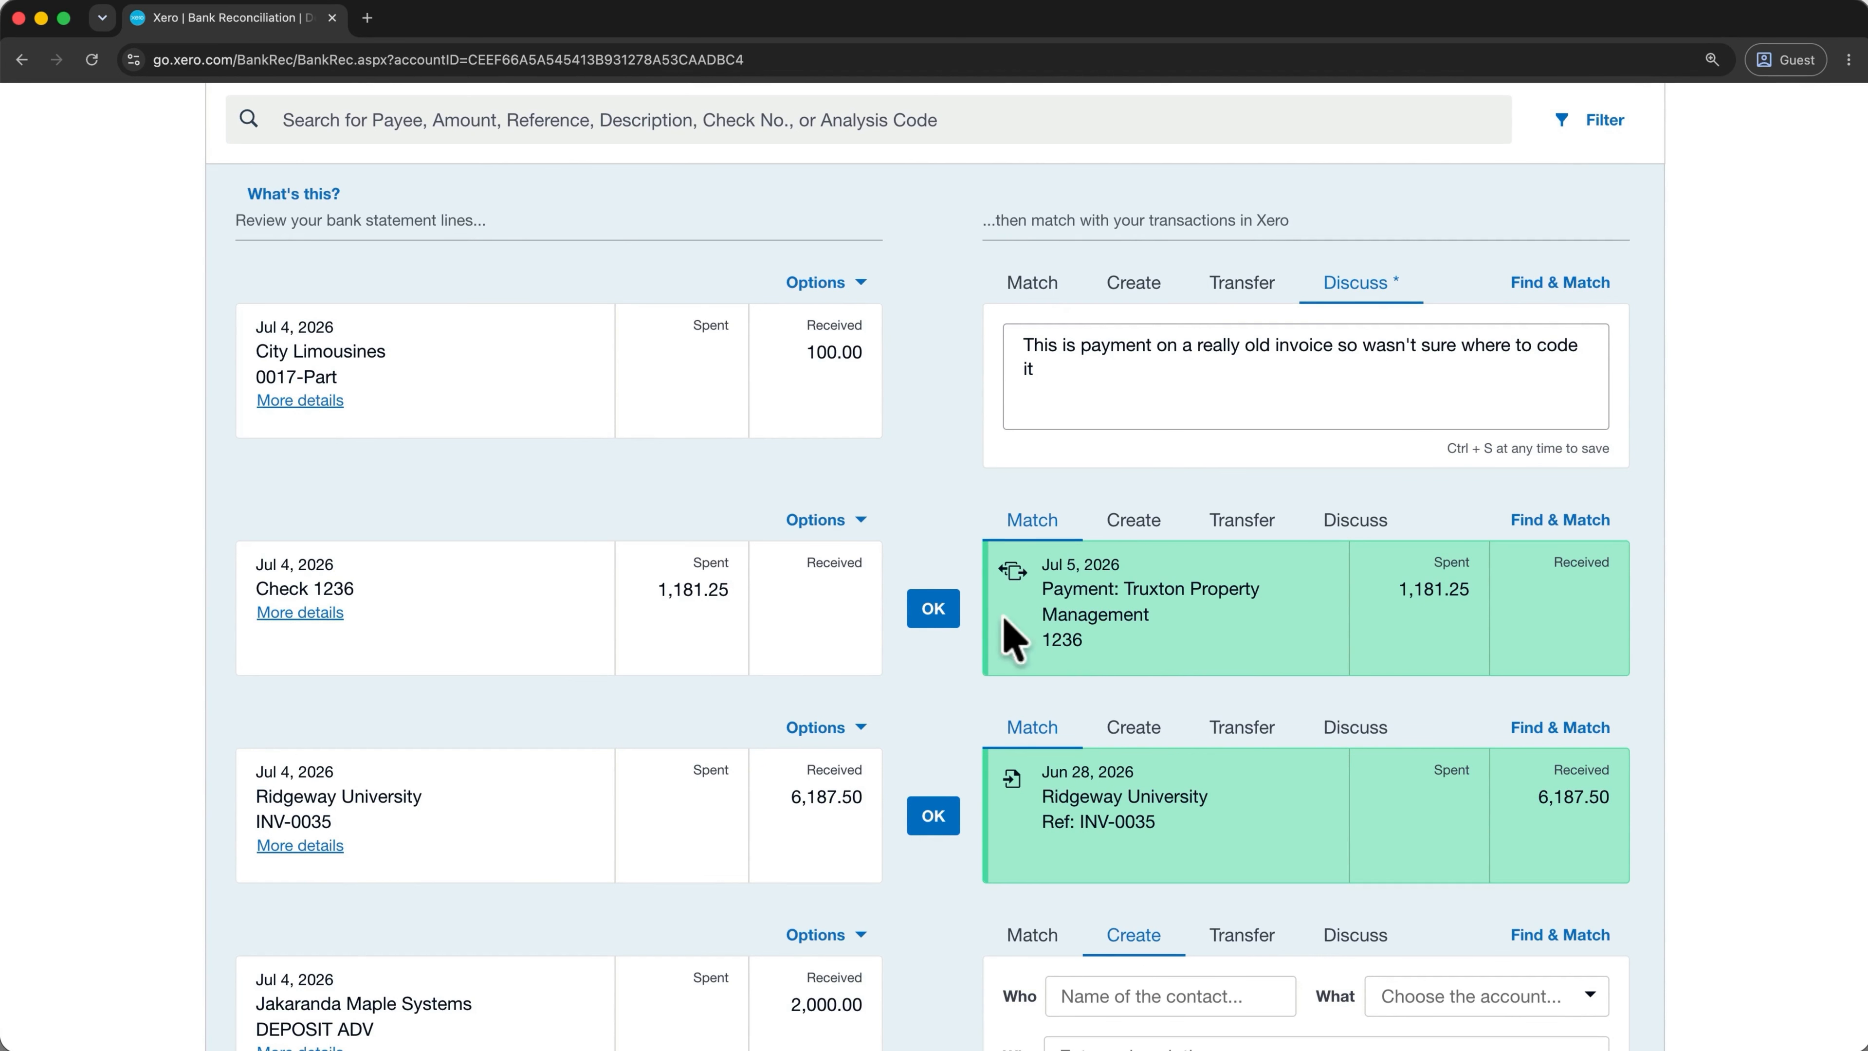
left_click(946, 606)
Reconcile the 6,187.50 Ridgeway University INV-0035 deposit and bring up the 7-Eleven rule's link options.
left_click(952, 606)
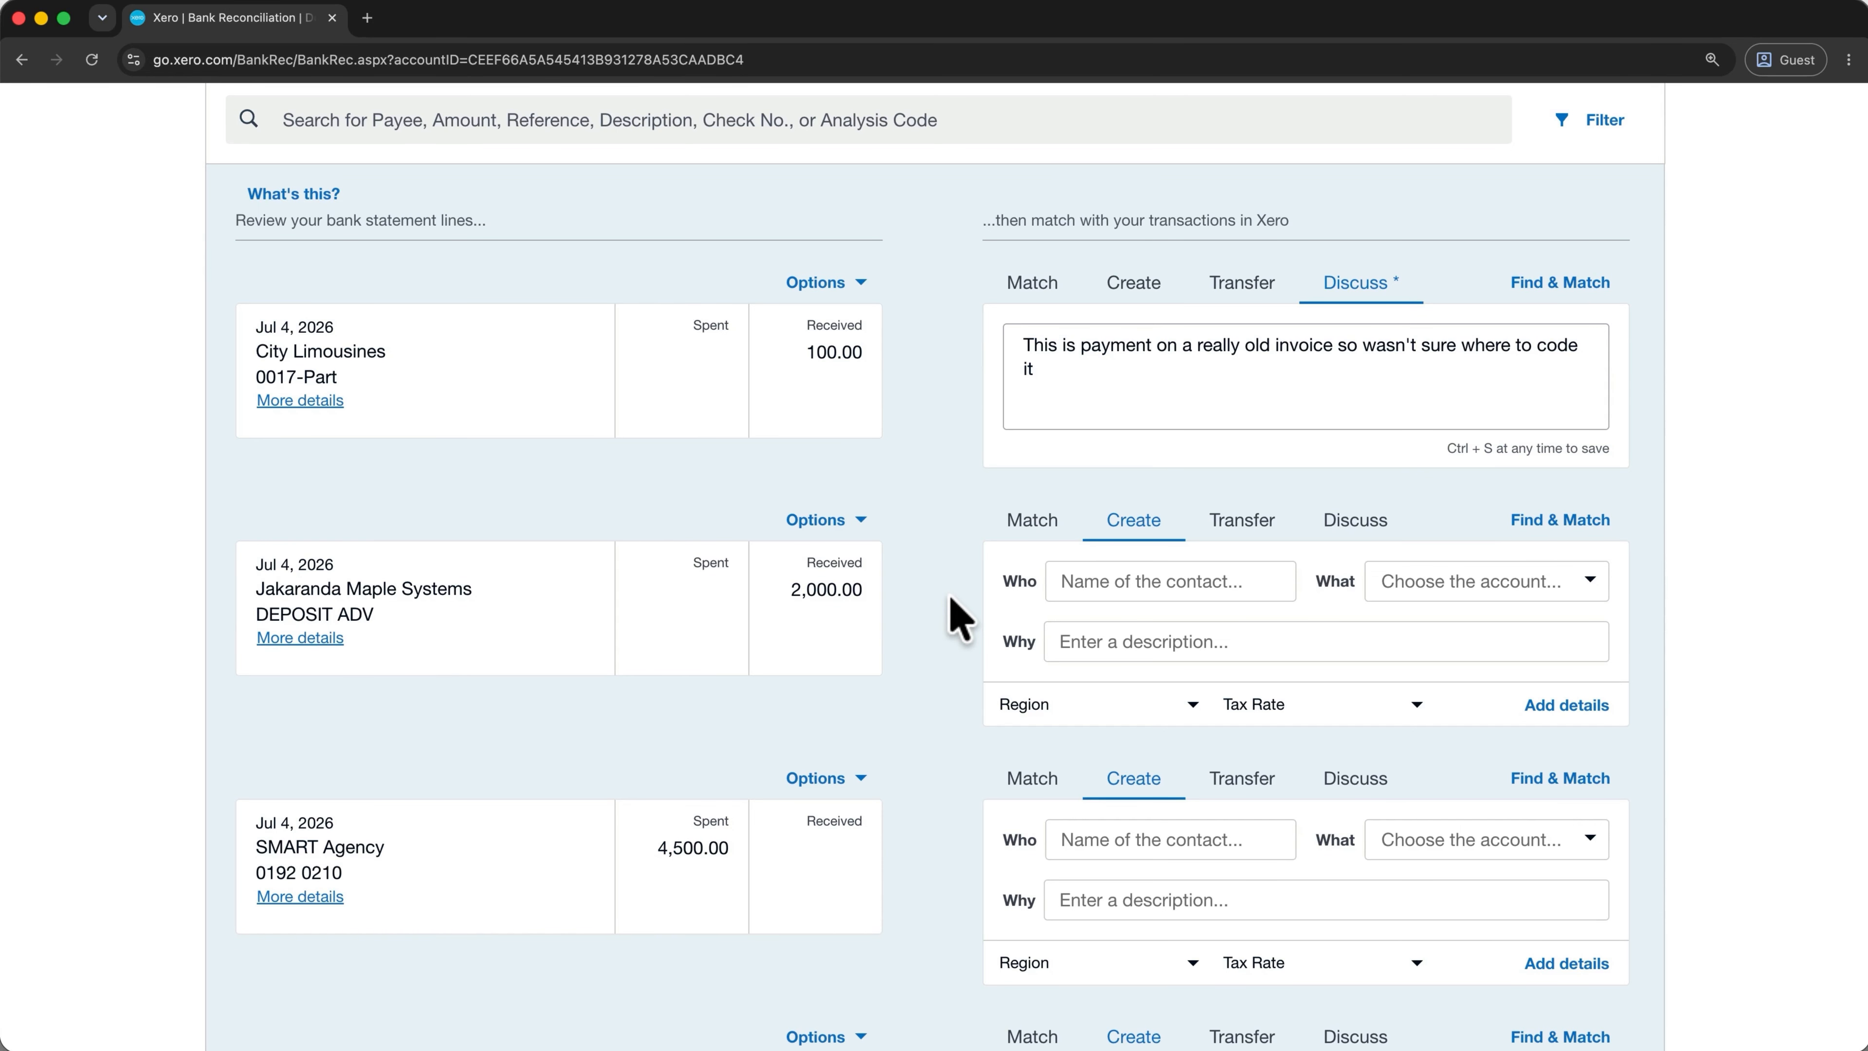
scroll(957, 617, "down", 7)
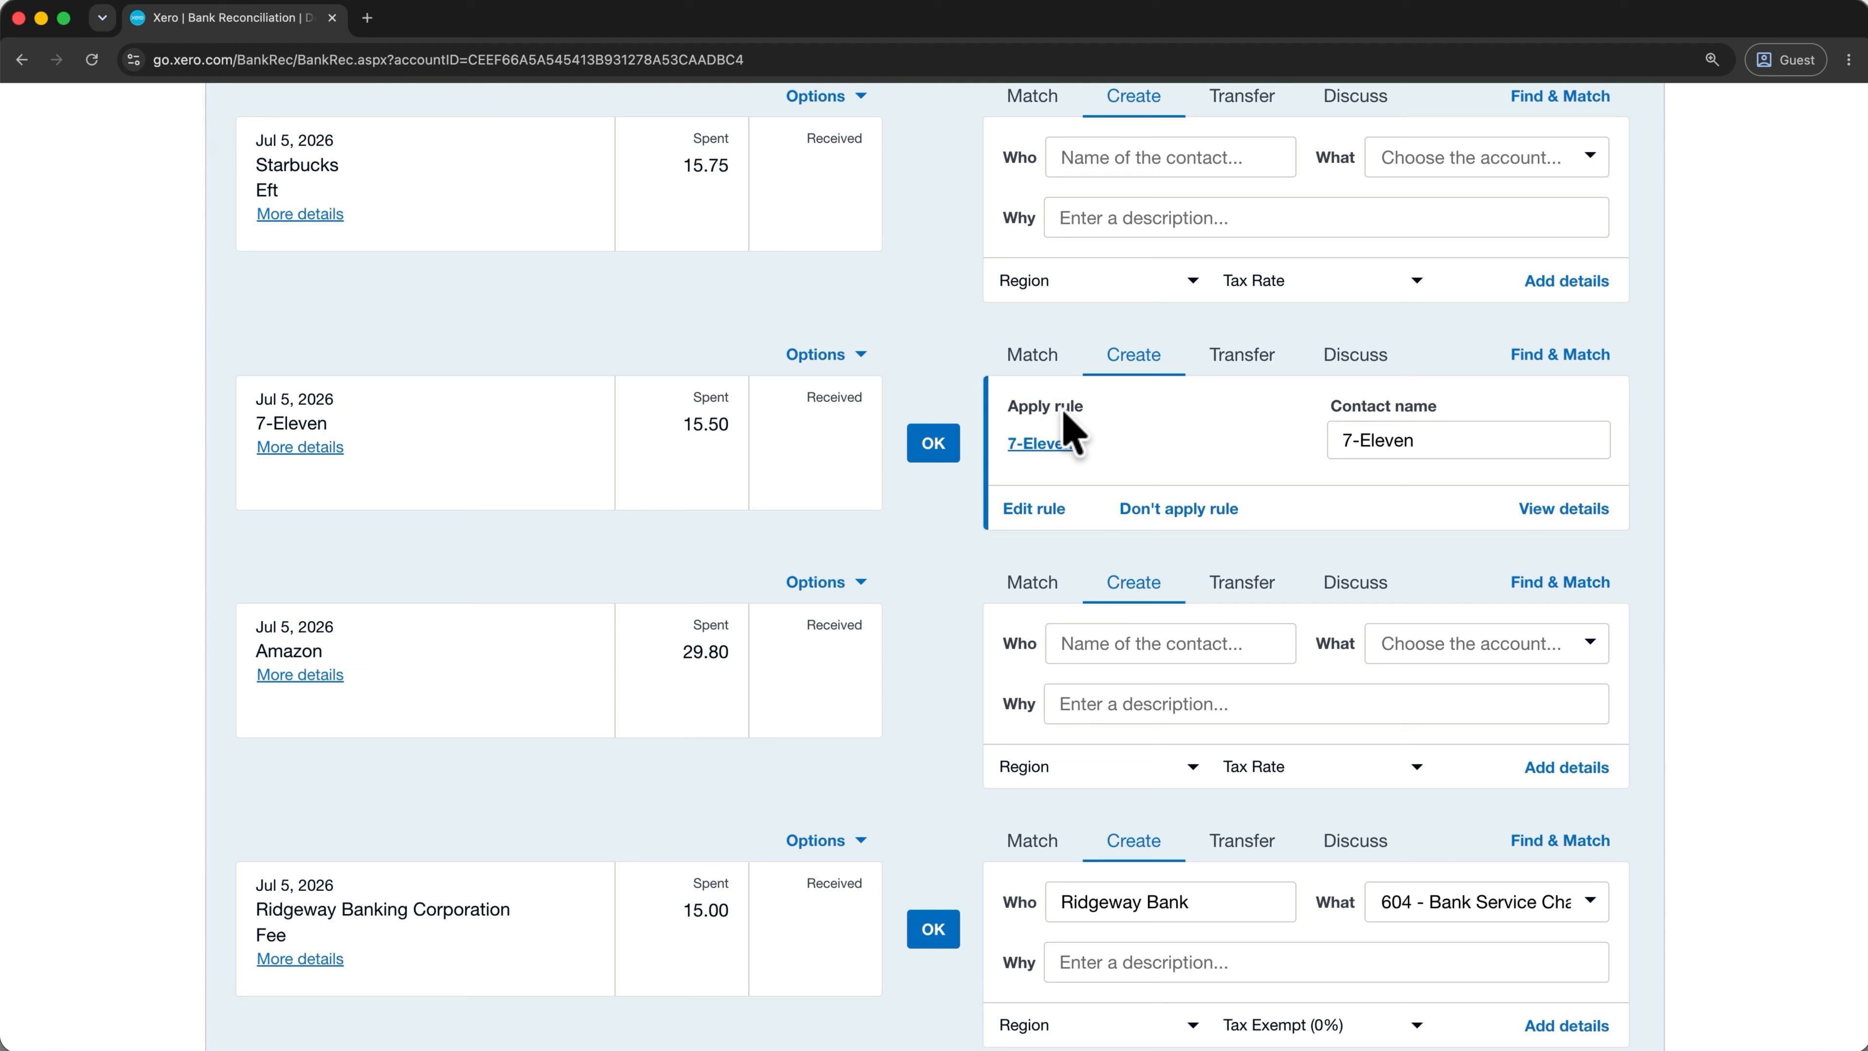
right_click(1060, 509)
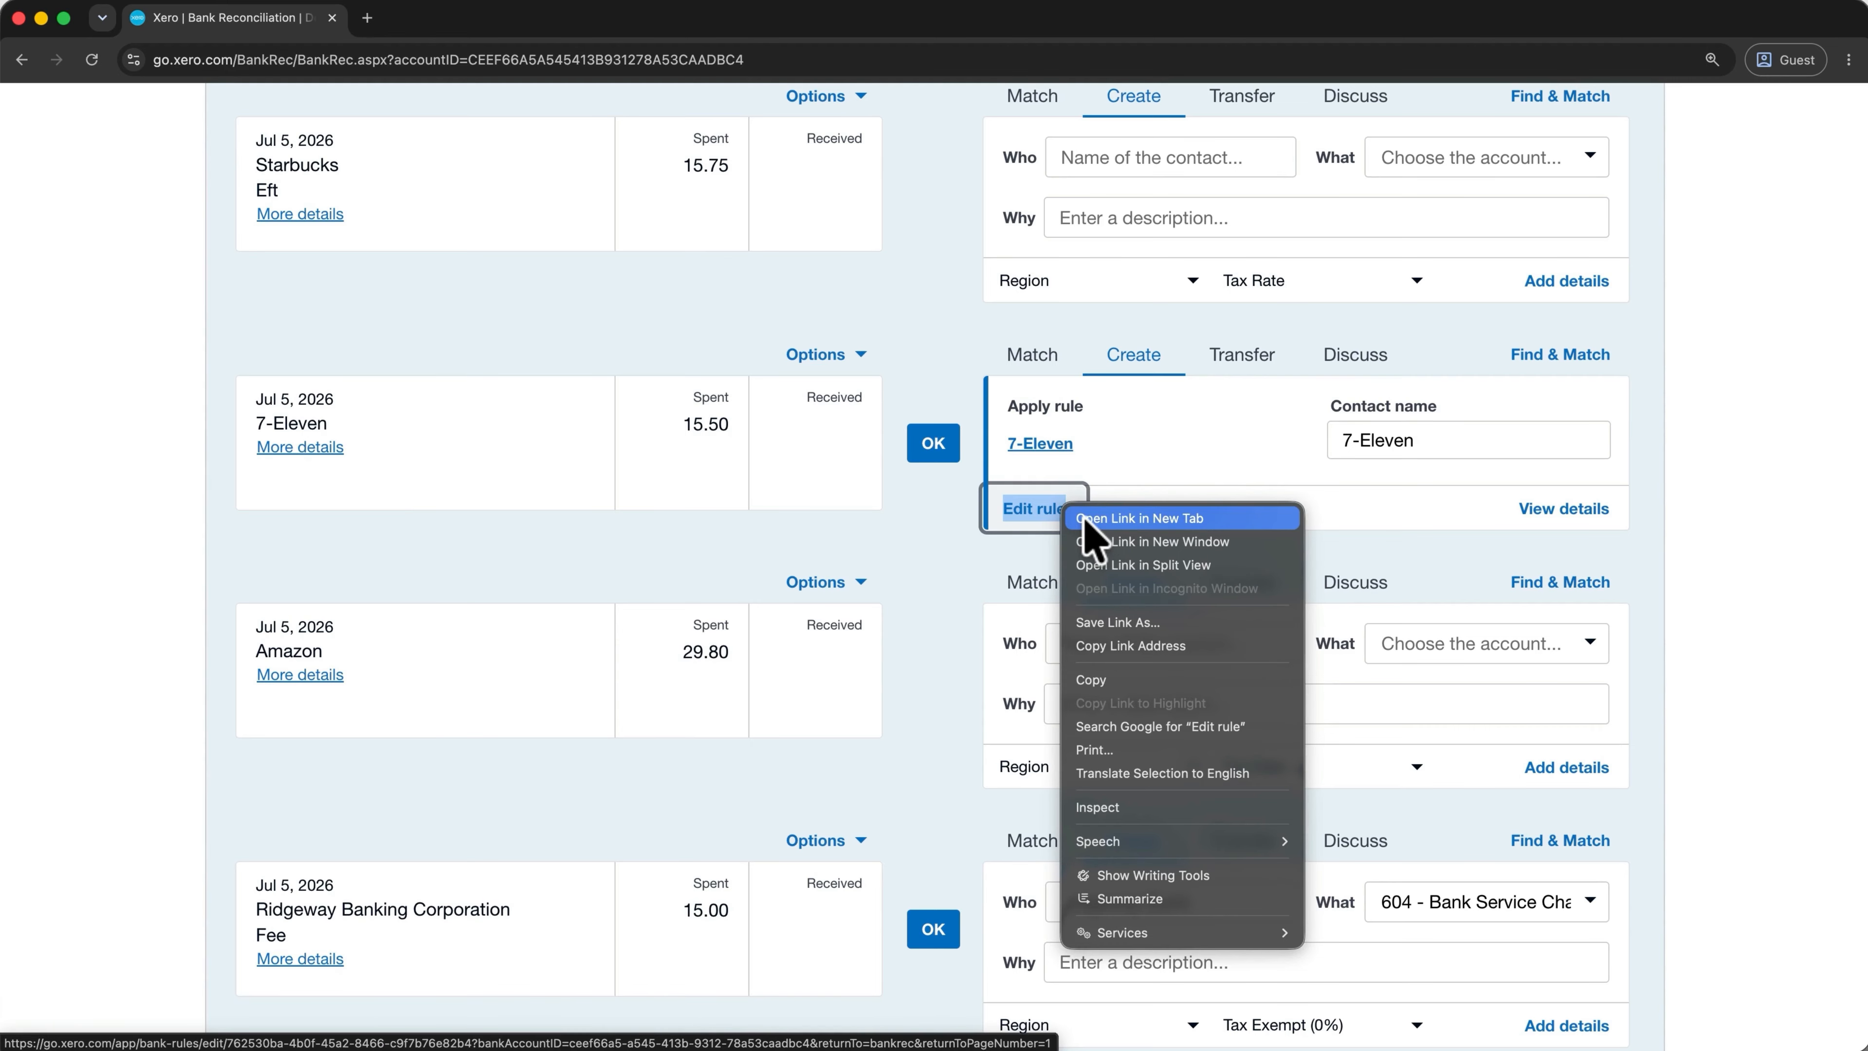
left_click(1140, 518)
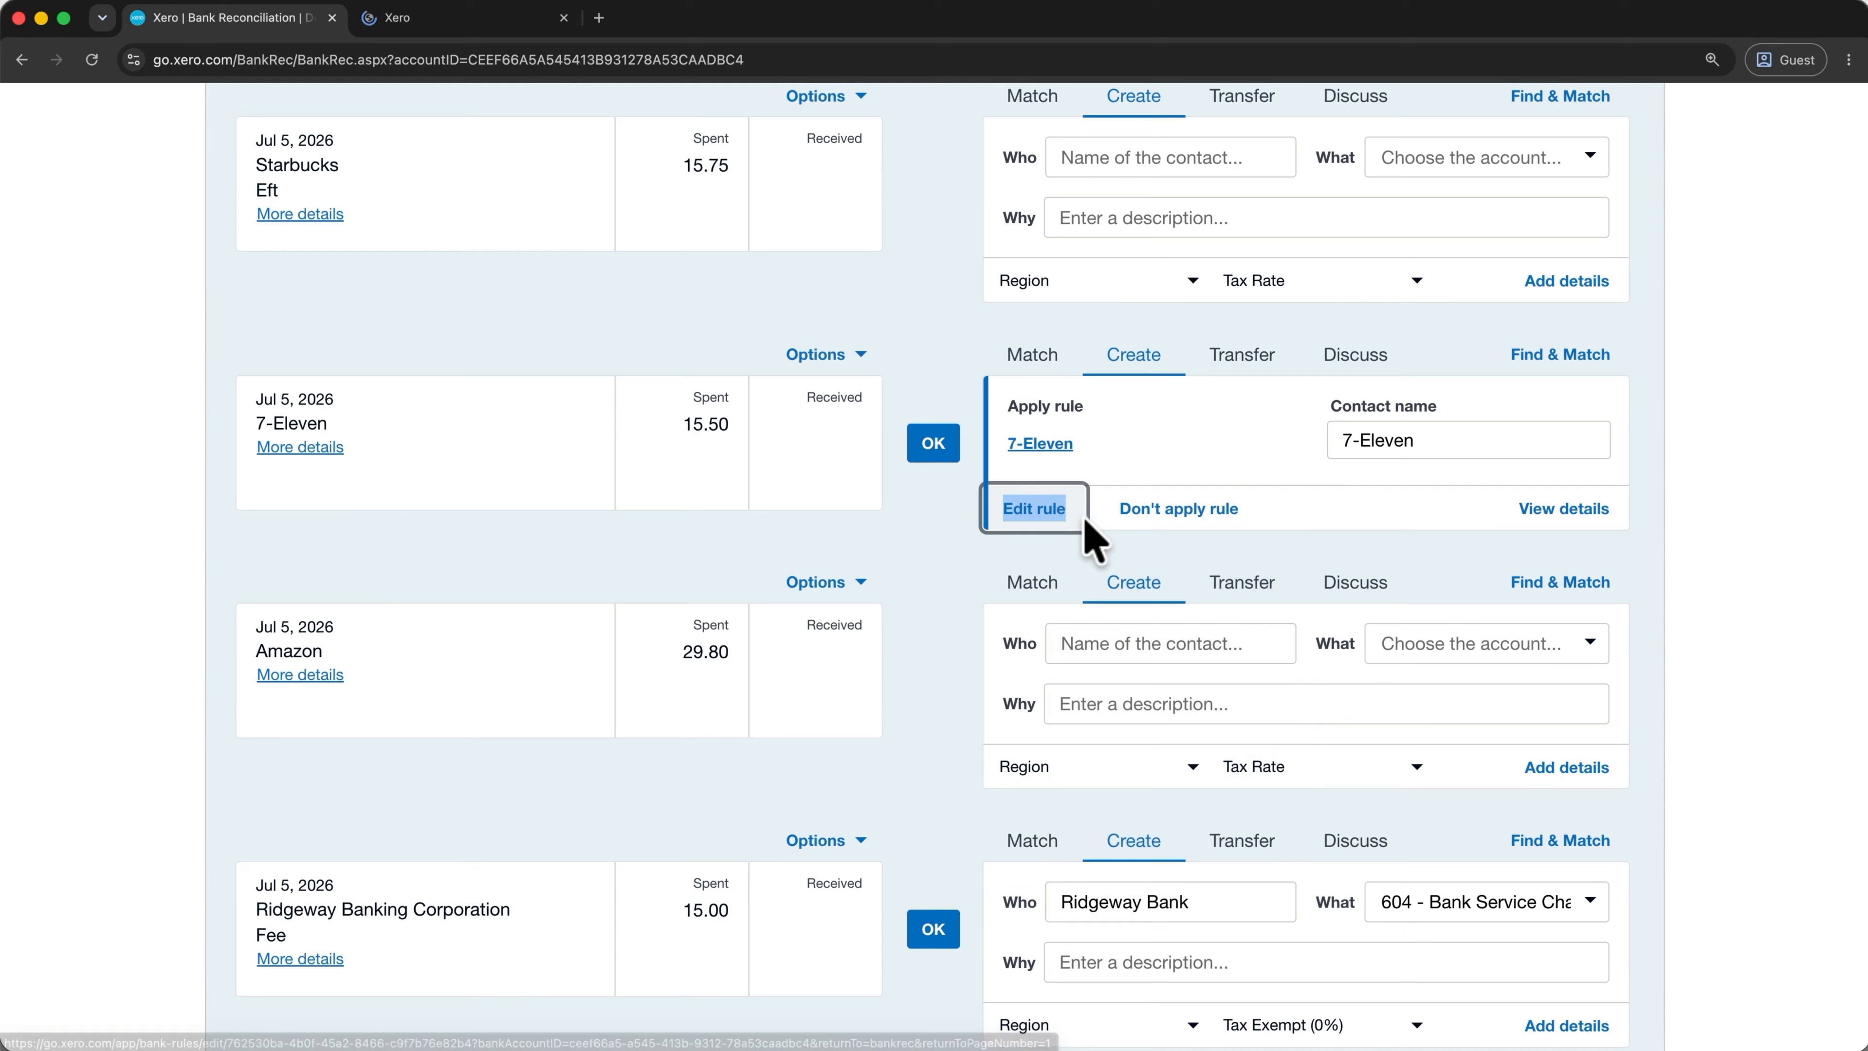
left_click(495, 32)
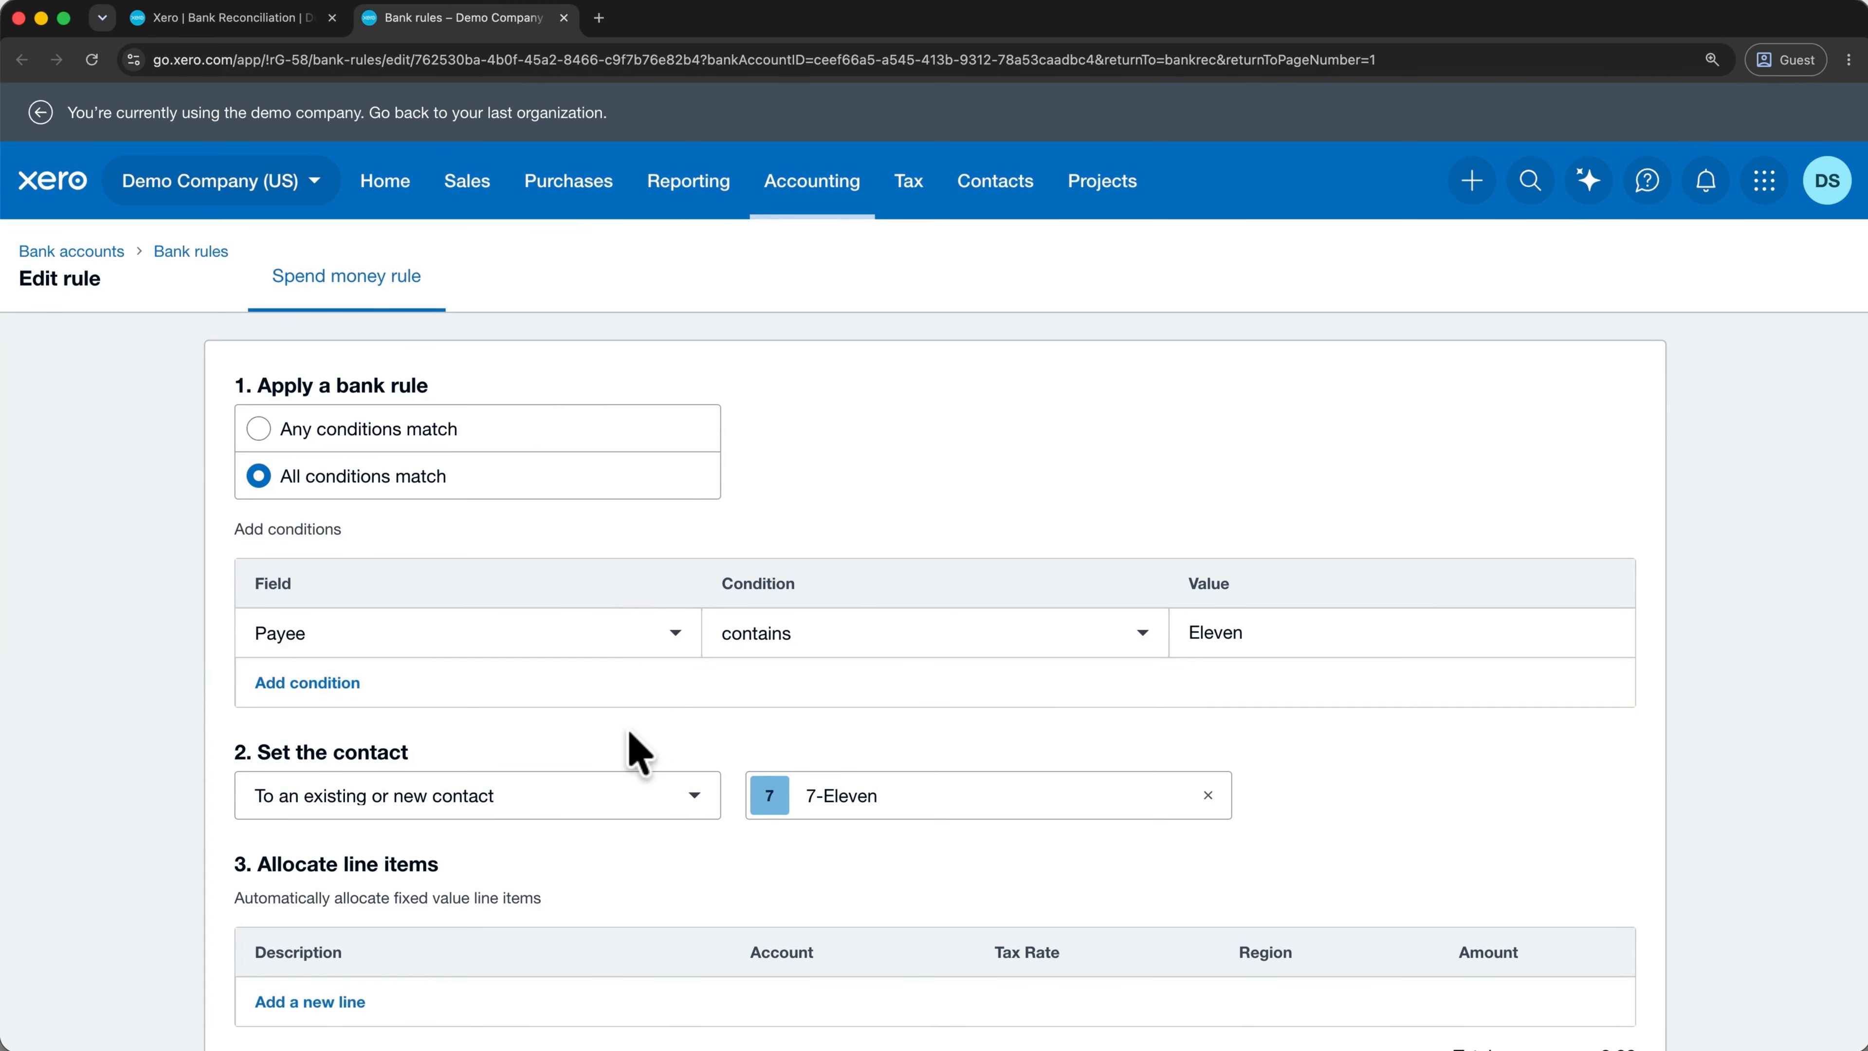
left_click(564, 17)
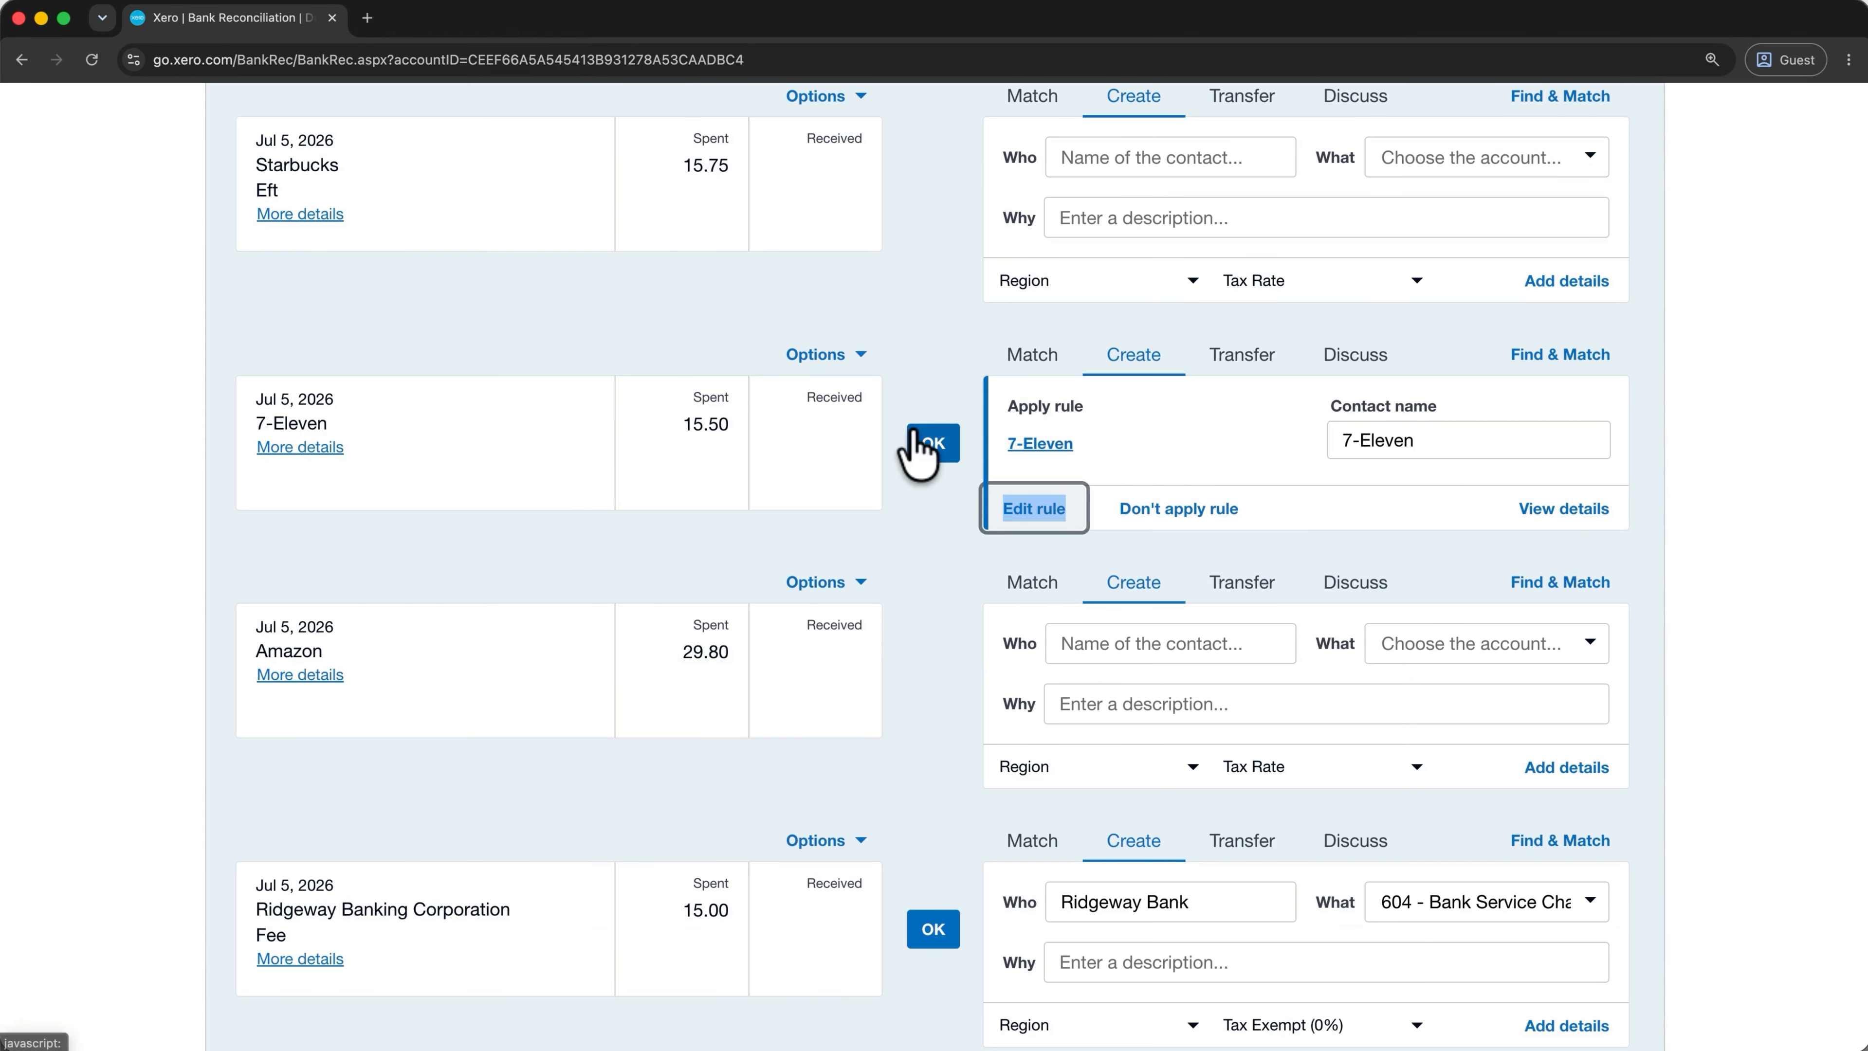
Reconcile the 15.50 7-Eleven spend by its rule and the 15.00 Ridgeway Banking fee.
left_click(931, 444)
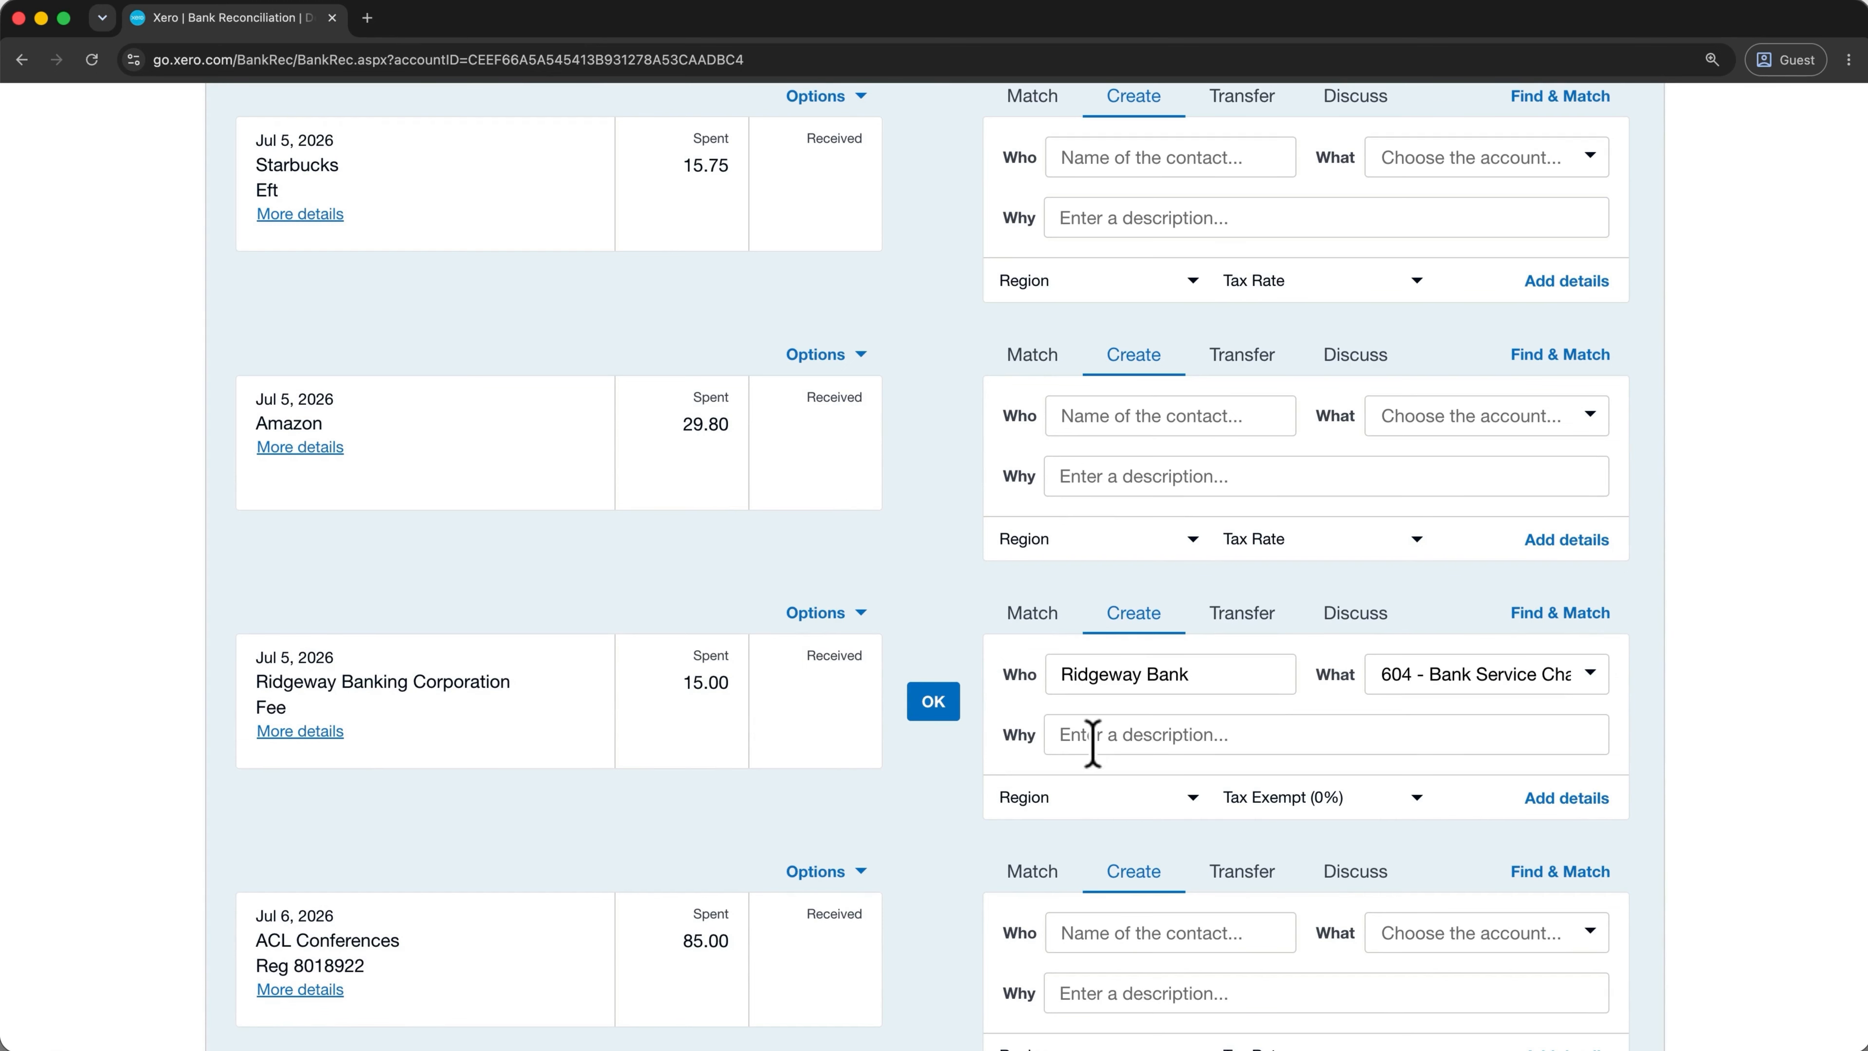
left_click(934, 704)
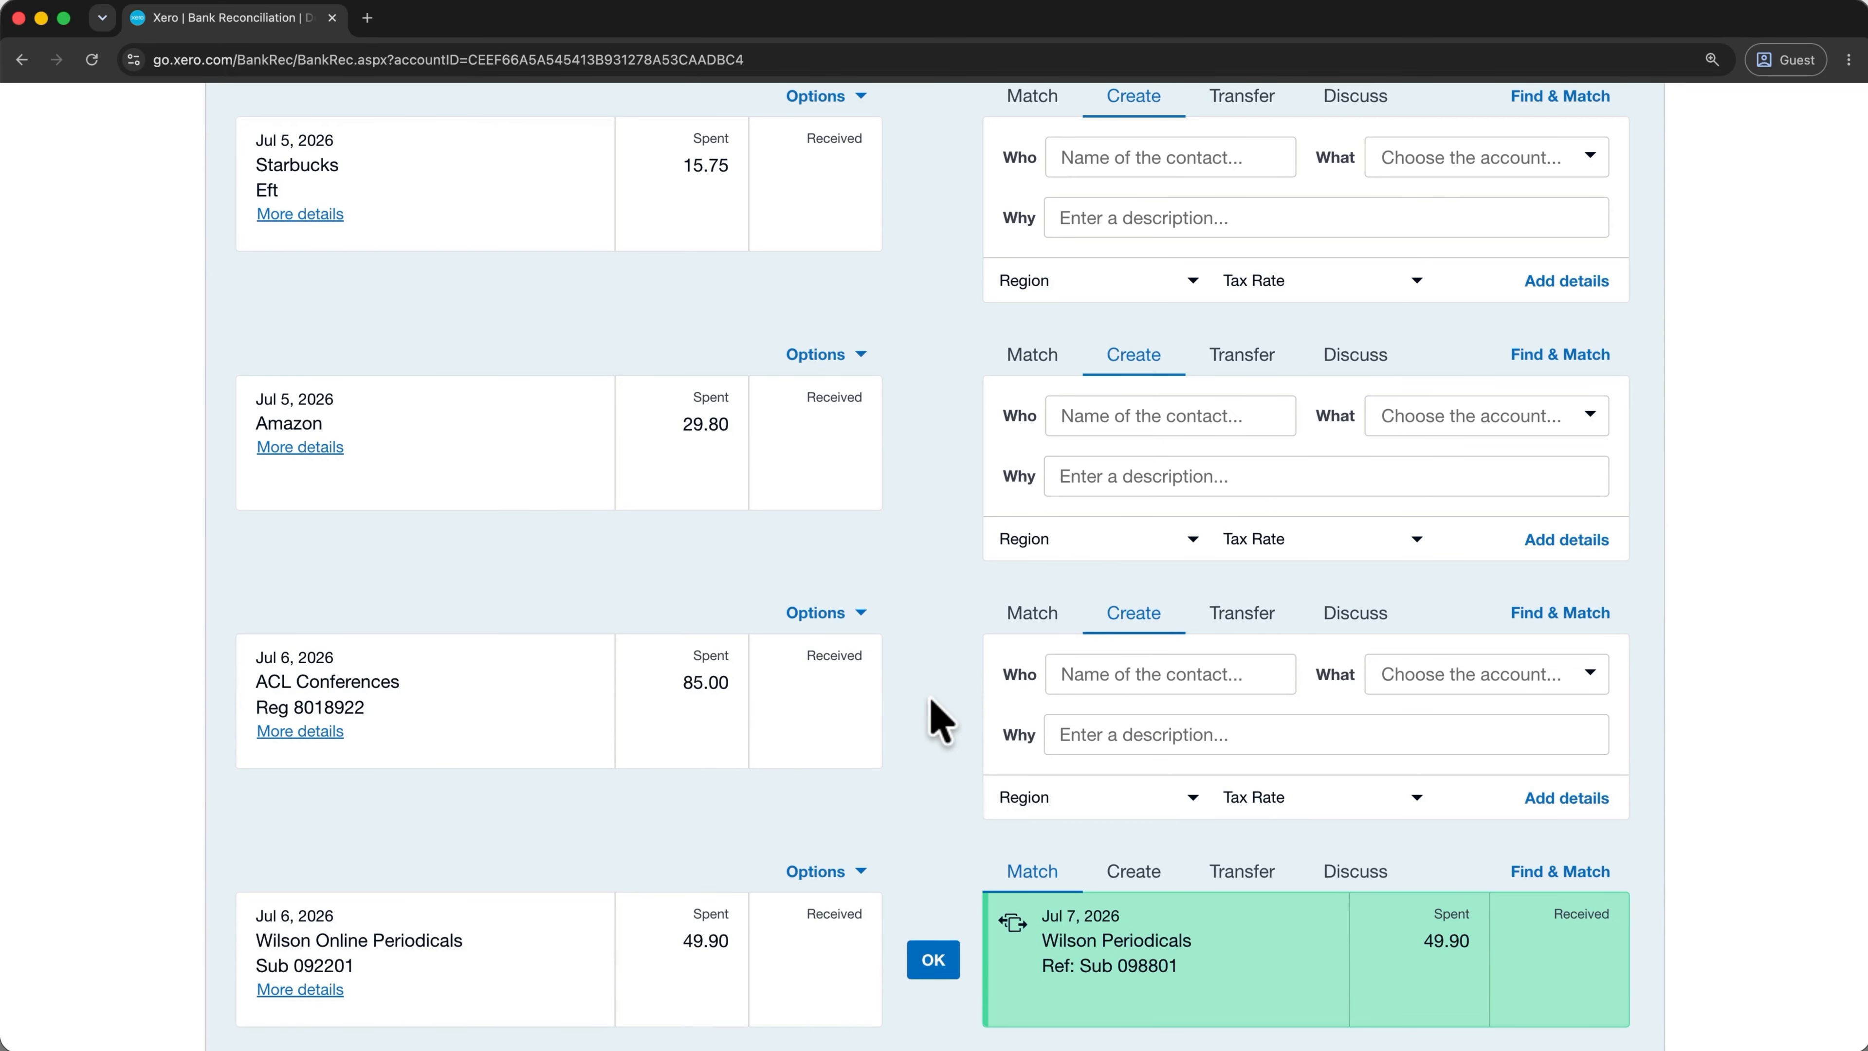
scroll(932, 705, "down", 5)
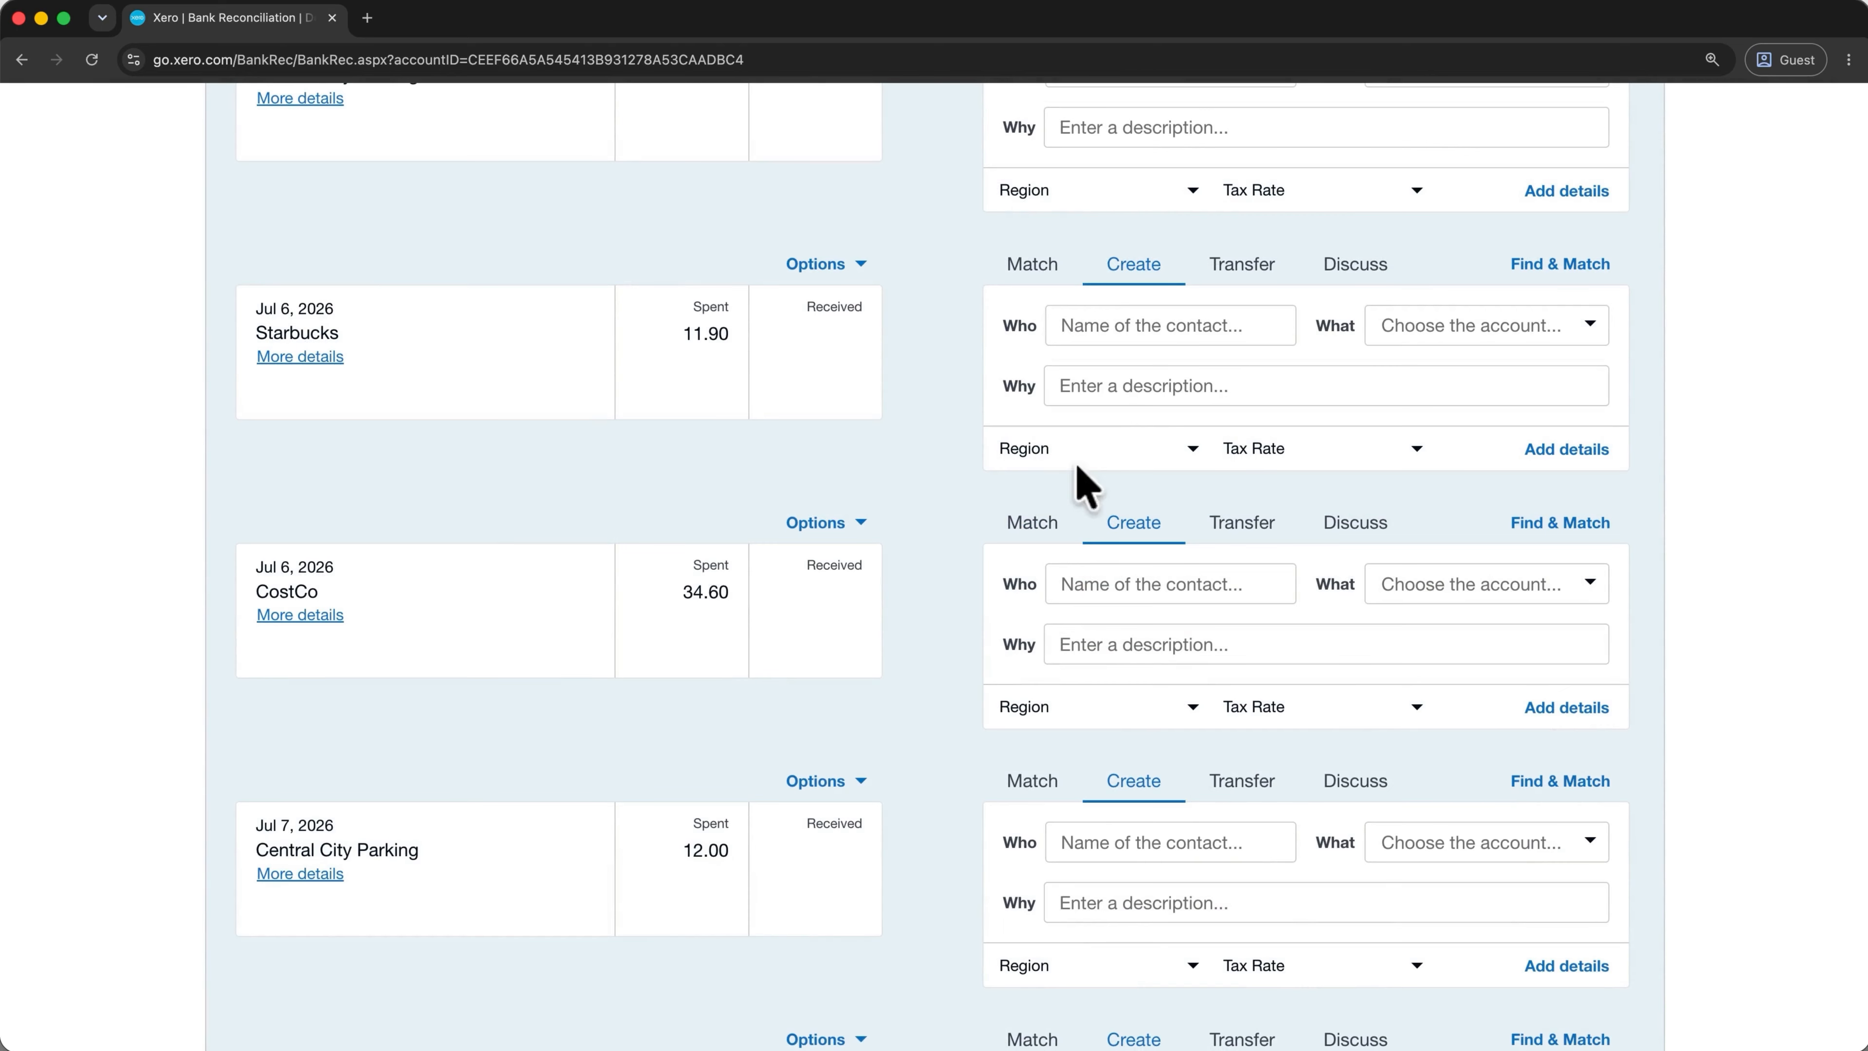
Add Starbucks as a new contact on the 11.90 spend and code it to 684 - Travel.
left_click(1111, 327)
type("Starbucks")
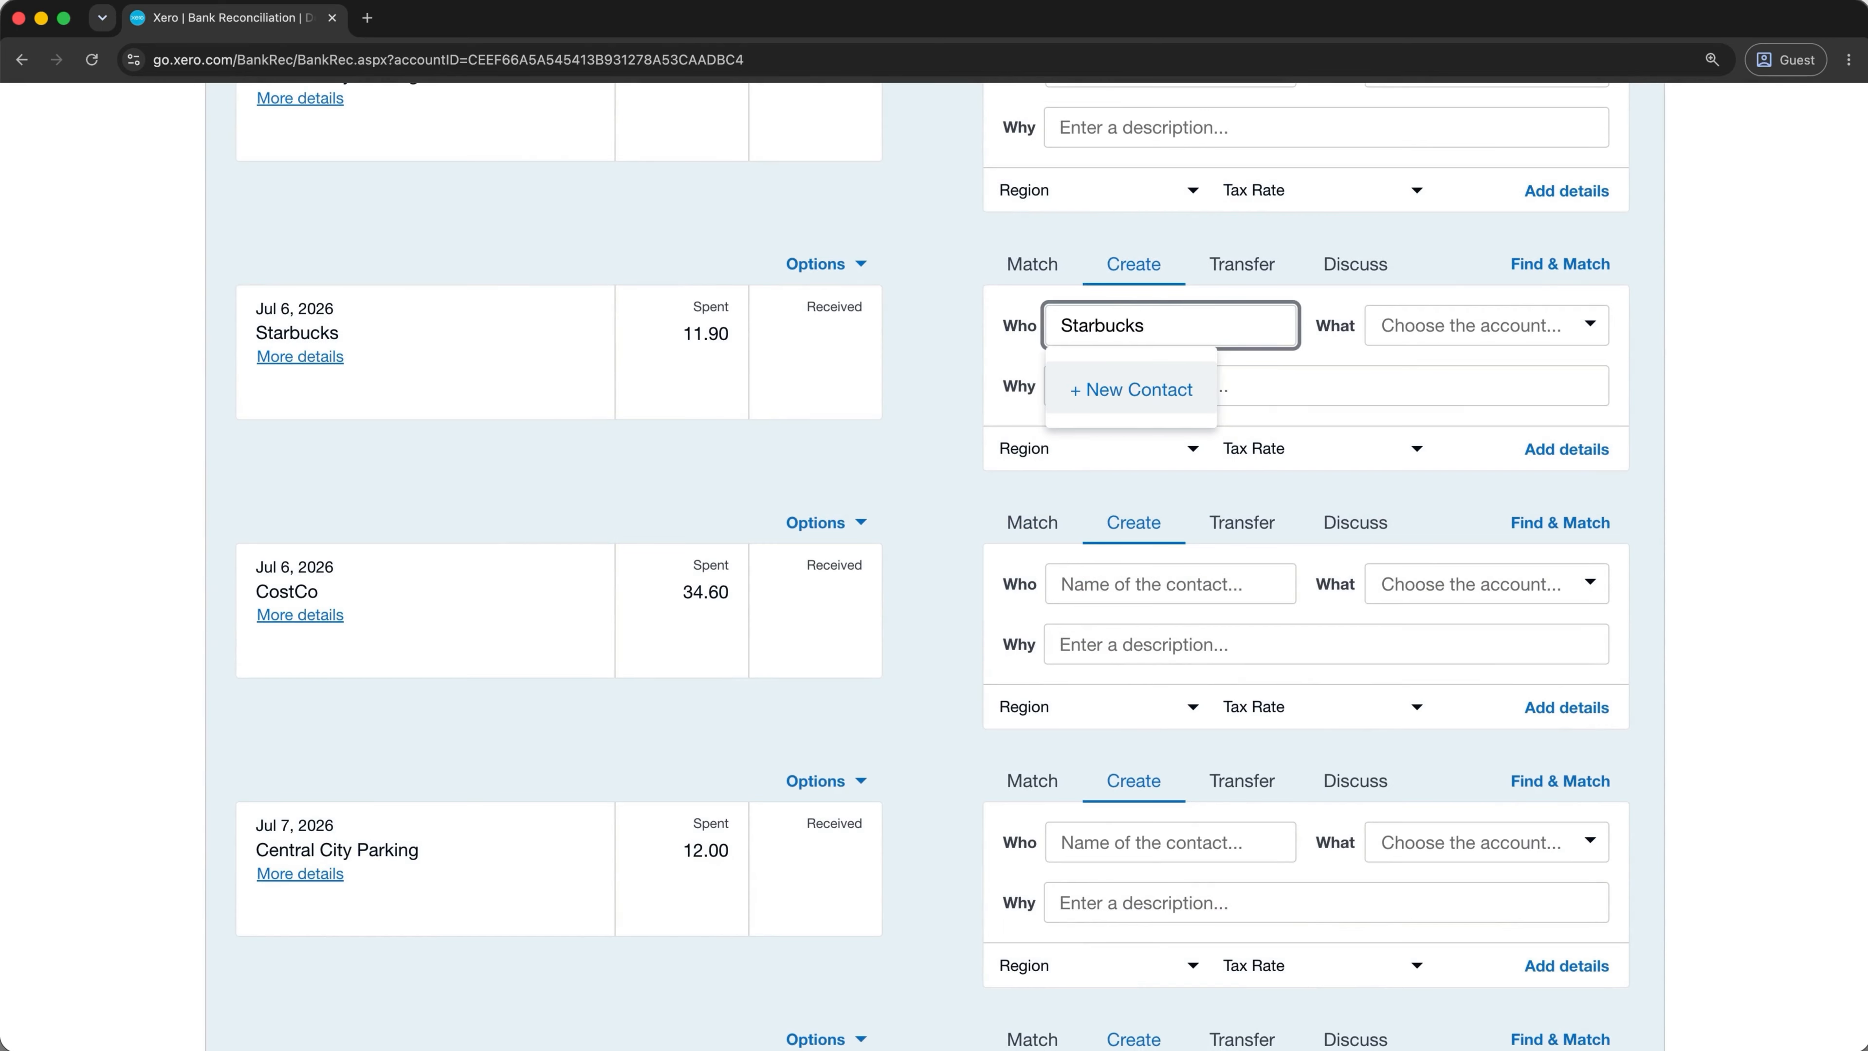
left_click(1139, 390)
left_click(1503, 326)
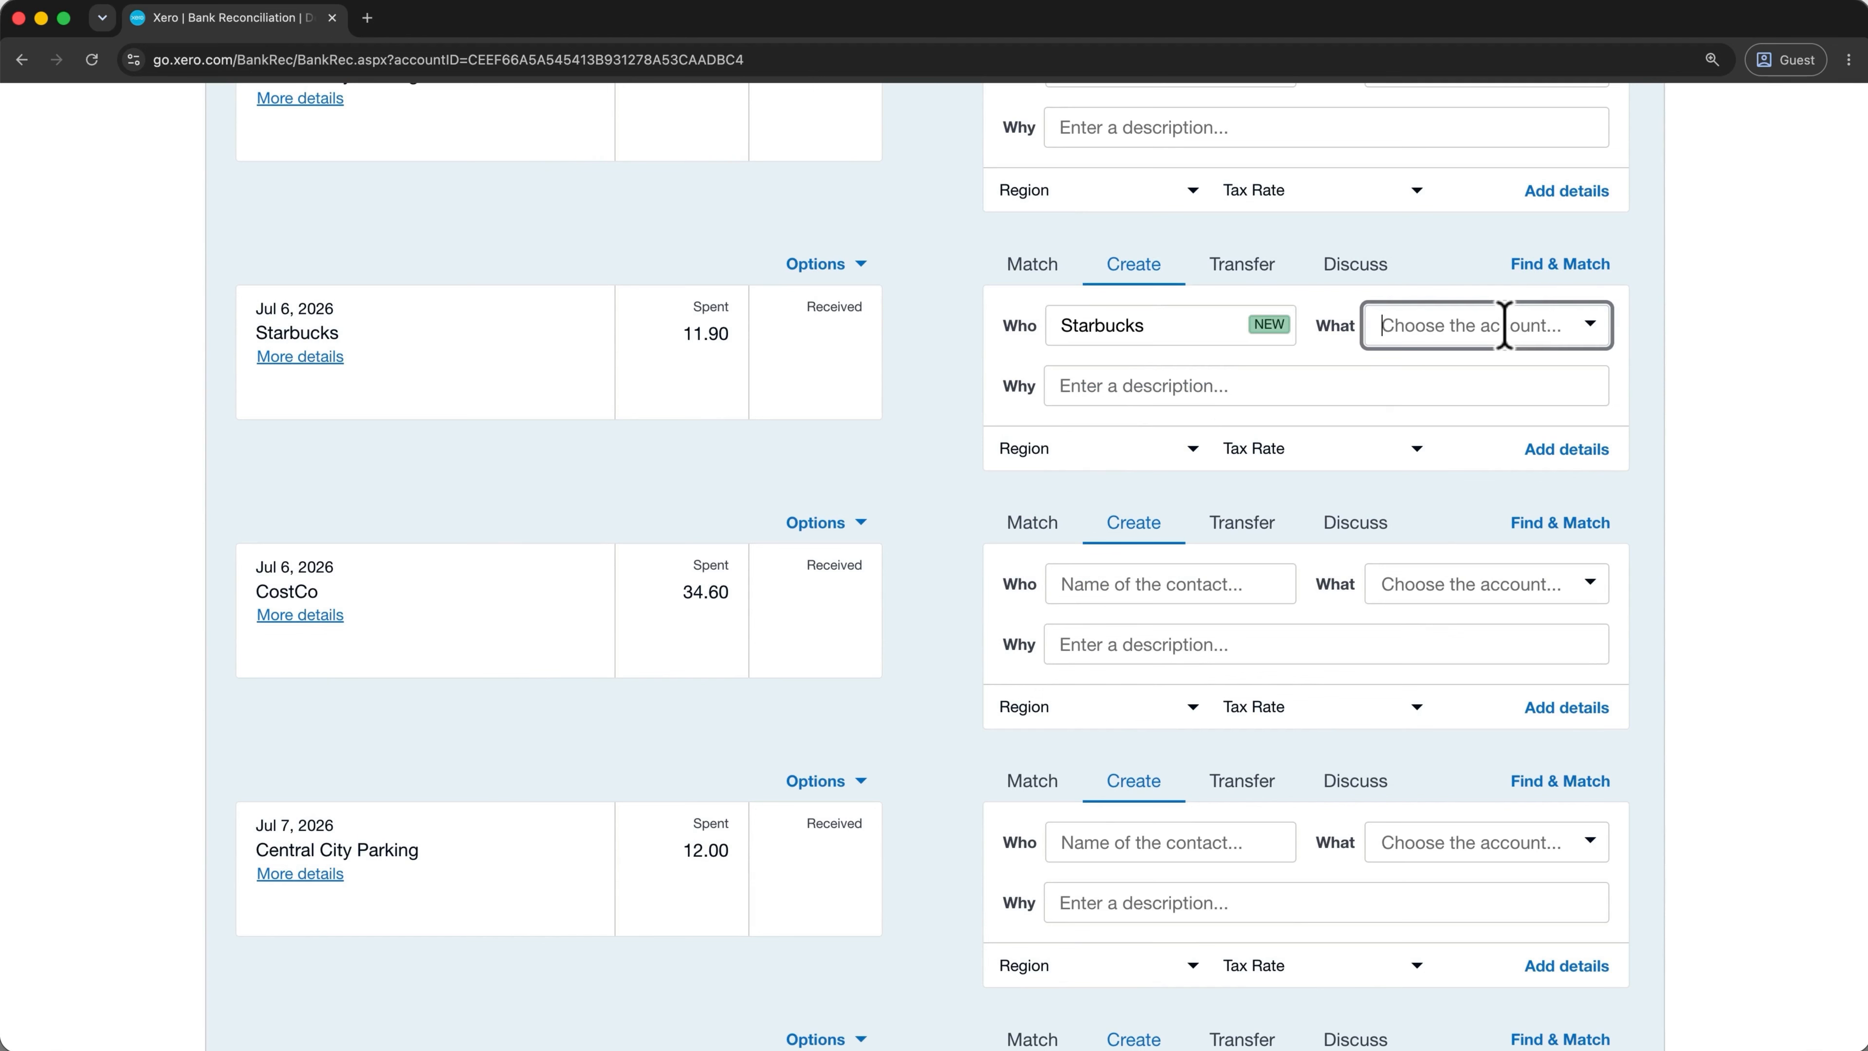
left_click(1590, 325)
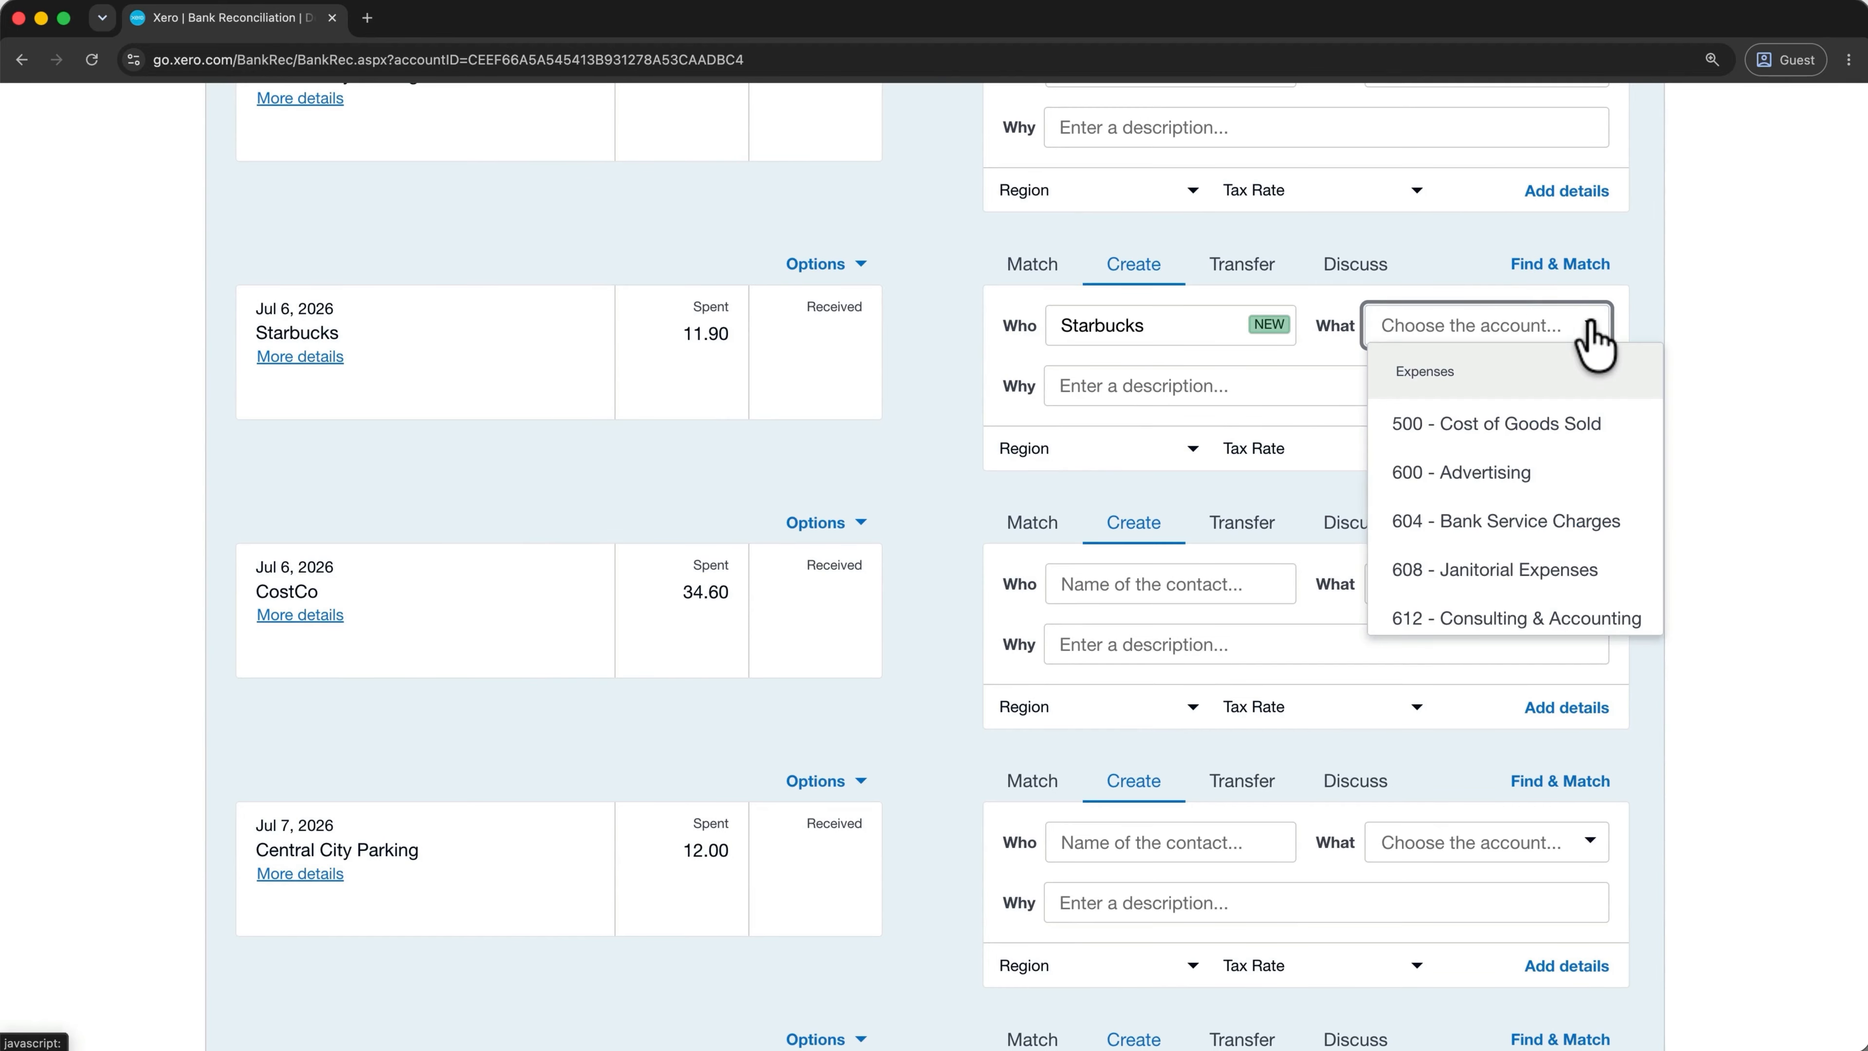
scroll(1585, 486, "down", 5)
left_click(1554, 519)
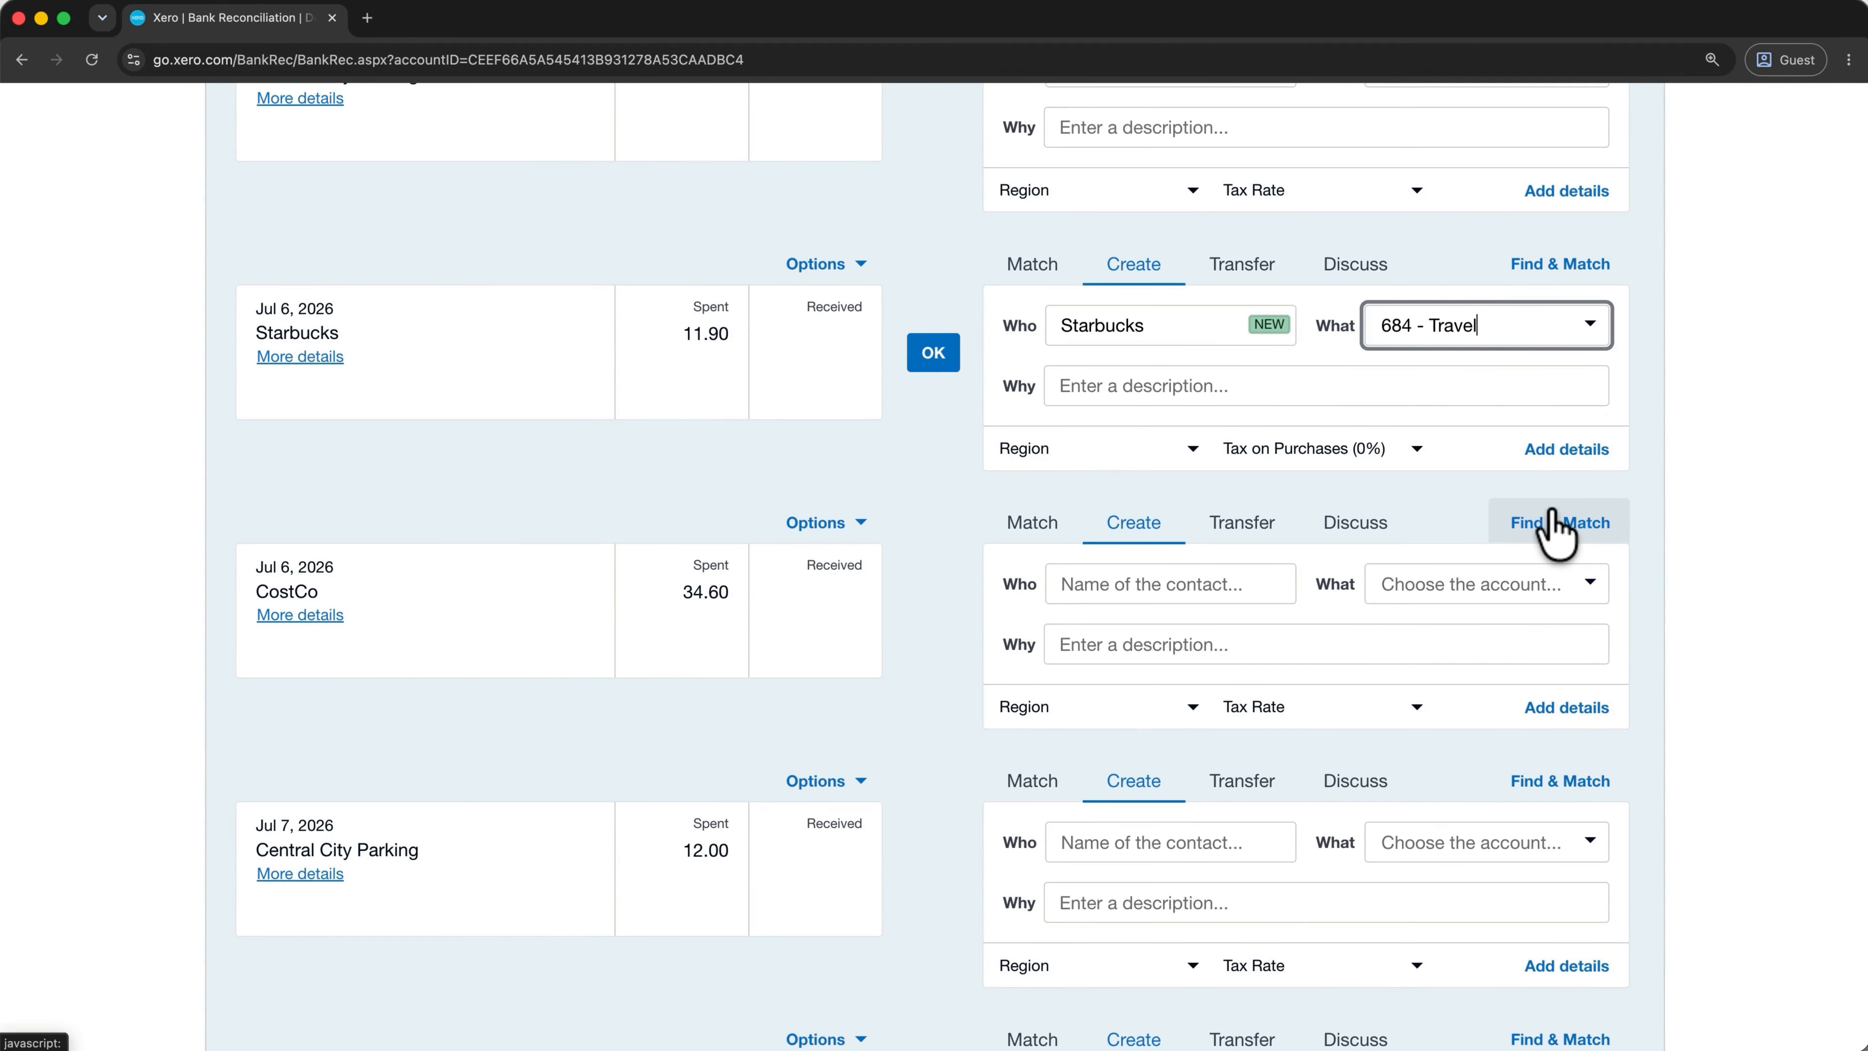
Describe the spend as 'Travel Lunch', reconcile it, and bring up the organisation list.
left_click(1456, 388)
type("Travel Lunch")
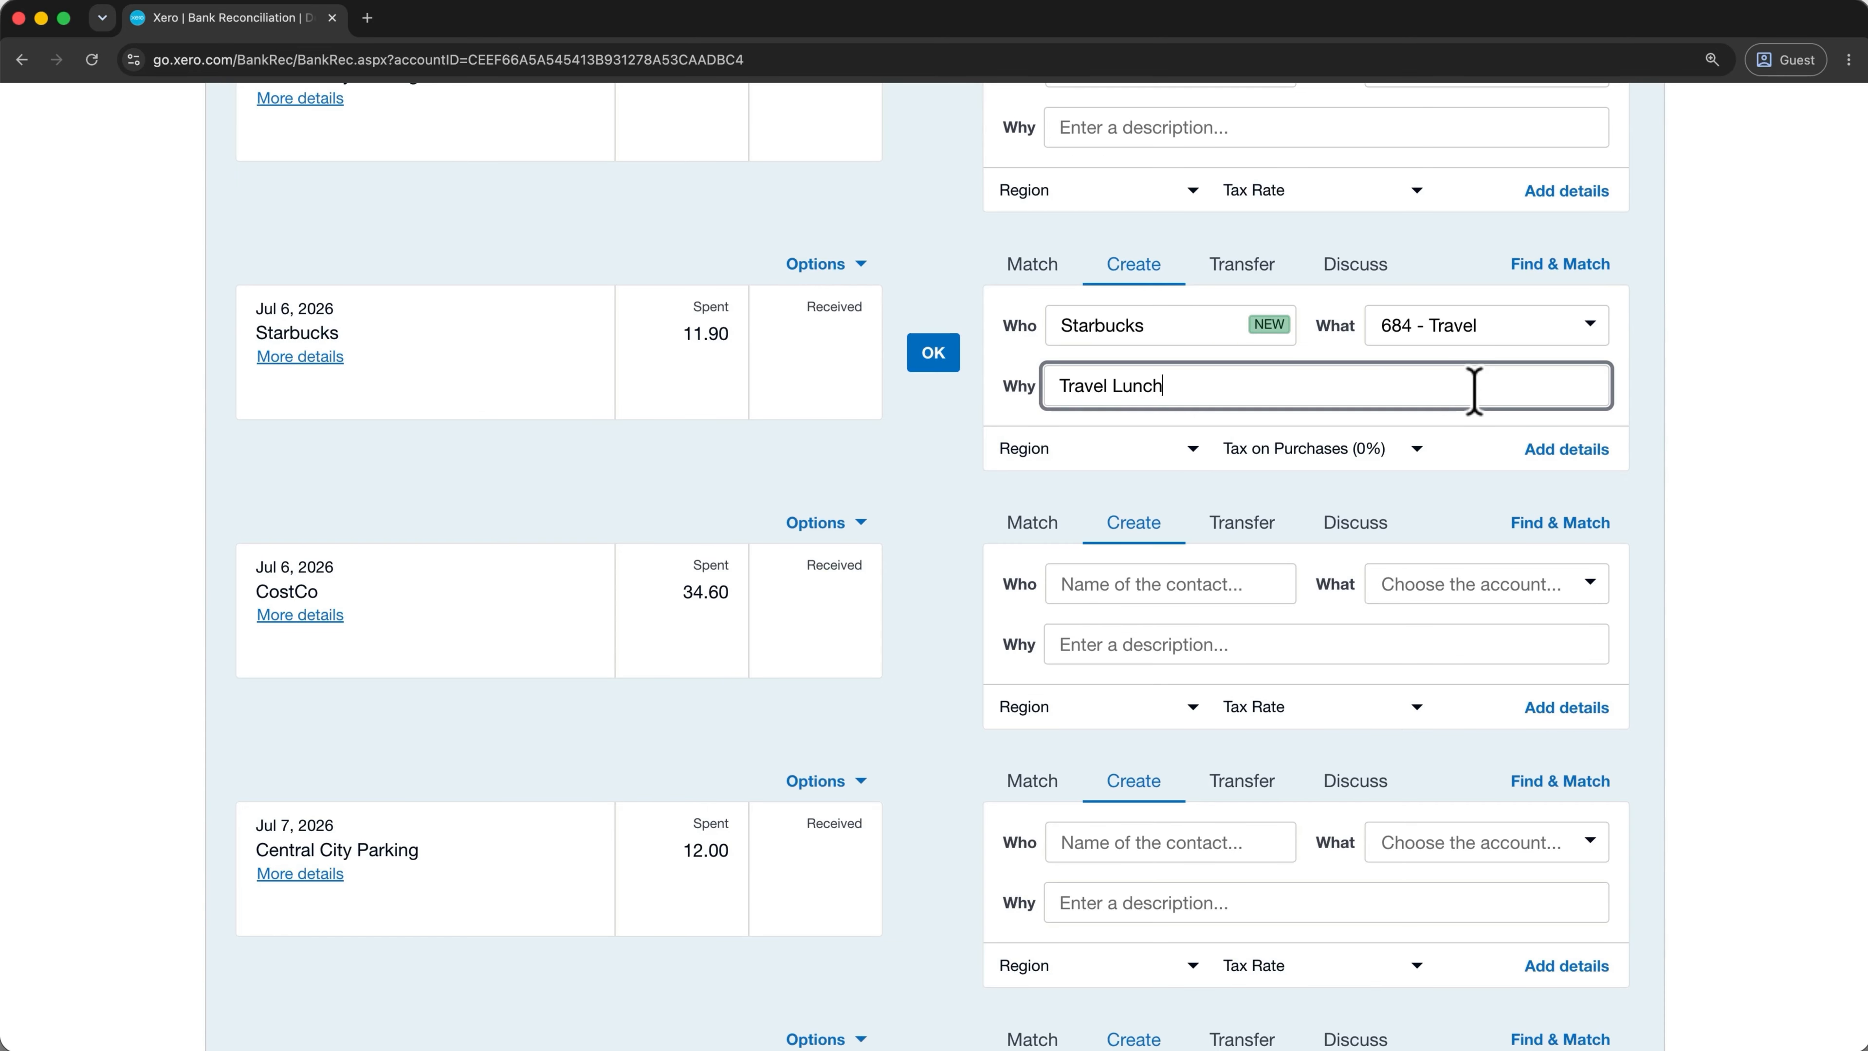
left_click(950, 363)
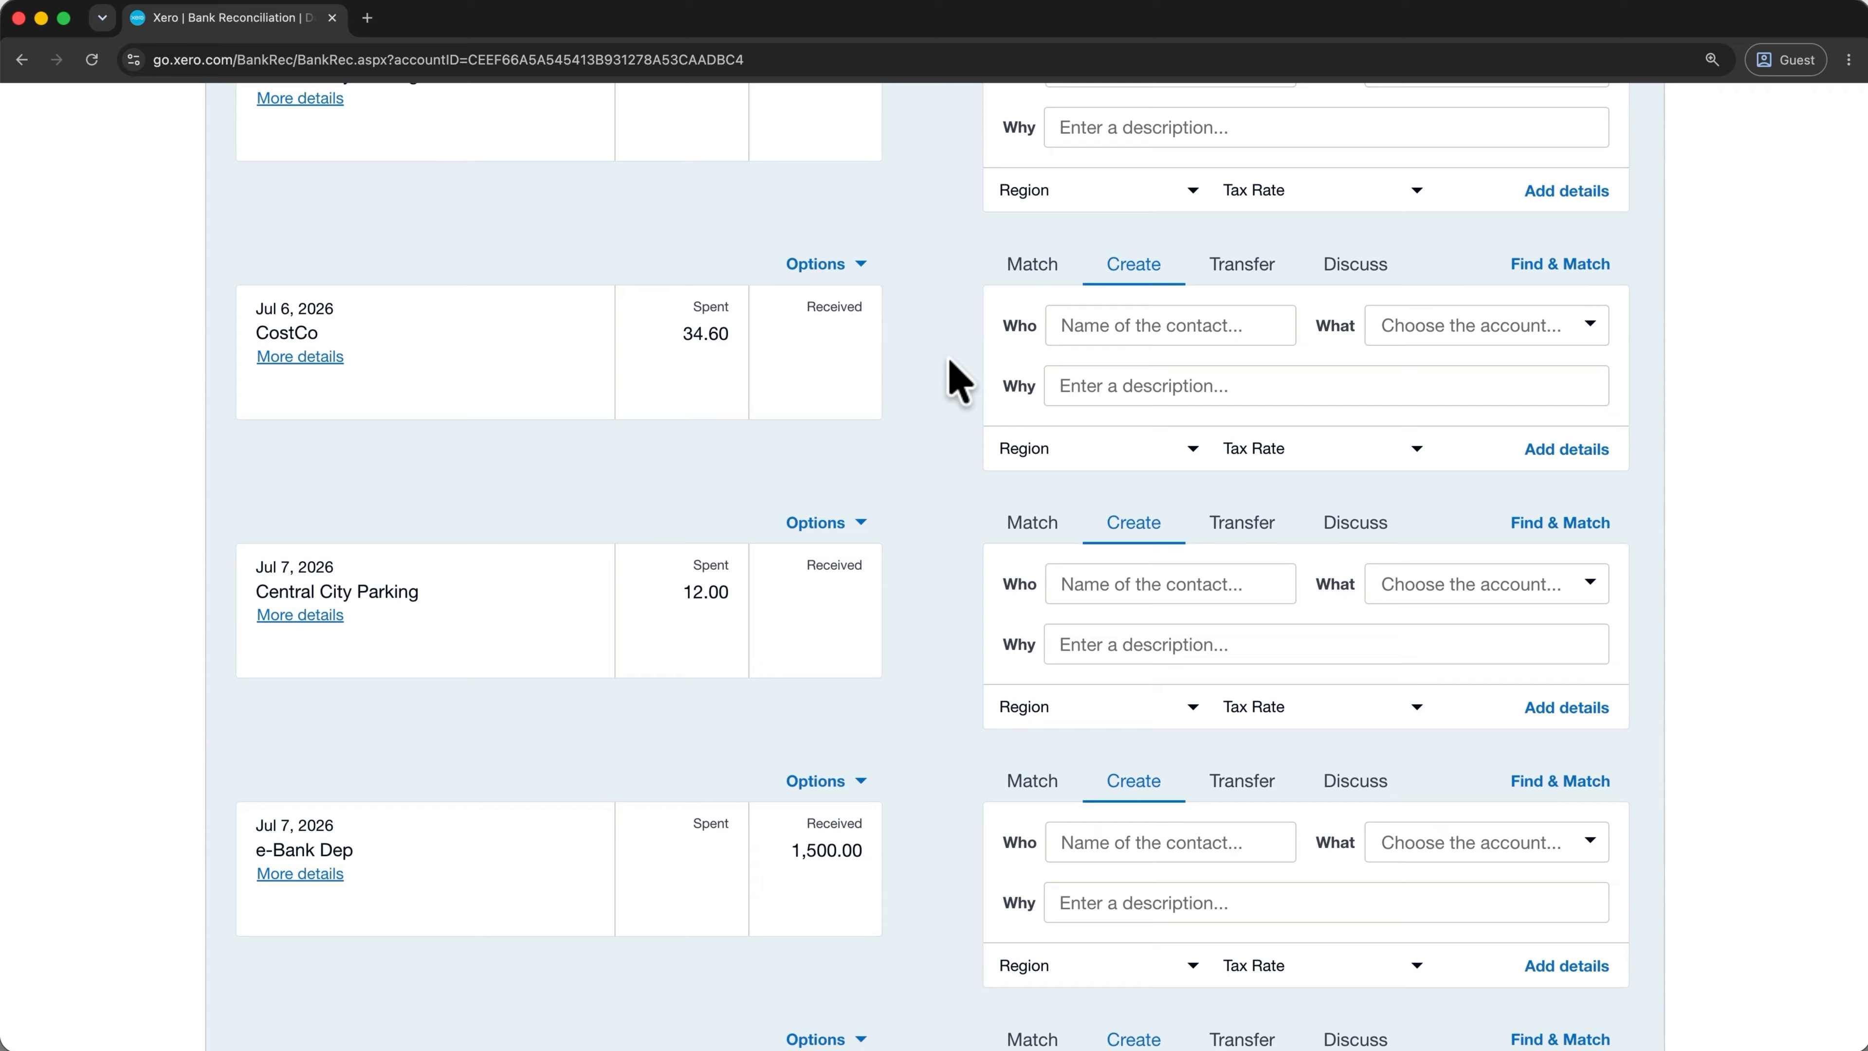
scroll(957, 379, "up", 20)
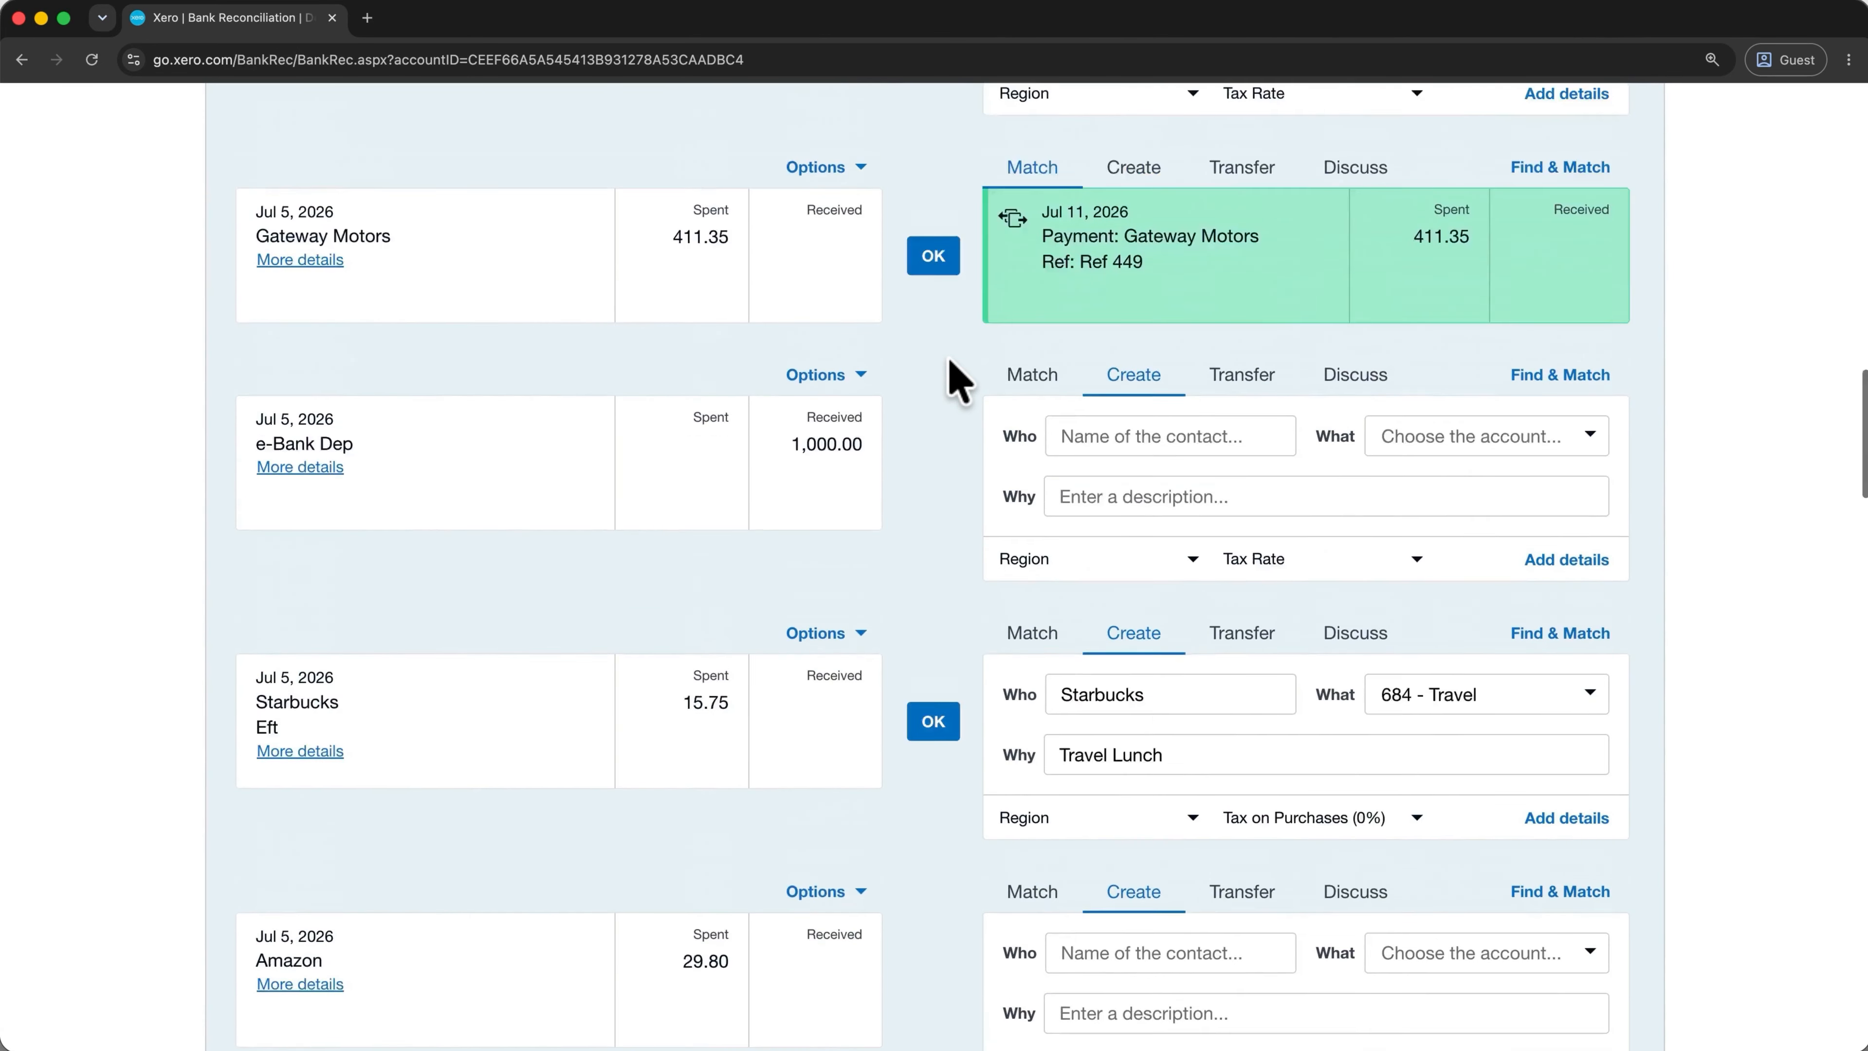
scroll(957, 379, "up", 12)
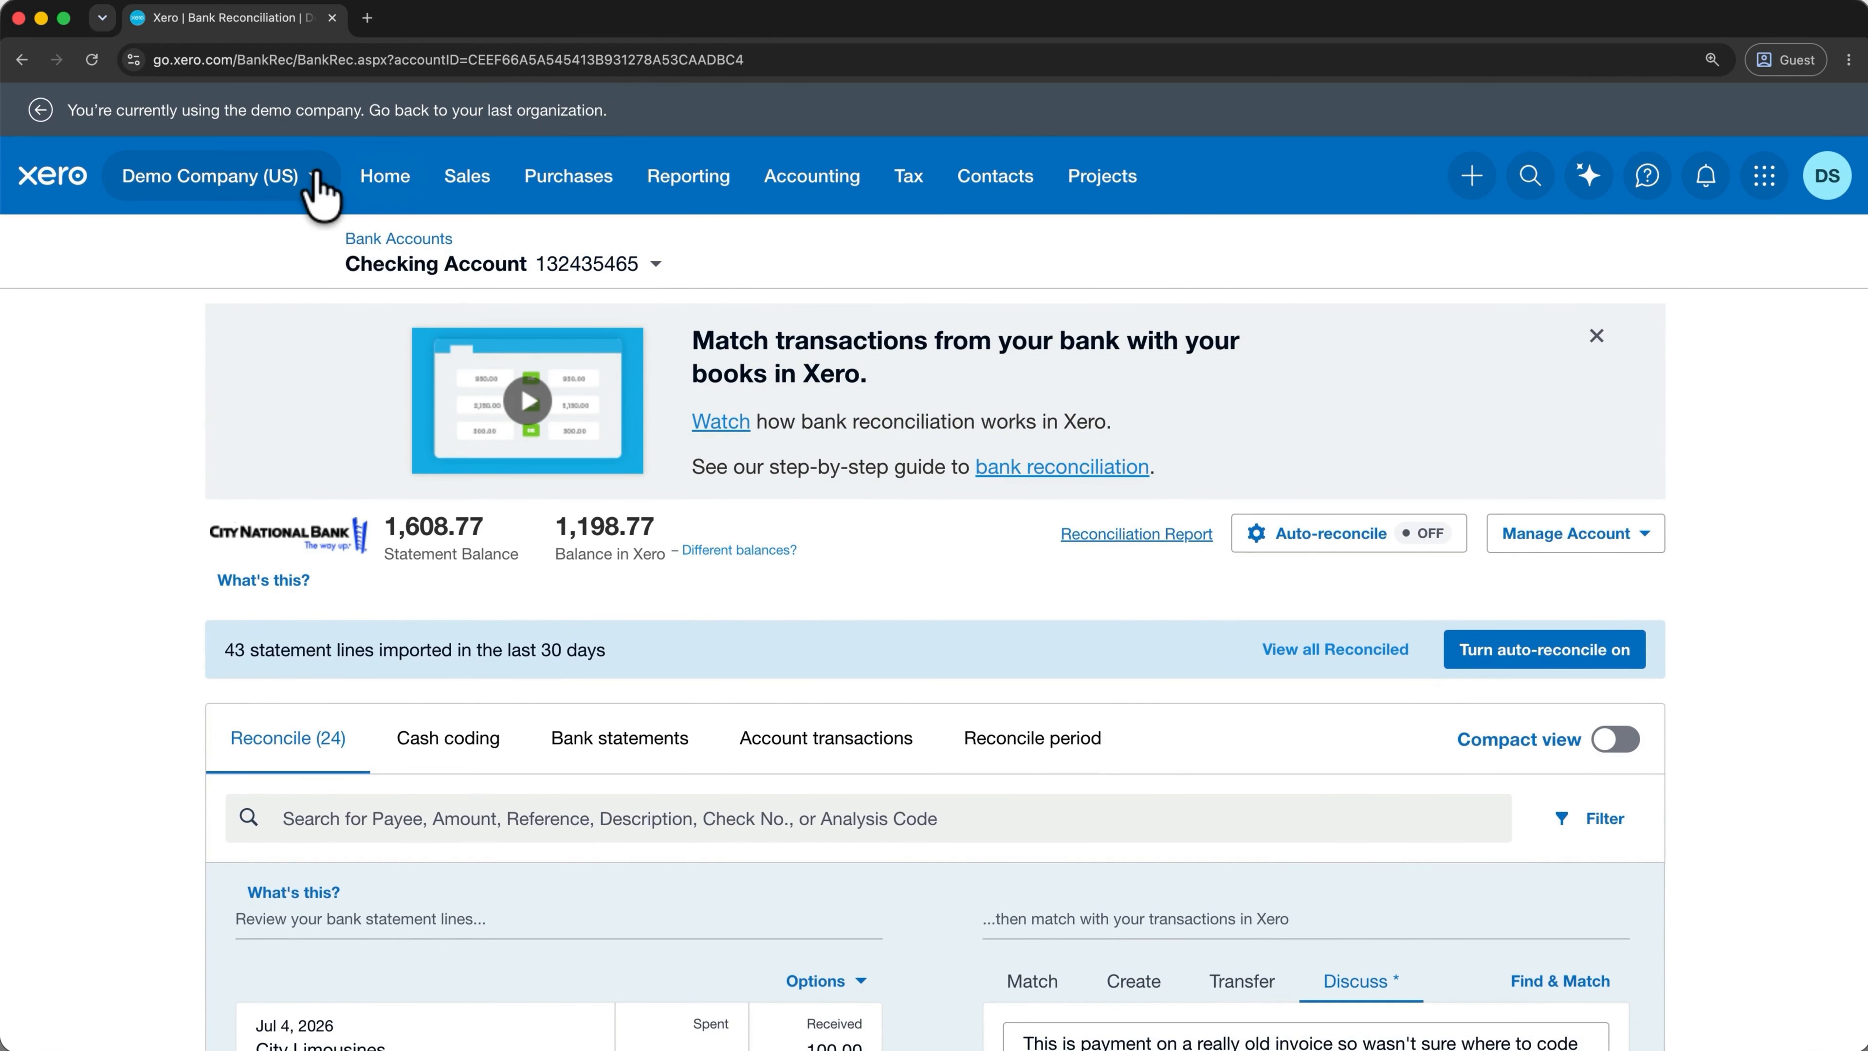
left_click(315, 177)
Switch from Demo Company (US) to Metics Media and view its Sales overview.
left_click(326, 488)
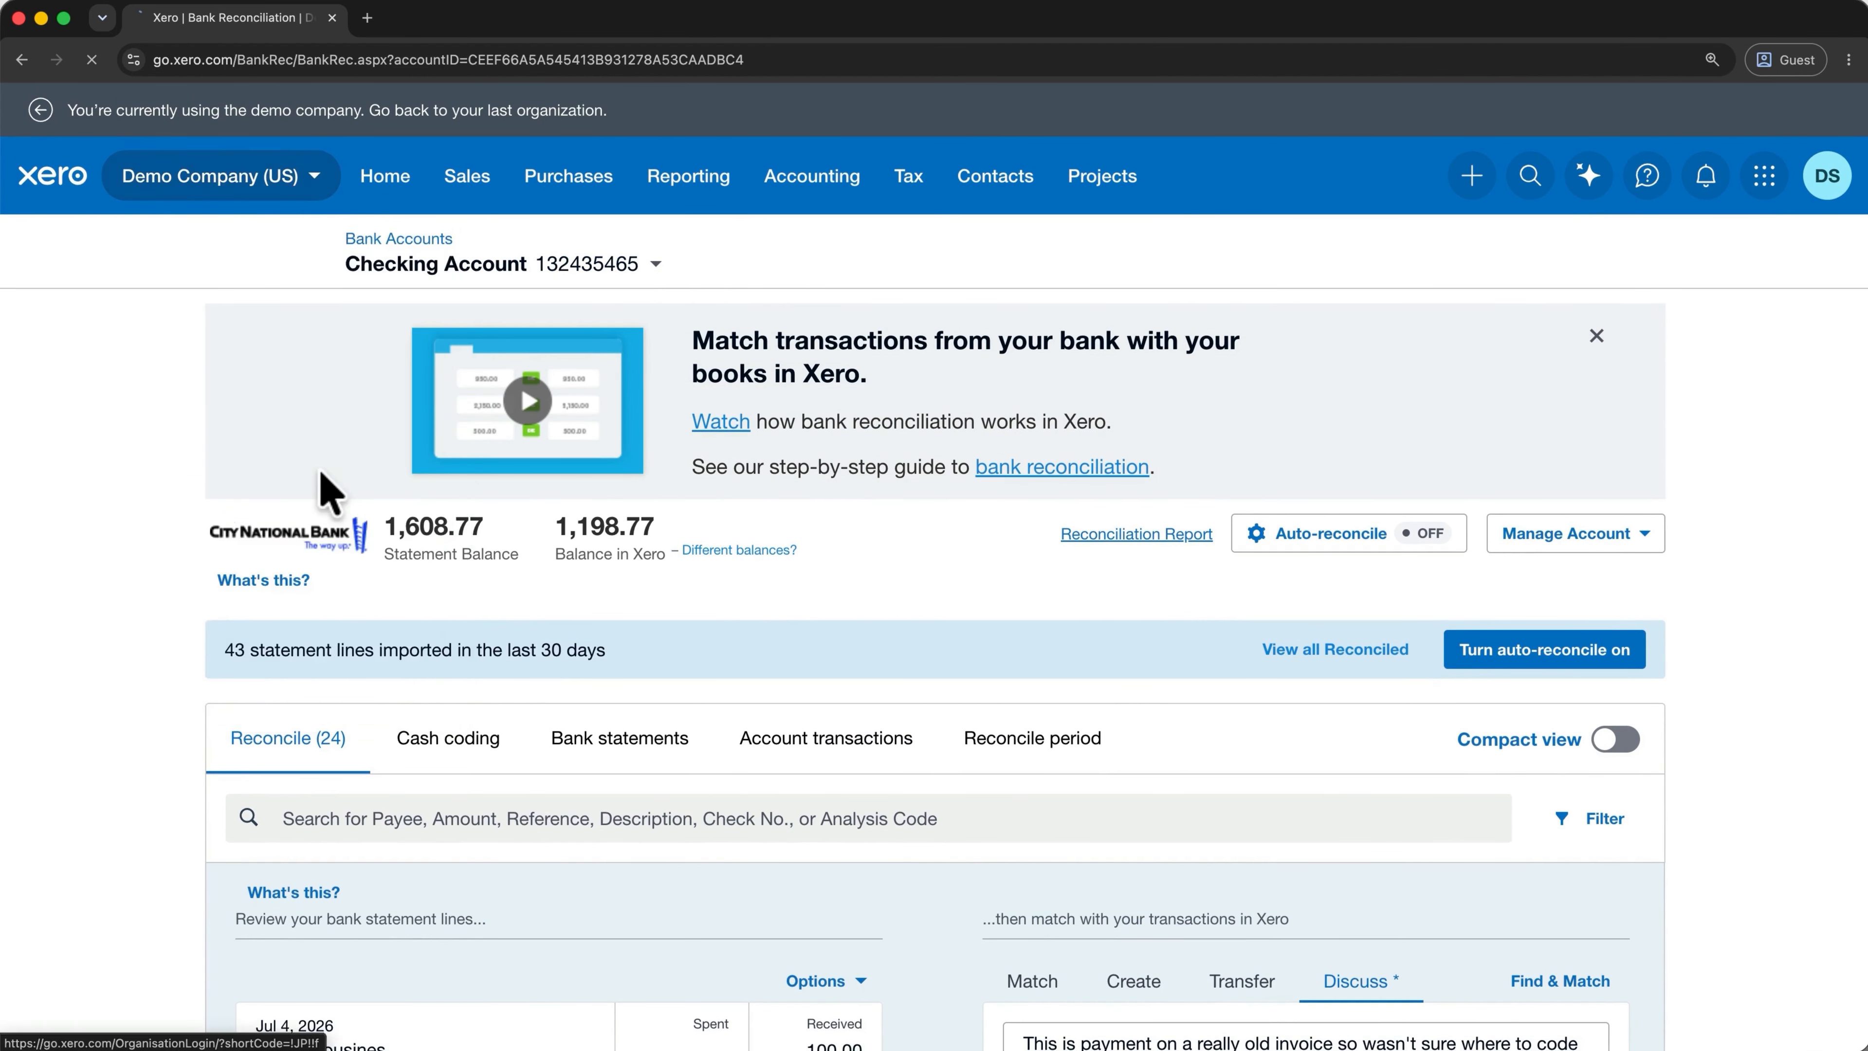
left_click(405, 123)
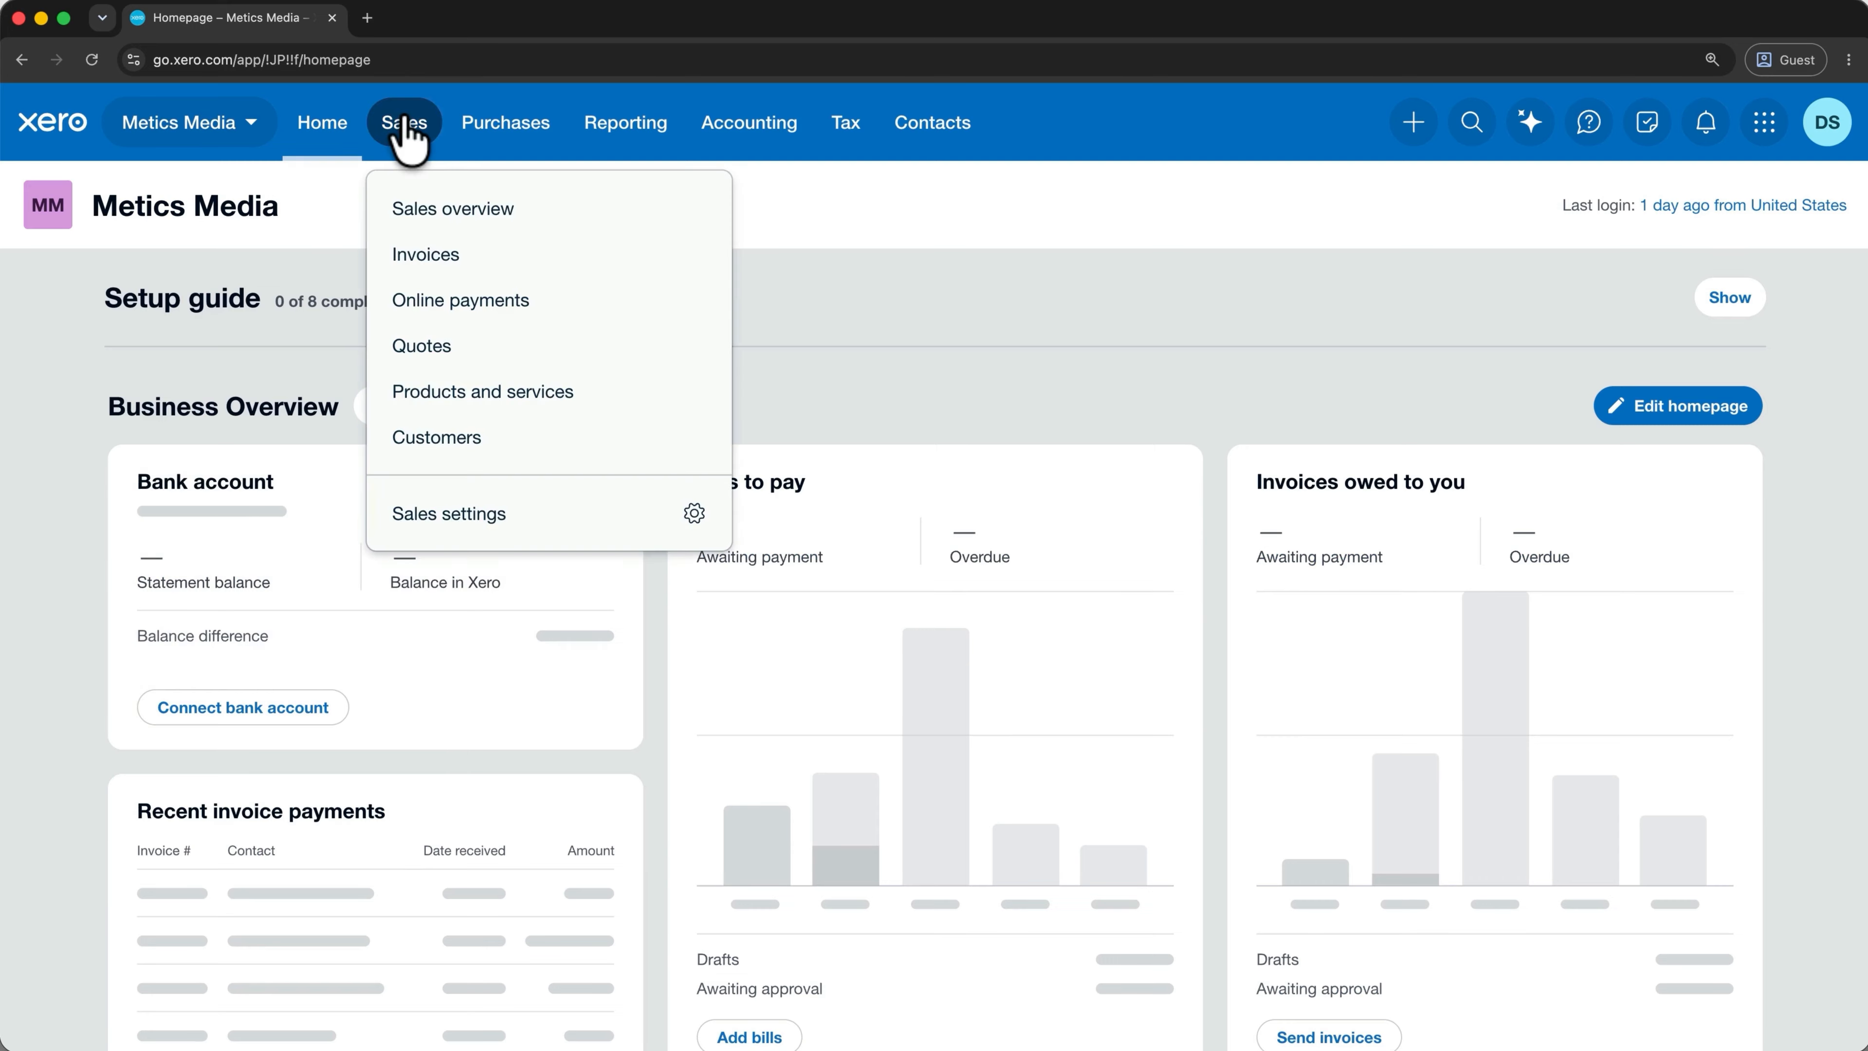
left_click(451, 214)
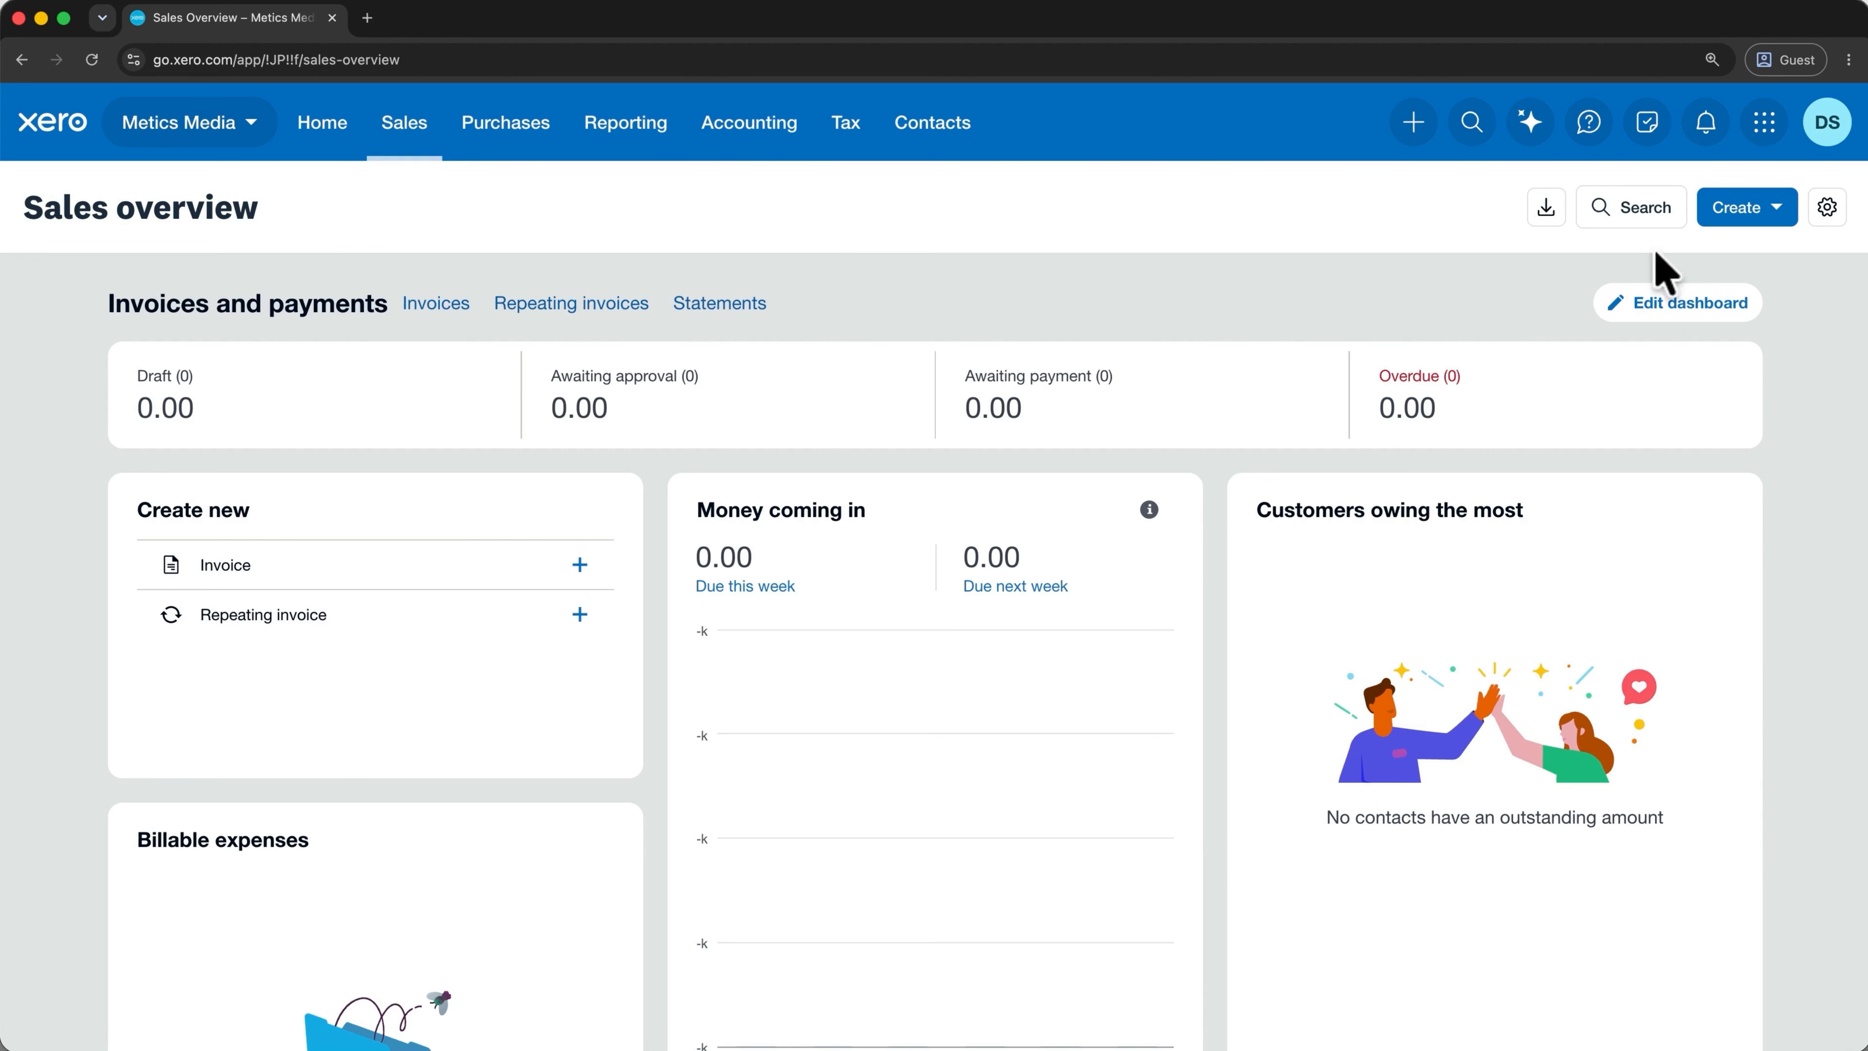
Start new invoice INV-0001, dismissing the invoice template and payments setup.
left_click(1777, 213)
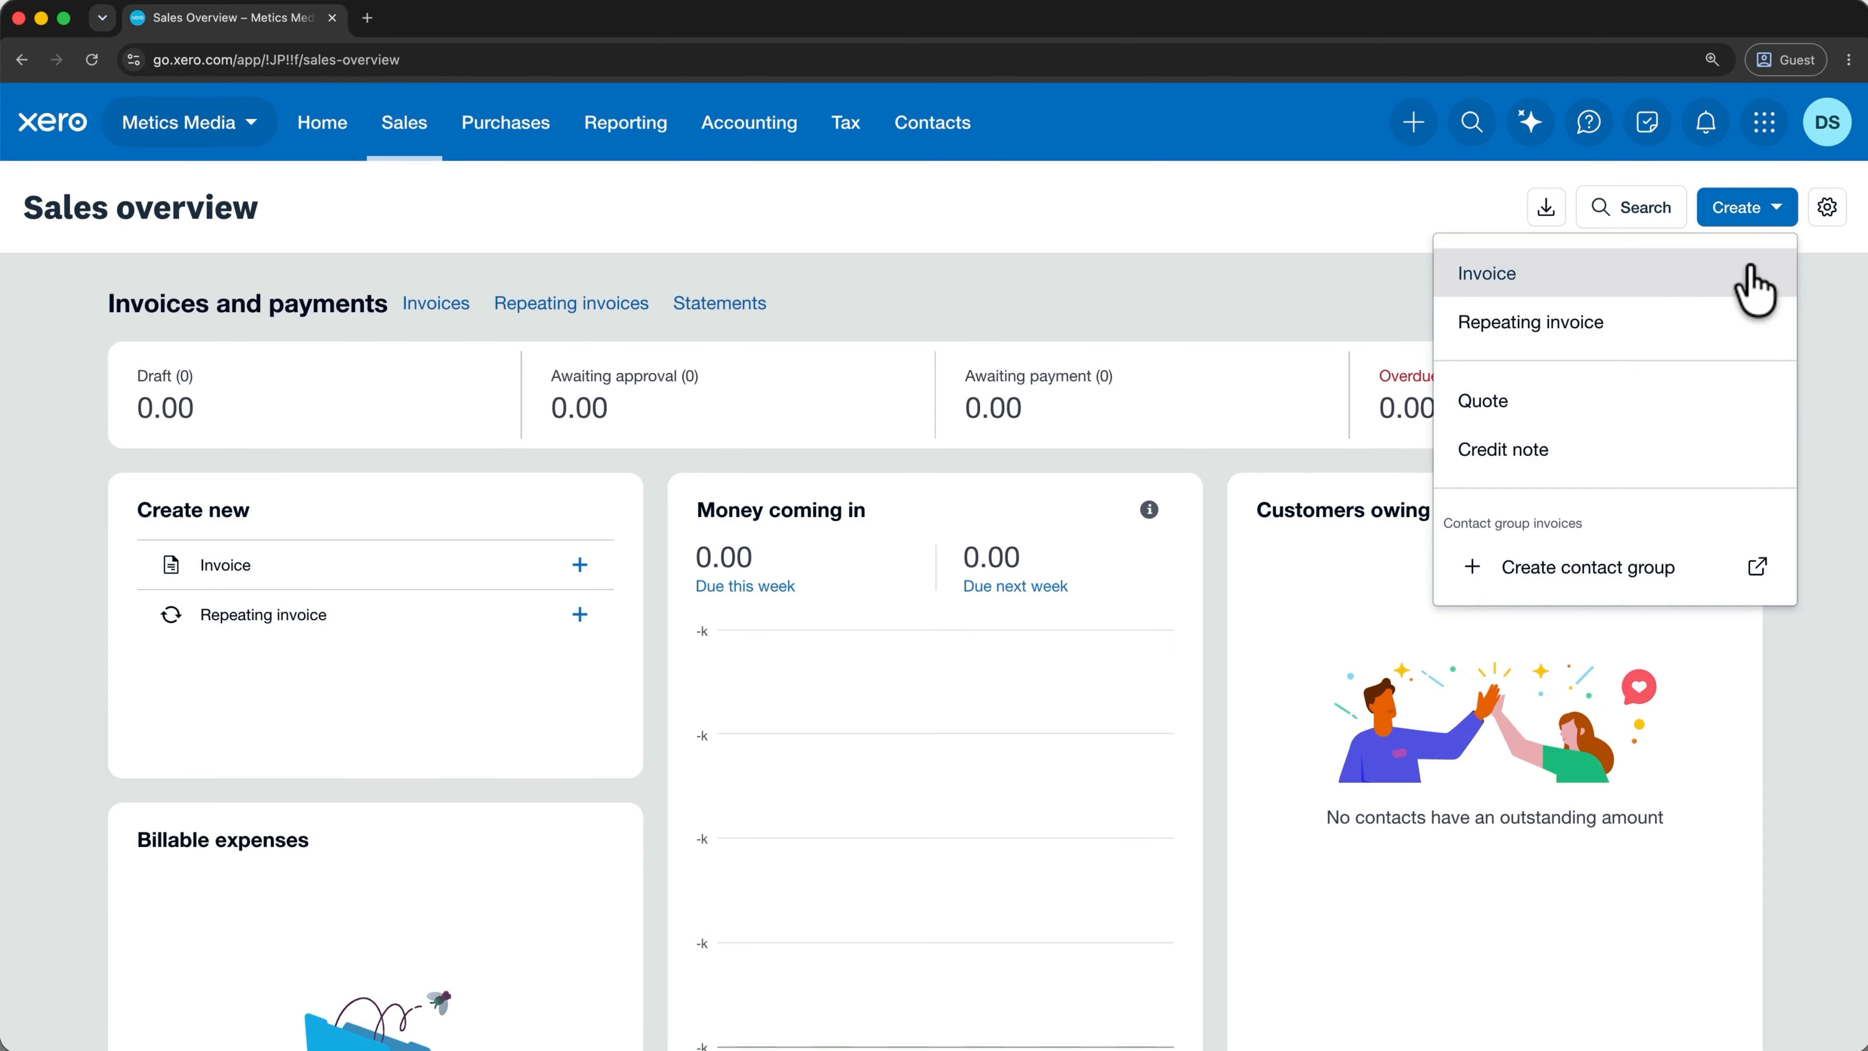
left_click(1576, 283)
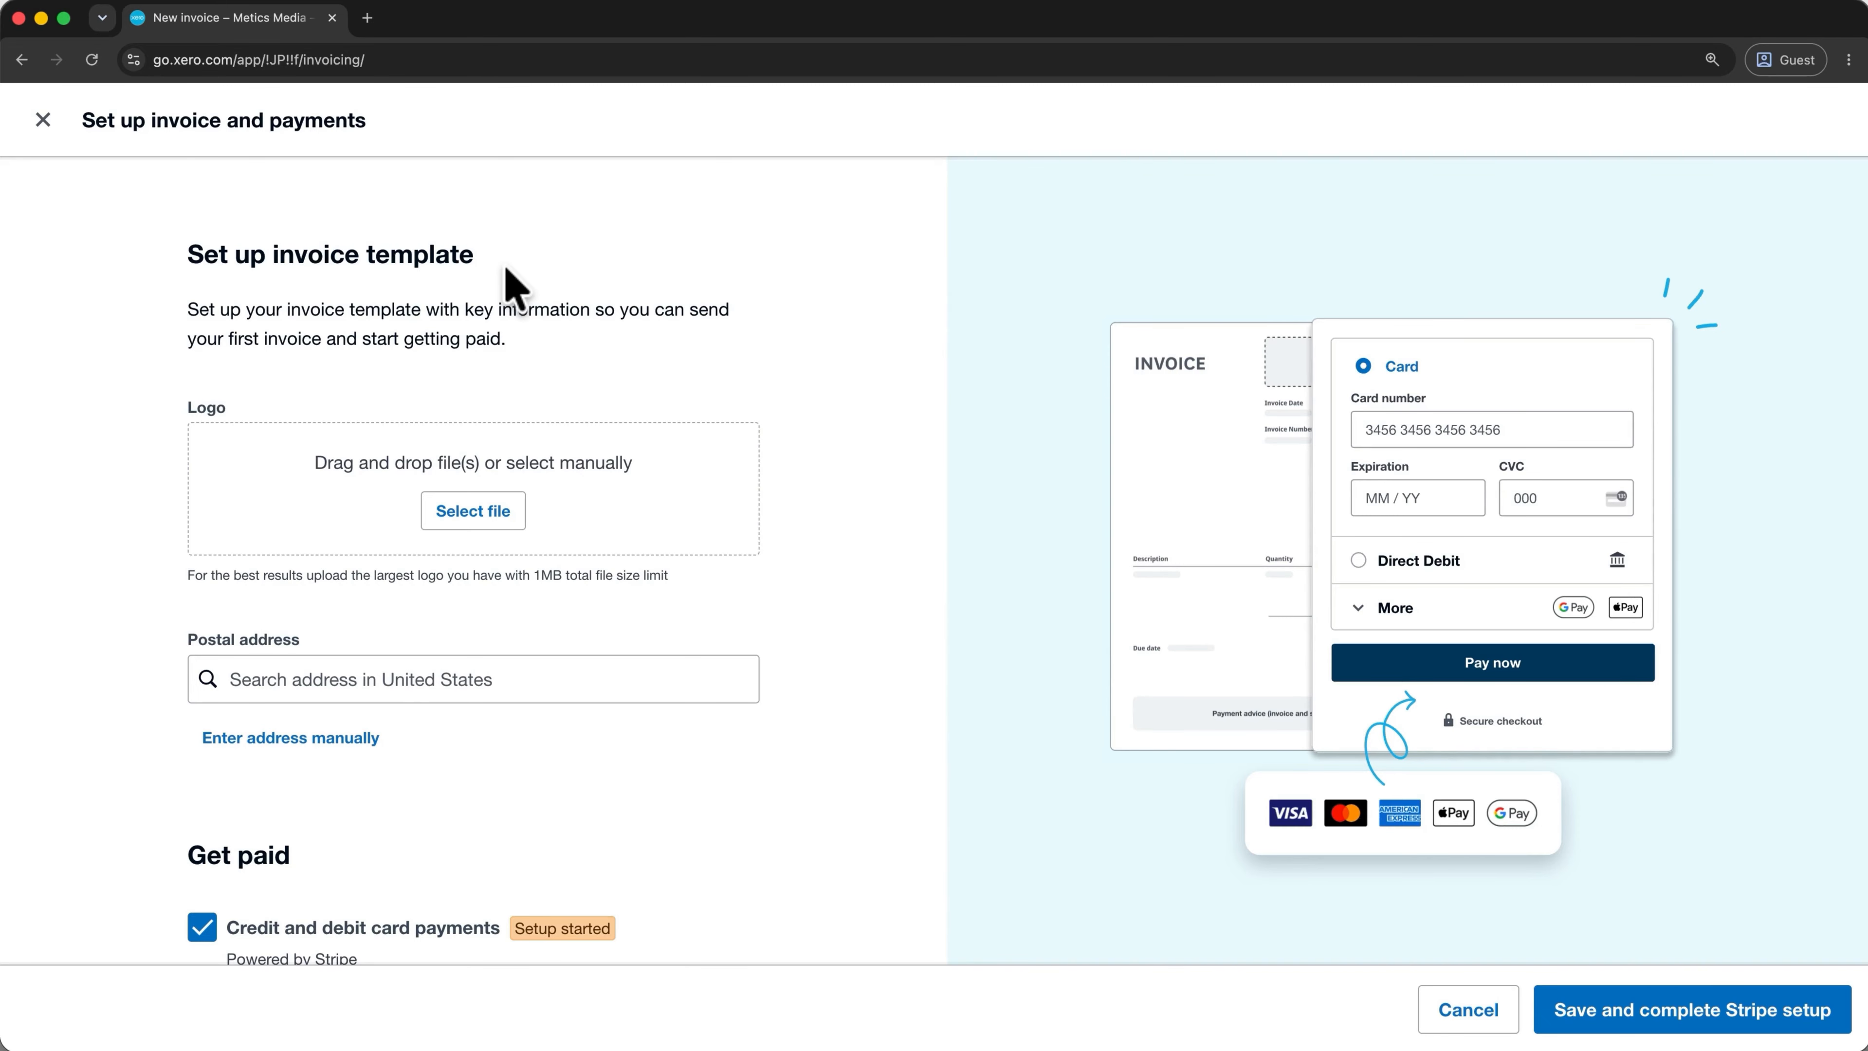
left_click(43, 119)
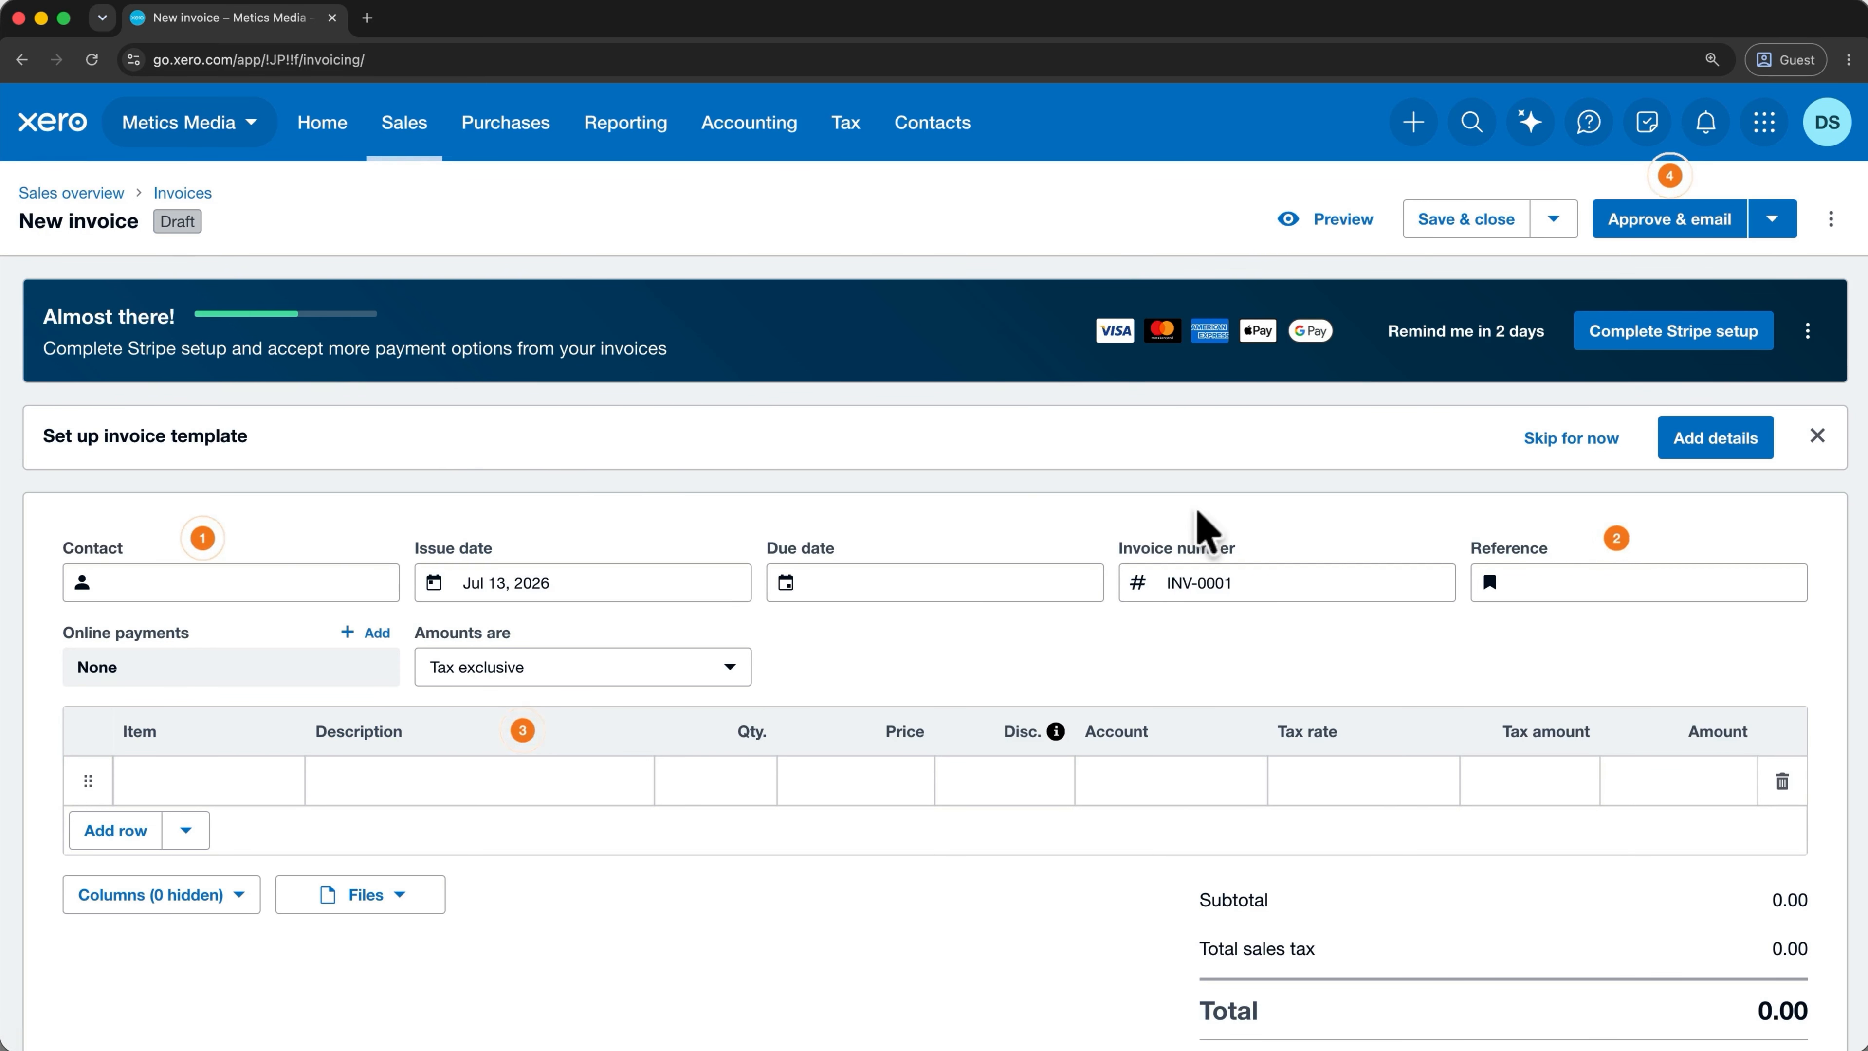
left_click(1686, 453)
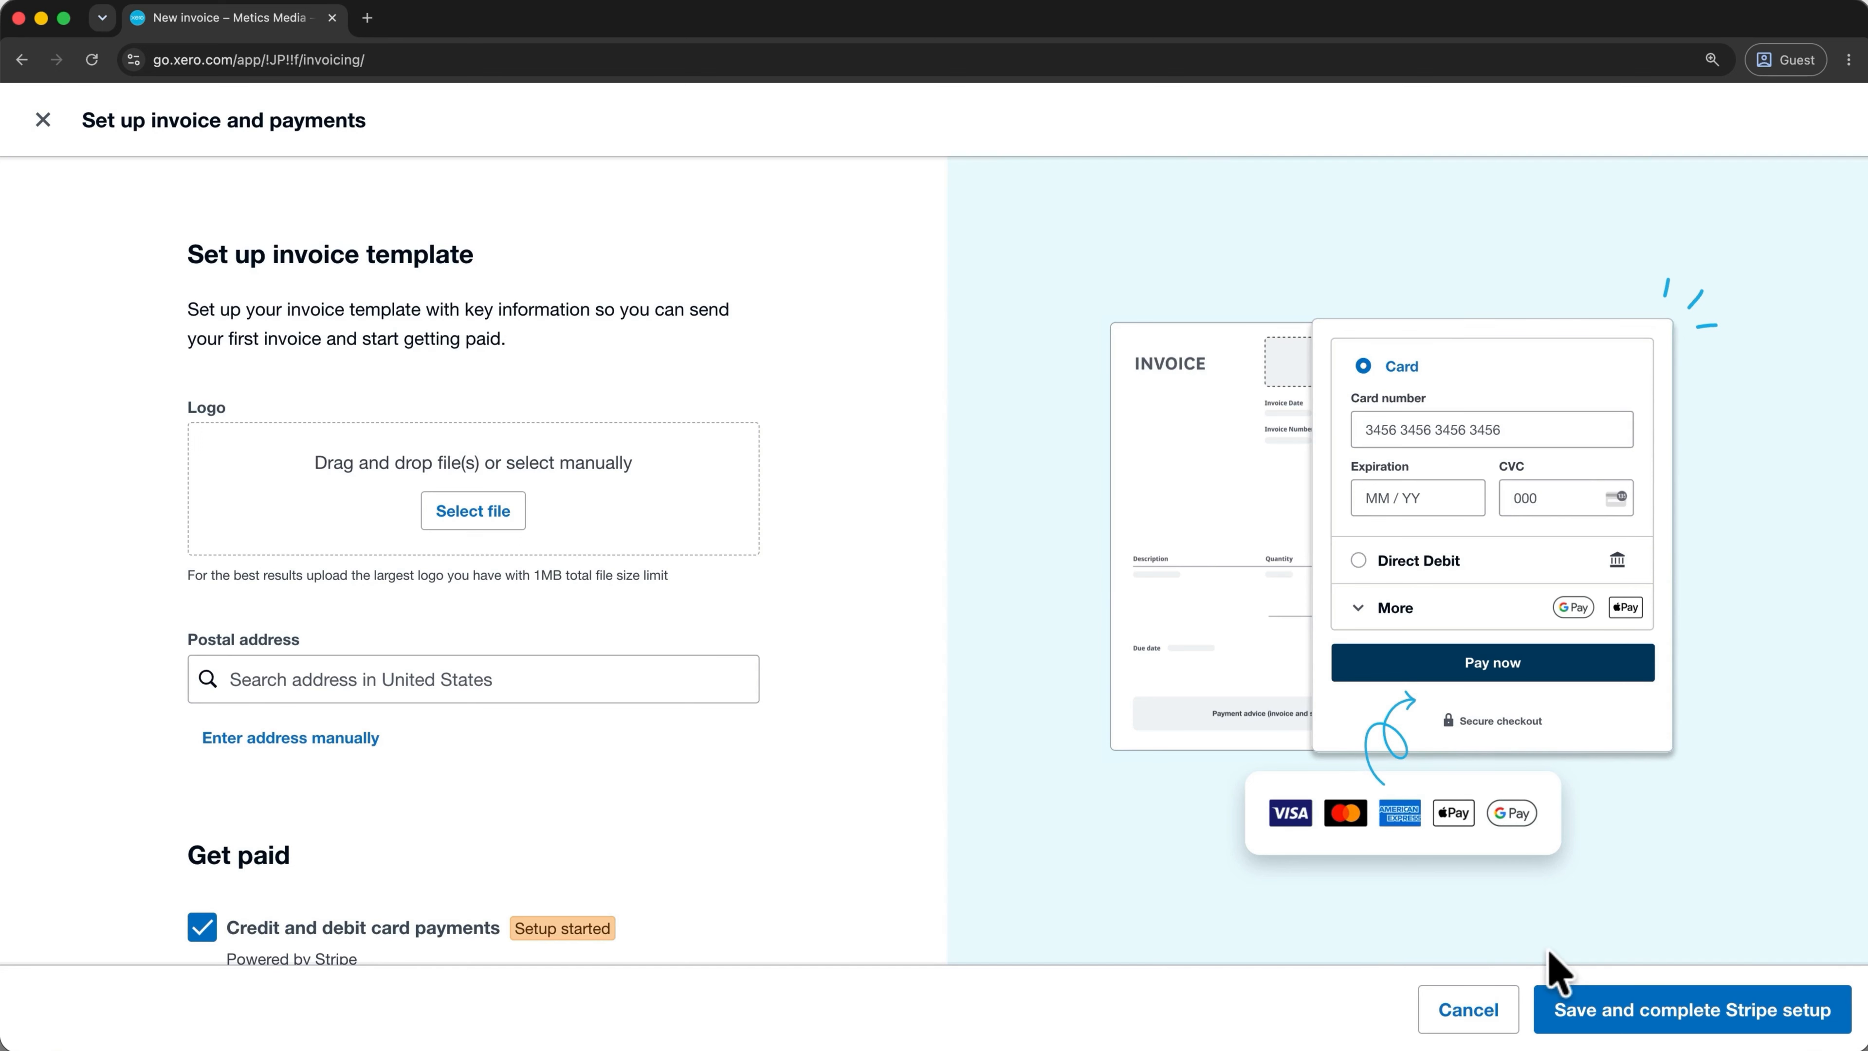
left_click(1484, 1020)
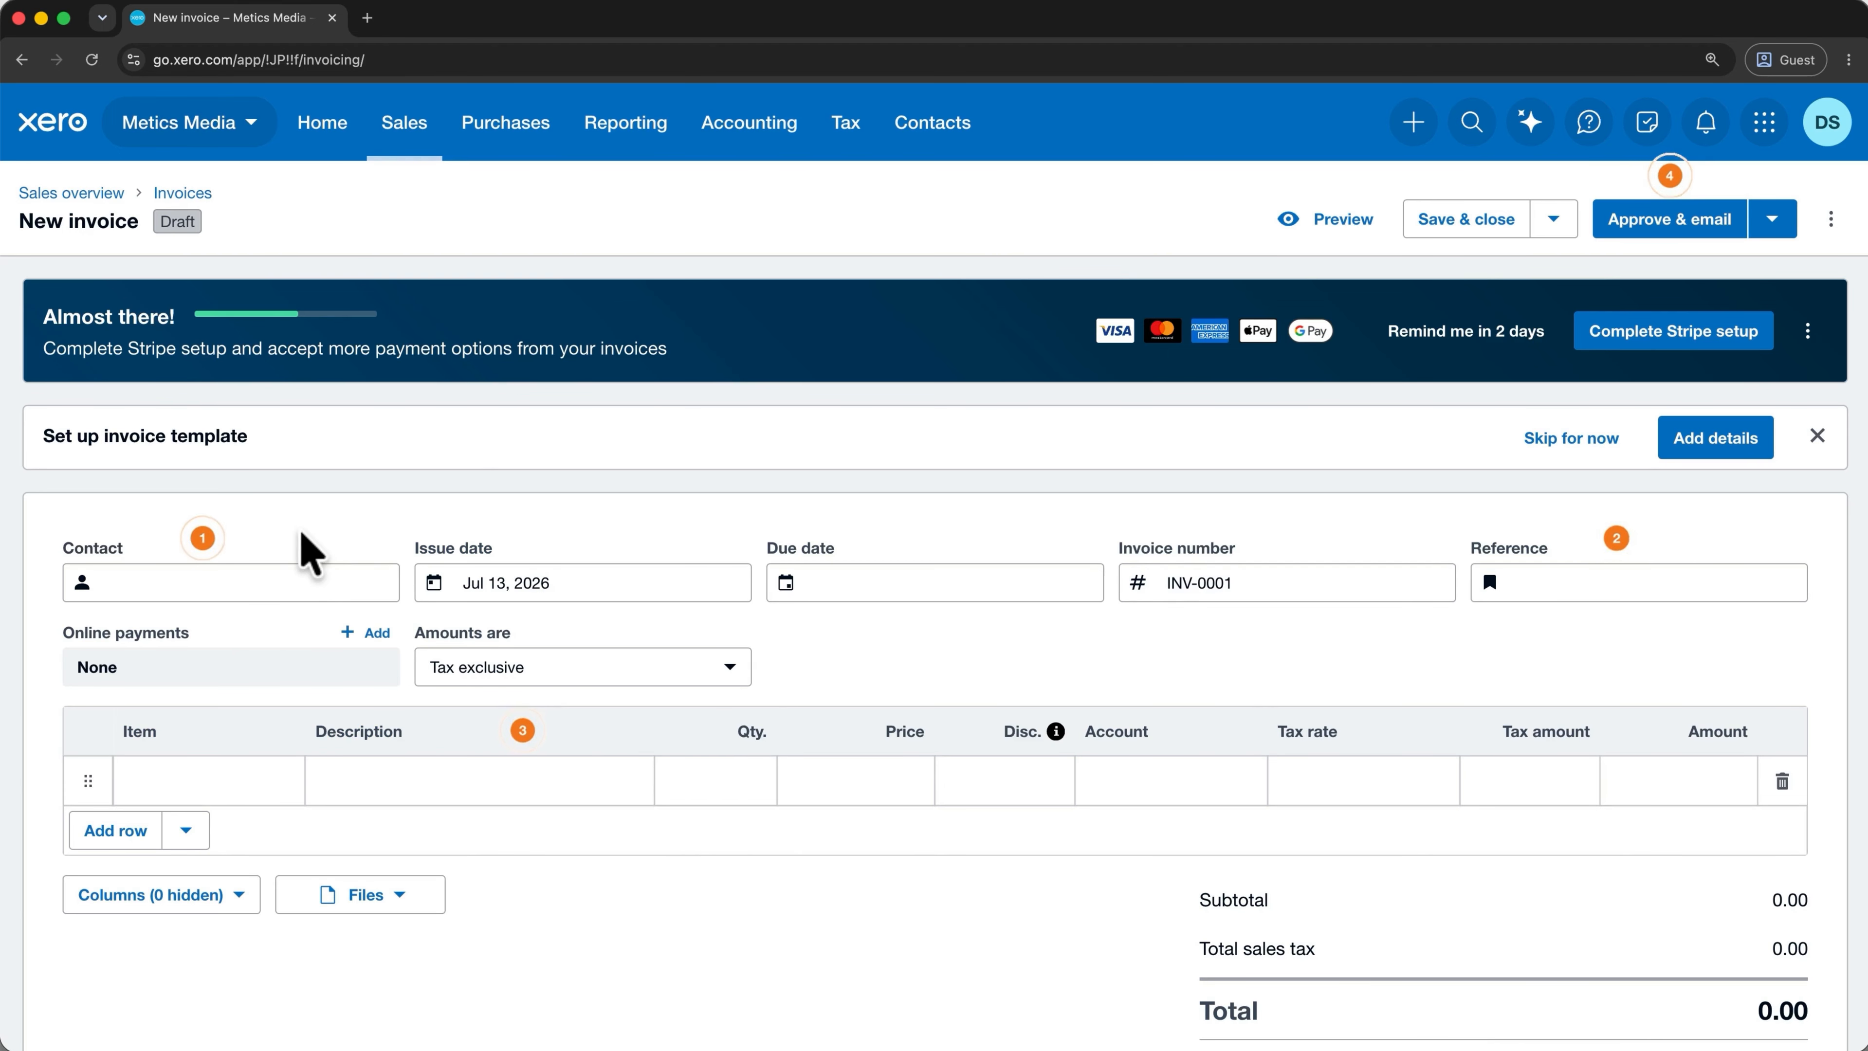
left_click(232, 581)
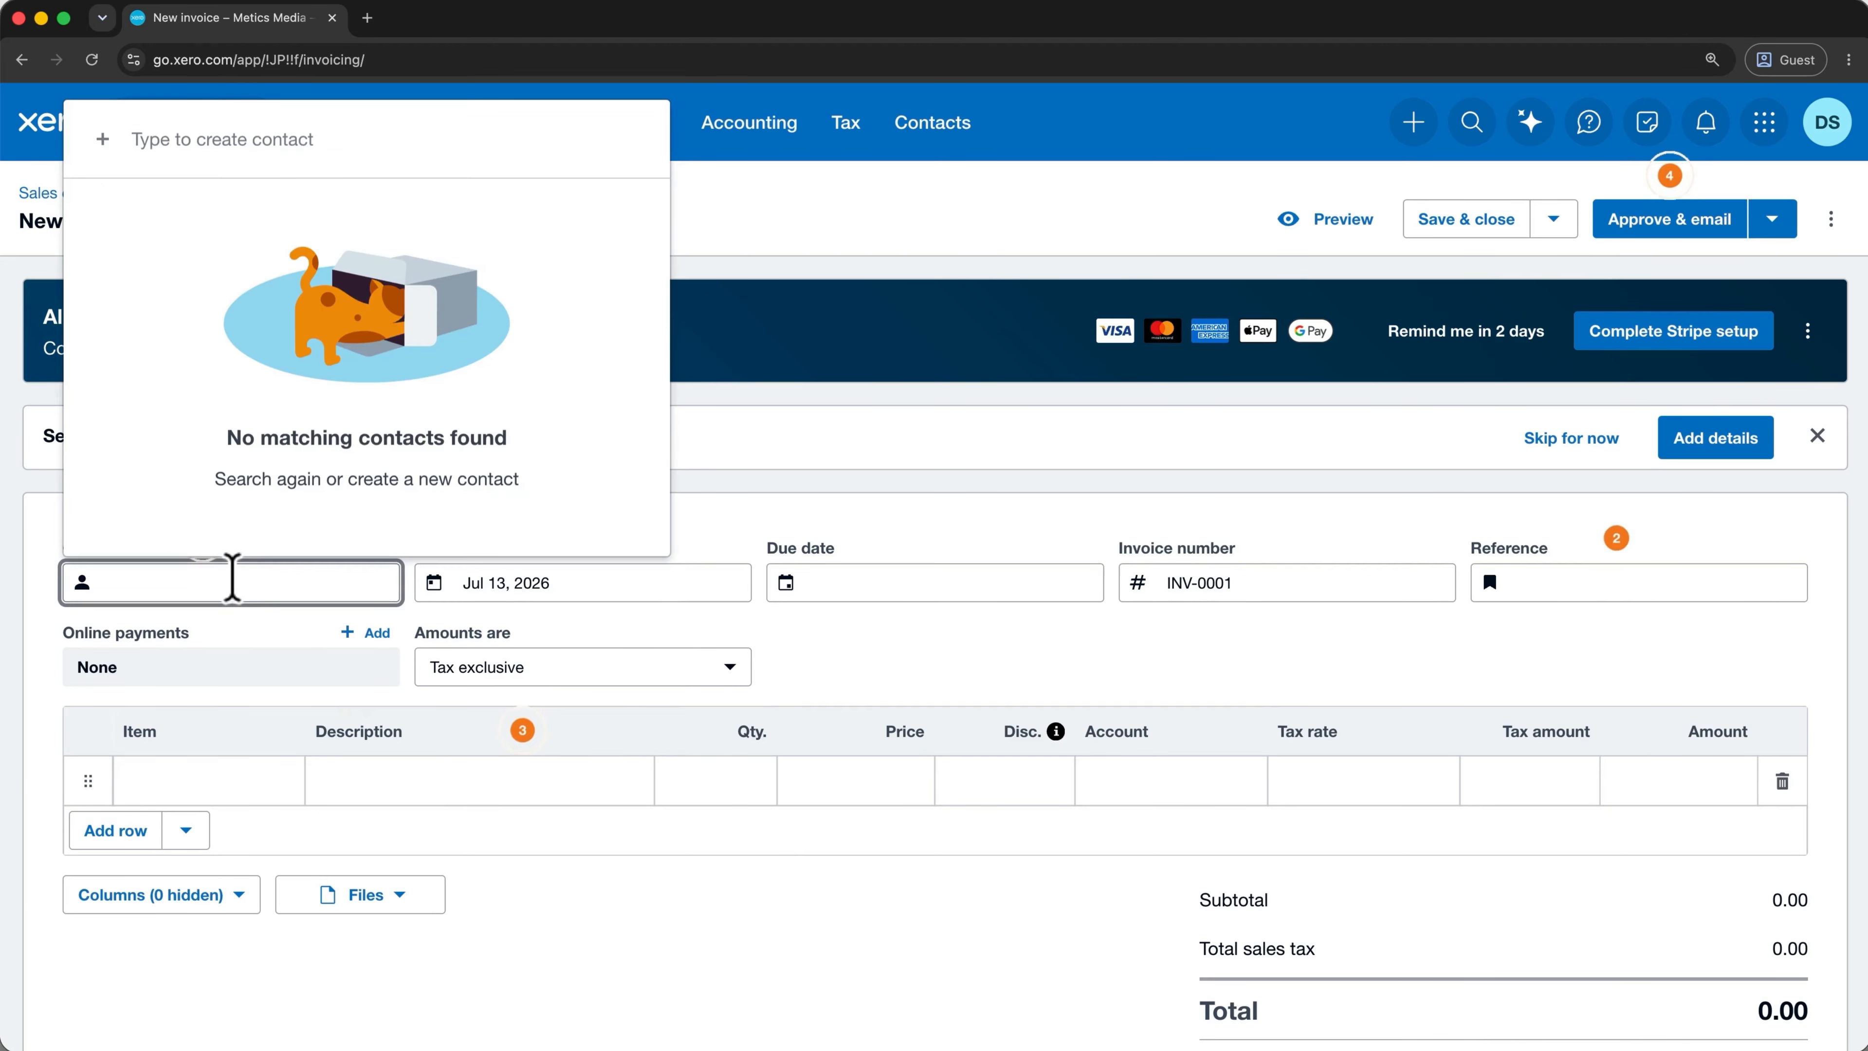
Create a new test customer contact with their e-mail address for the invoice.
type("Test User1")
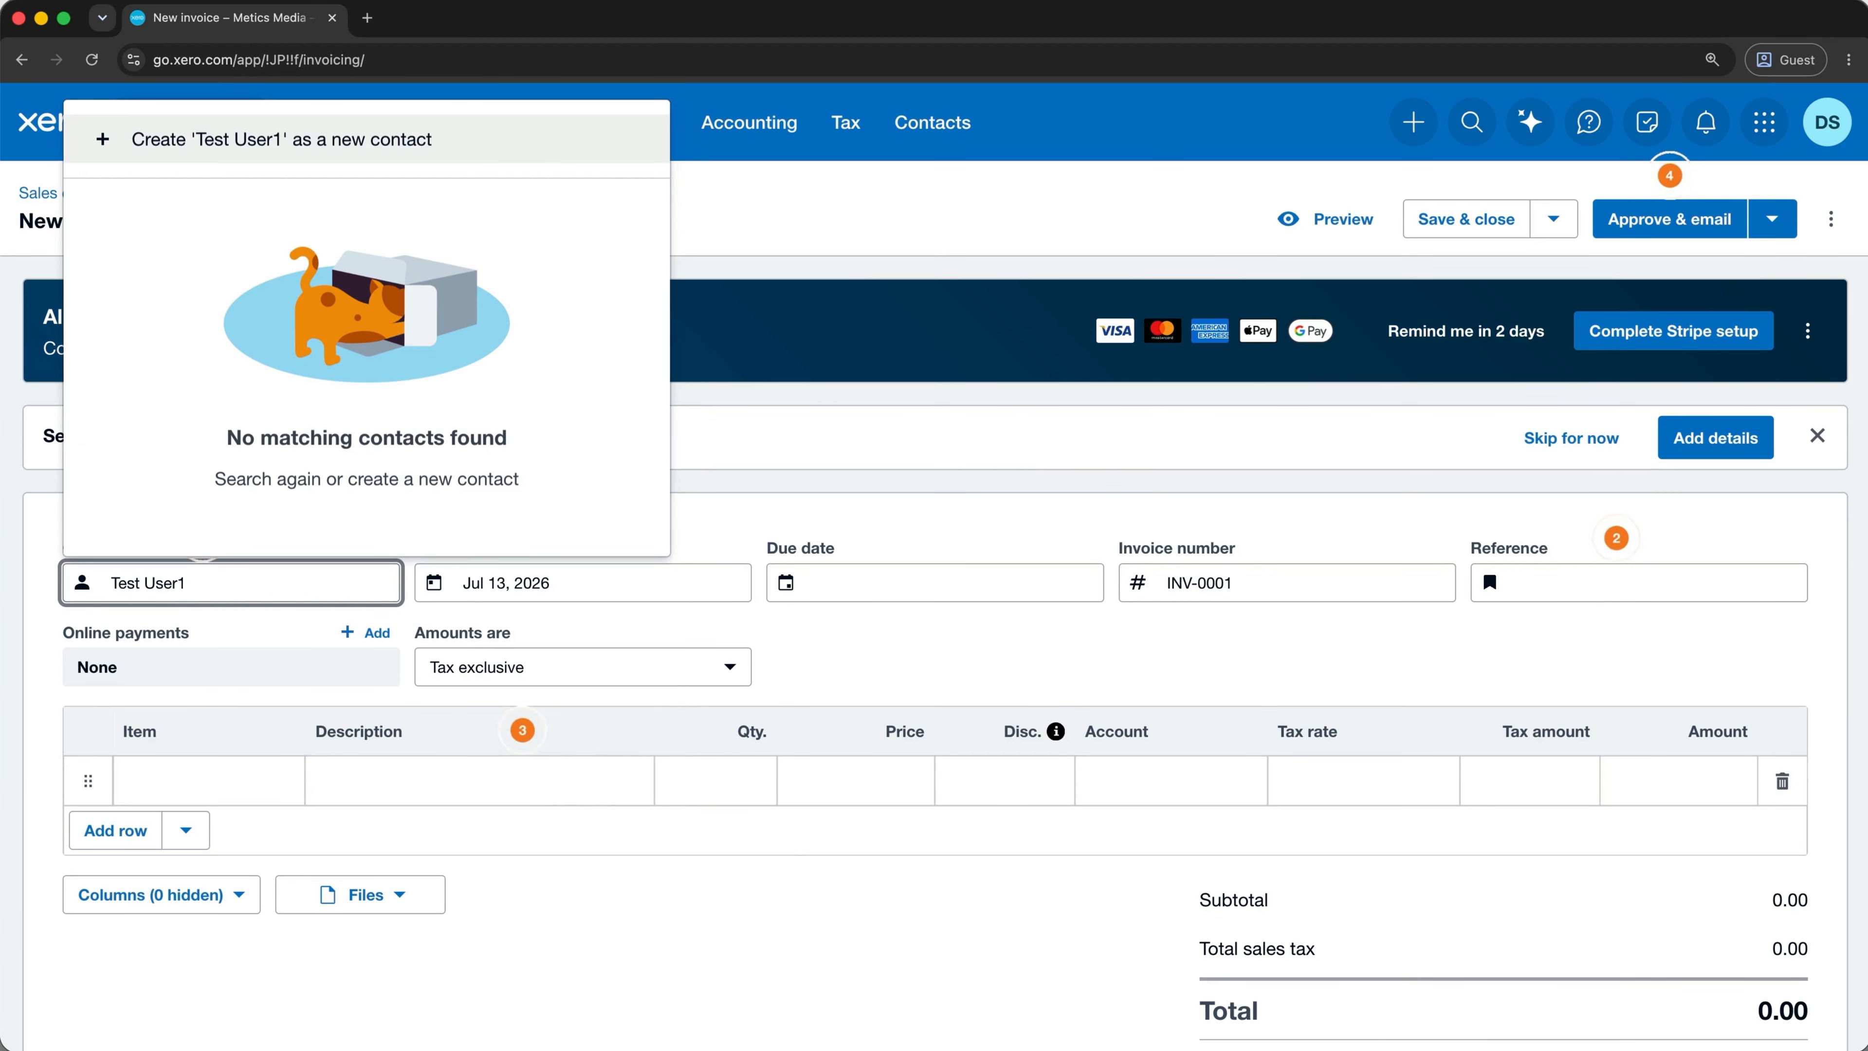
left_click(283, 144)
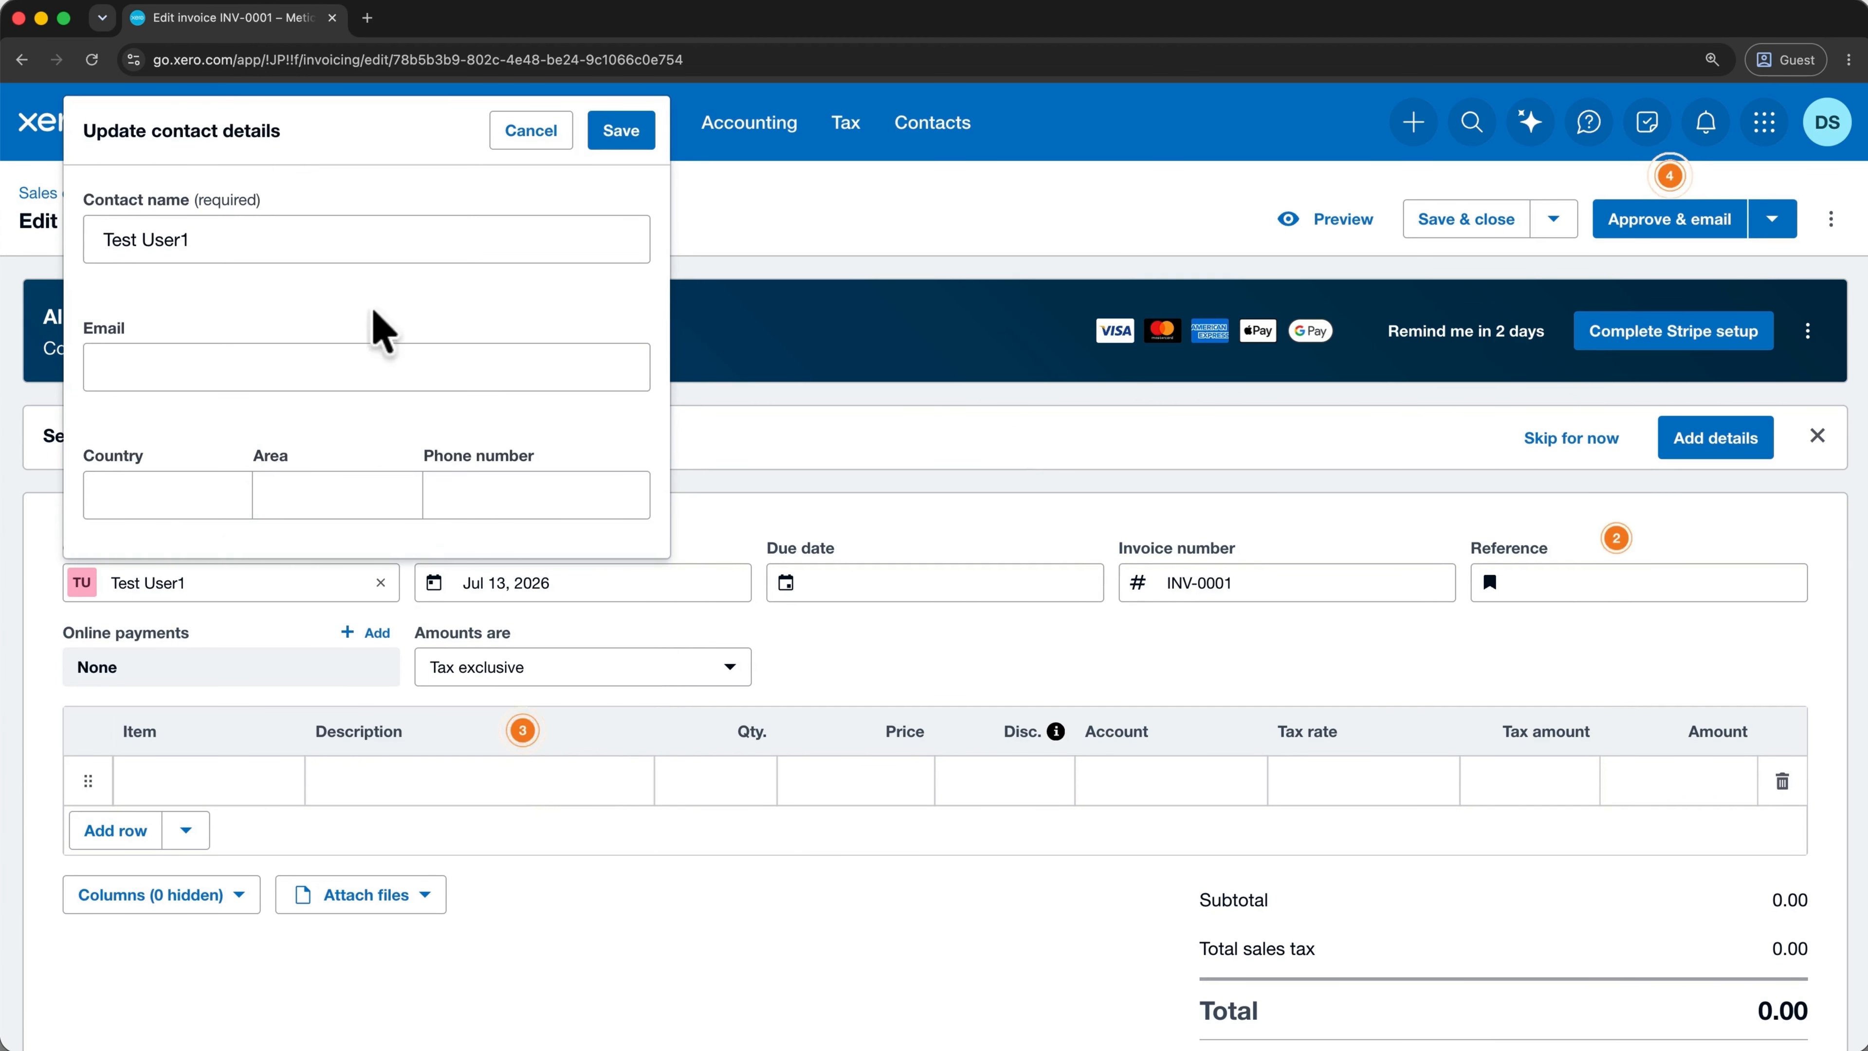
left_click(388, 369)
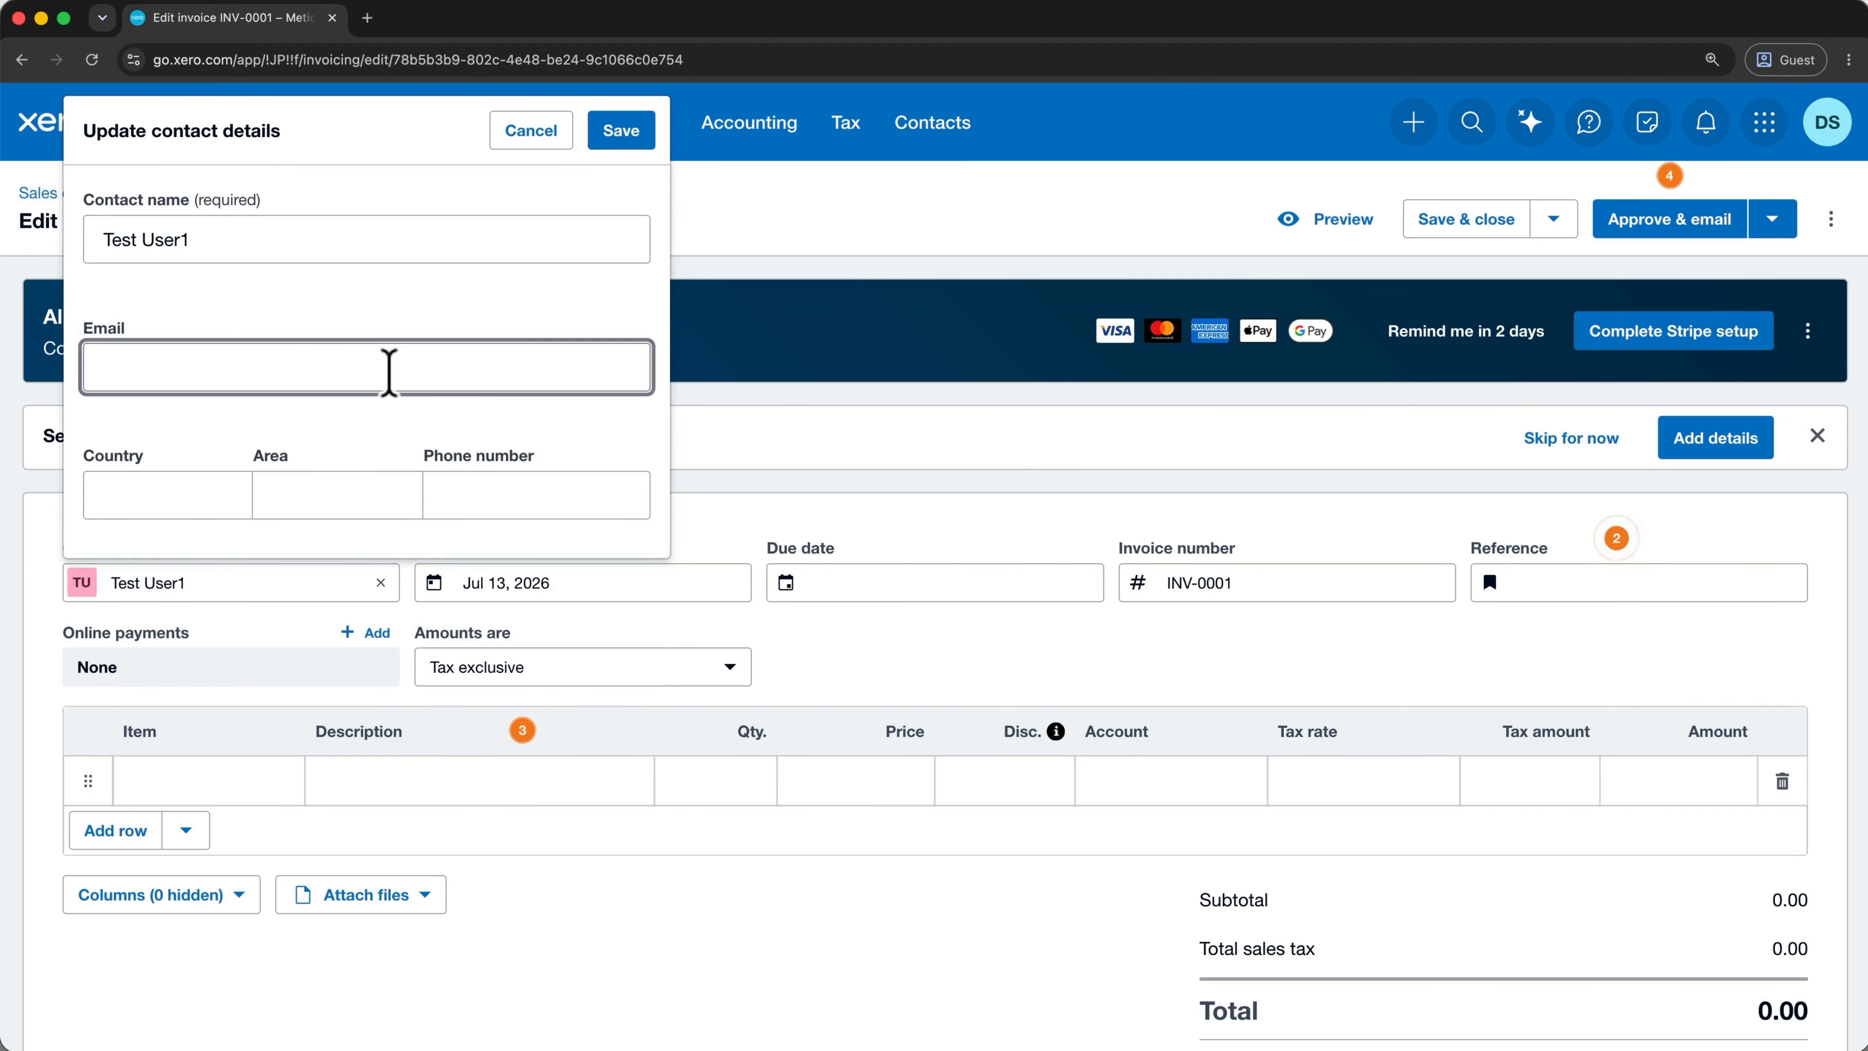
key("super+v")
left_click(627, 132)
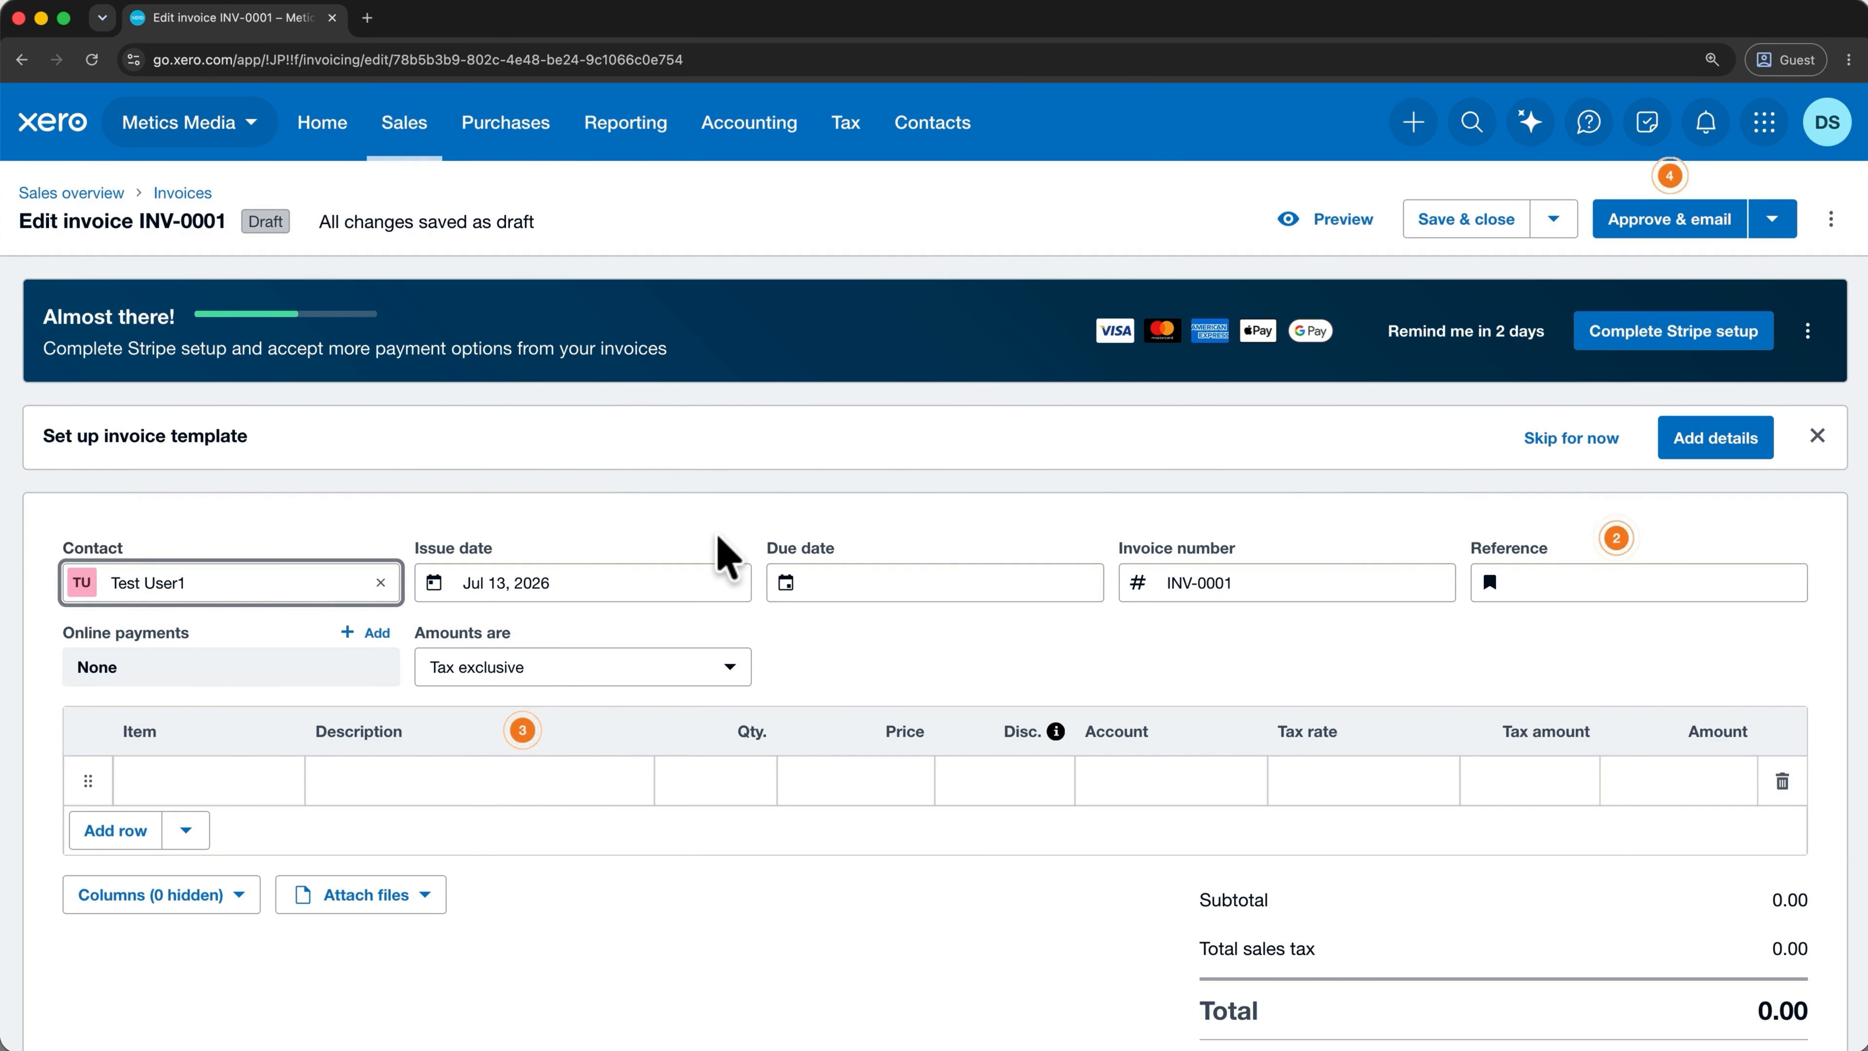
Make the invoice due in 7 days, on Jul 20, 2026.
left_click(910, 586)
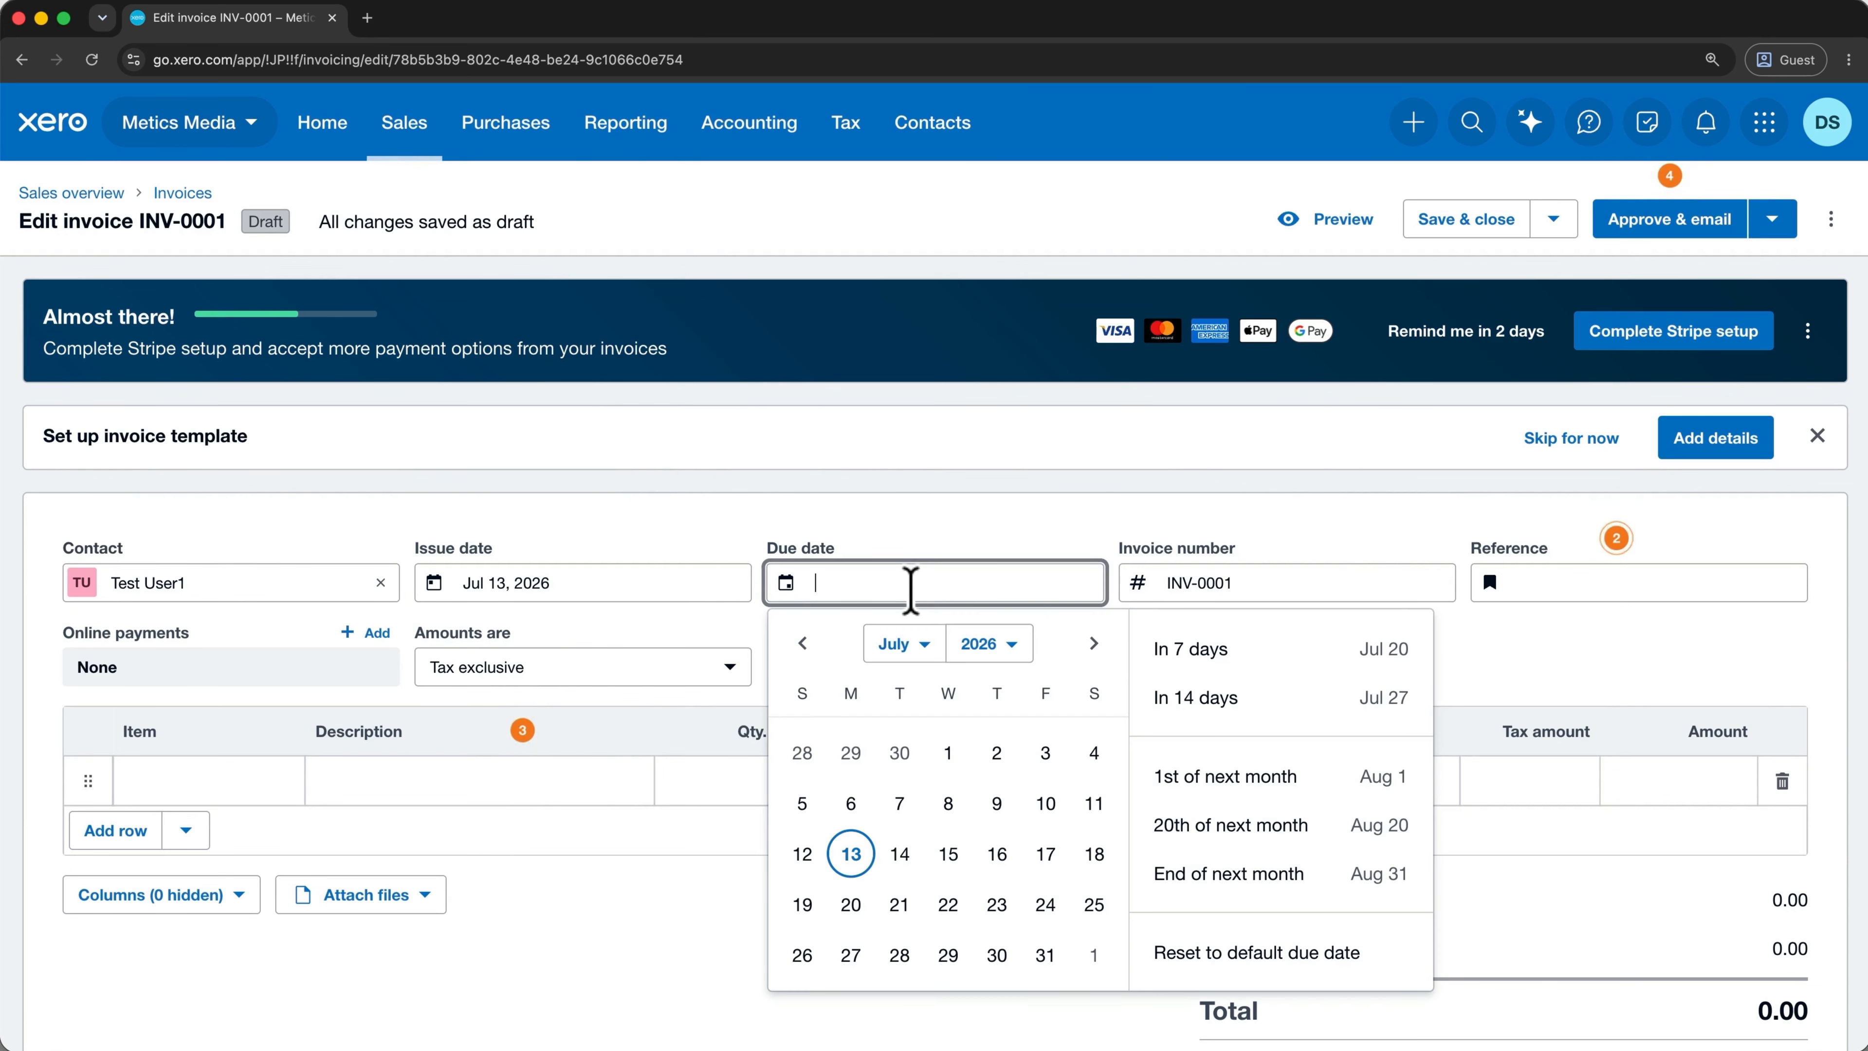
left_click(1204, 655)
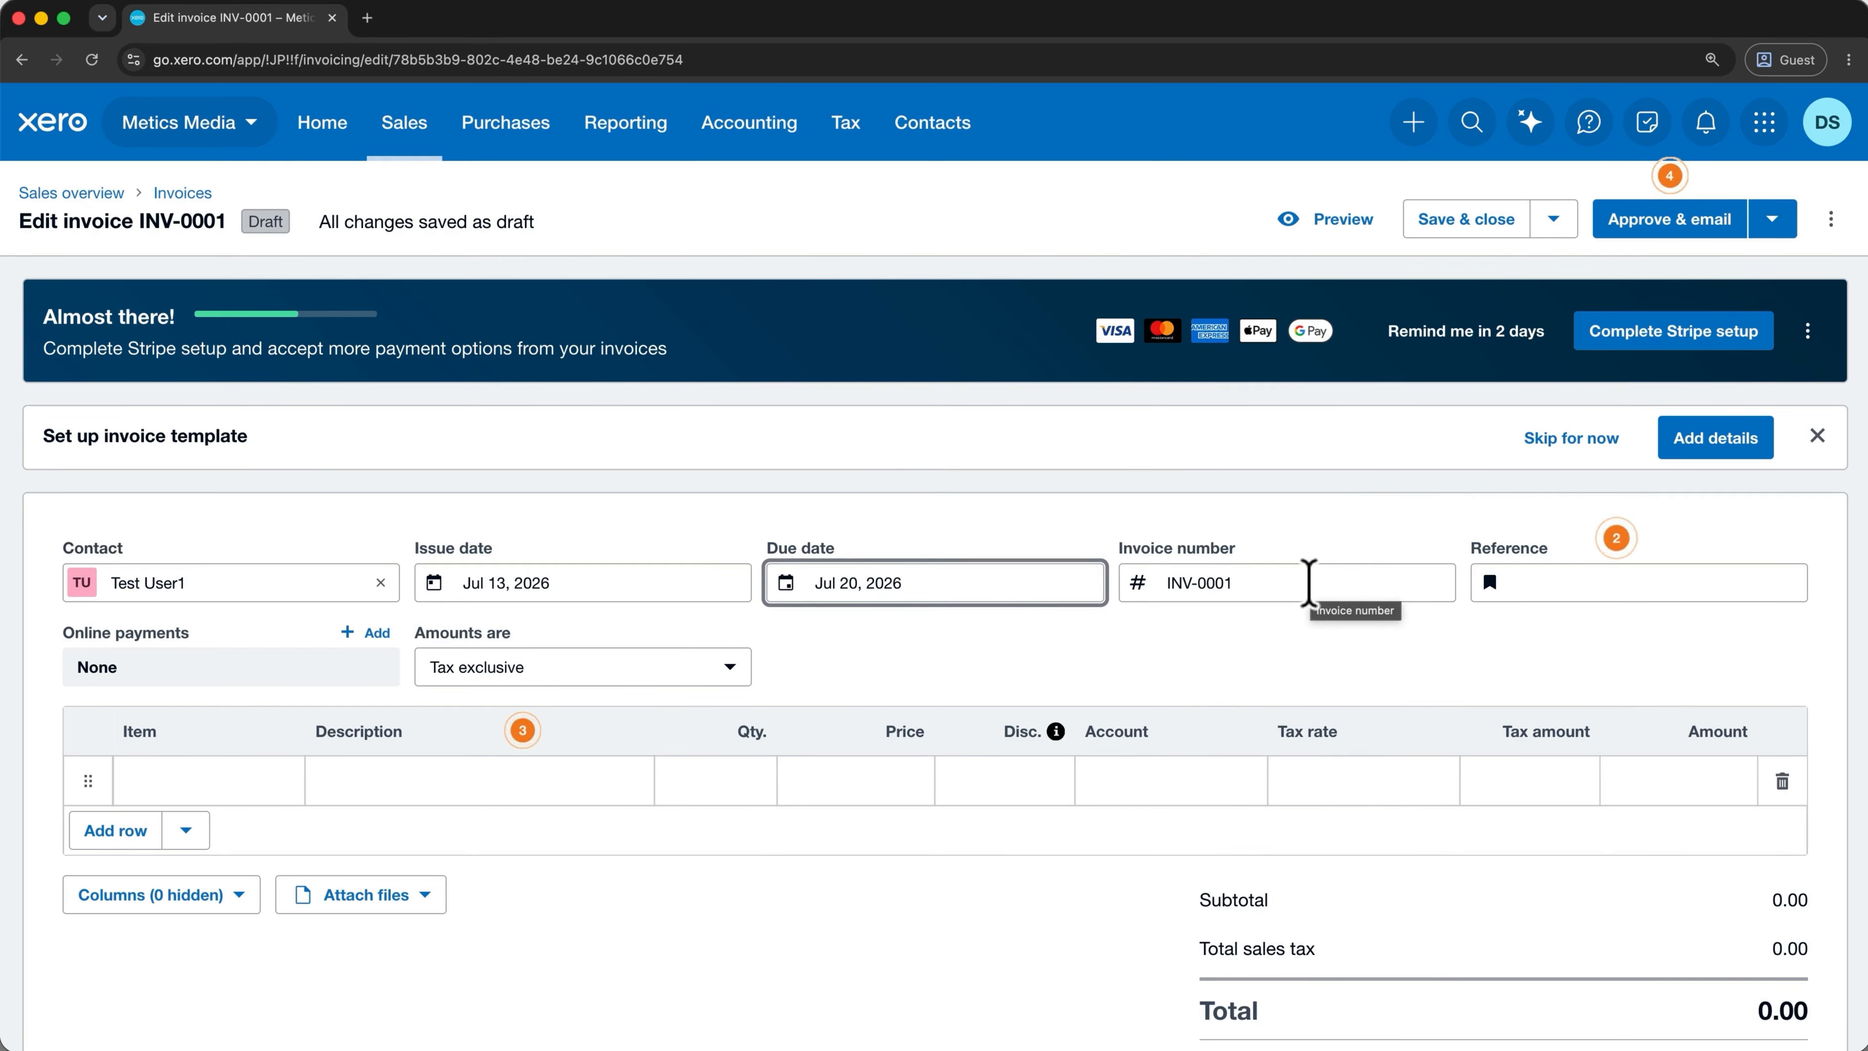
left_click(1308, 583)
left_click(1527, 583)
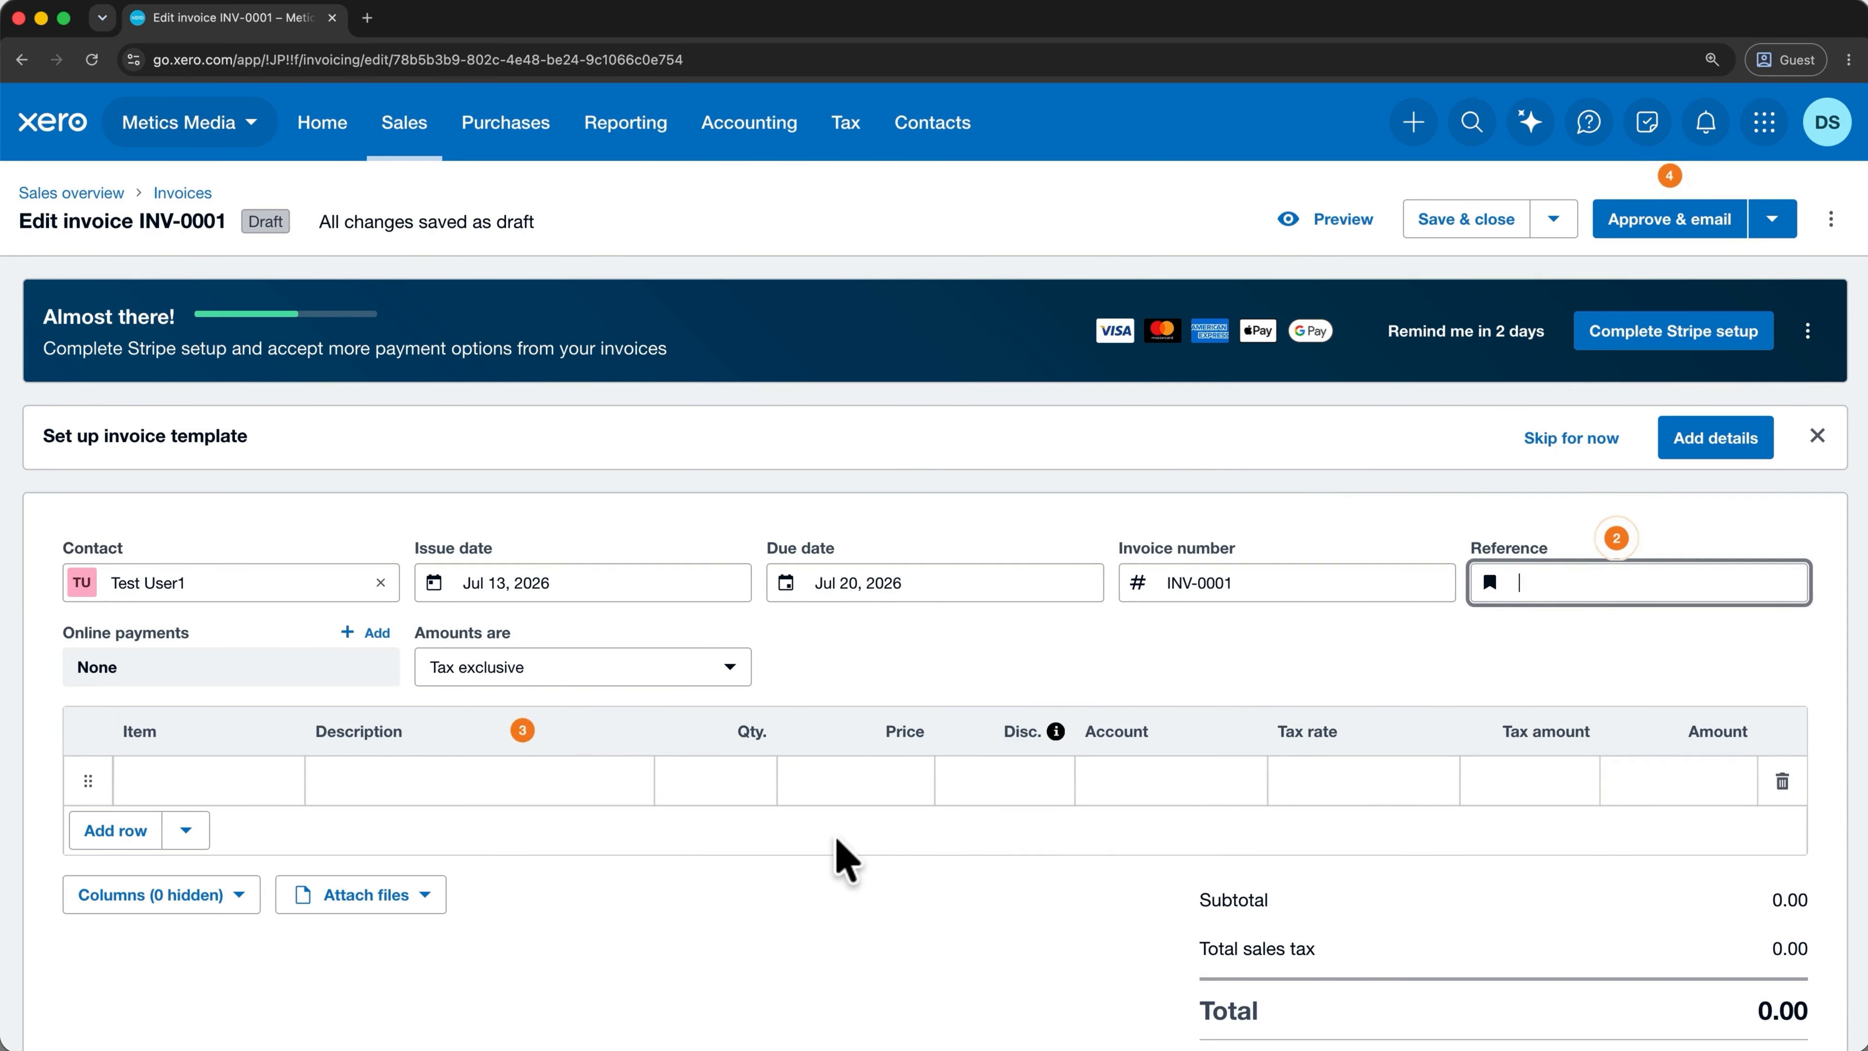
left_click(283, 779)
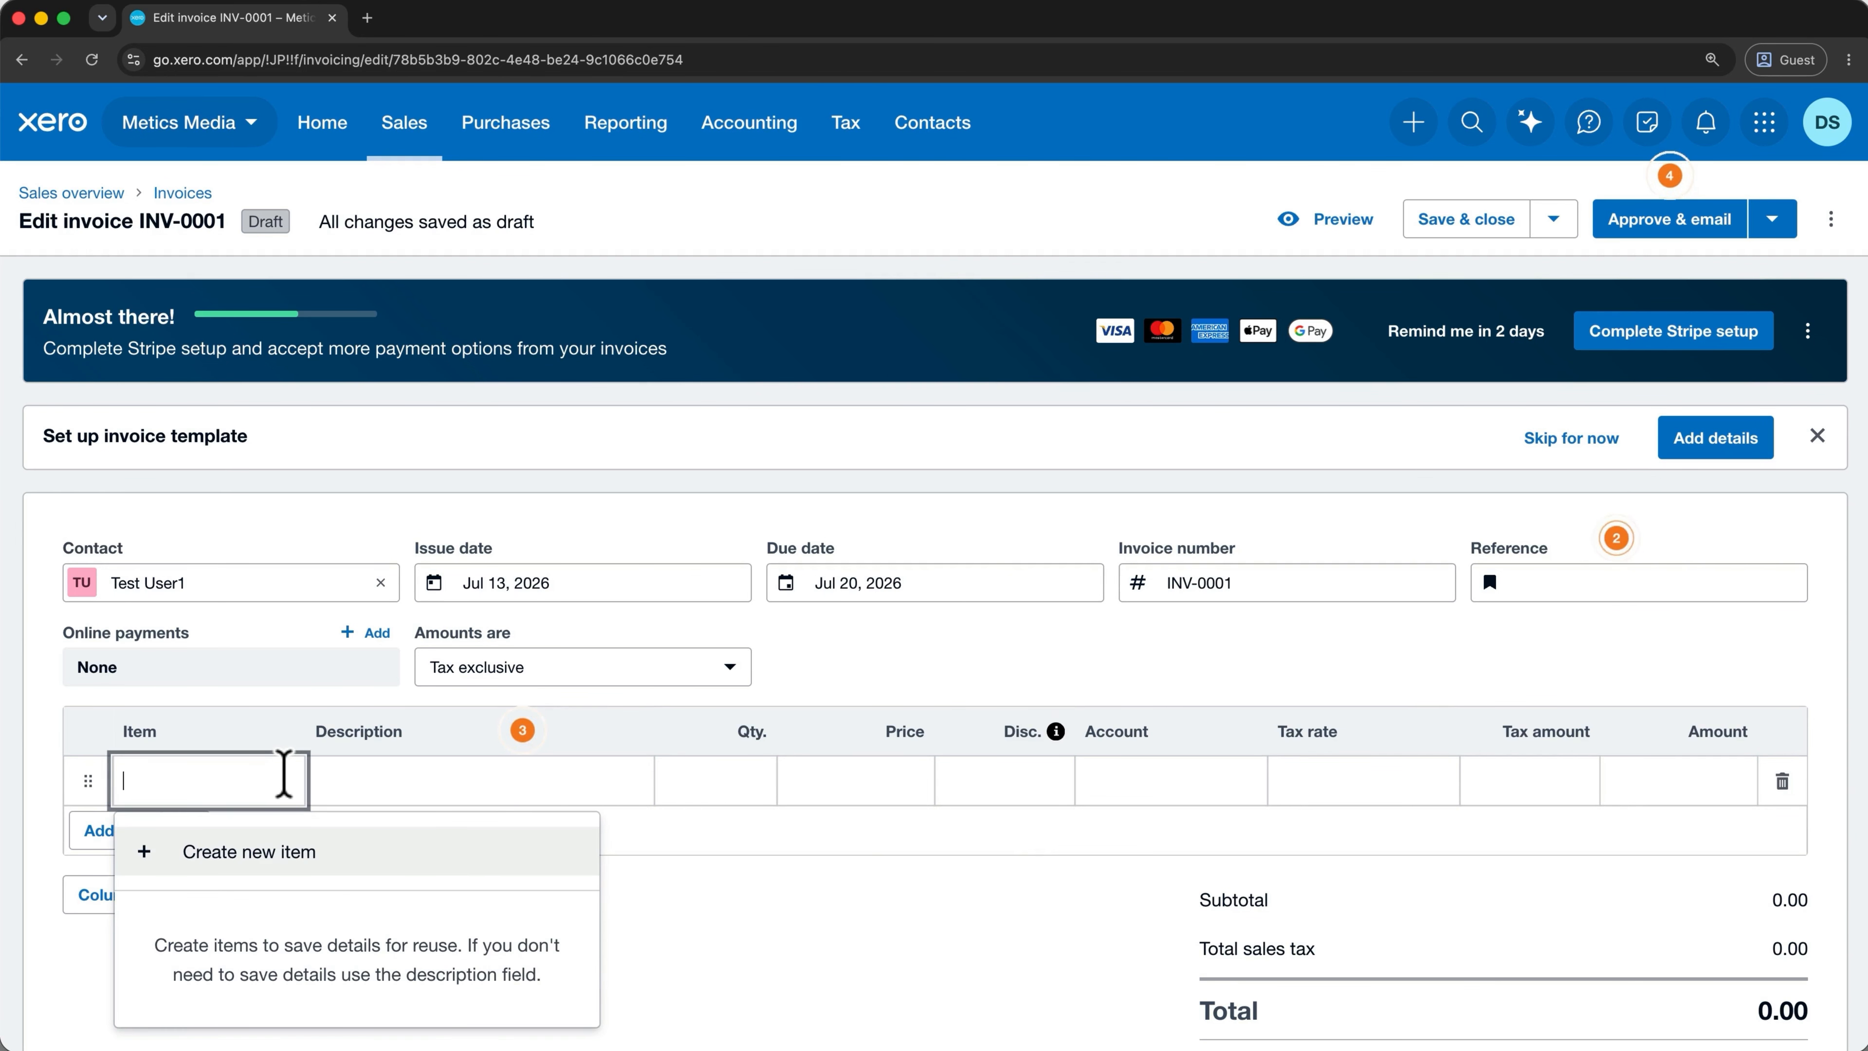
Begin new item NGB-White, named Novelty Golf Balls - white single, selling at 6.60.
left_click(336, 849)
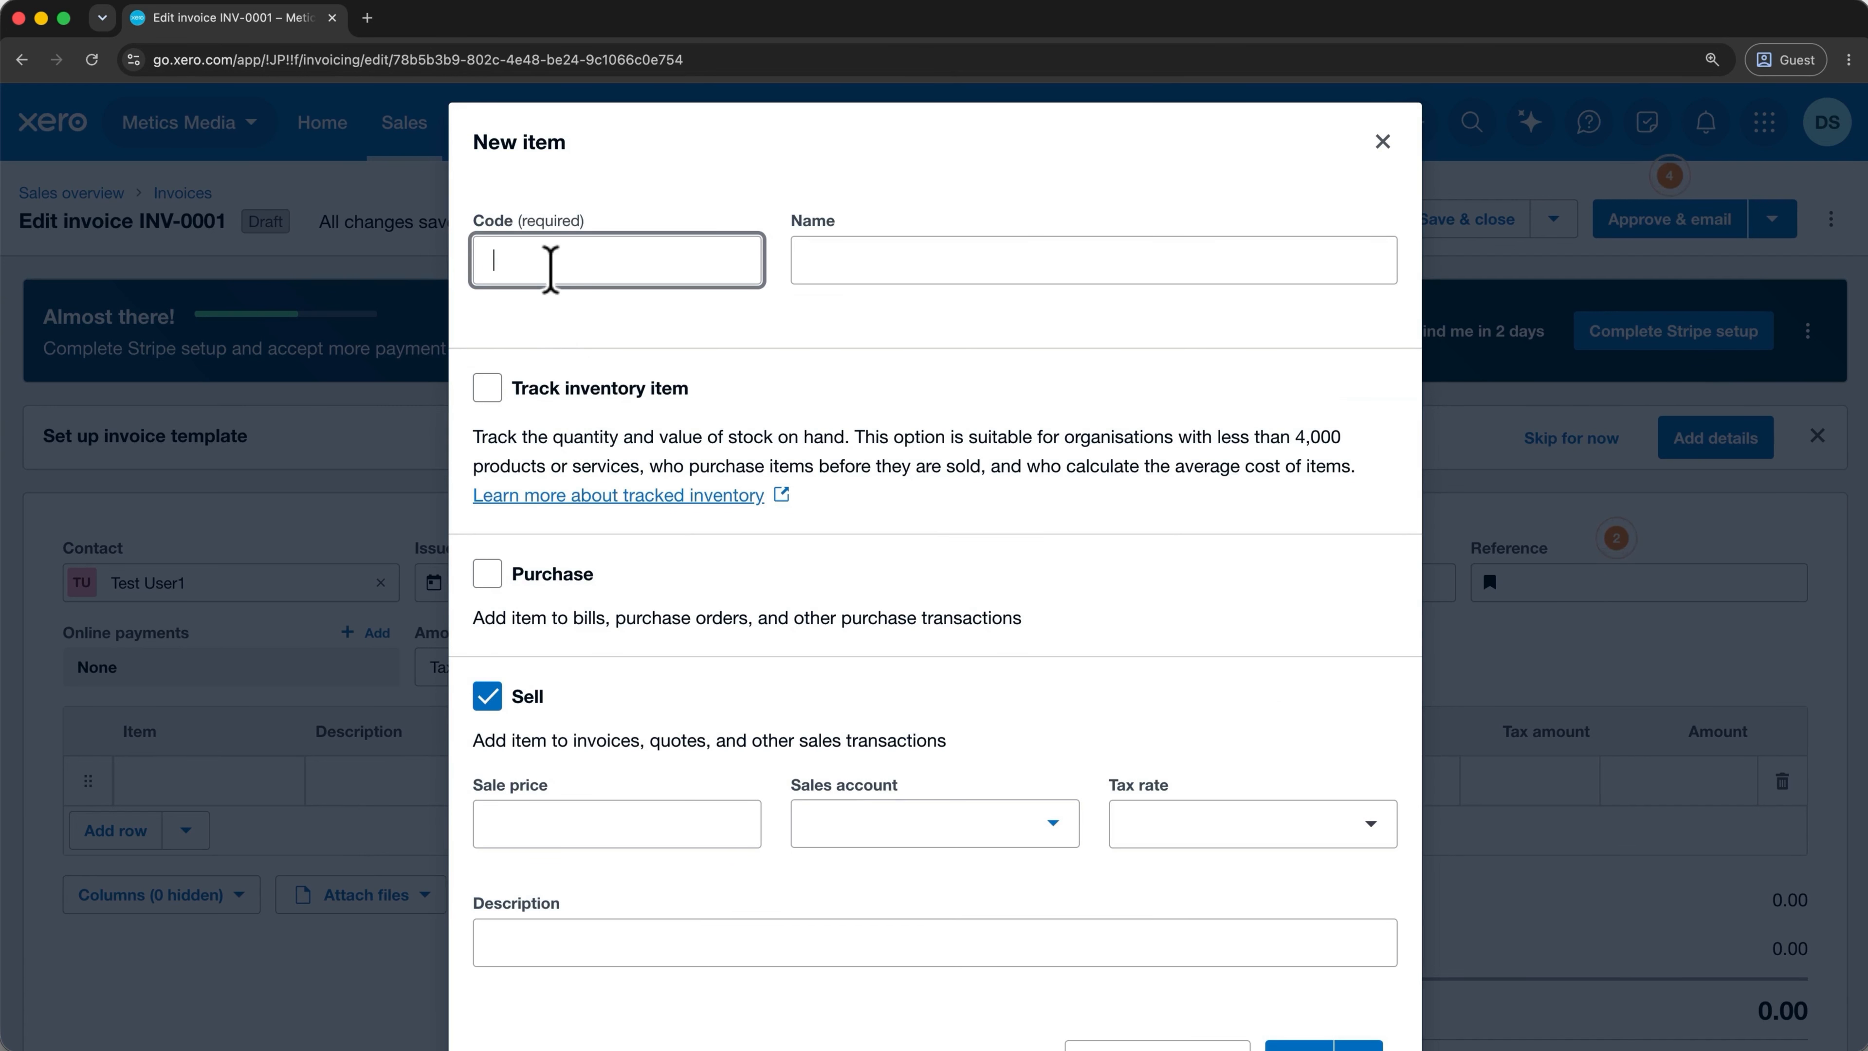
type("NGB-White")
left_click(816, 255)
type("Novelty Golf Balls - white single")
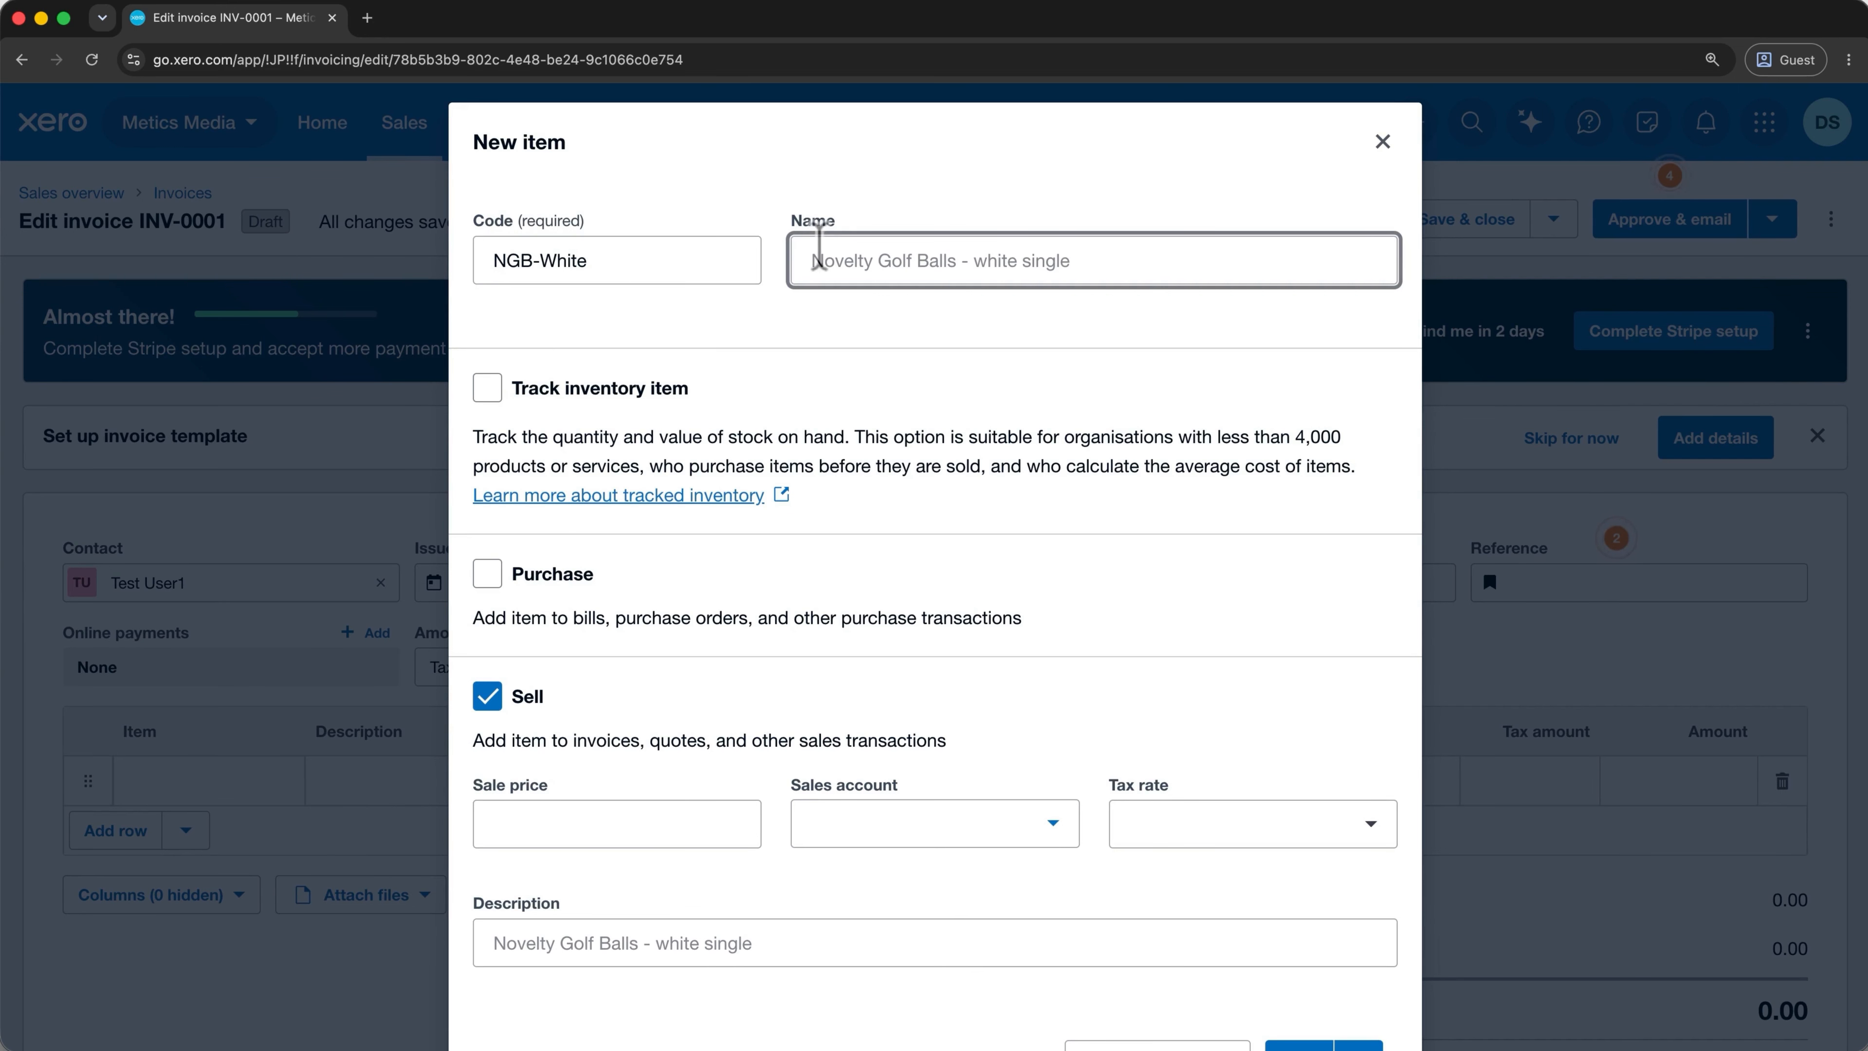
left_click(608, 812)
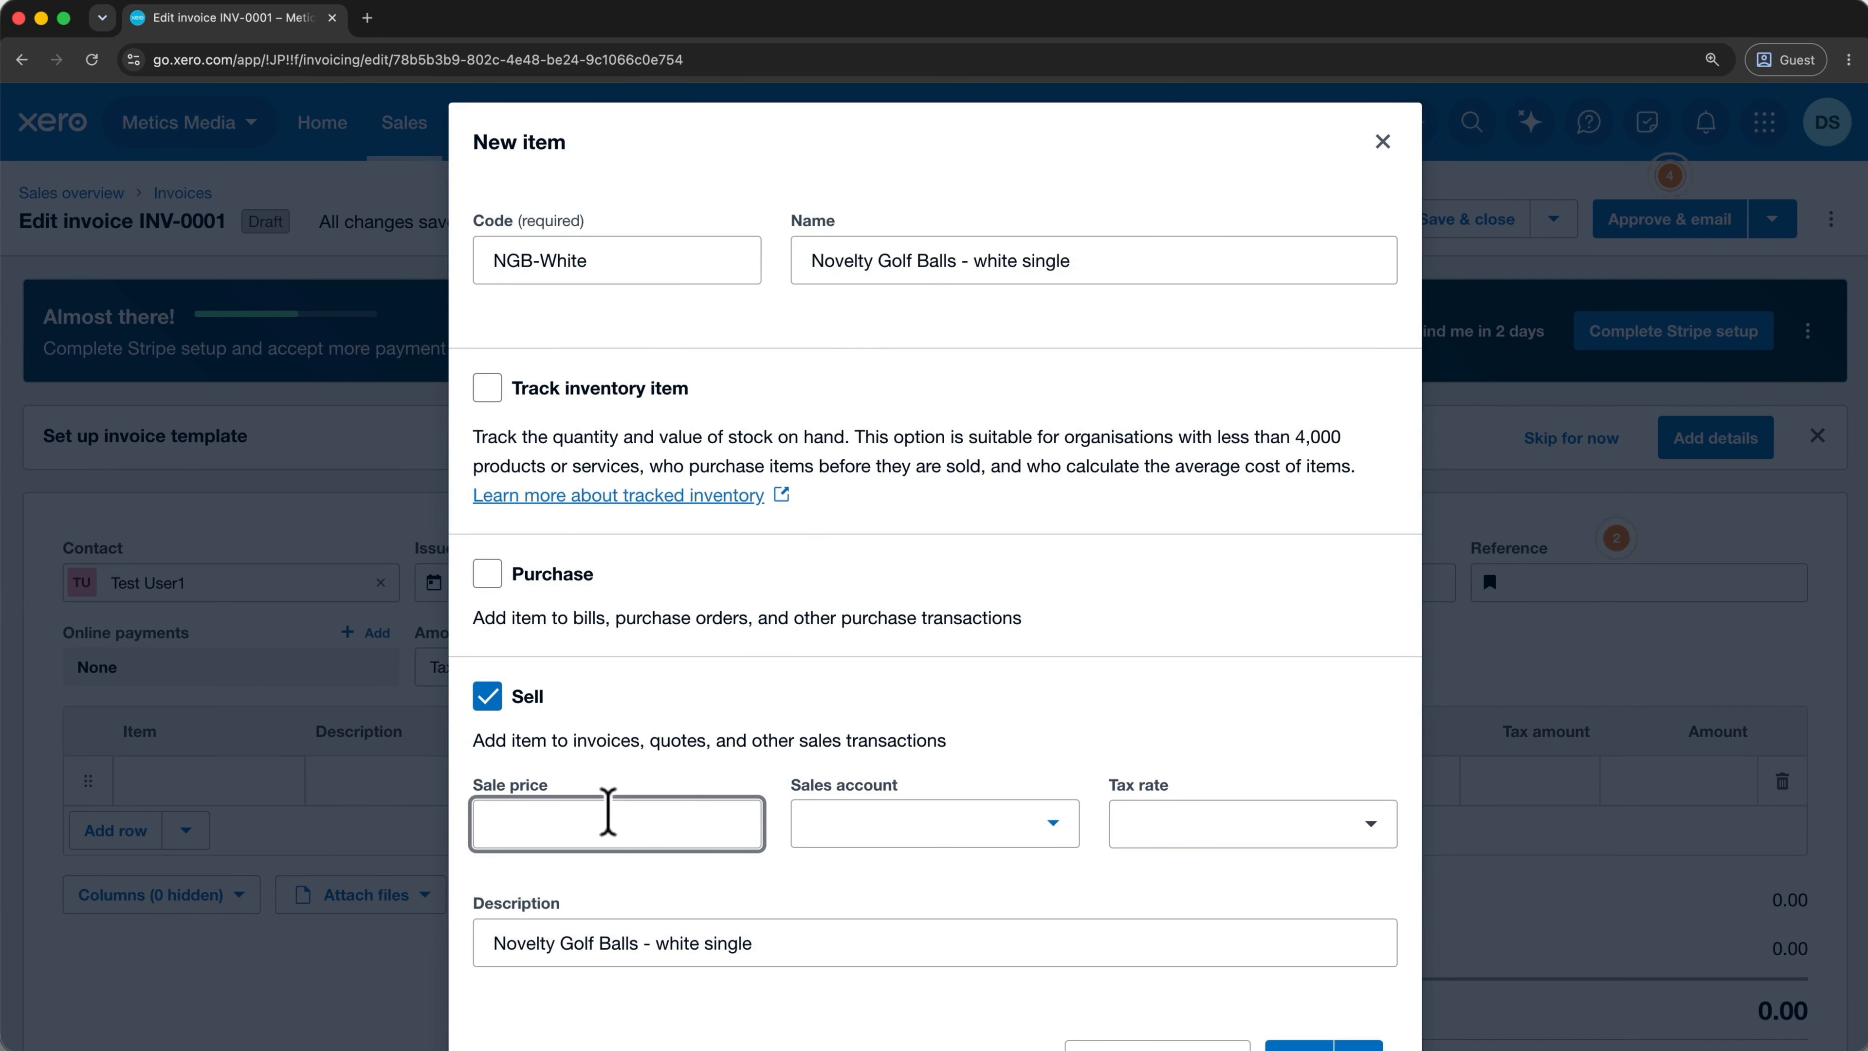
type("6.60")
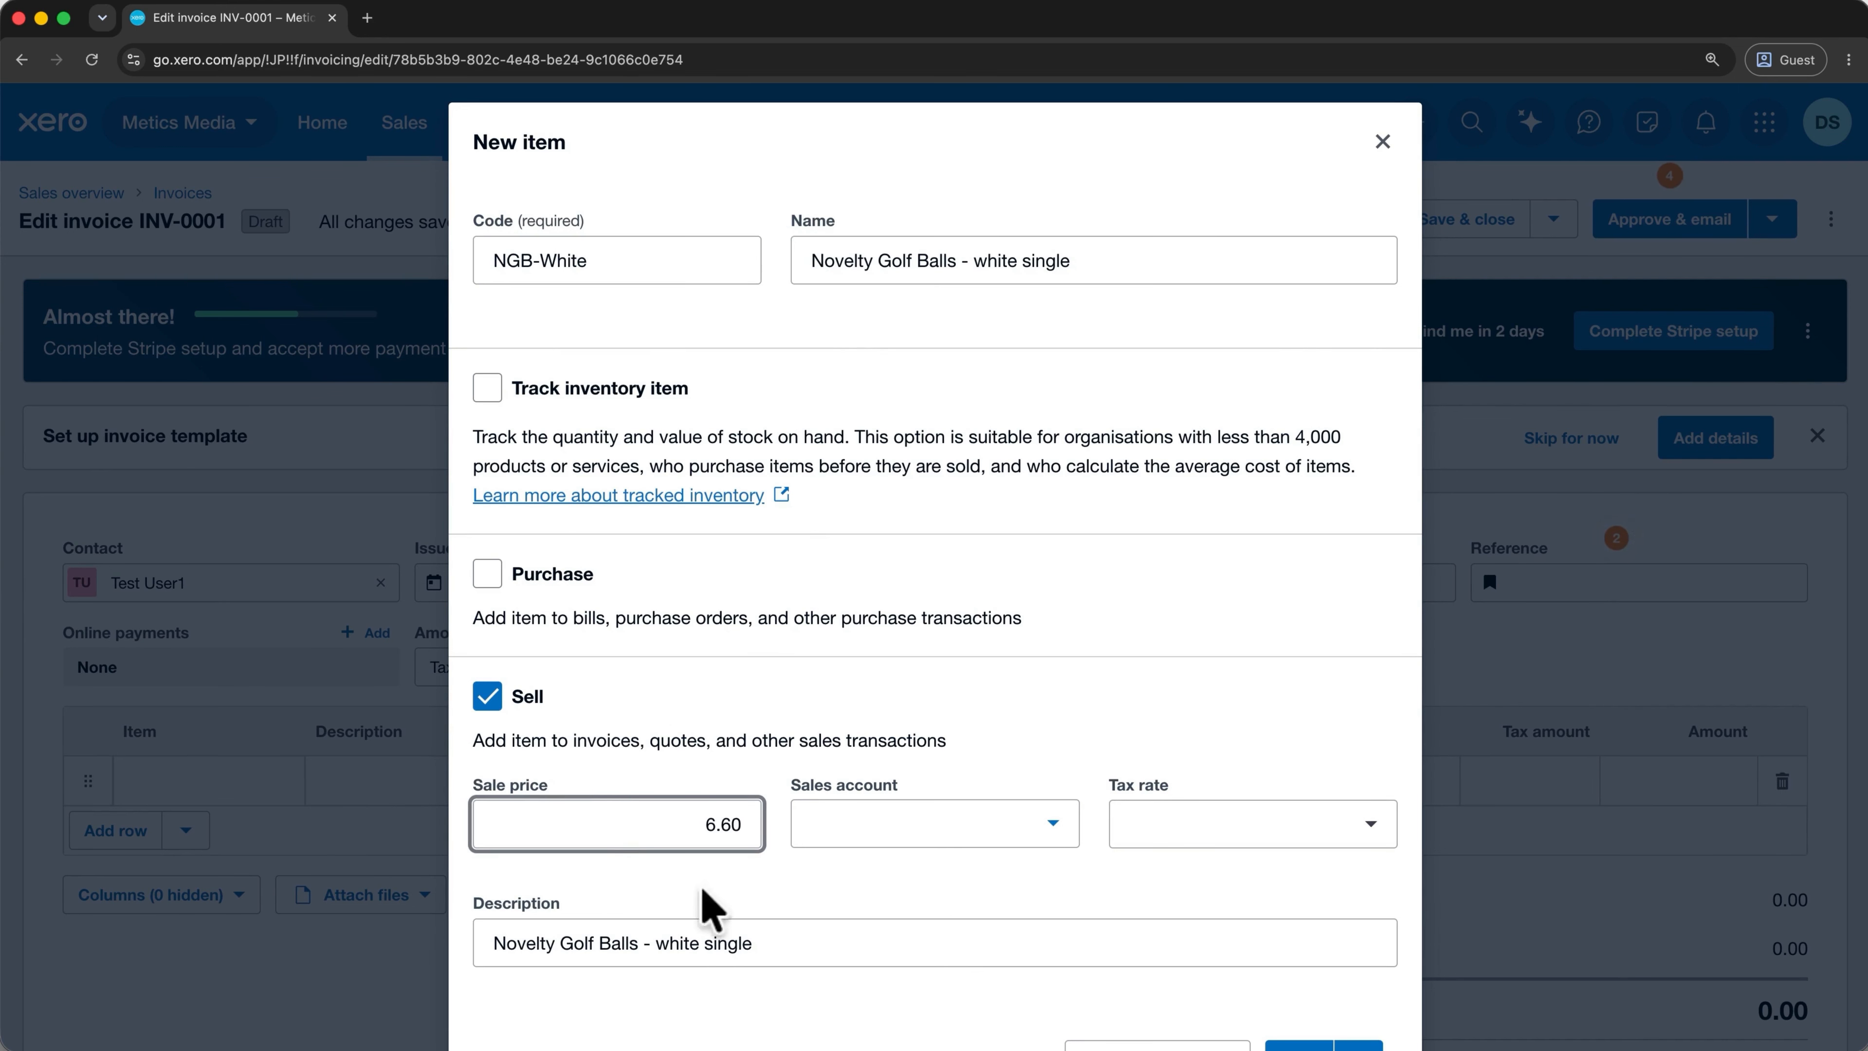
Assign the item to 4000 - Sale of Goods, Tax Exempt, and save it onto the invoice.
left_click(938, 829)
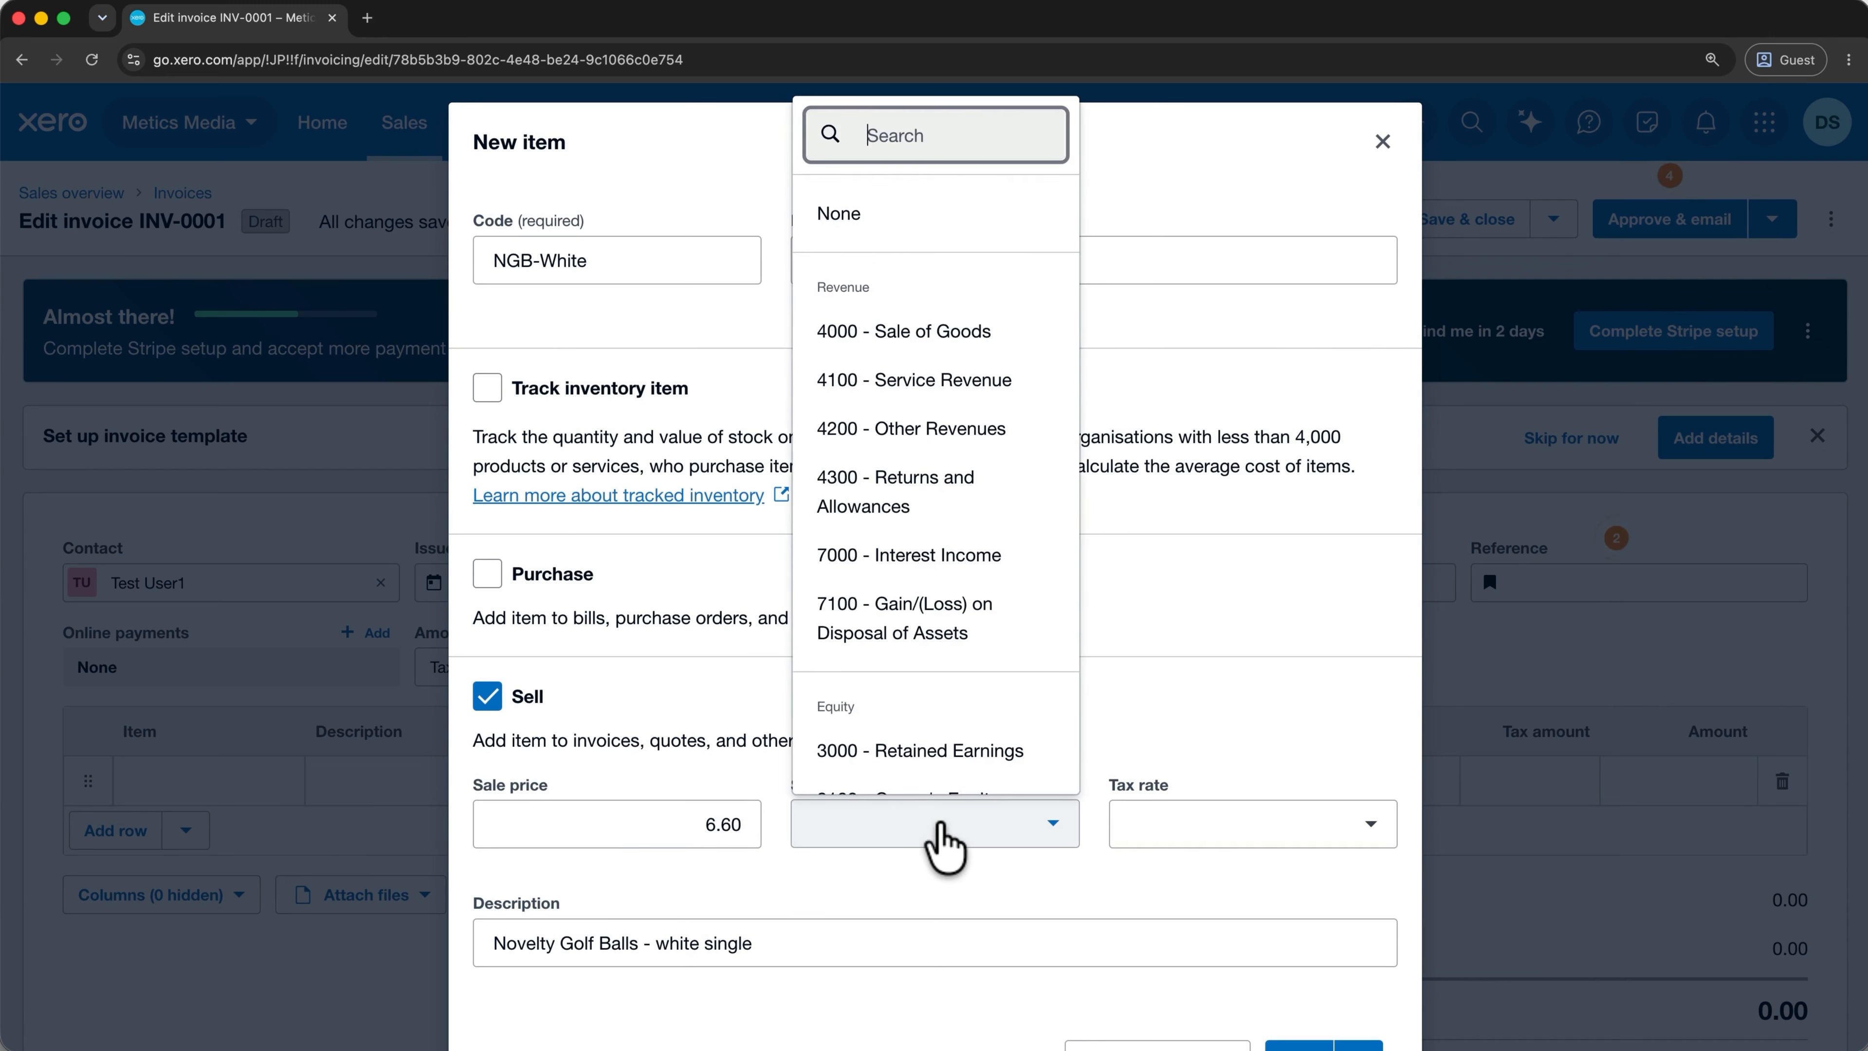
scroll(931, 641, "down", 1)
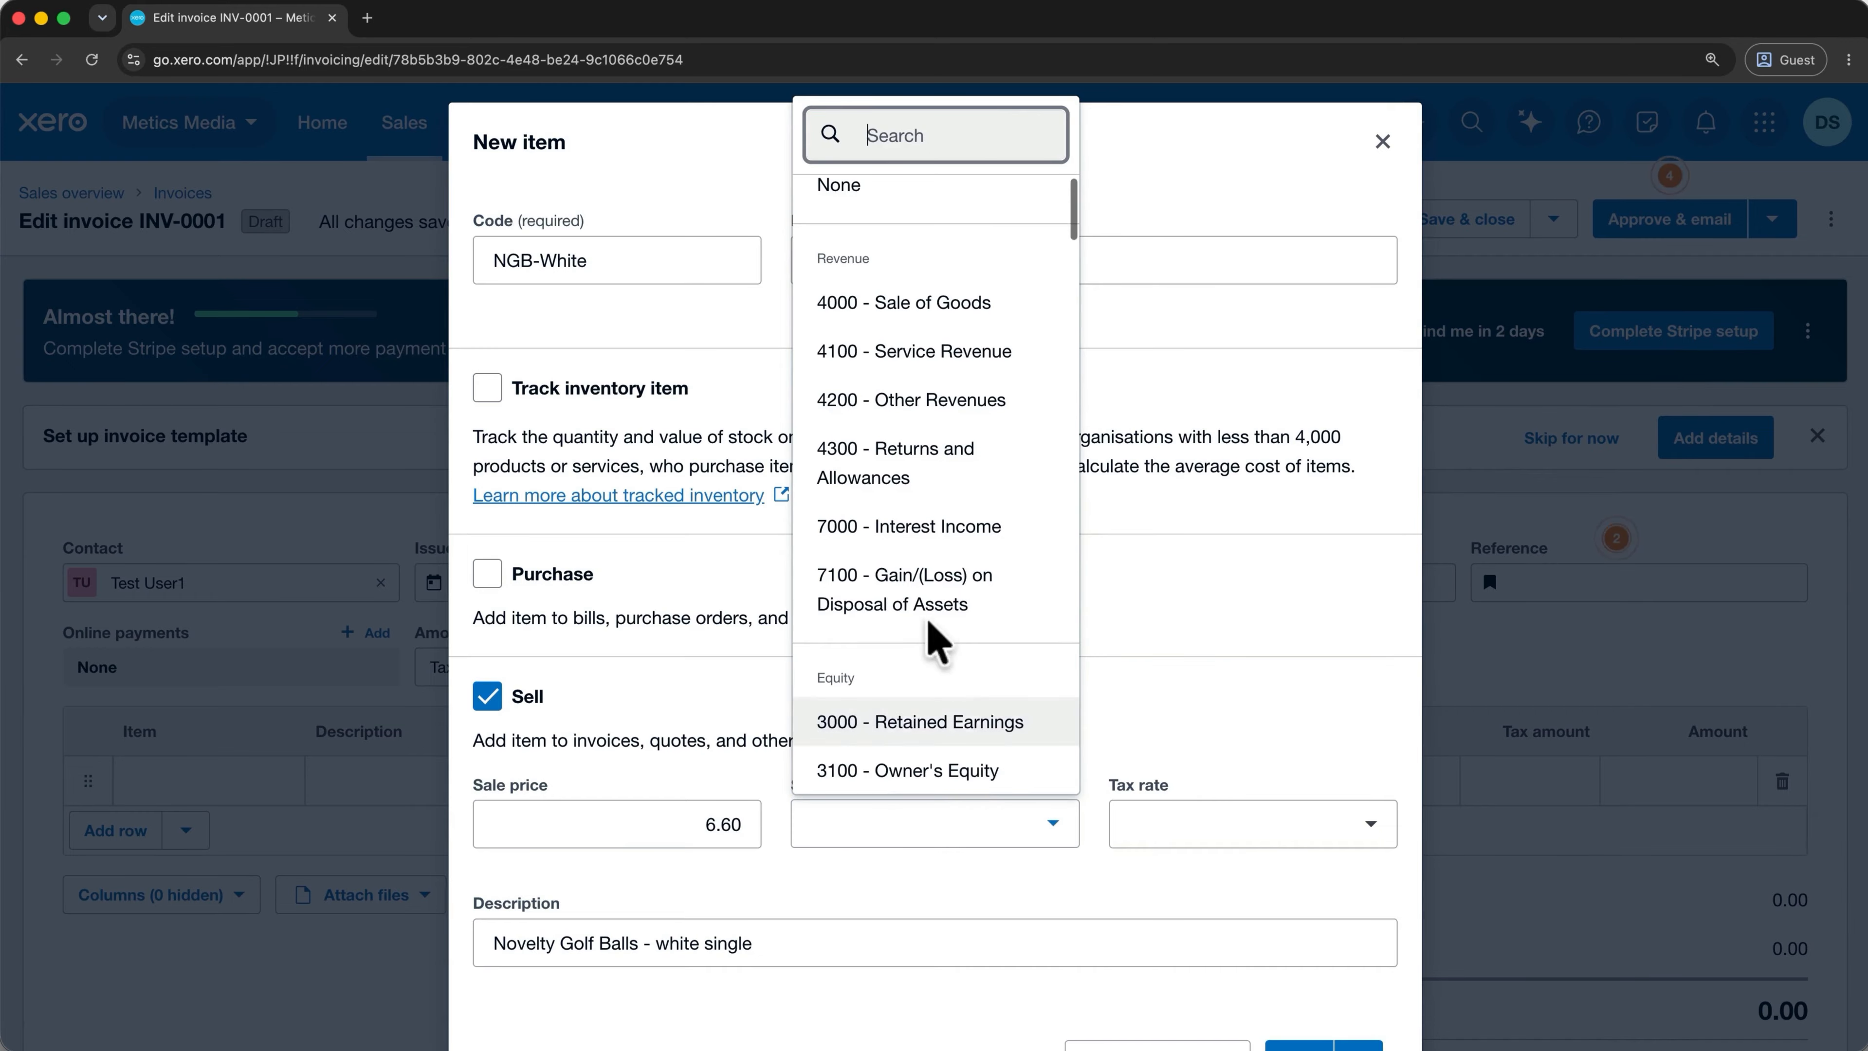
scroll(929, 620, "up", 1)
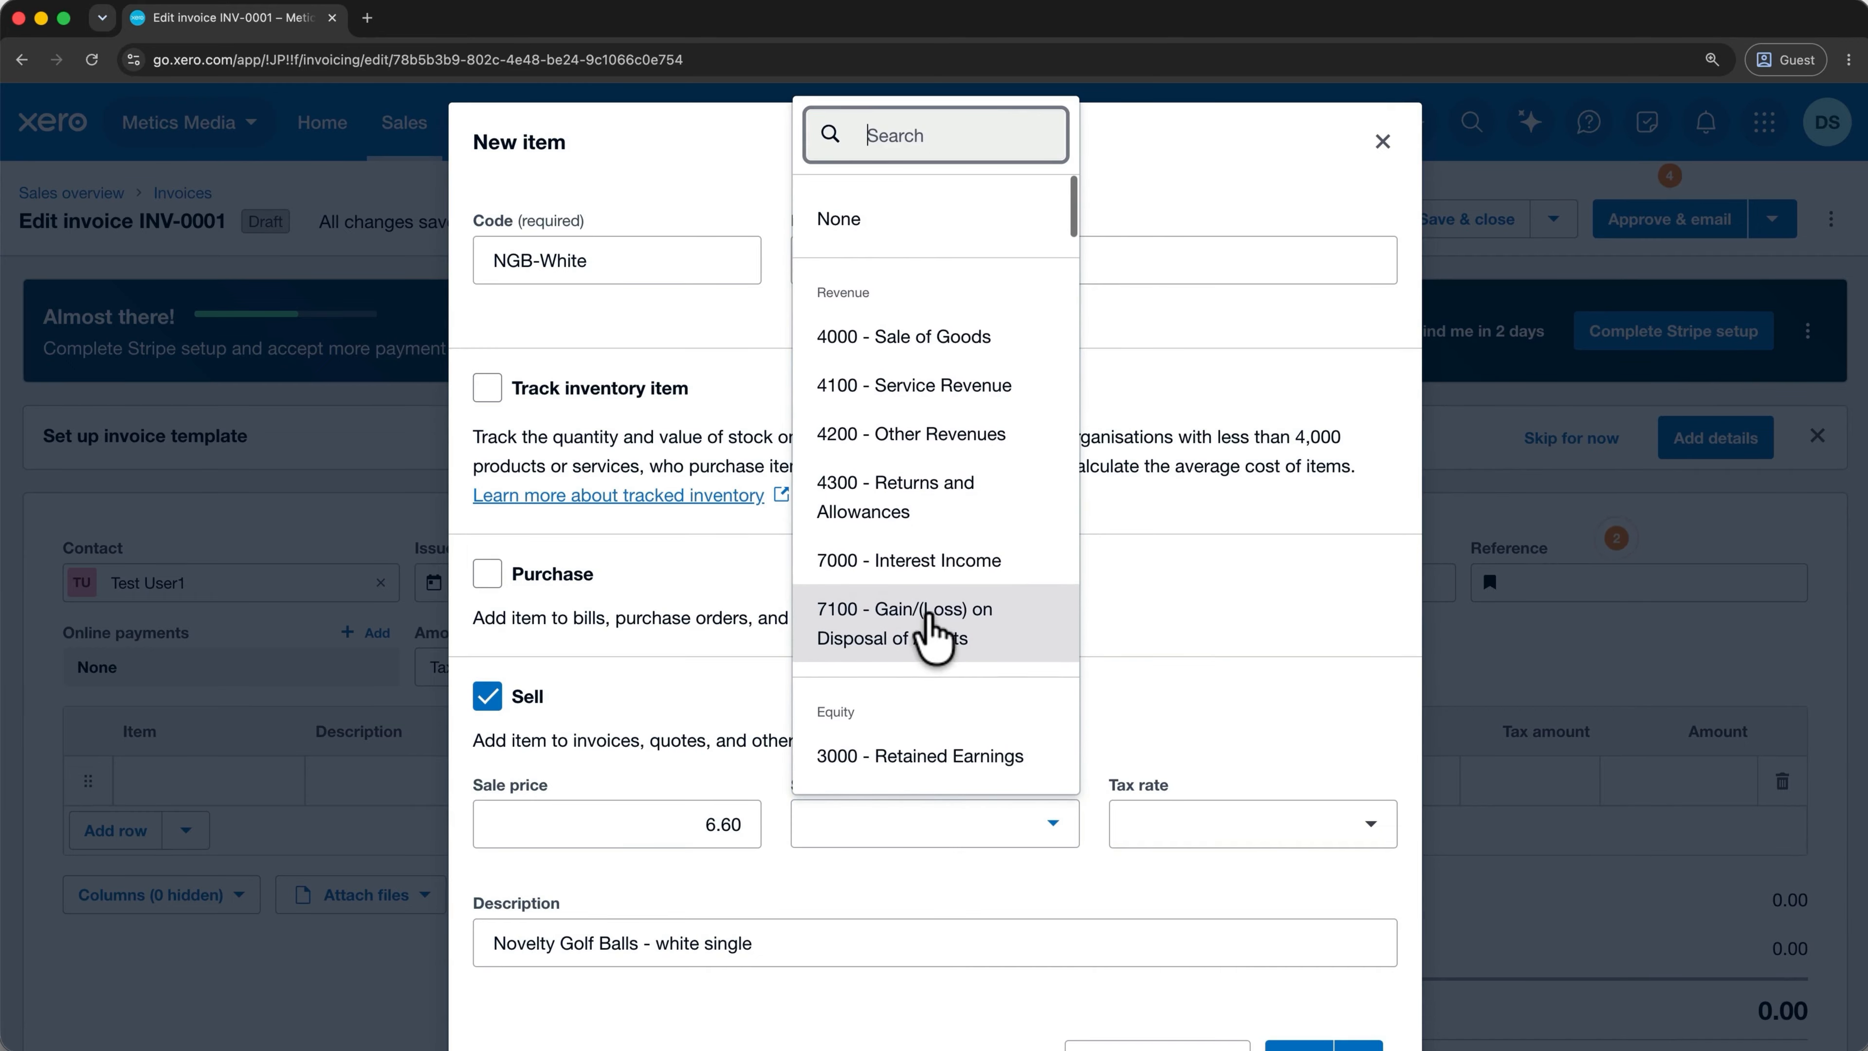
left_click(953, 339)
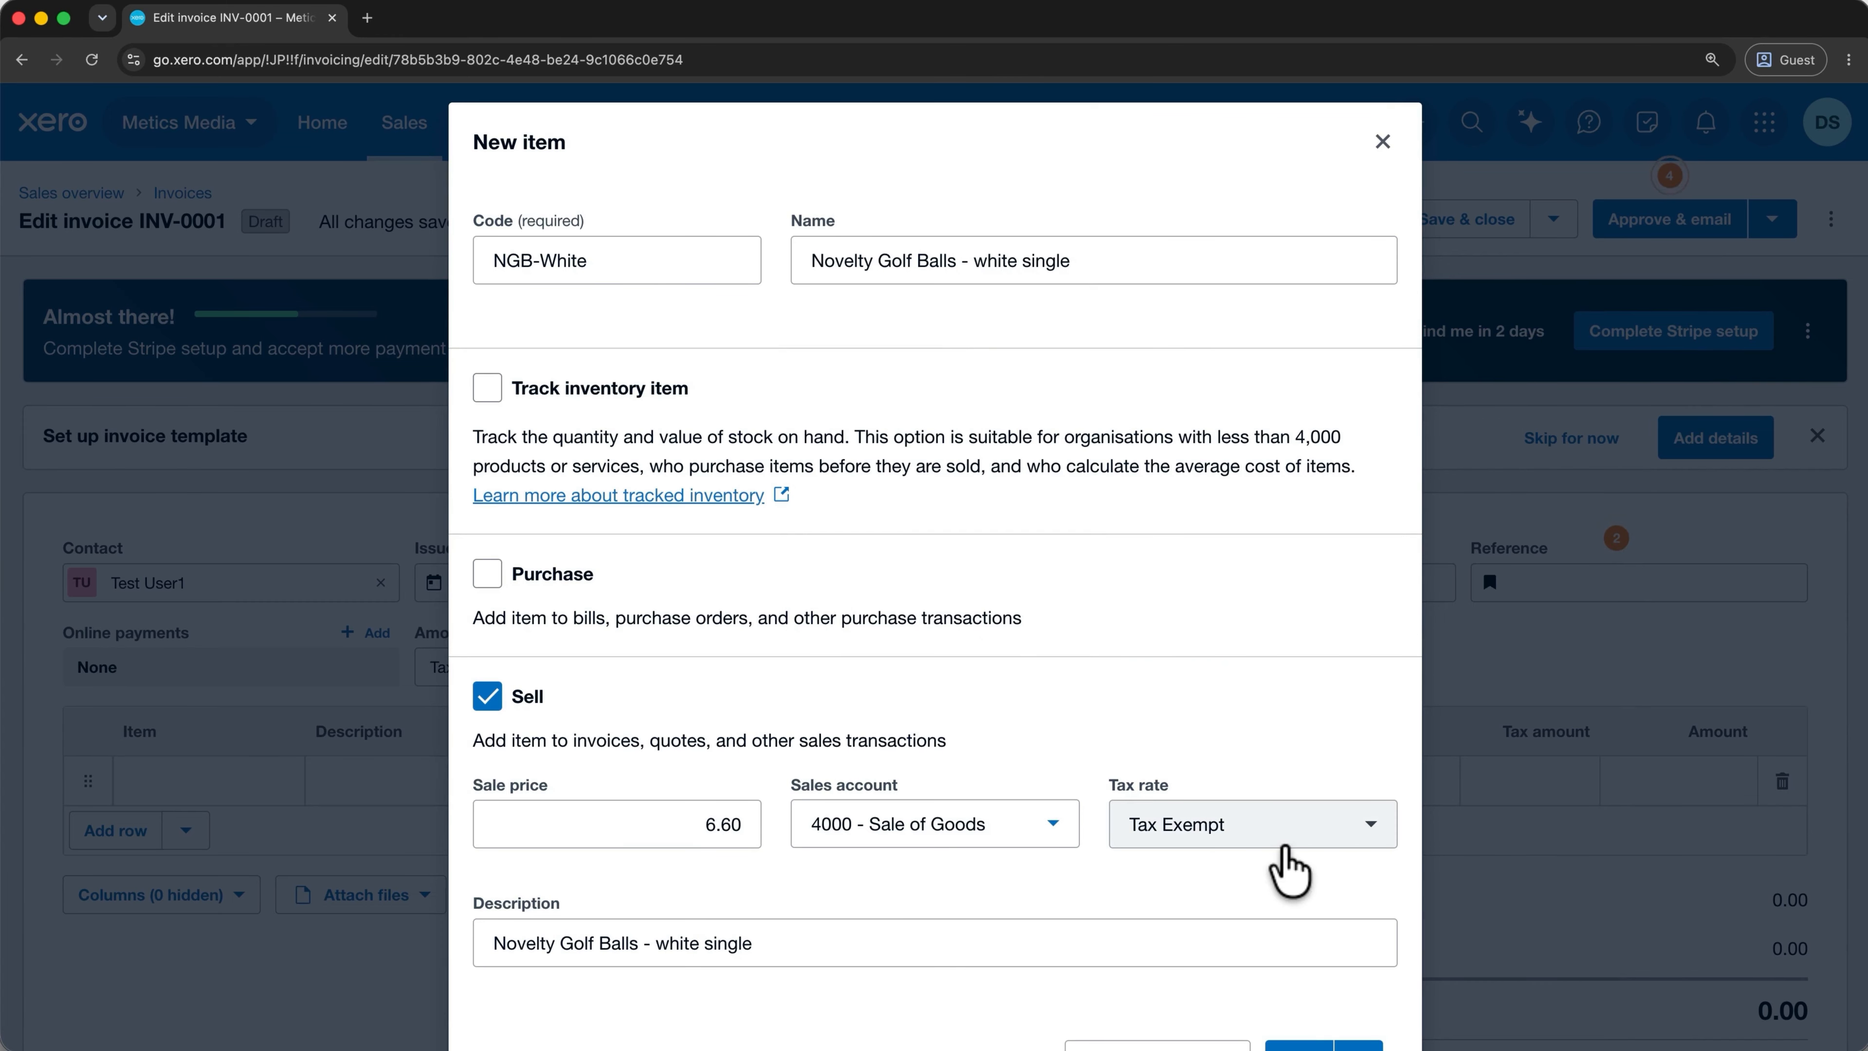
scroll(1288, 868, "down", 2)
left_click(1223, 839)
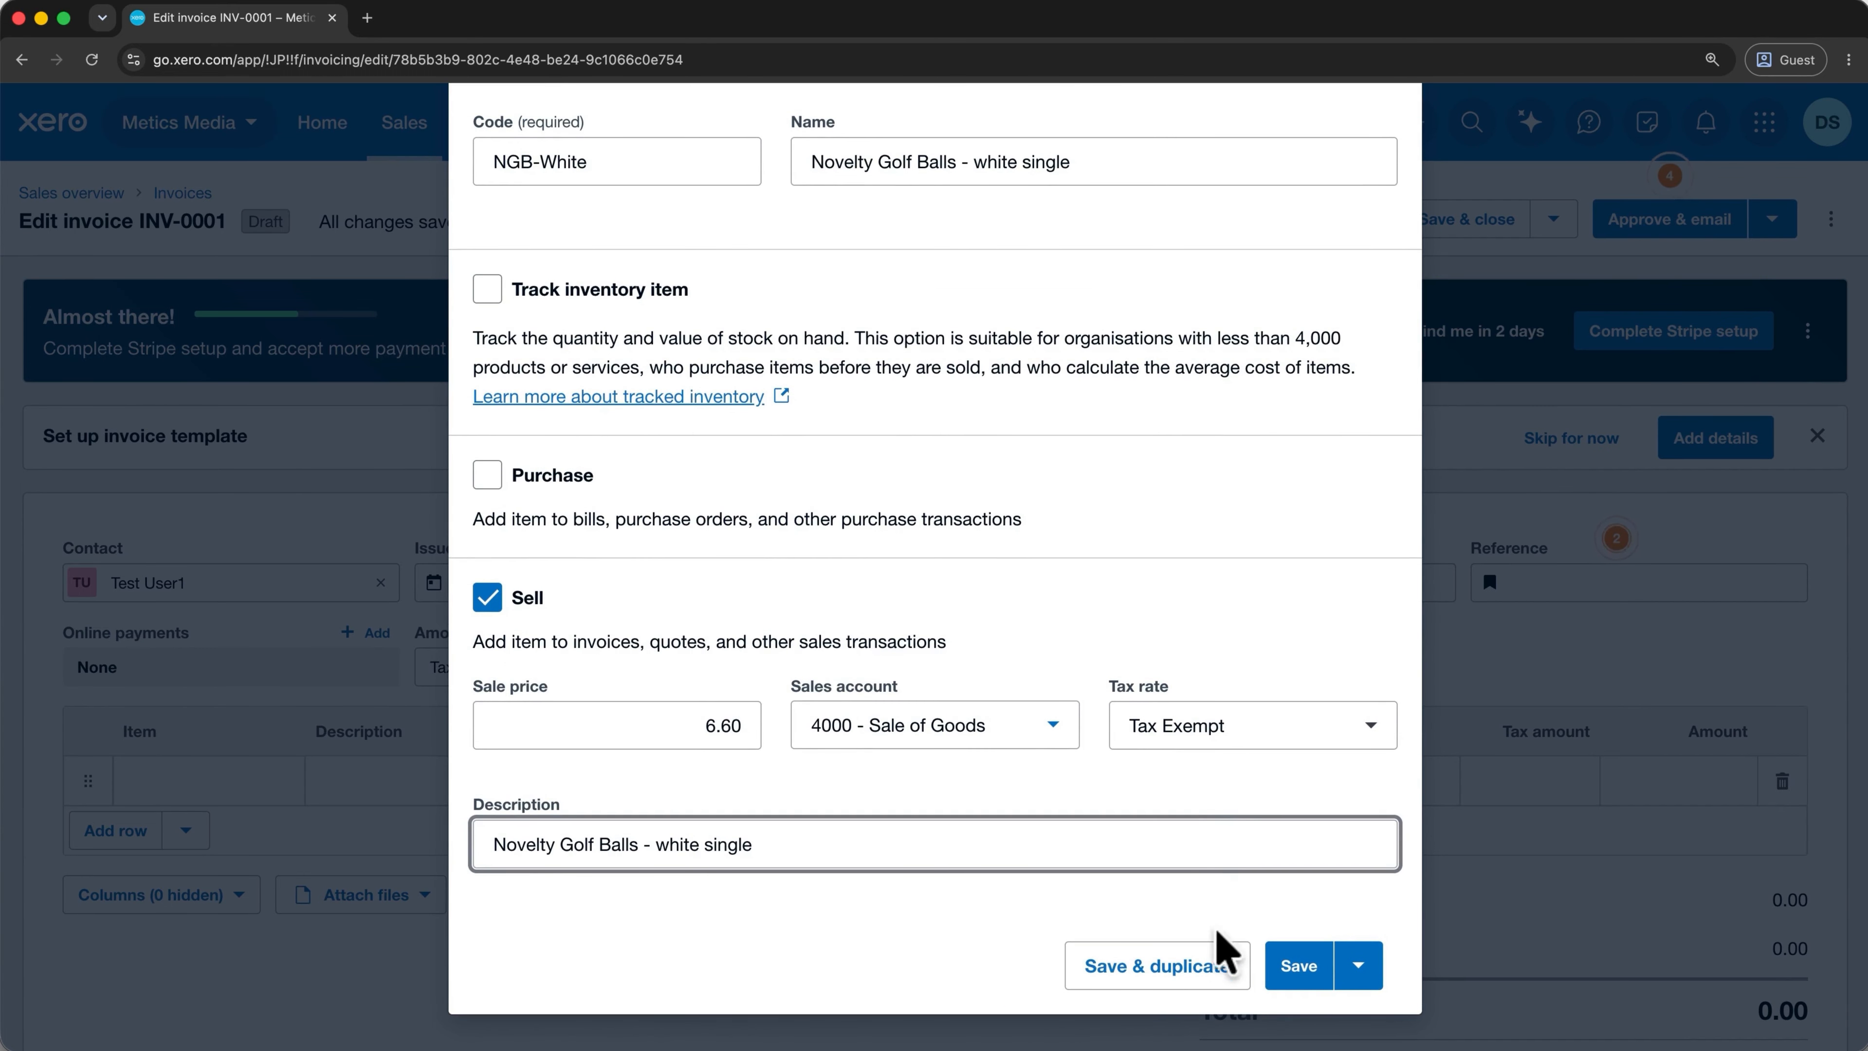
left_click(1289, 973)
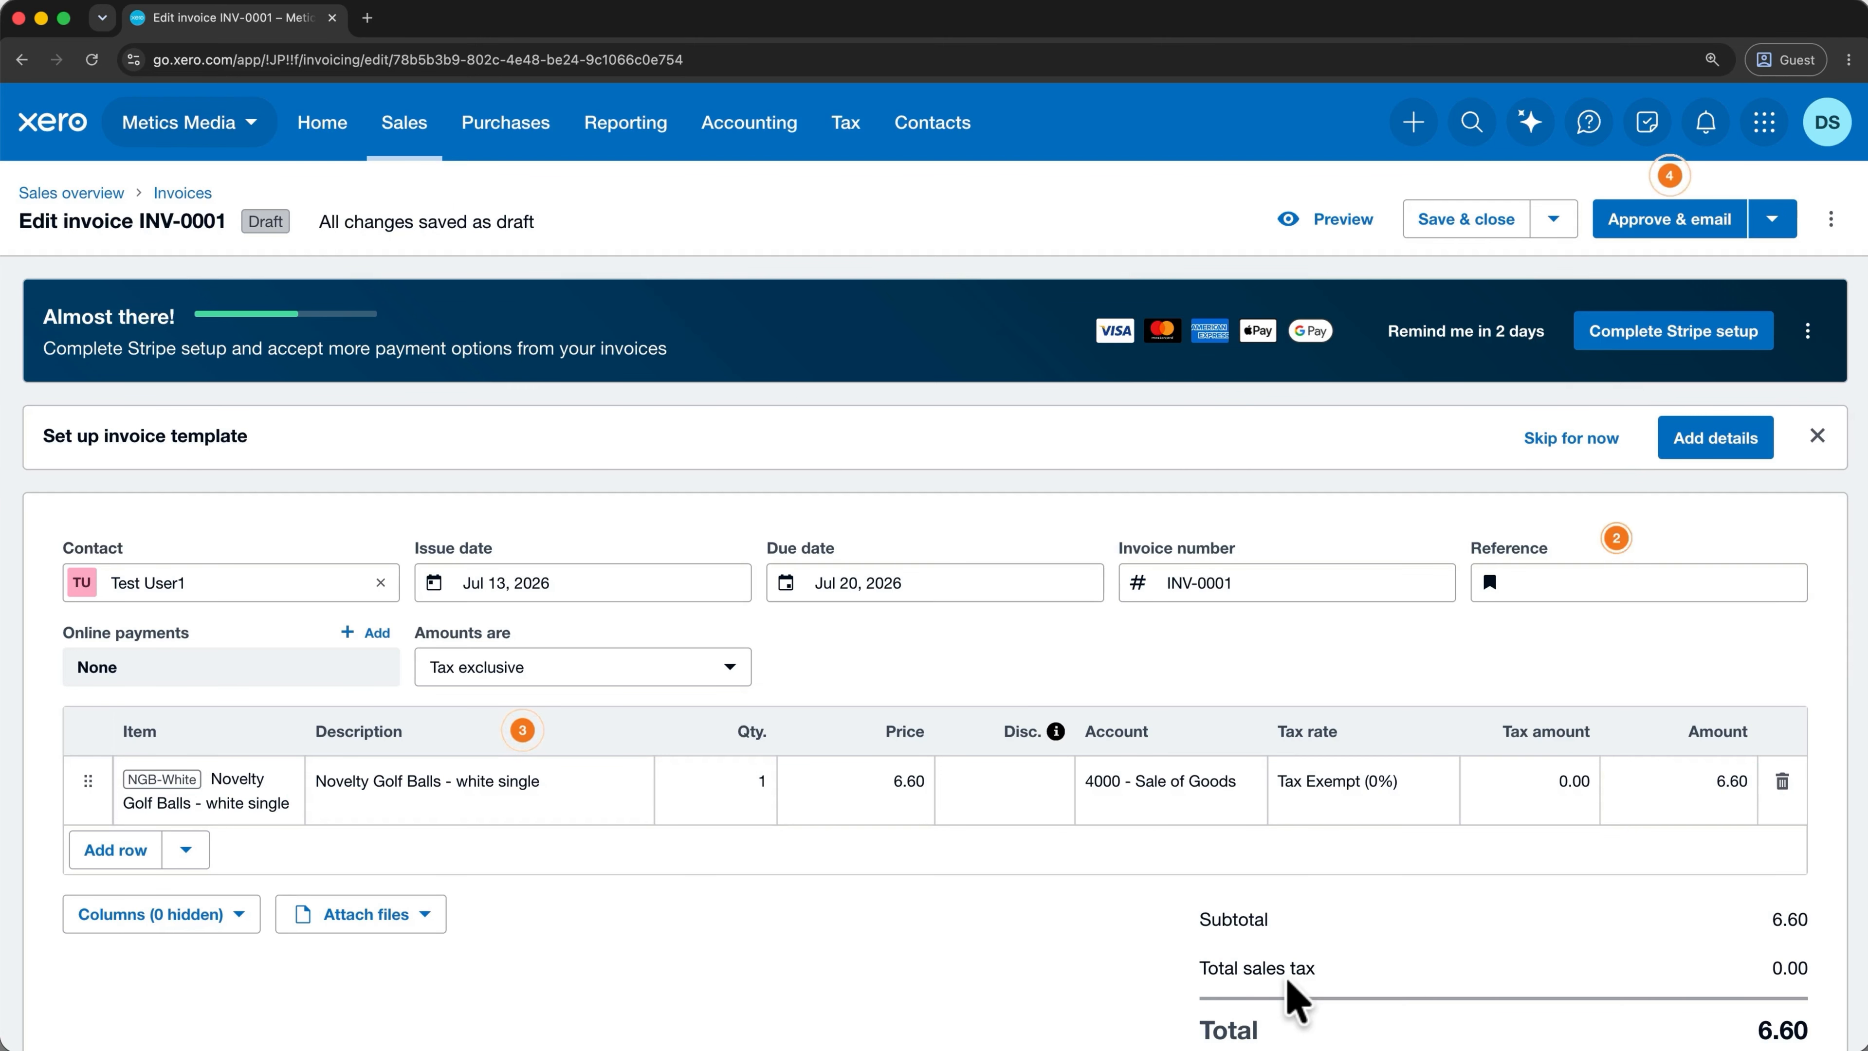
Set the golf ball line to quantity 10 with 10% discount and remove the empty extra line.
left_click(726, 785)
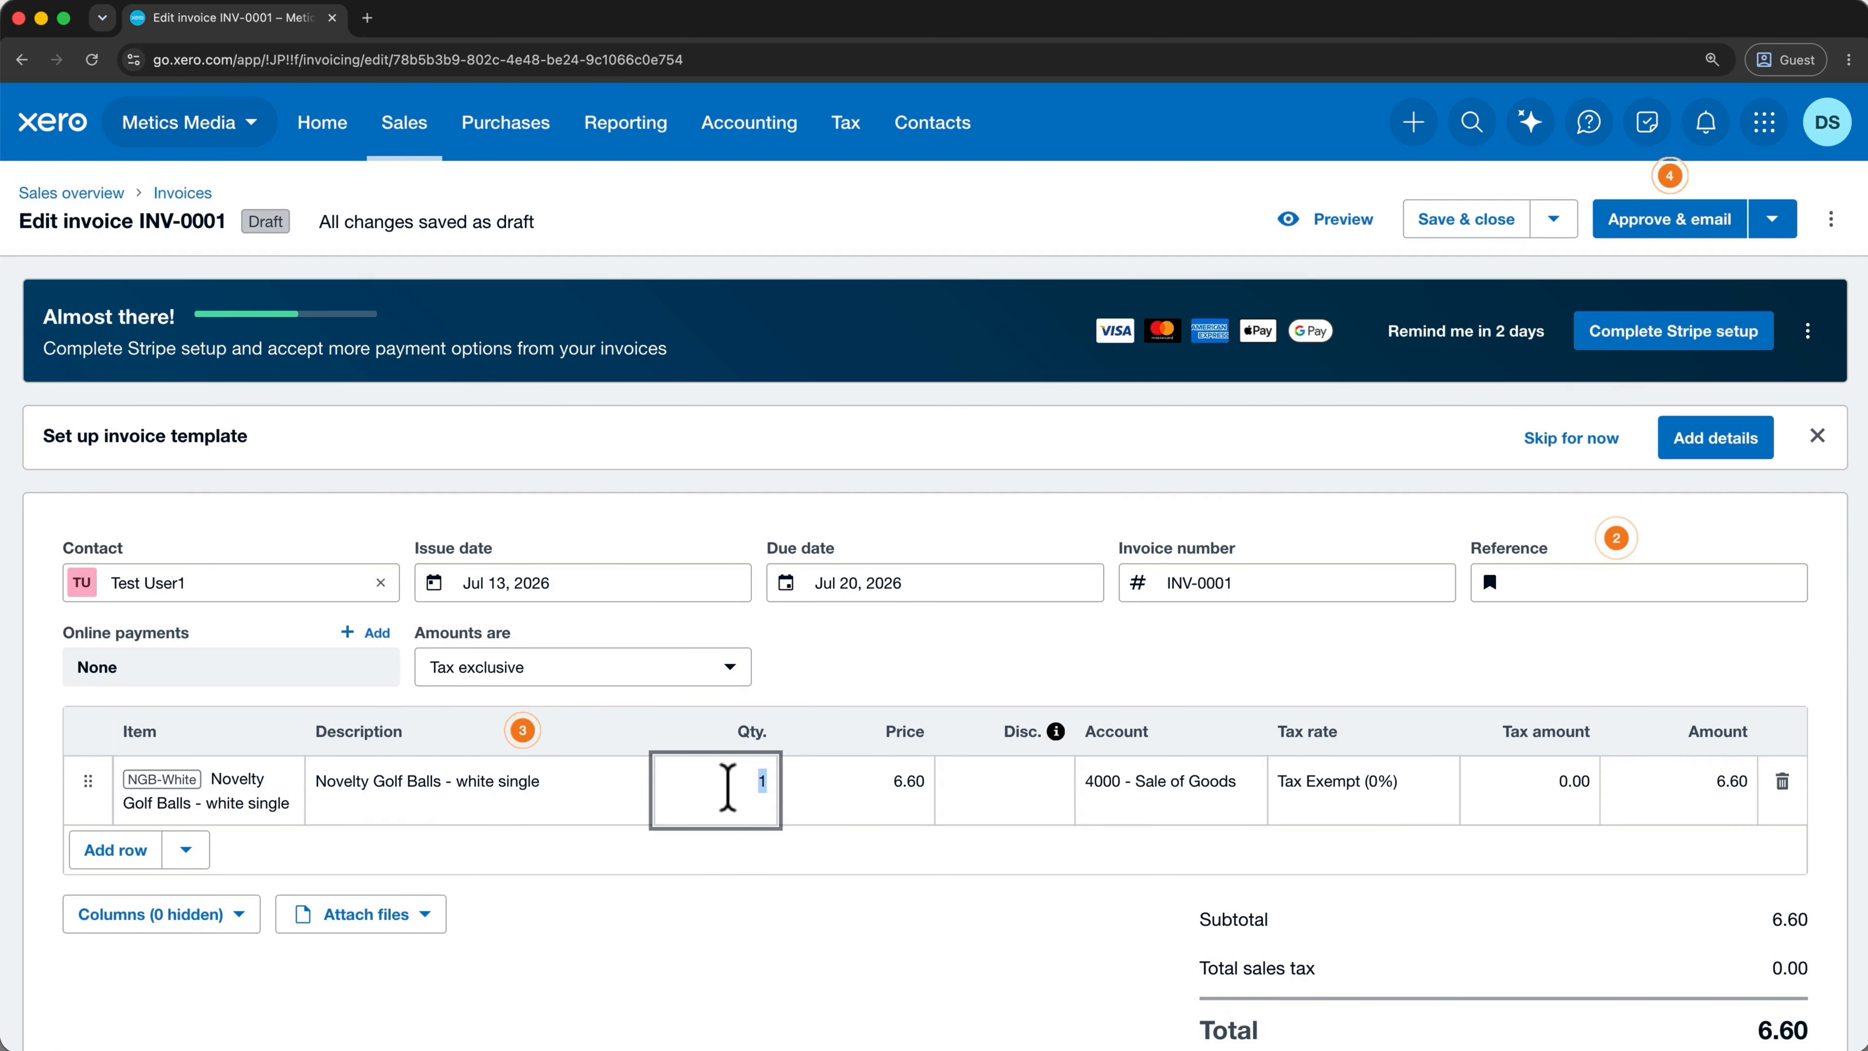
type("10")
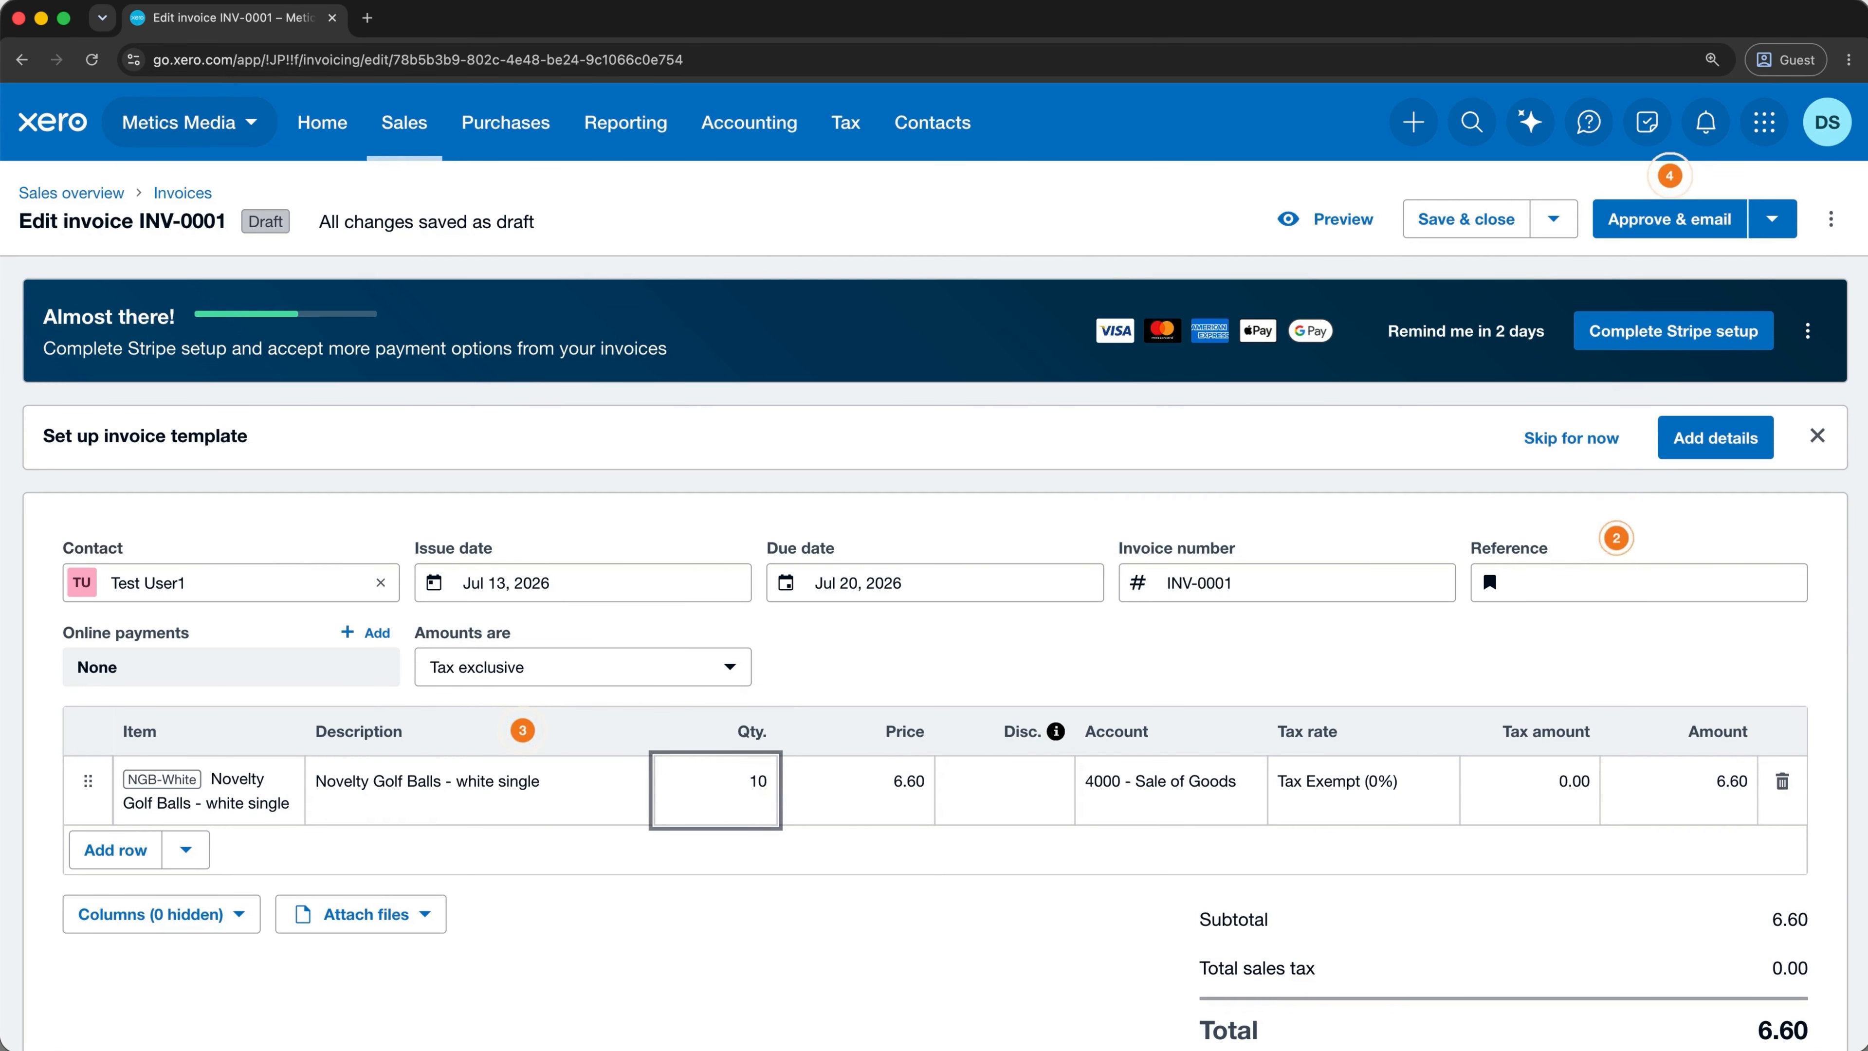
left_click(1041, 774)
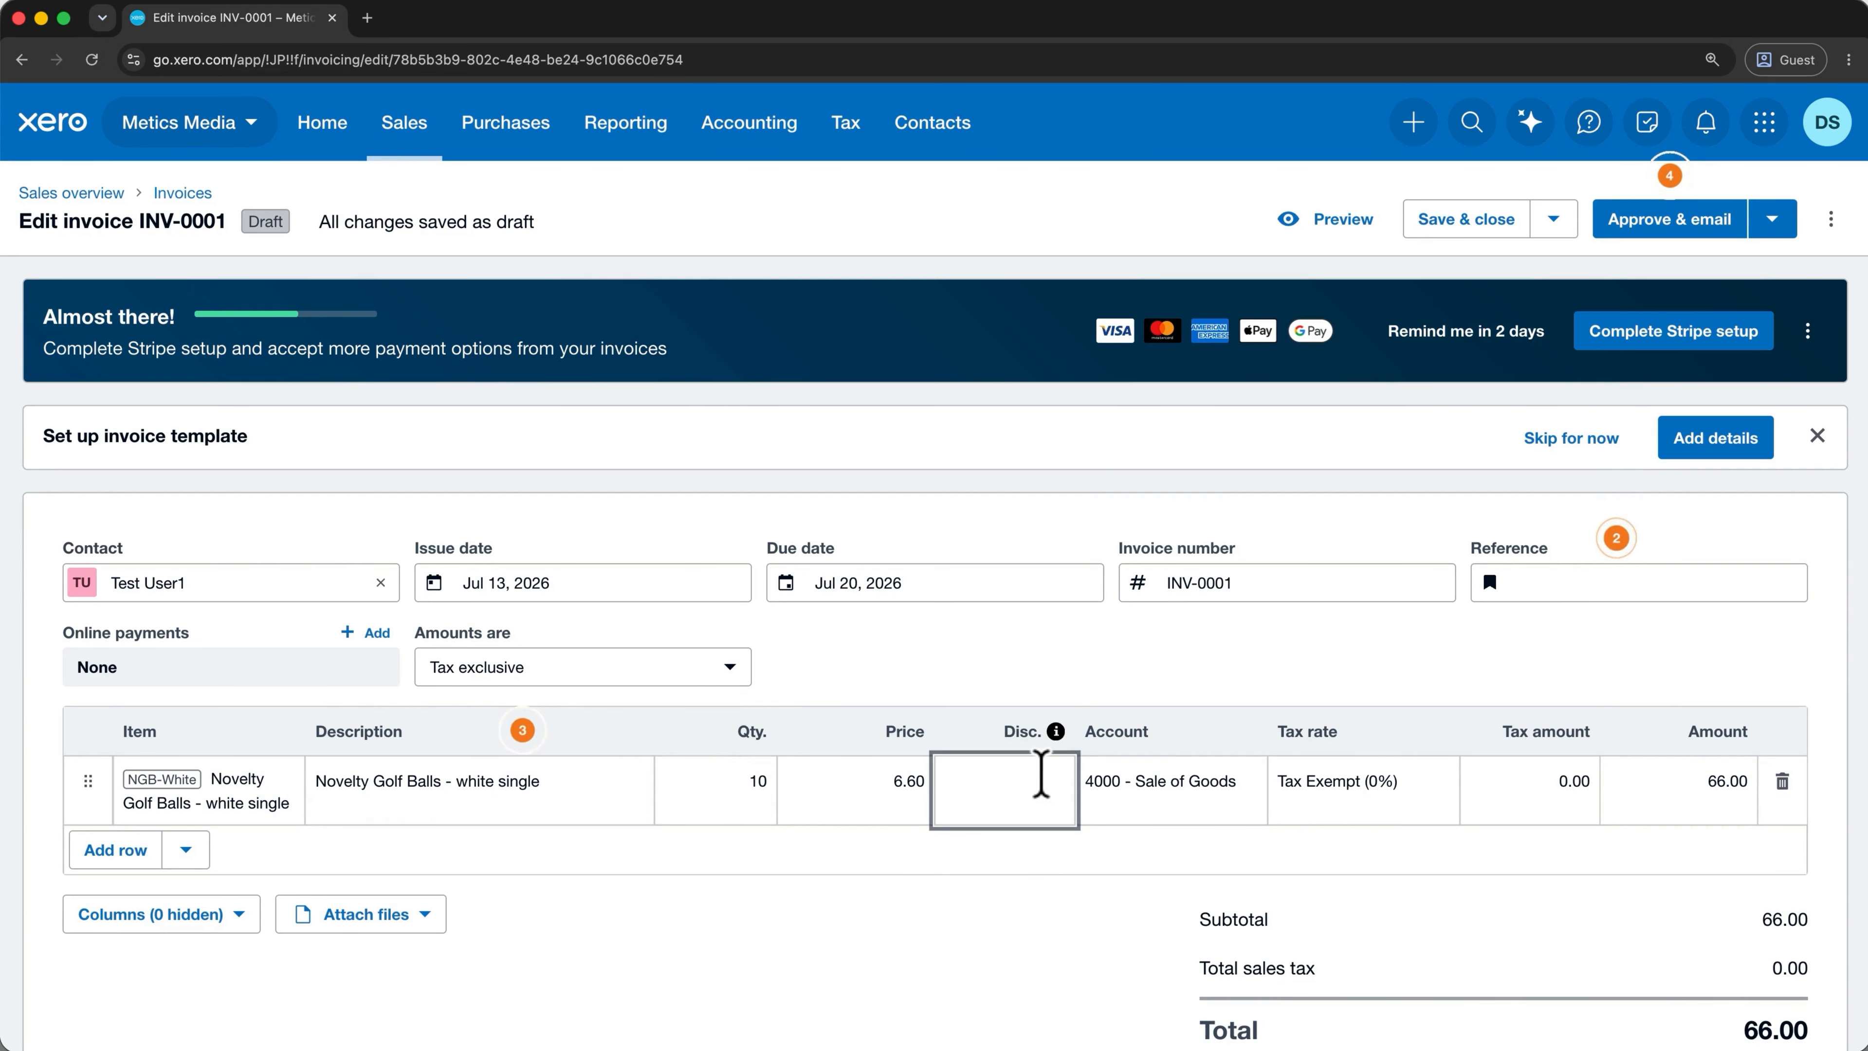
mouse_move(1057, 731)
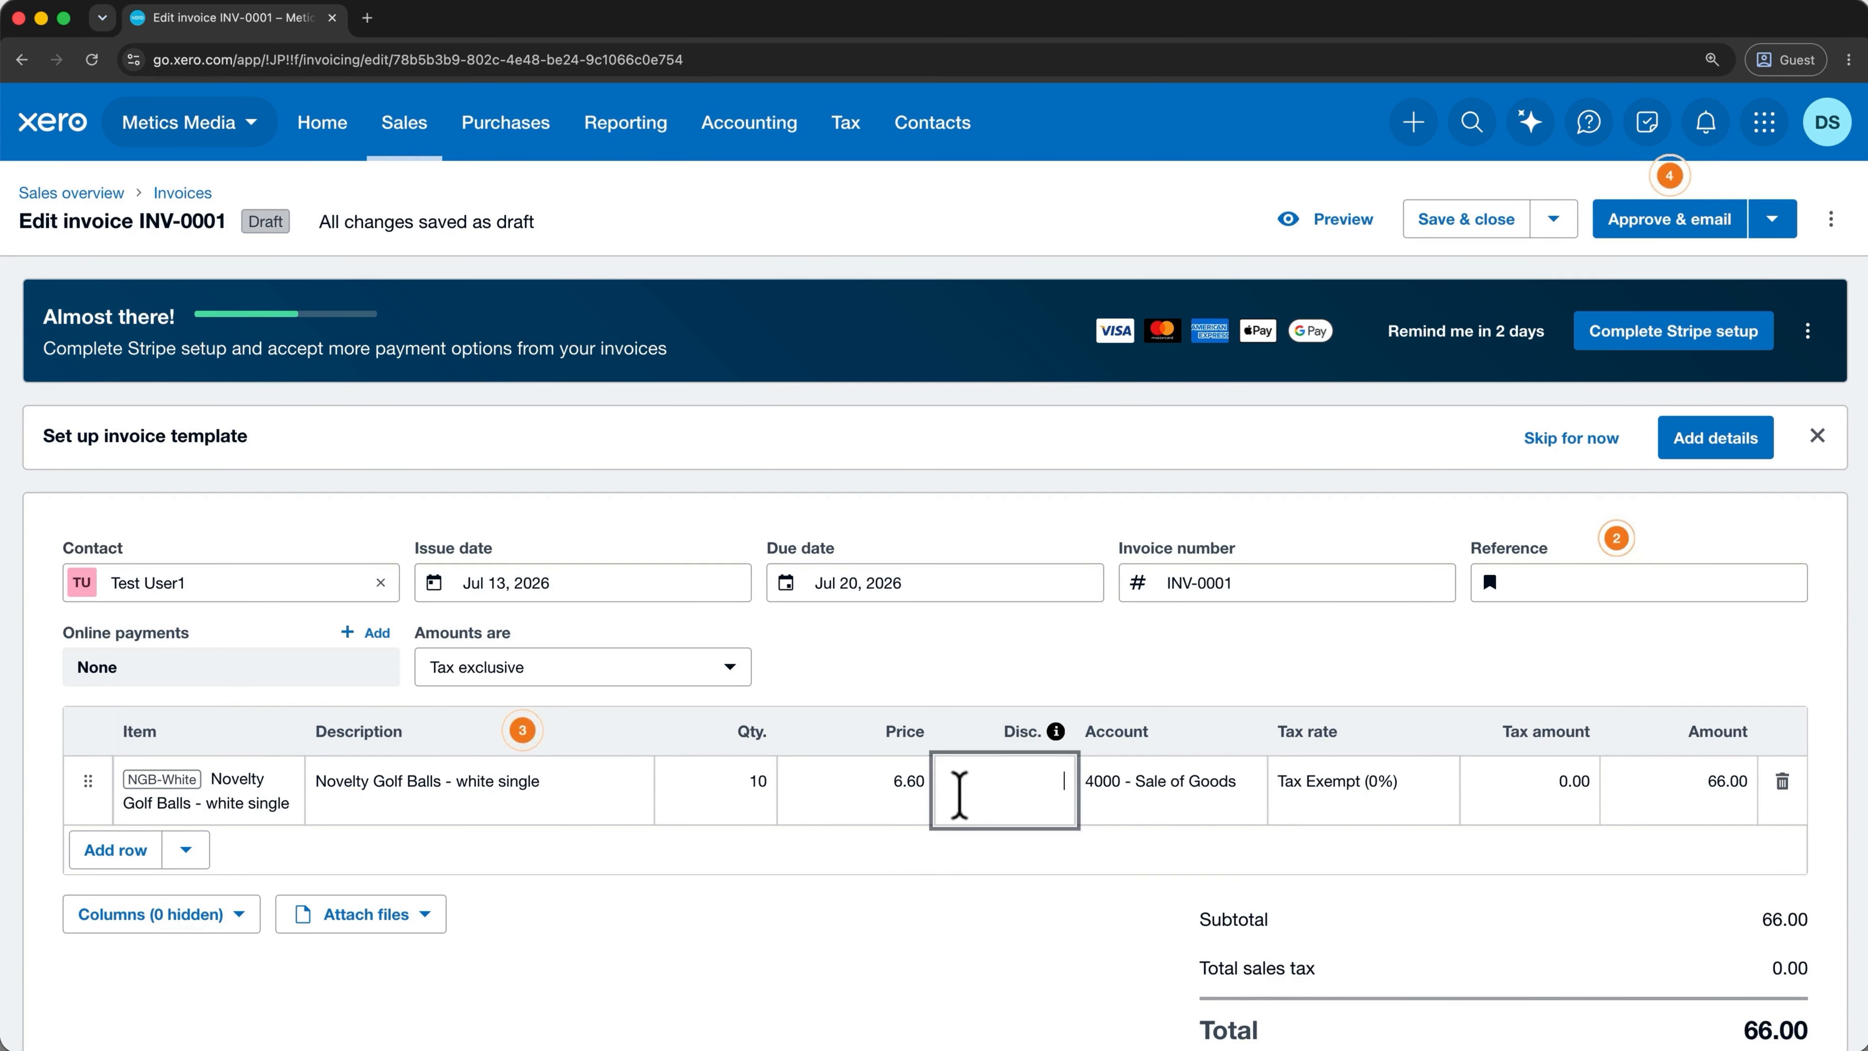
type("10%")
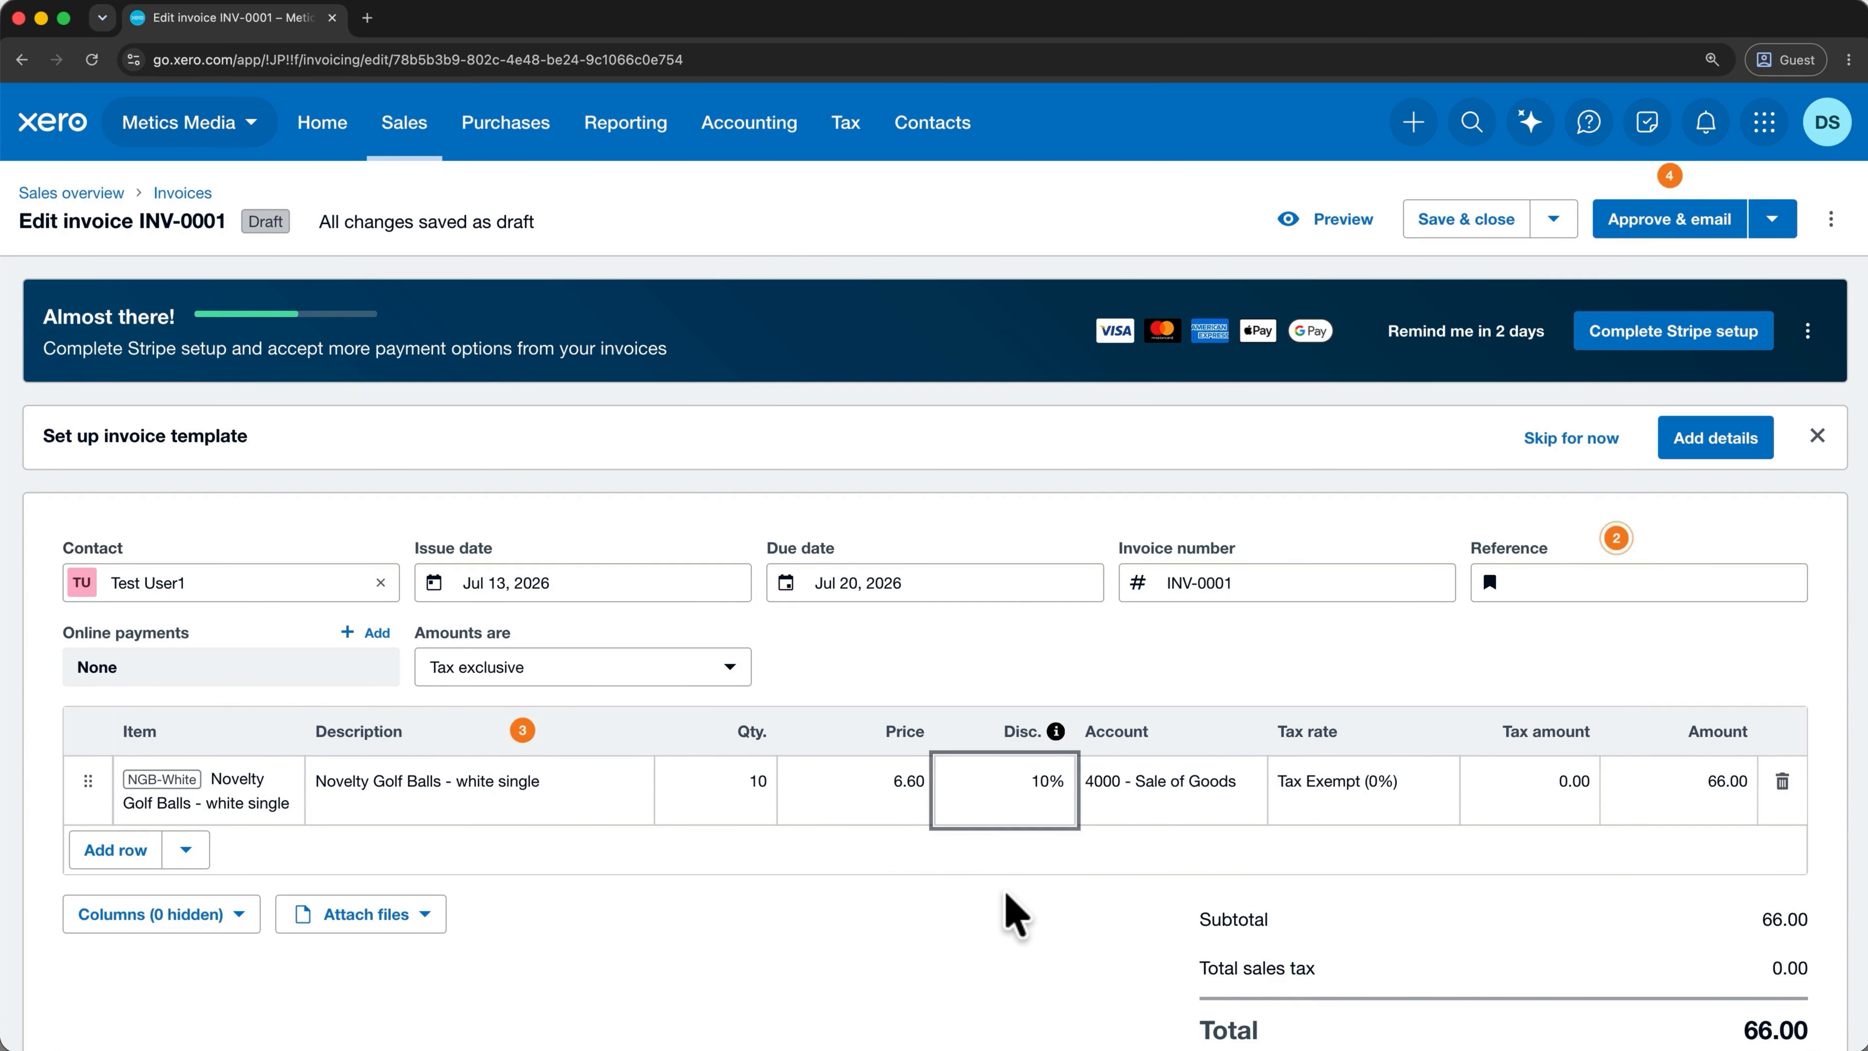
left_click(1012, 913)
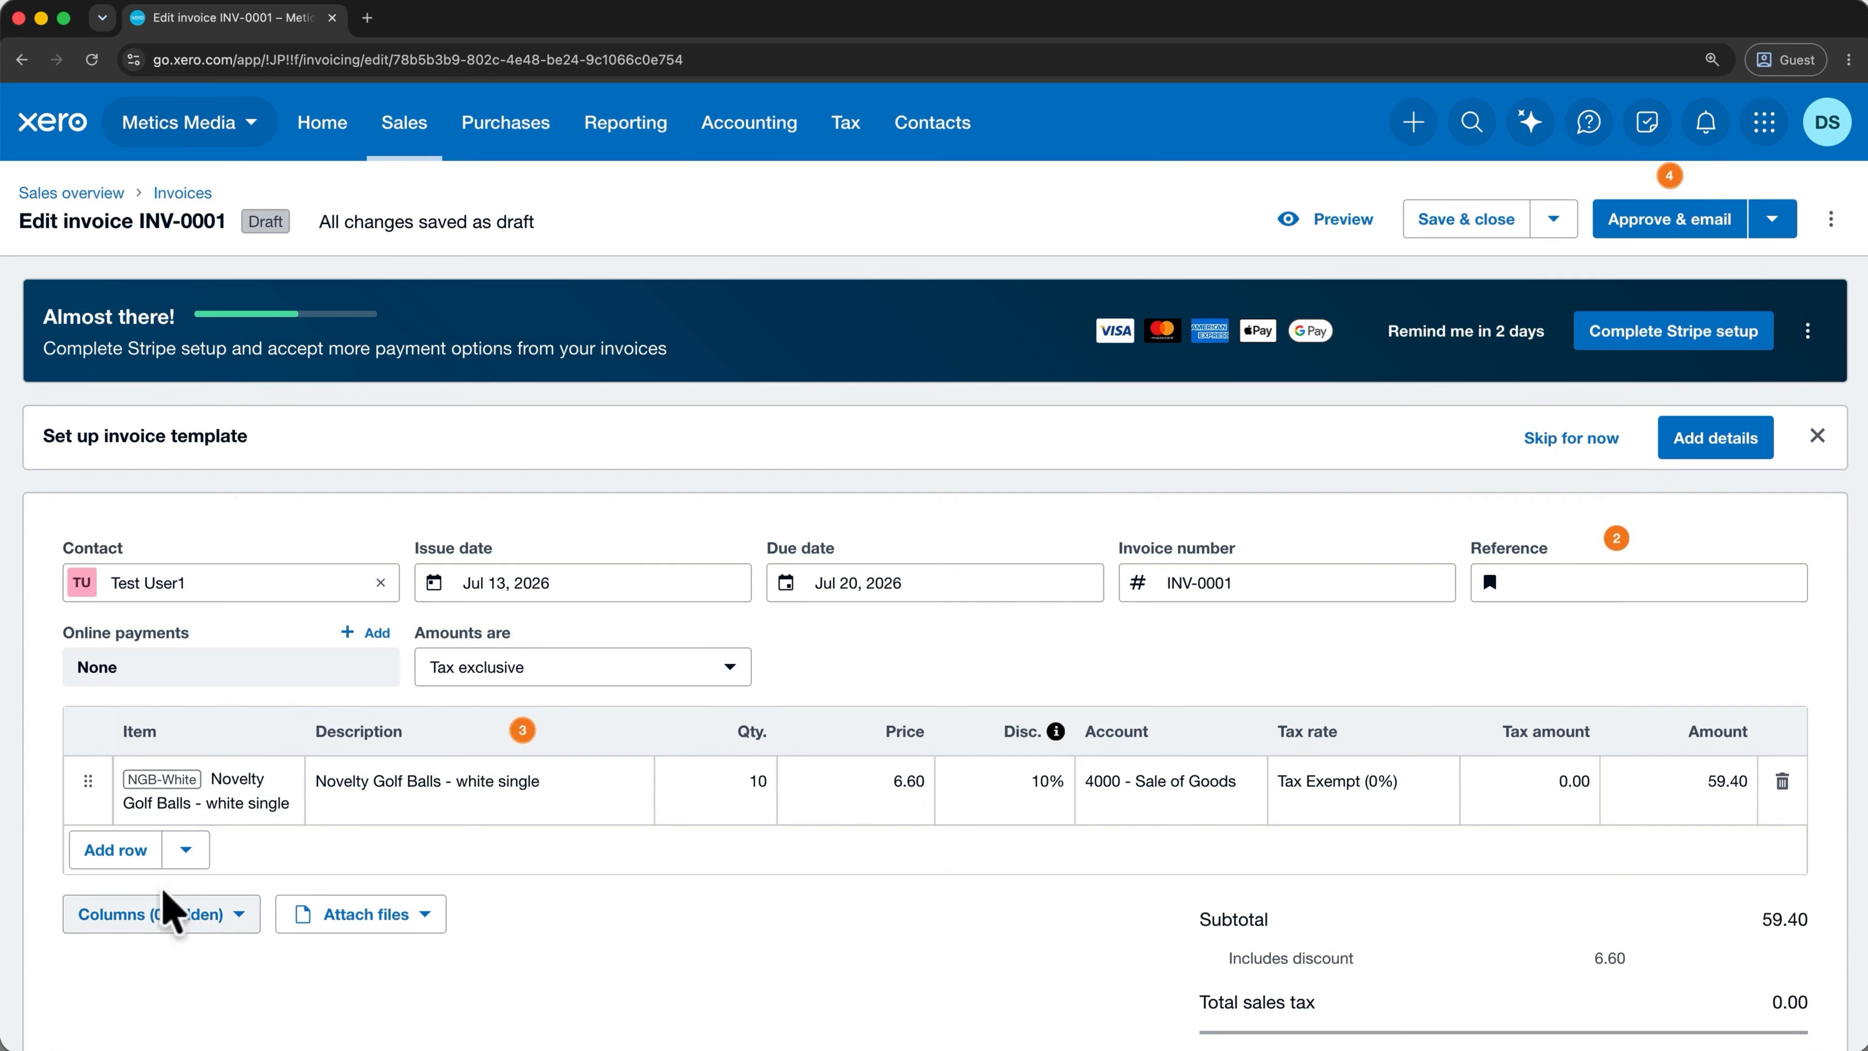
left_click(118, 850)
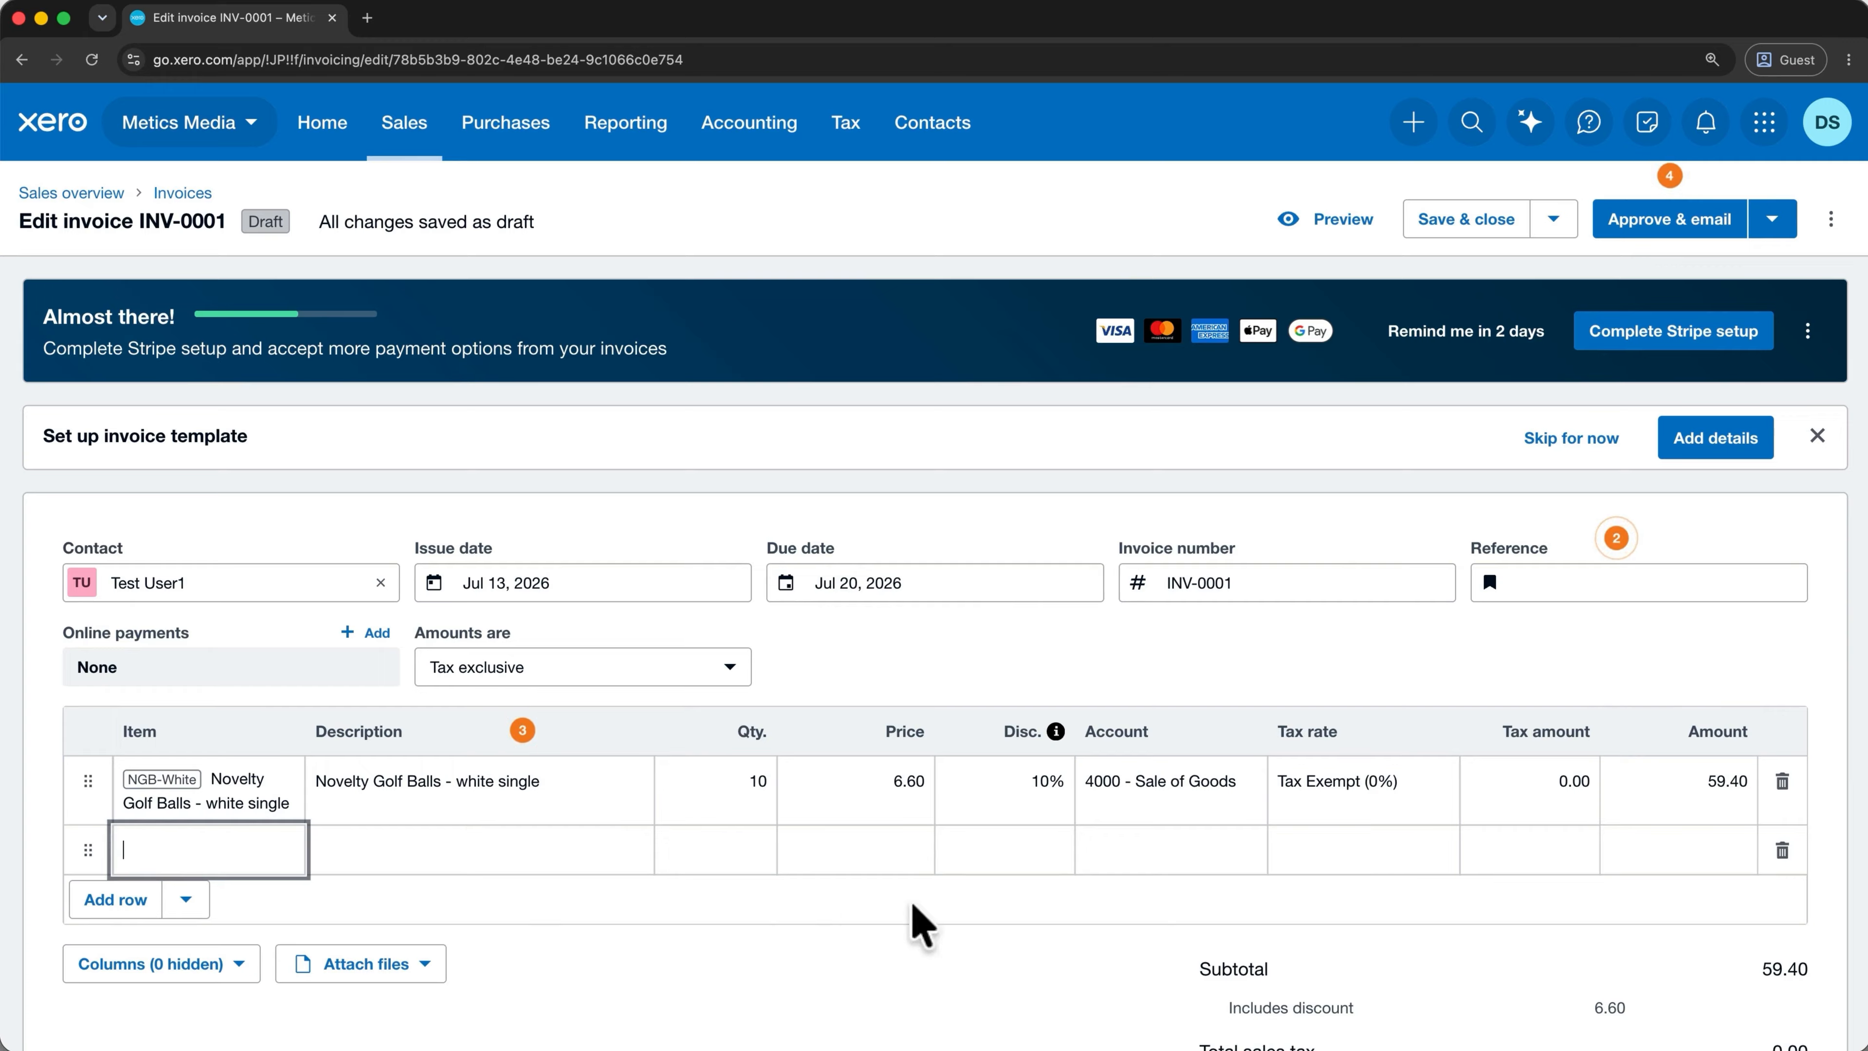
left_click(1783, 850)
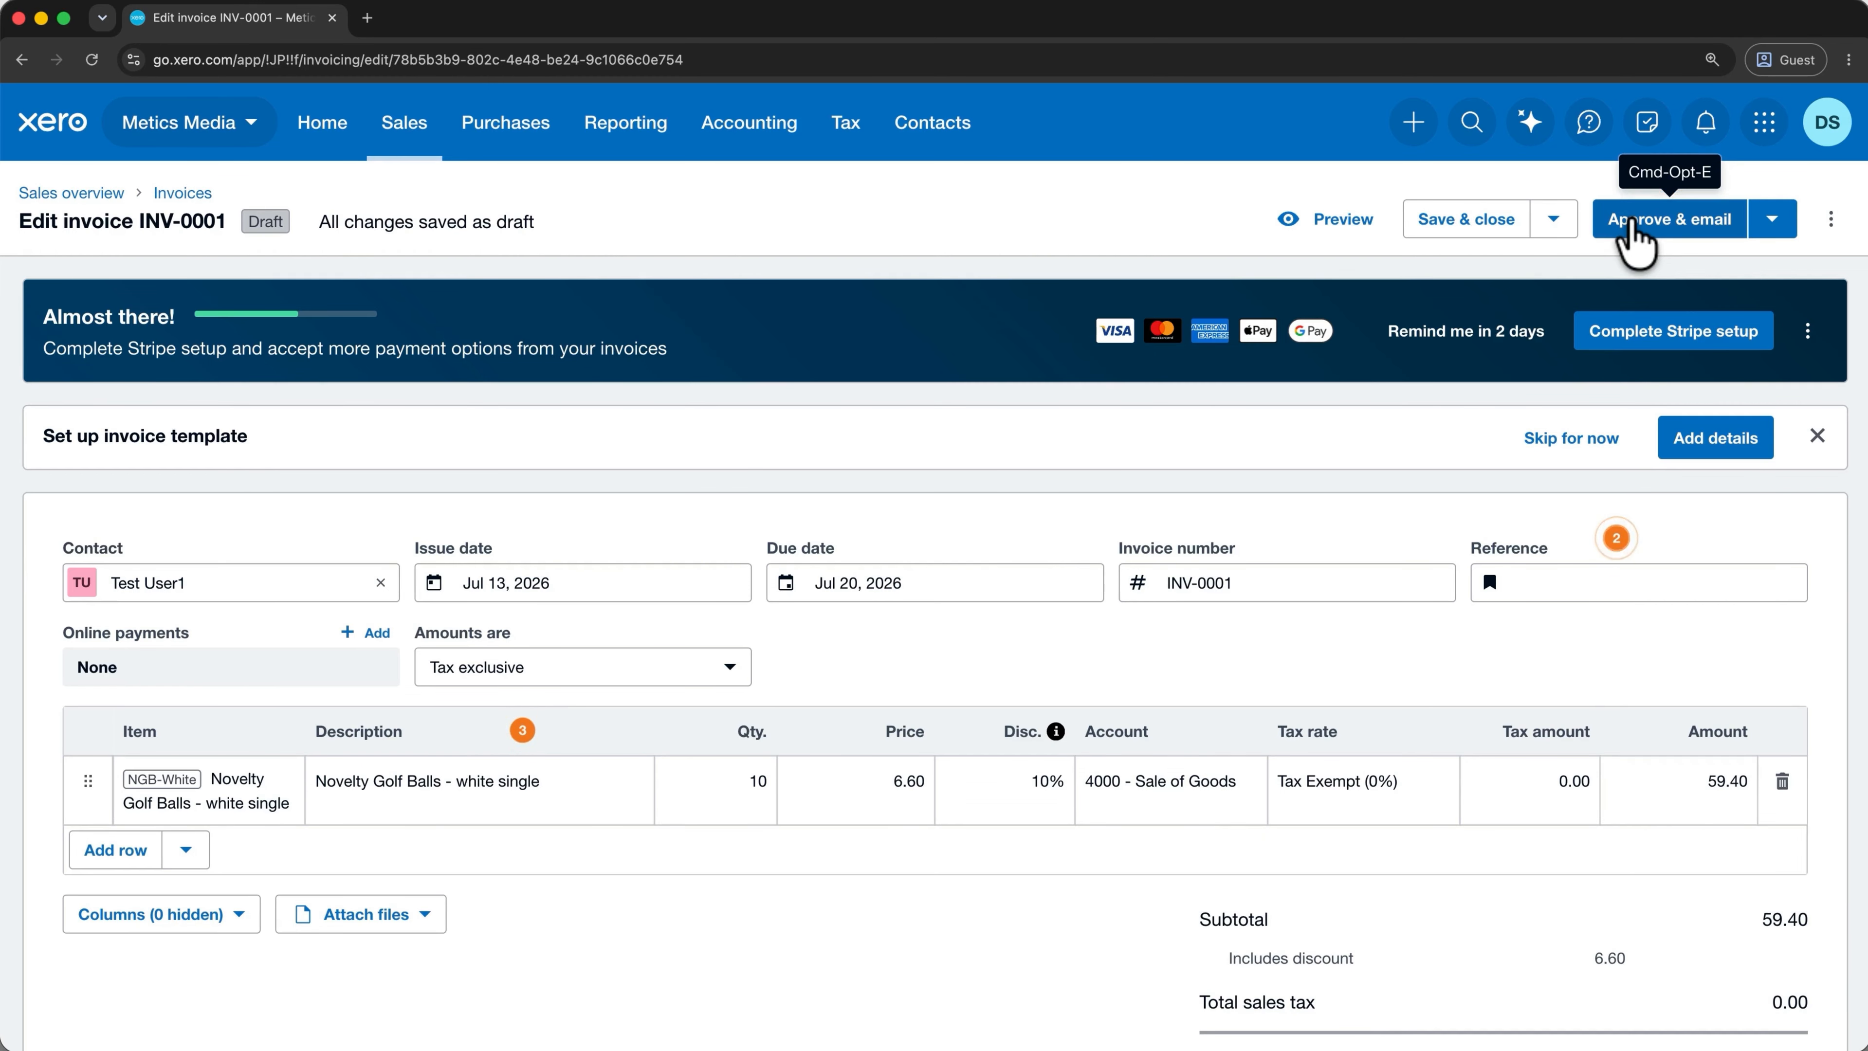
Approve INV-0001 without emailing, then reopen it from the Invoices list to email it.
left_click(1774, 220)
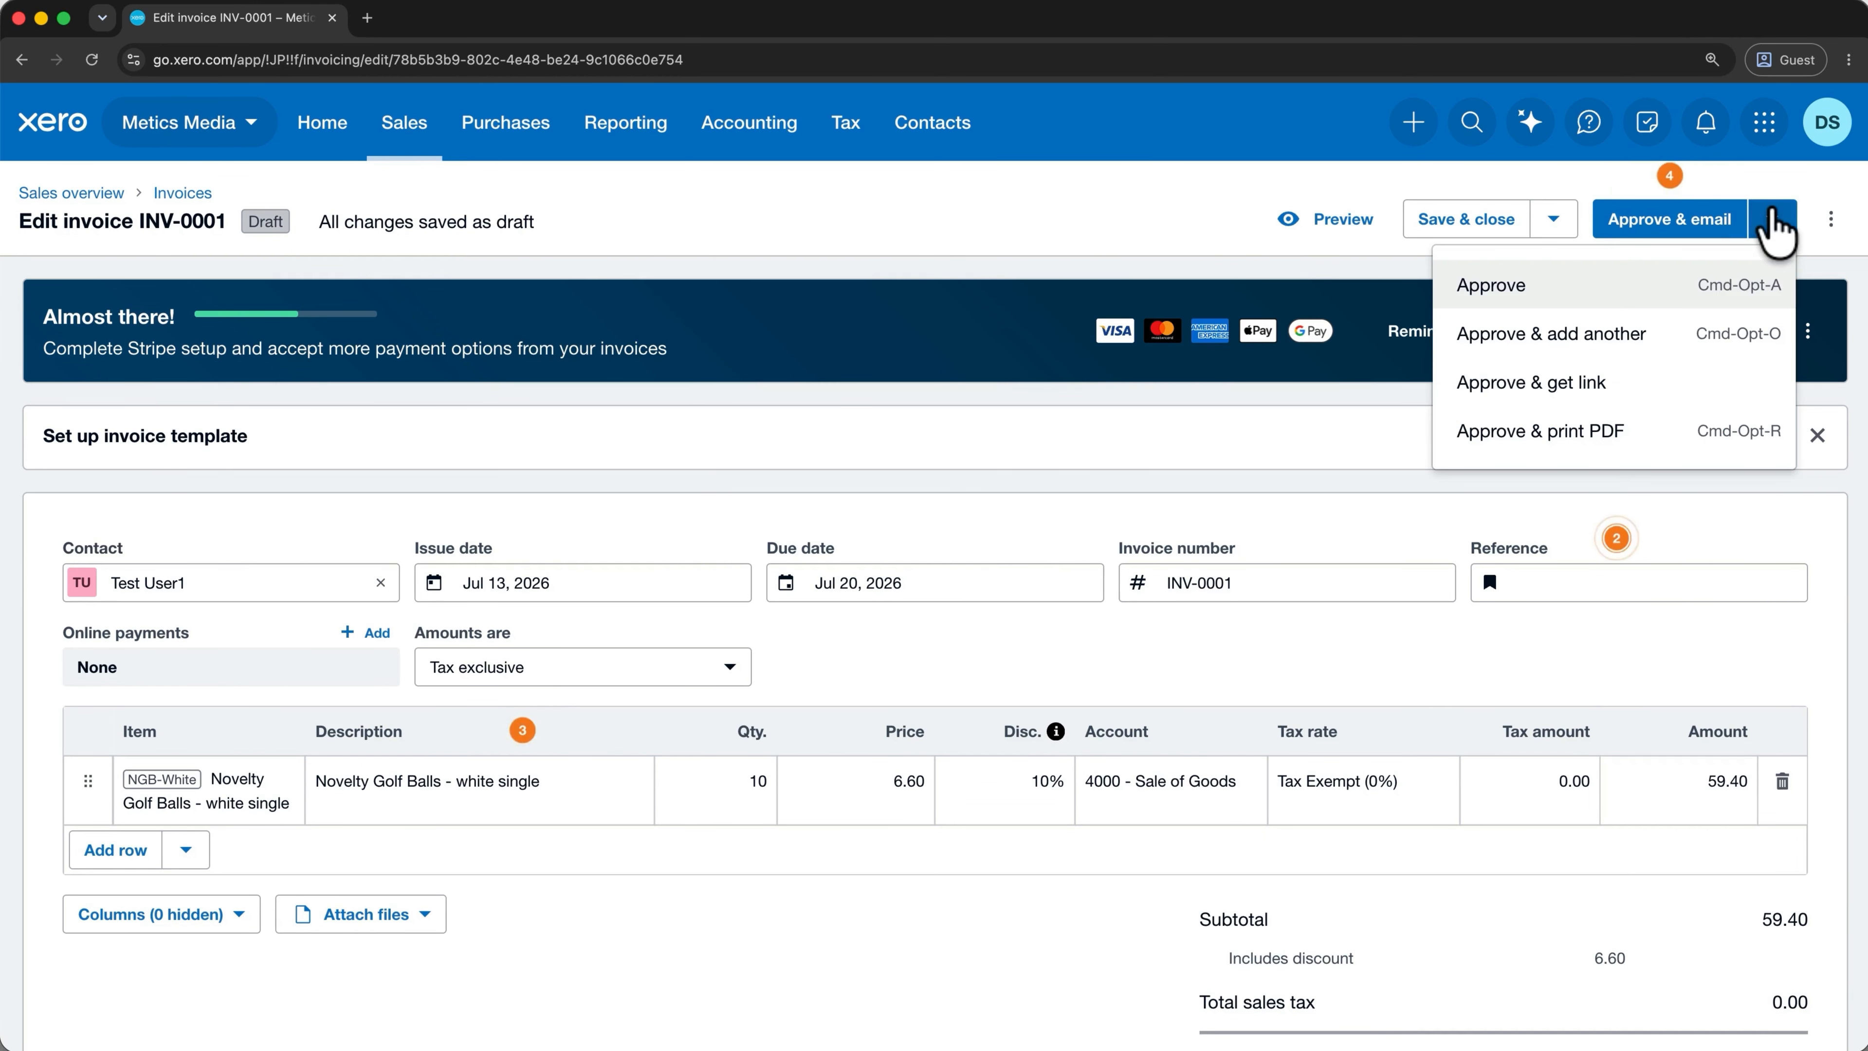
left_click(1649, 296)
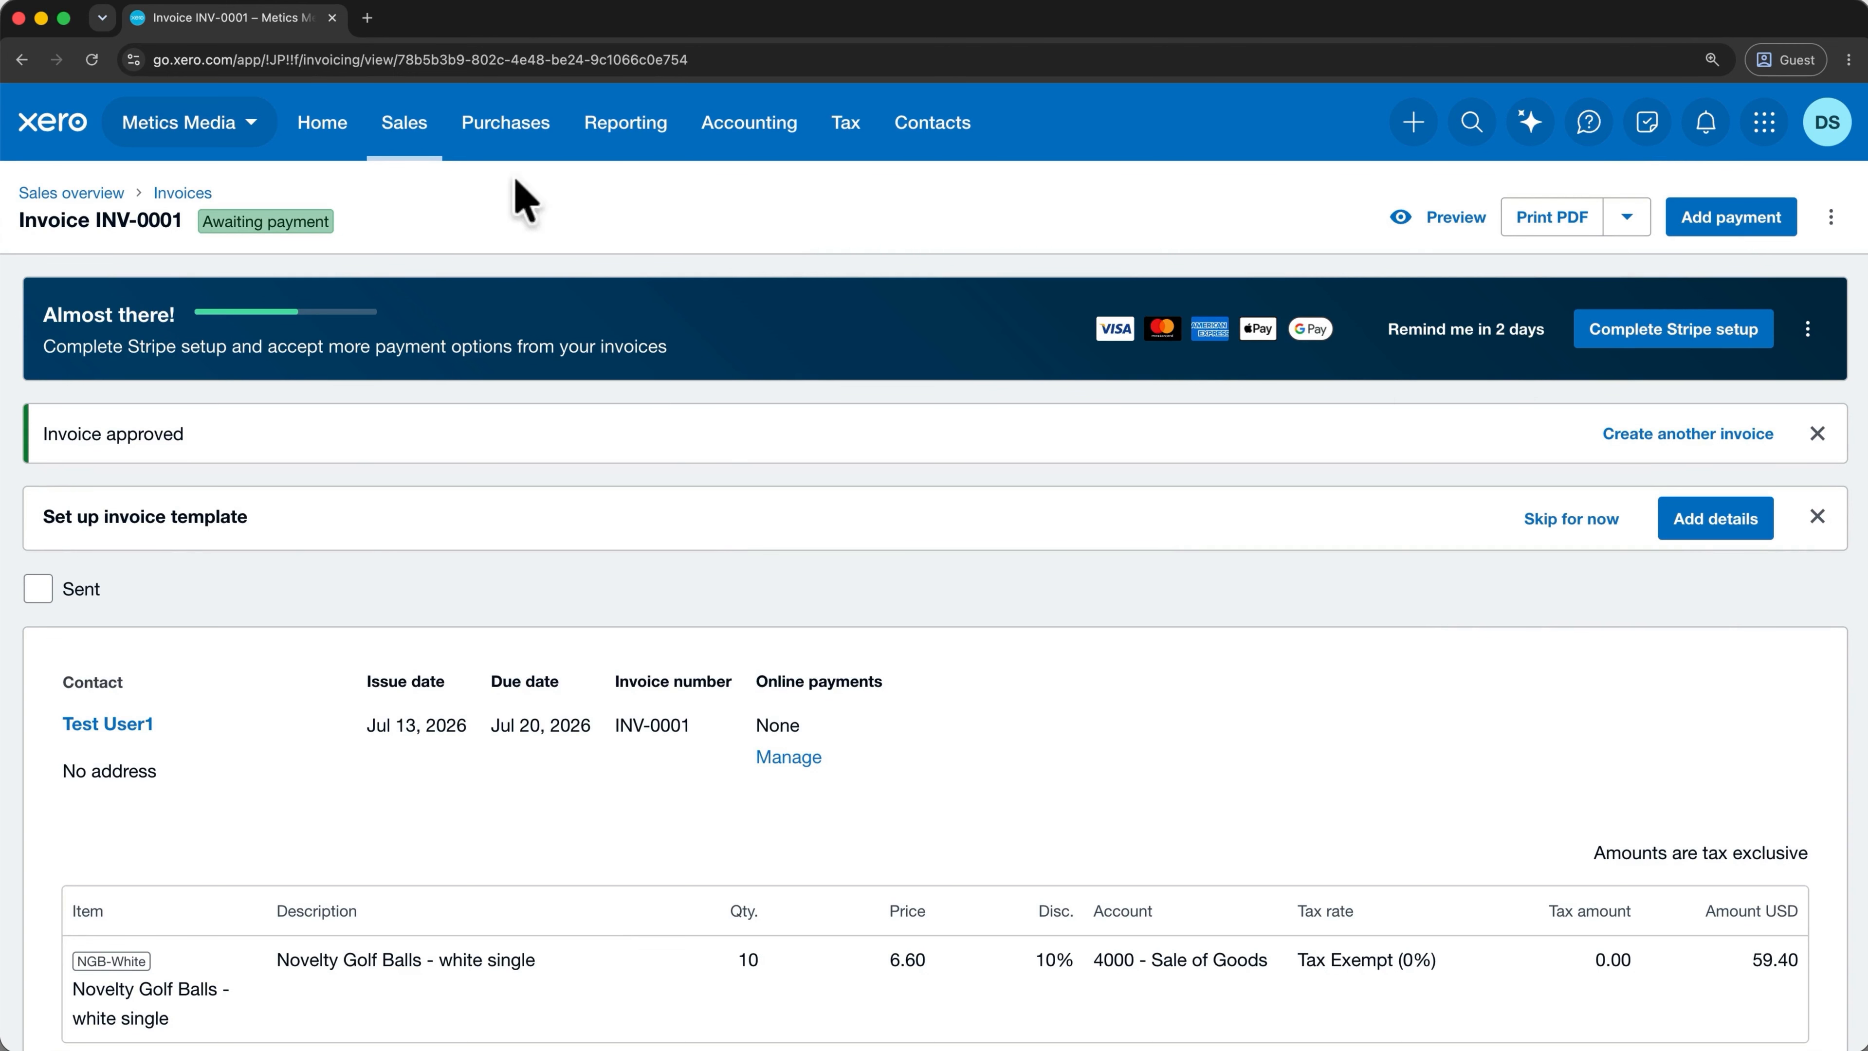
left_click(404, 123)
left_click(419, 254)
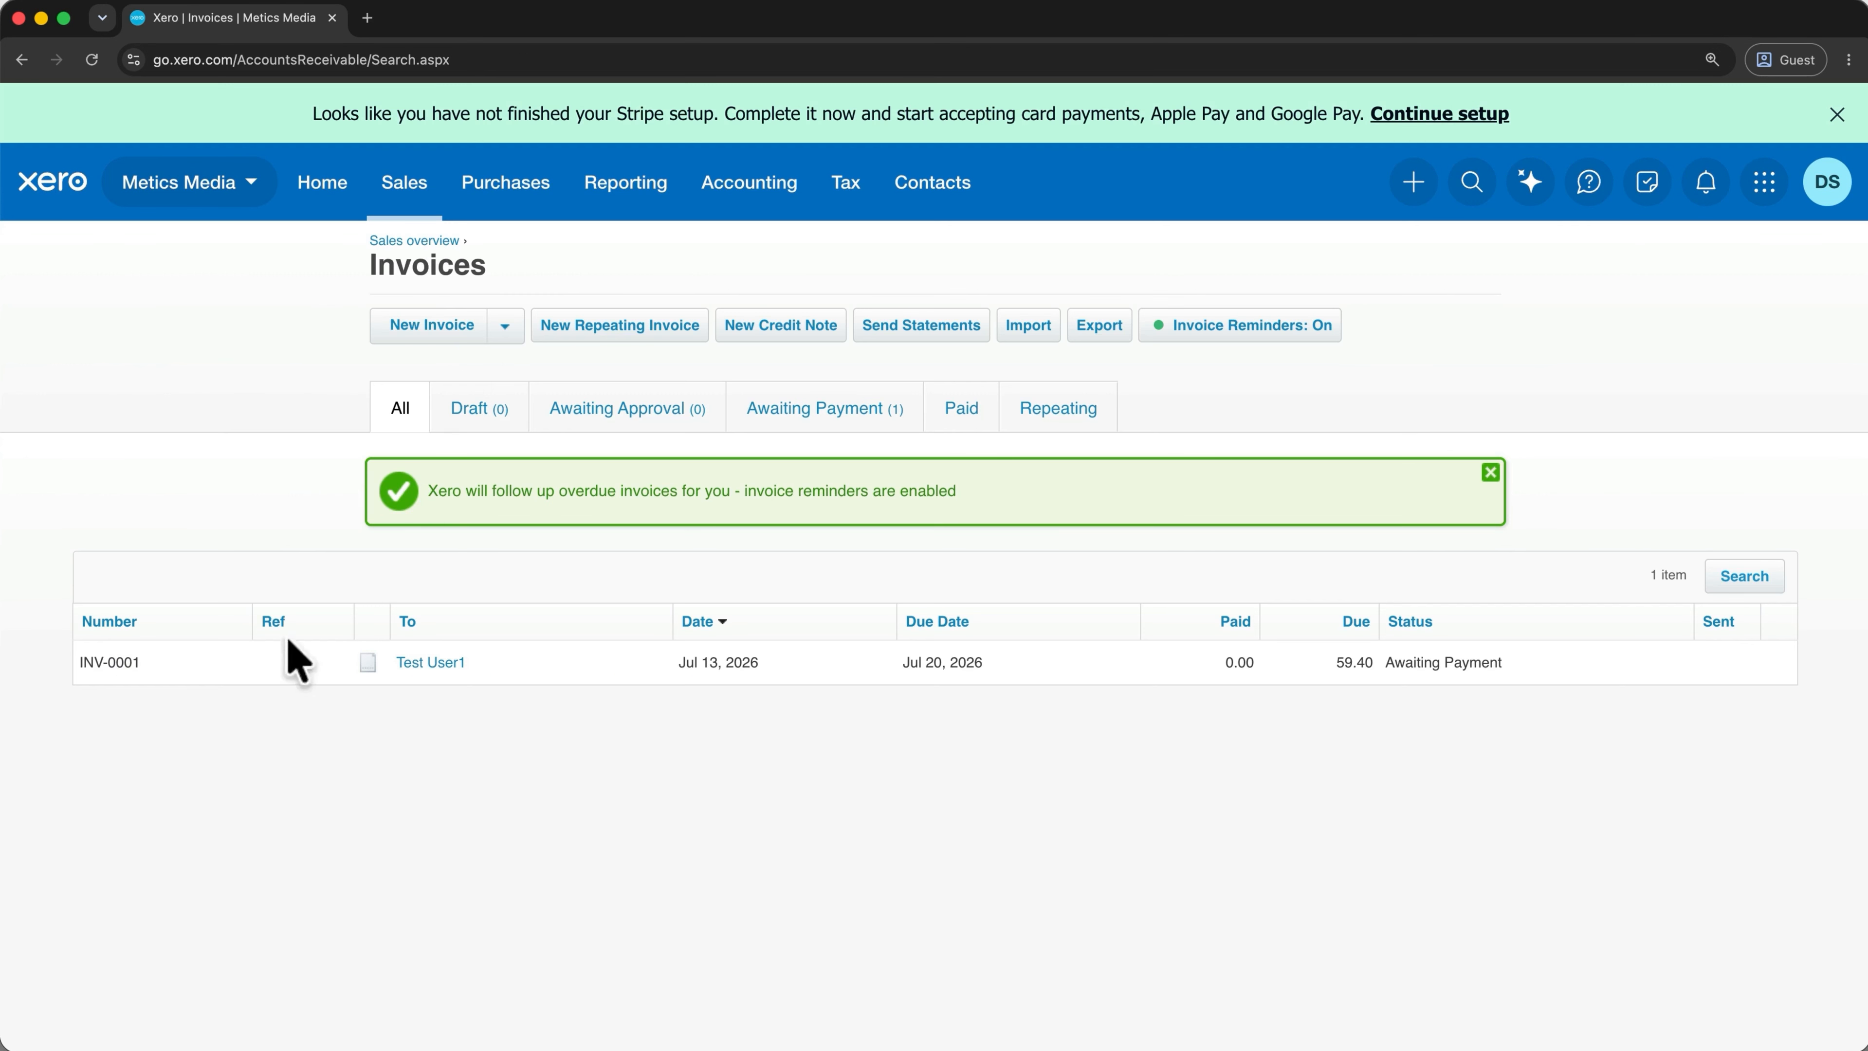
left_click(251, 663)
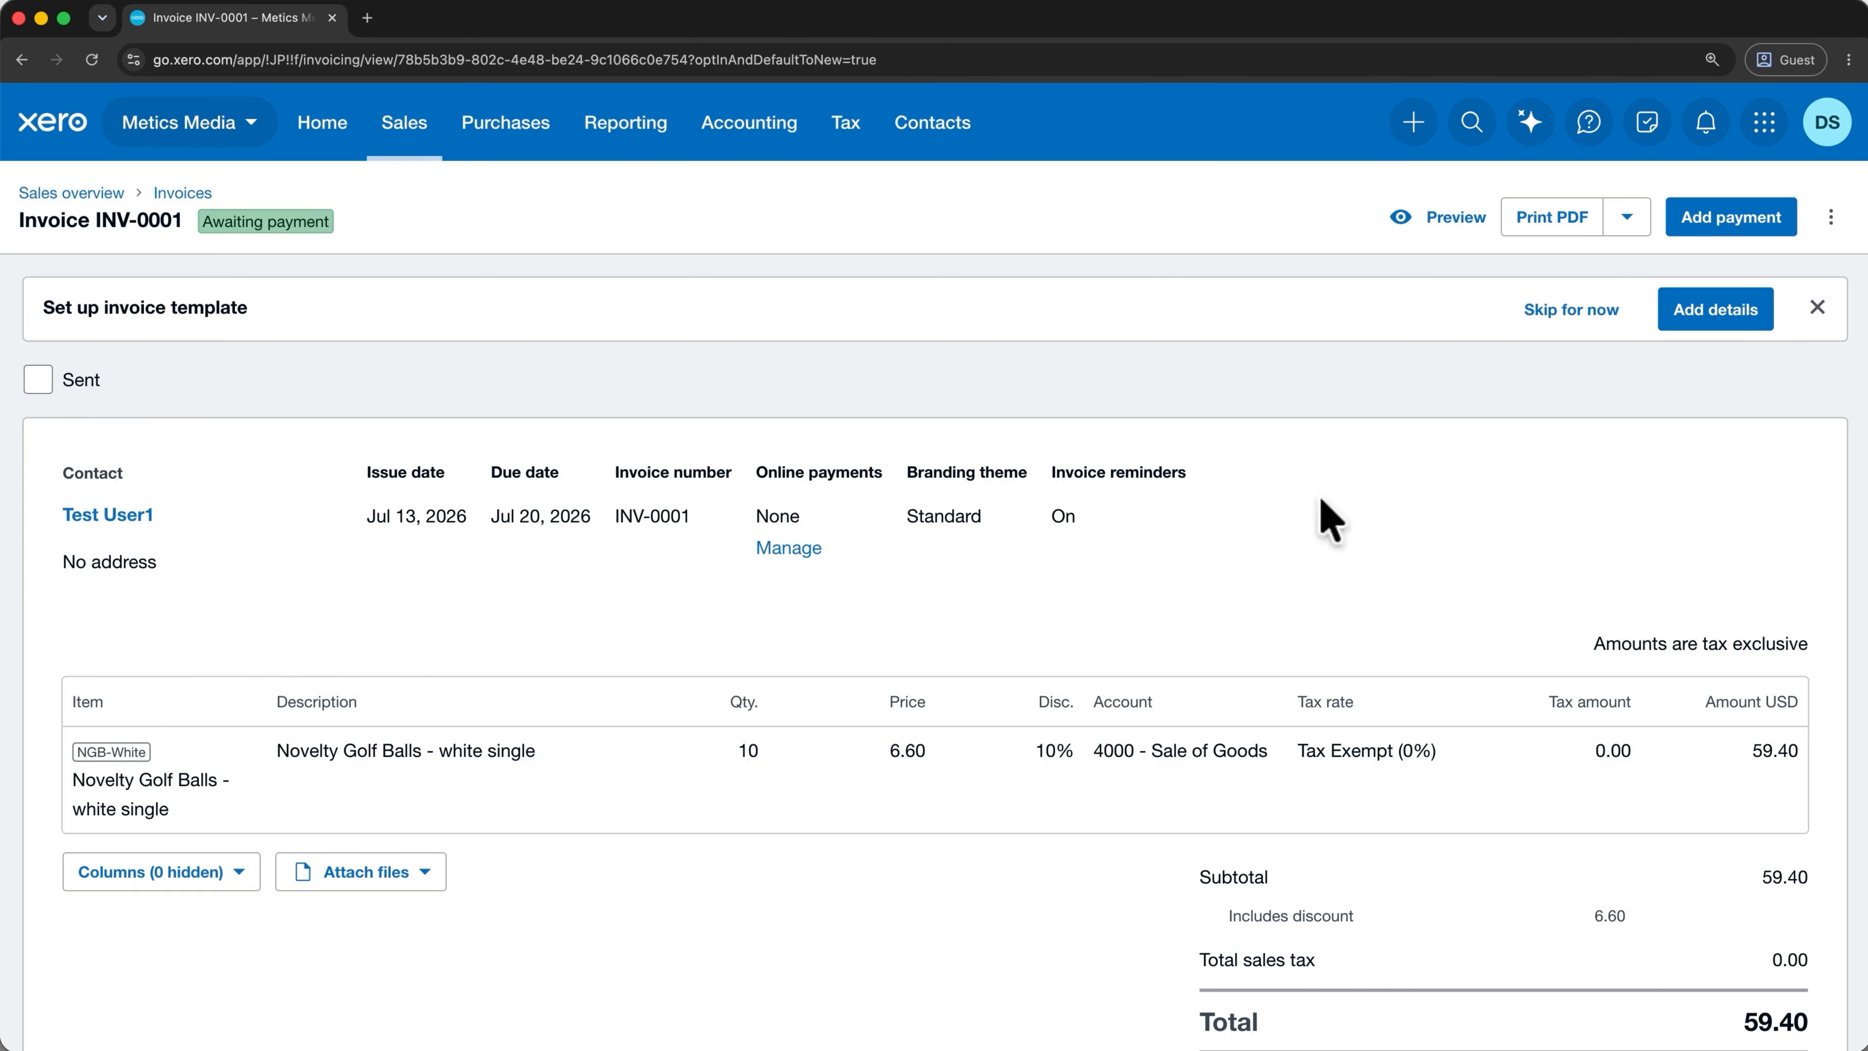
left_click(1830, 221)
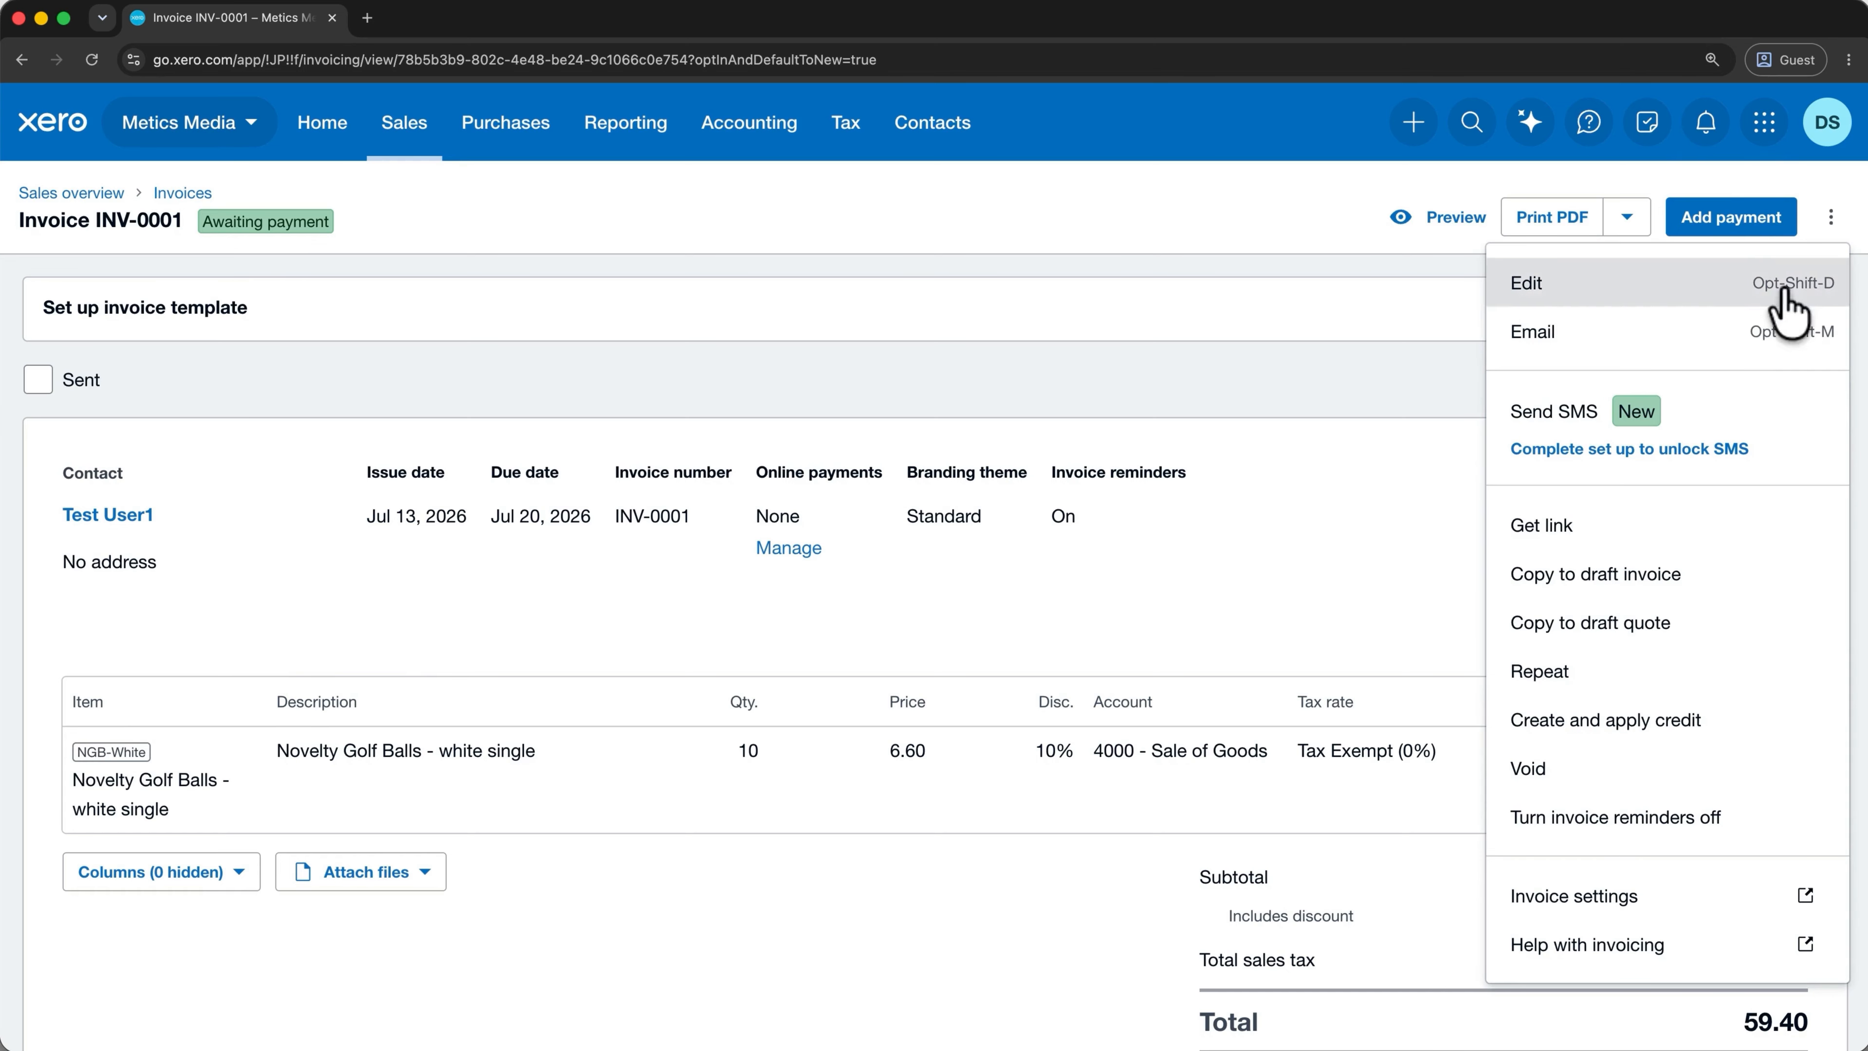
left_click(1697, 345)
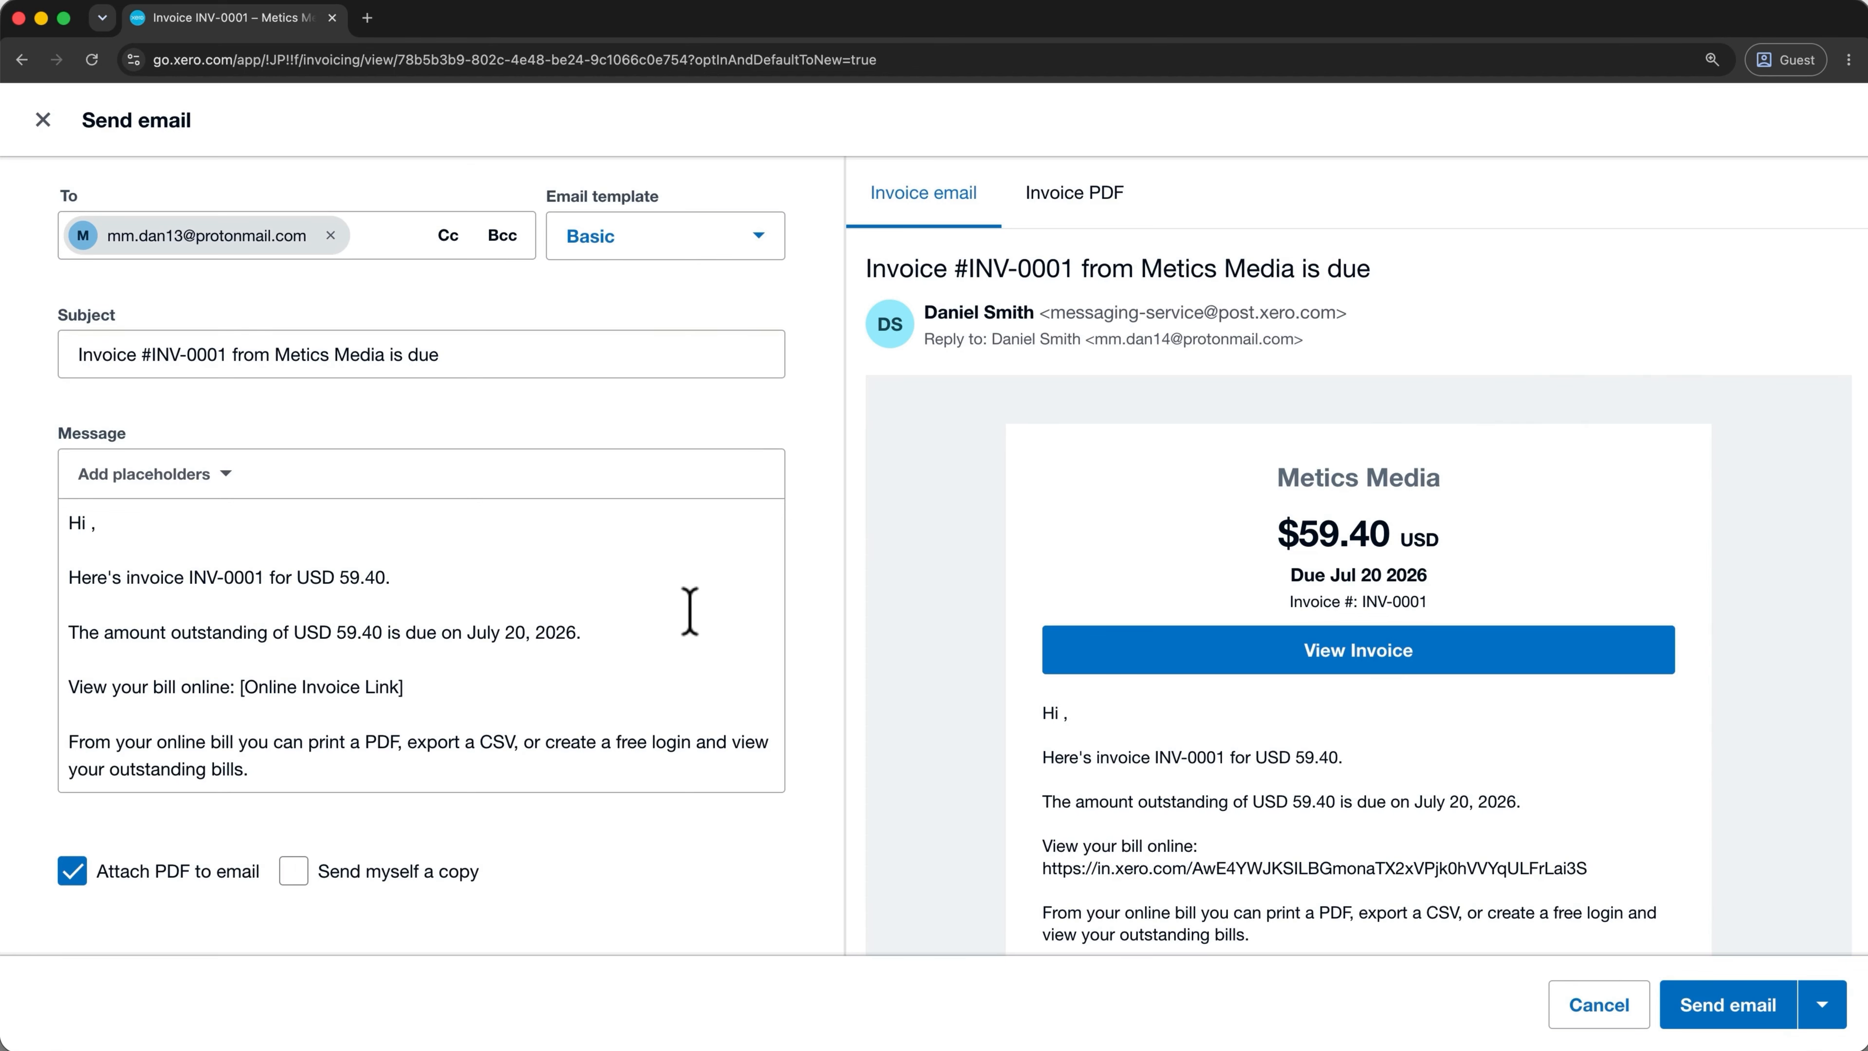
Send the INV-0001 email to the customer from the Send email dialog.
left_click(1706, 1002)
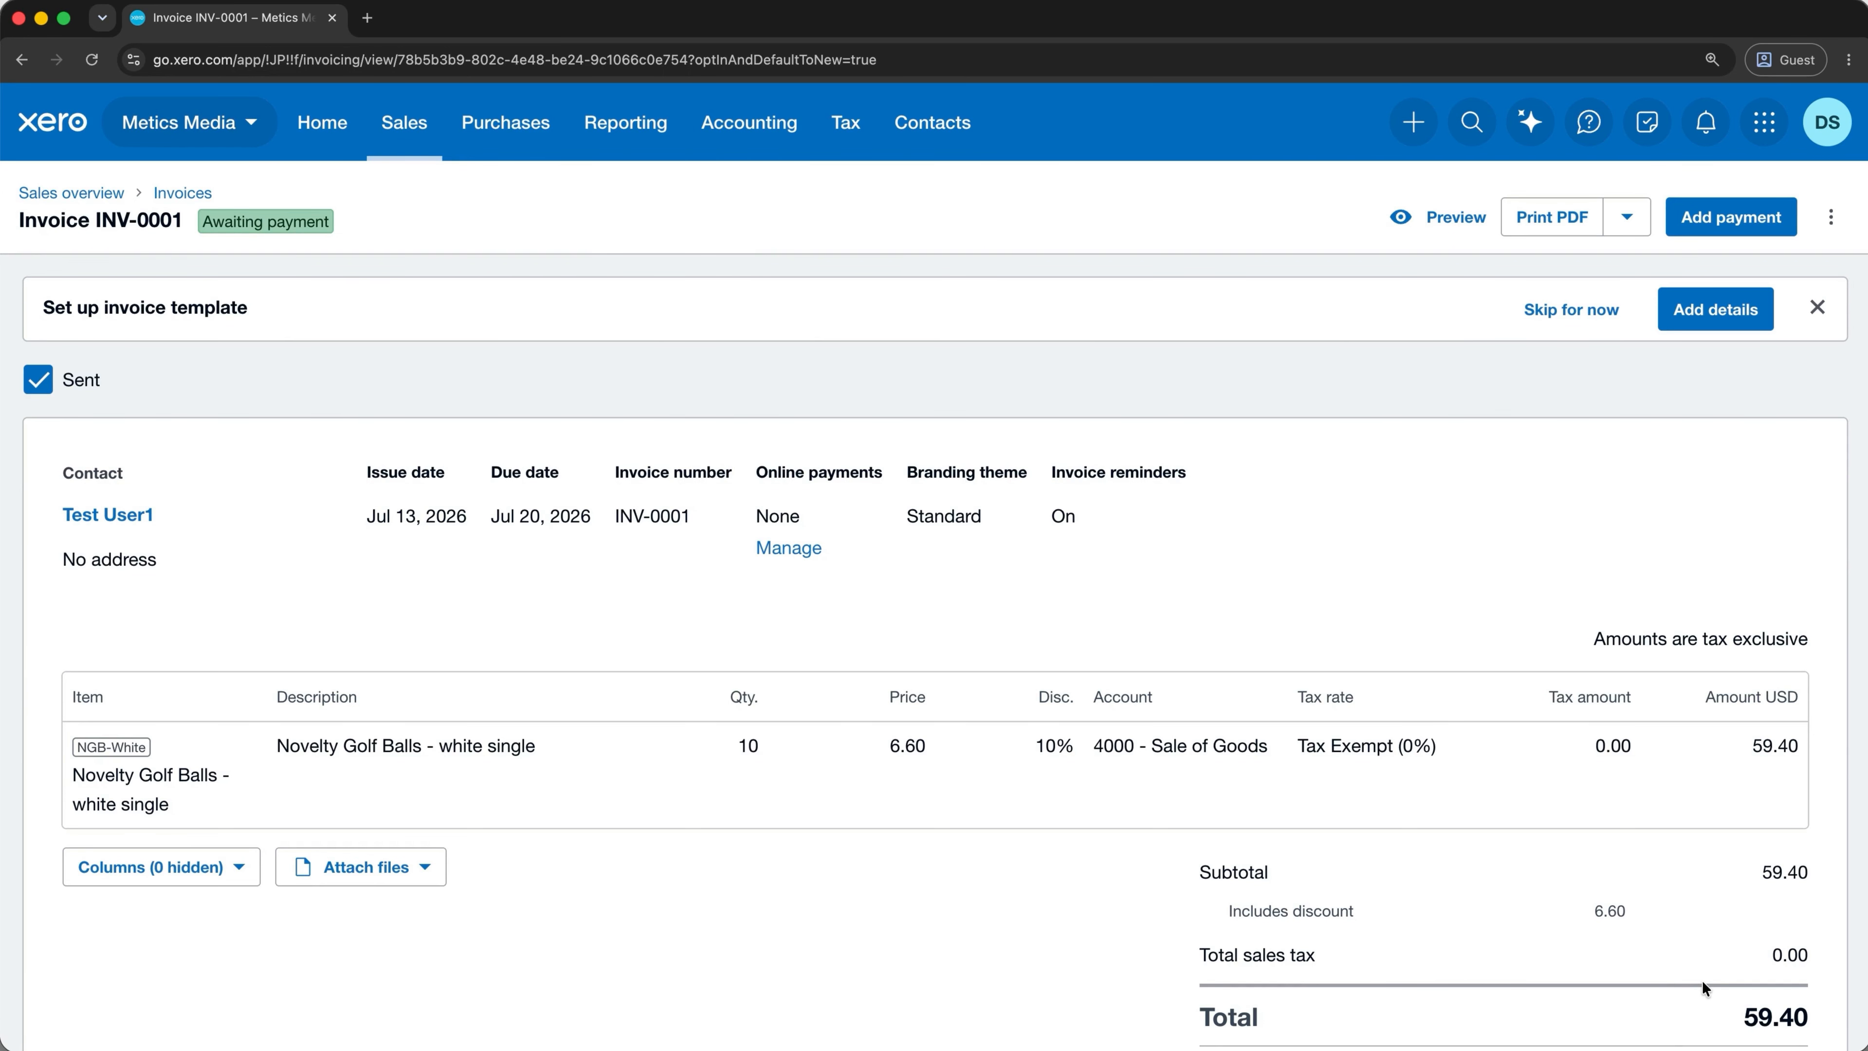
Start a new quote from Sales > Quotes for the test customer.
left_click(406, 126)
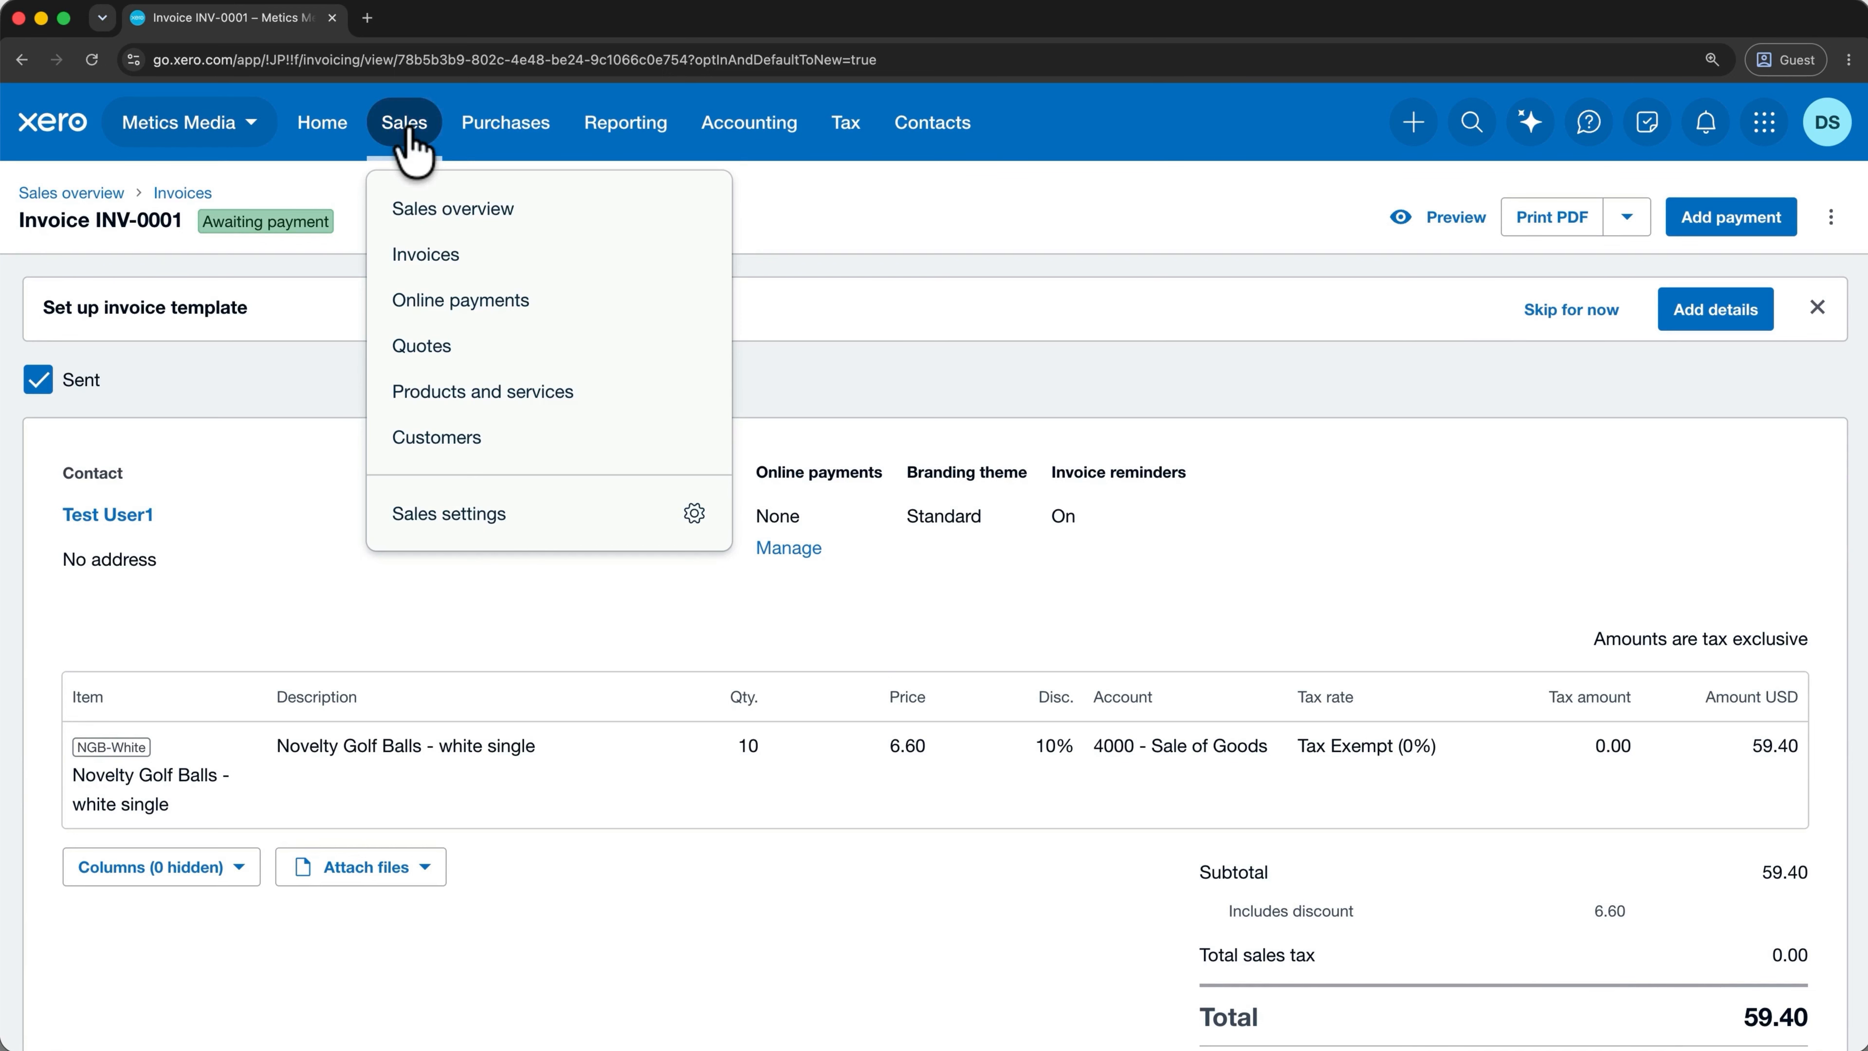
left_click(462, 351)
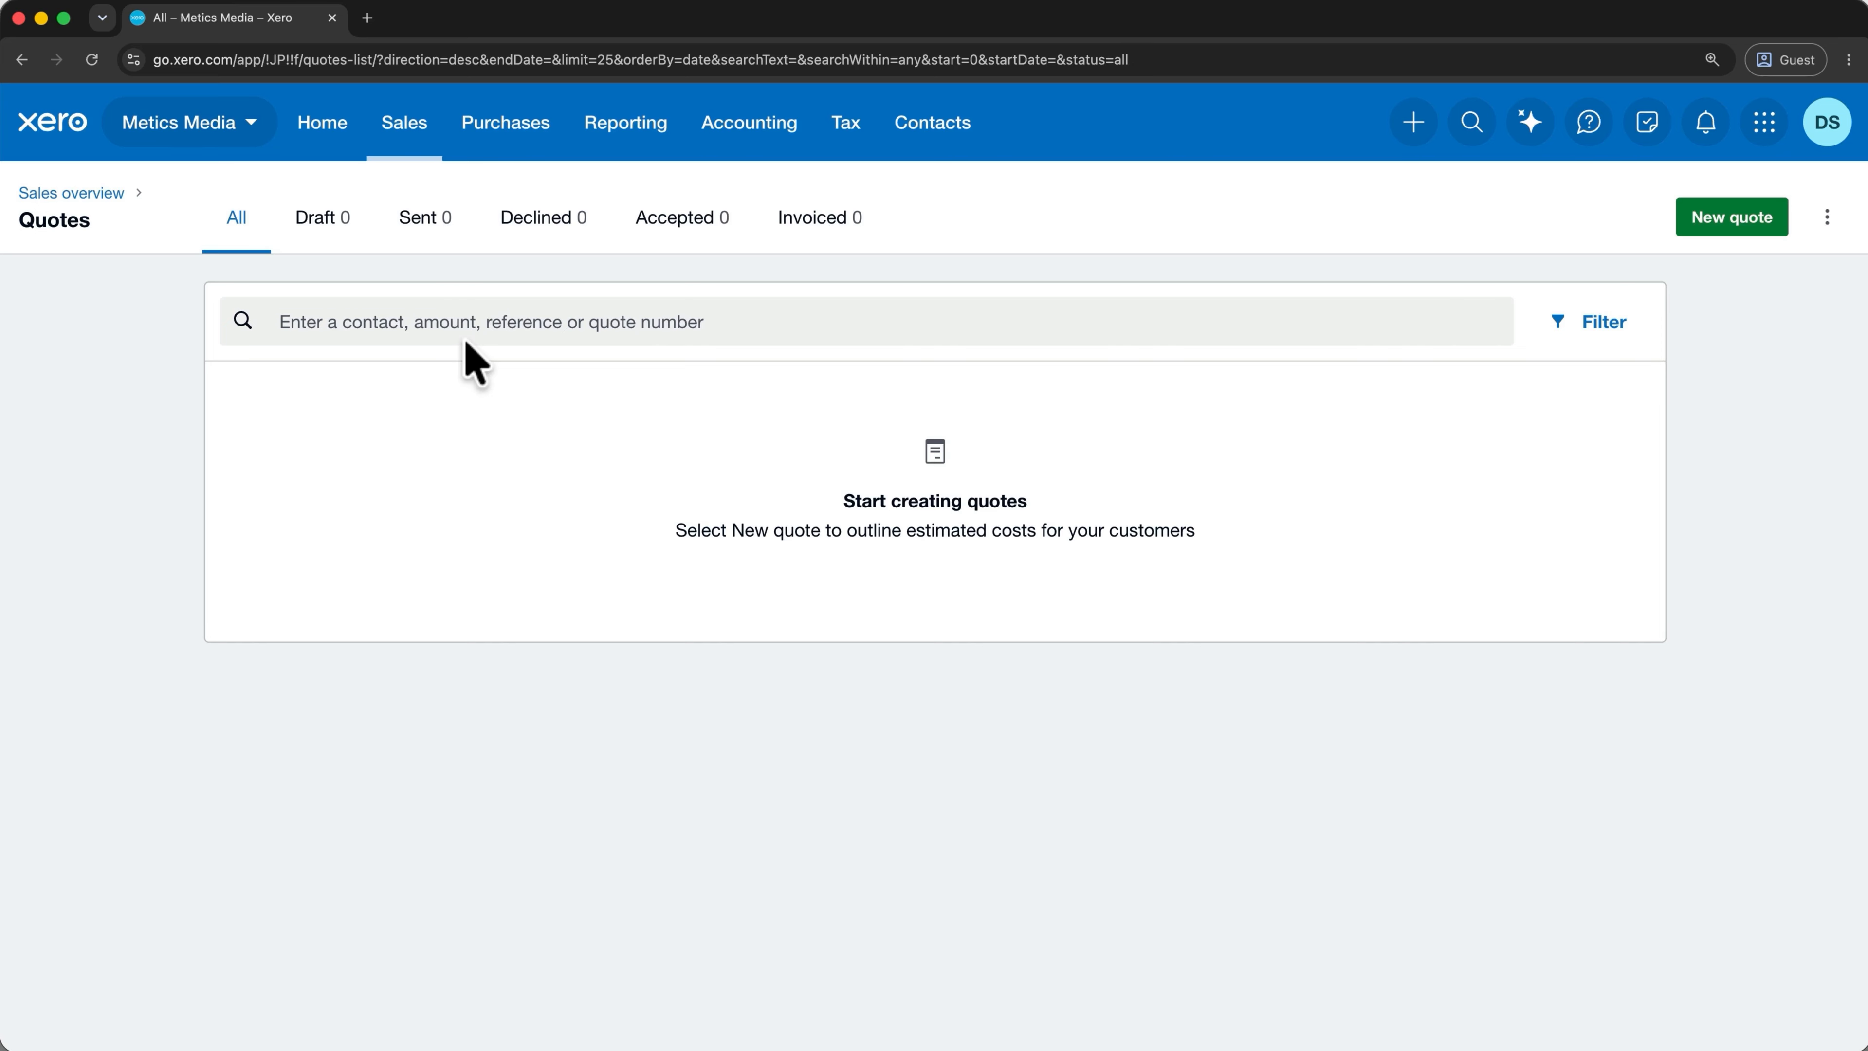
left_click(1730, 221)
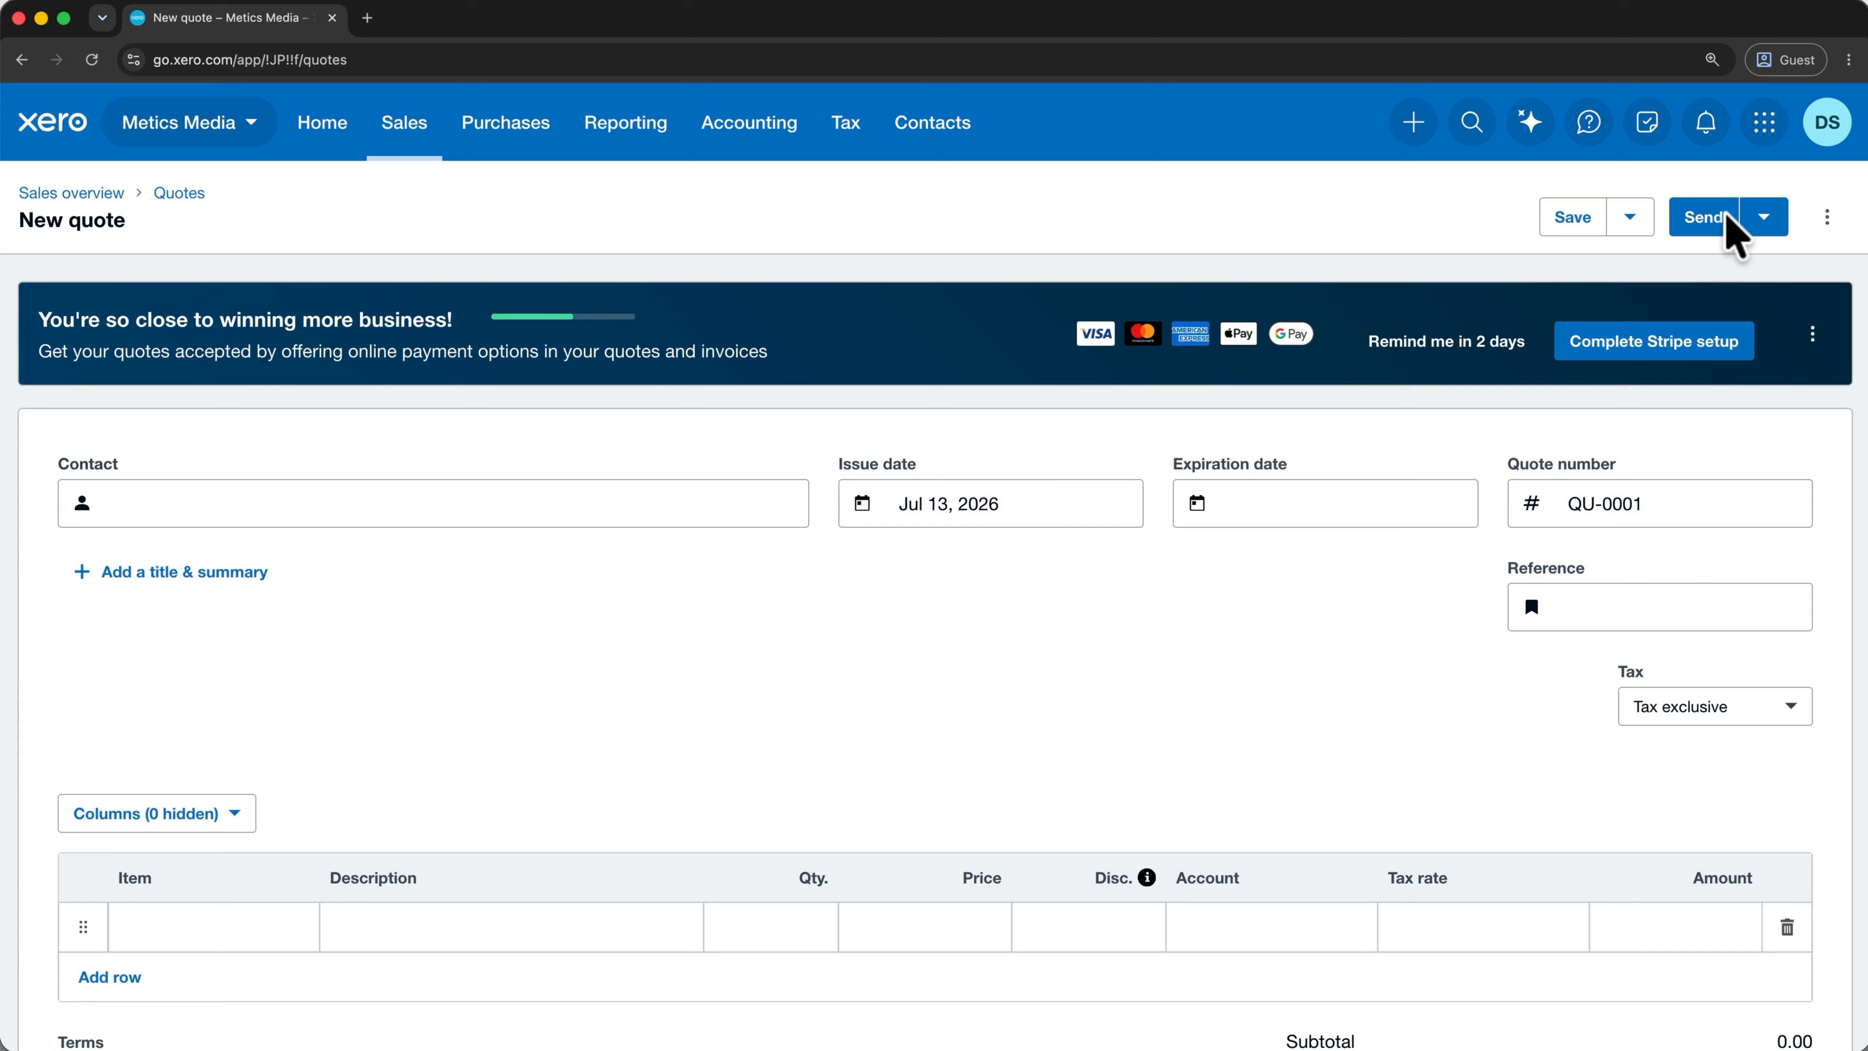
left_click(726, 492)
type("tes")
left_click(685, 577)
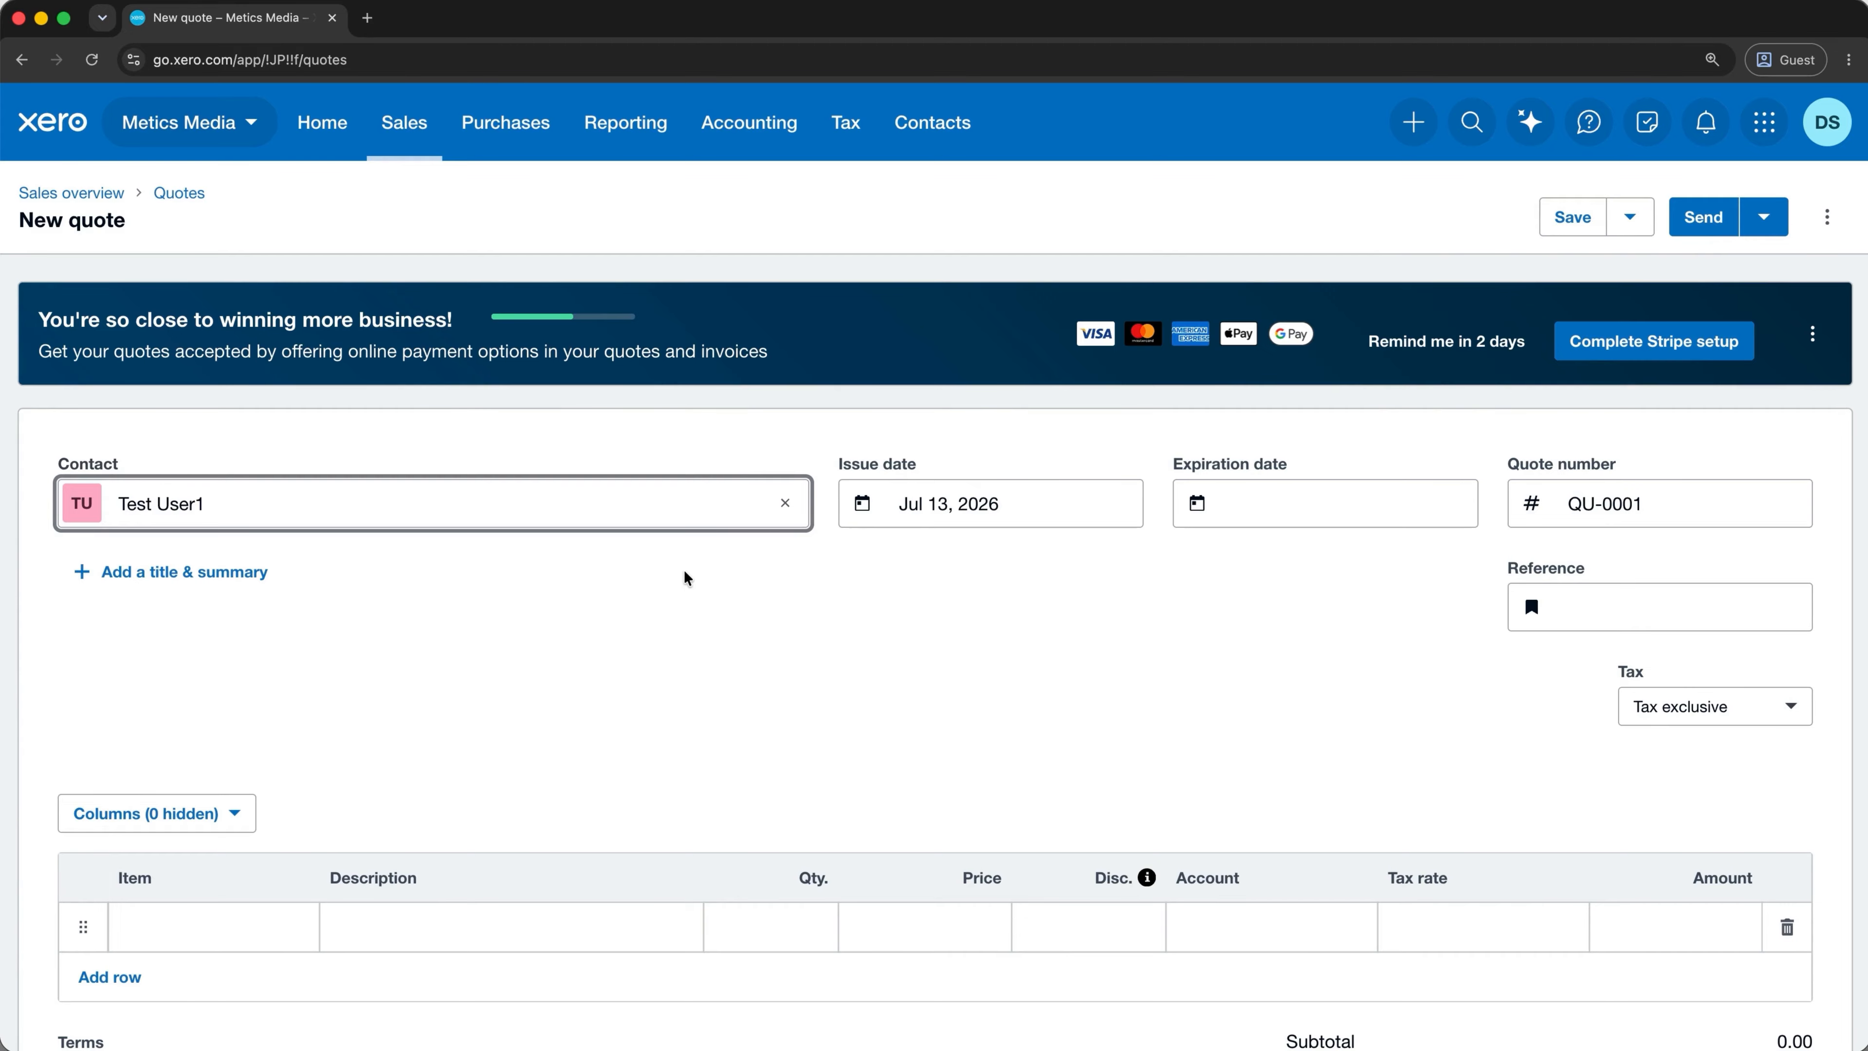
Set expiry to 7 days, add the Novelty Golf Balls - white single line, drop the empty row, and save.
left_click(1301, 492)
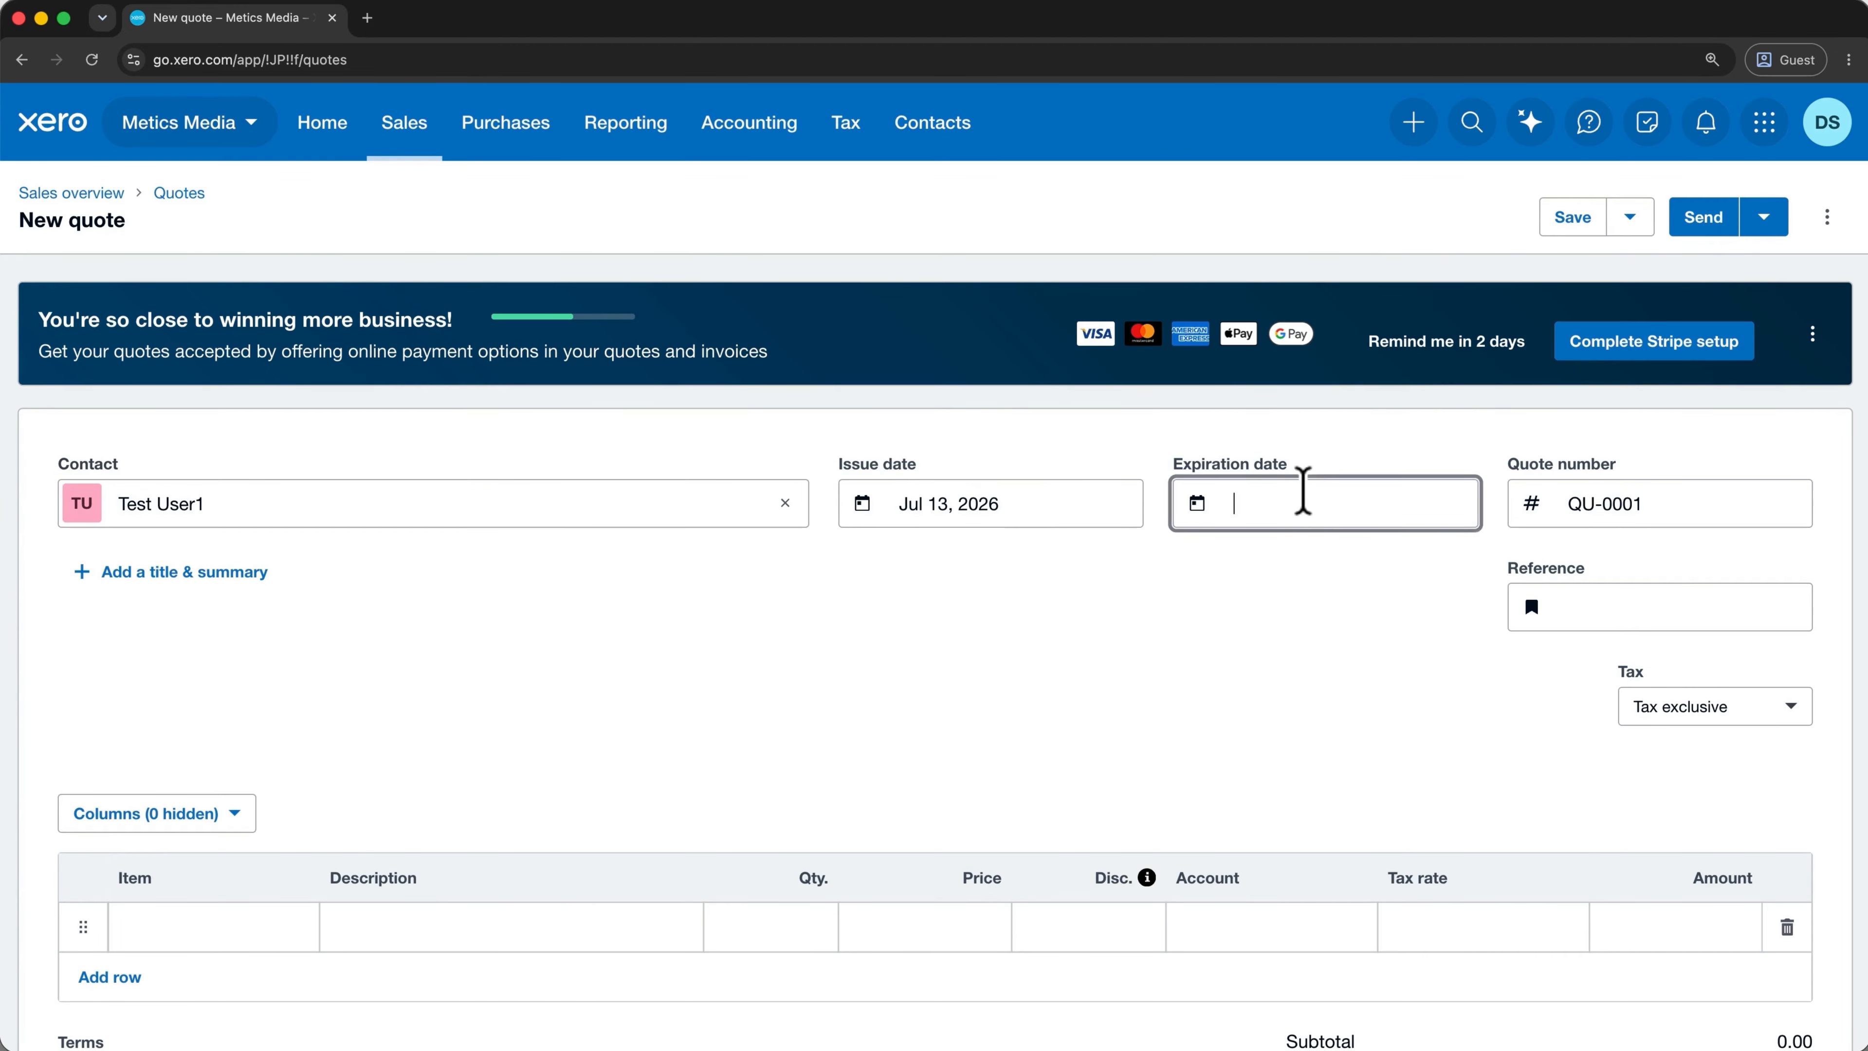
left_click(1299, 678)
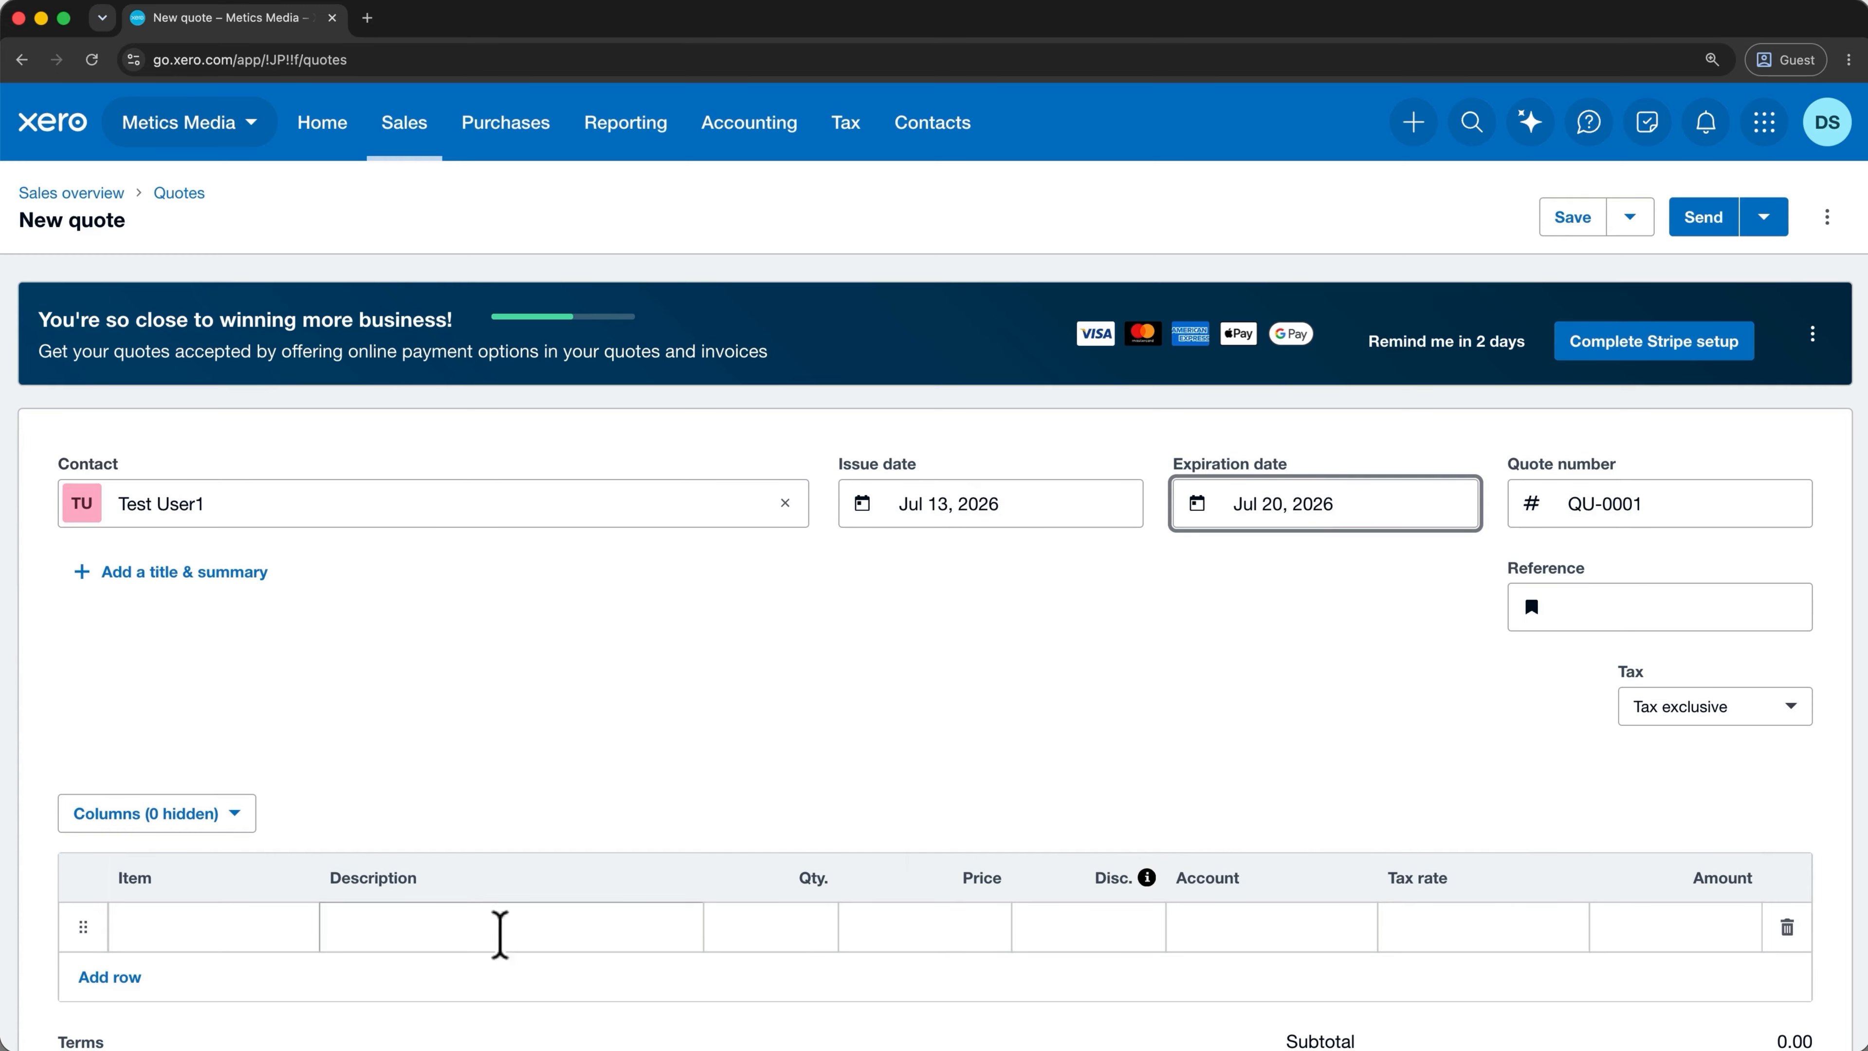
left_click(275, 929)
left_click(345, 856)
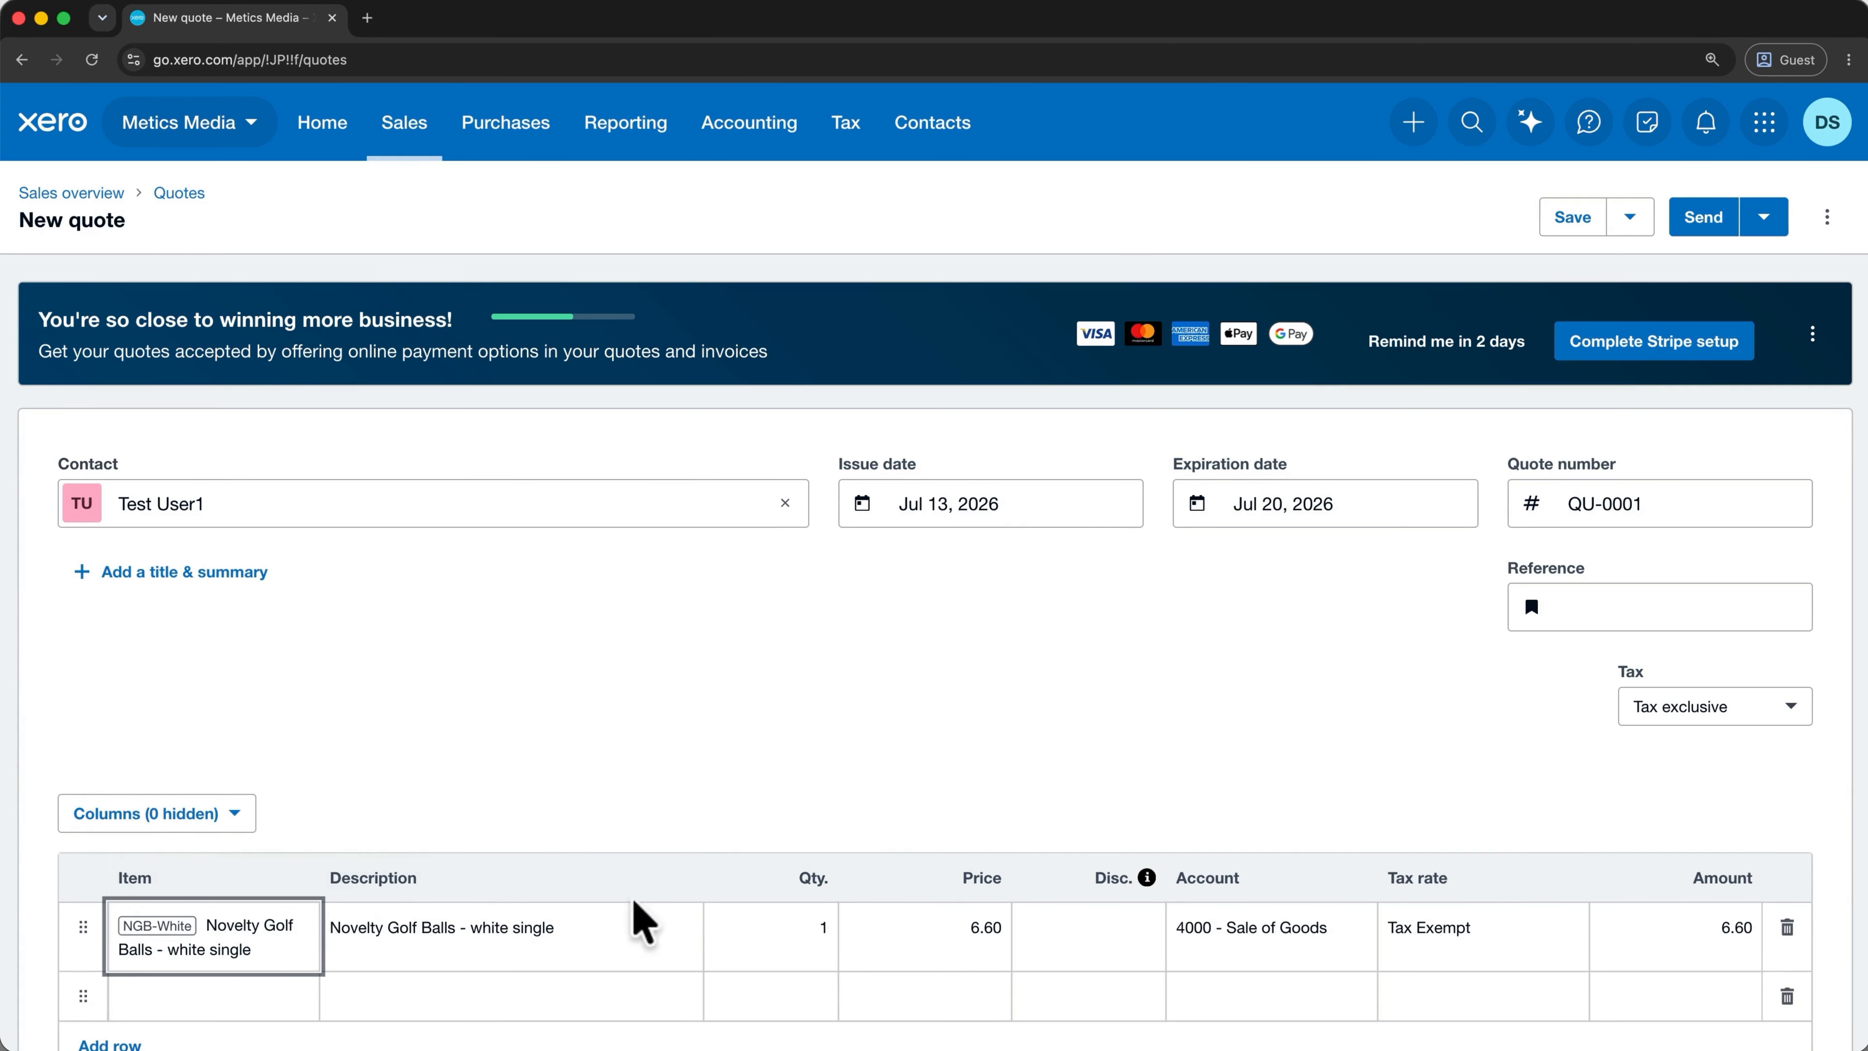
left_click(1788, 997)
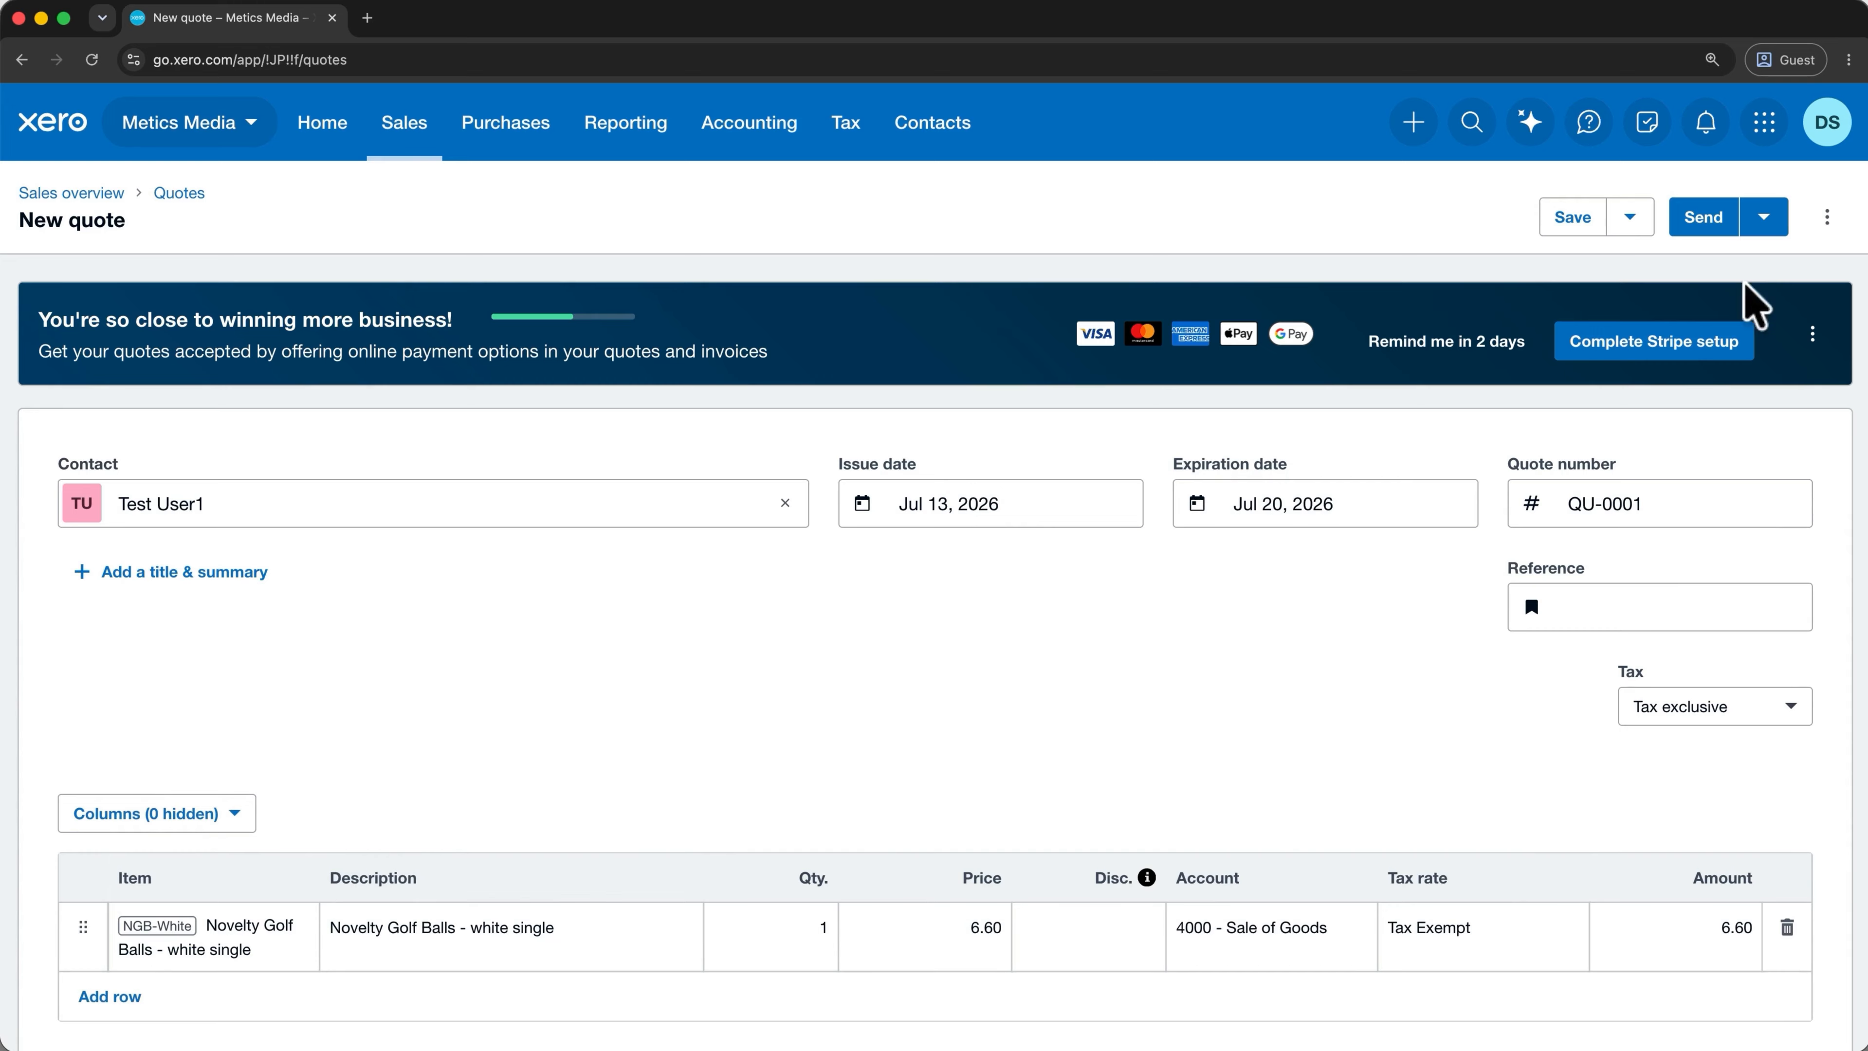
left_click(1712, 228)
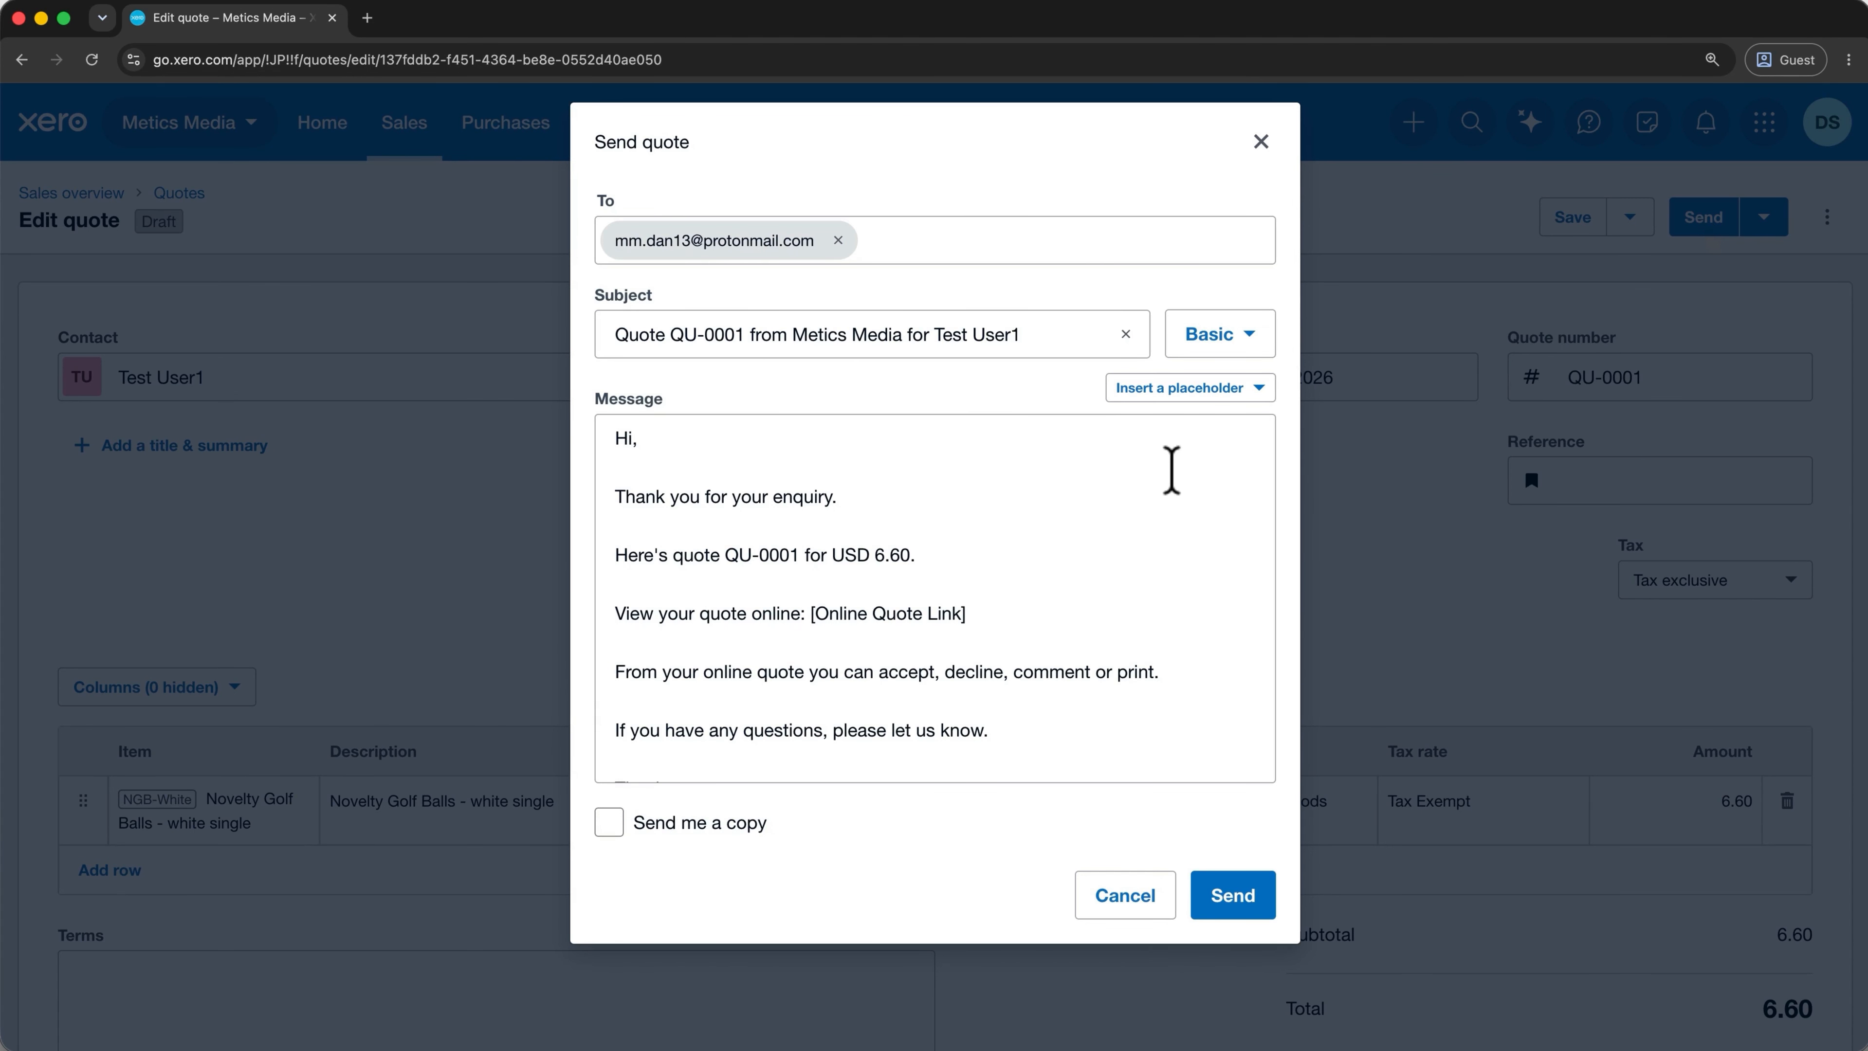
Email quote QU-0001 to the customer and return to the Quotes list.
left_click(1232, 895)
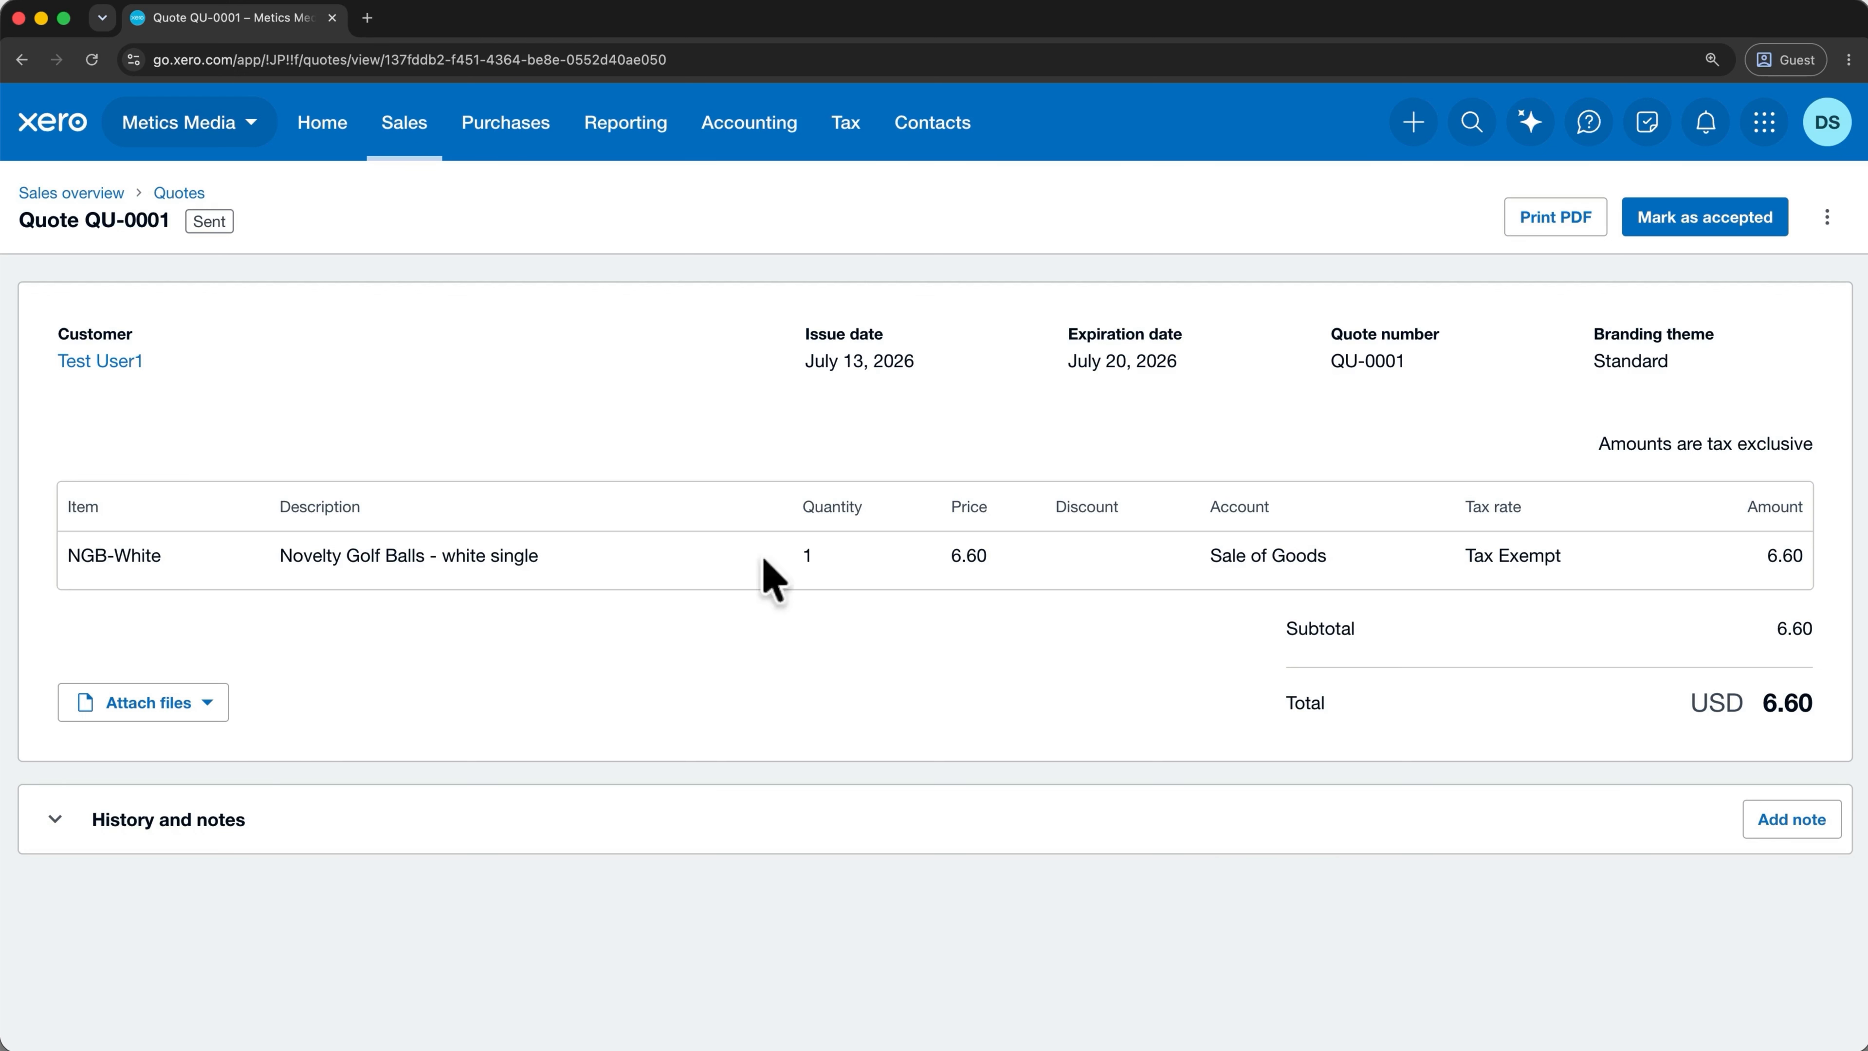
left_click(430, 146)
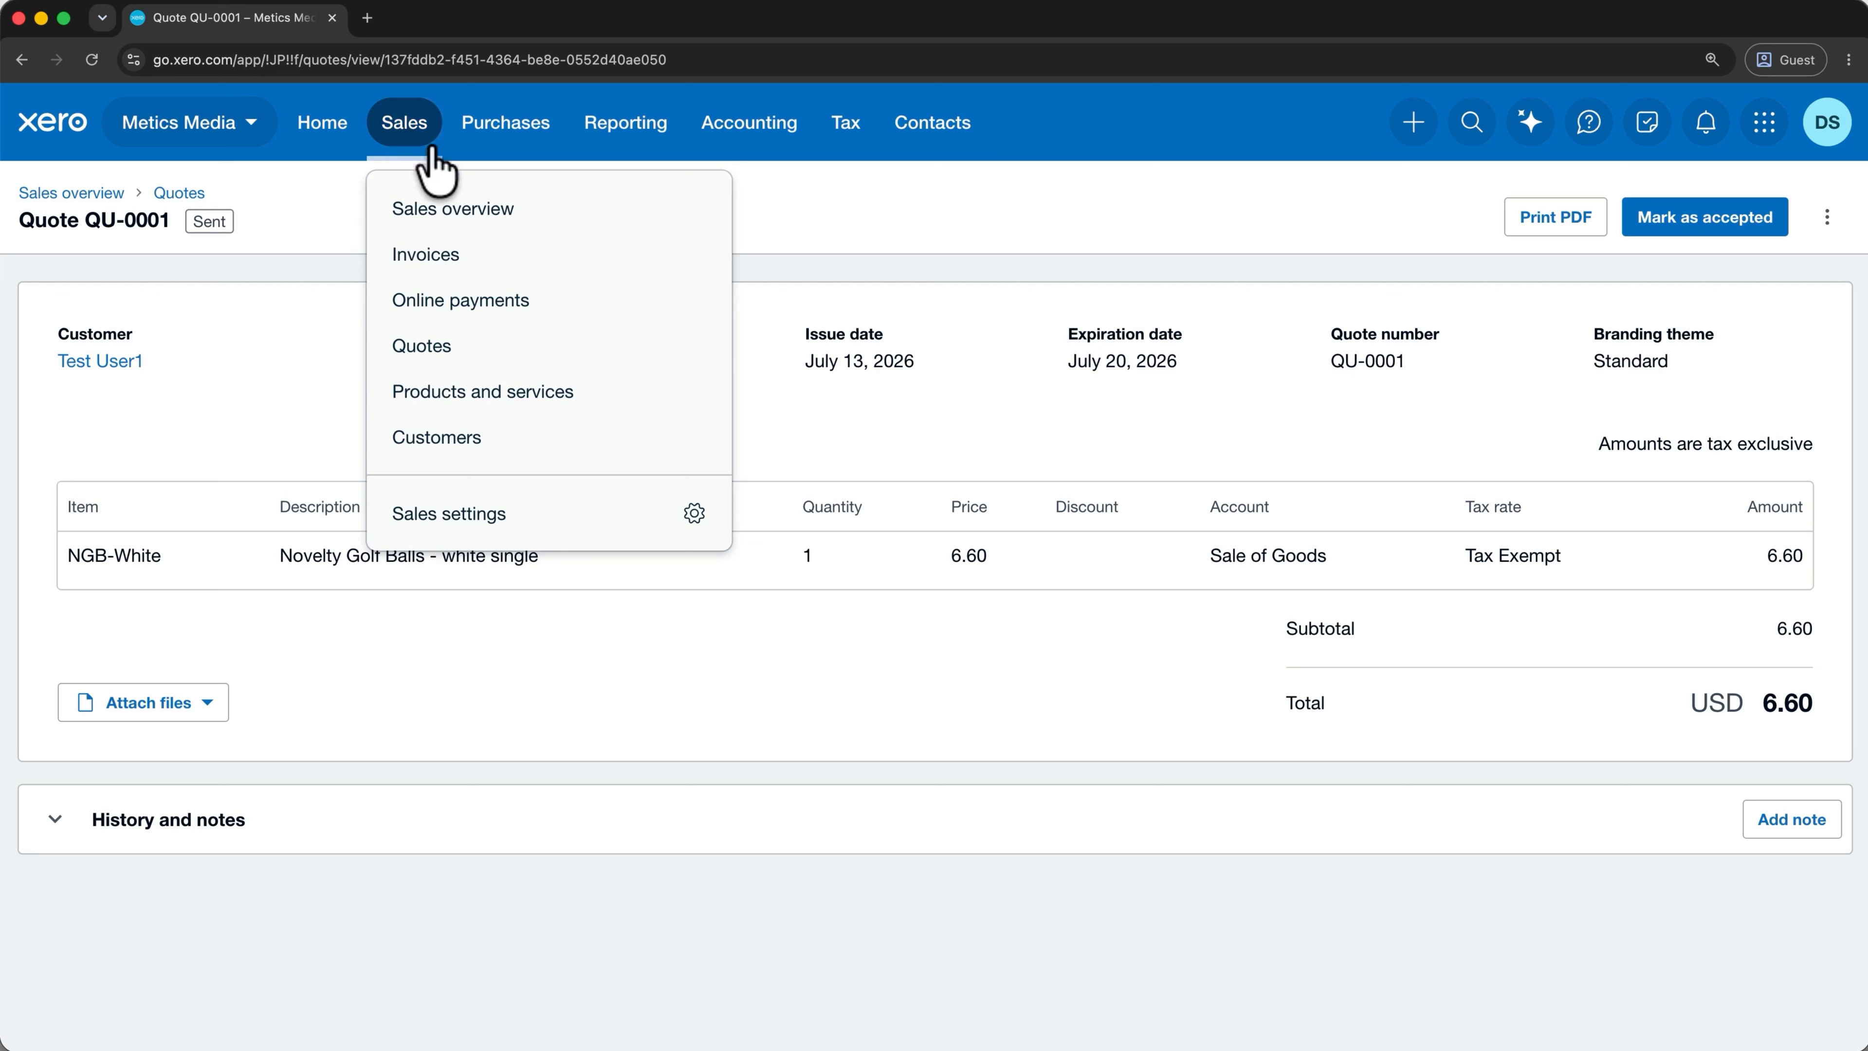
left_click(436, 347)
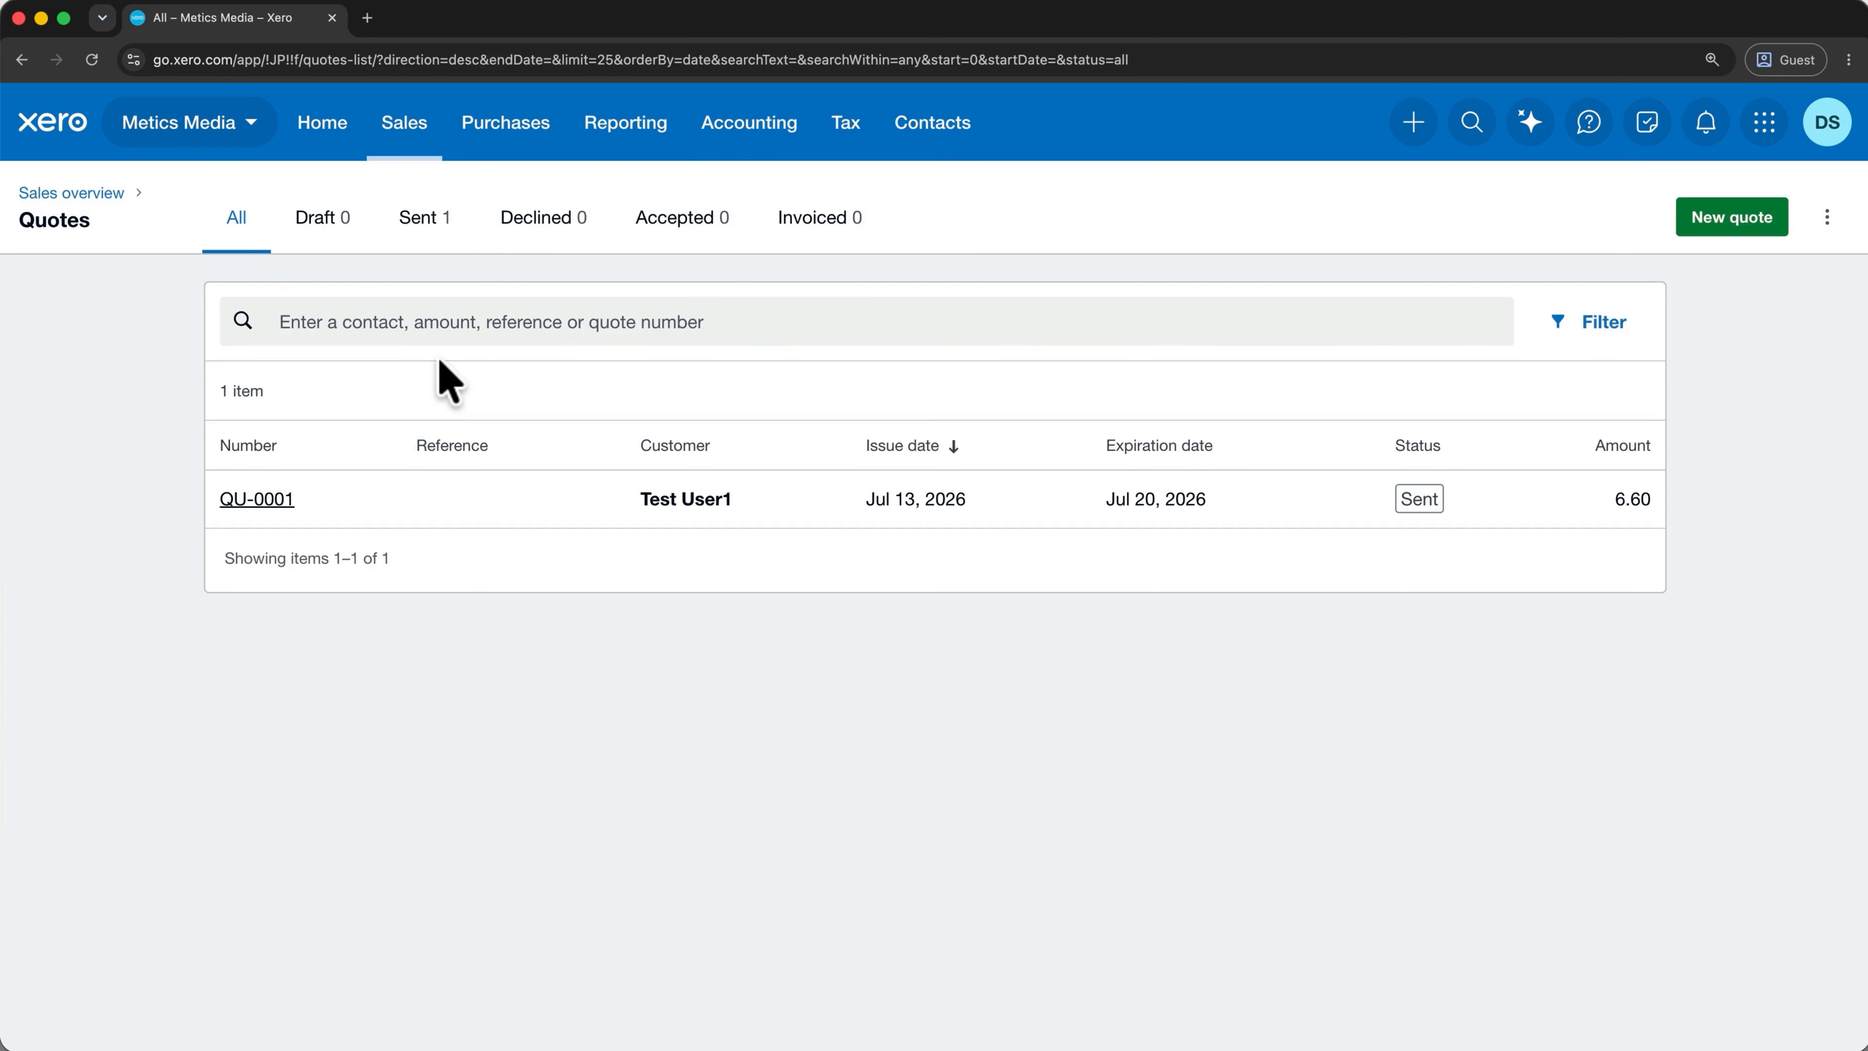
Mark QU-0001 as accepted from the Sent tab and view the Accepted quotes.
left_click(441, 235)
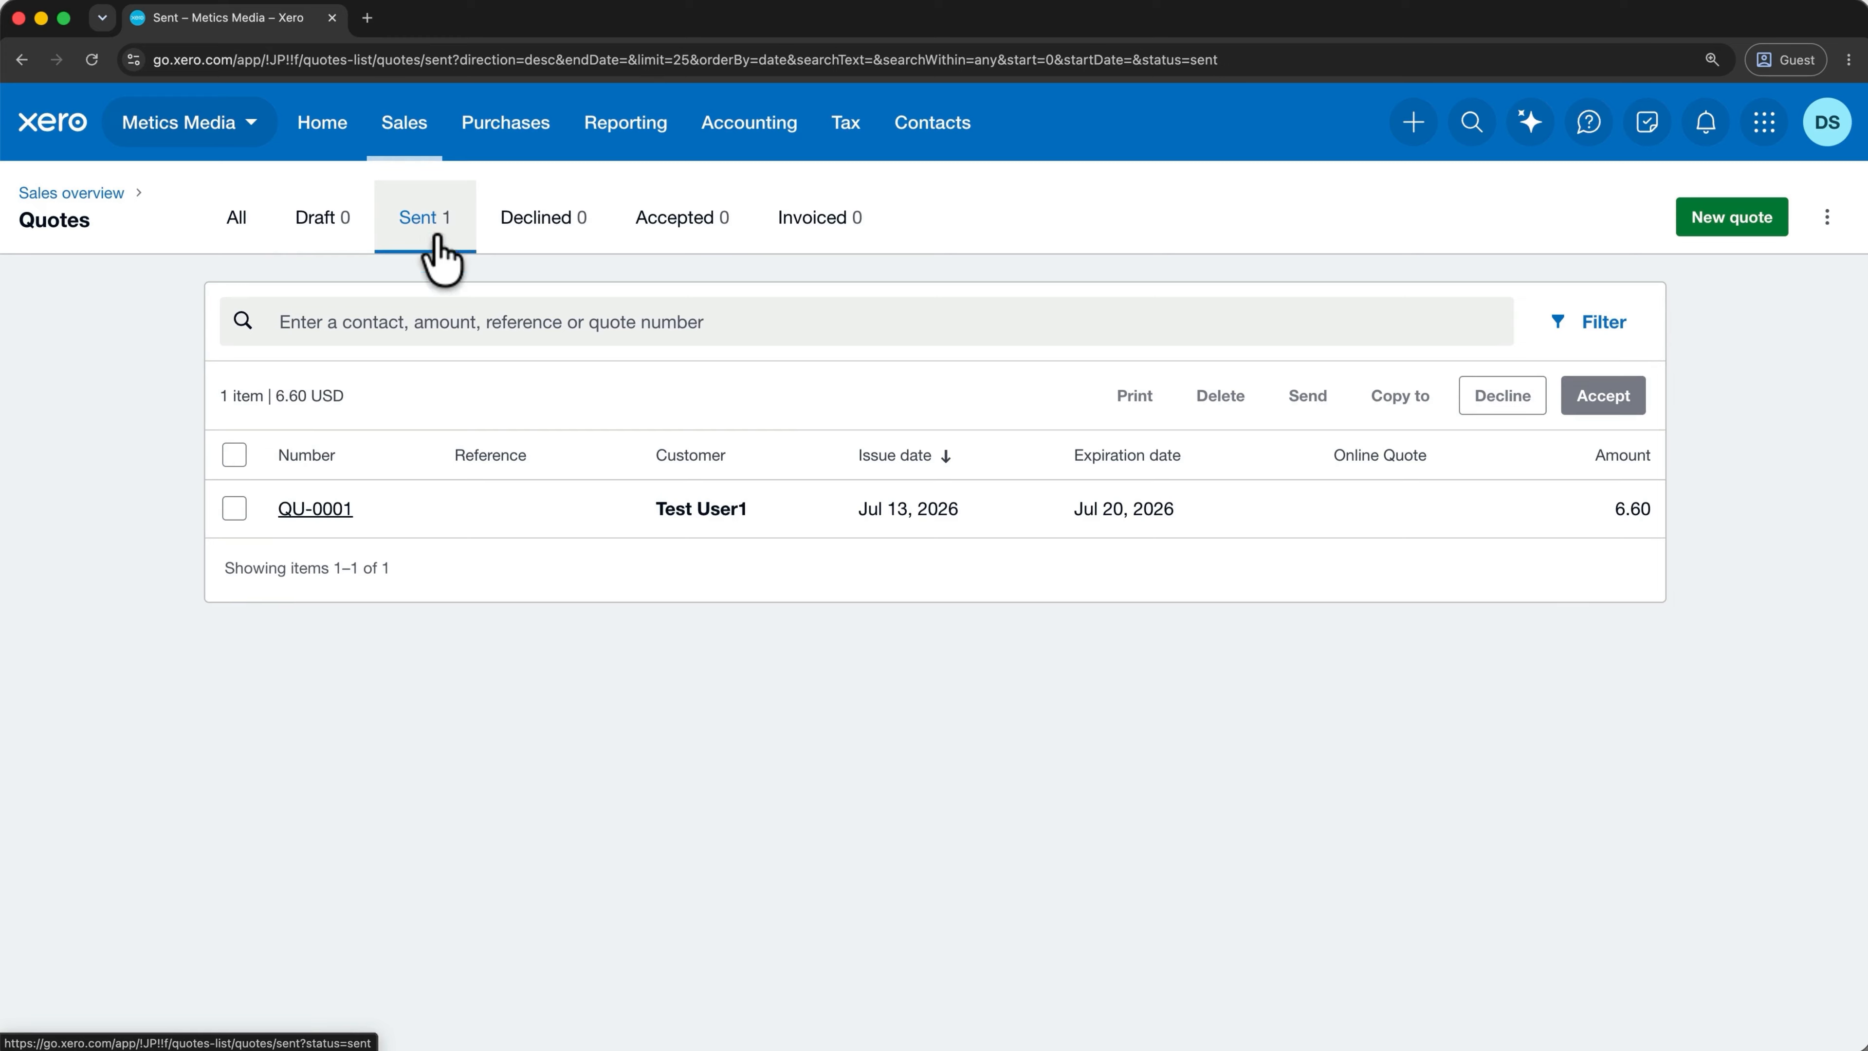
left_click(234, 508)
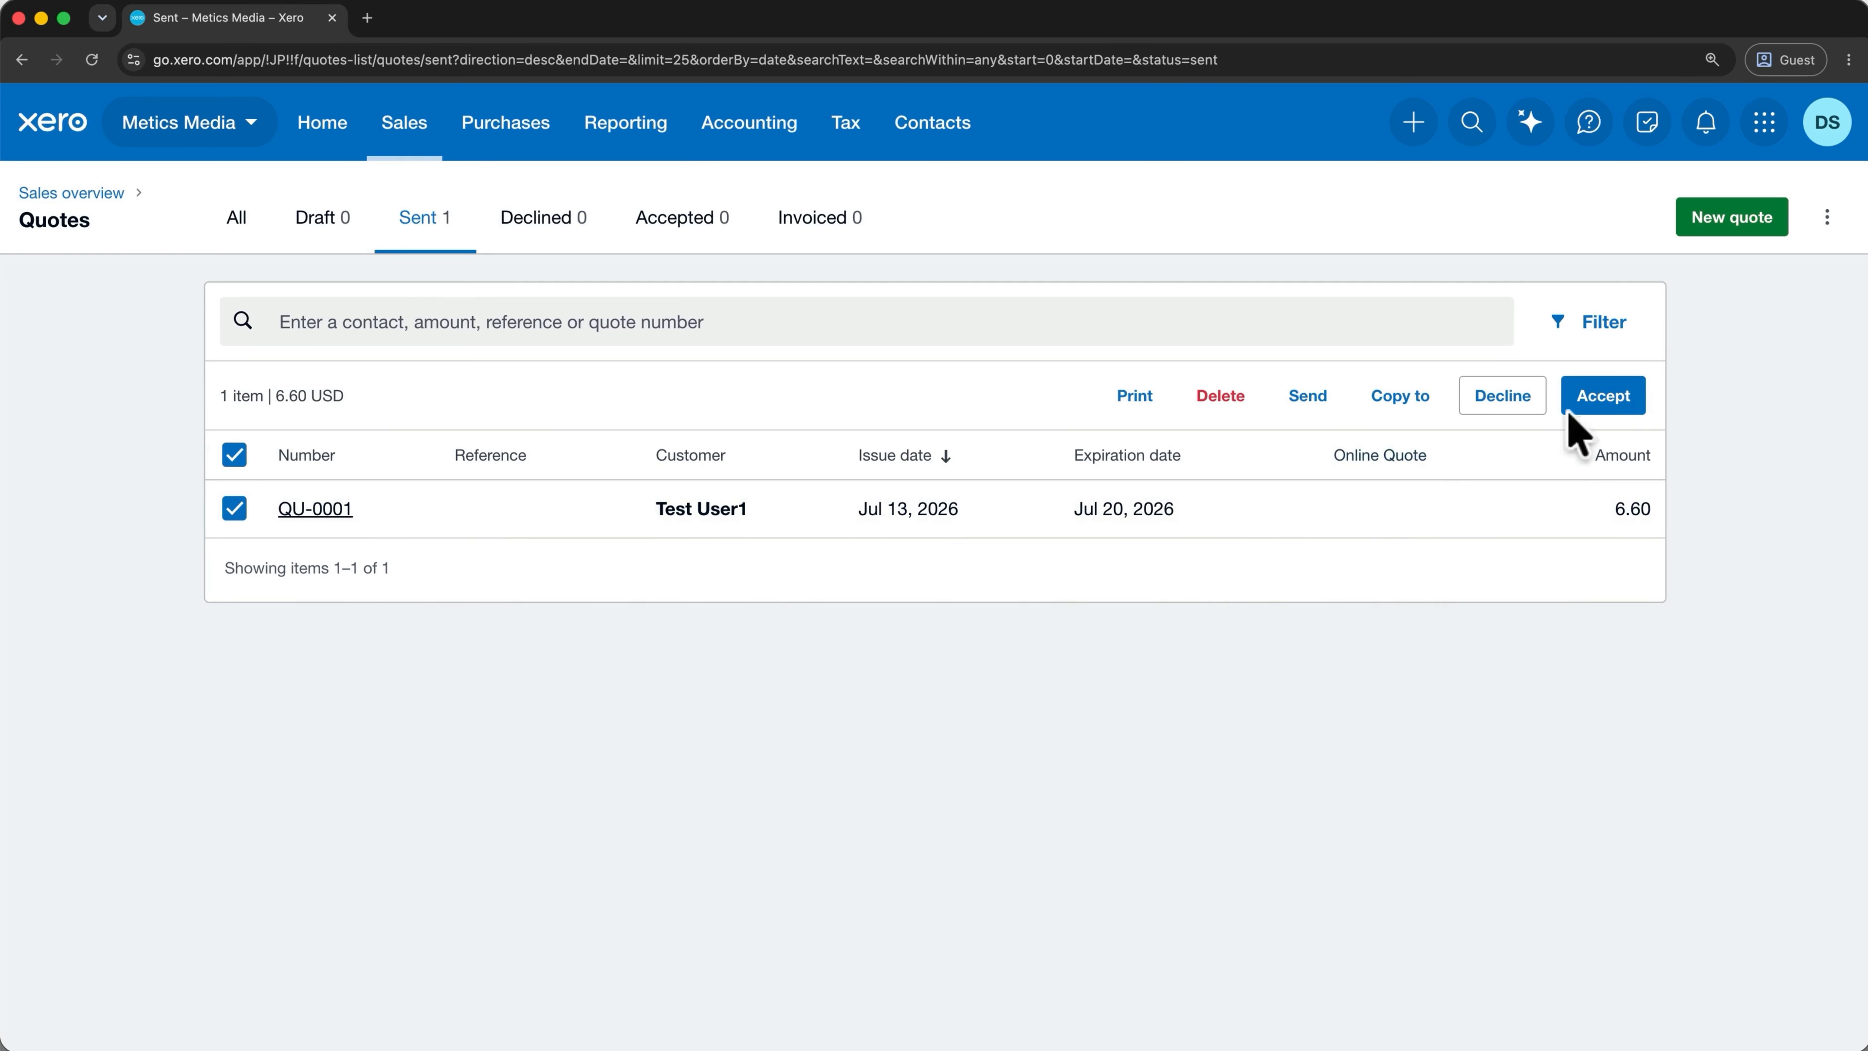
left_click(1592, 398)
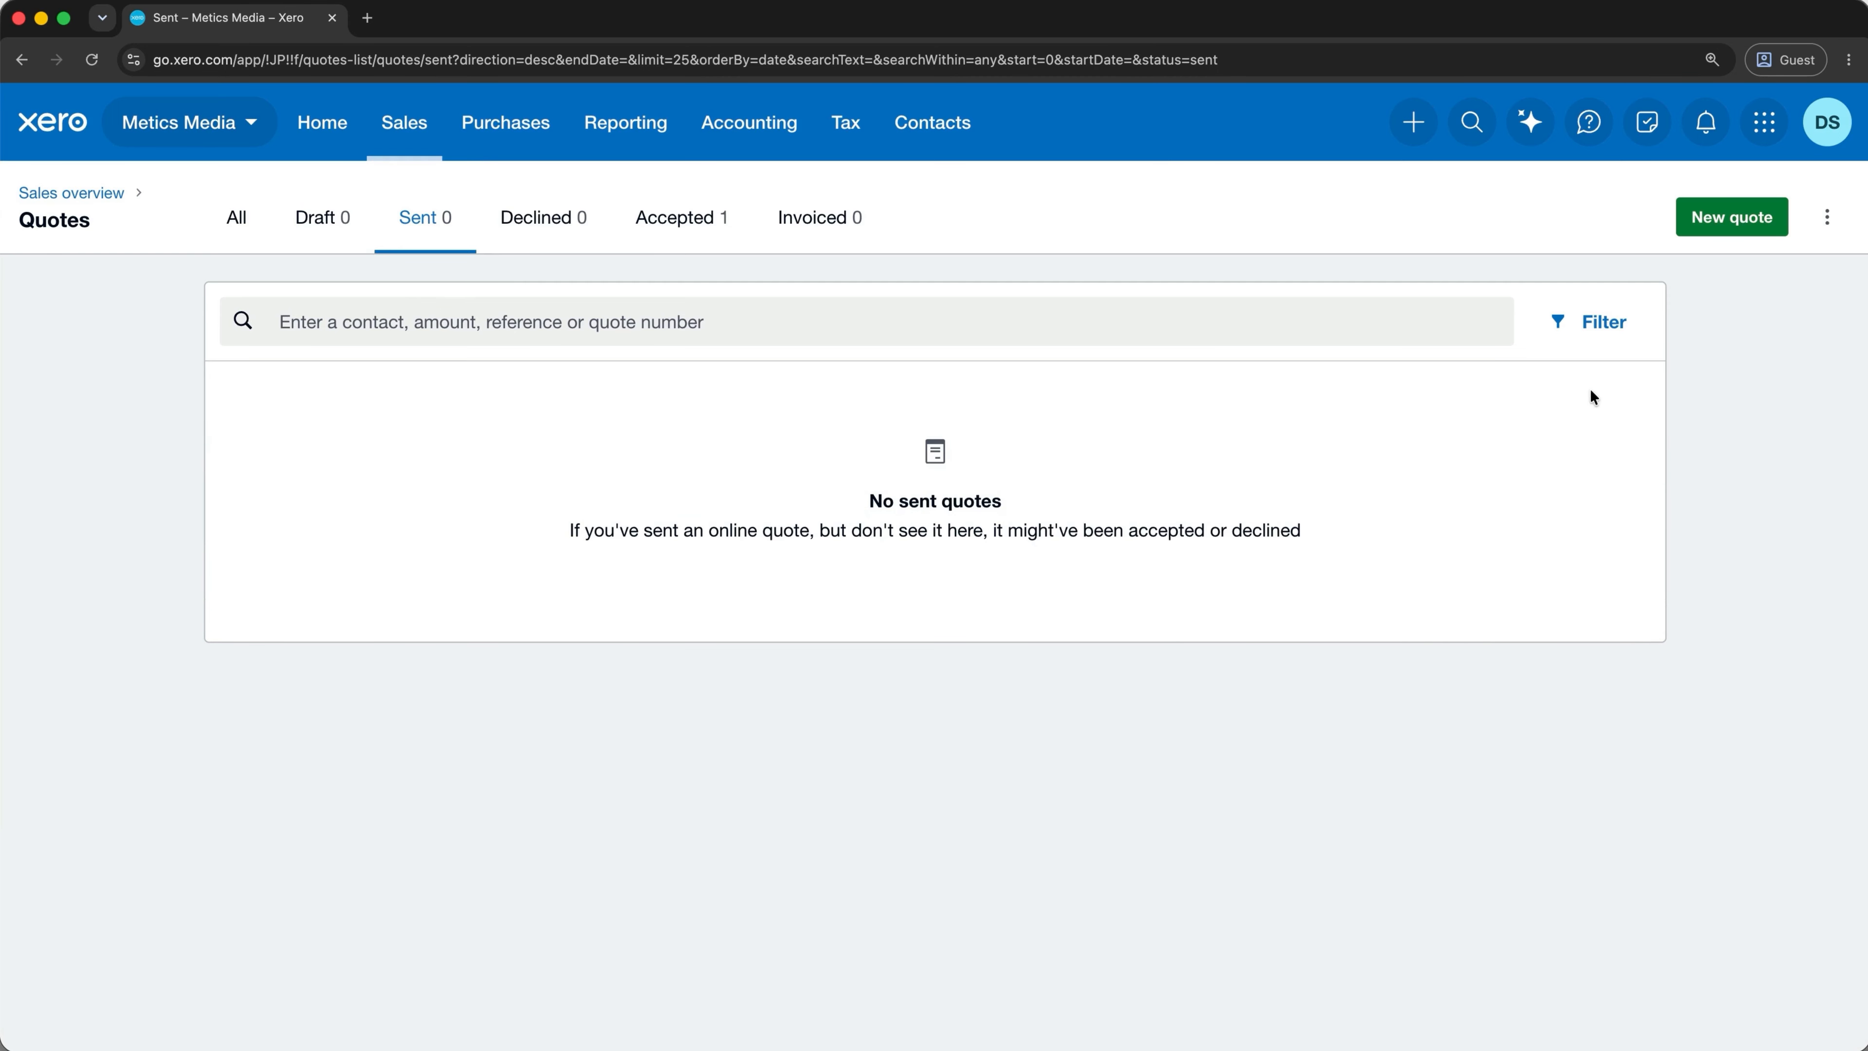
left_click(711, 238)
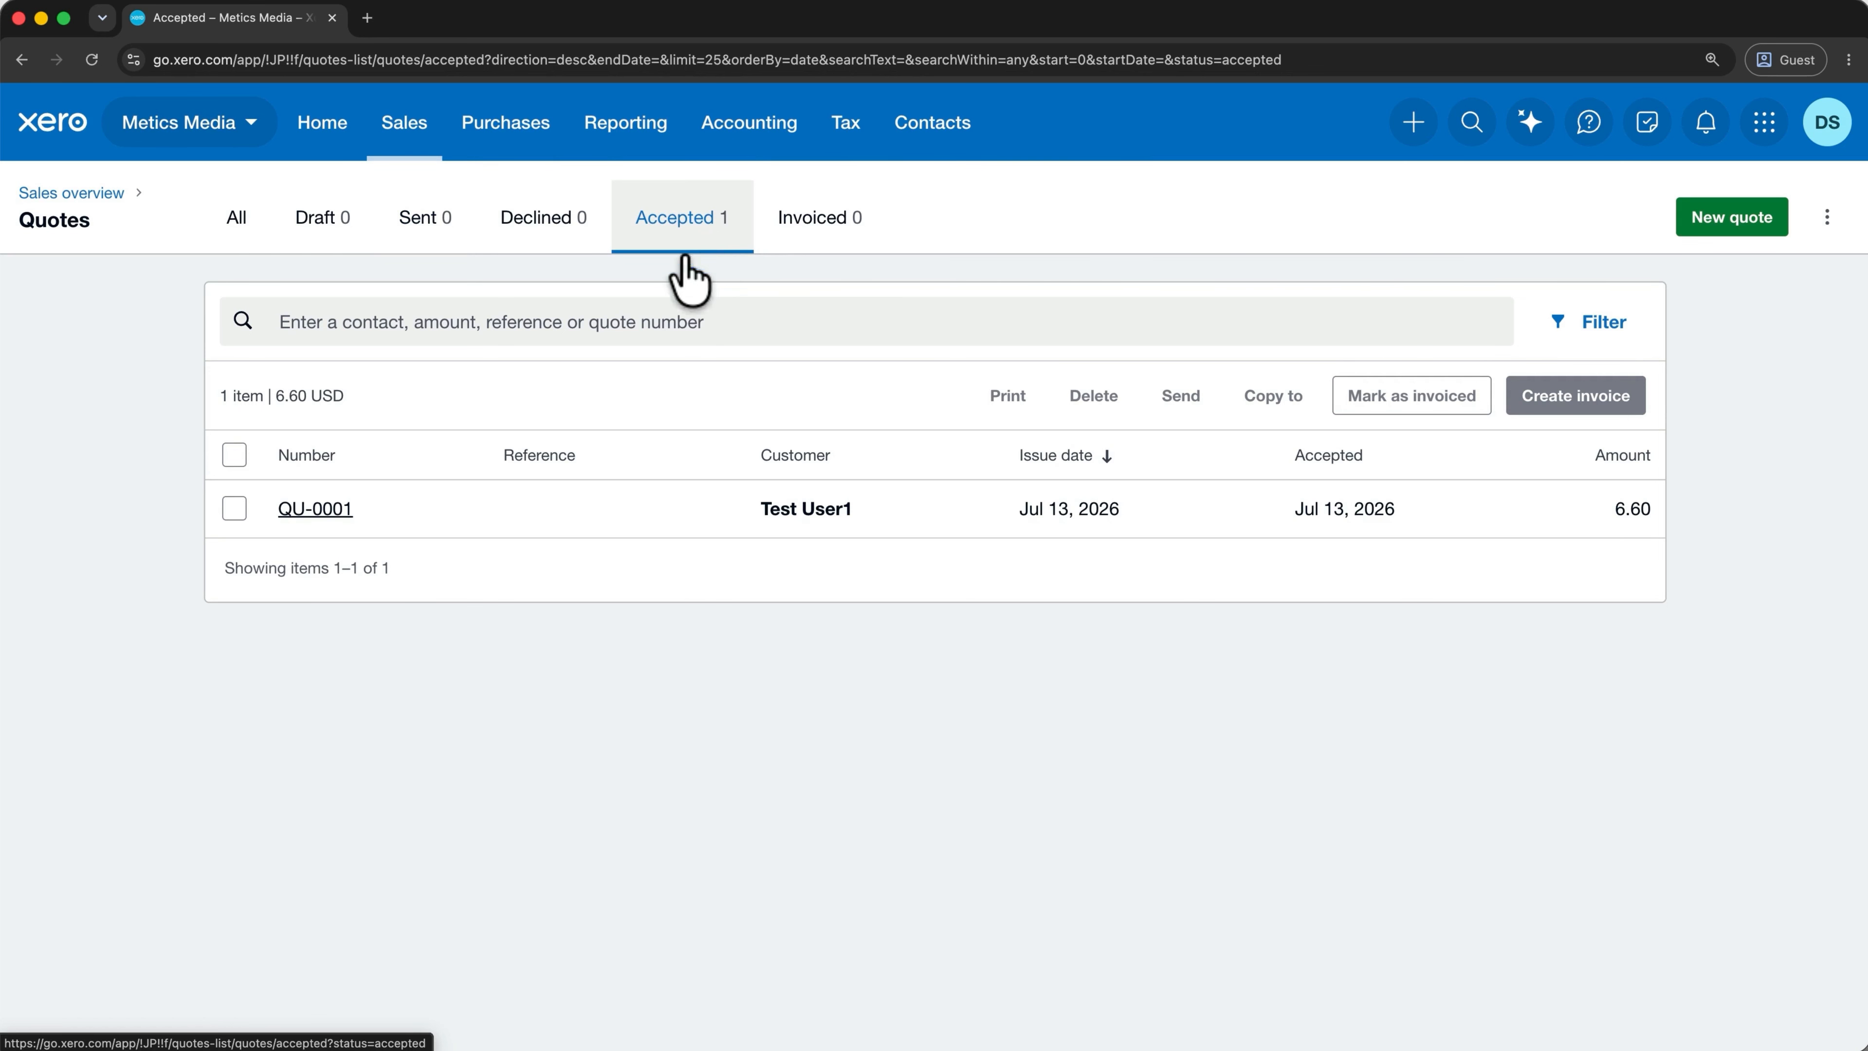
Convert QU-0001 into draft invoice INV-0002 for 6.60, marking the quote invoiced, and save it.
left_click(235, 508)
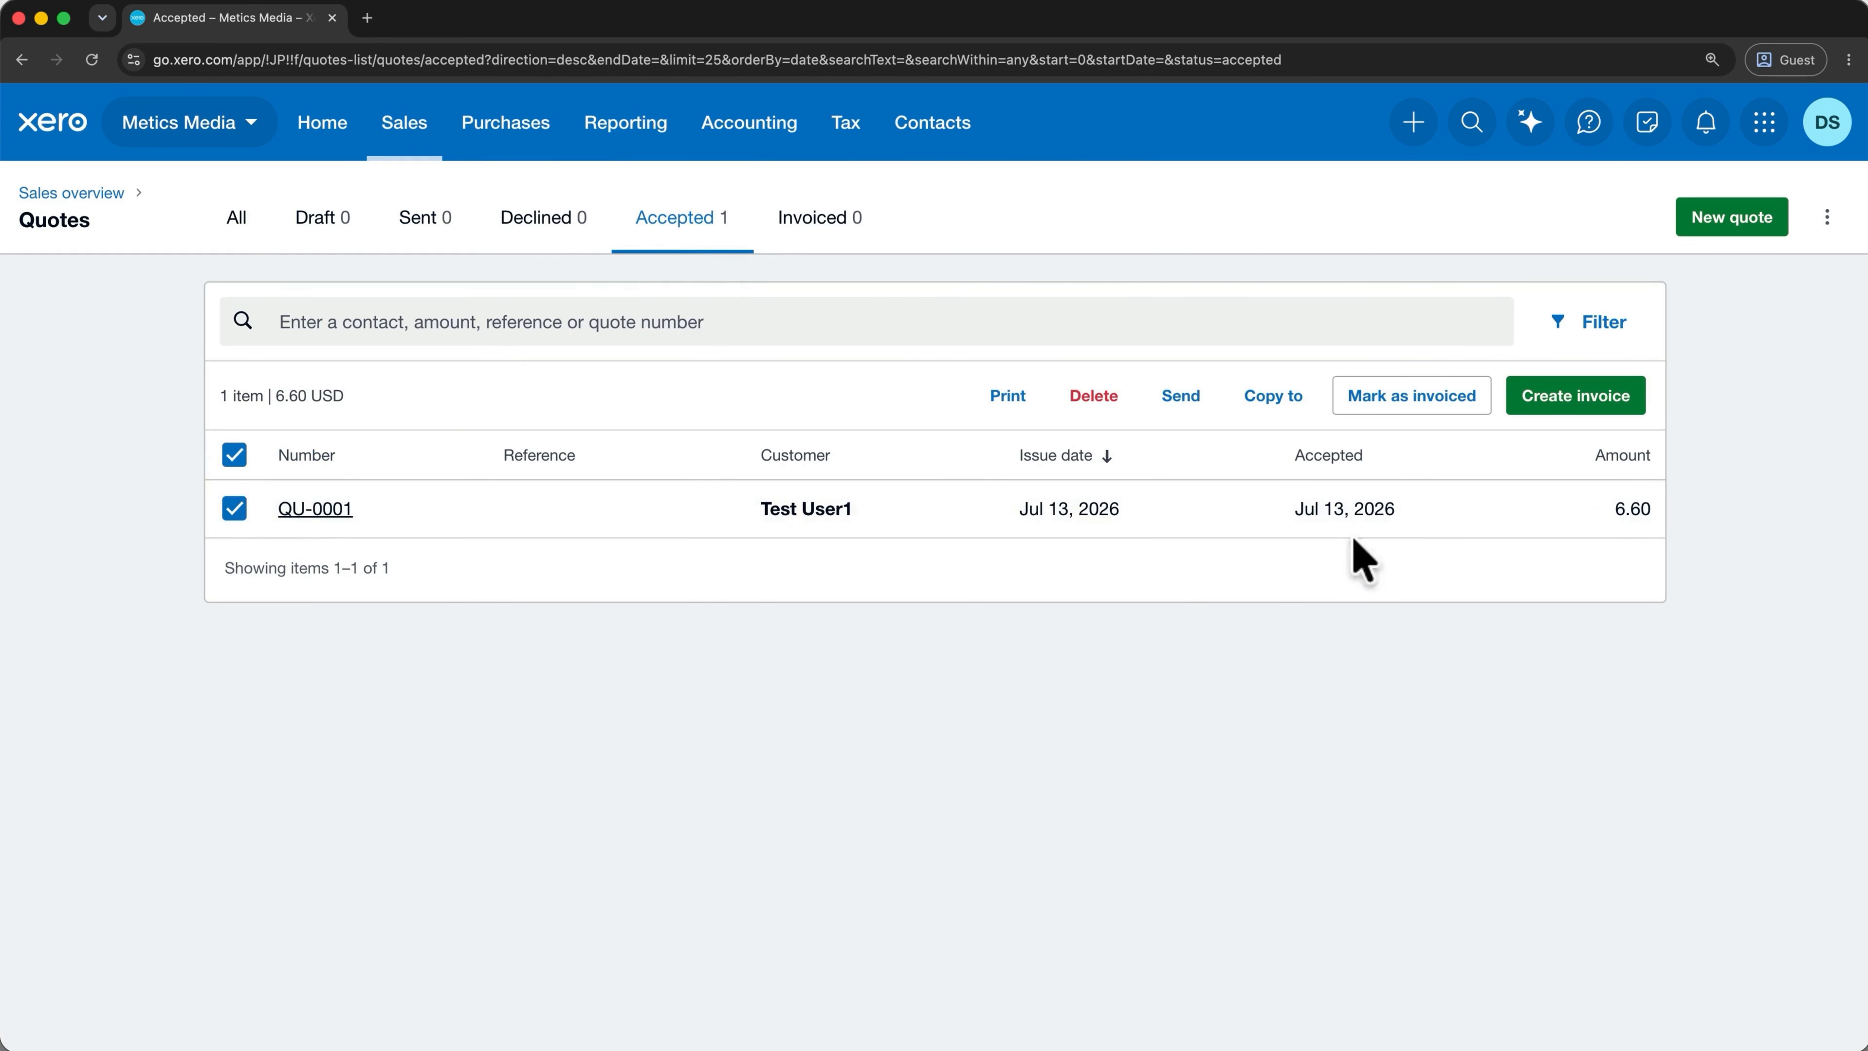
left_click(1562, 418)
left_click(856, 582)
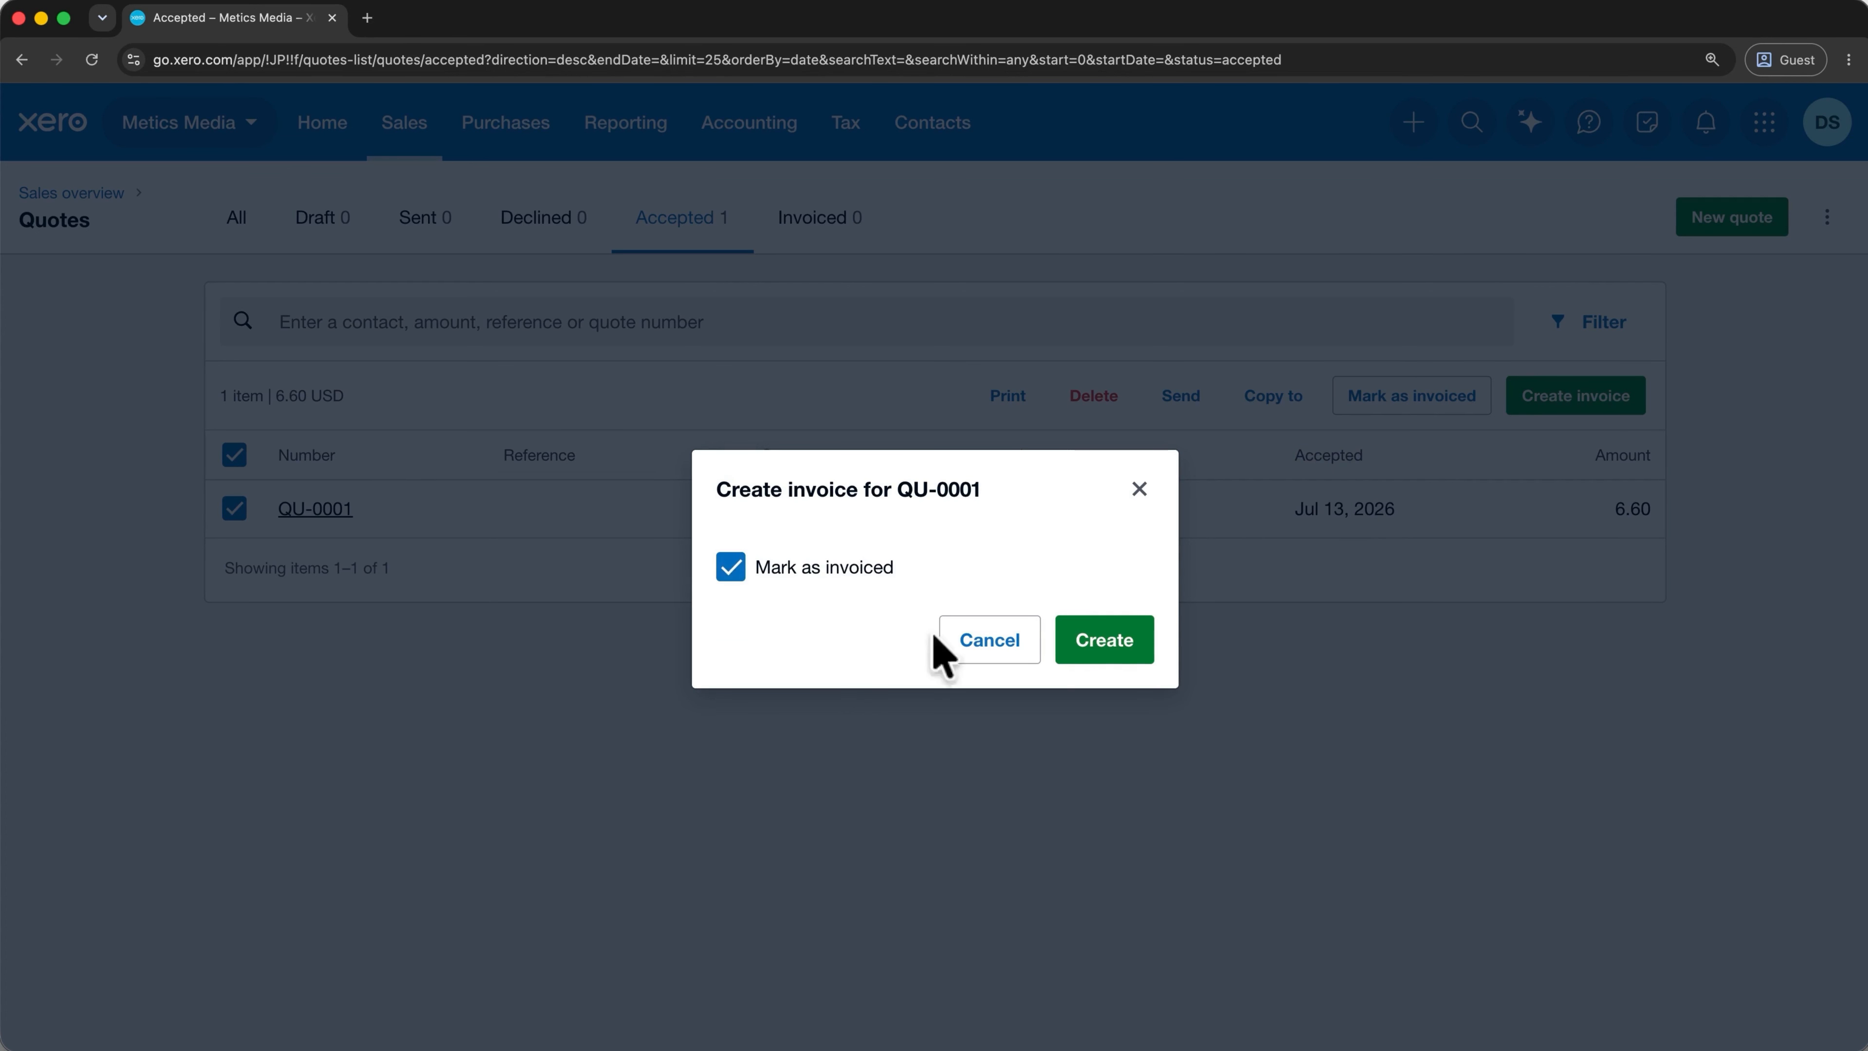
left_click(1125, 645)
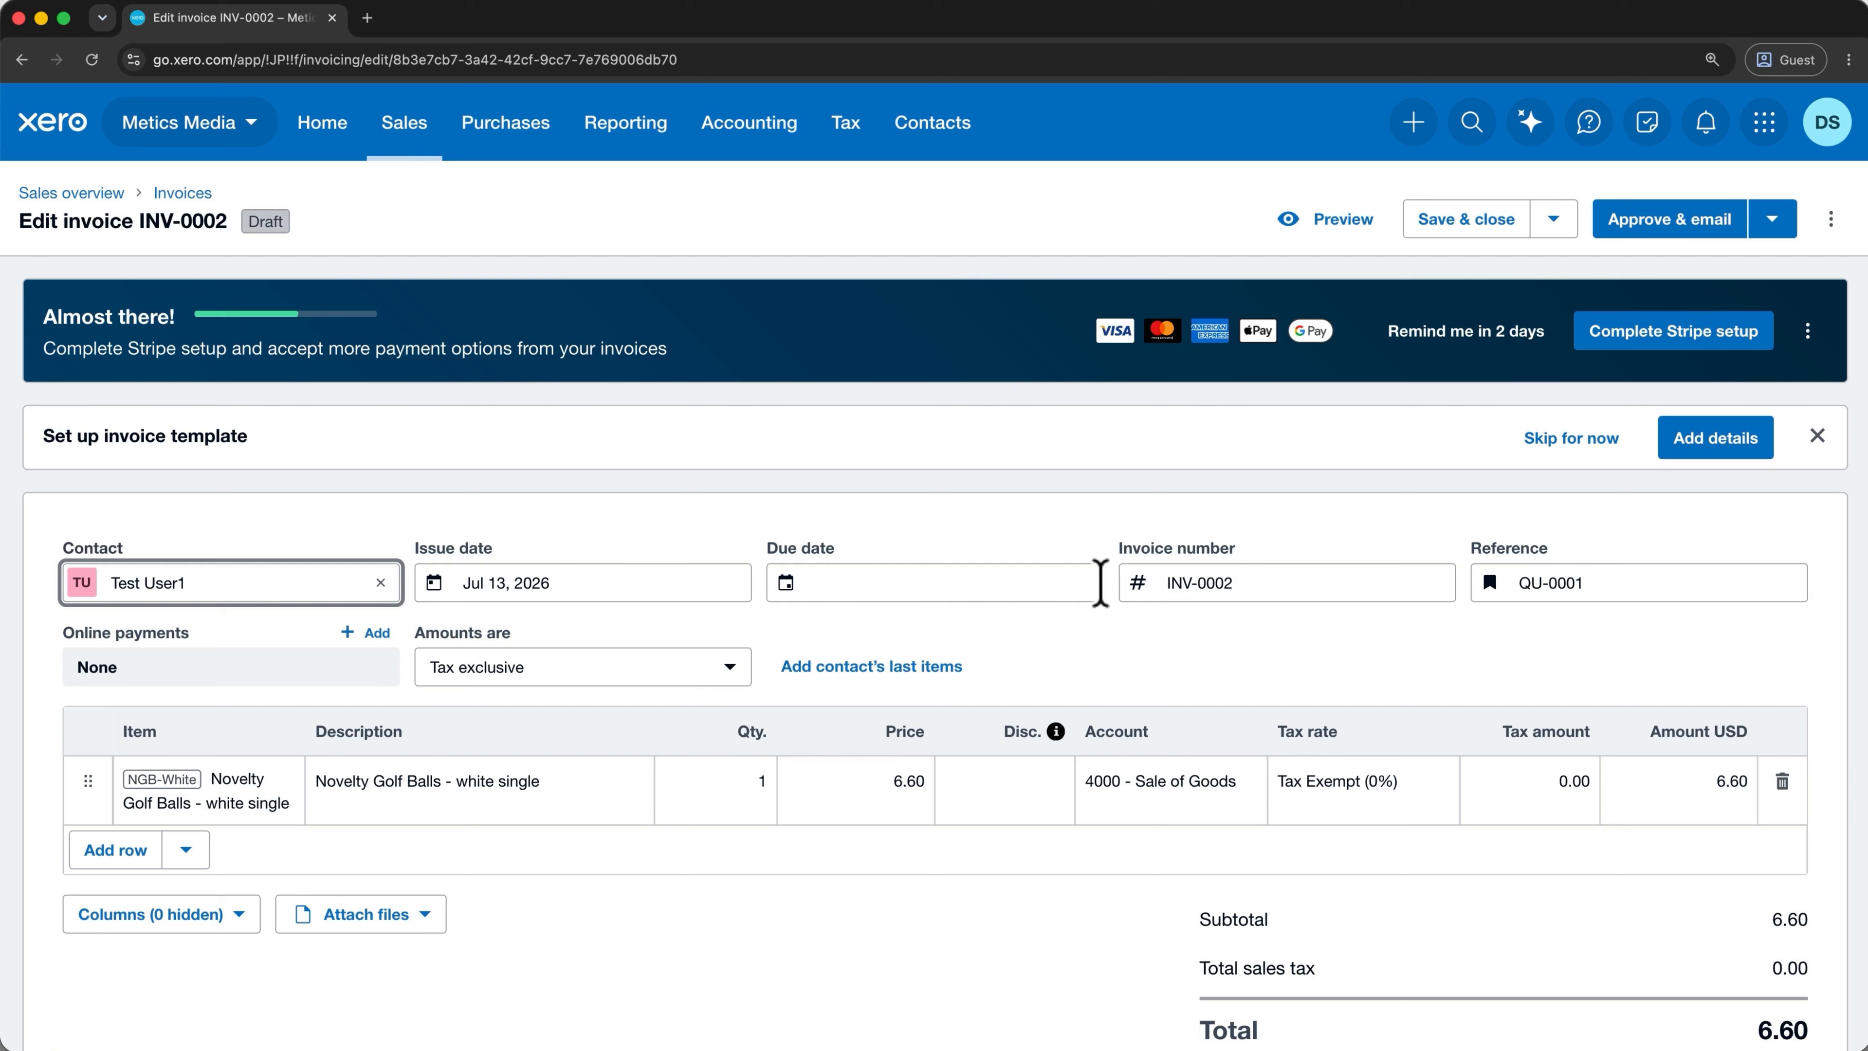
left_click(1429, 219)
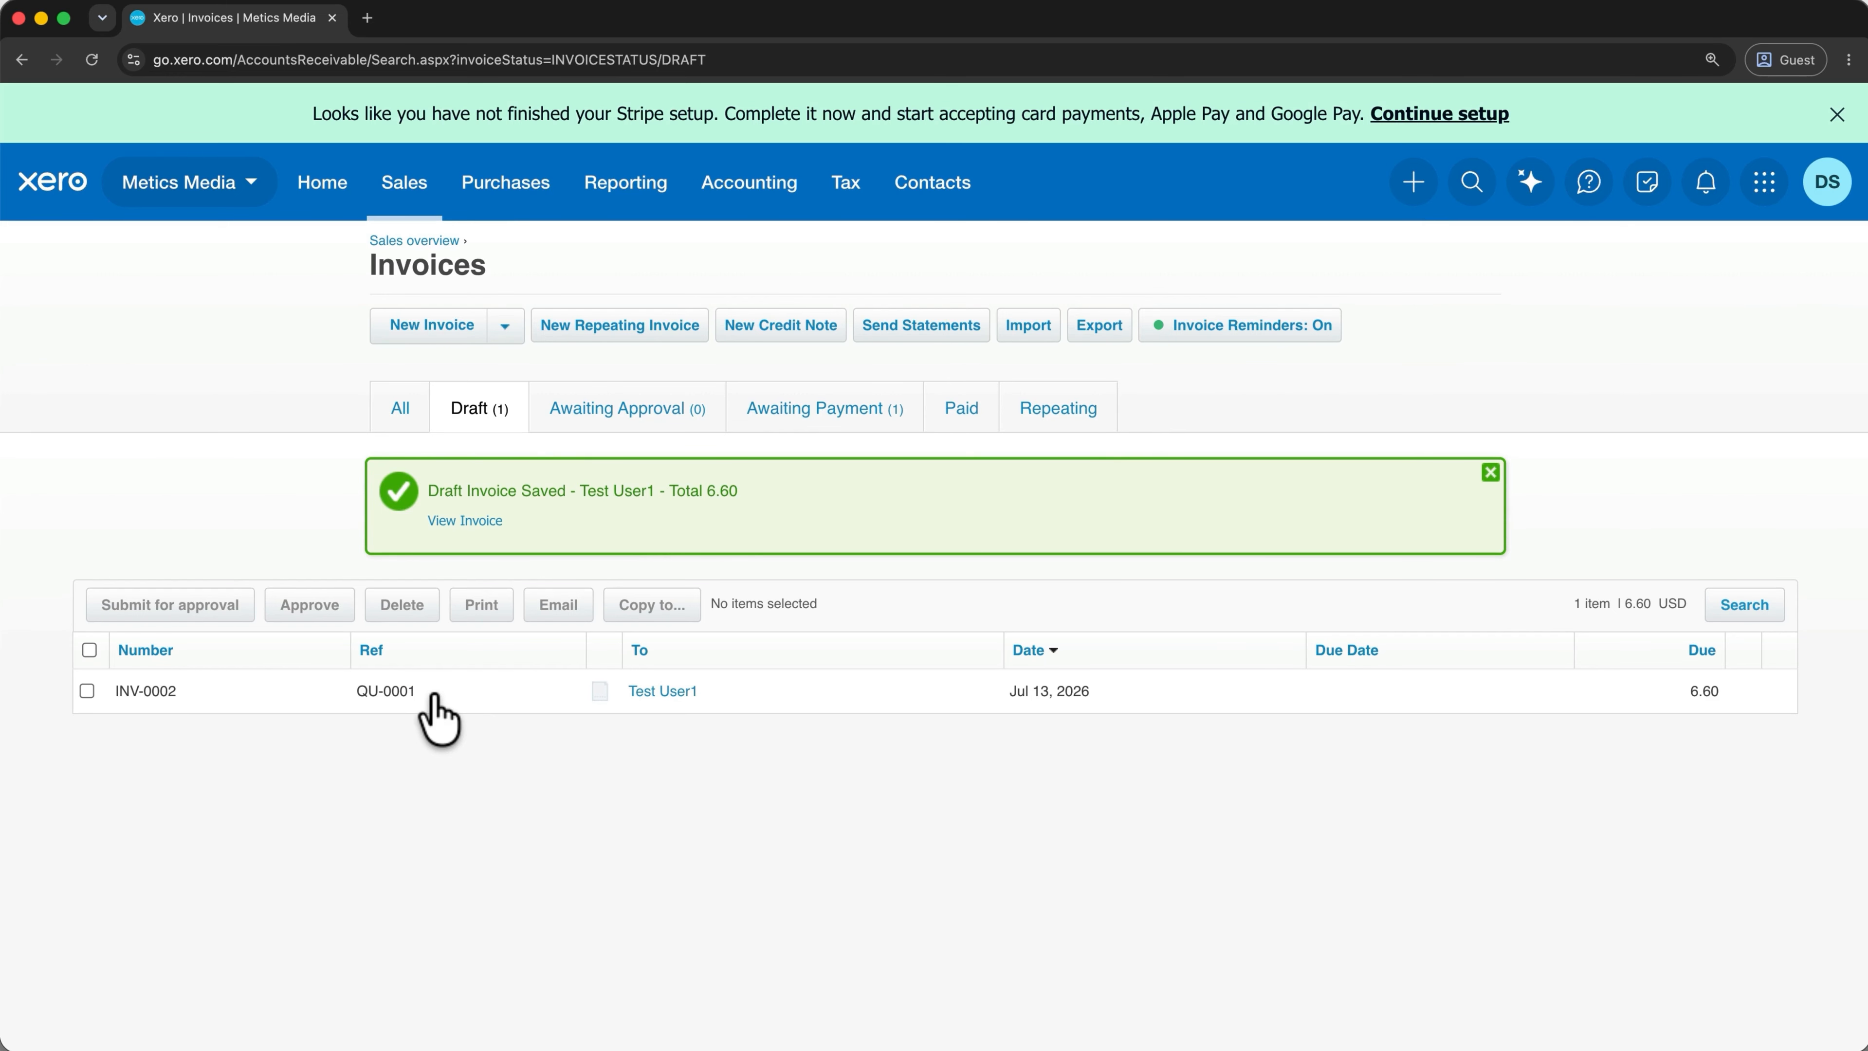
Open Products and services, showing the NGB-White golf ball item, and close a blank New item form.
left_click(407, 214)
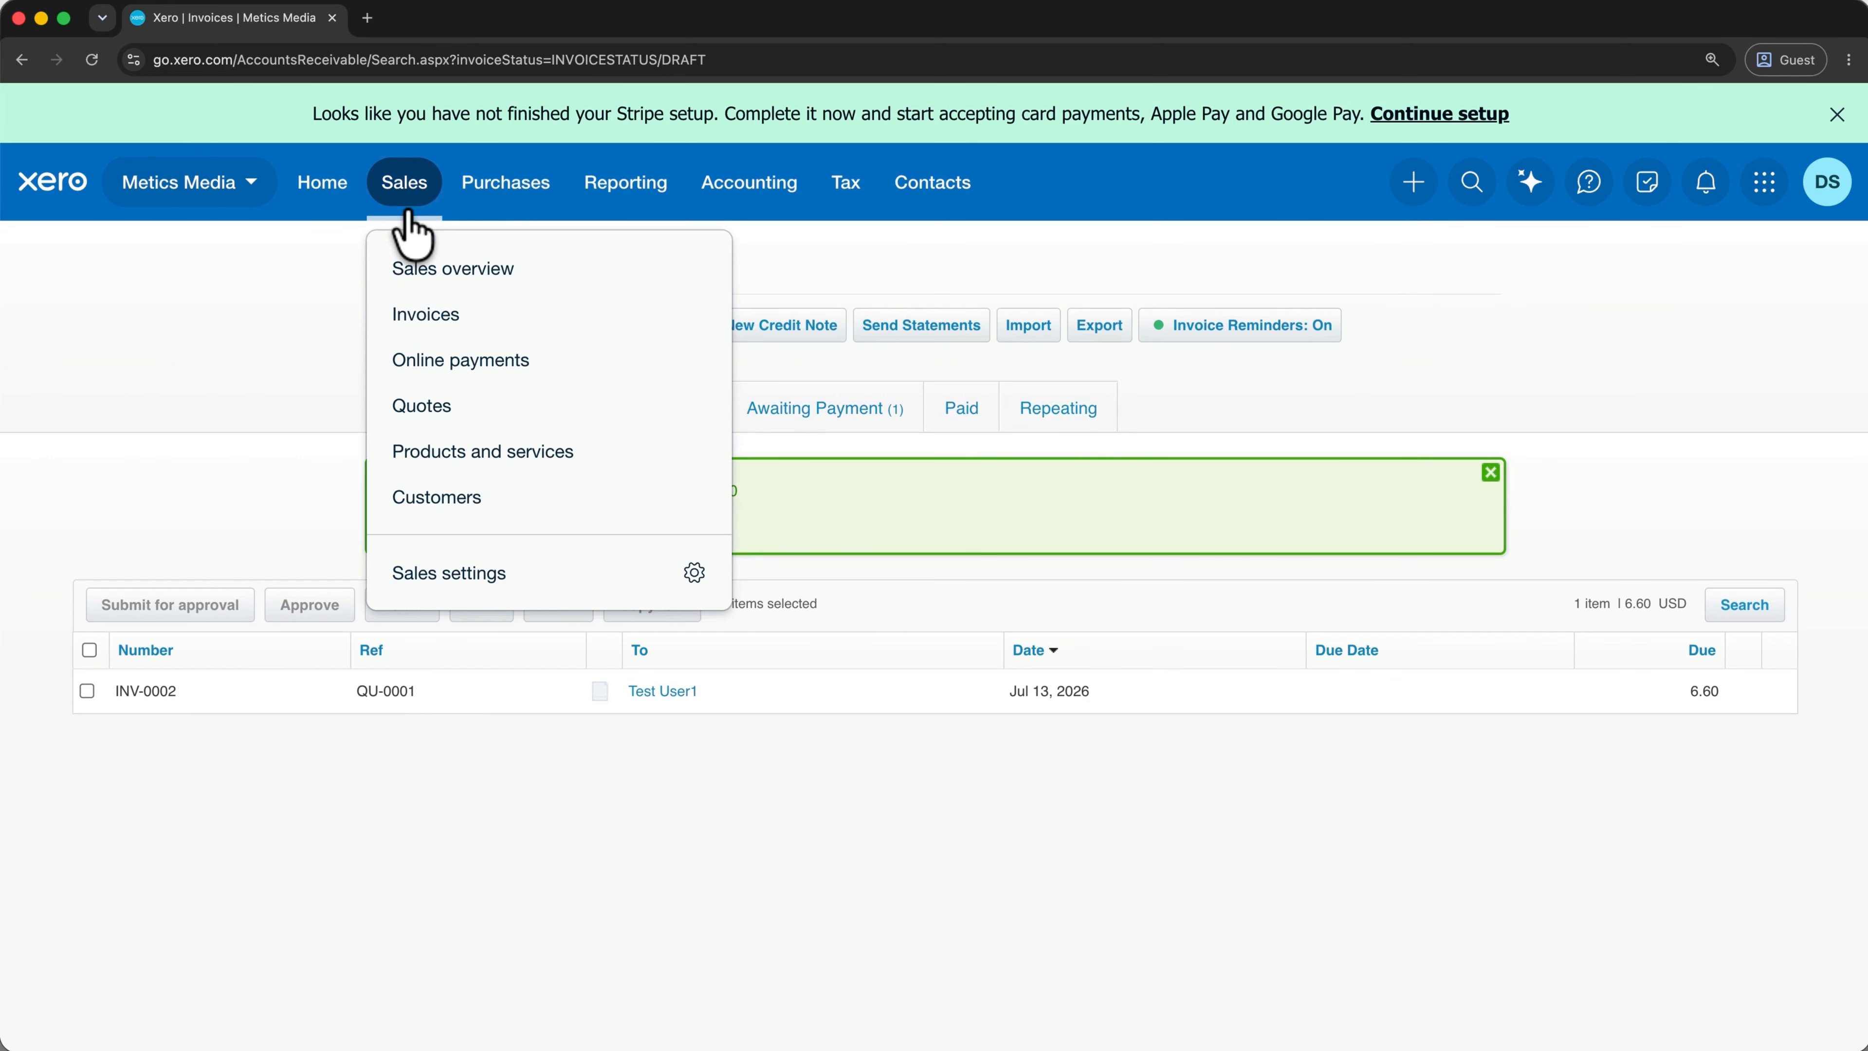
left_click(466, 453)
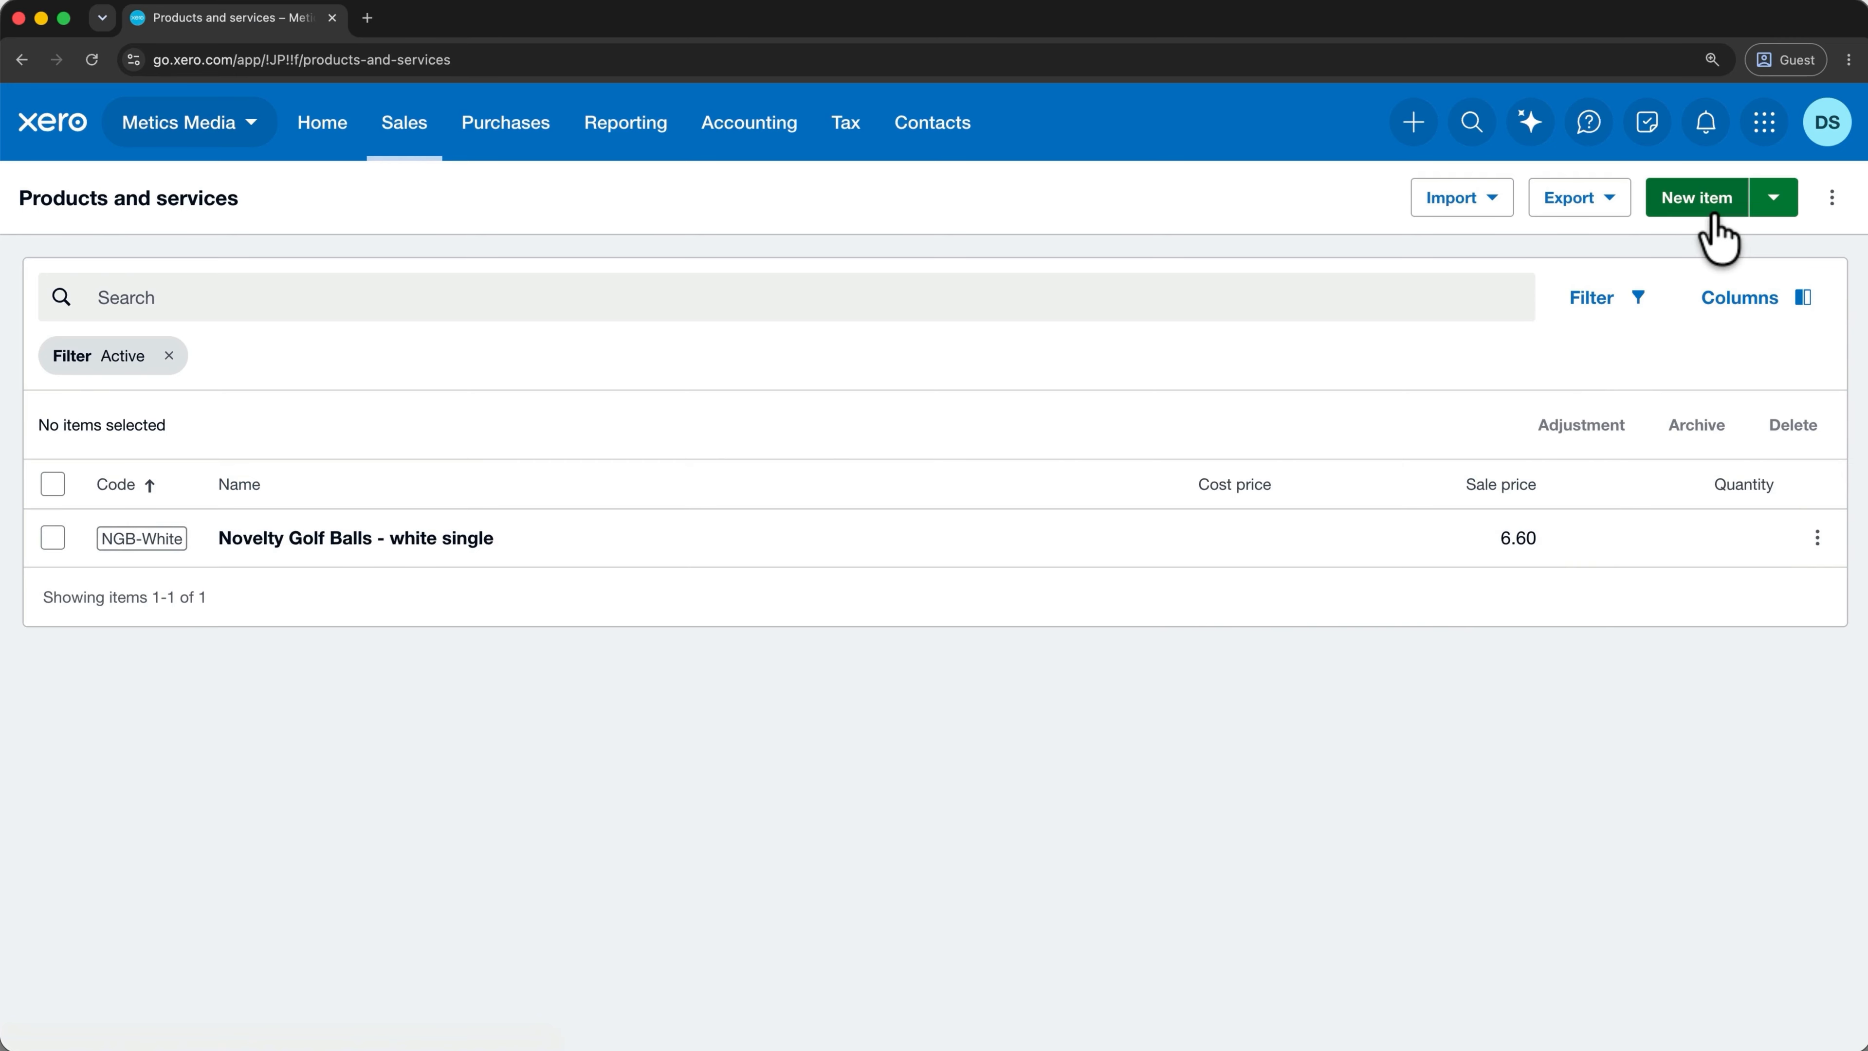
left_click(1700, 199)
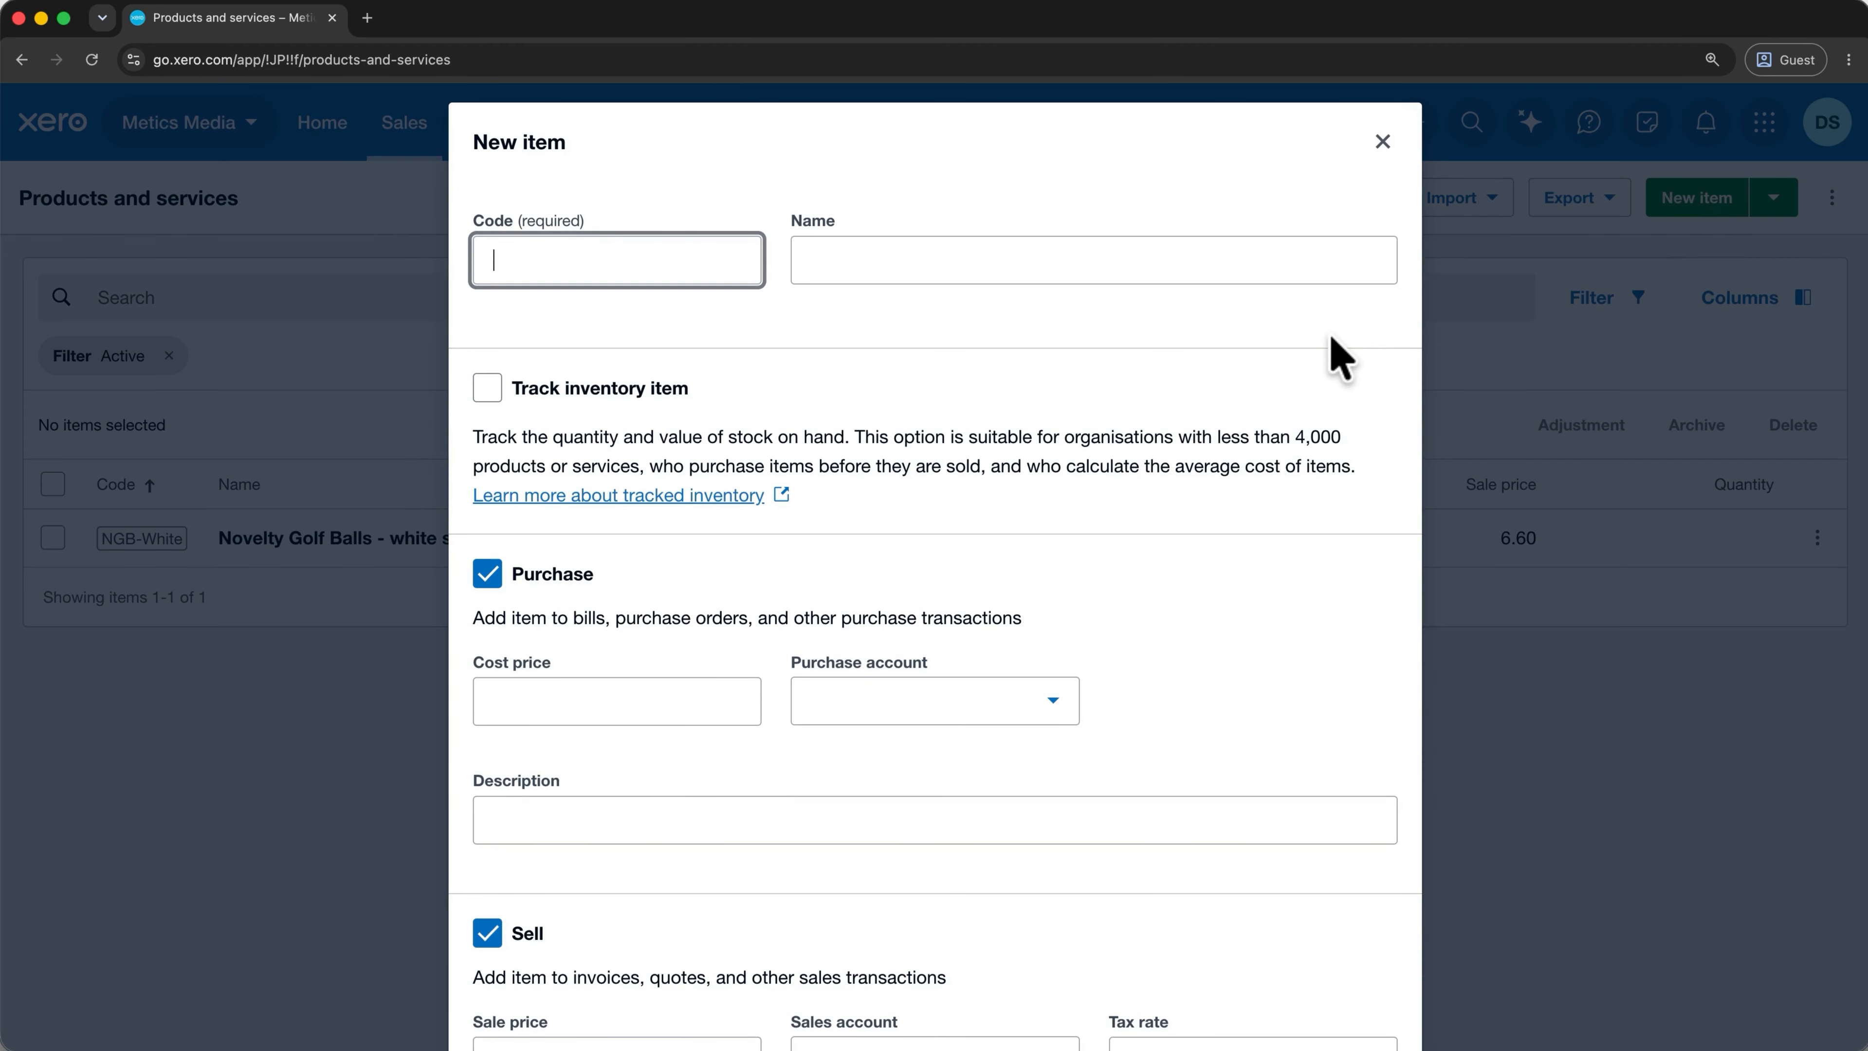
left_click(1382, 142)
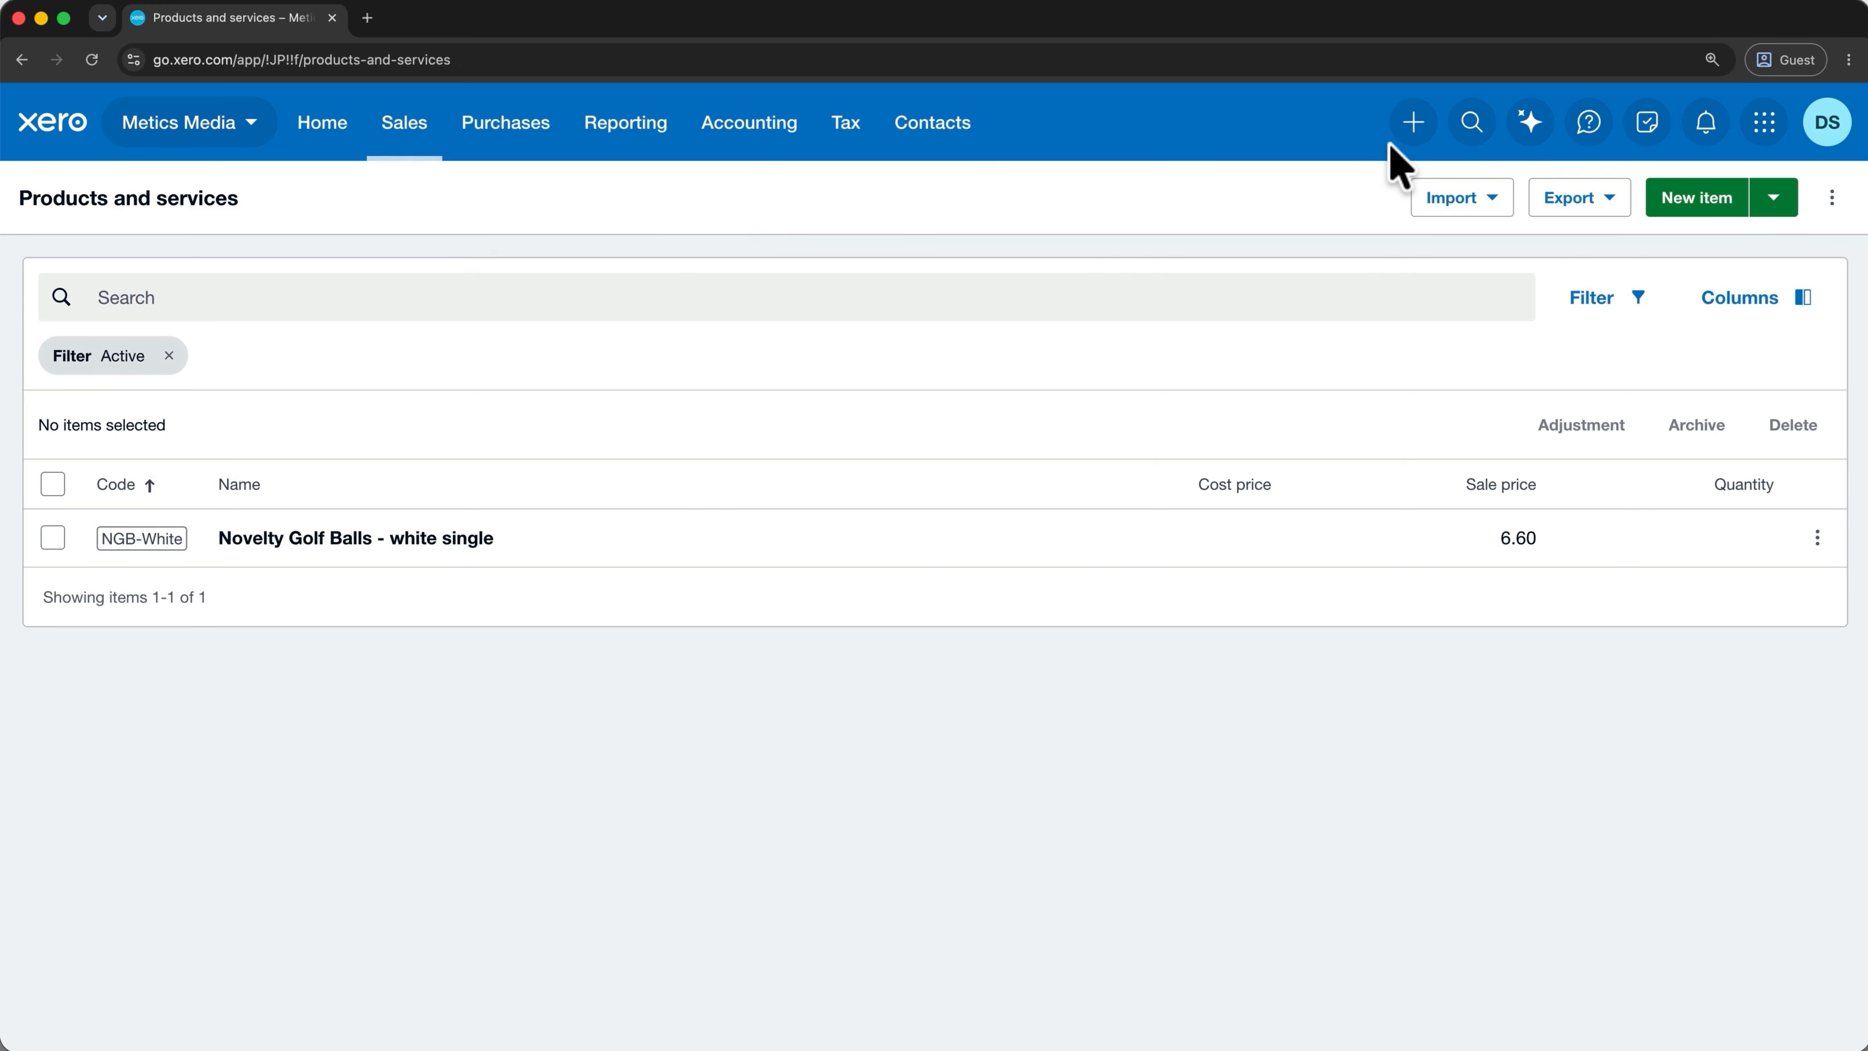
Go to the Bills list and begin a manually entered new bill, starting its first line item.
left_click(516, 123)
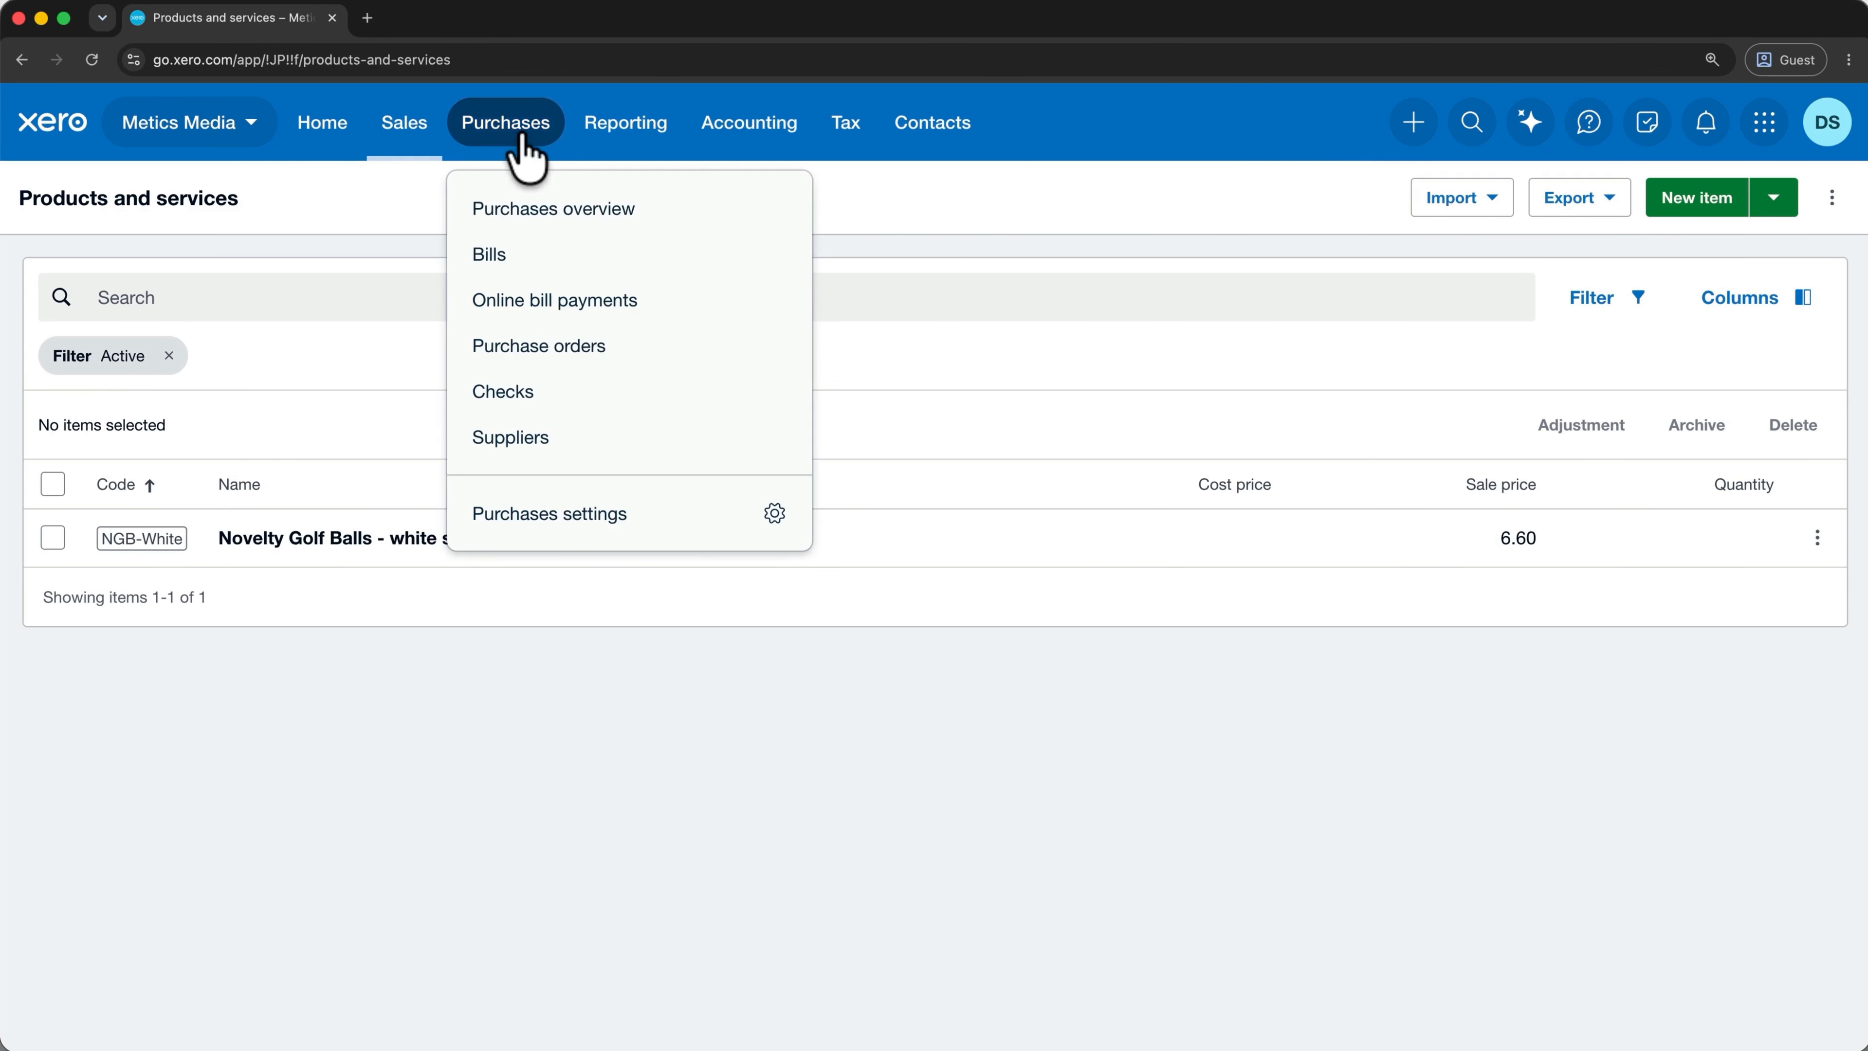
left_click(553, 255)
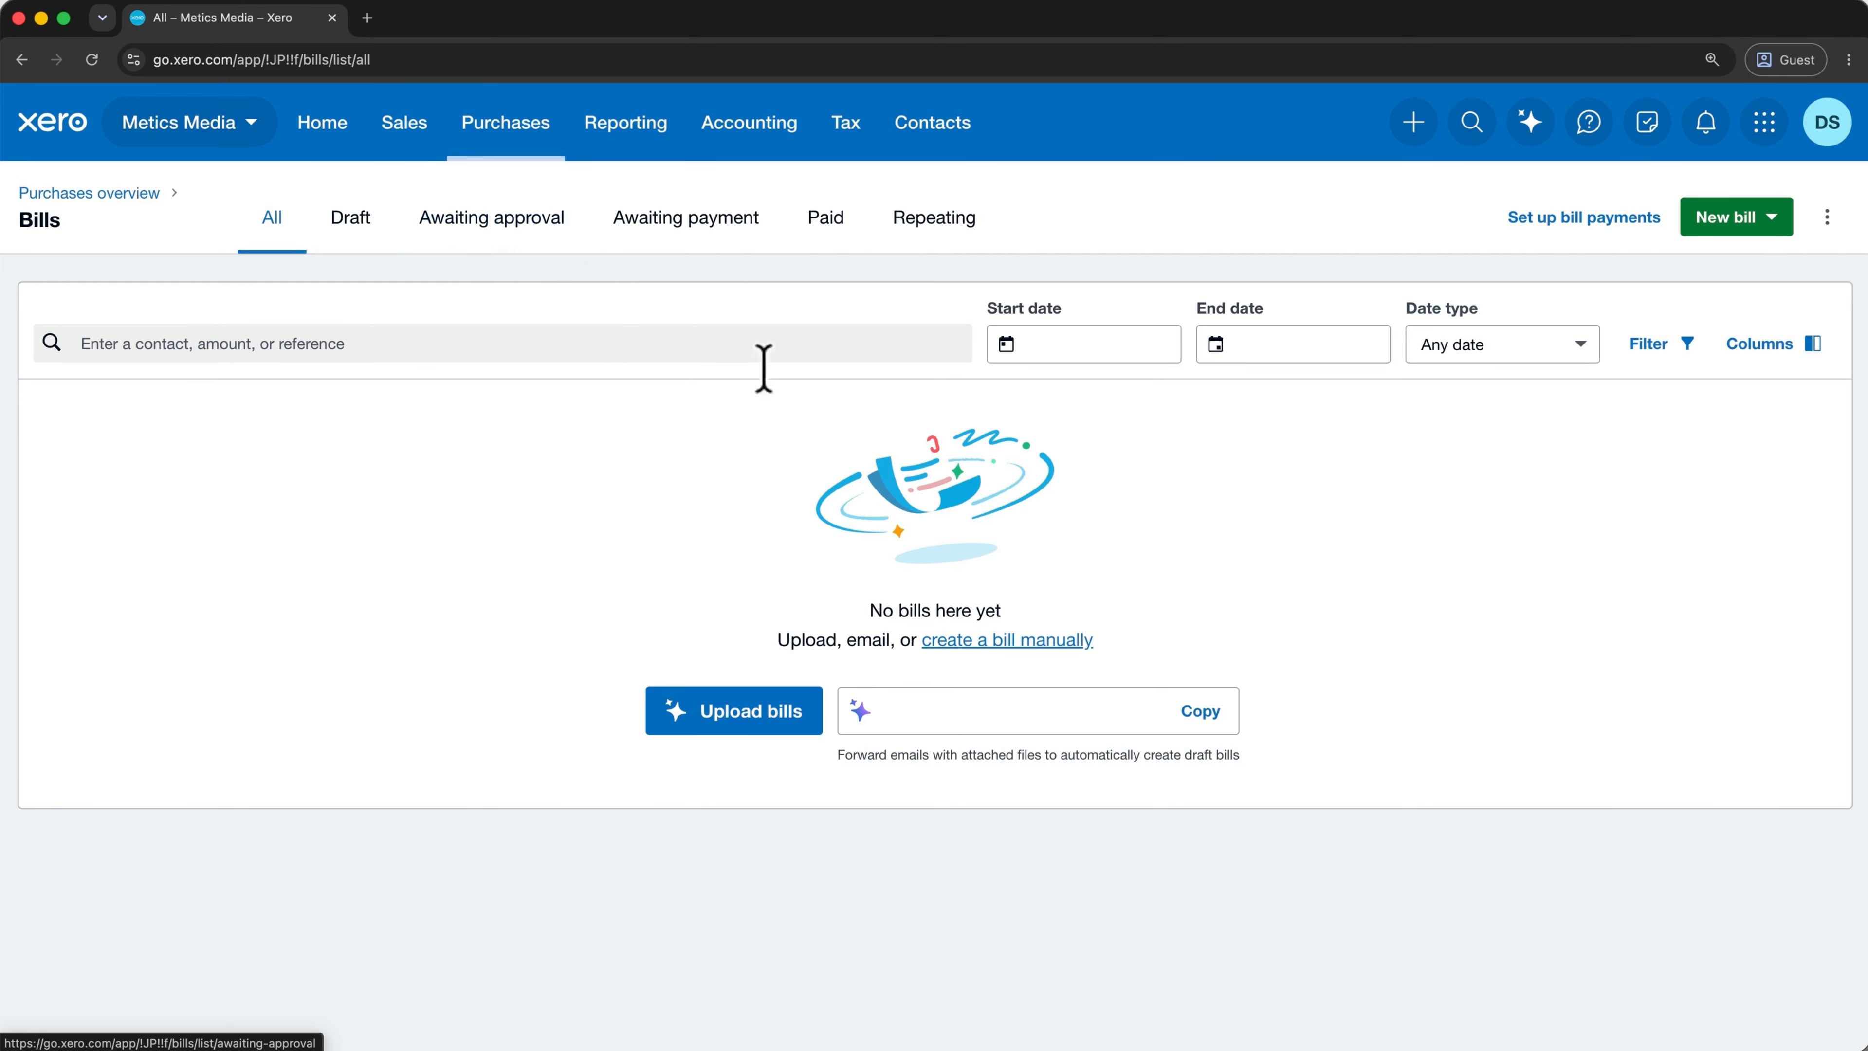
left_click(1739, 221)
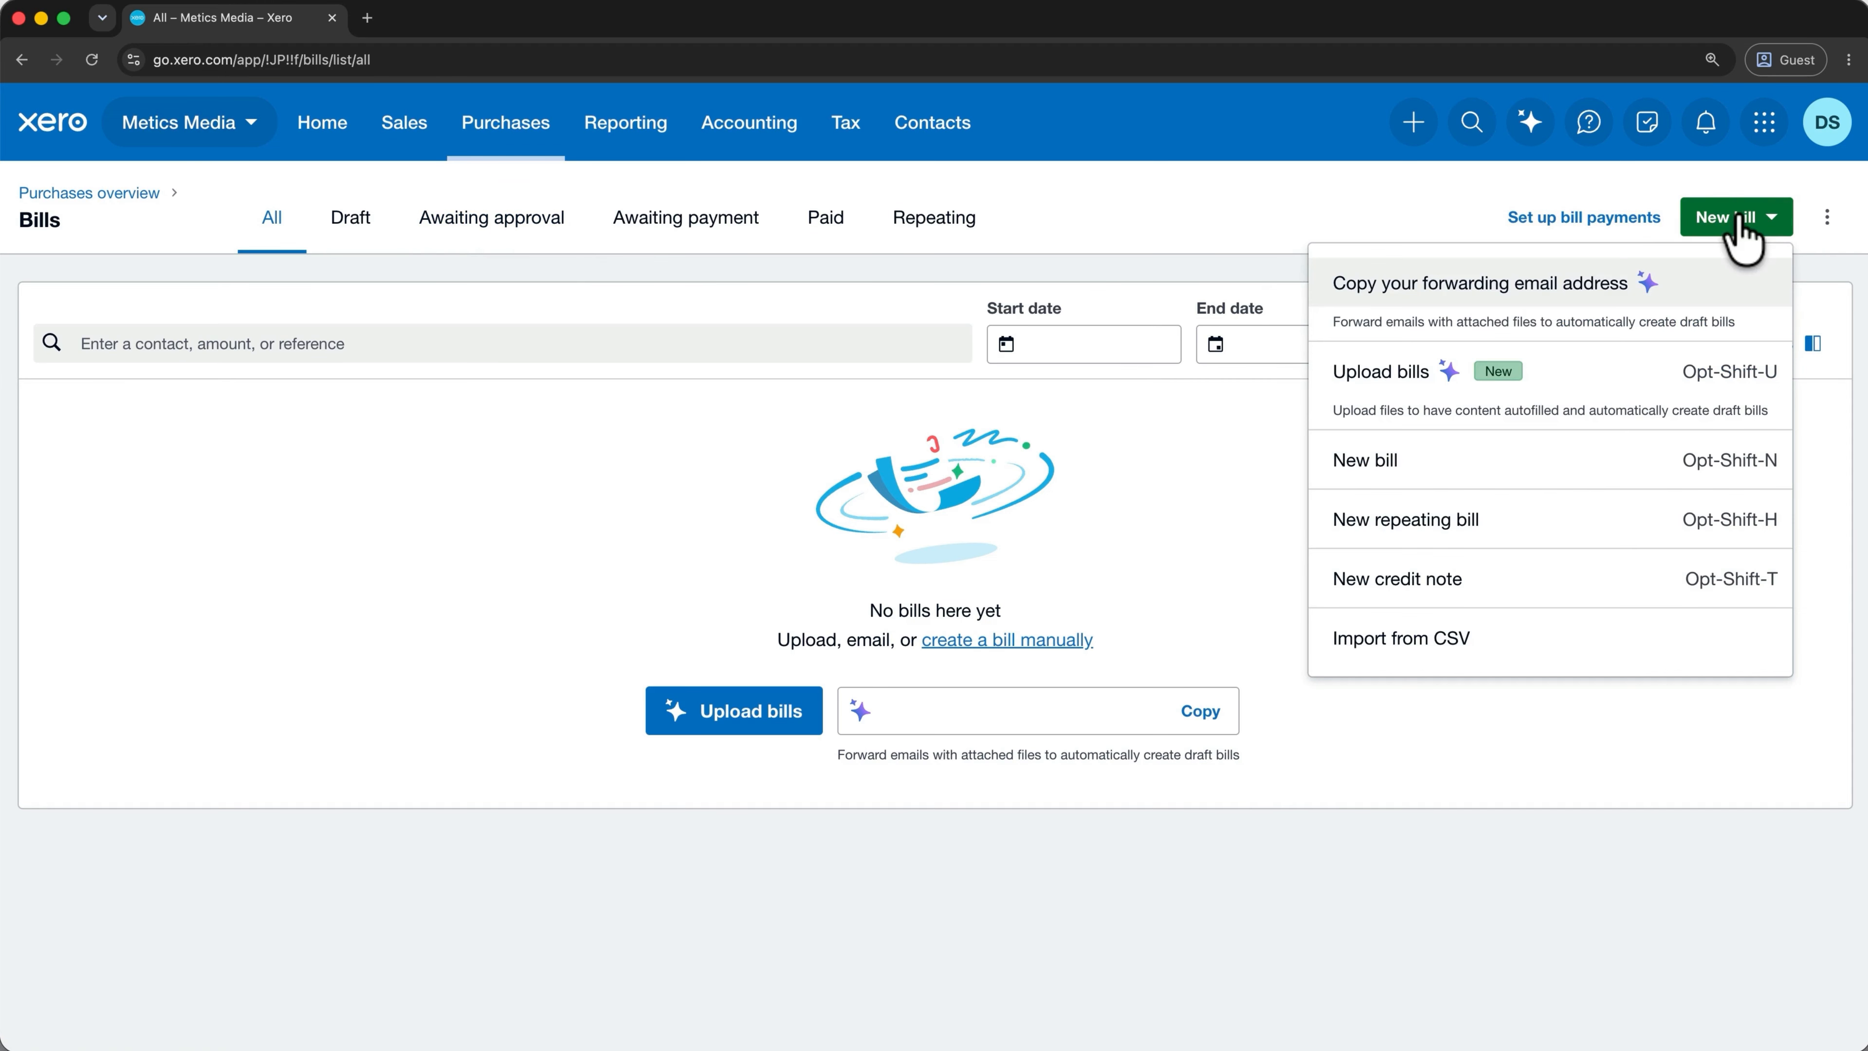
left_click(1579, 460)
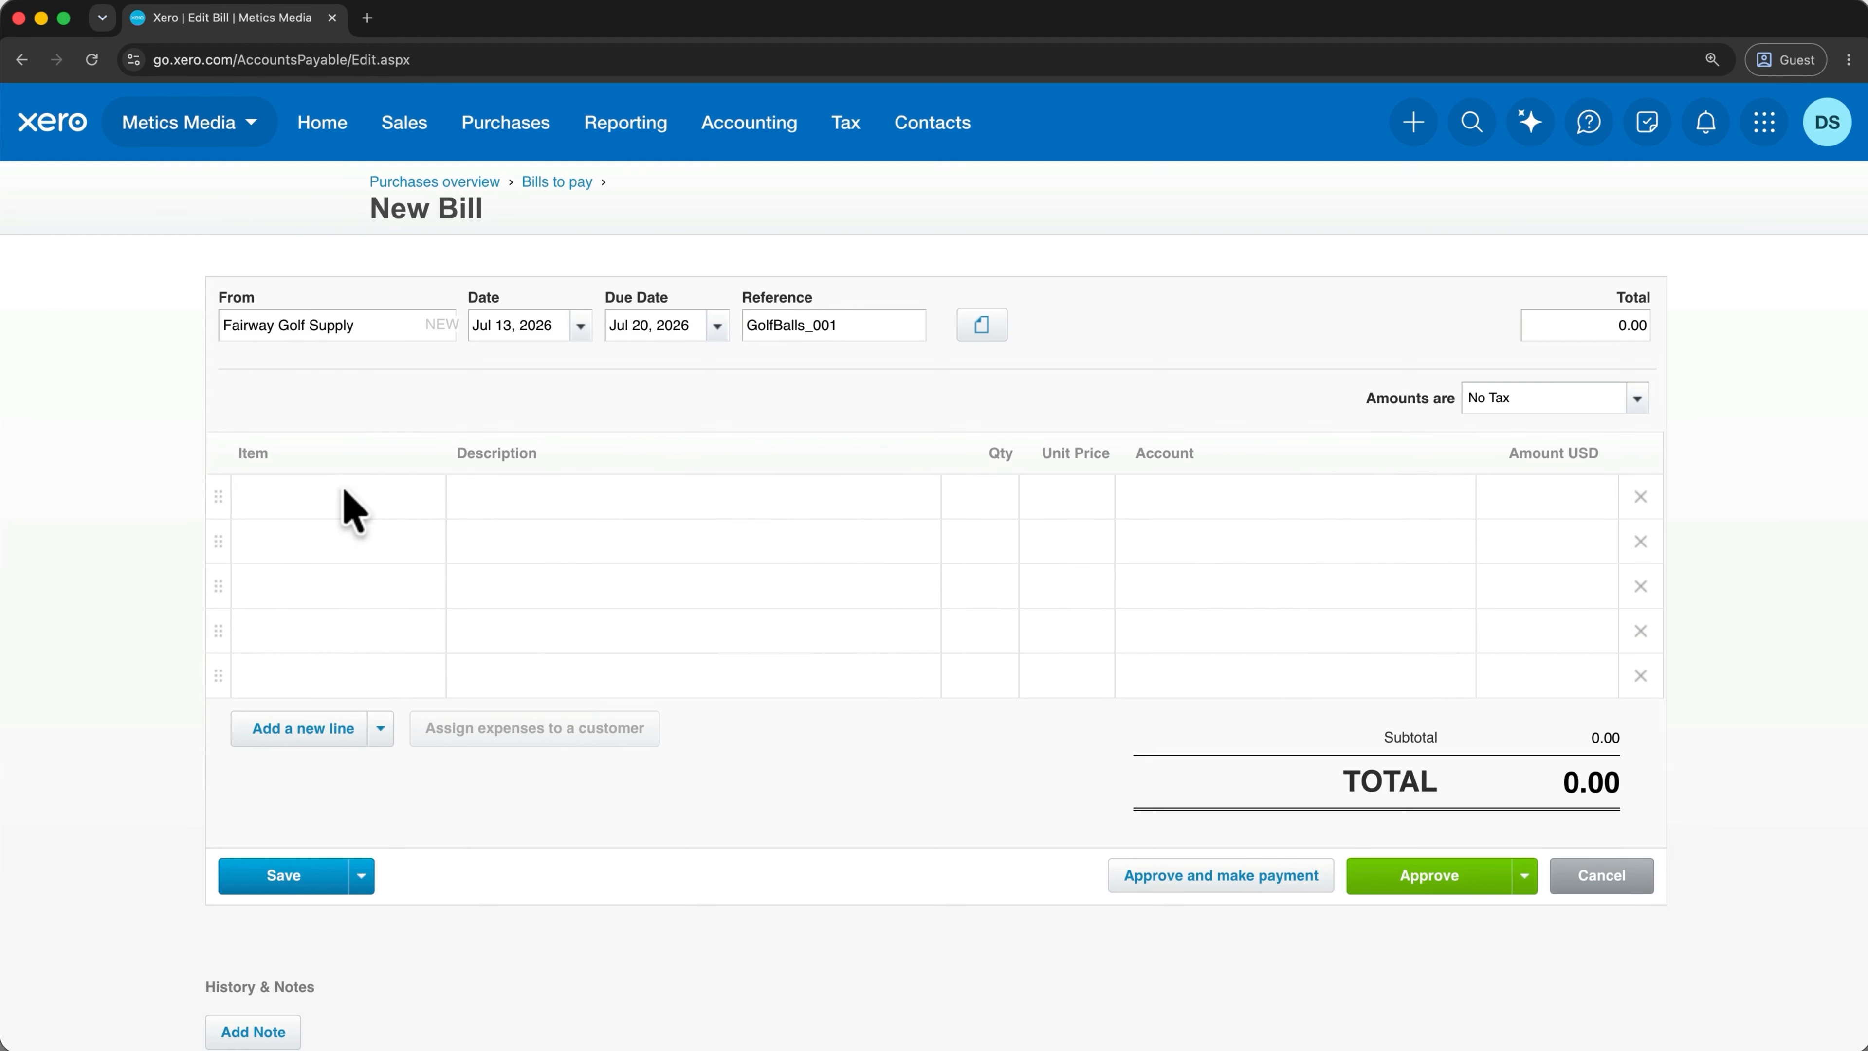
left_click(342, 495)
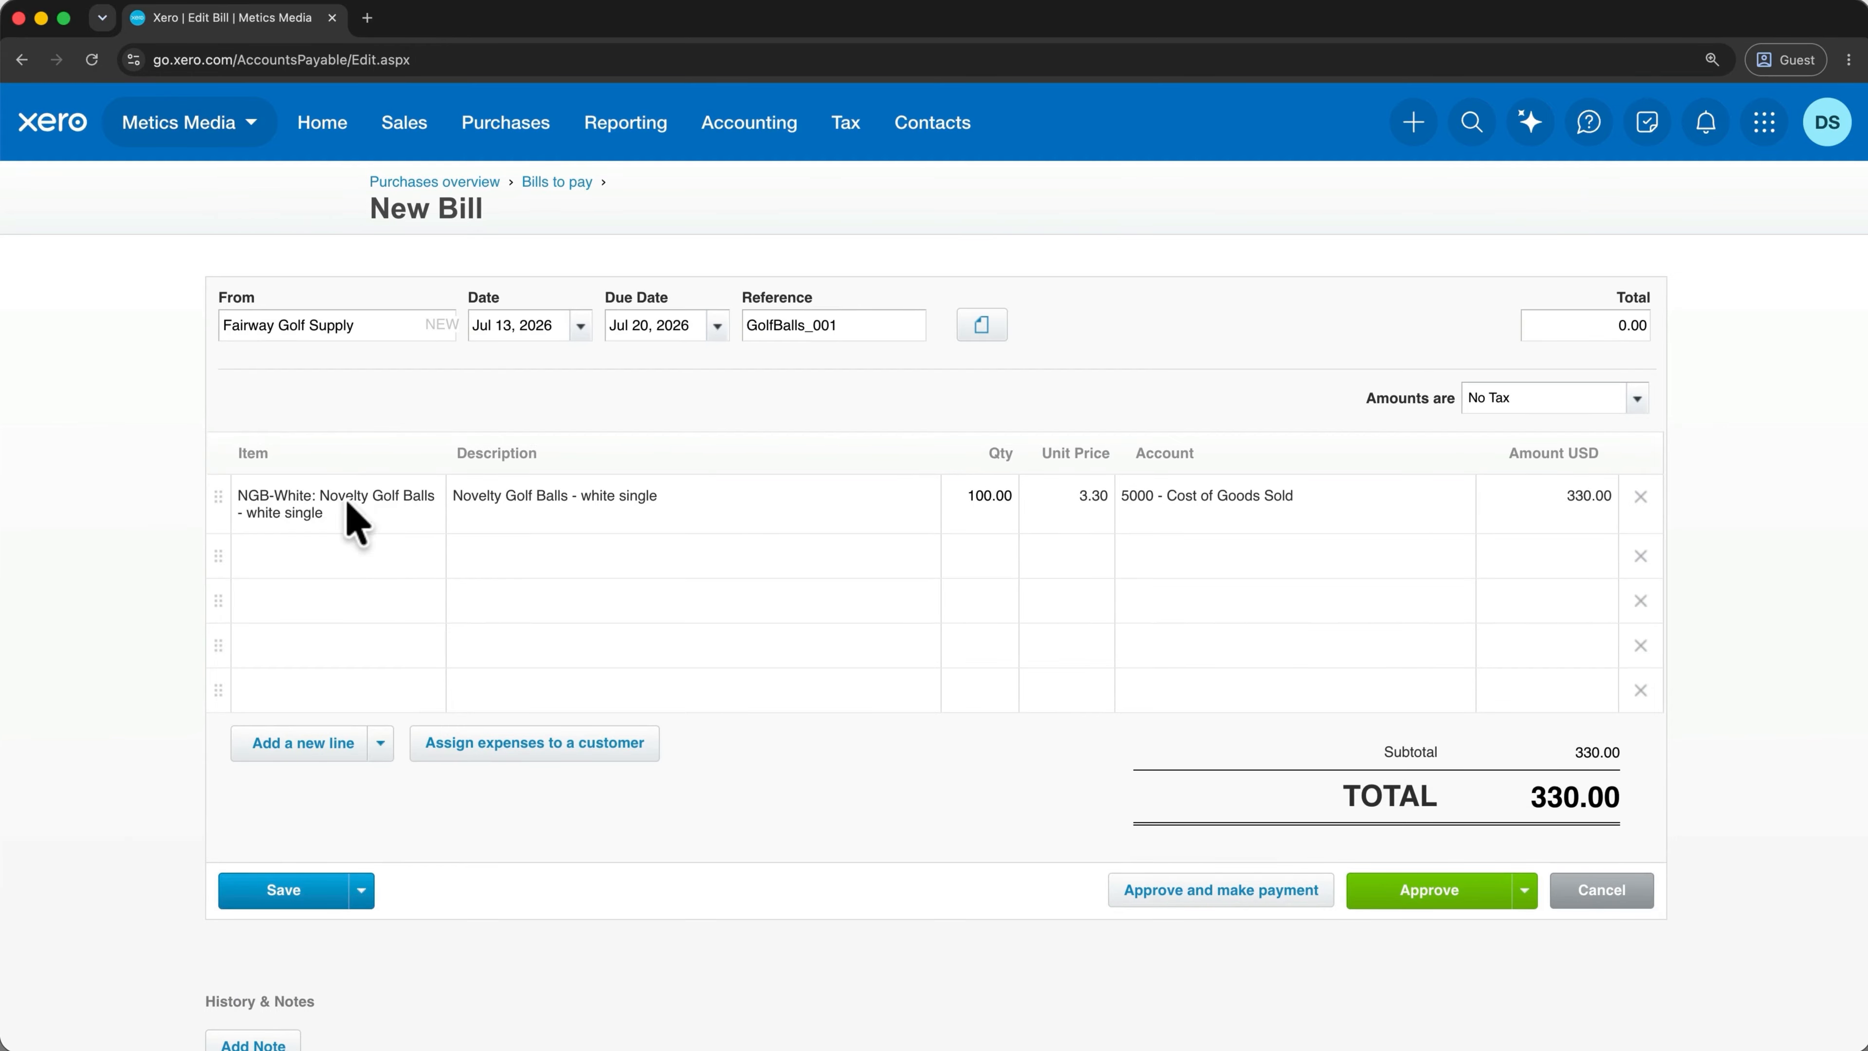
Approve bill GolfBalls_001 for 100 NGB-White balls totalling 330.00.
left_click(1476, 883)
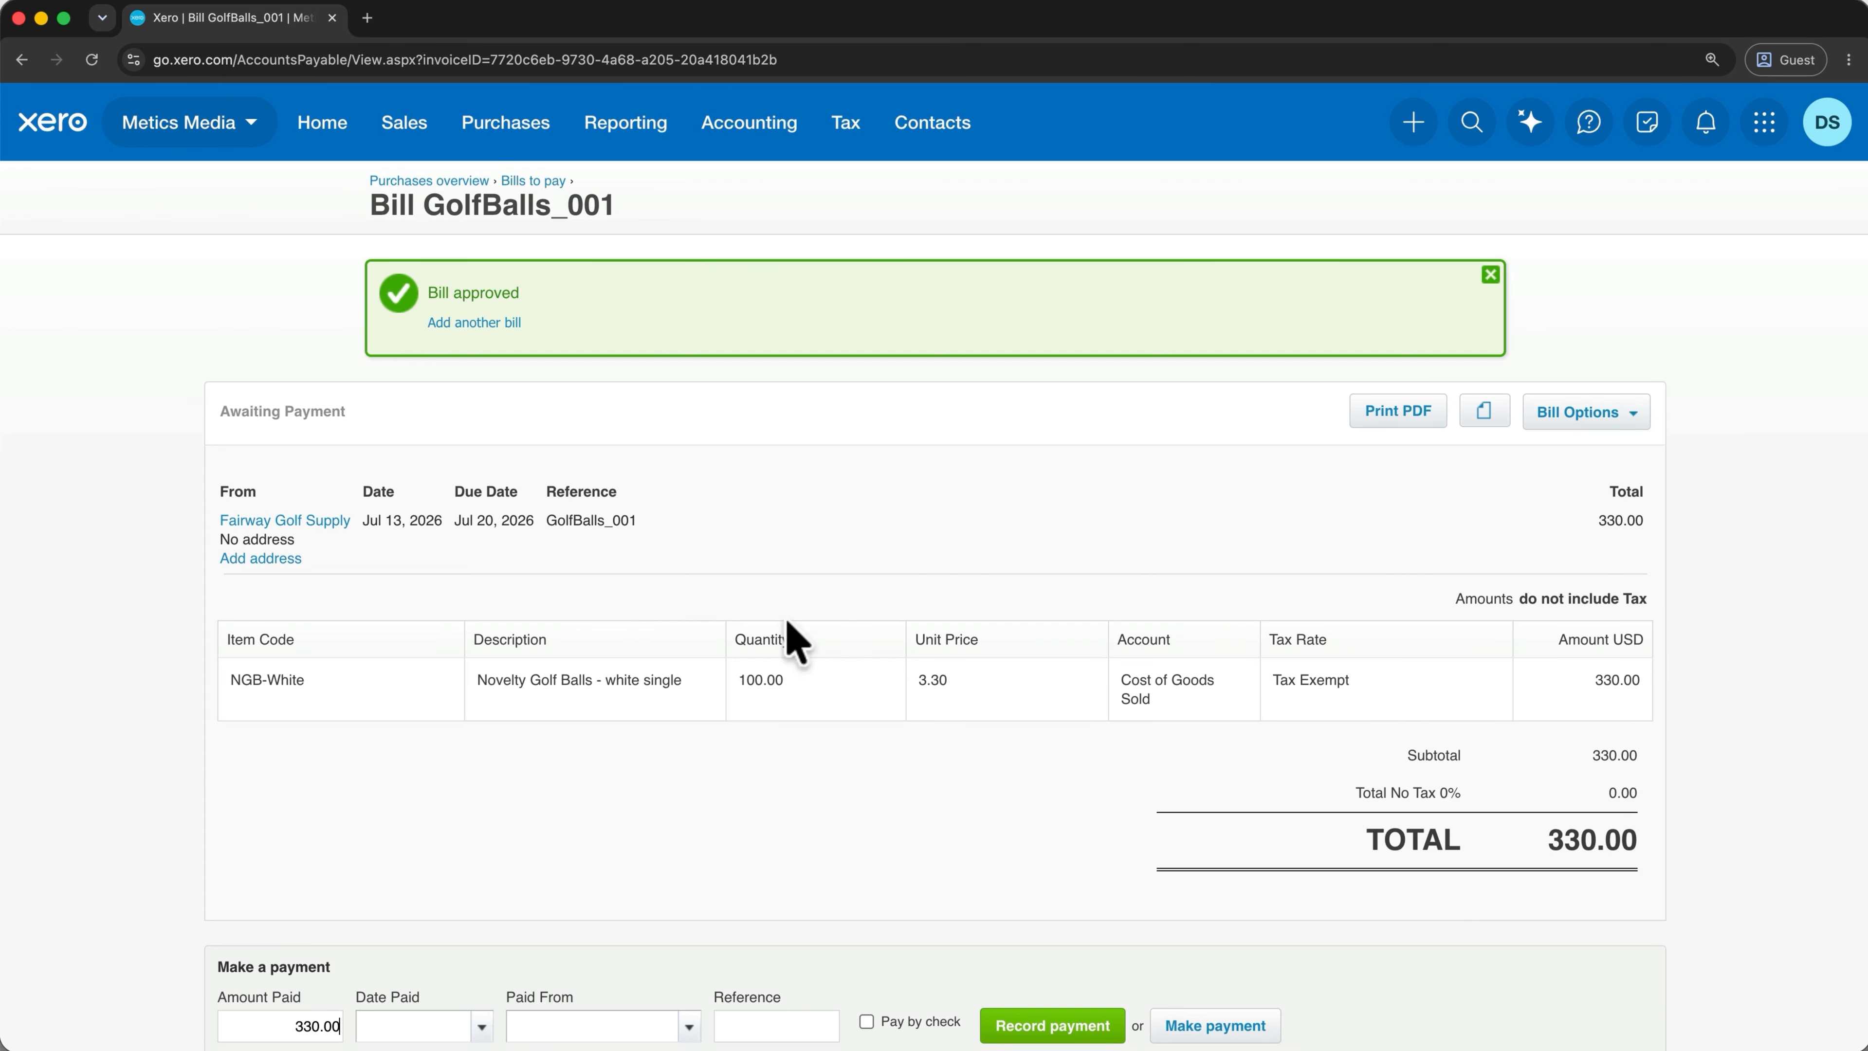
left_click(528, 126)
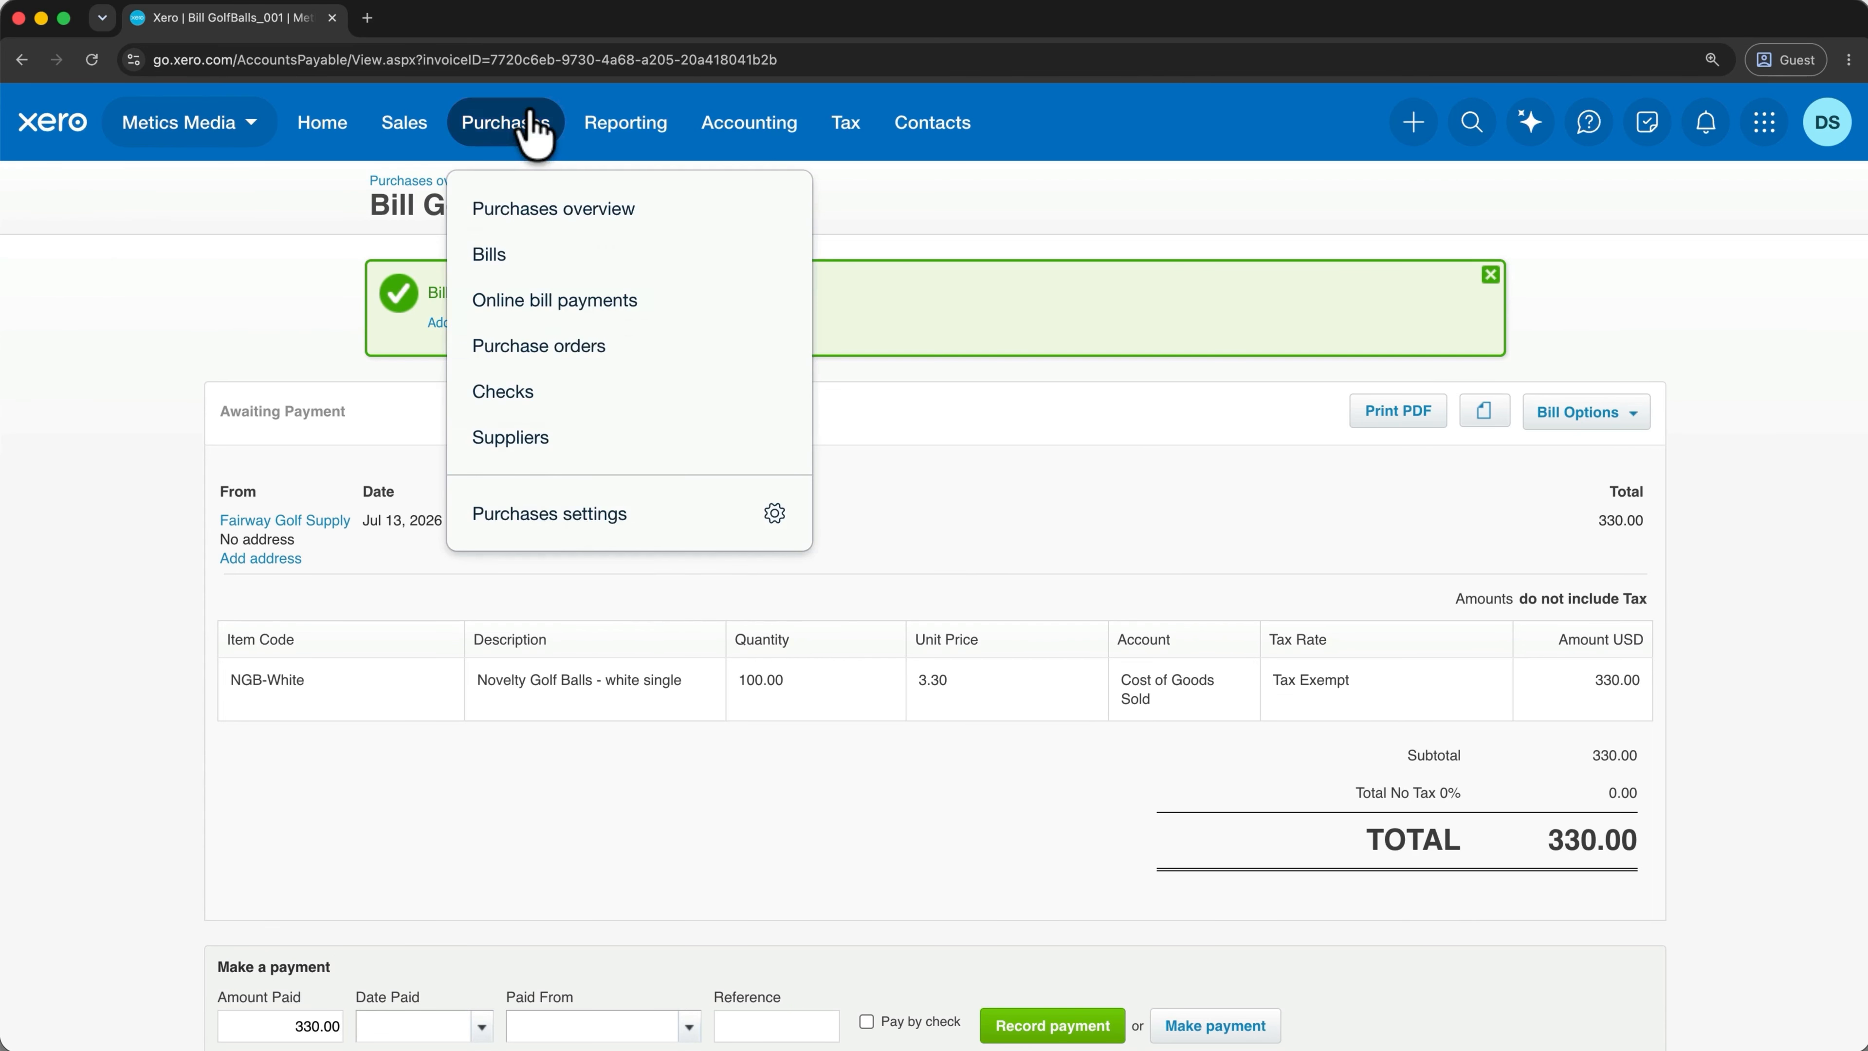
Create and approve PO-0001 to Fairway Golf Supply: one NGB-White ball, delivery Jul 20, 2026.
left_click(537, 346)
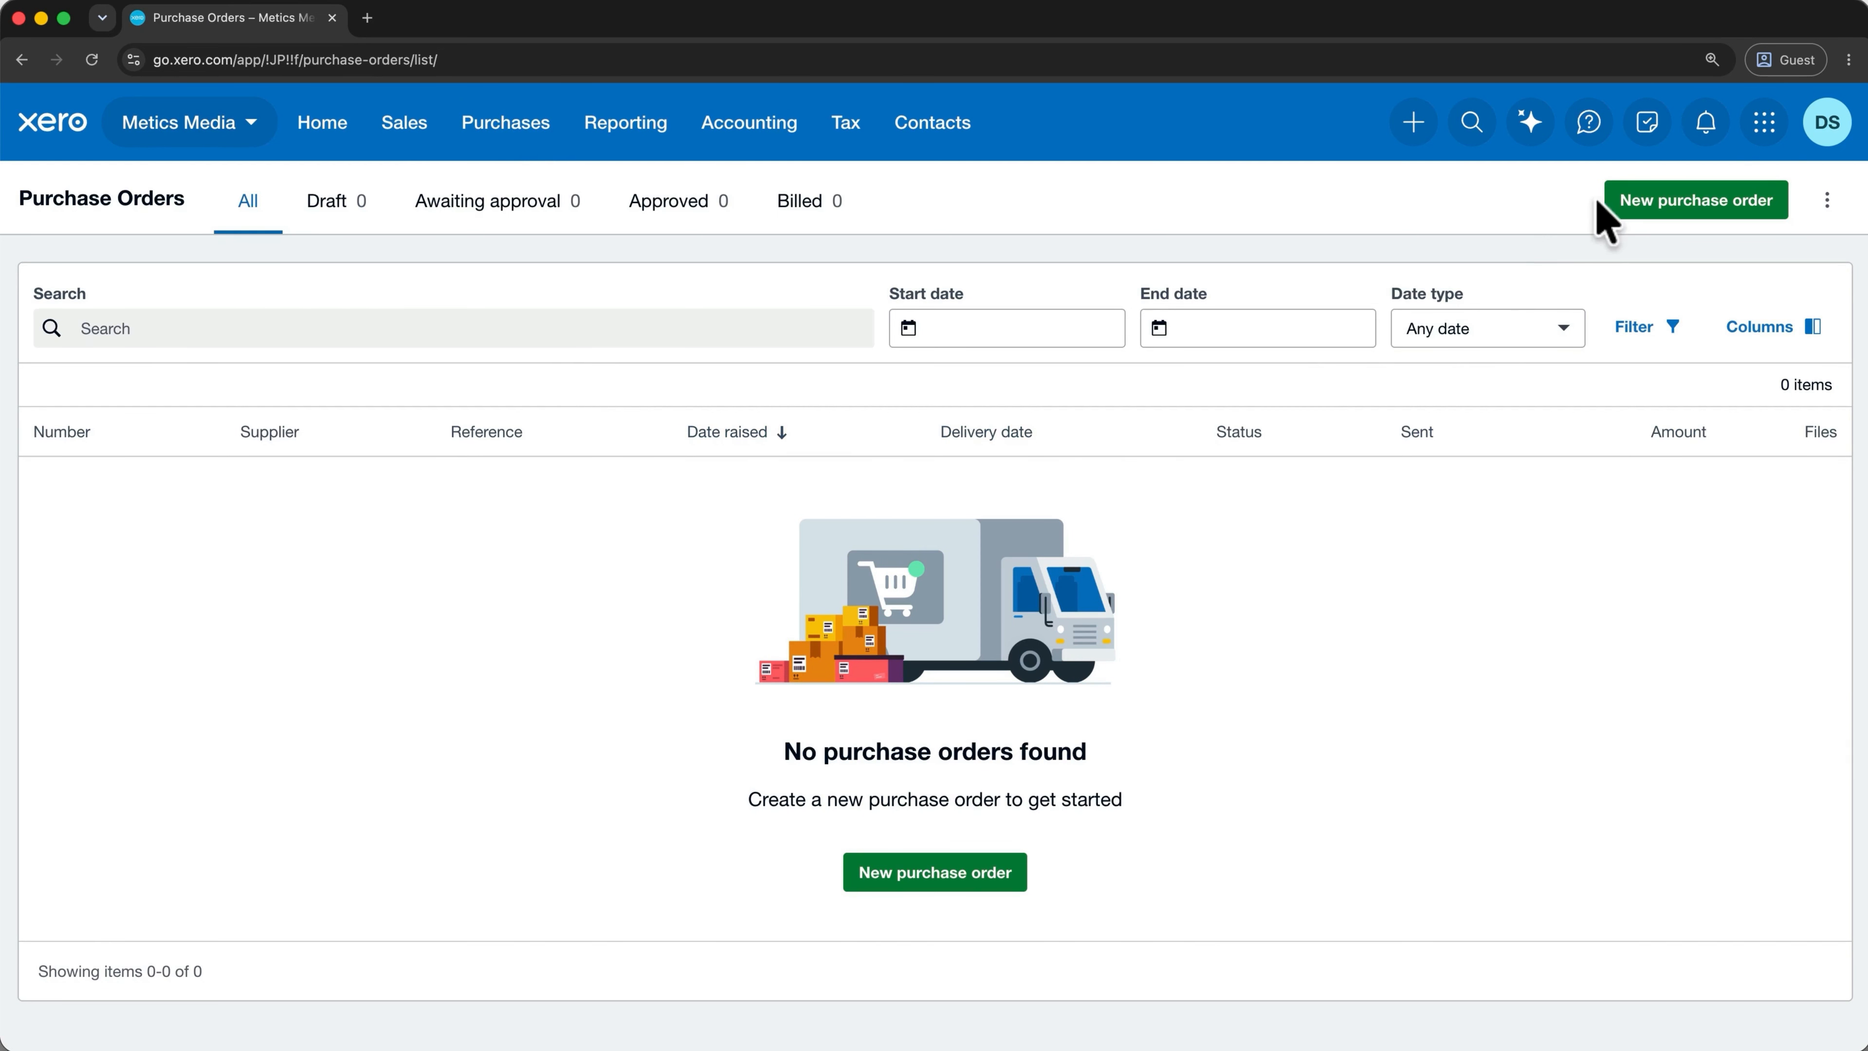
left_click(1693, 200)
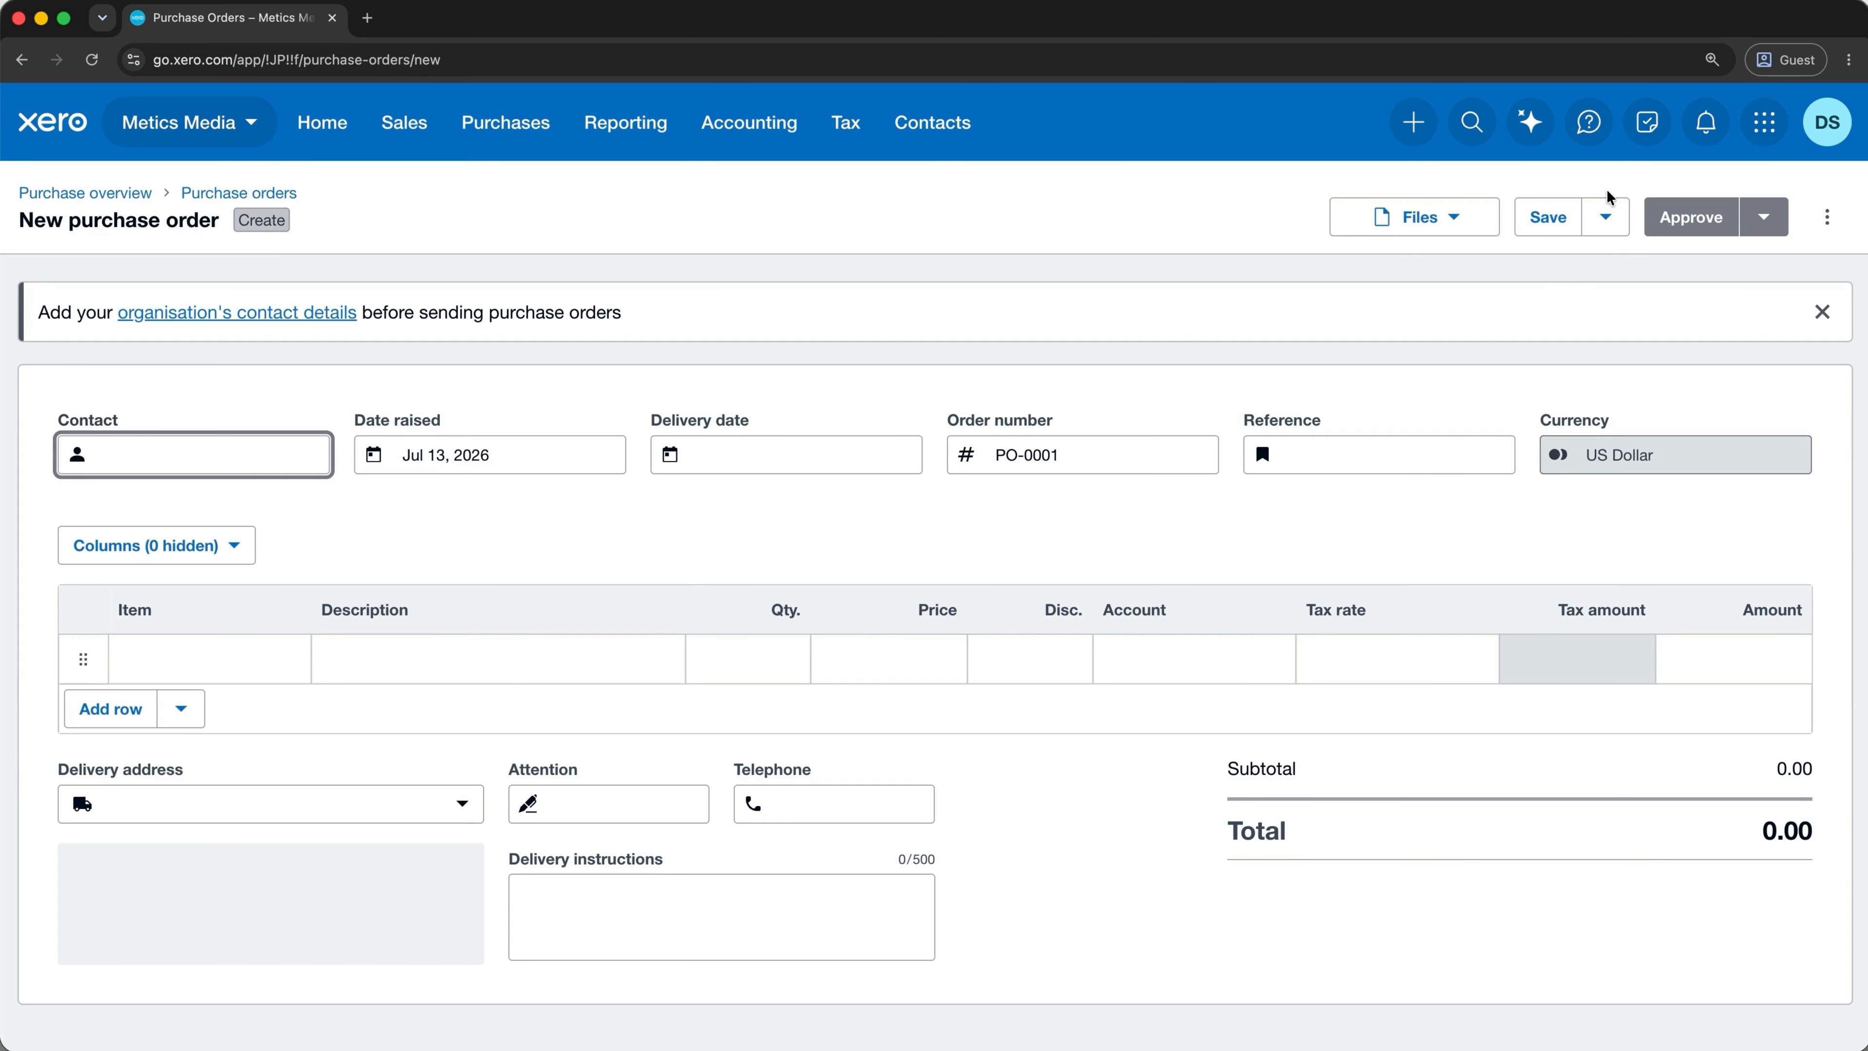
left_click(250, 464)
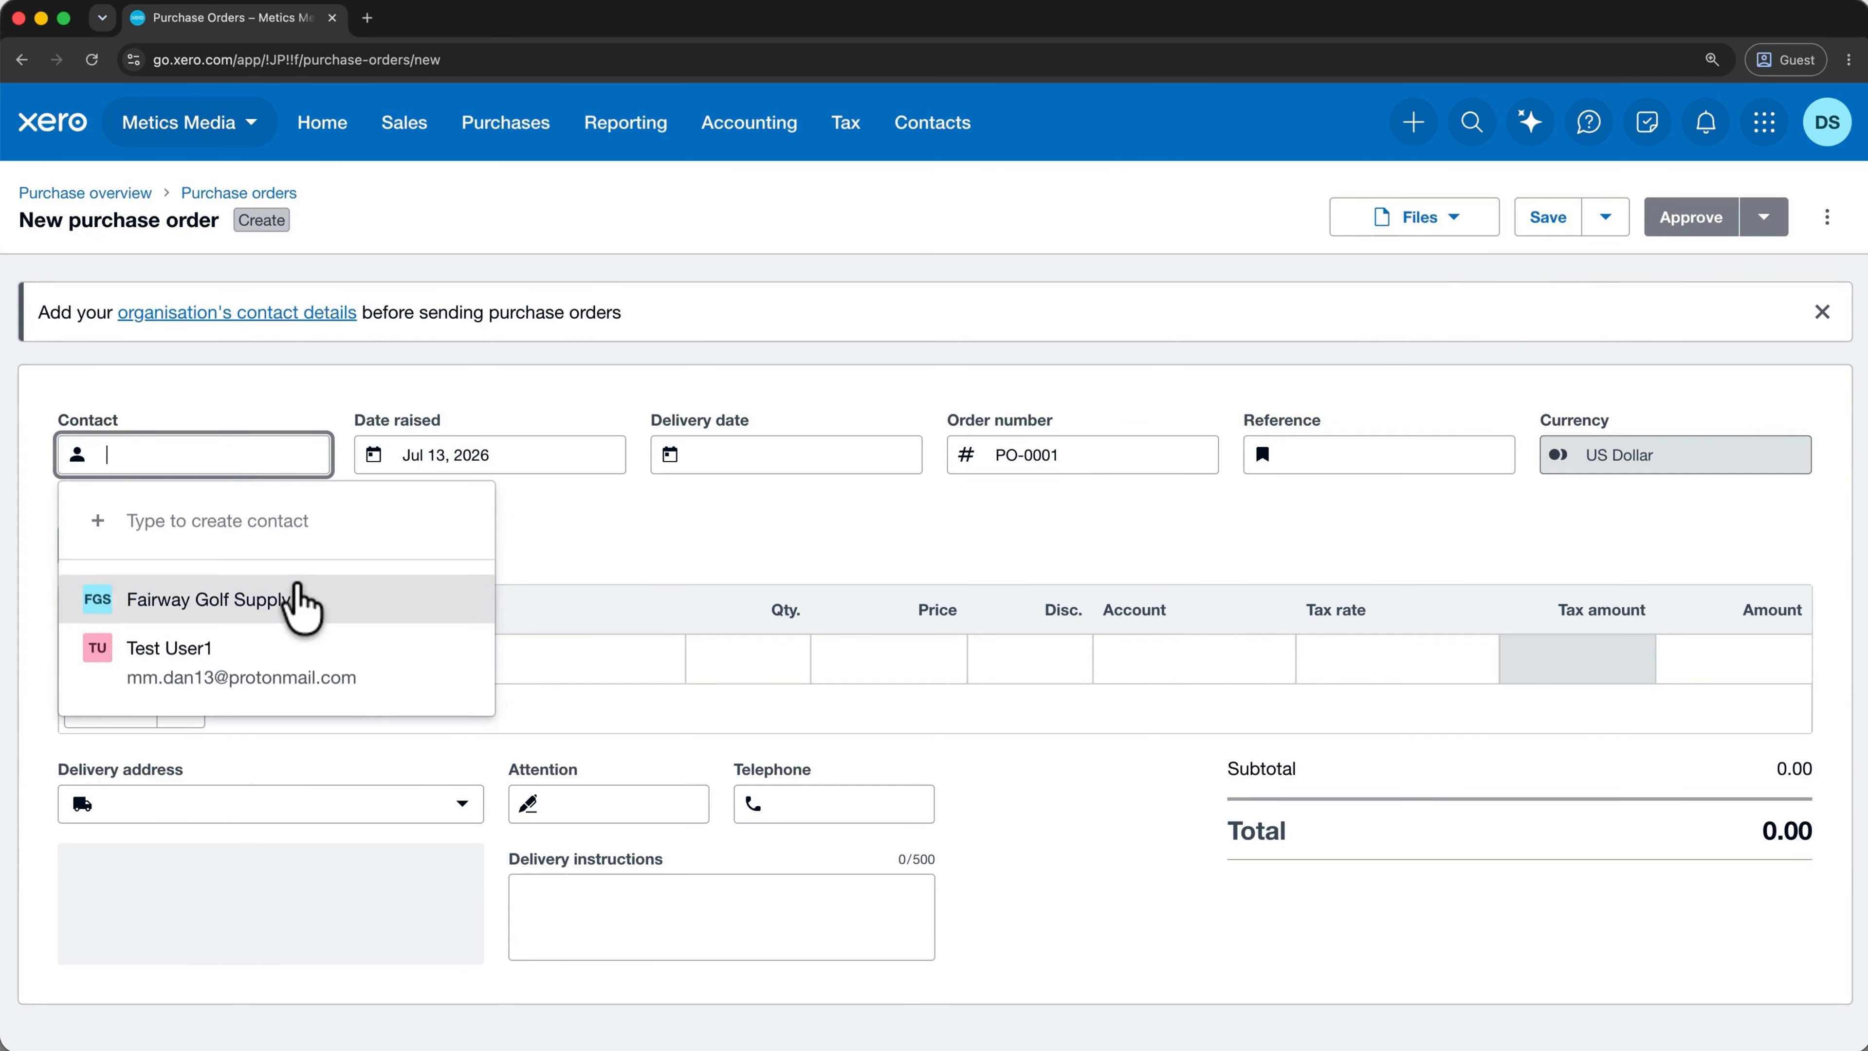
left_click(300, 602)
left_click(697, 457)
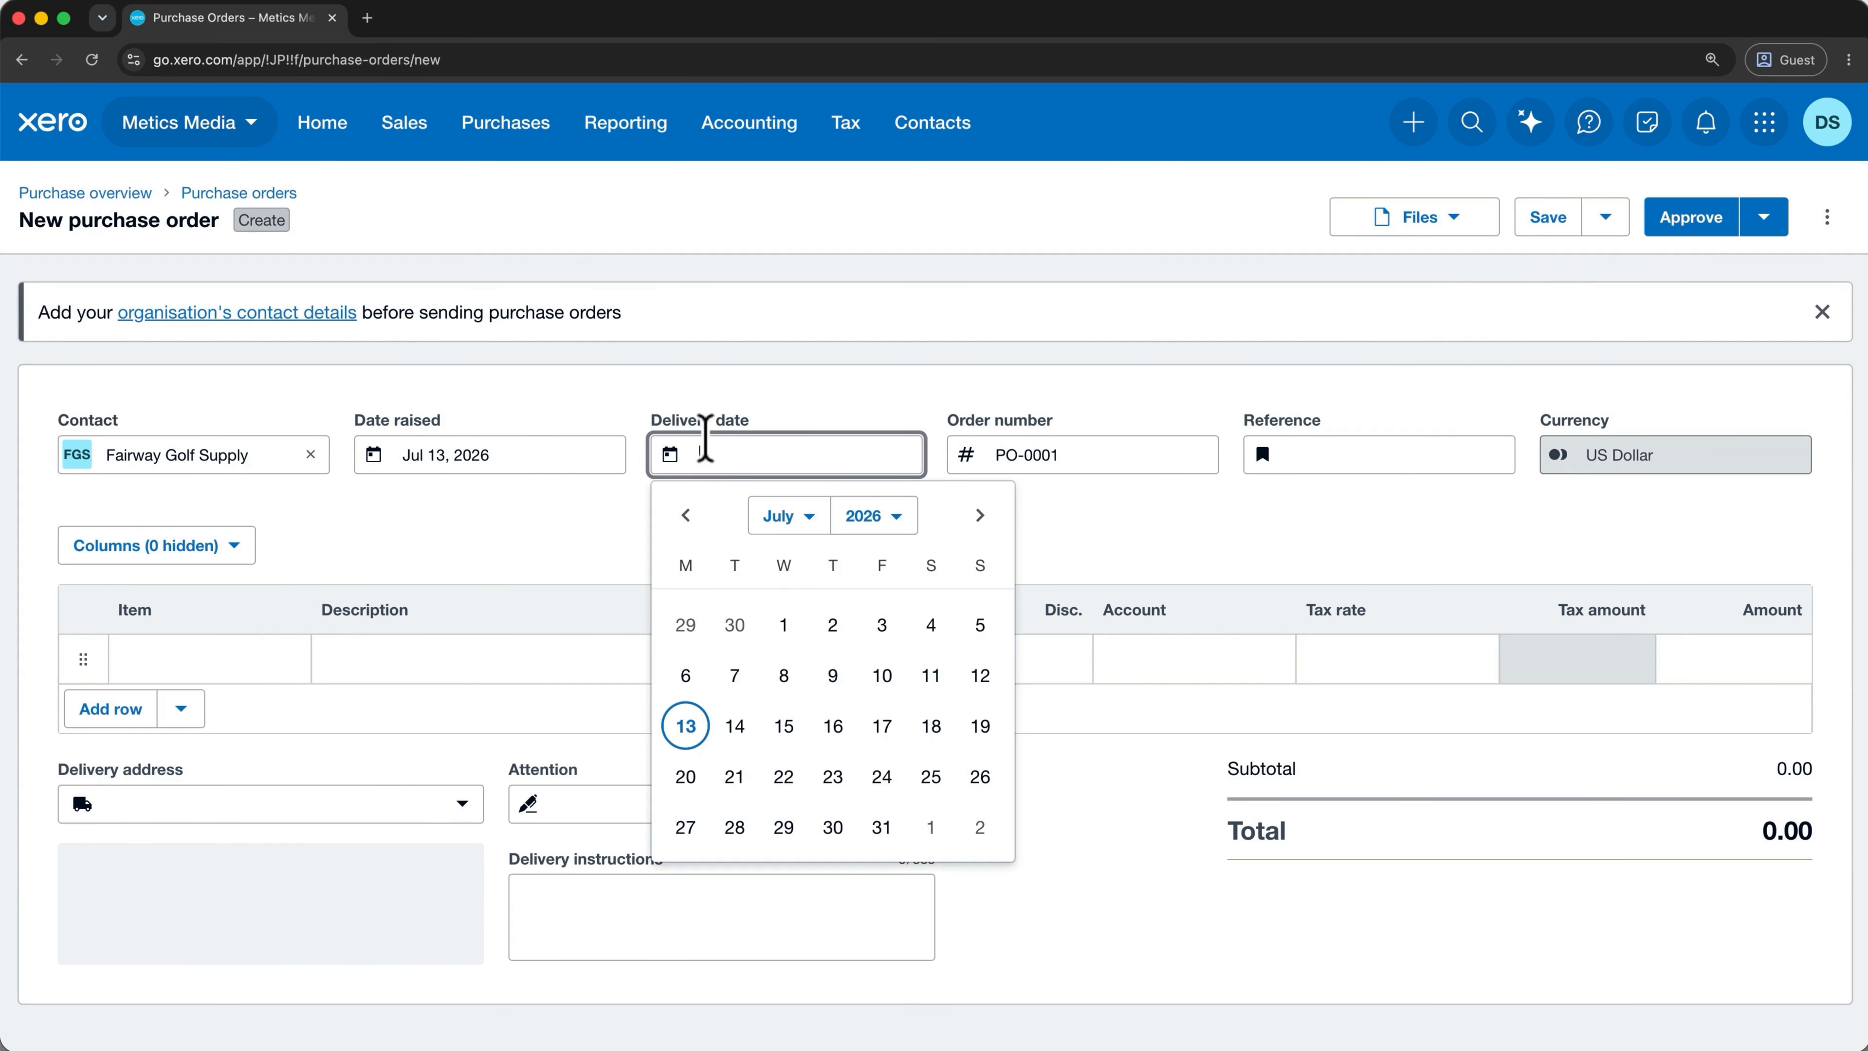
left_click(679, 770)
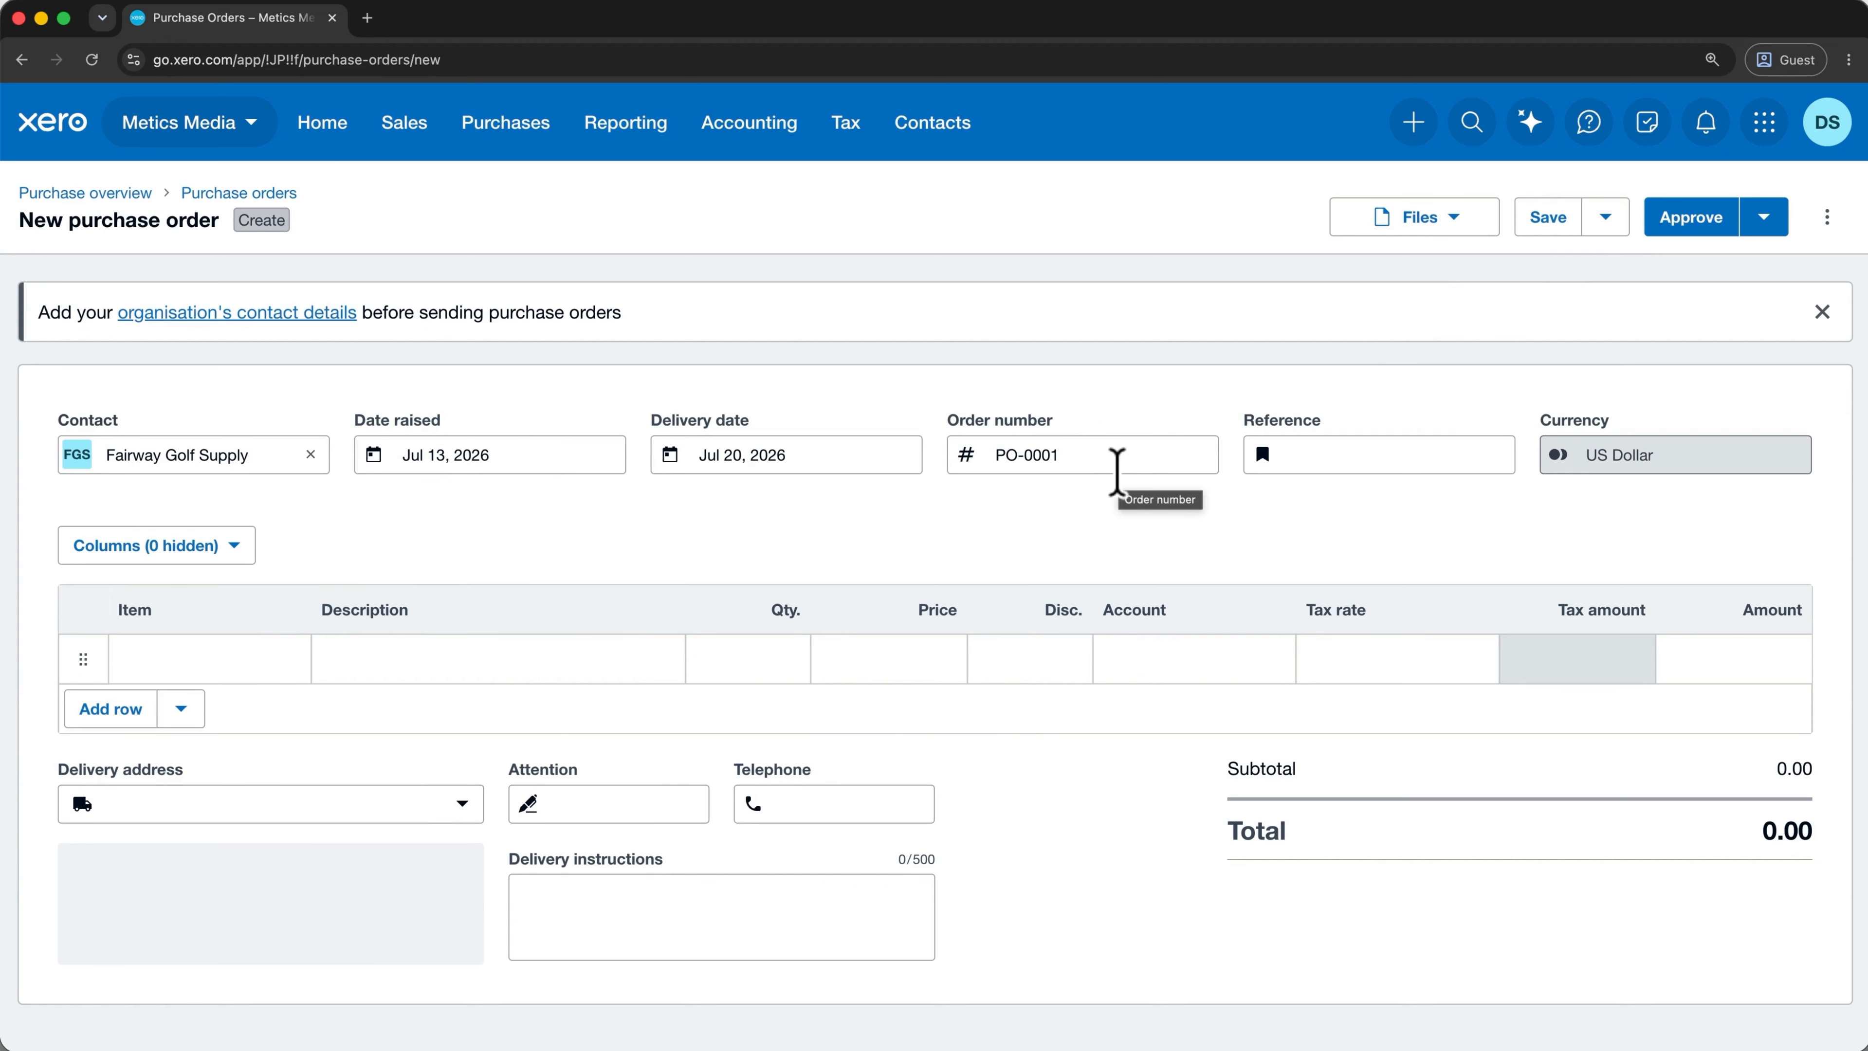
left_click(257, 661)
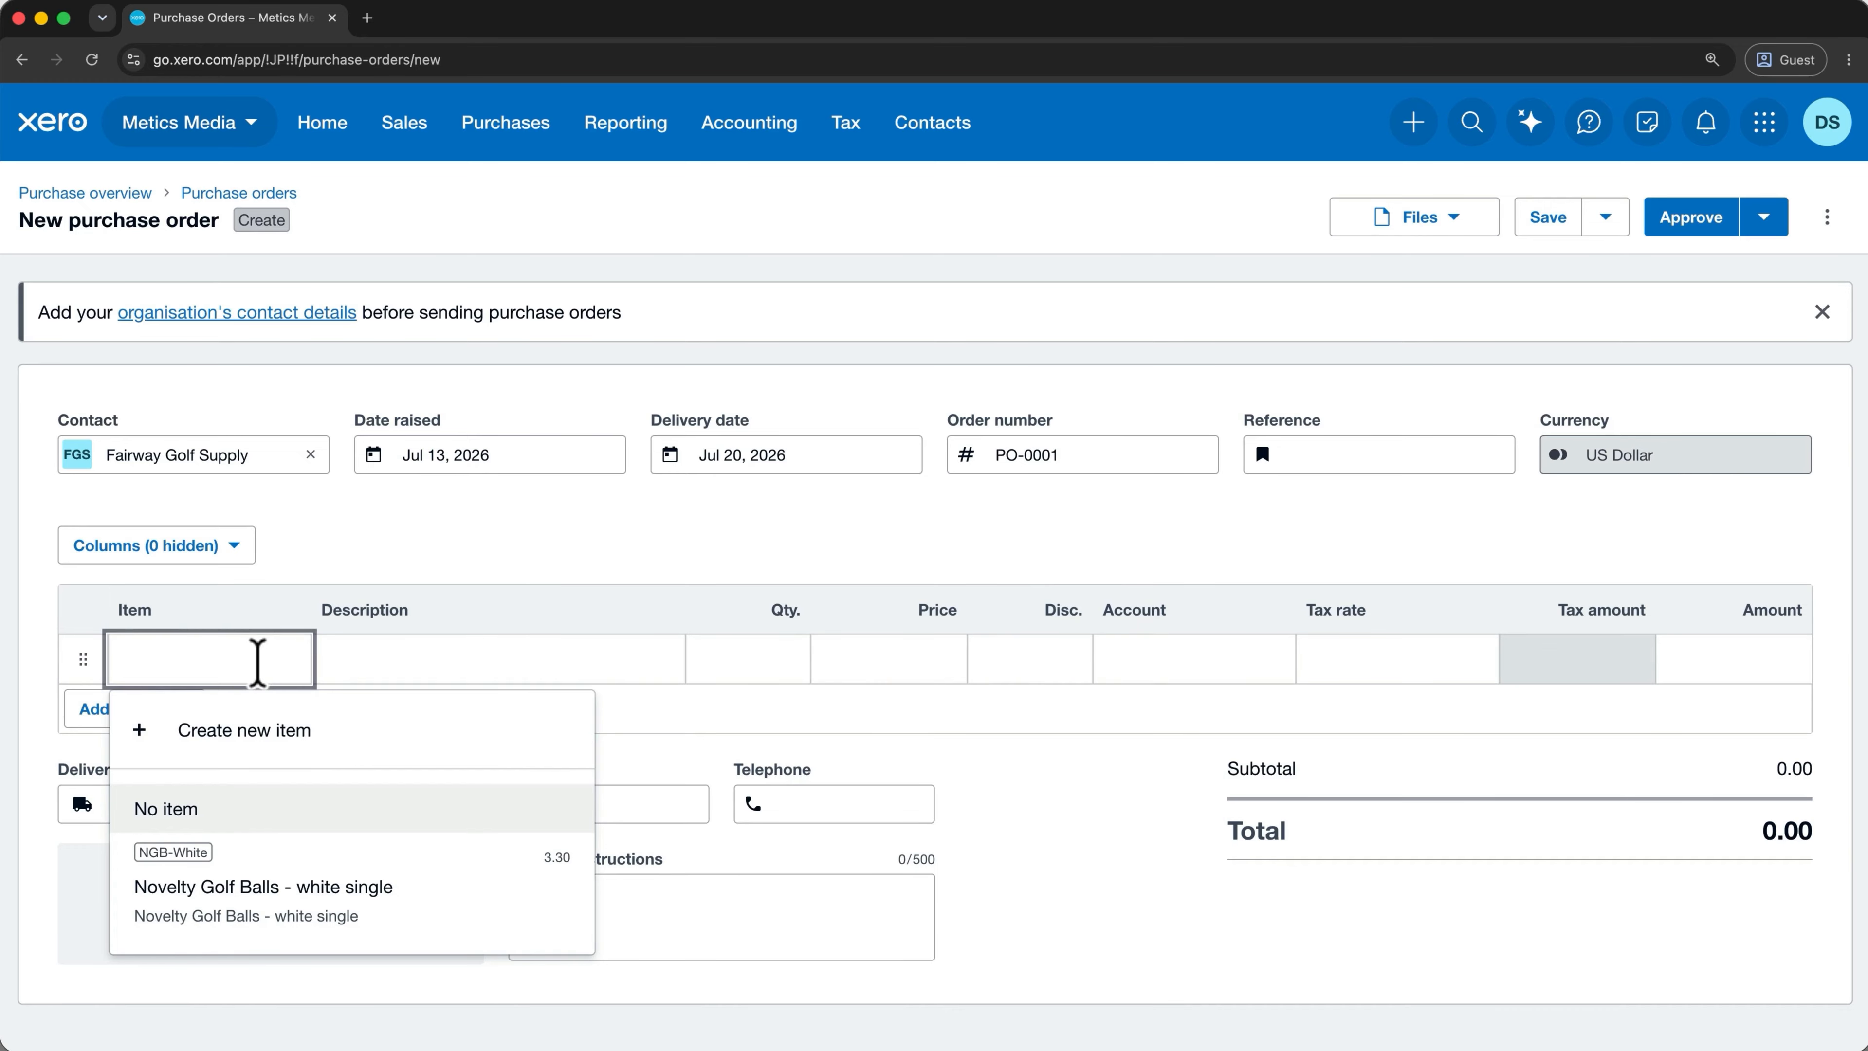
left_click(333, 906)
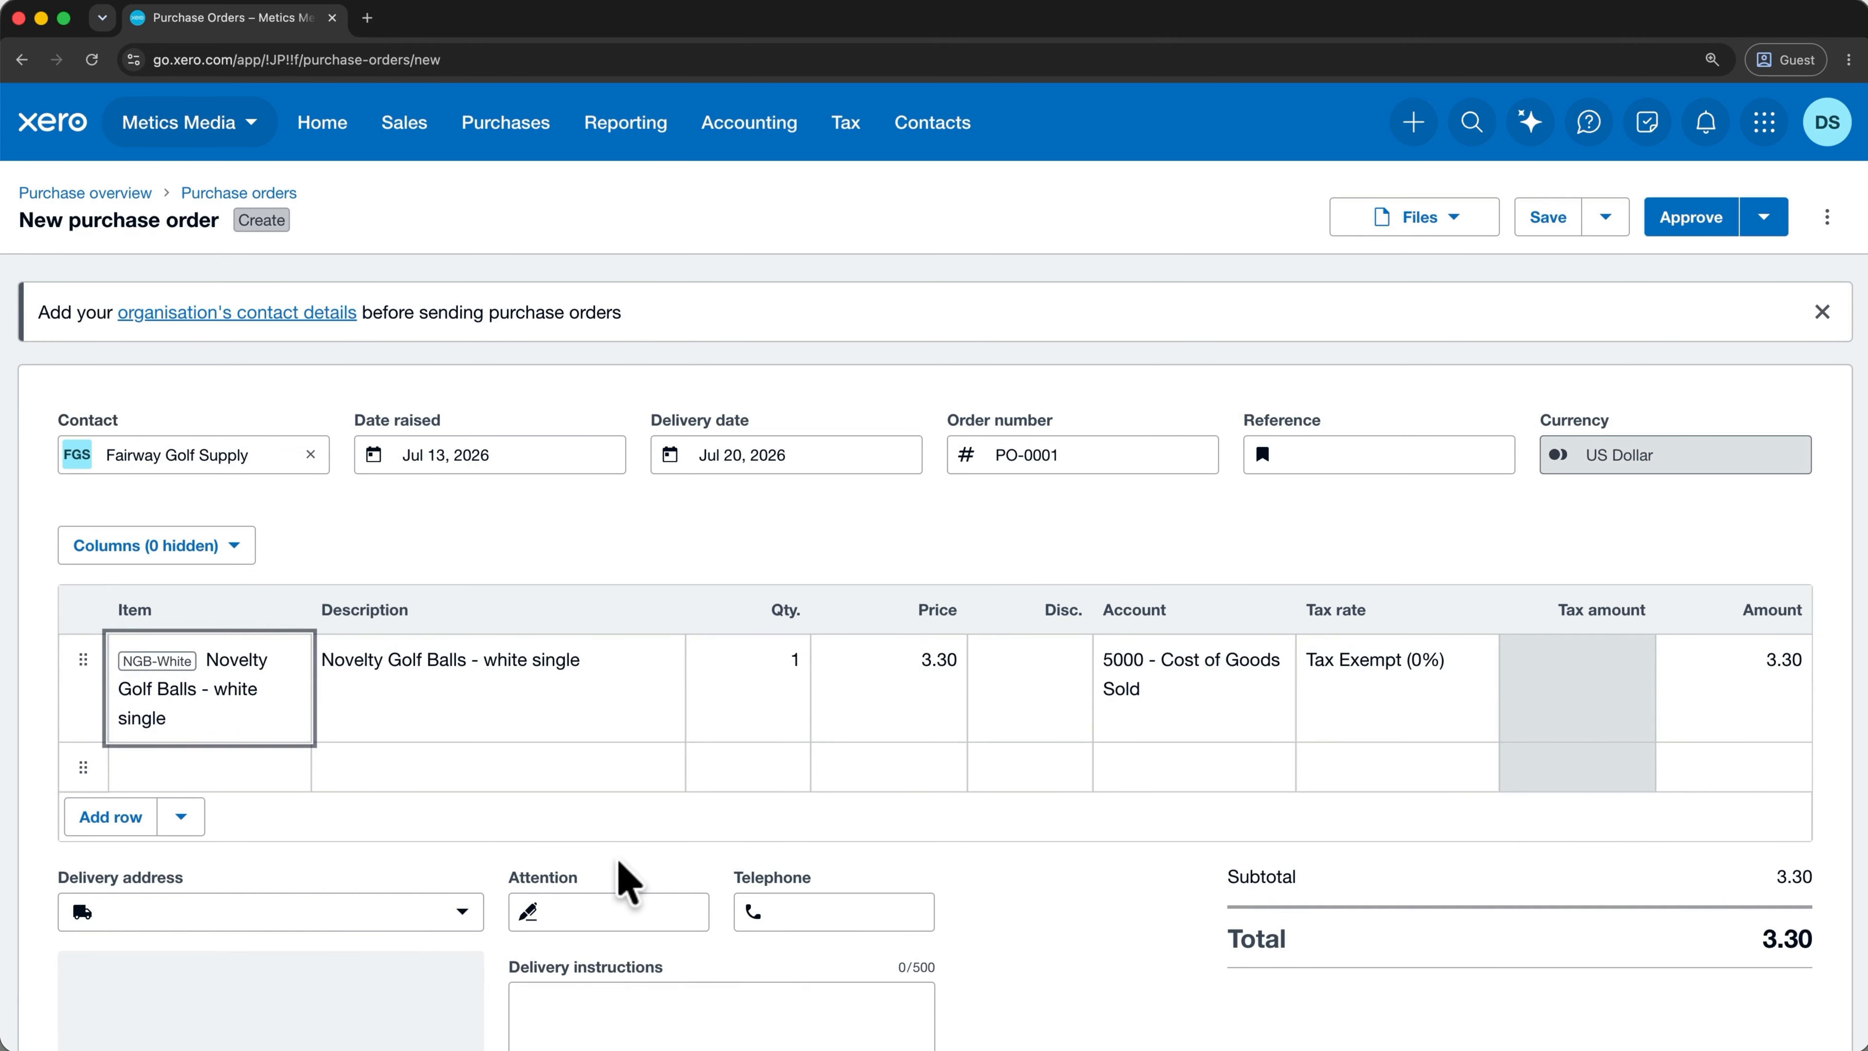
left_click(1715, 224)
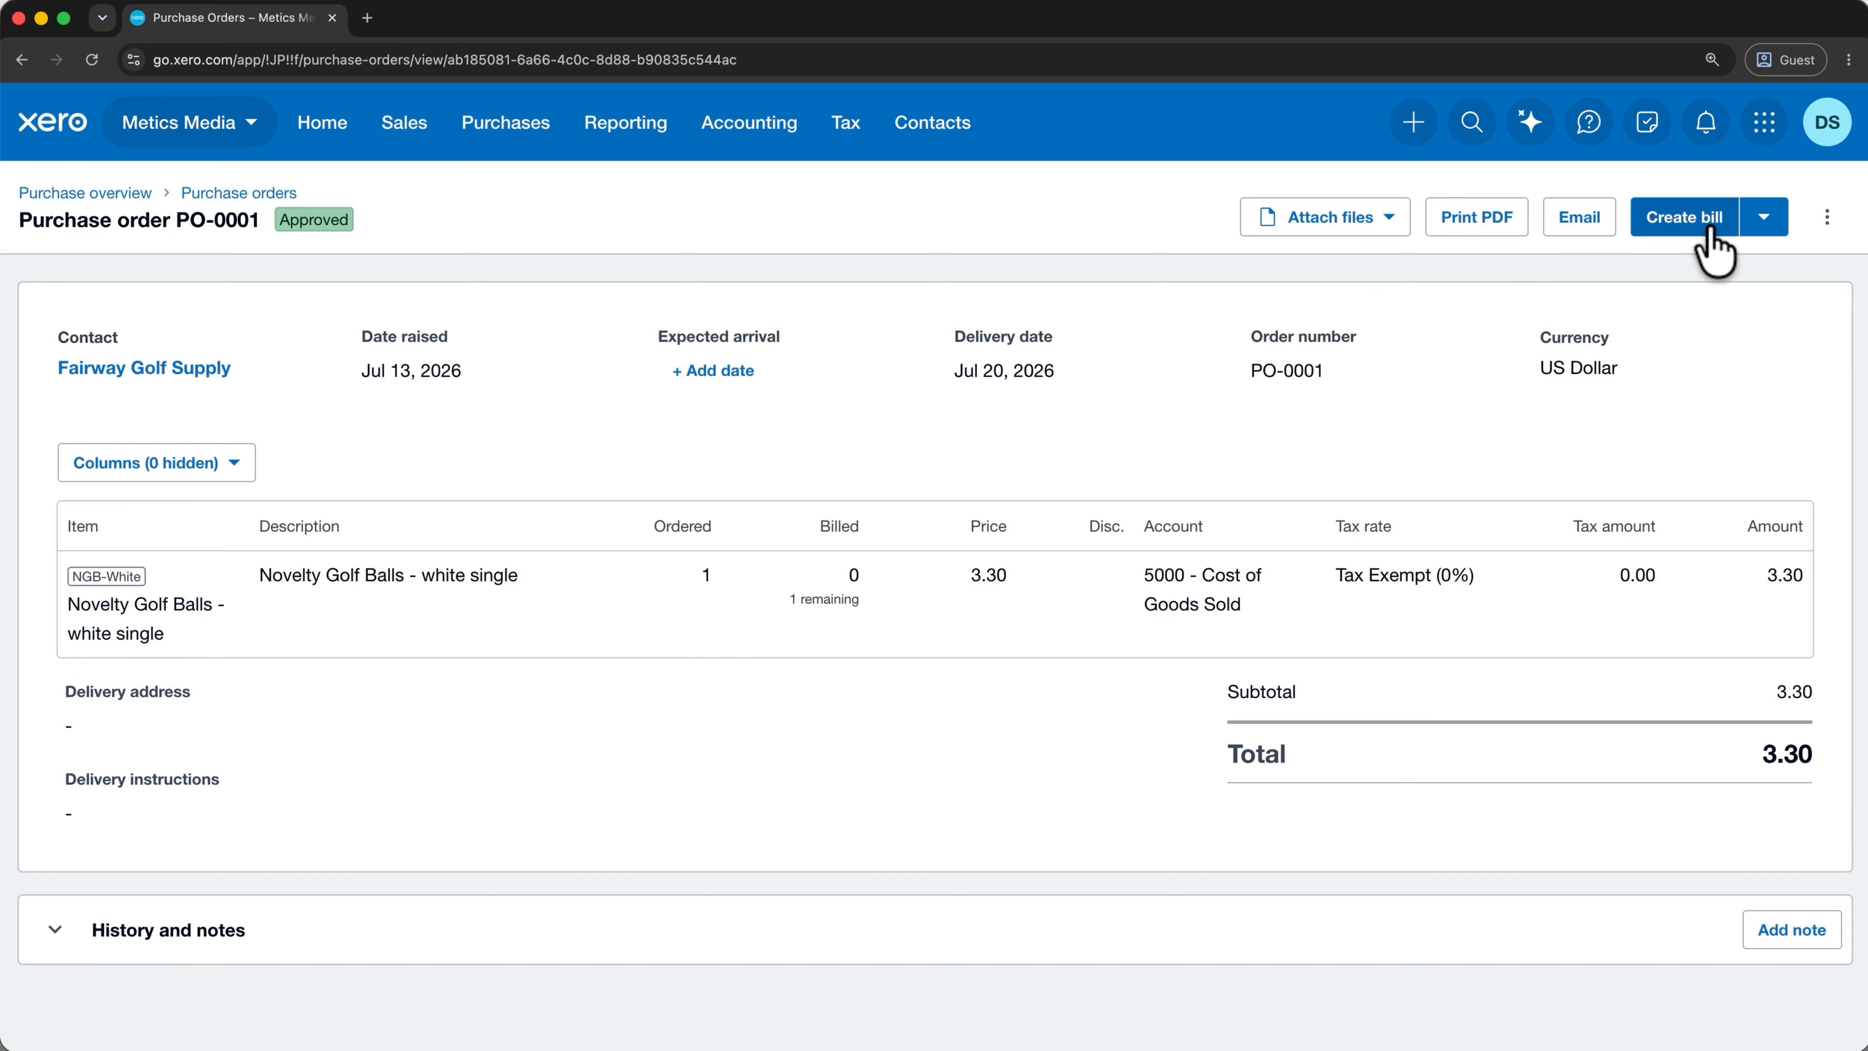
Turn PO-0001 into a bill due Jul 20, 2026, approve it, and view bills to pay.
left_click(1685, 218)
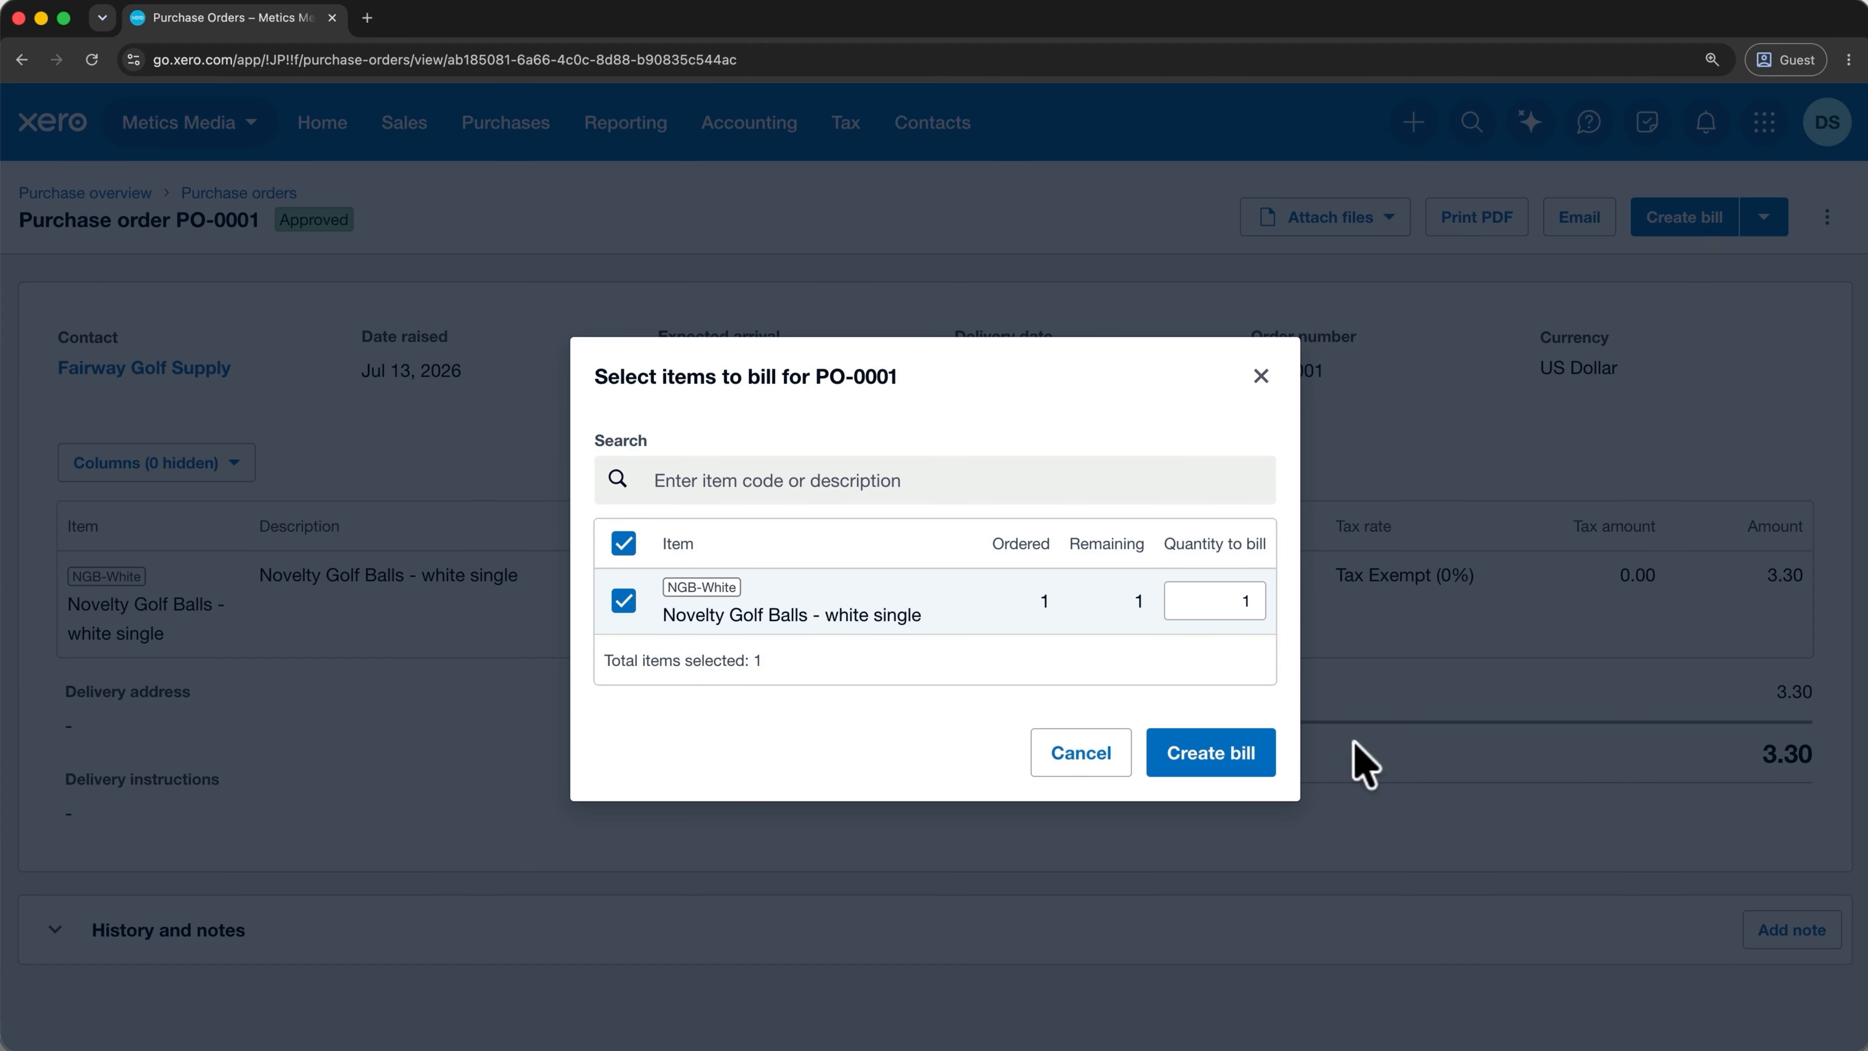
left_click(1271, 756)
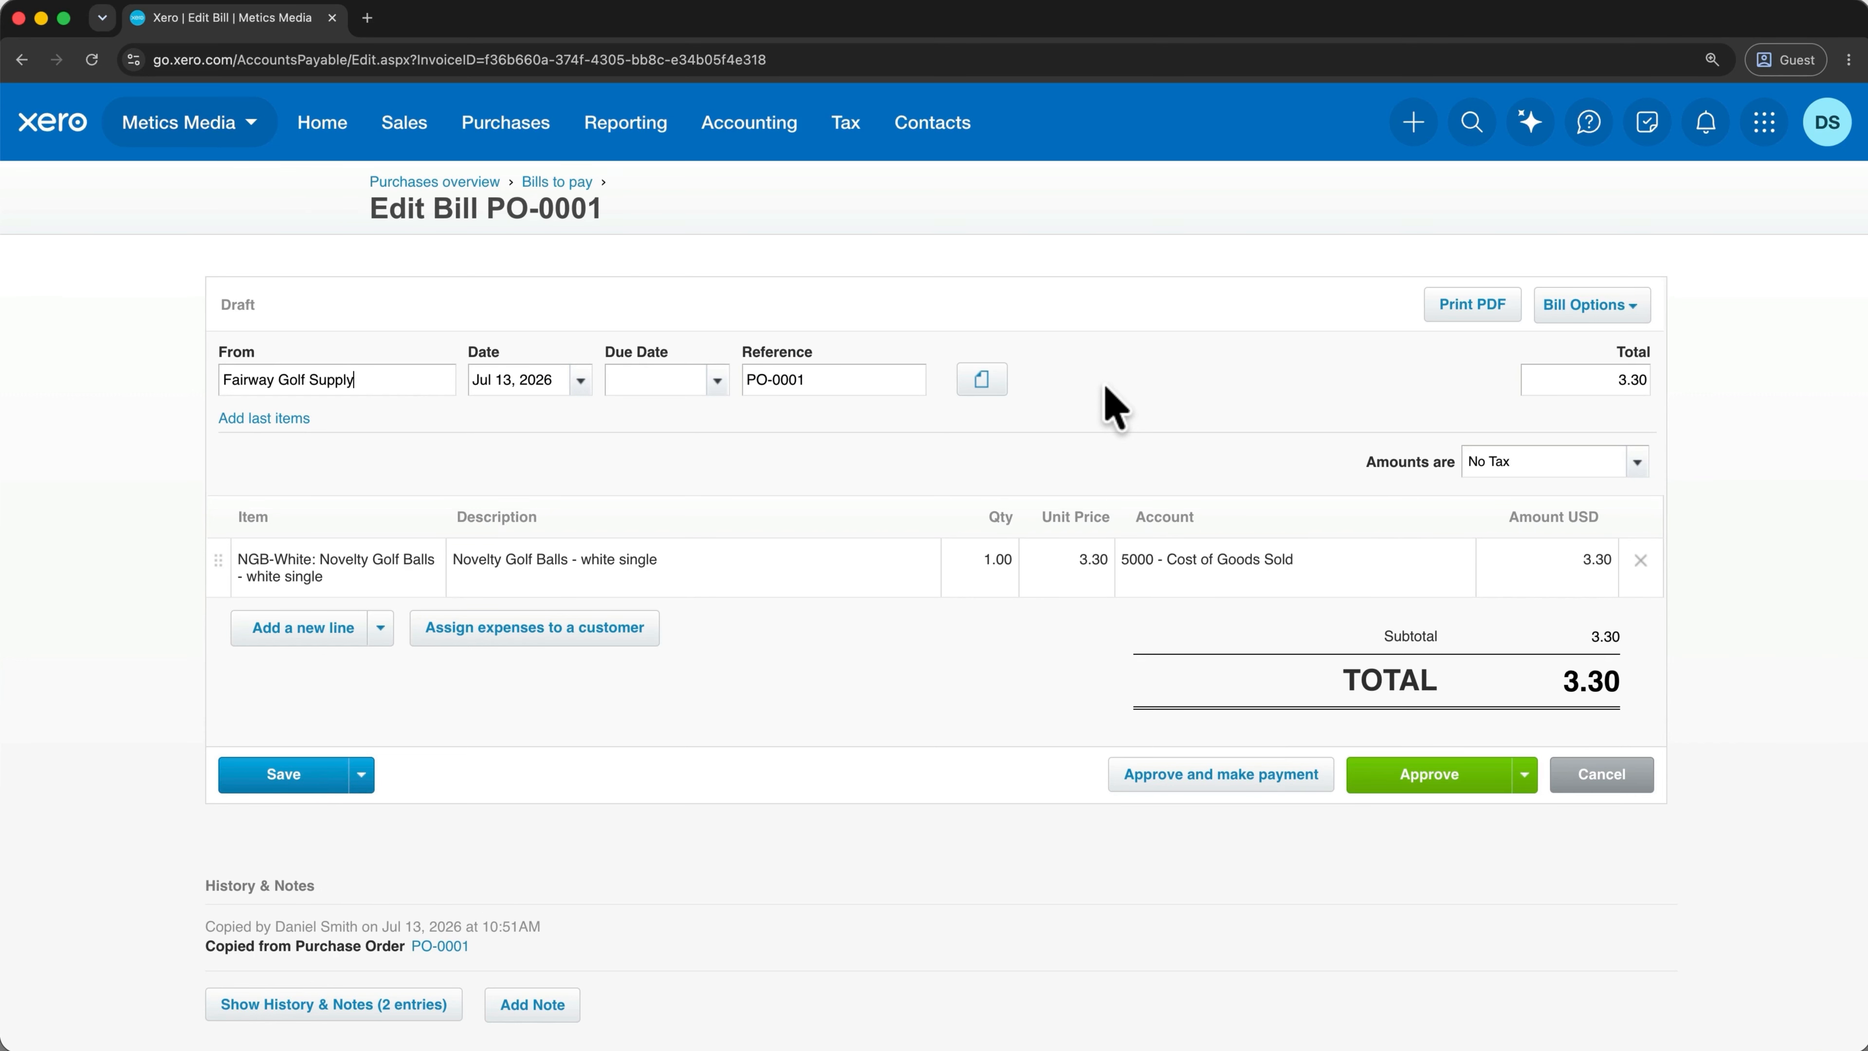
left_click(716, 383)
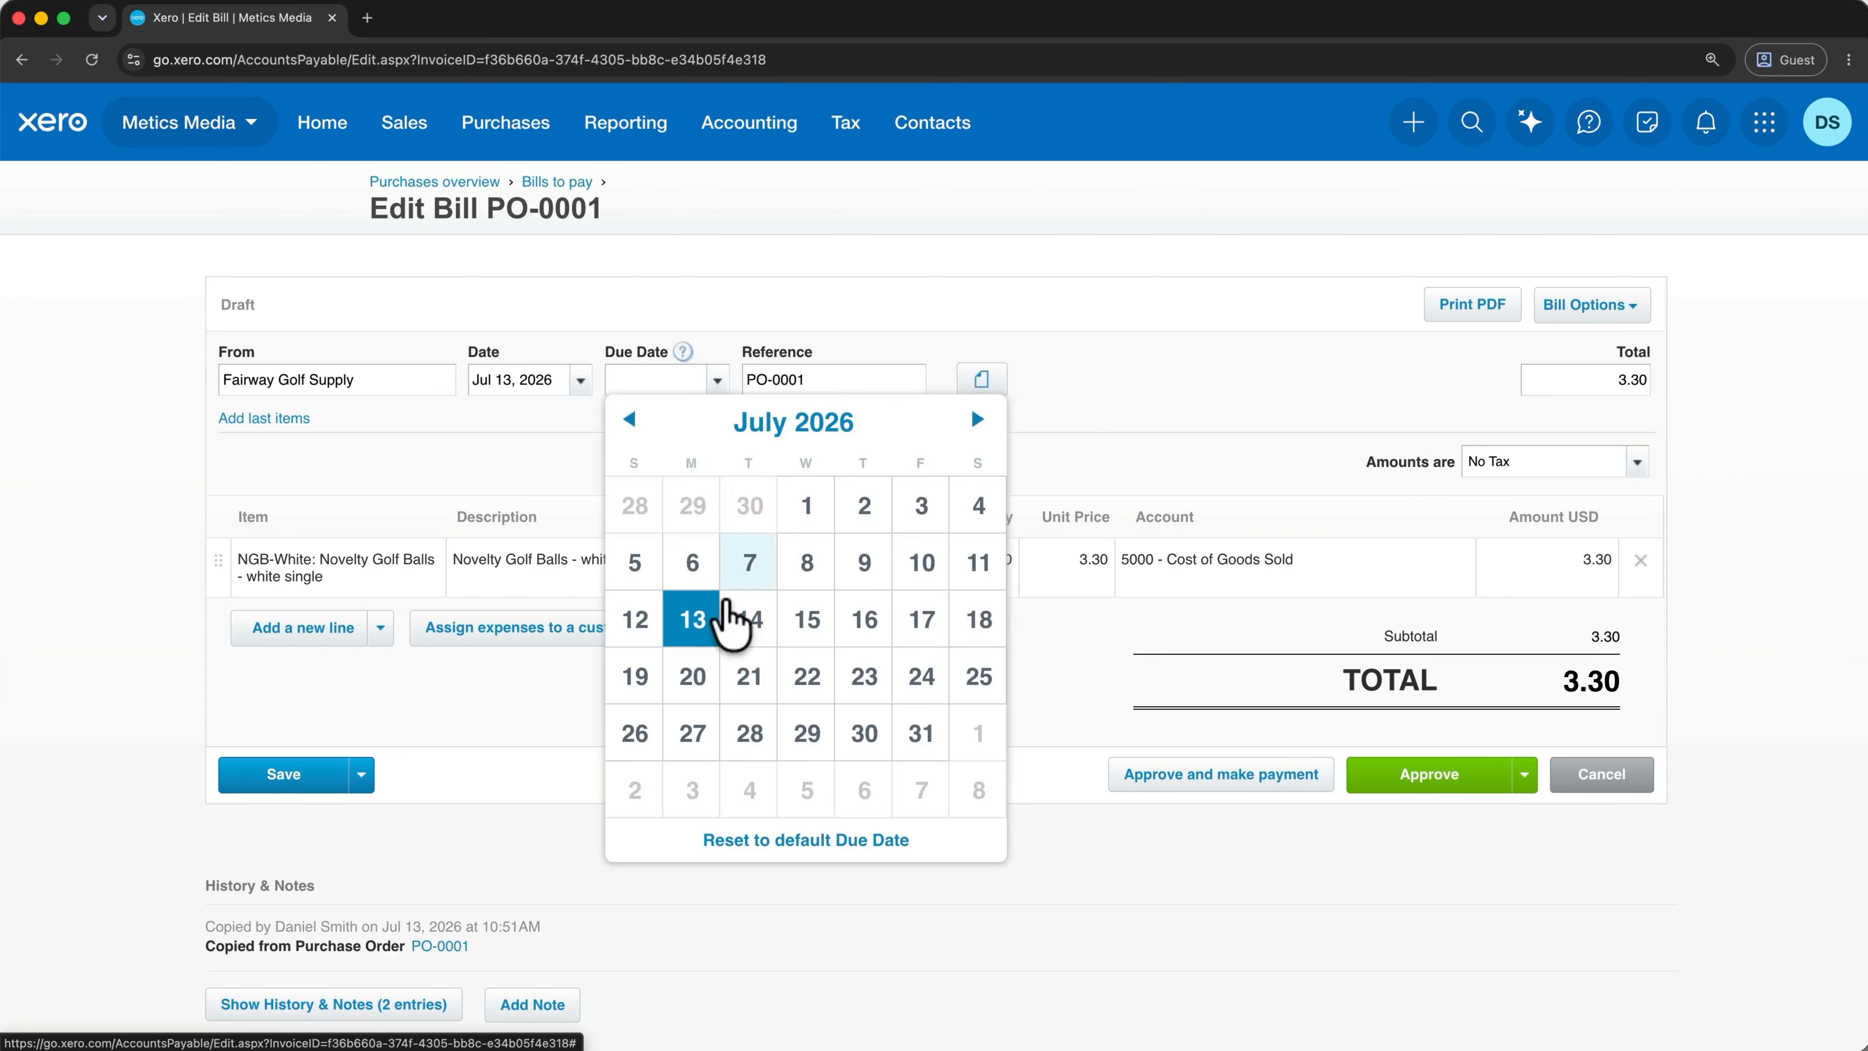
left_click(699, 676)
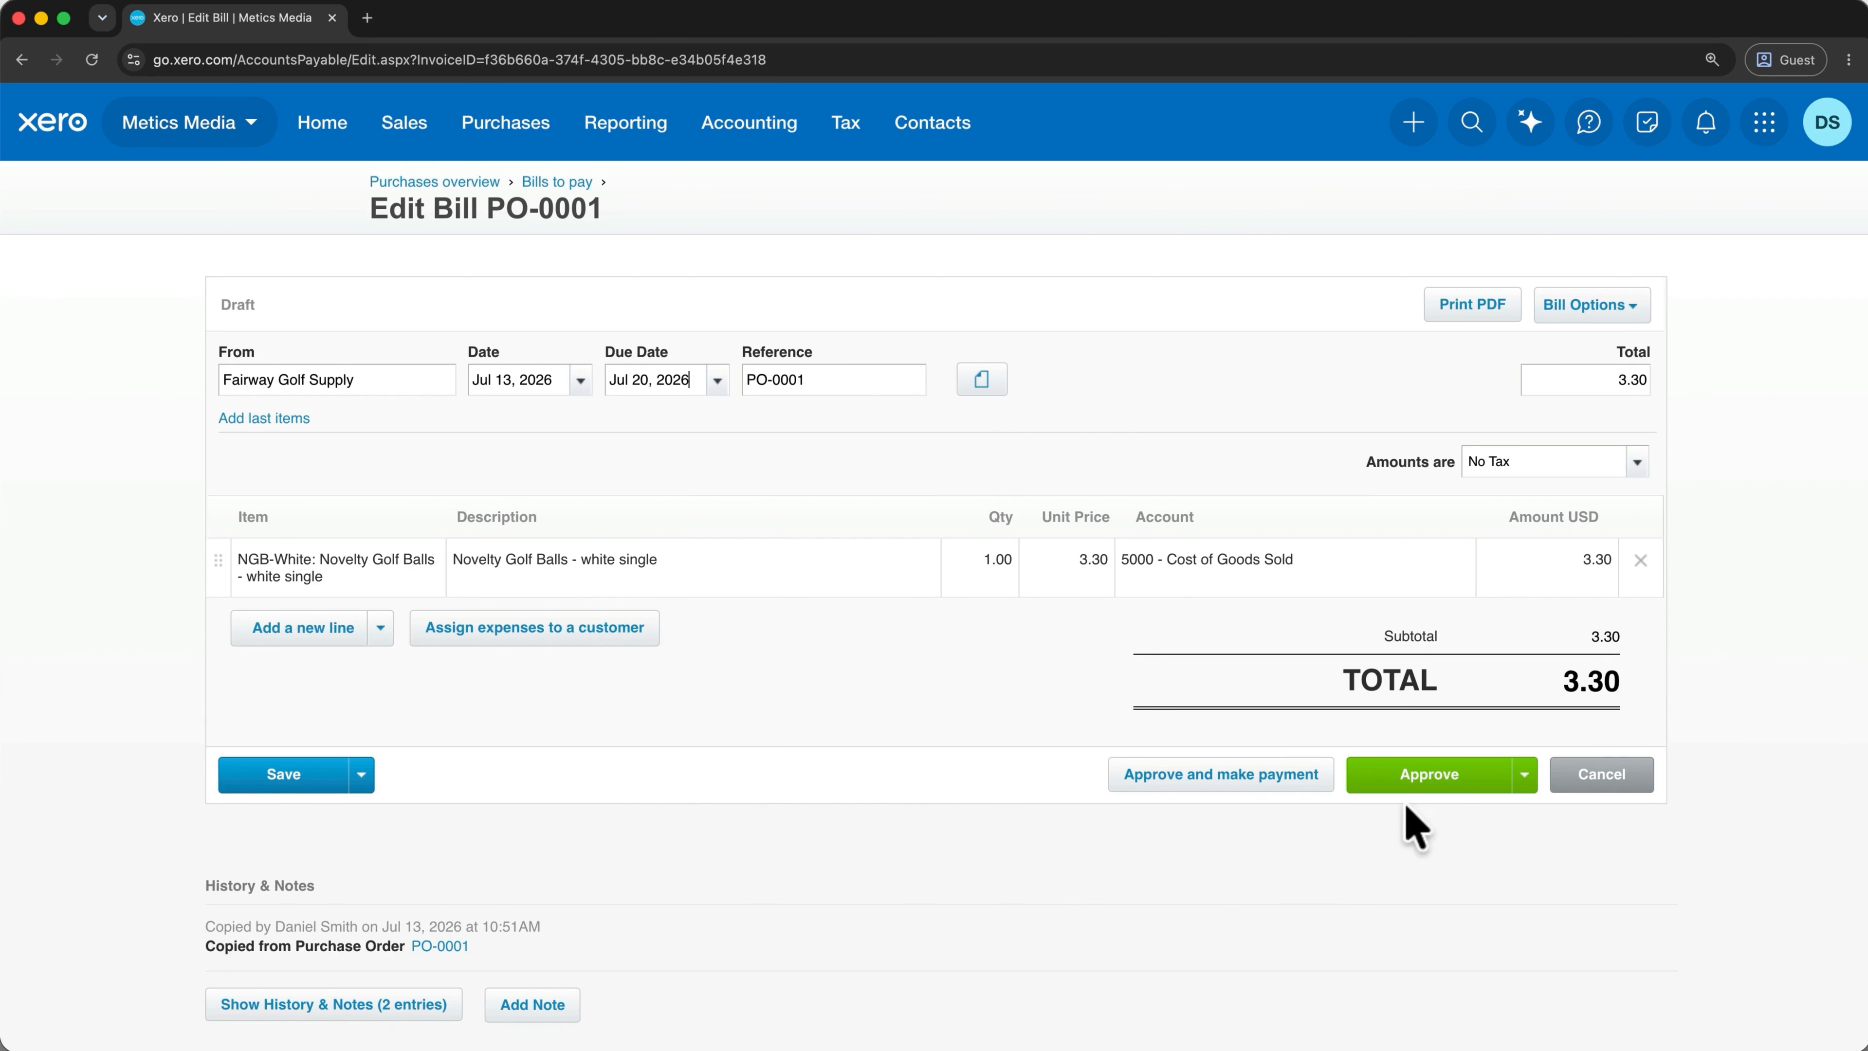
left_click(1417, 781)
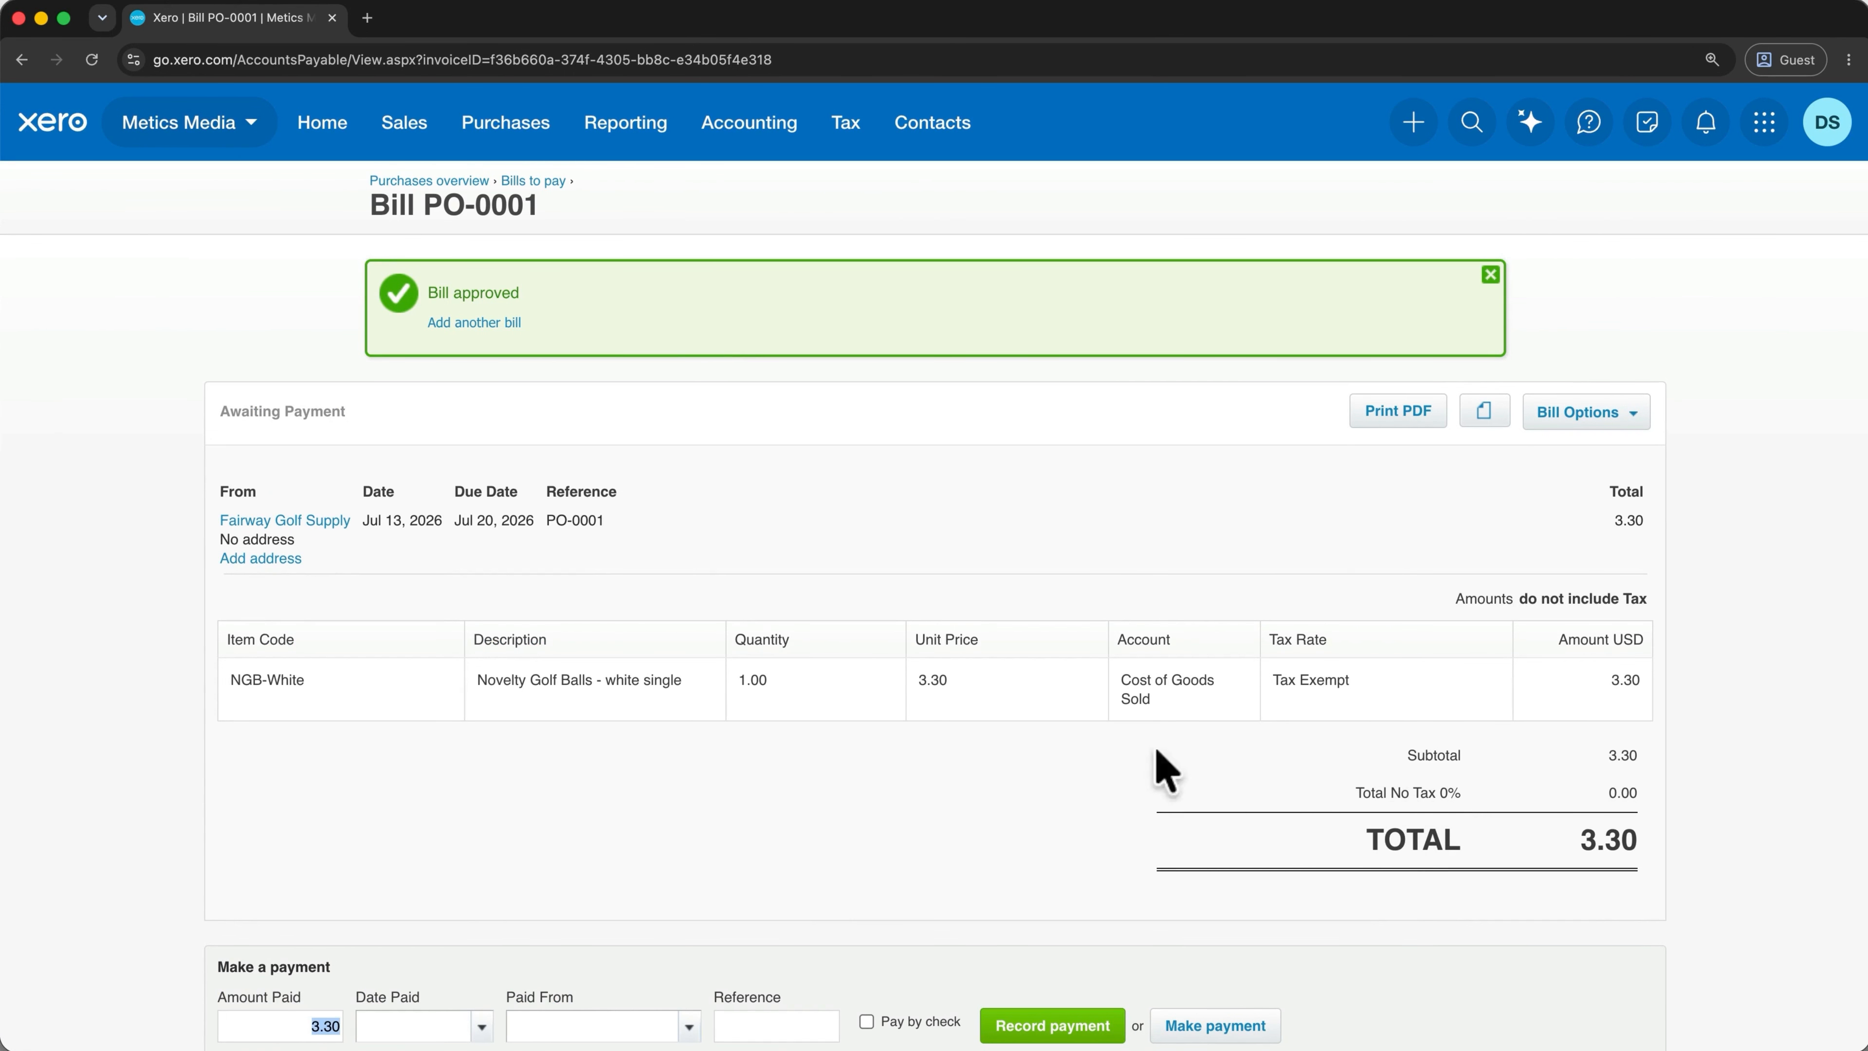
left_click(544, 184)
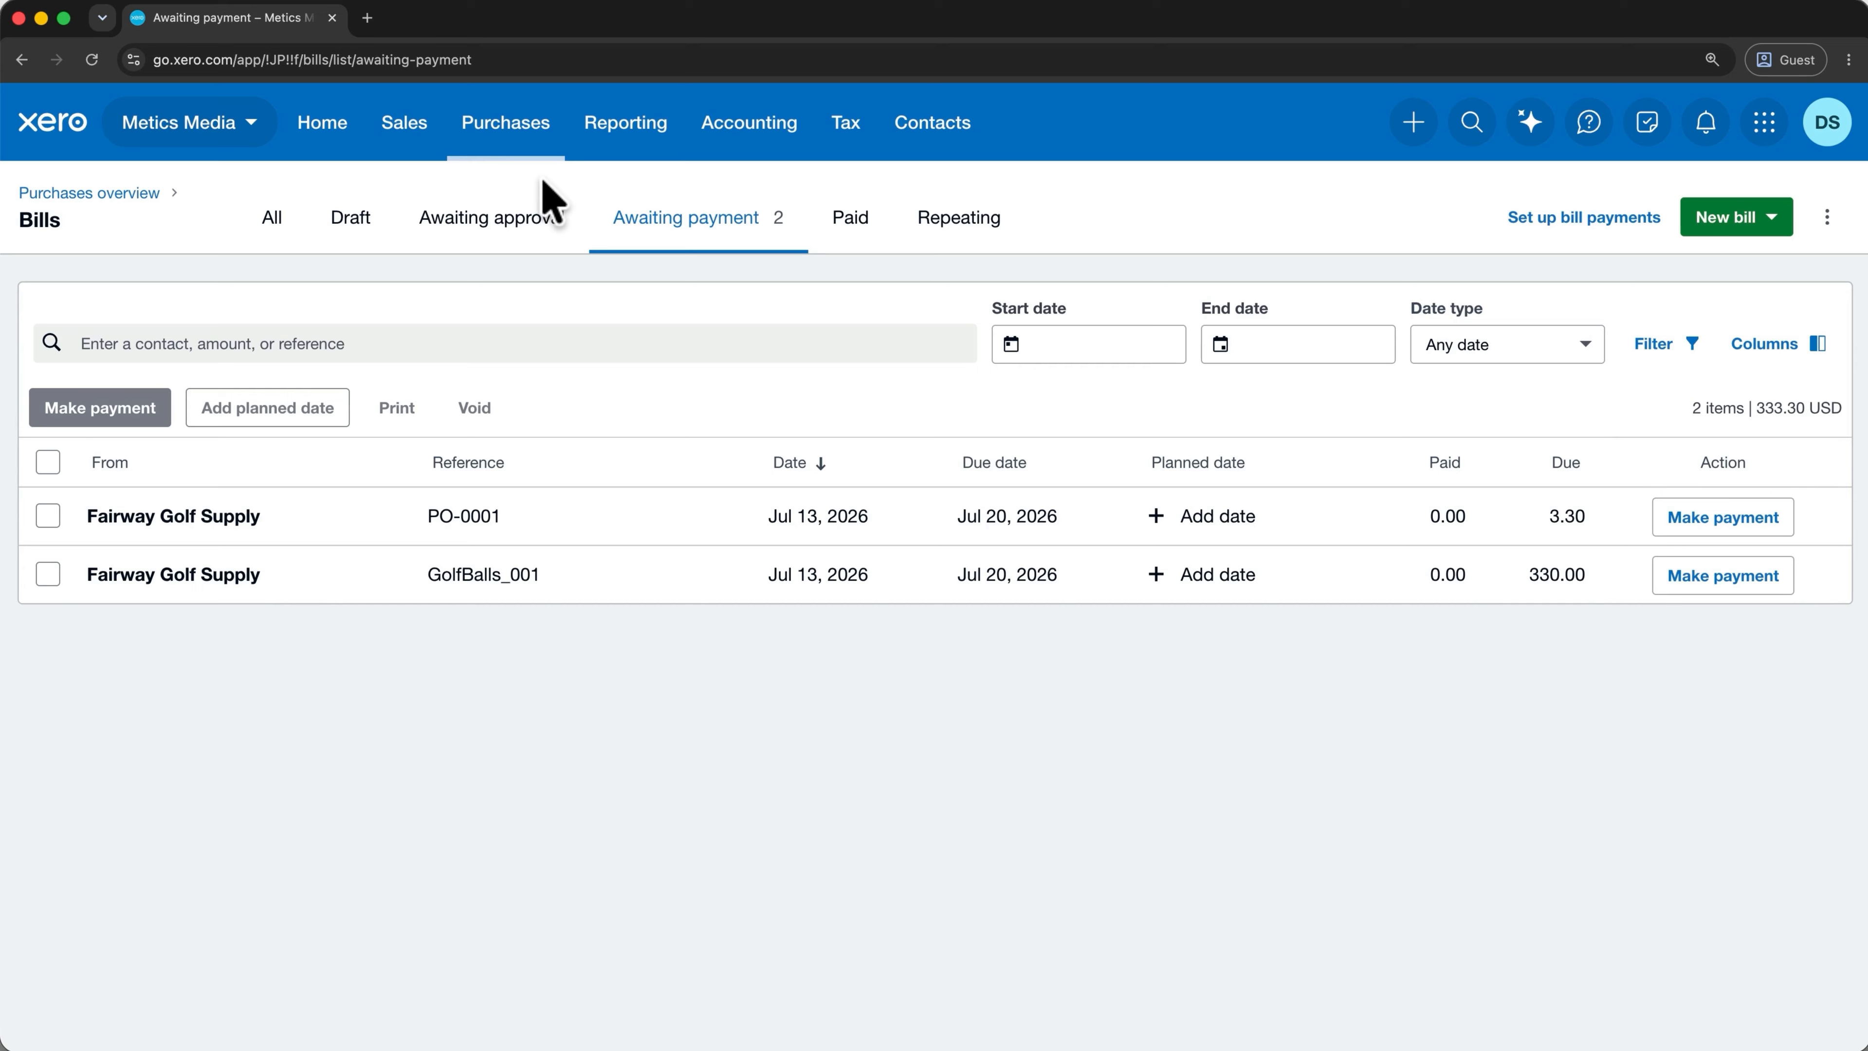
left_click(251, 124)
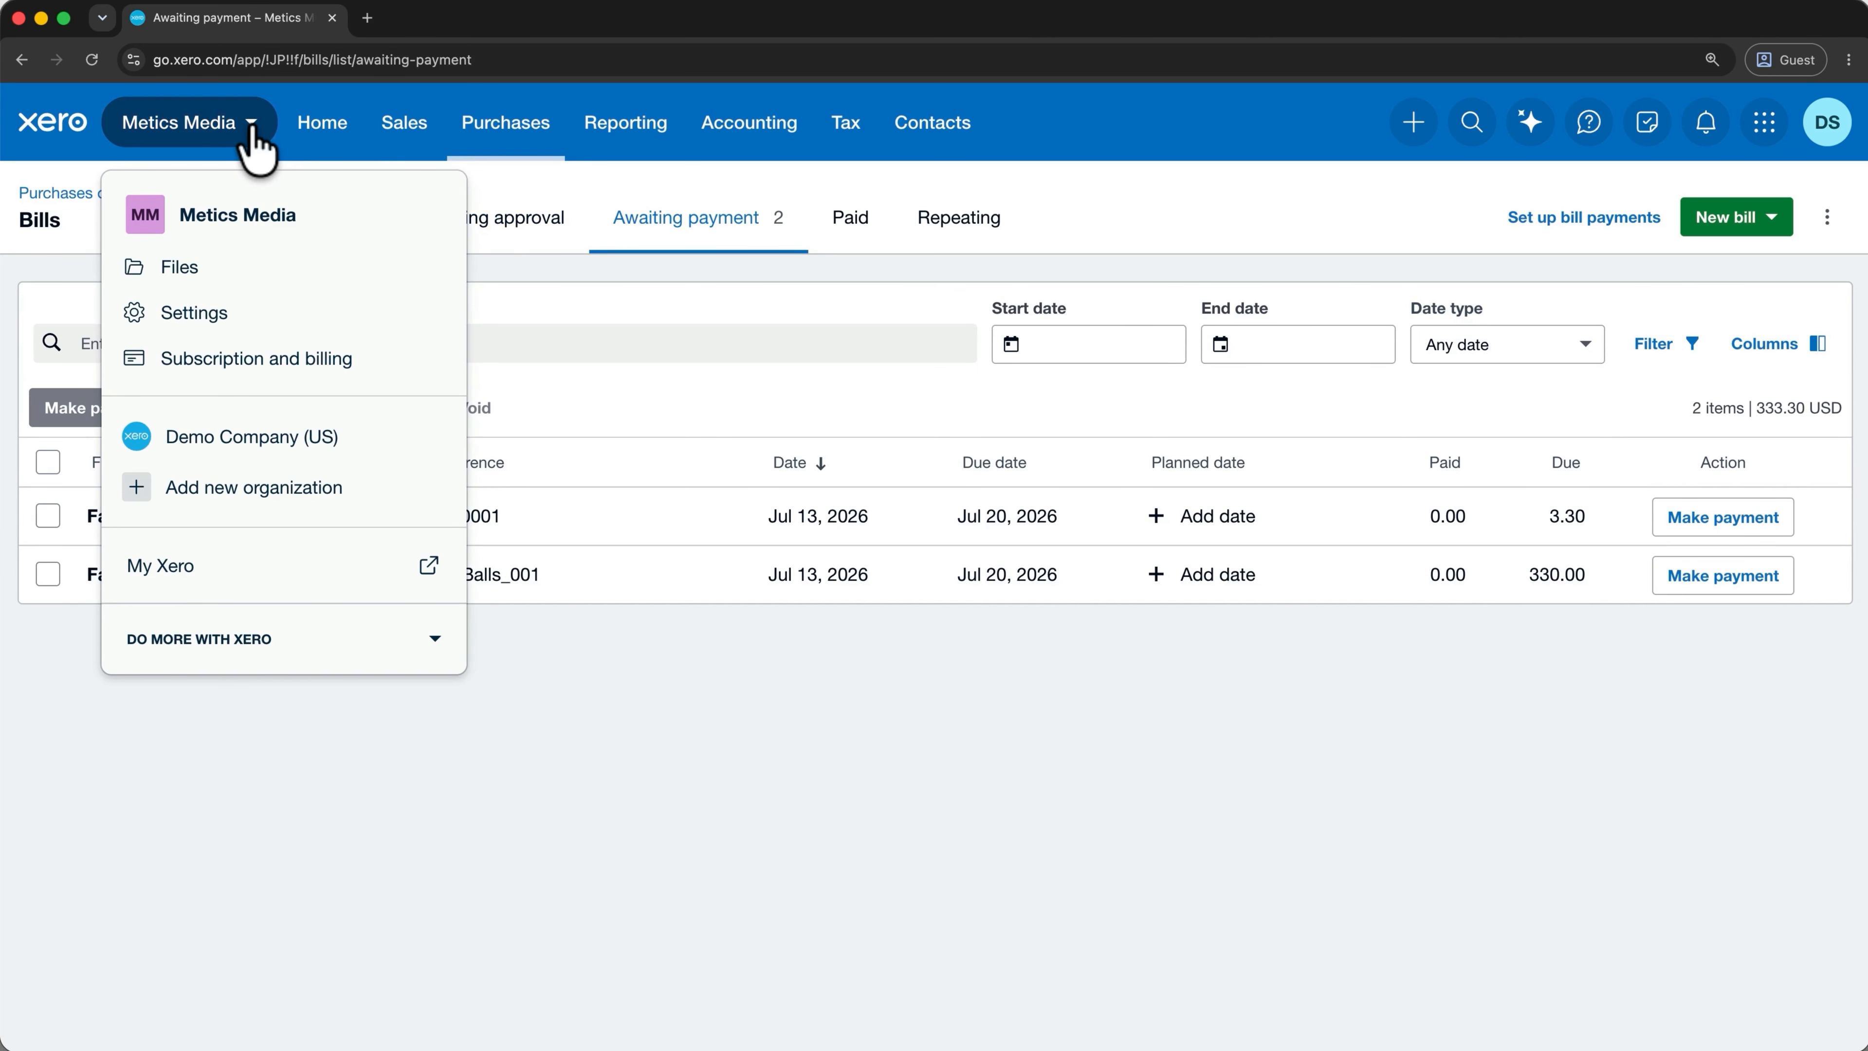
Switch to Demo Company (US), open All reports, and star Cash Summary as a favourite.
left_click(278, 437)
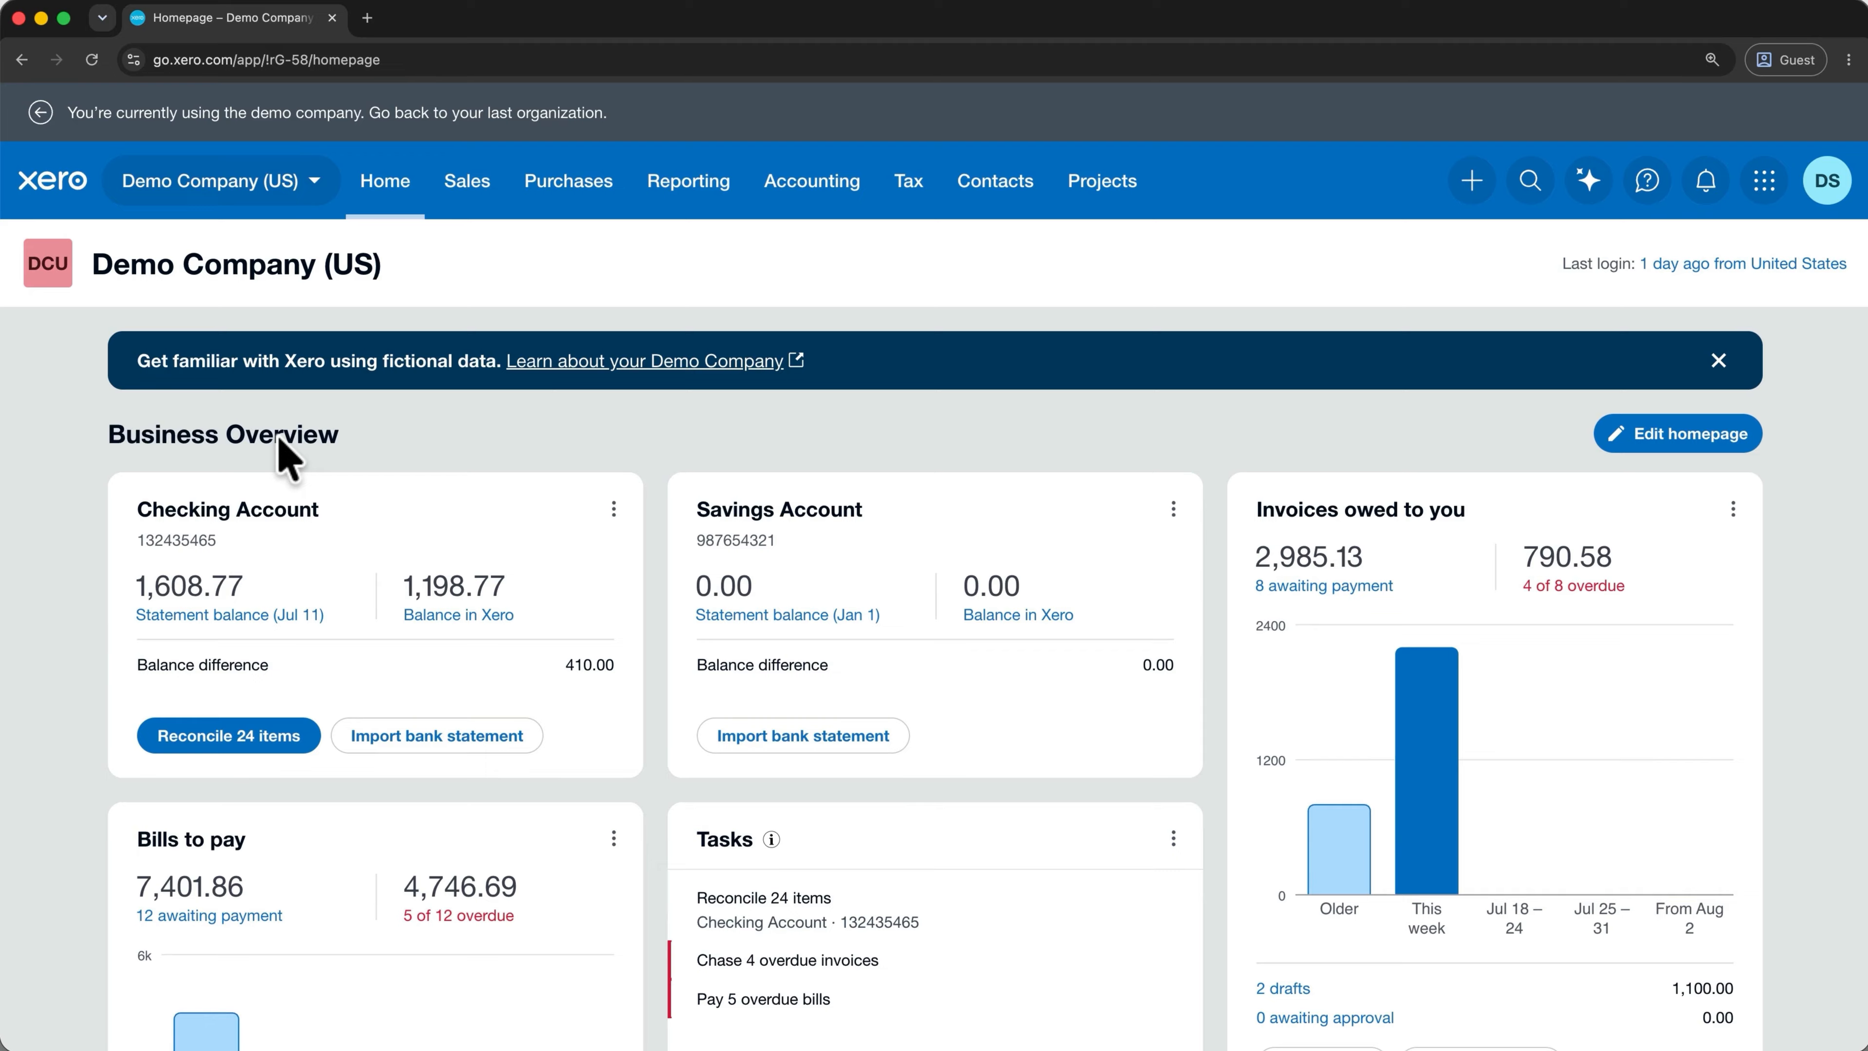
left_click(657, 186)
left_click(756, 279)
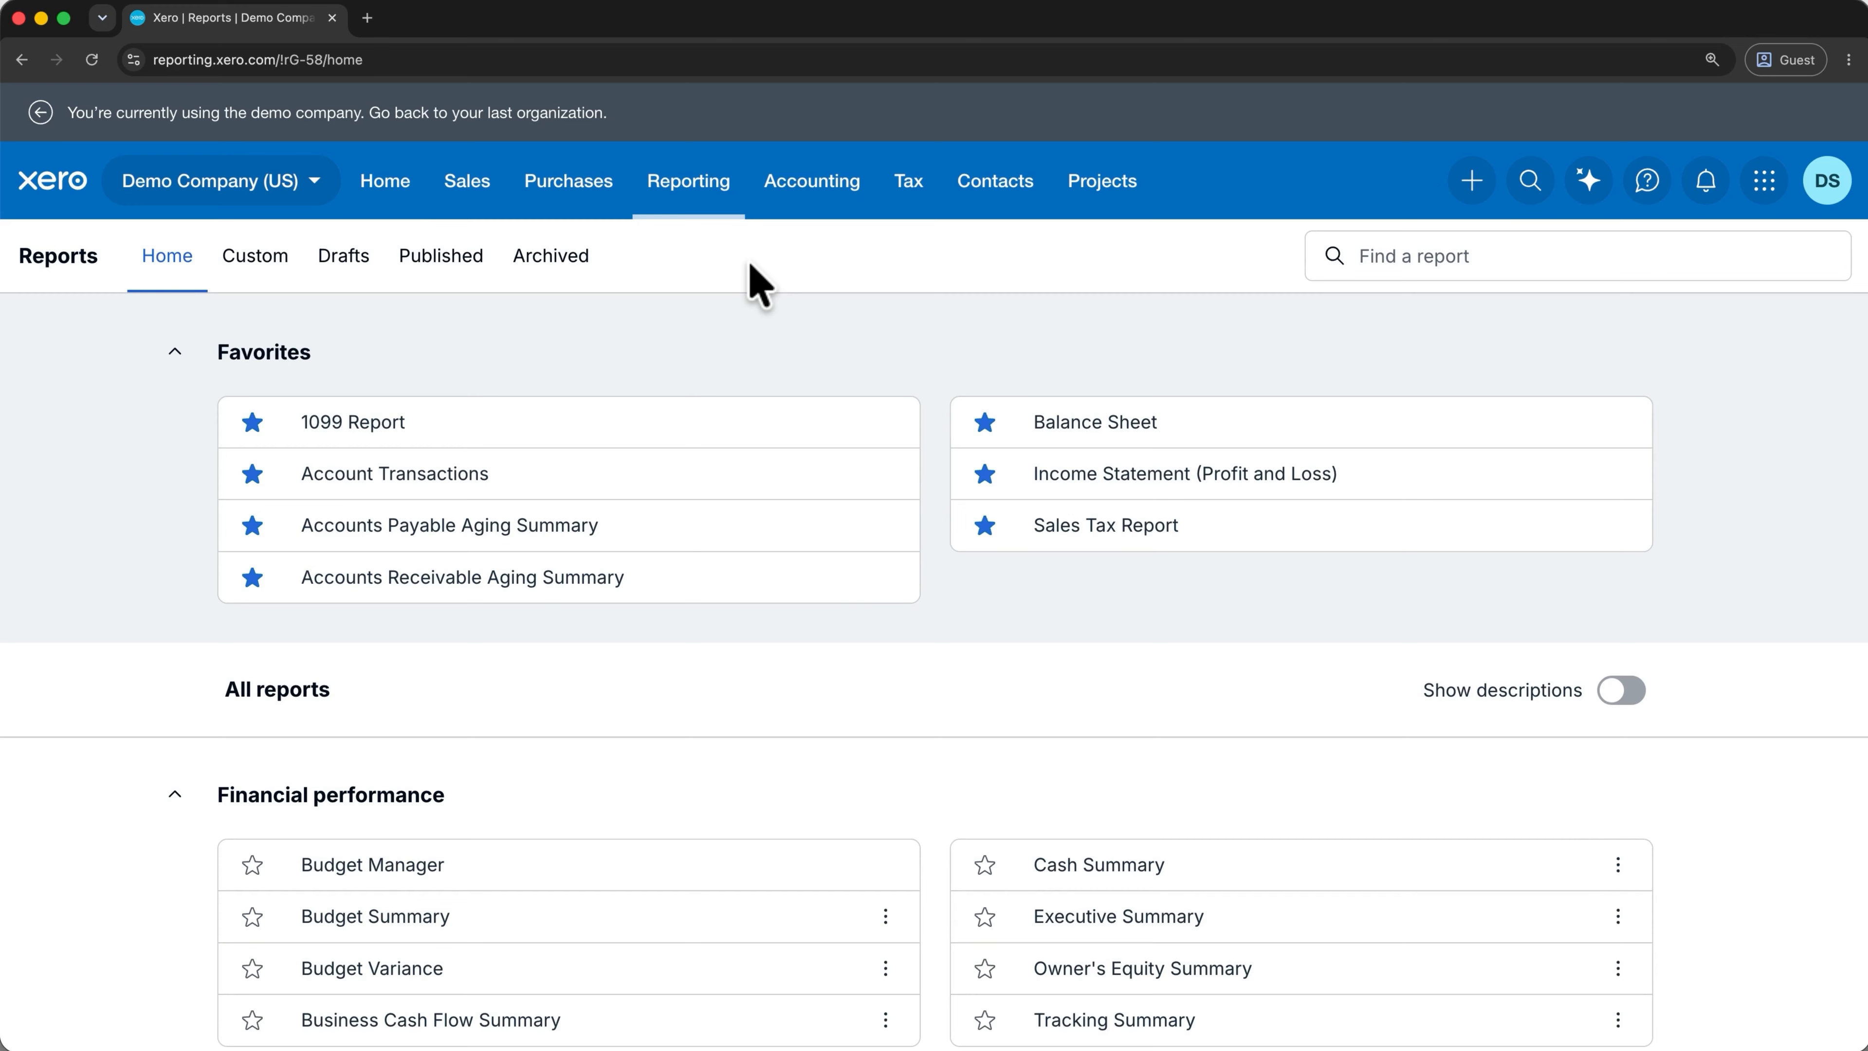
left_click(984, 866)
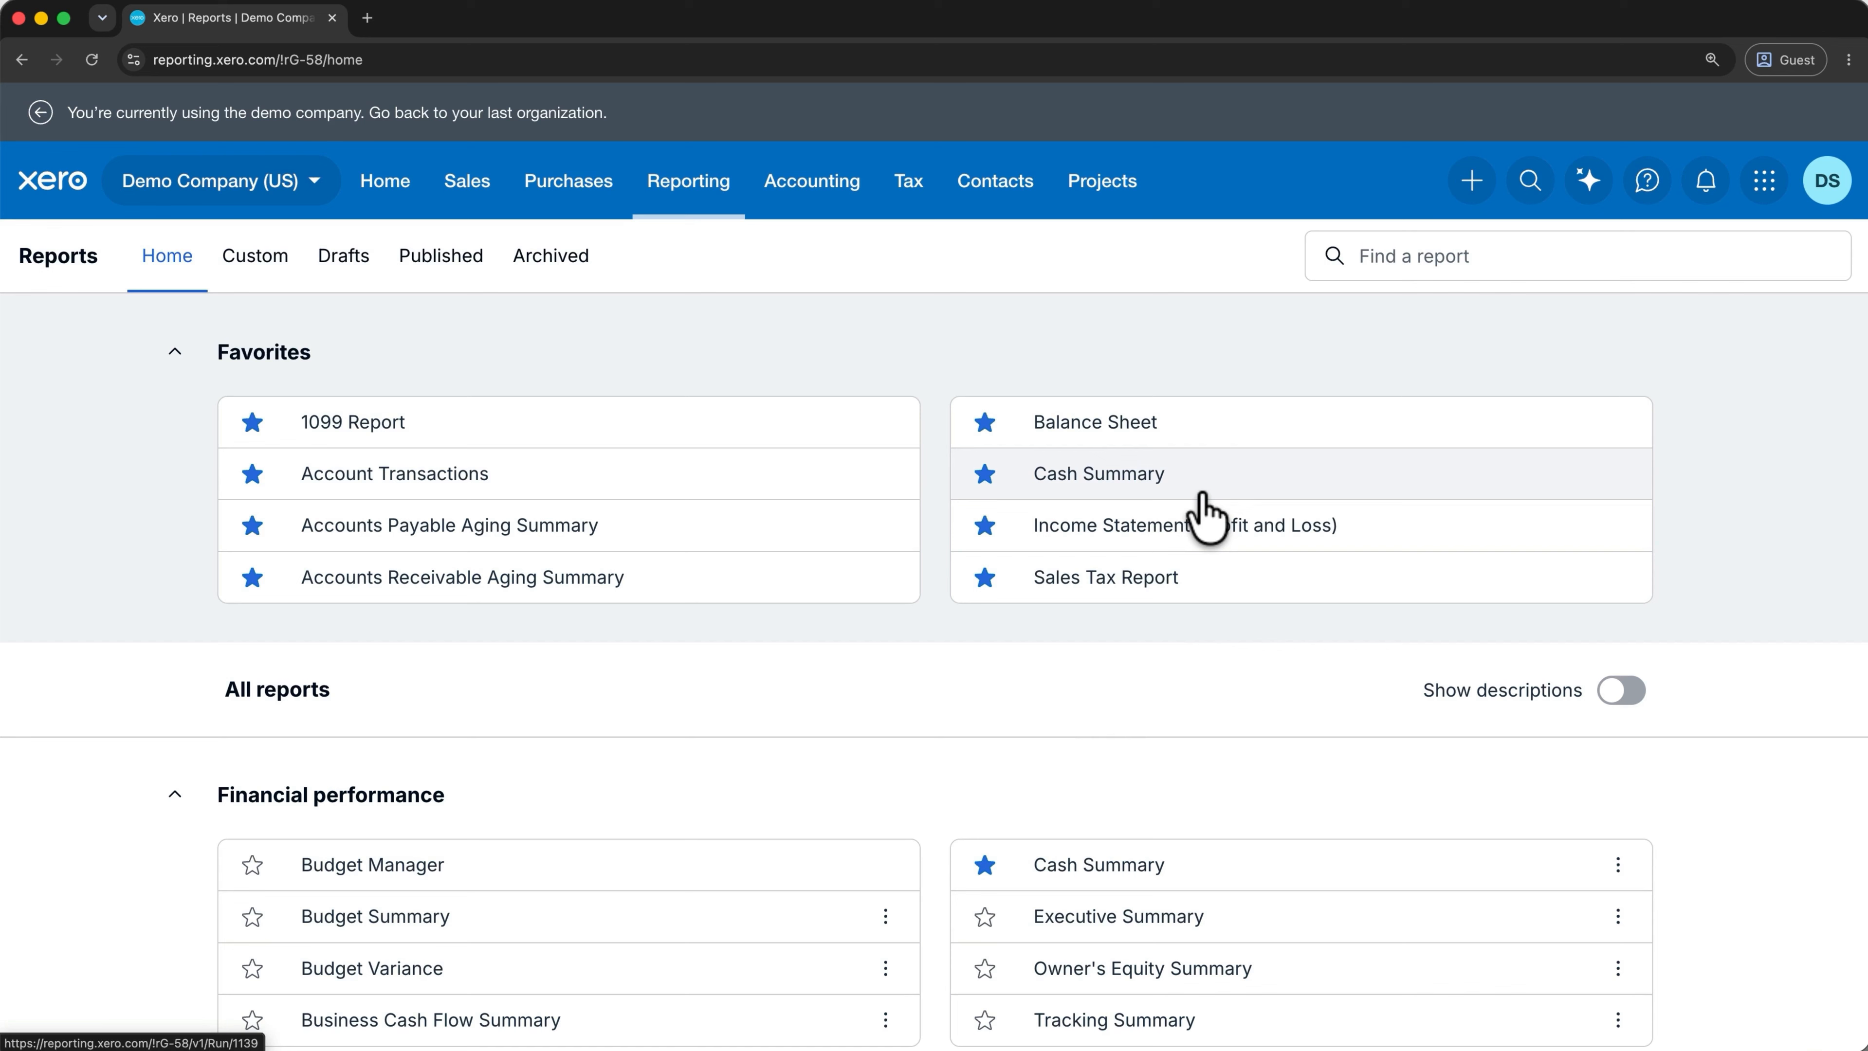
Open the Balance Sheet report from Favorites and bring up its date choices.
left_click(1266, 426)
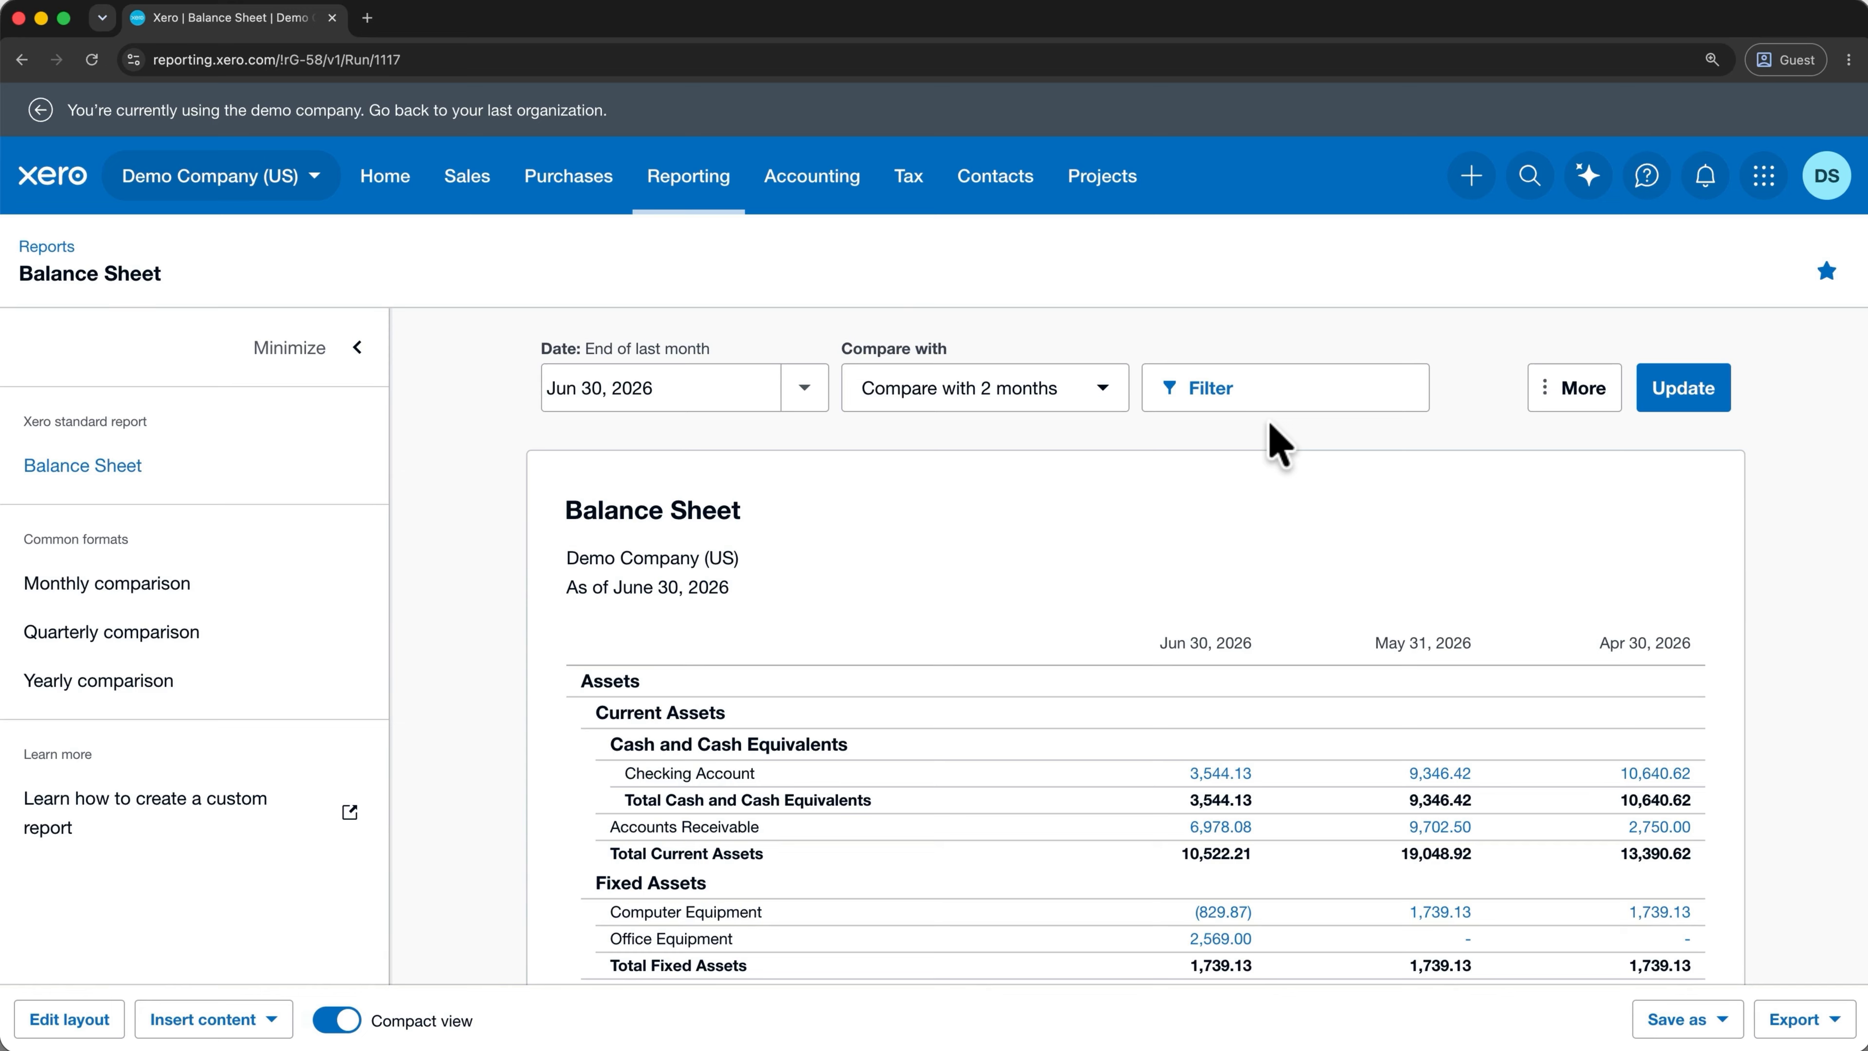
left_click(805, 388)
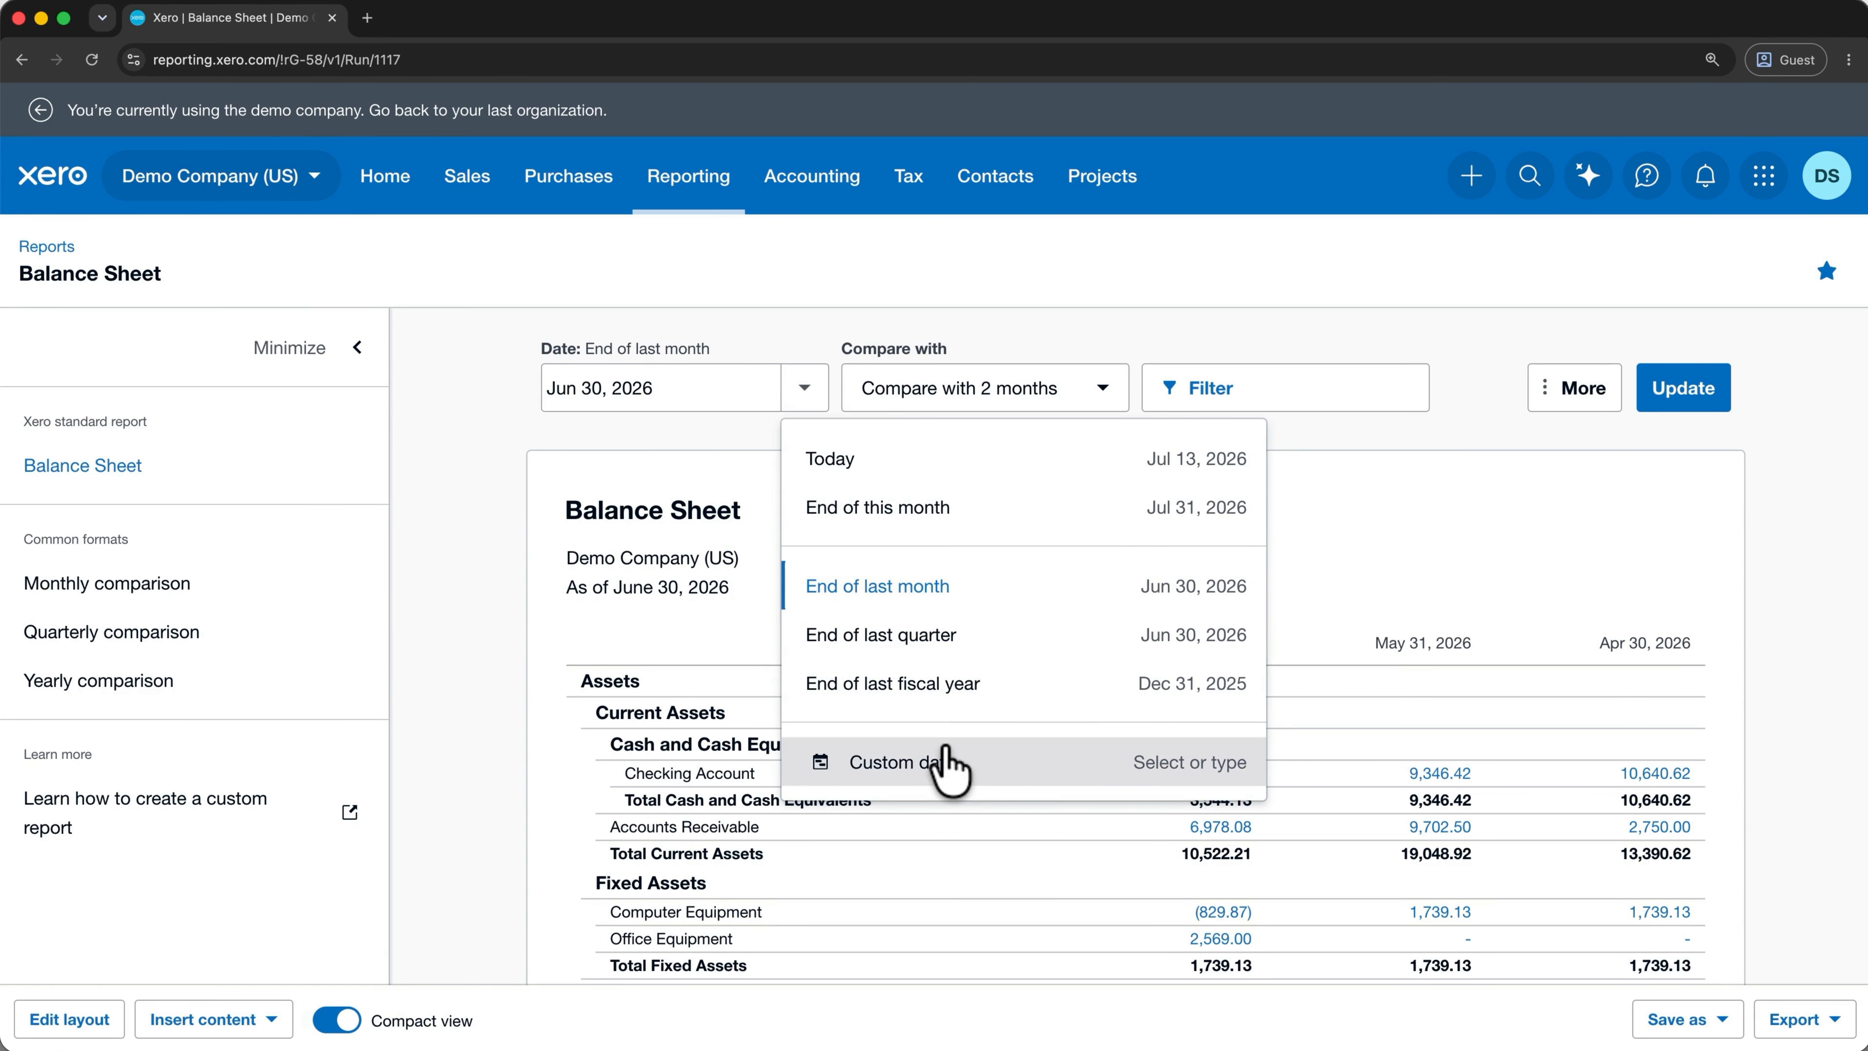
Rerun the Balance Sheet as of end of this month, July 31, 2026, comparing the previous 3 quarters.
left_click(953, 508)
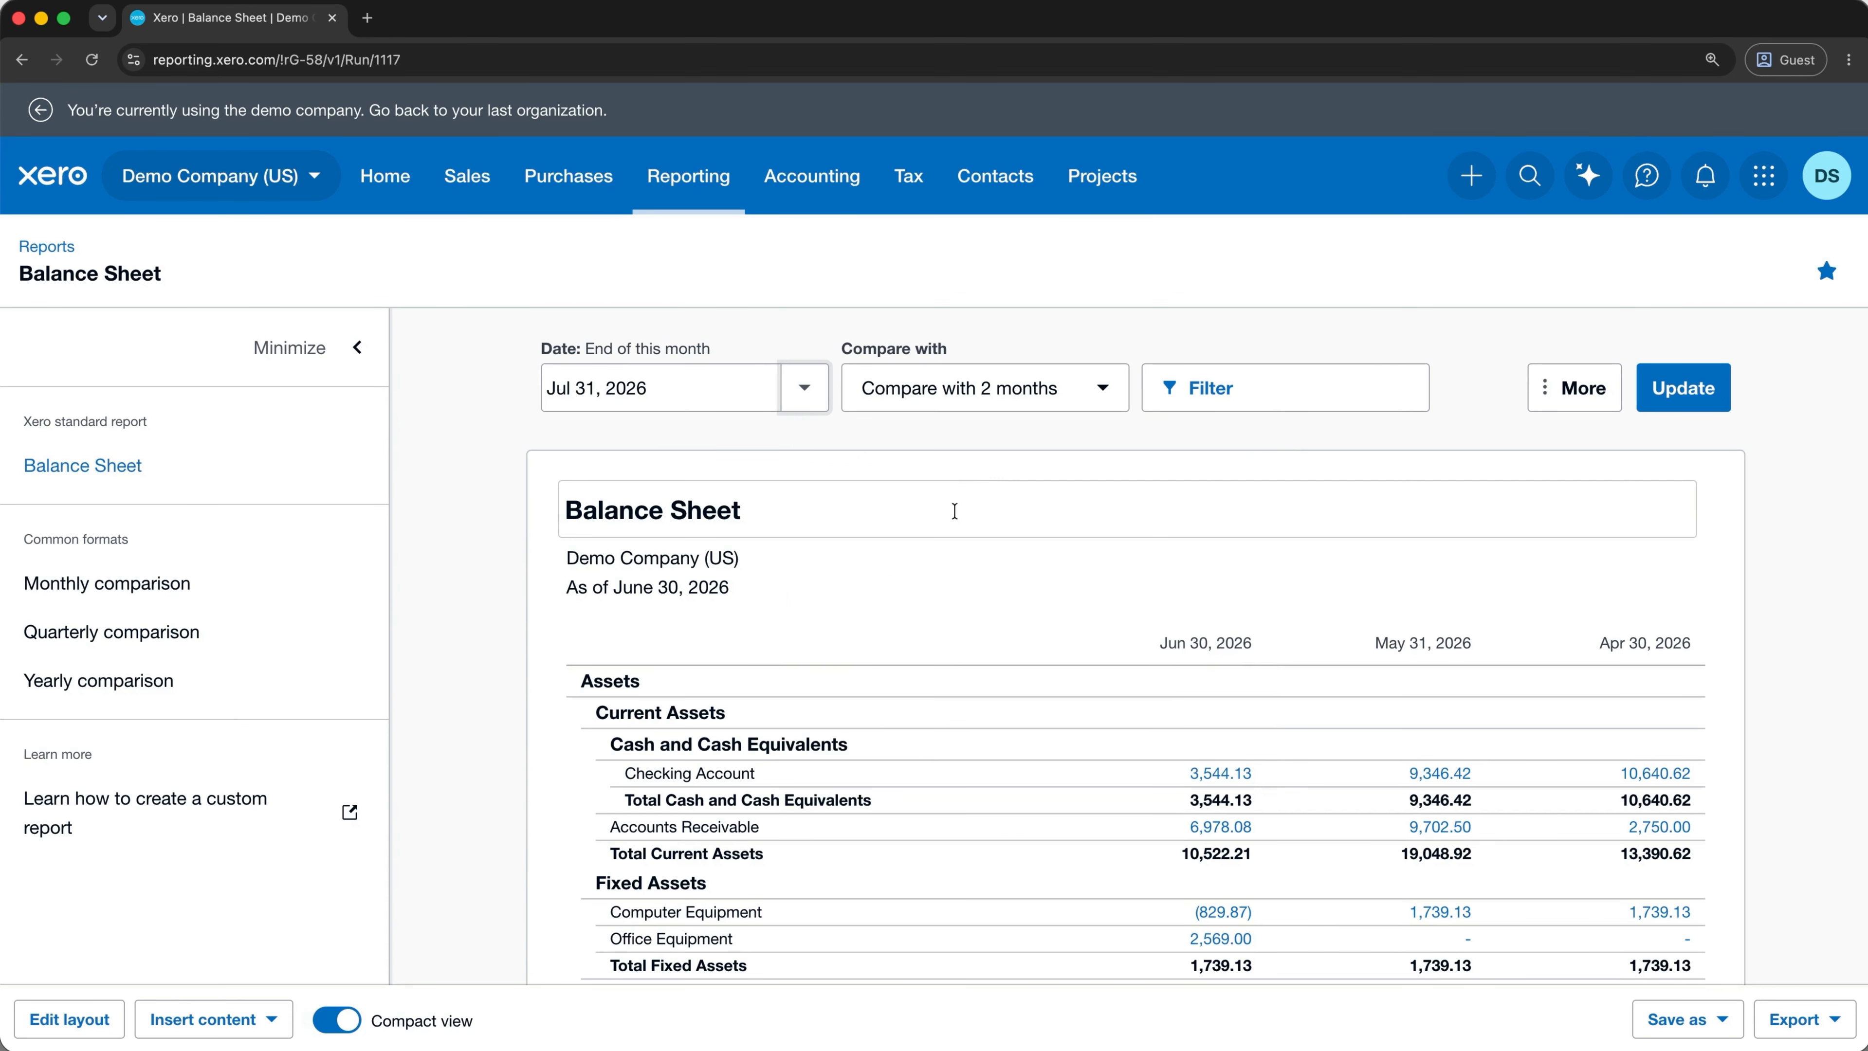
left_click(1079, 391)
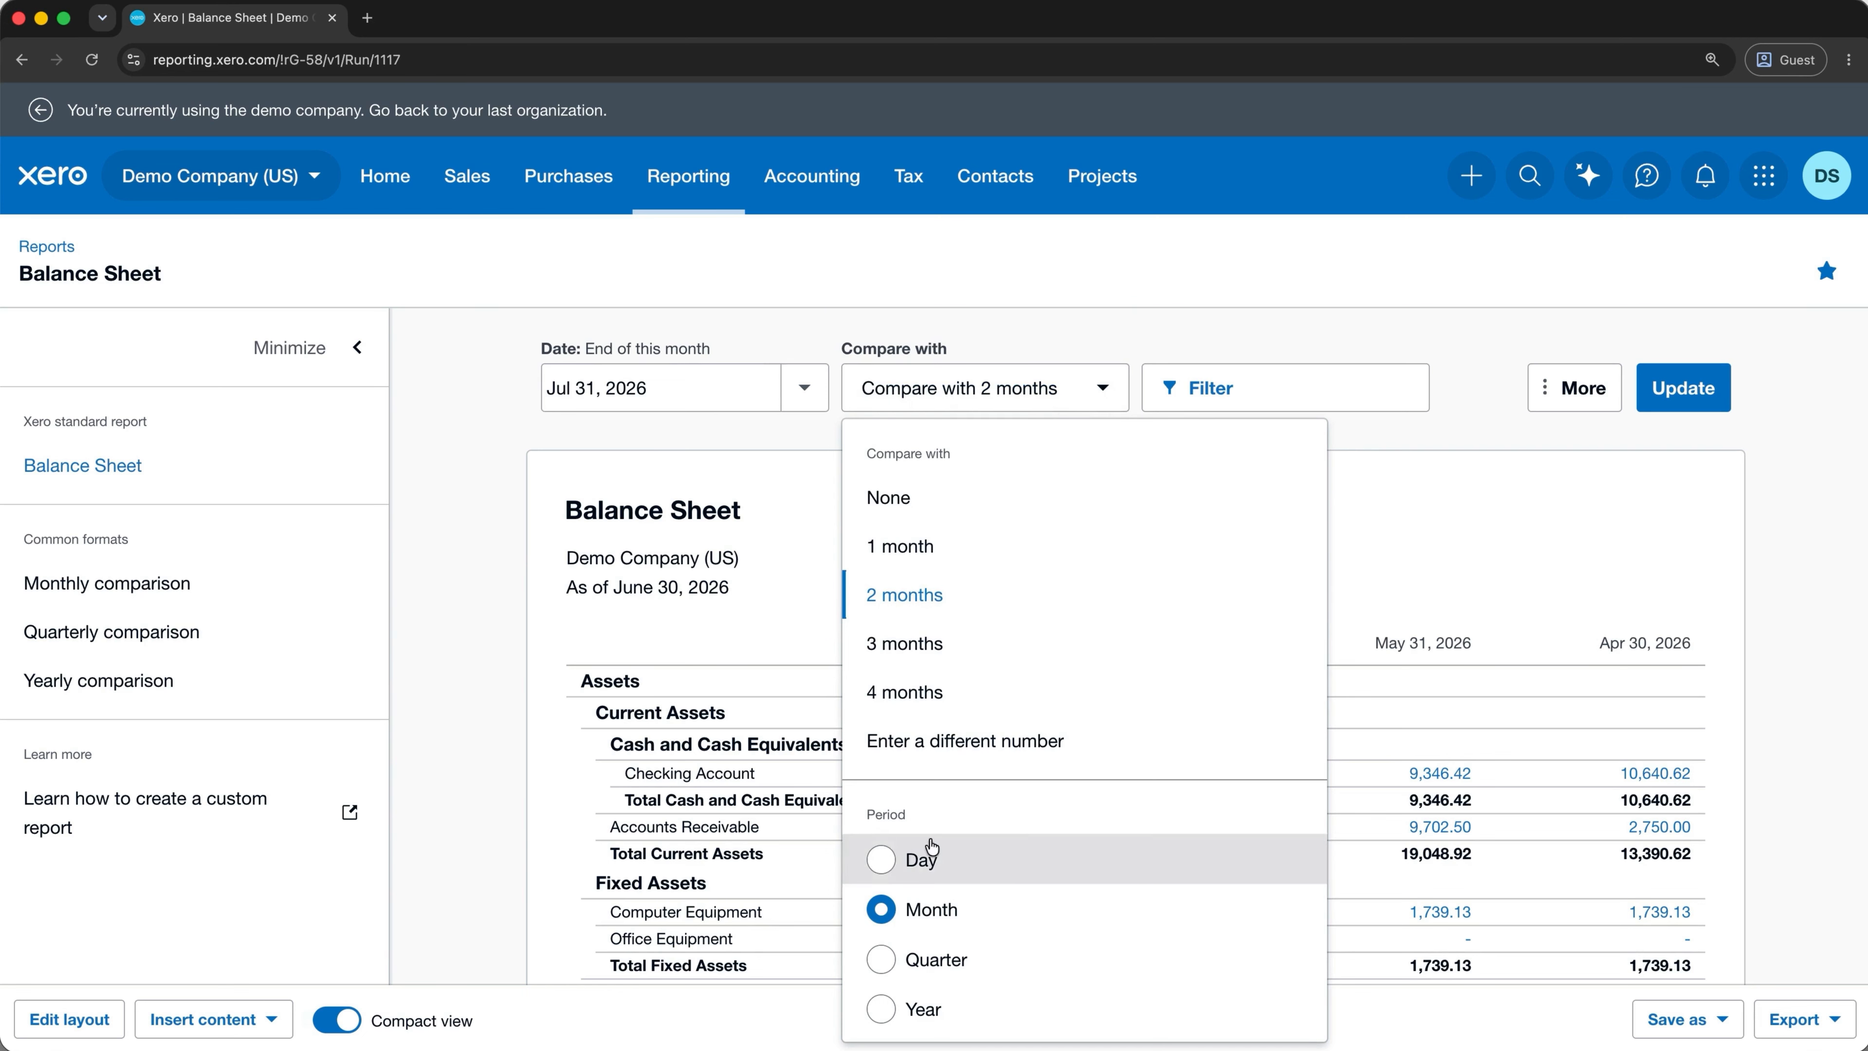
left_click(881, 959)
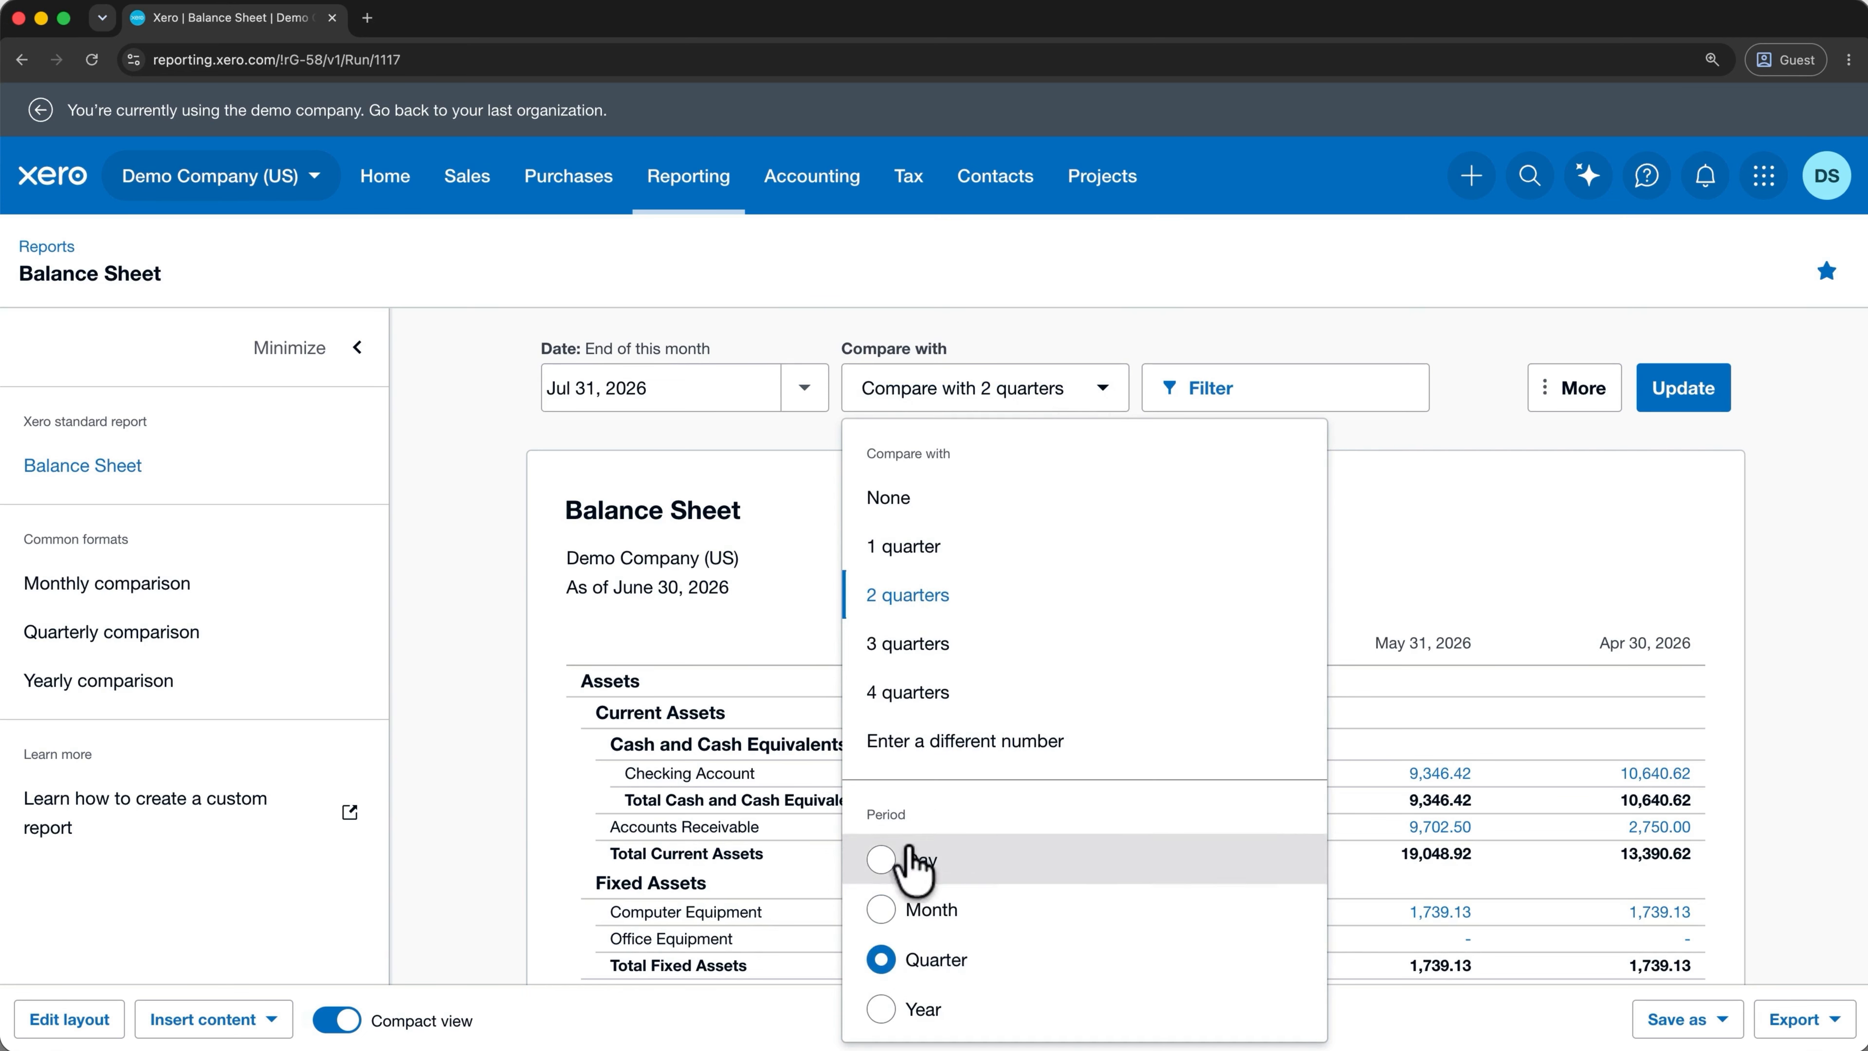
left_click(909, 646)
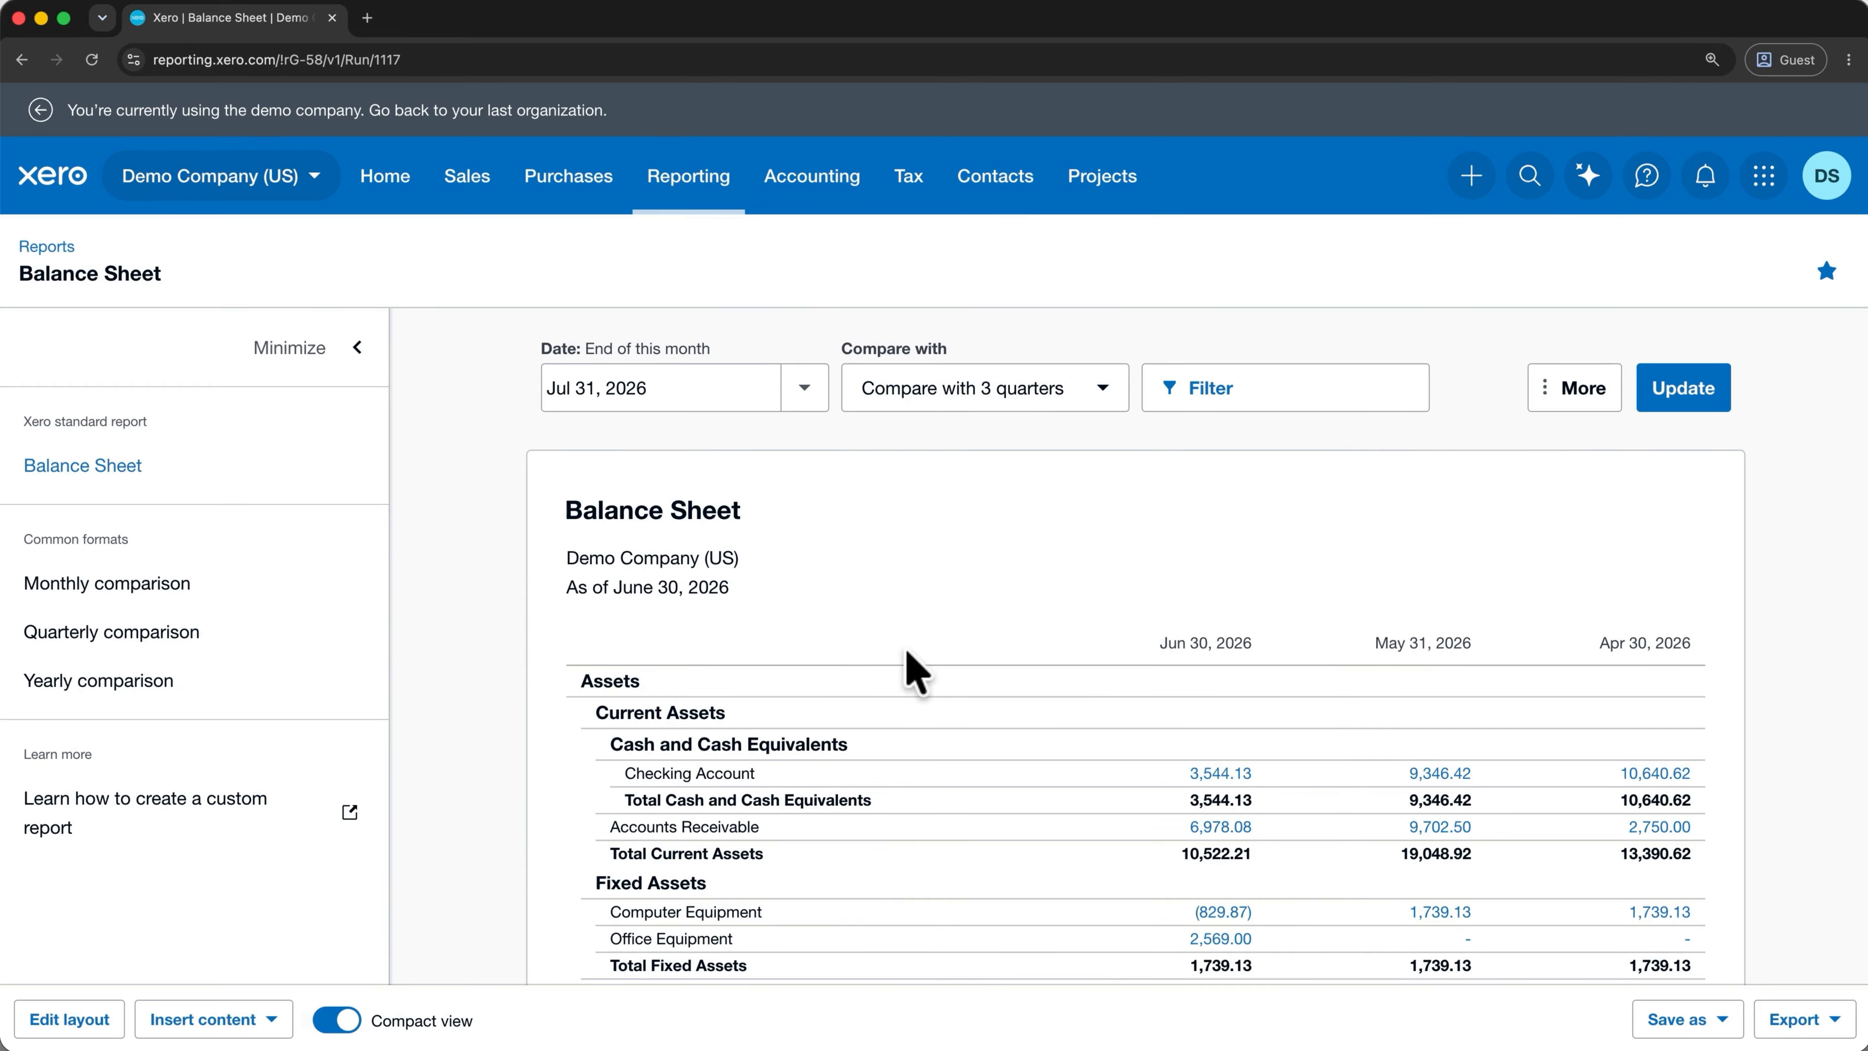
left_click(1658, 404)
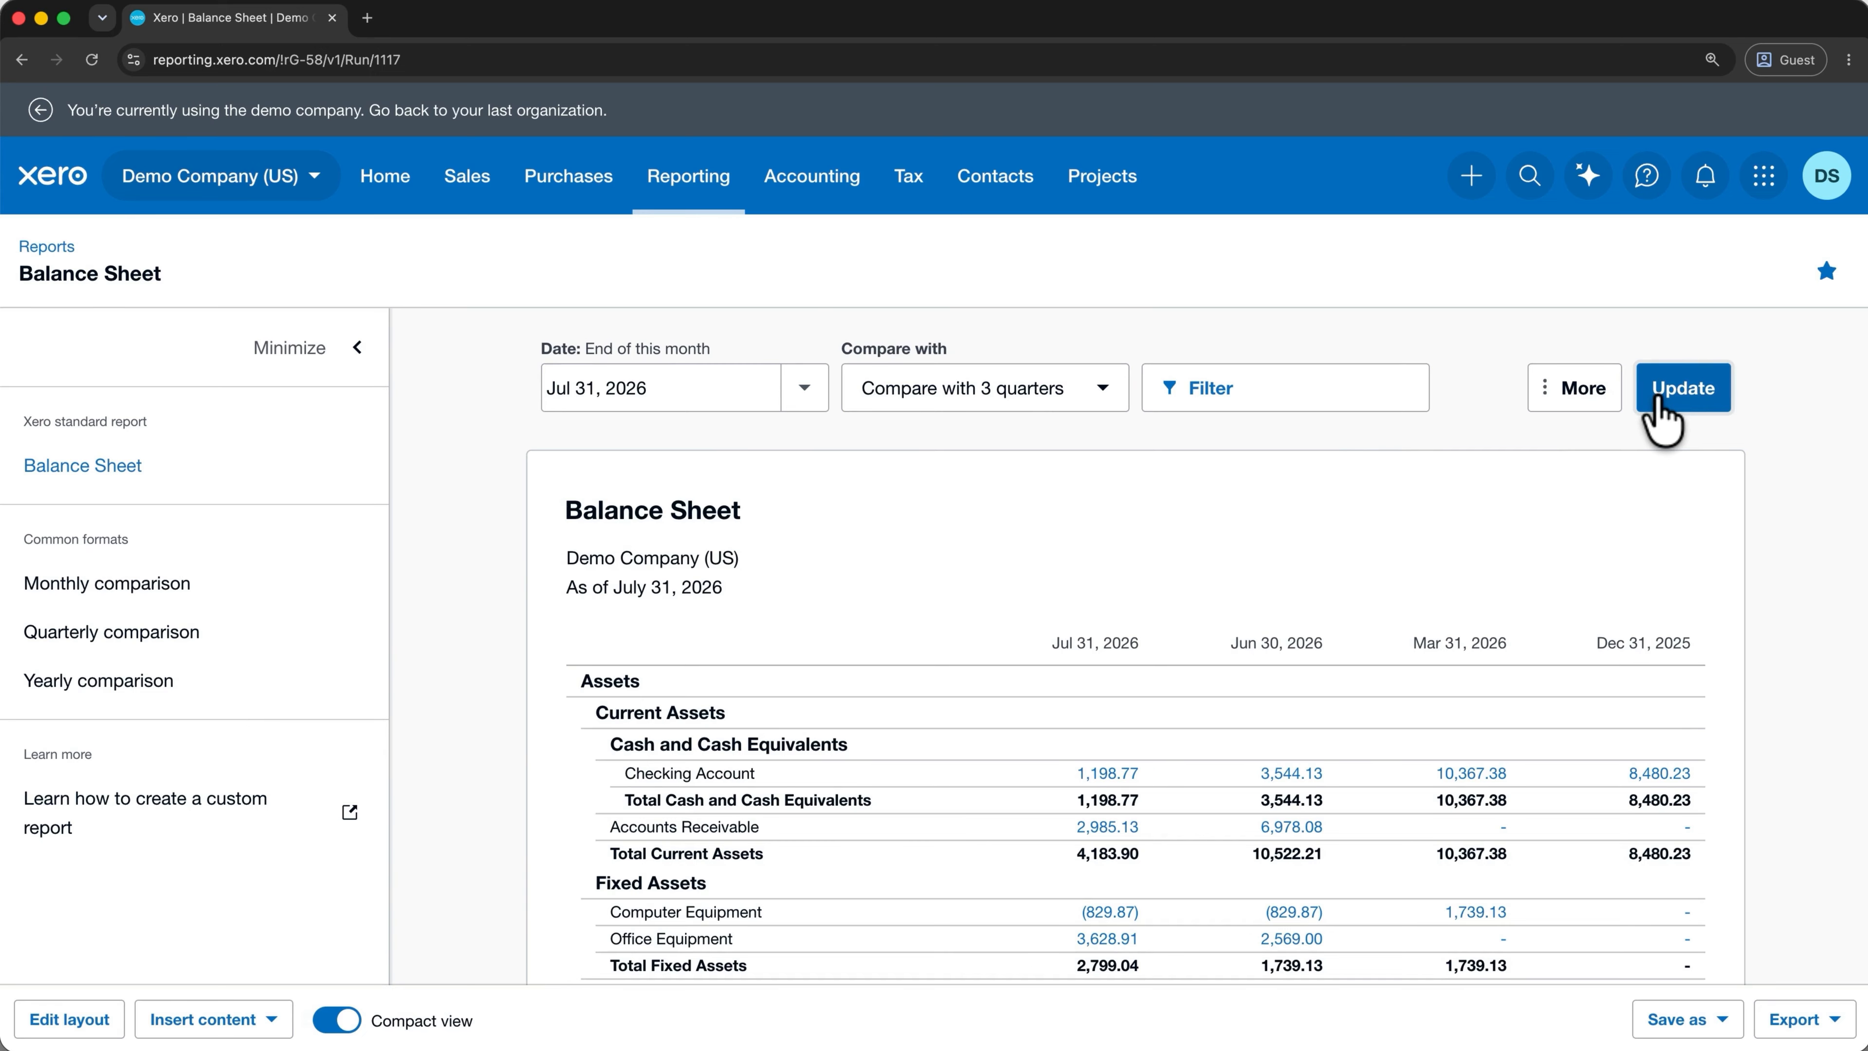
left_click(1358, 388)
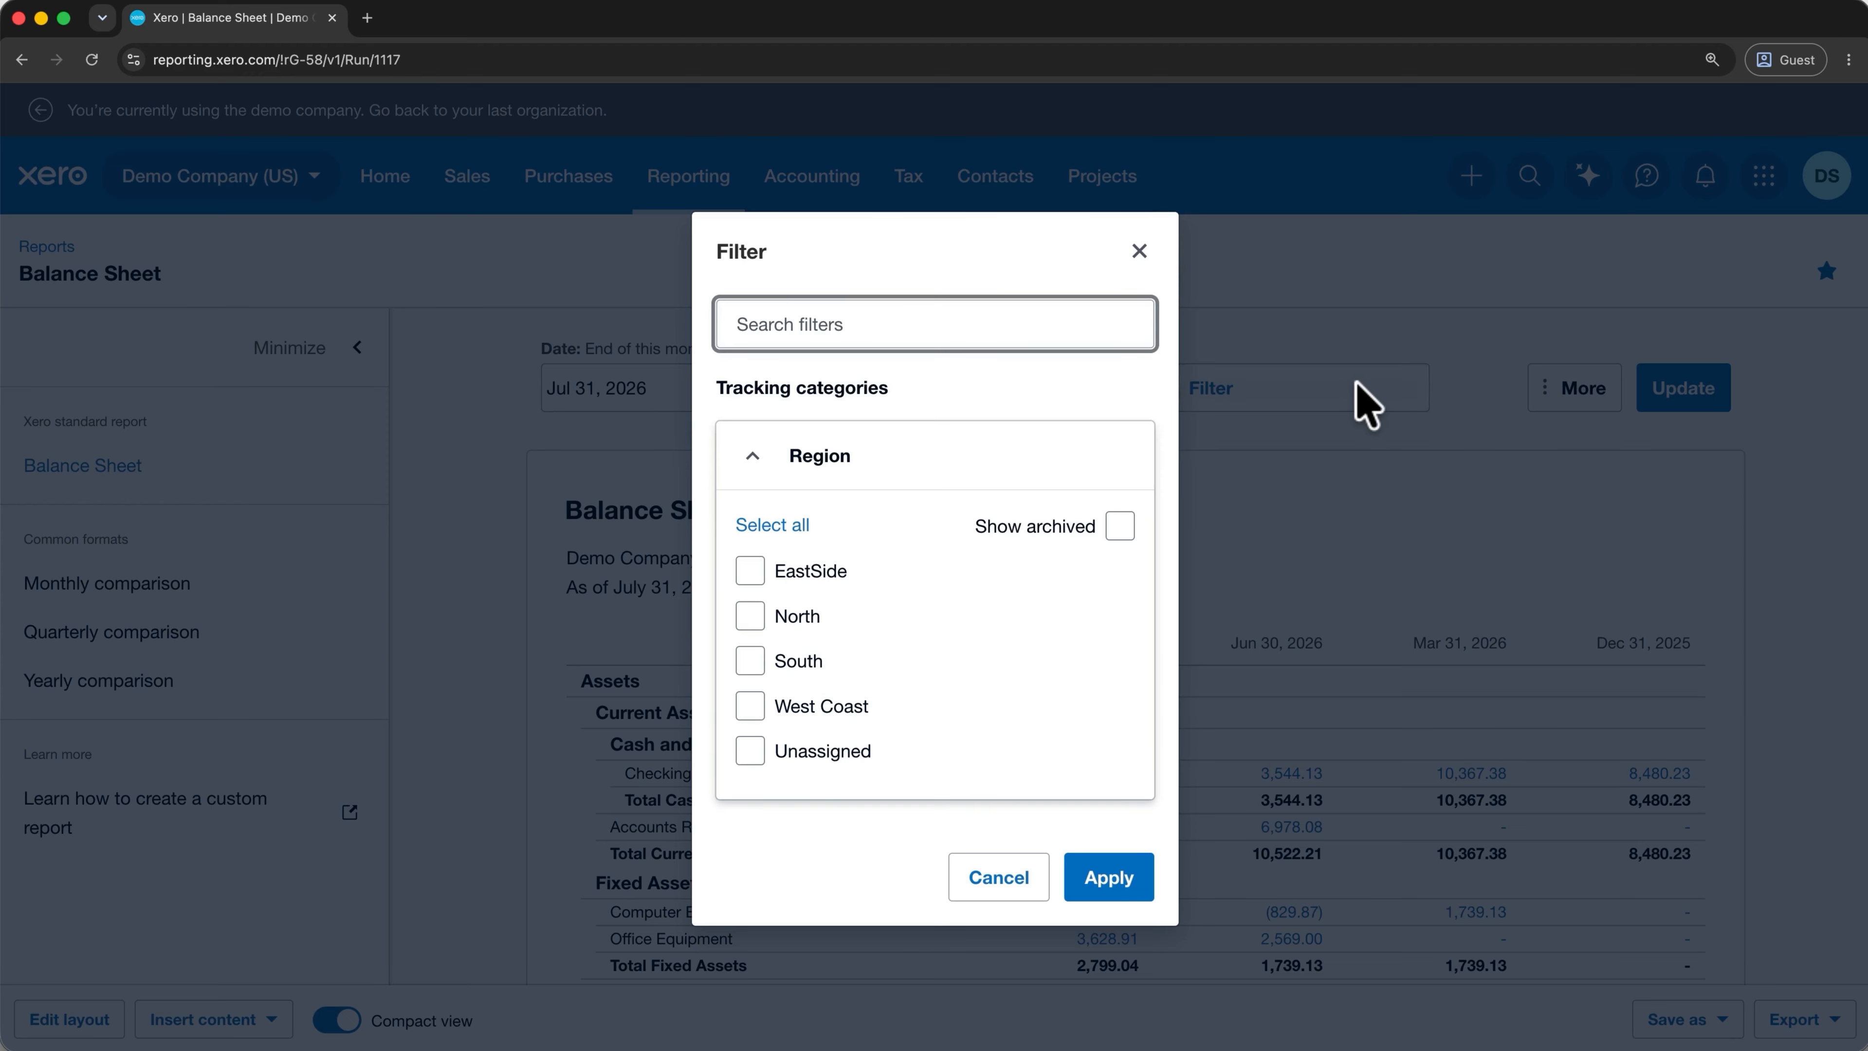
left_click(818, 575)
left_click(802, 617)
left_click(1060, 872)
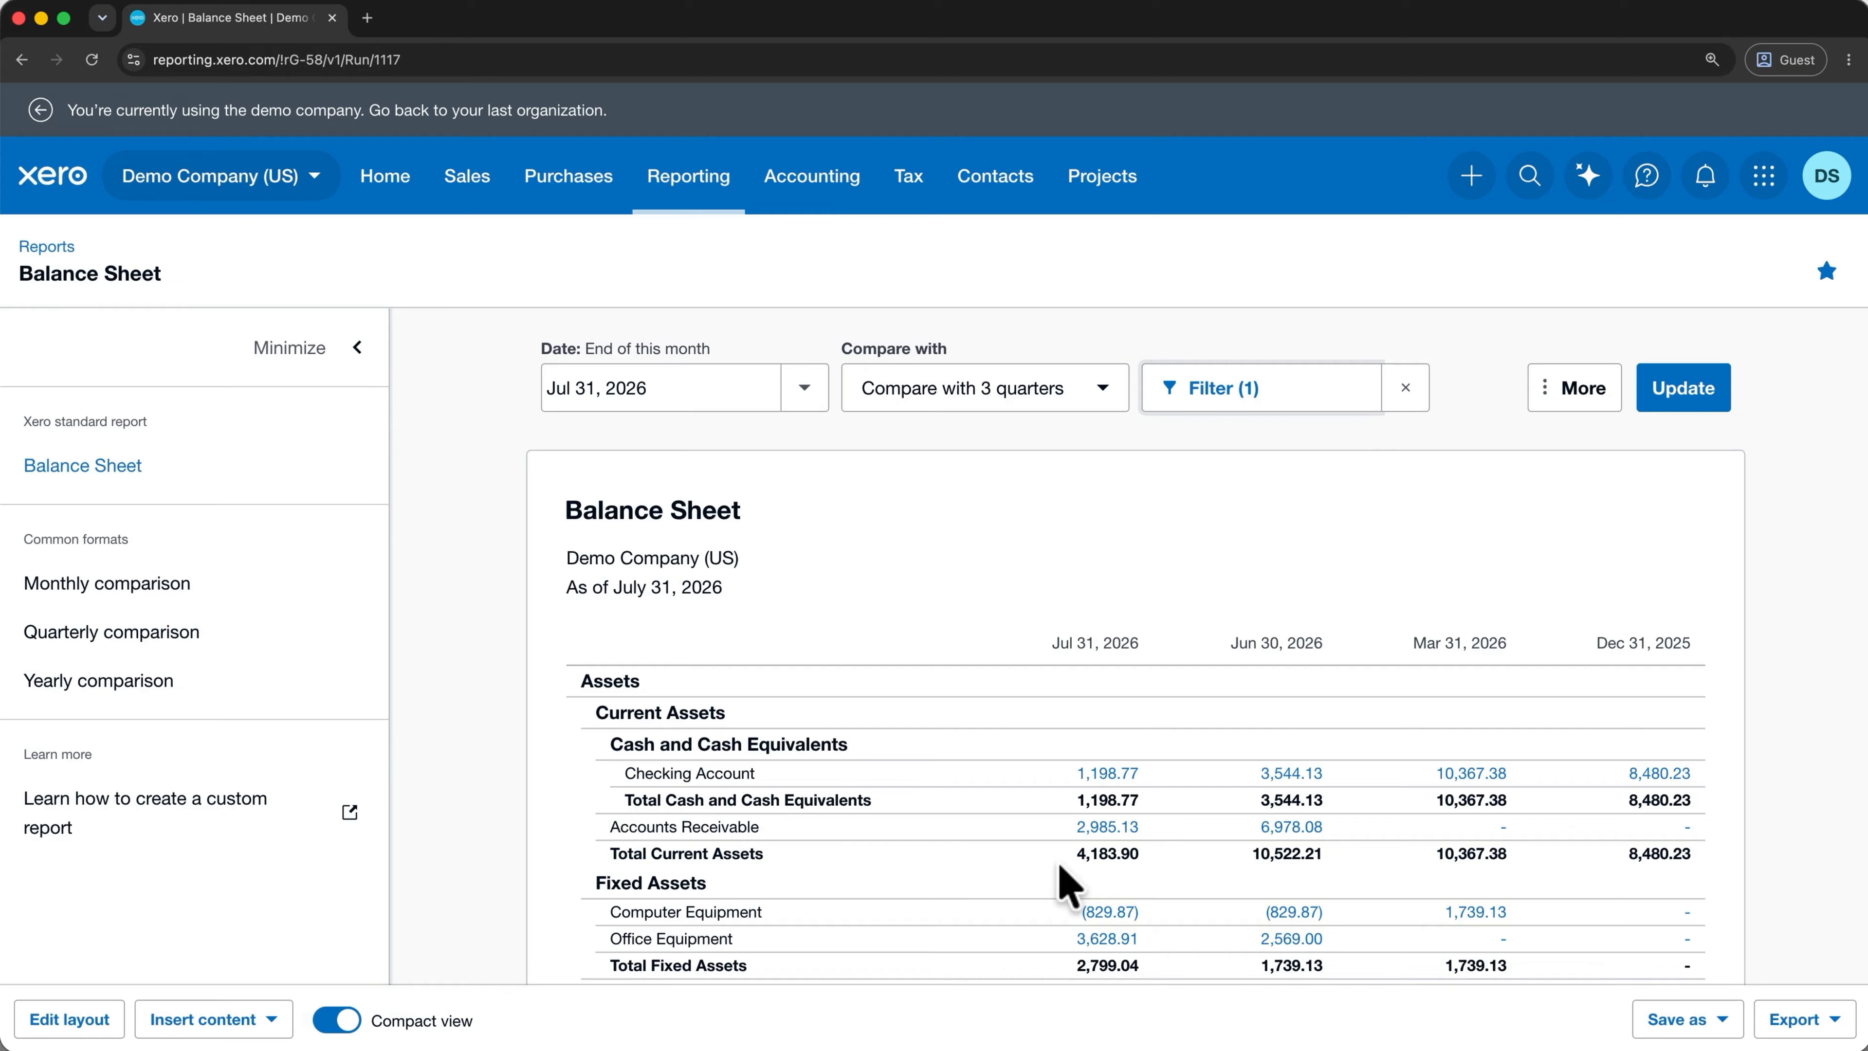
left_click(1688, 402)
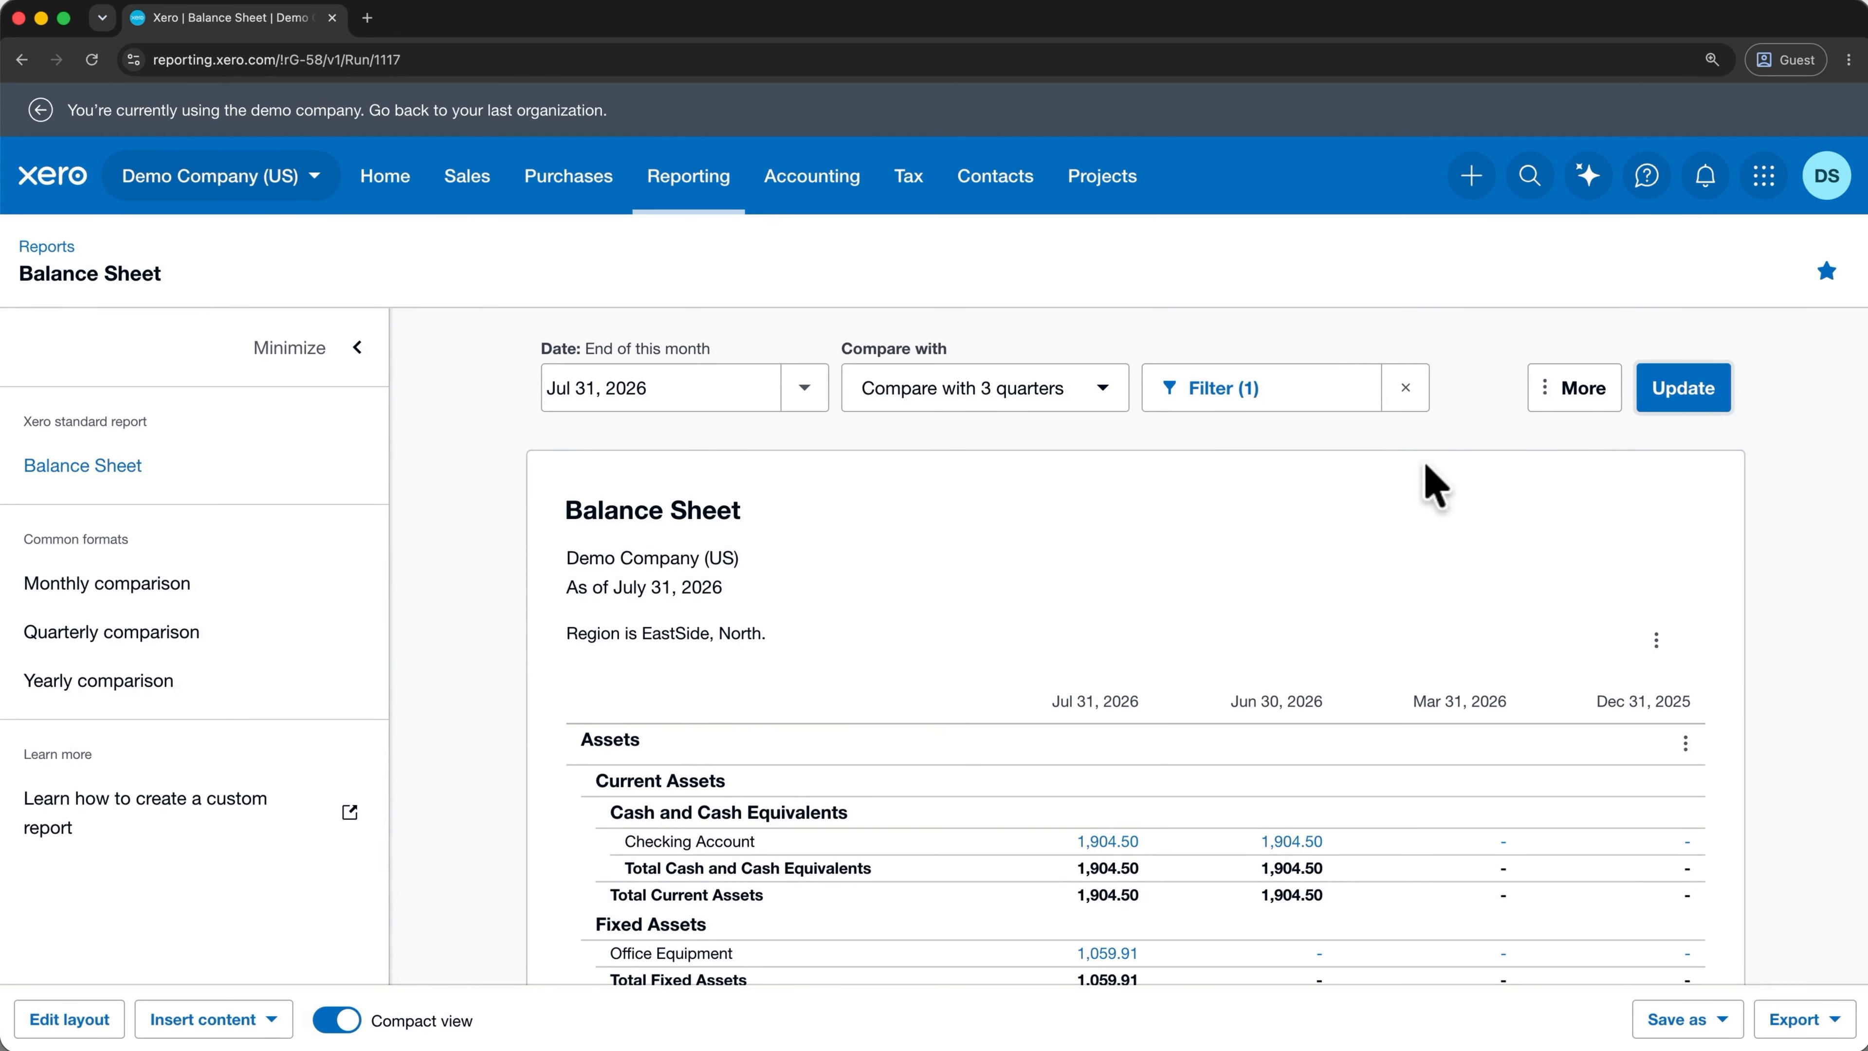
left_click(1407, 388)
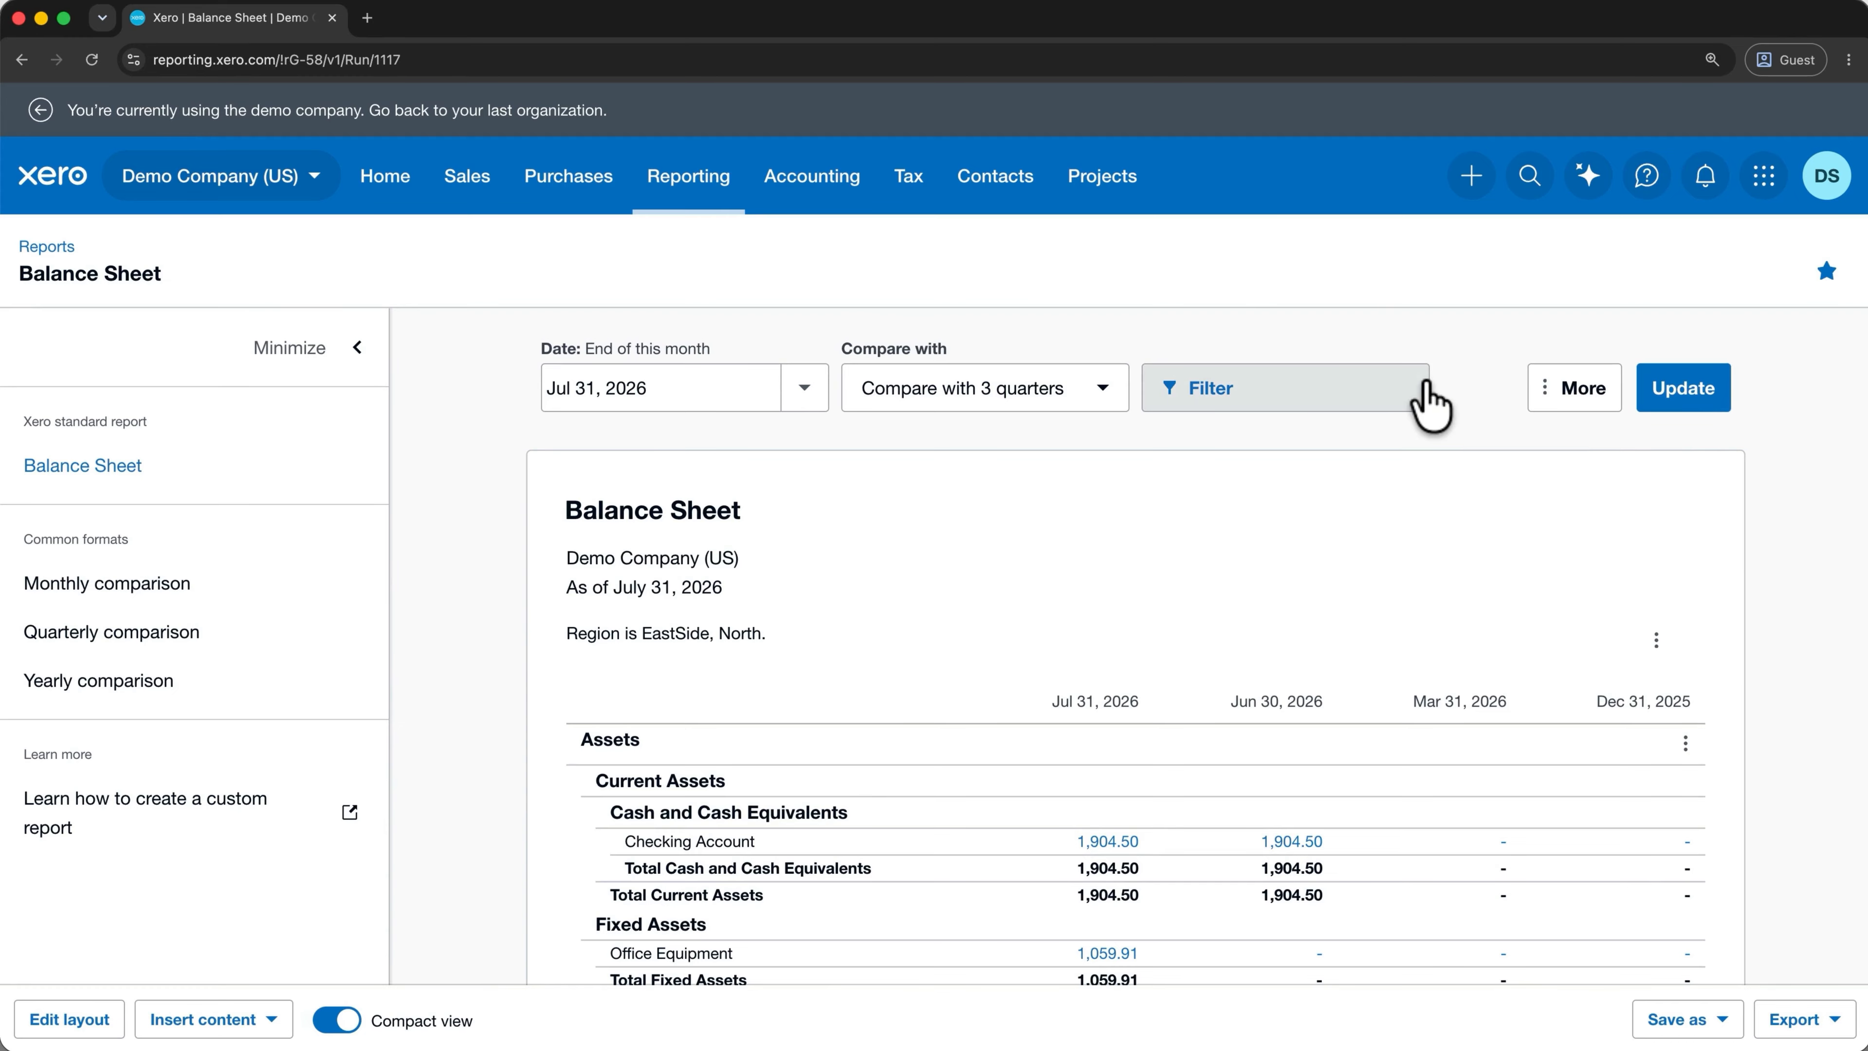
left_click(1675, 398)
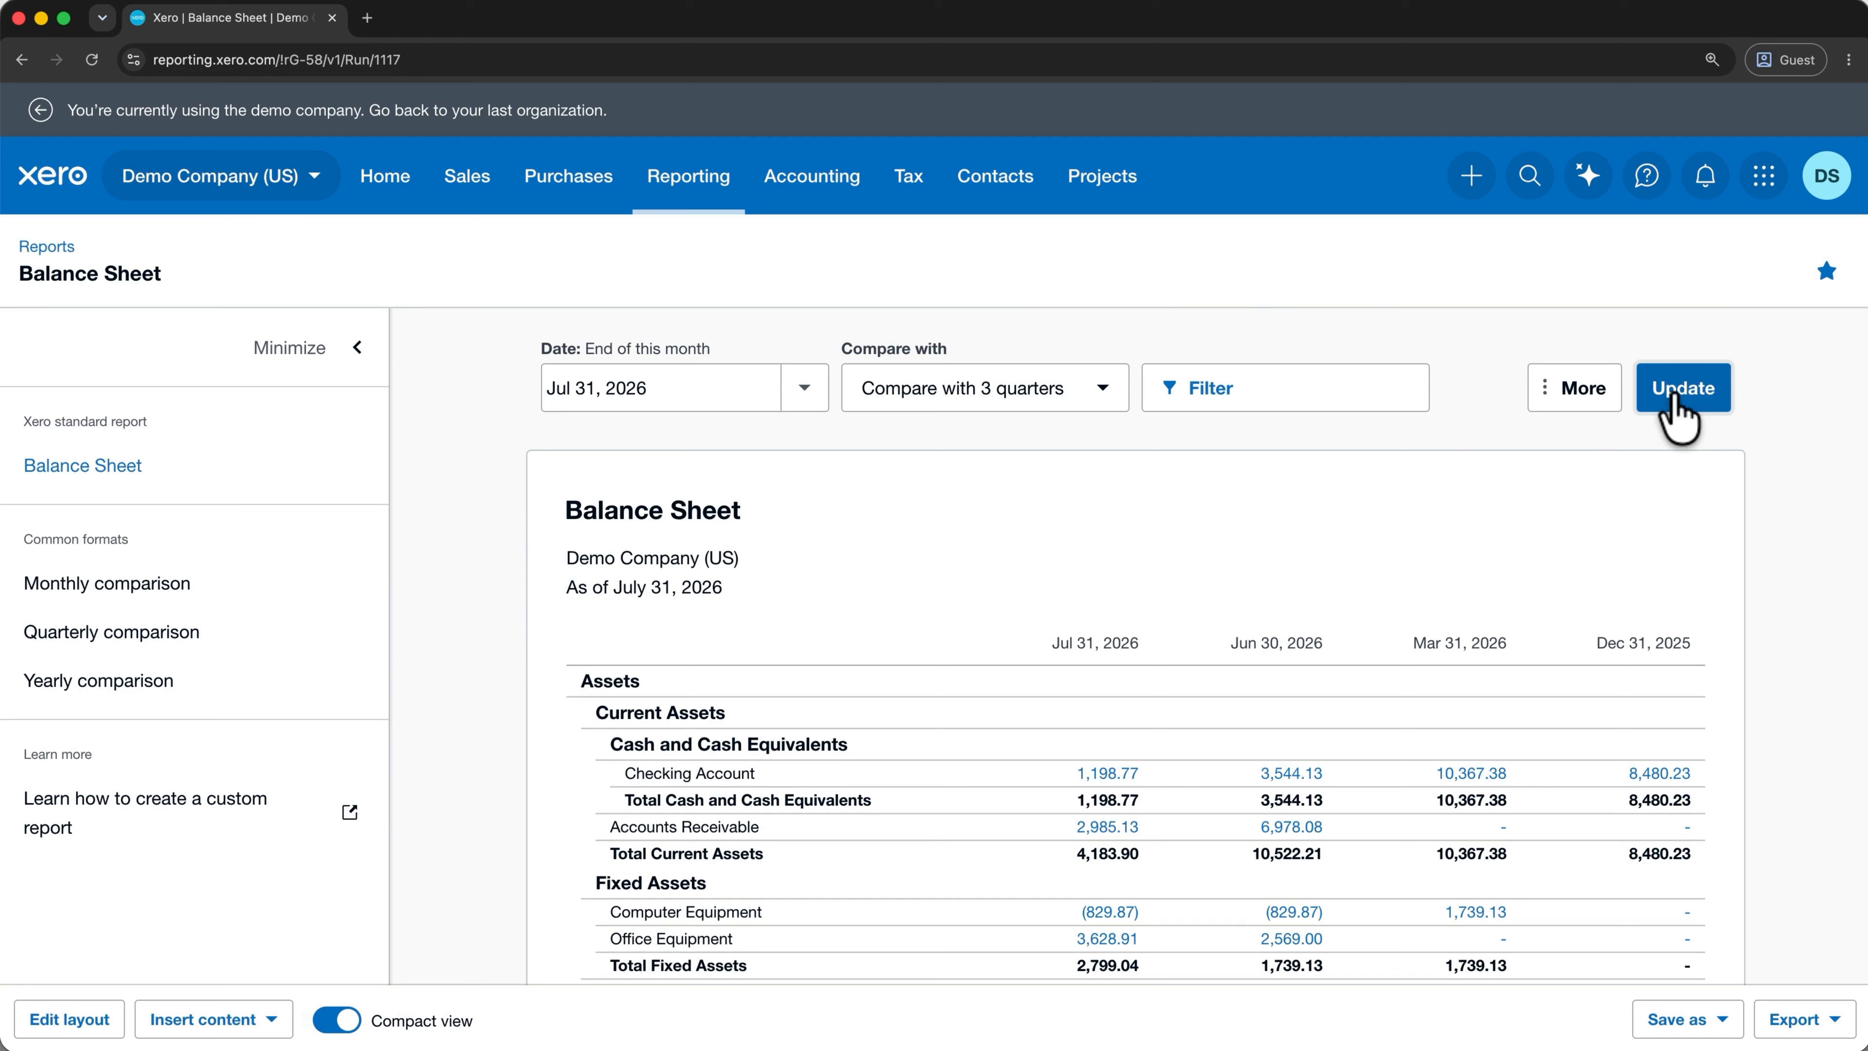
left_click(1834, 1020)
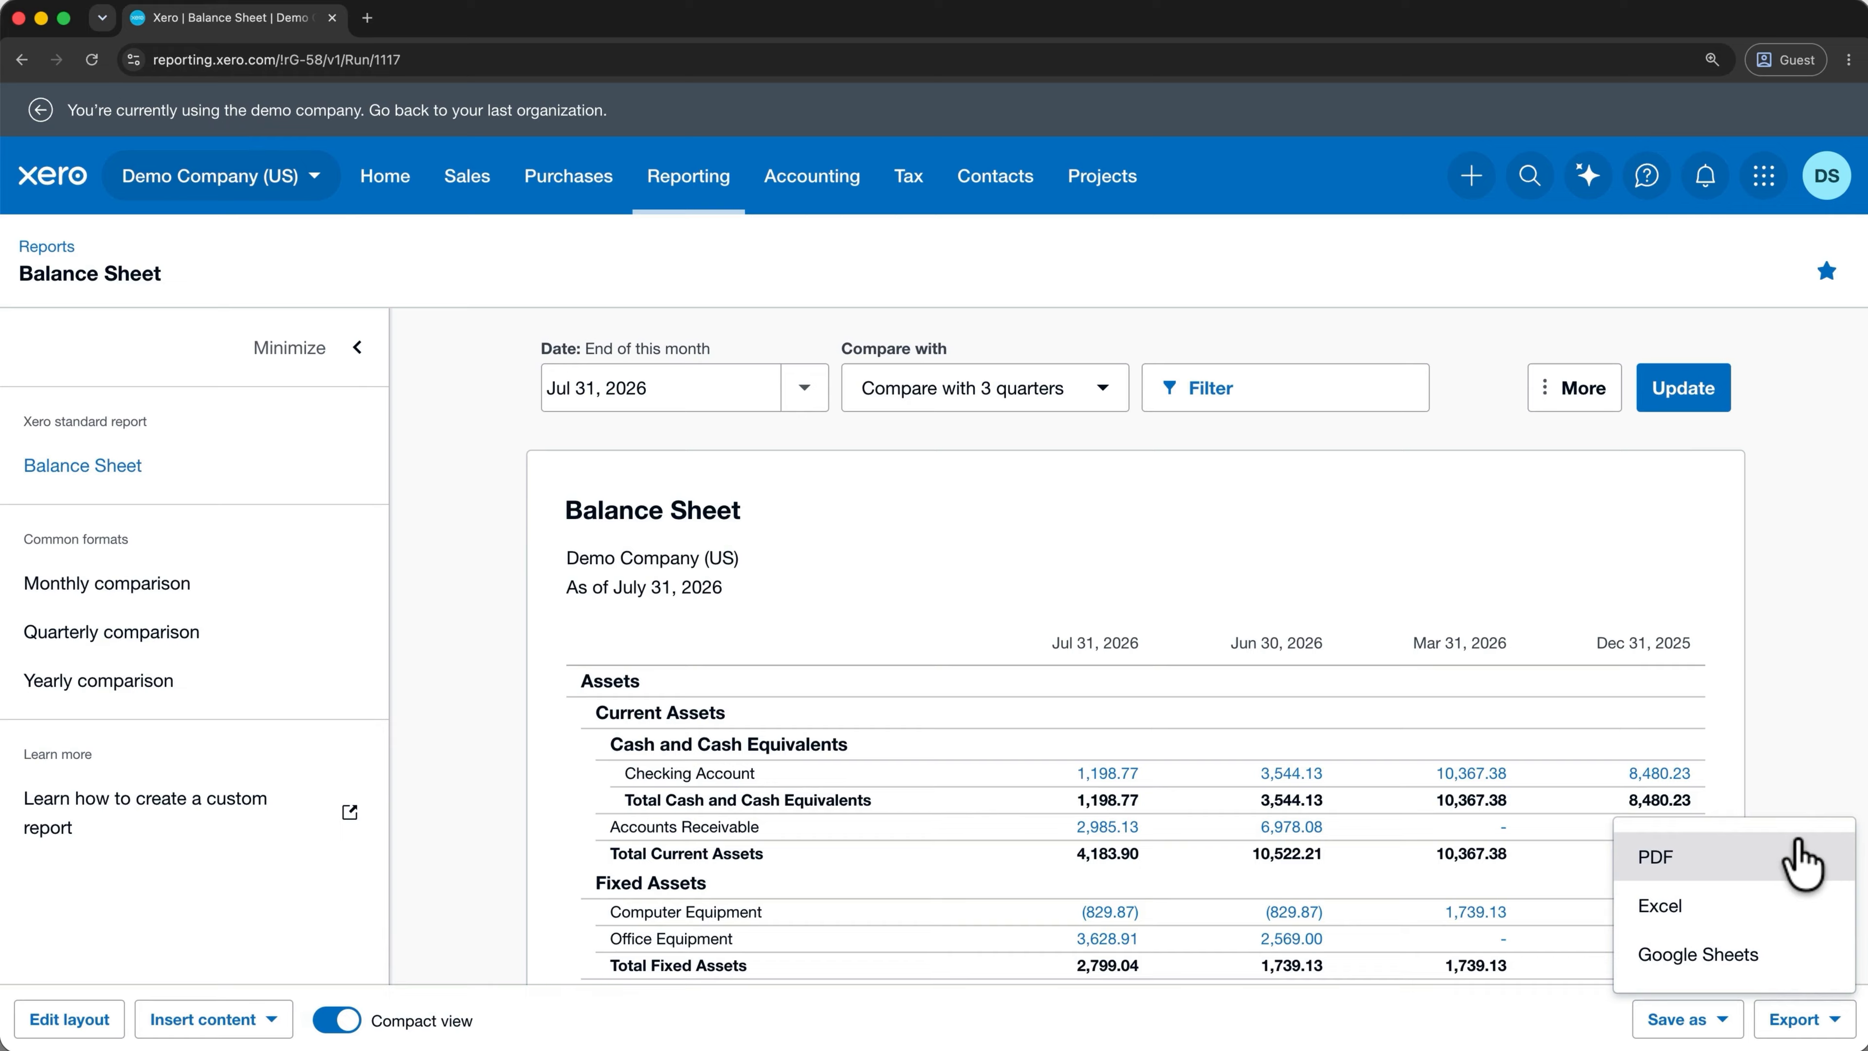
left_click(1690, 1020)
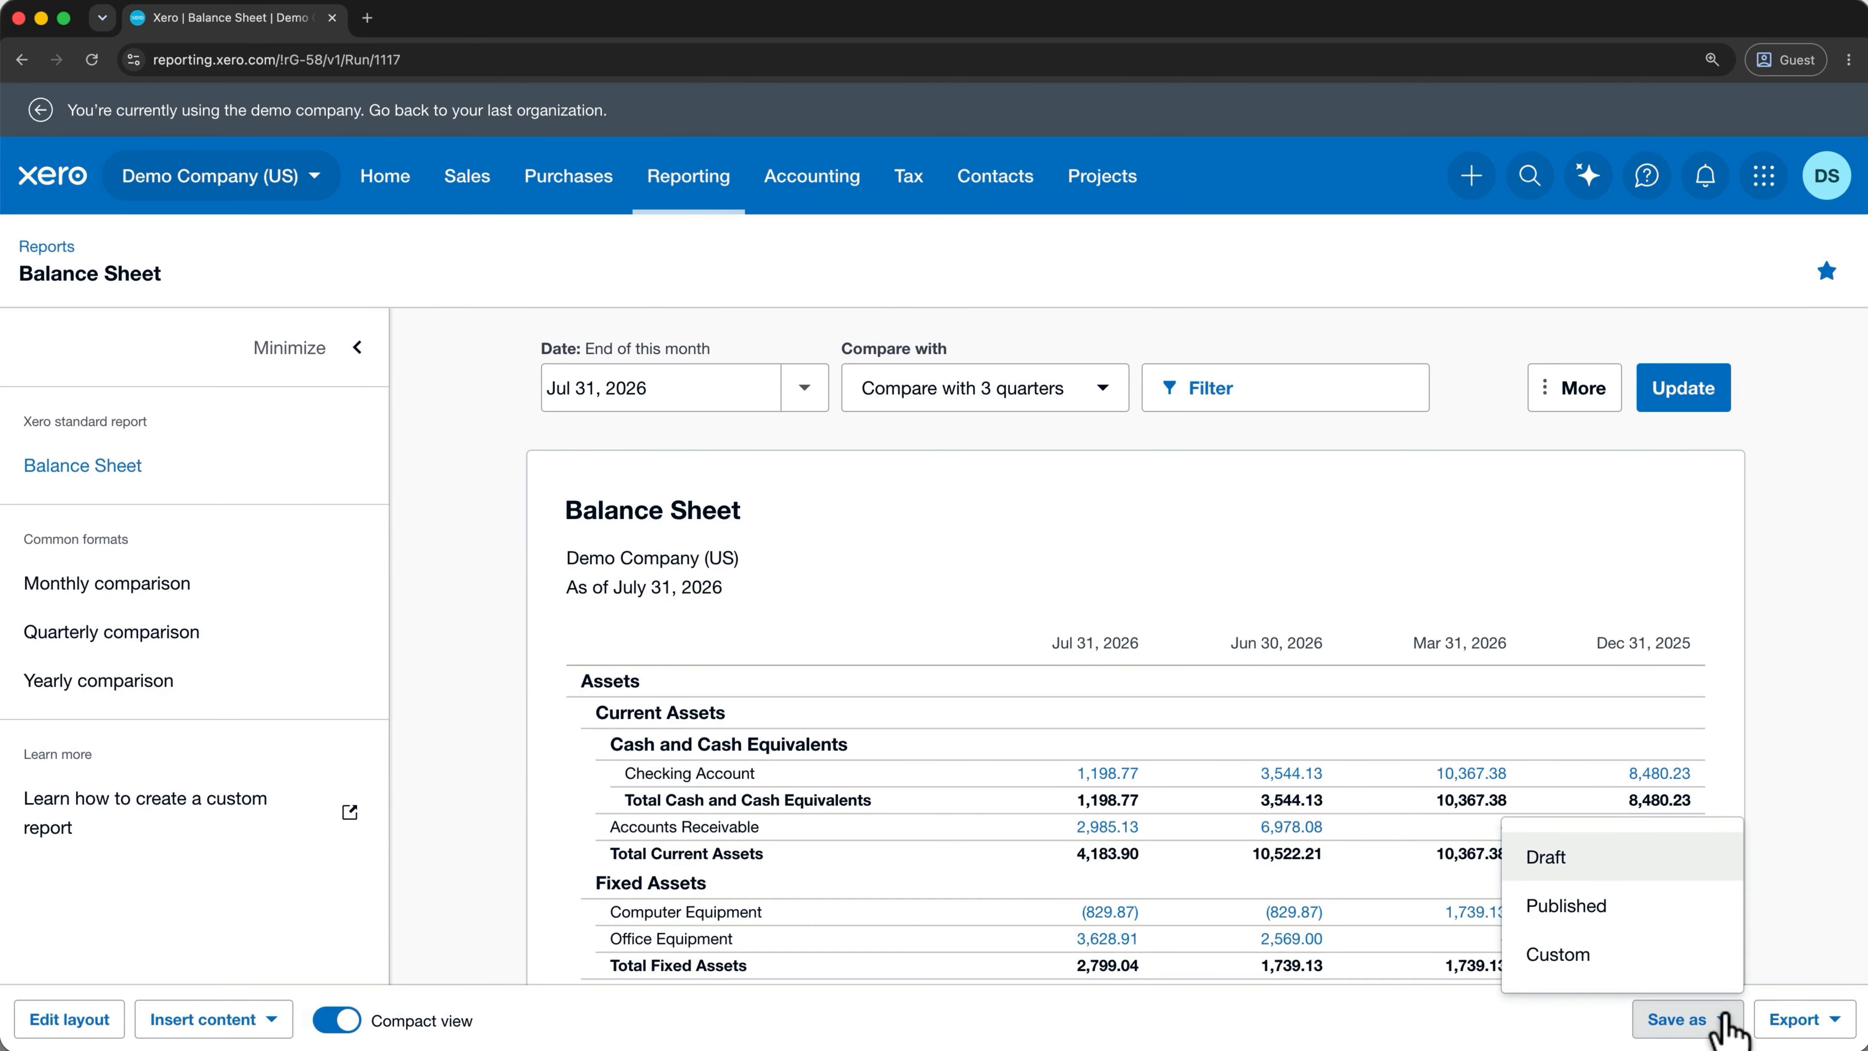
Save the report as custom report 'Balance Sheet - custom quarter'.
left_click(1661, 969)
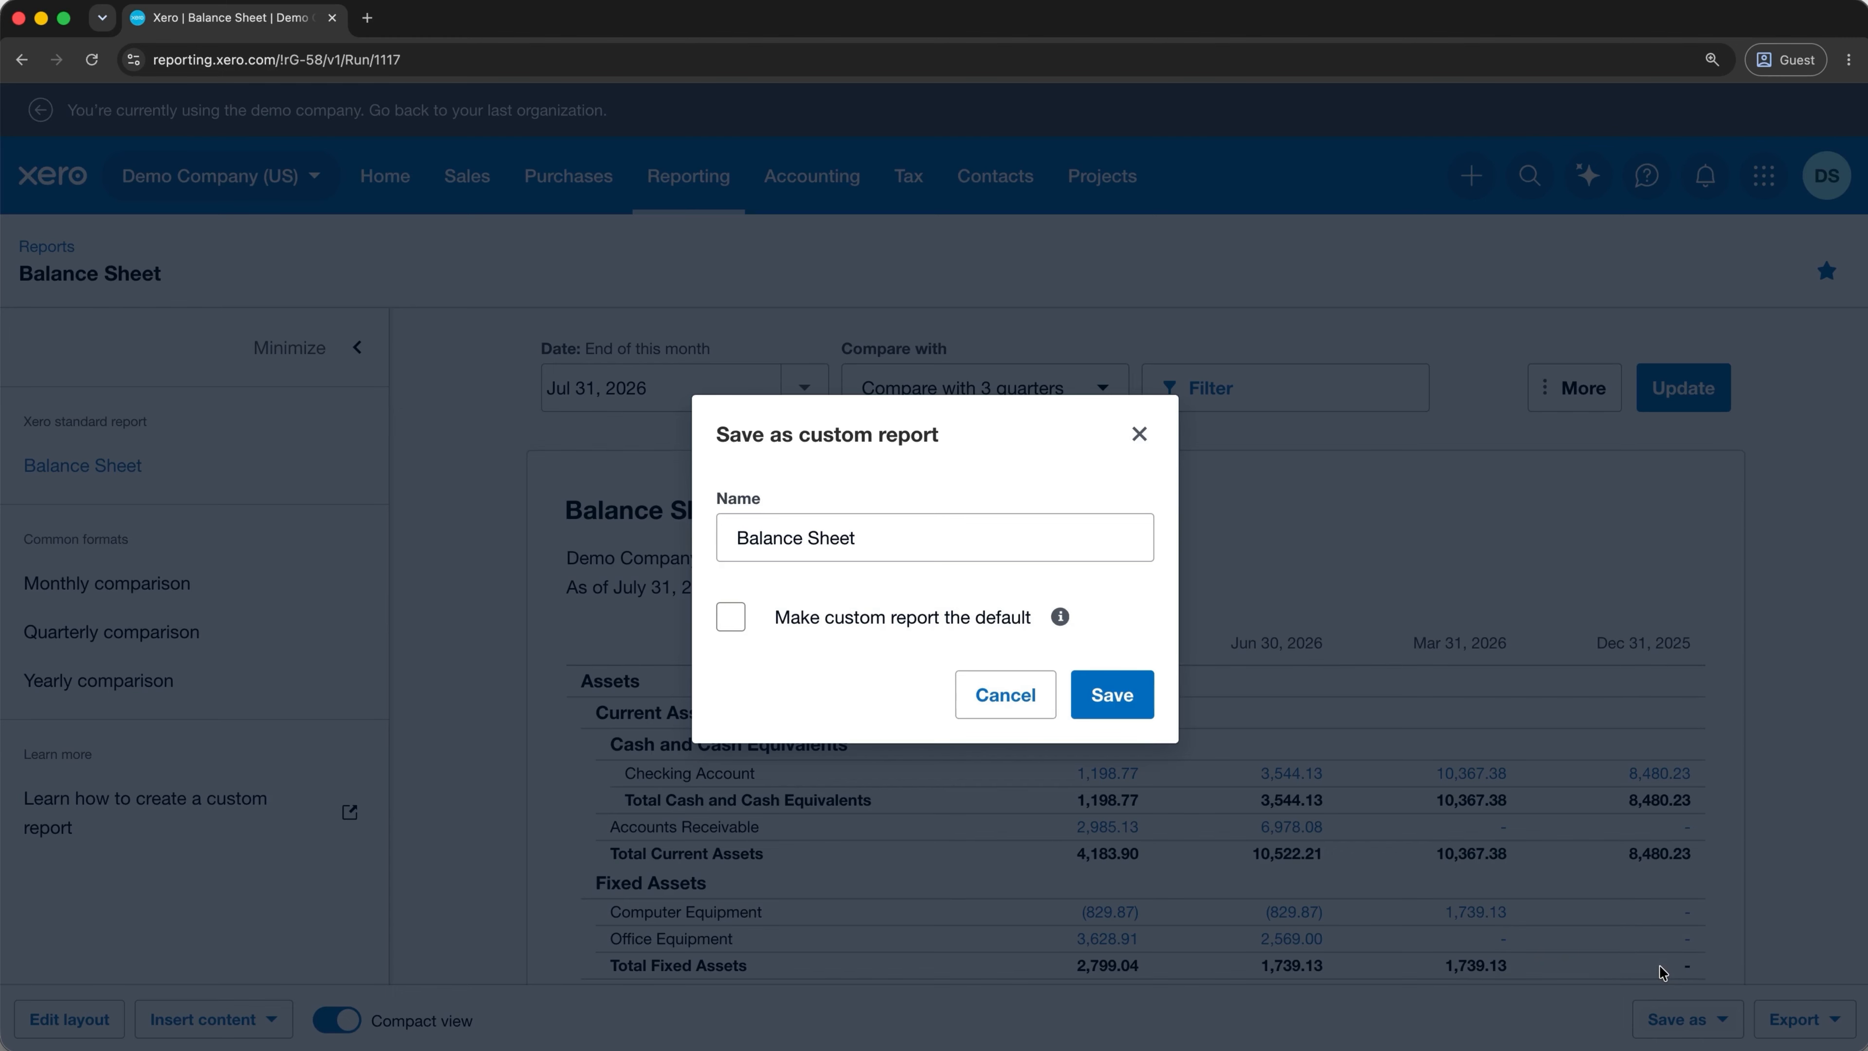
left_click(1134, 536)
type("- custom quarter")
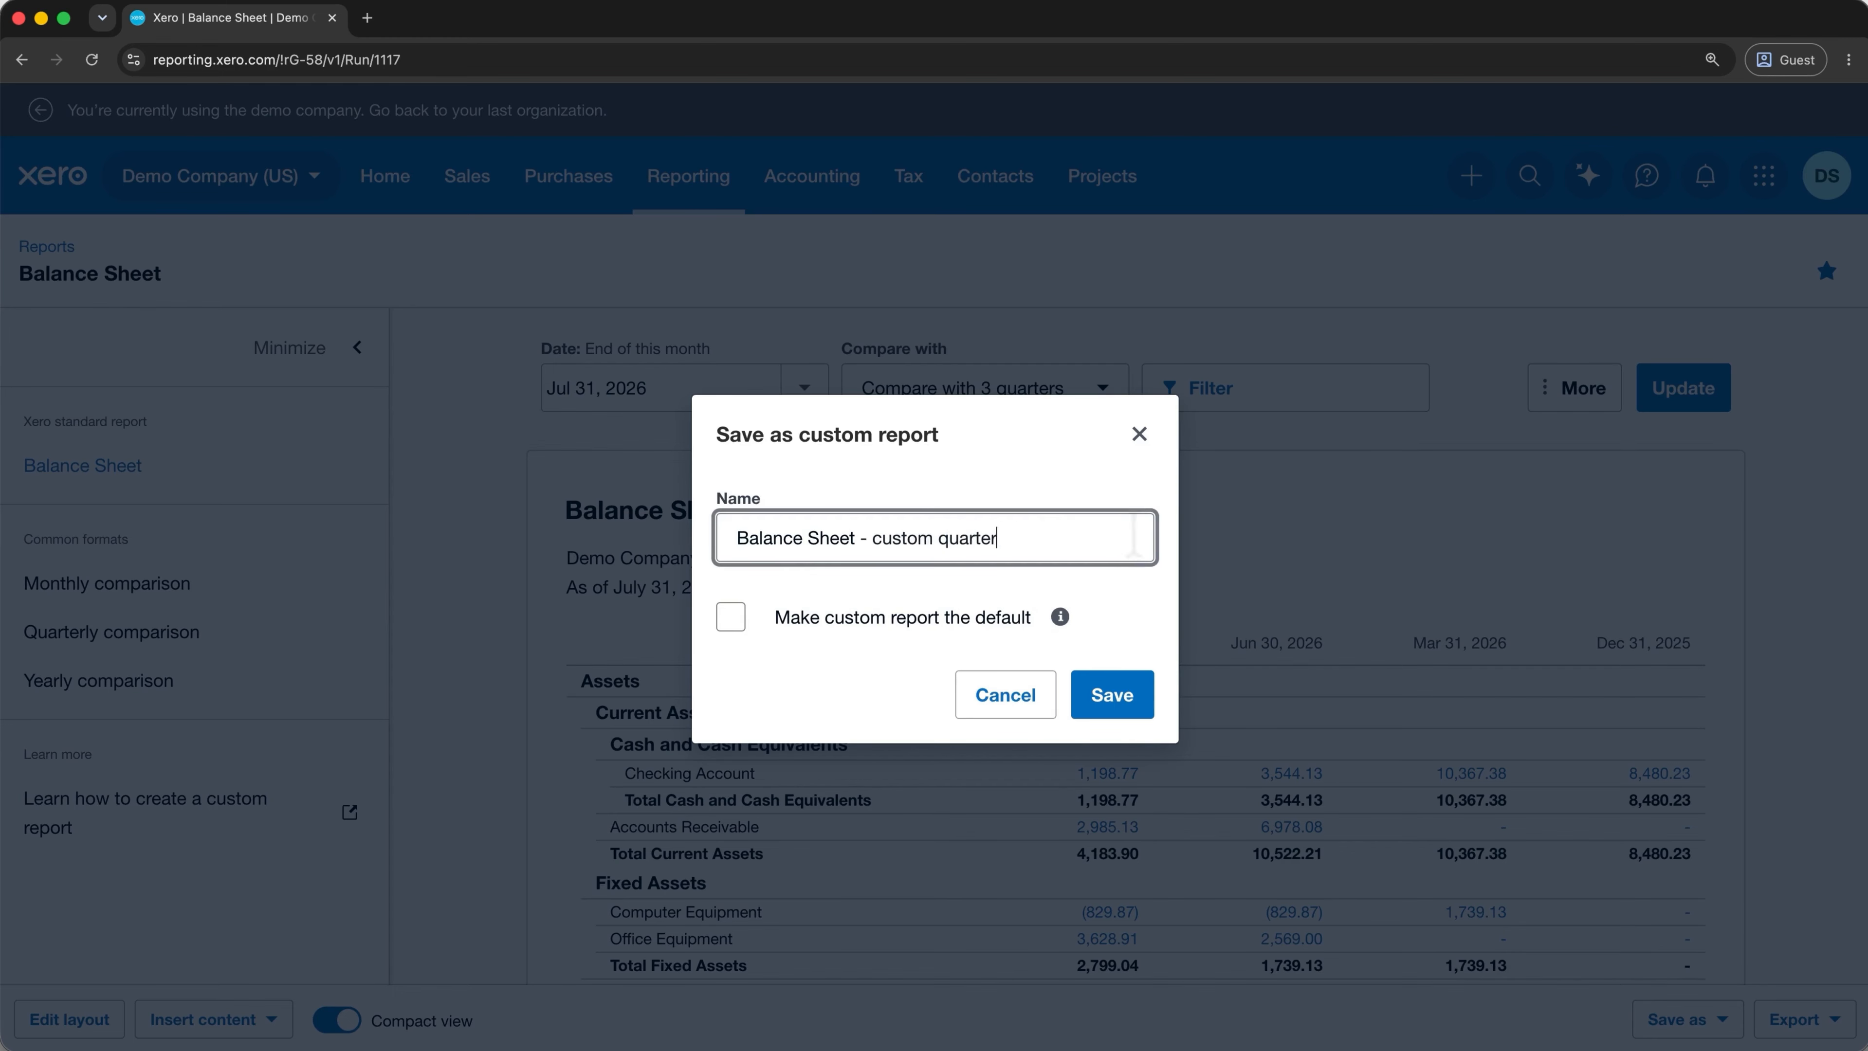
left_click(1102, 707)
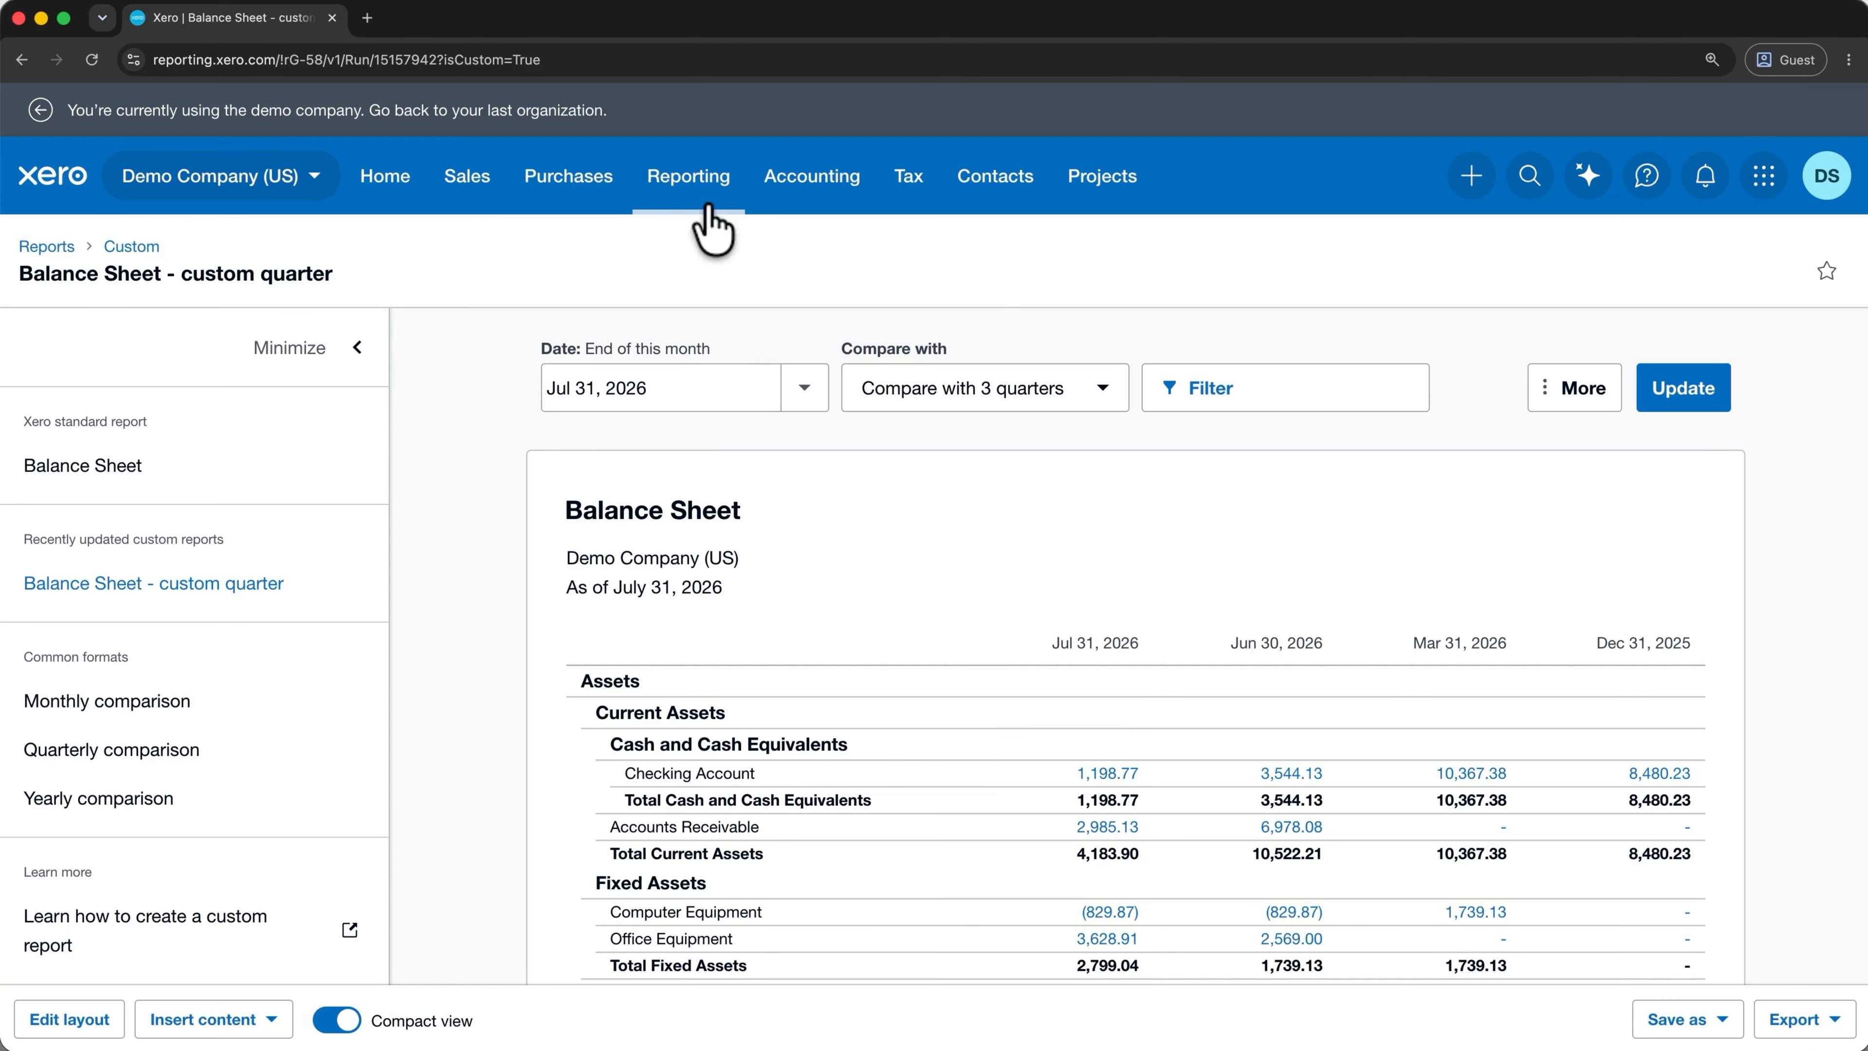
Confirm the new report in the Custom reports list, then return to the homepage.
left_click(711, 225)
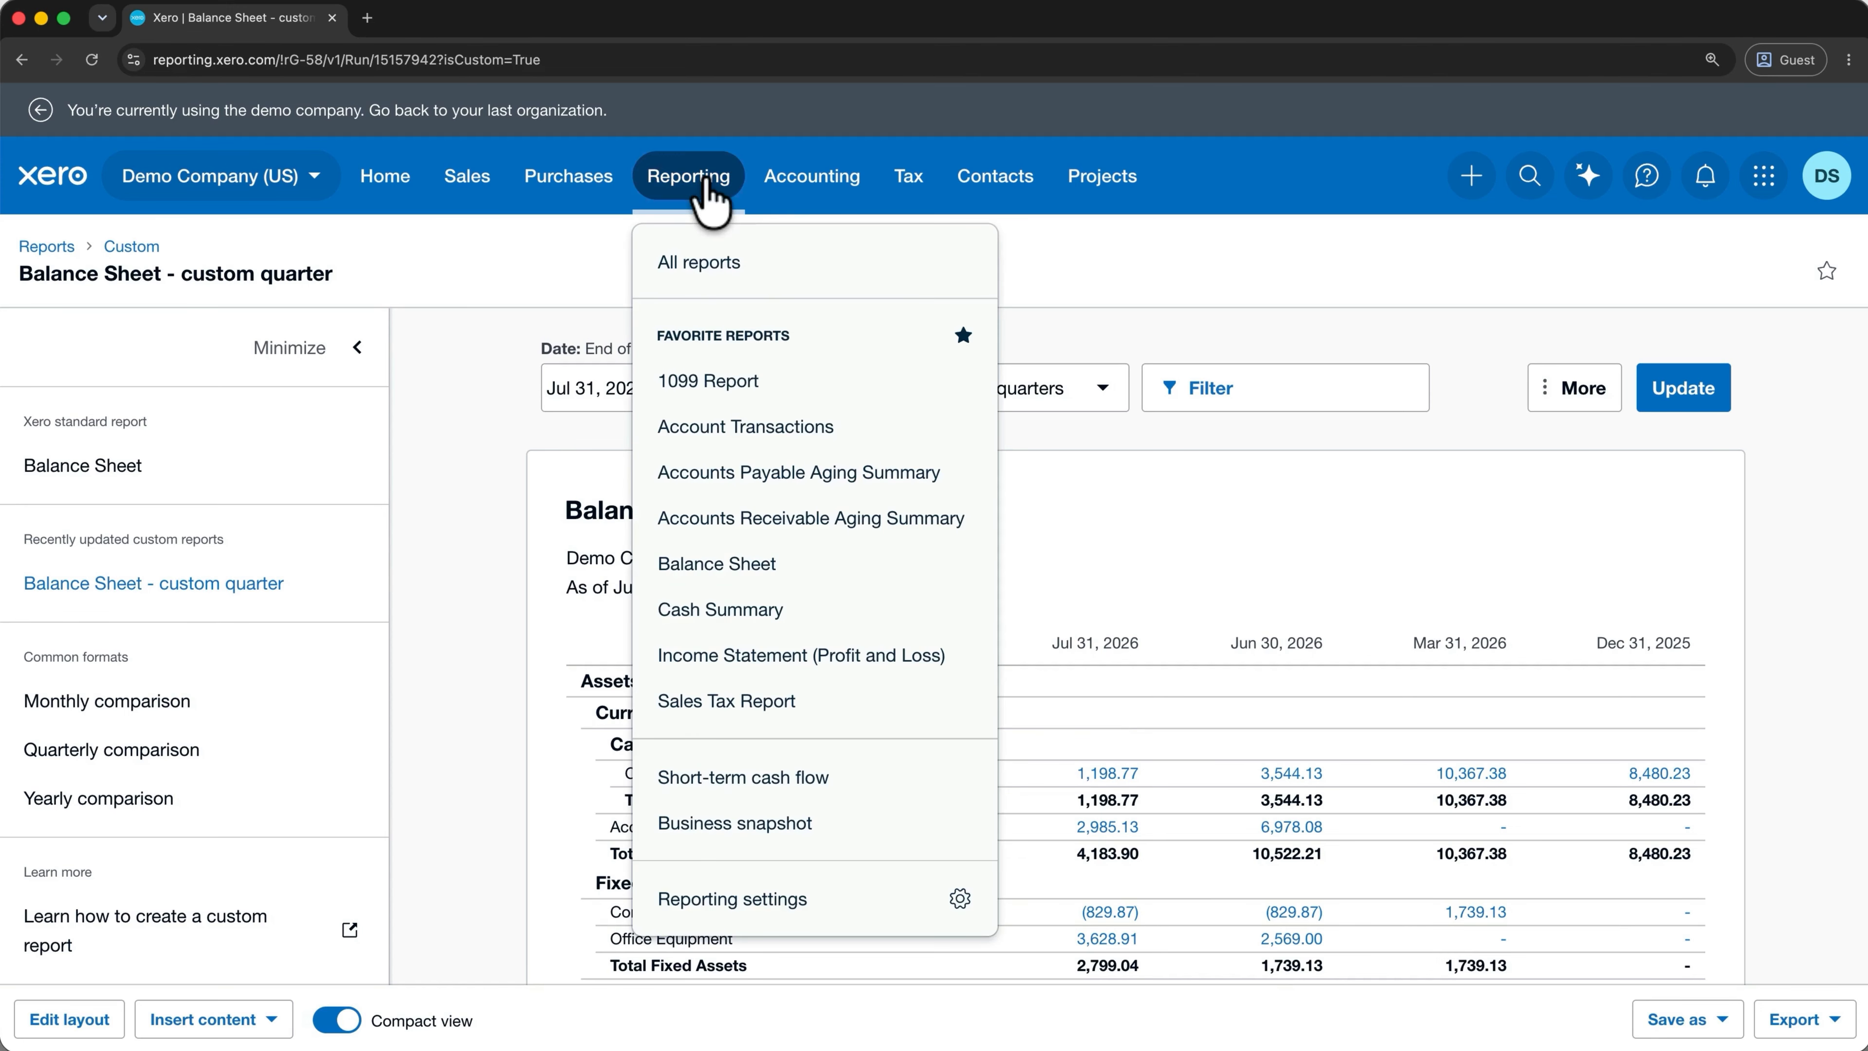
left_click(745, 259)
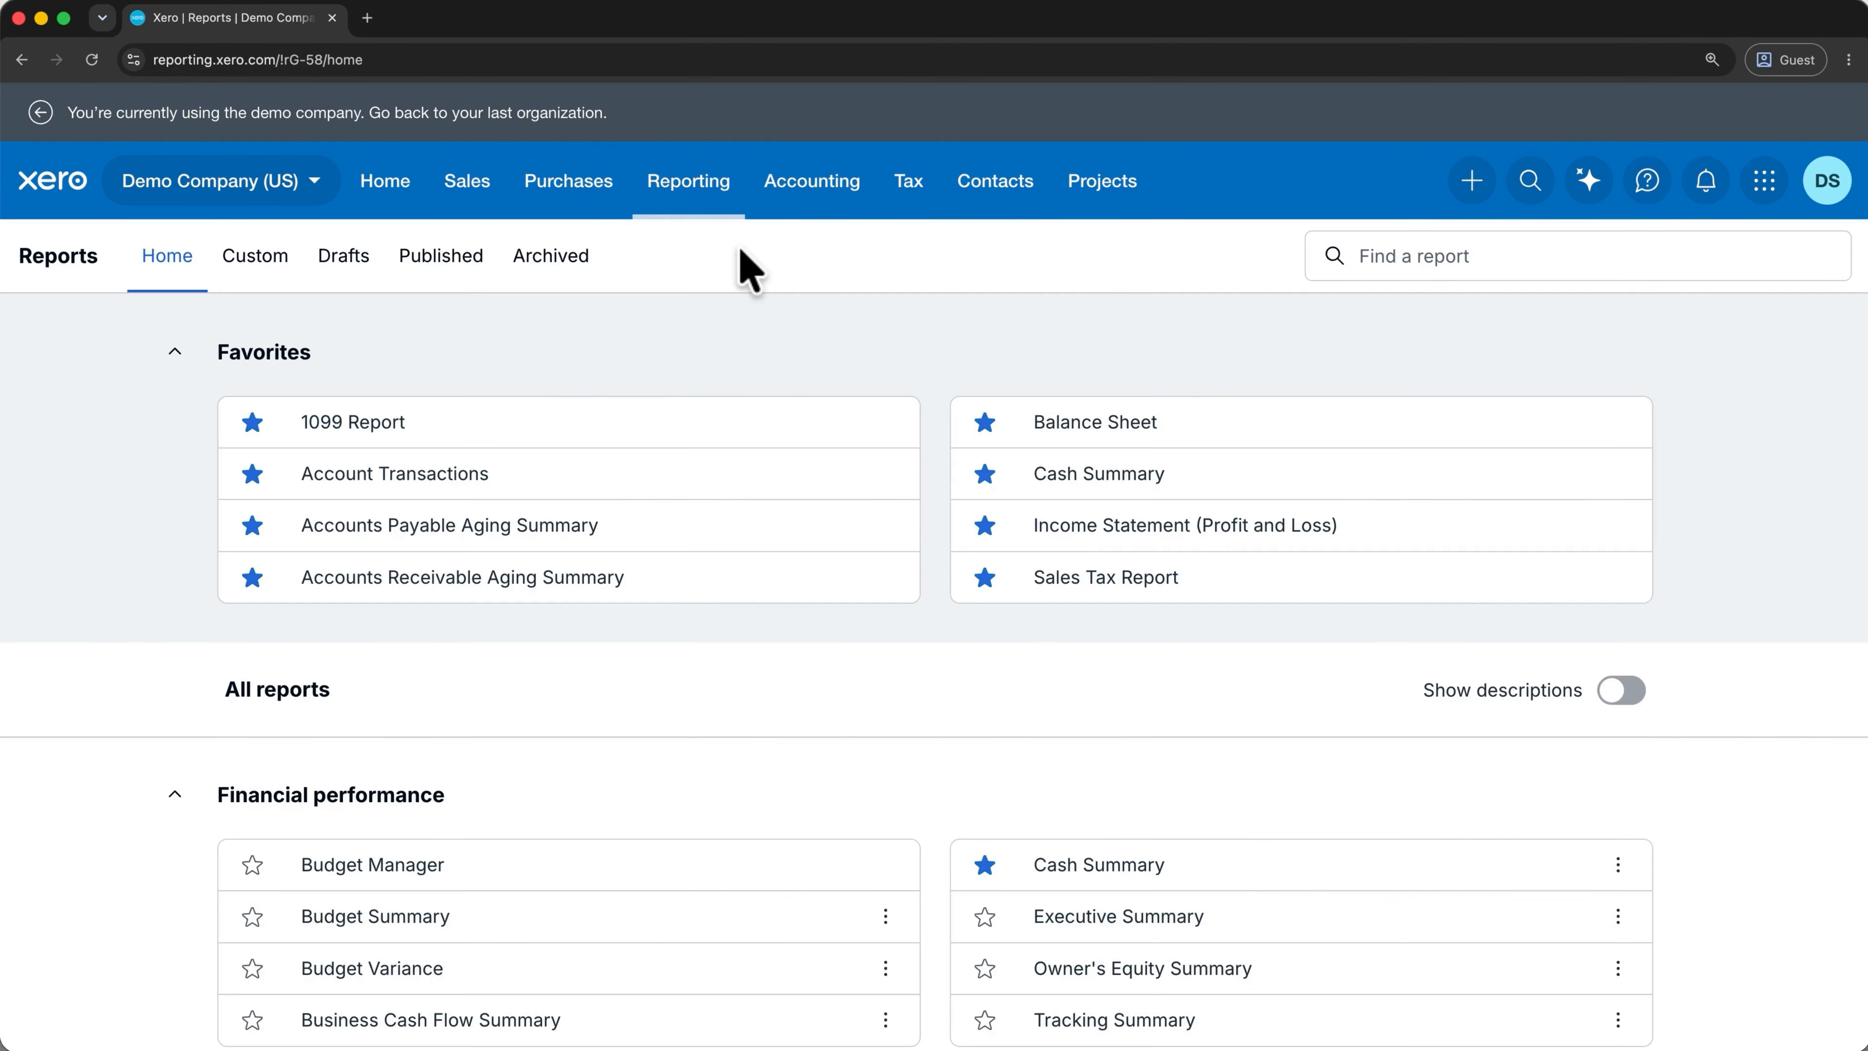
left_click(250, 272)
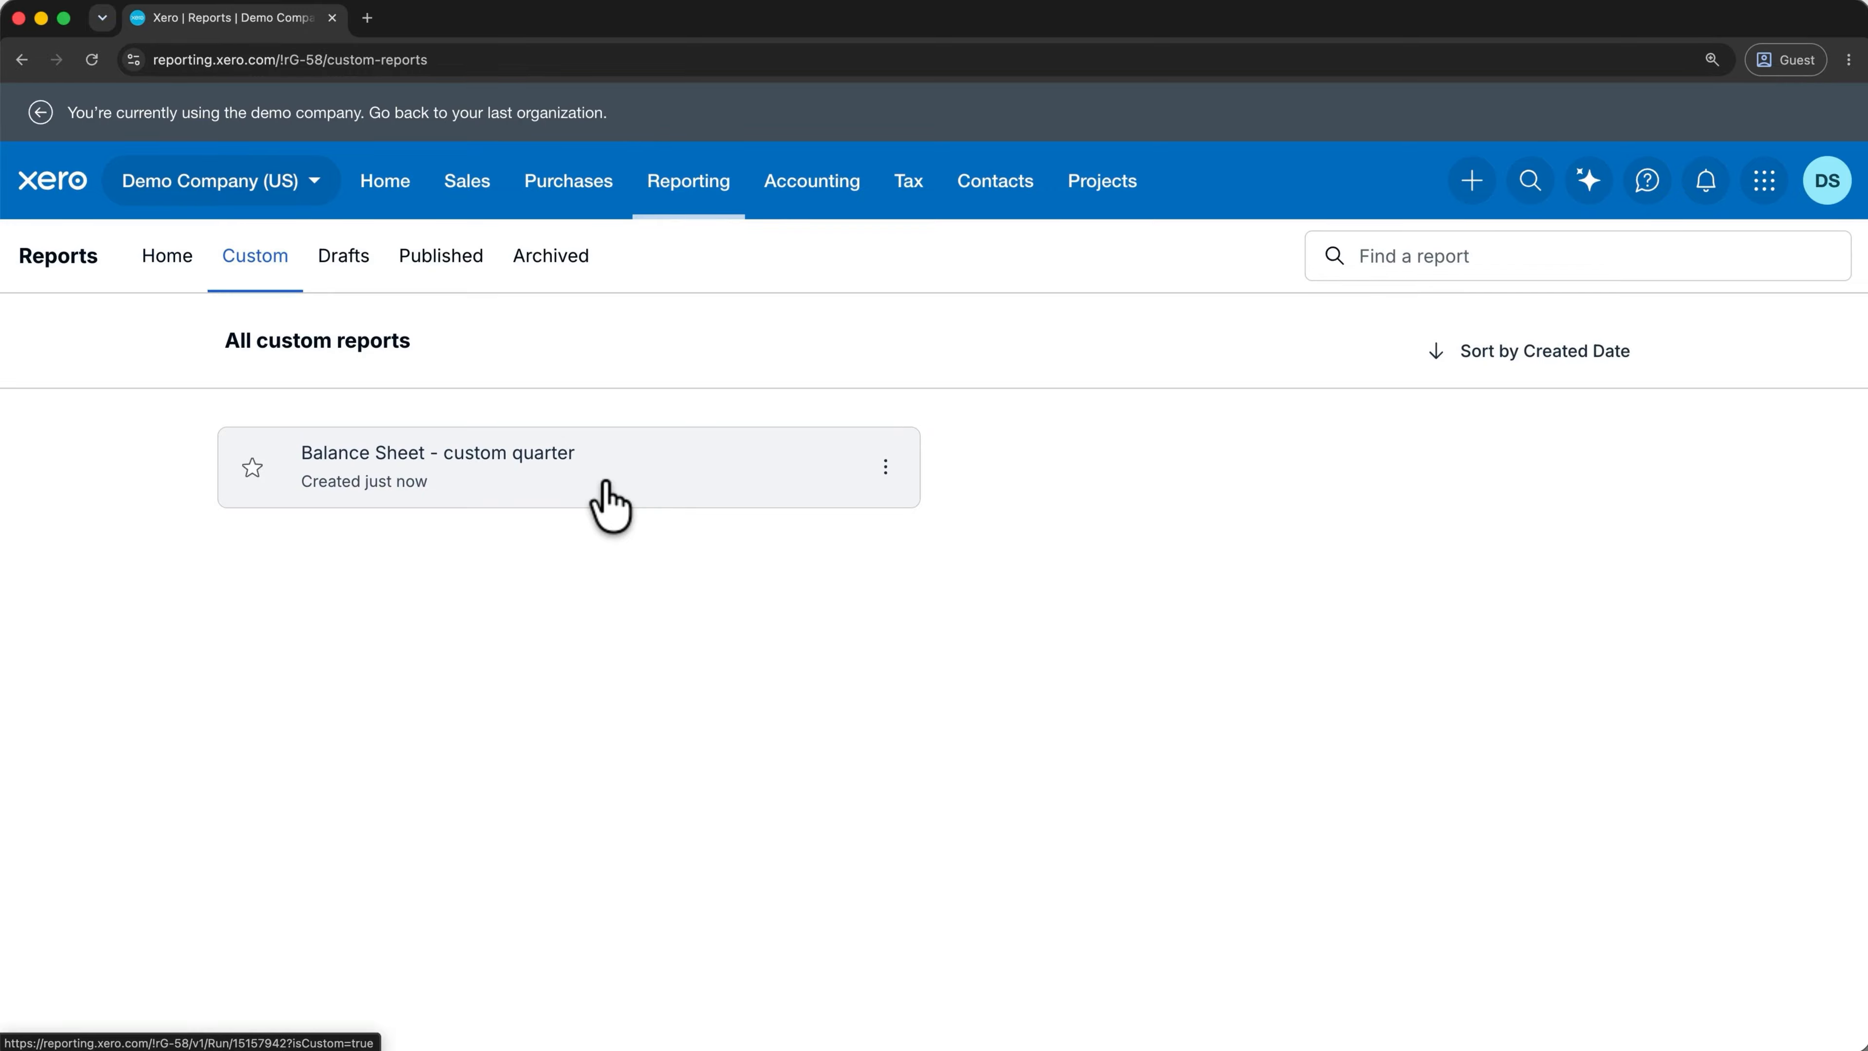
left_click(398, 192)
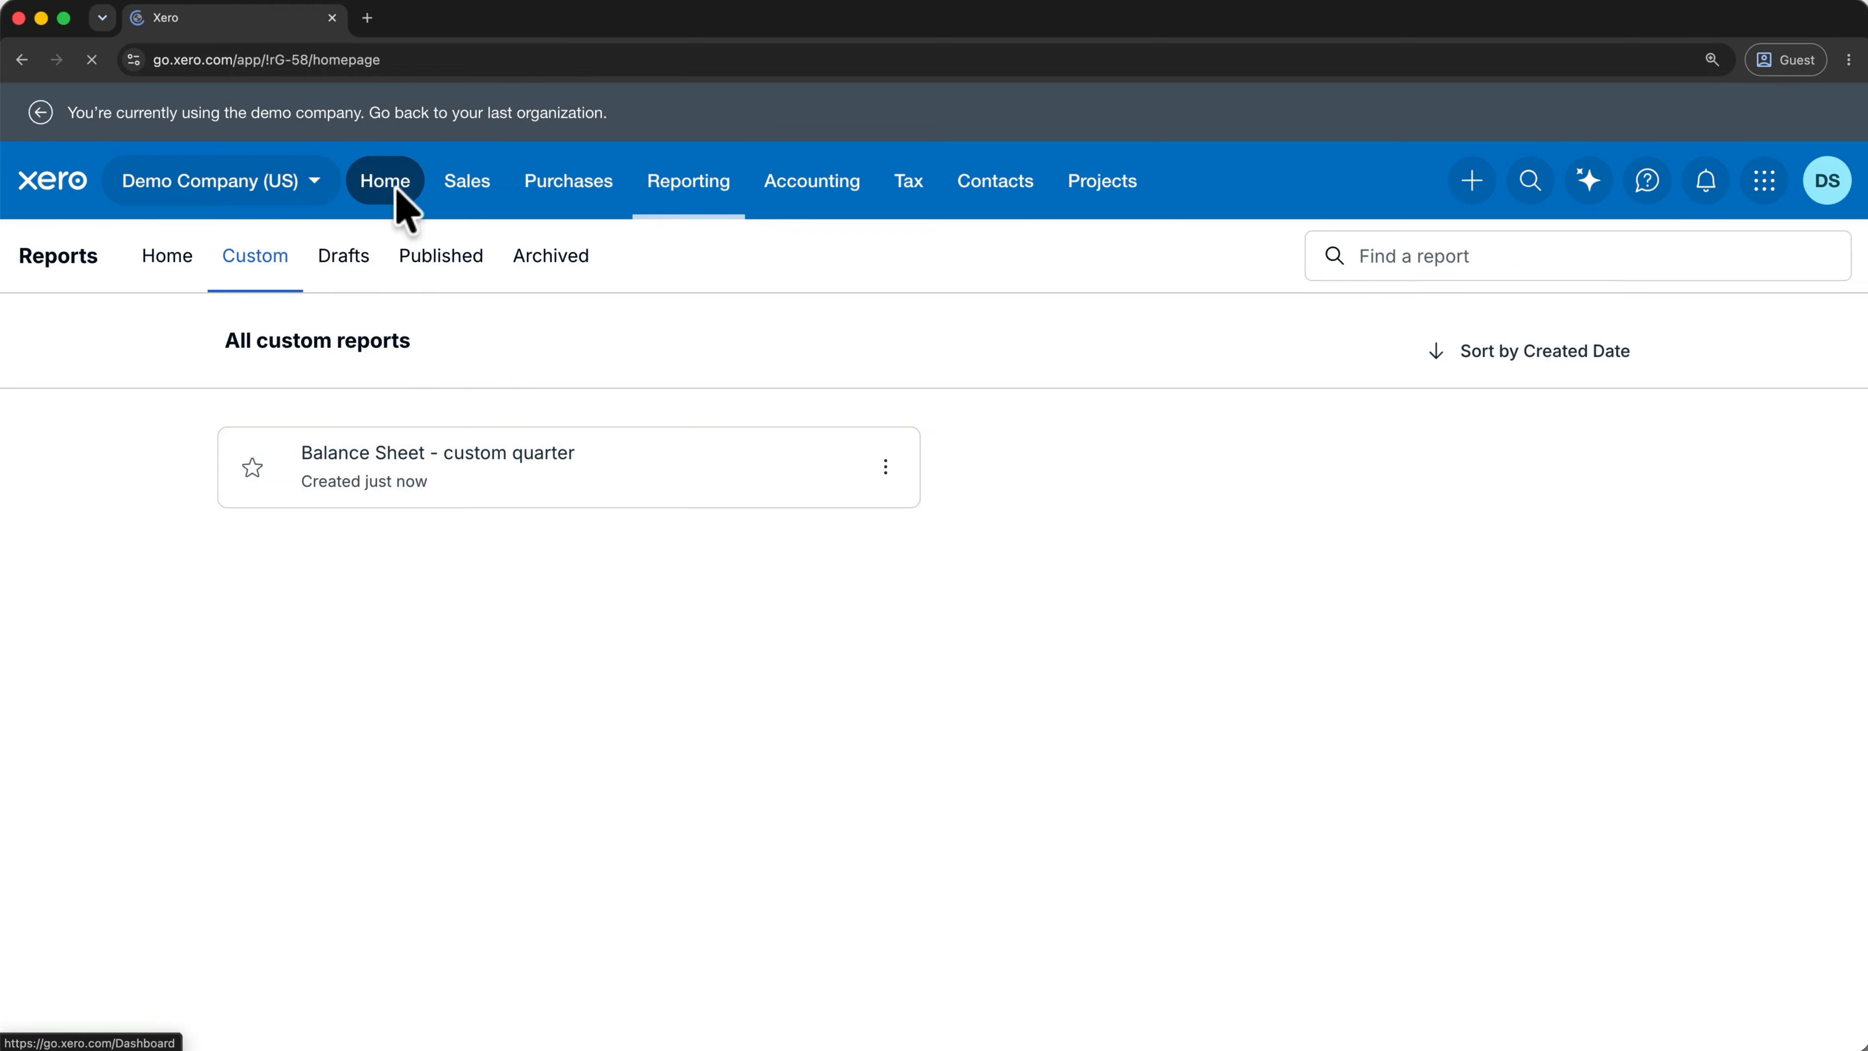